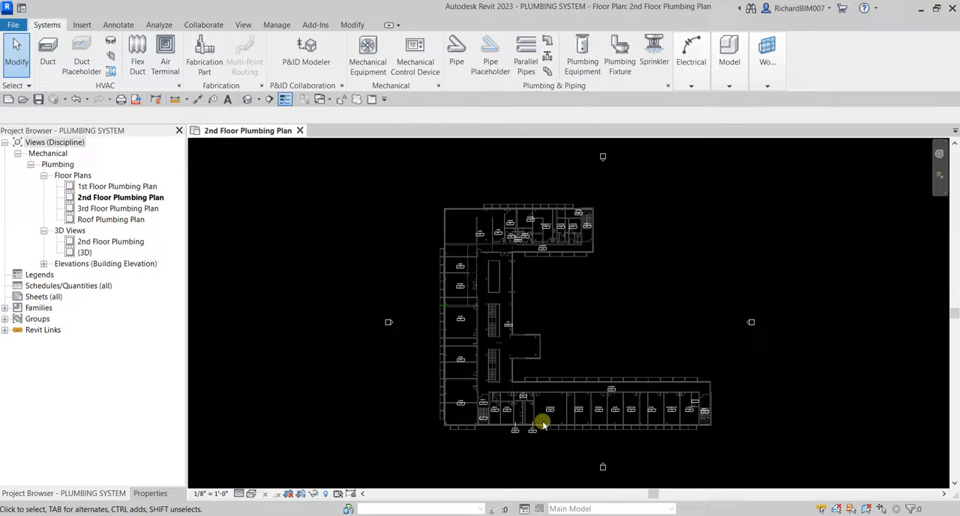
Choose the Public - 1.6 gpf type of the wall-mounted flush valve water closet for plumbing fixture placement.
scroll(537, 446, "up", 5)
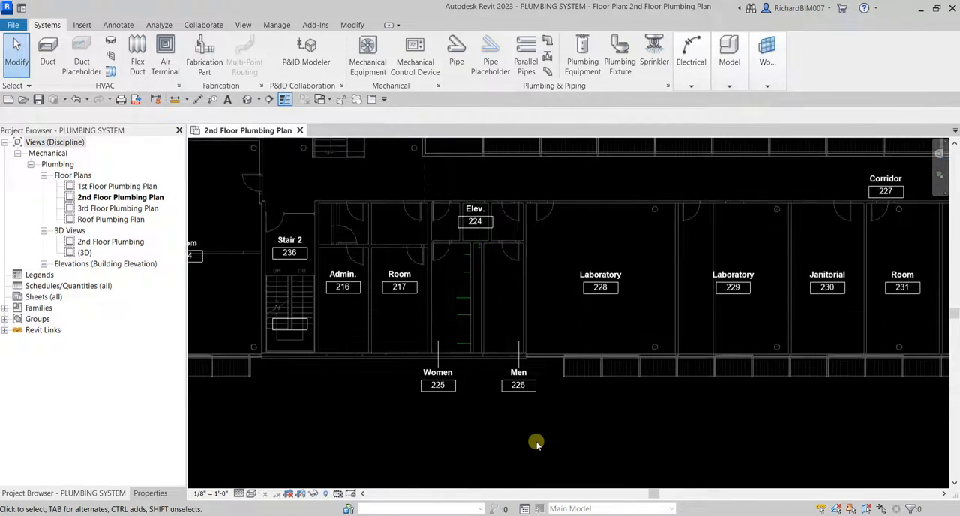
scroll(534, 440, "up", 2)
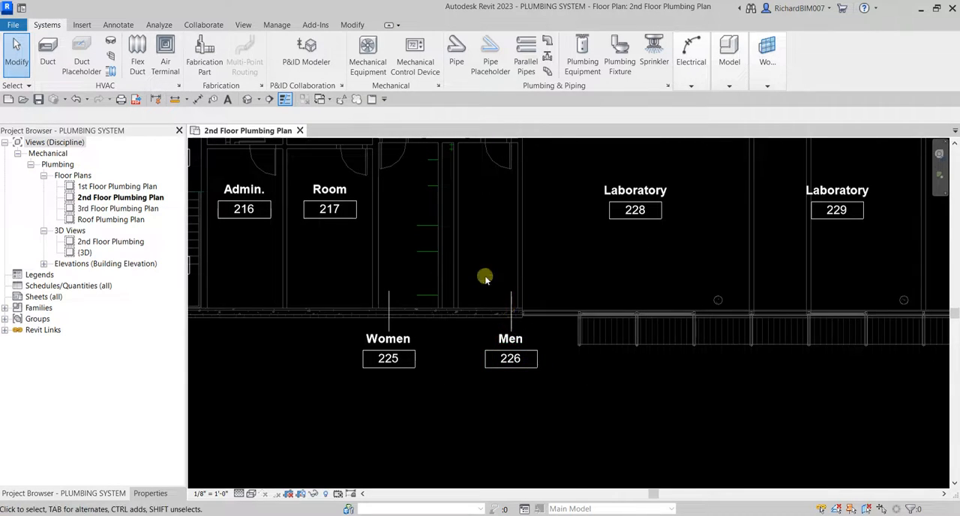
middle_click_drag(472, 229, 521, 307)
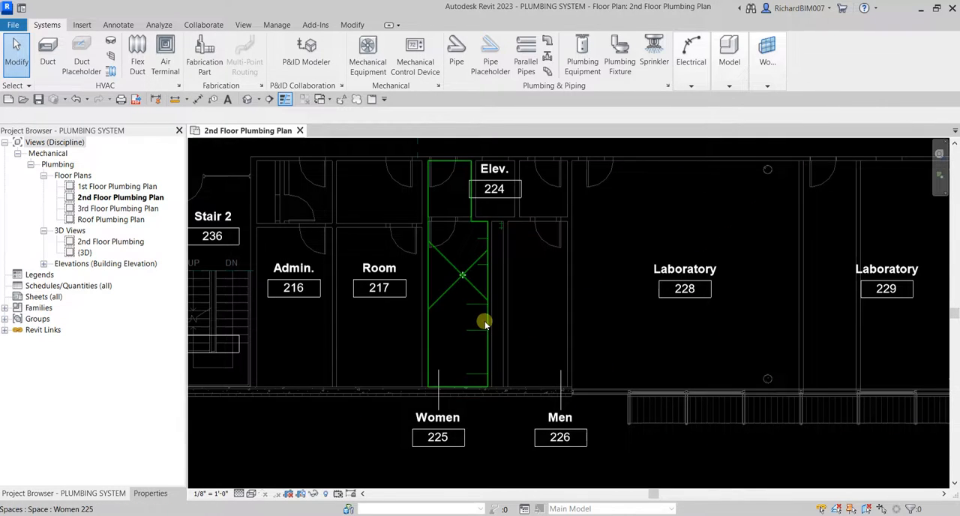
scroll(538, 330, "down", 2)
scroll(537, 330, "down", 2)
scroll(532, 329, "up", 4)
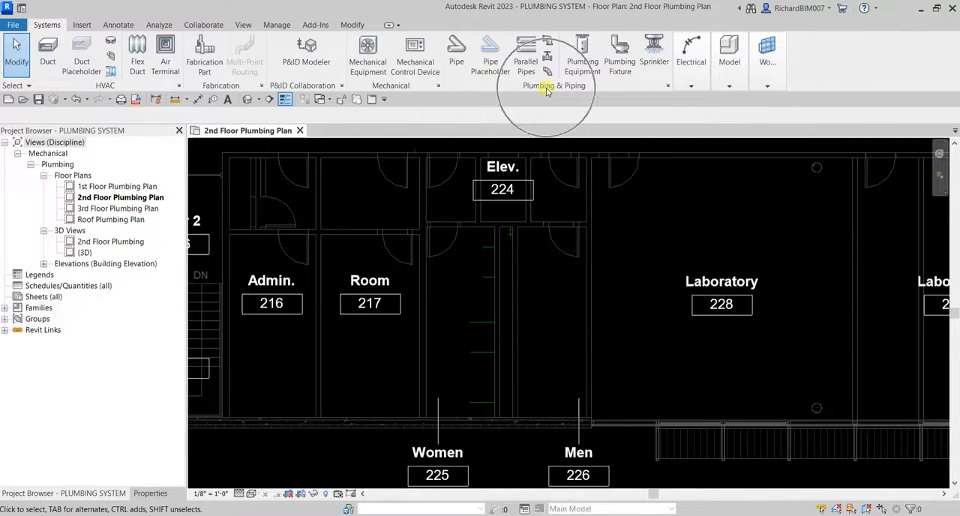
left_click(625, 47)
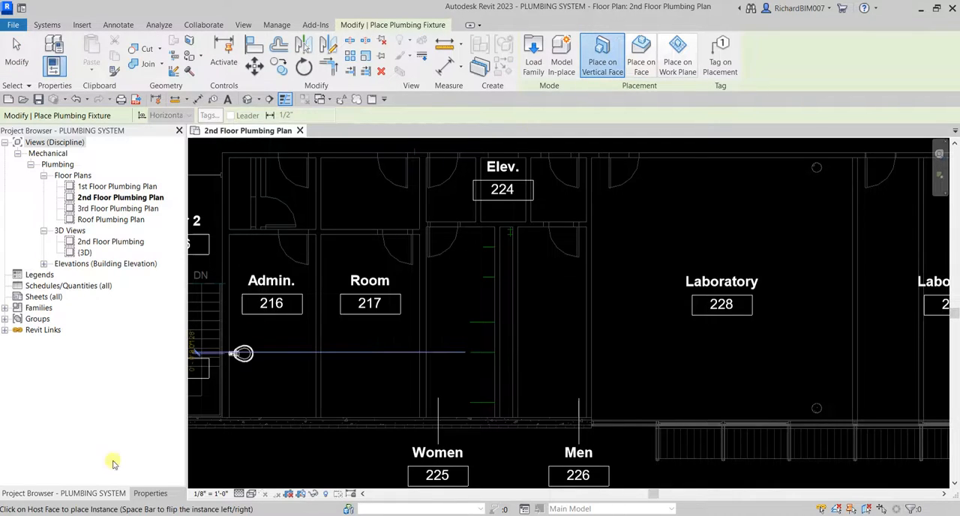
left_click(148, 492)
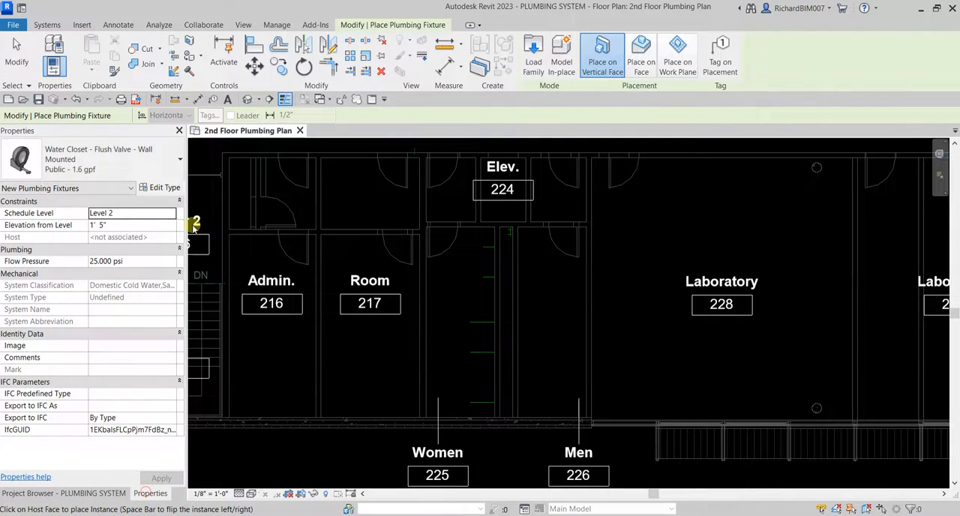
left_click(108, 153)
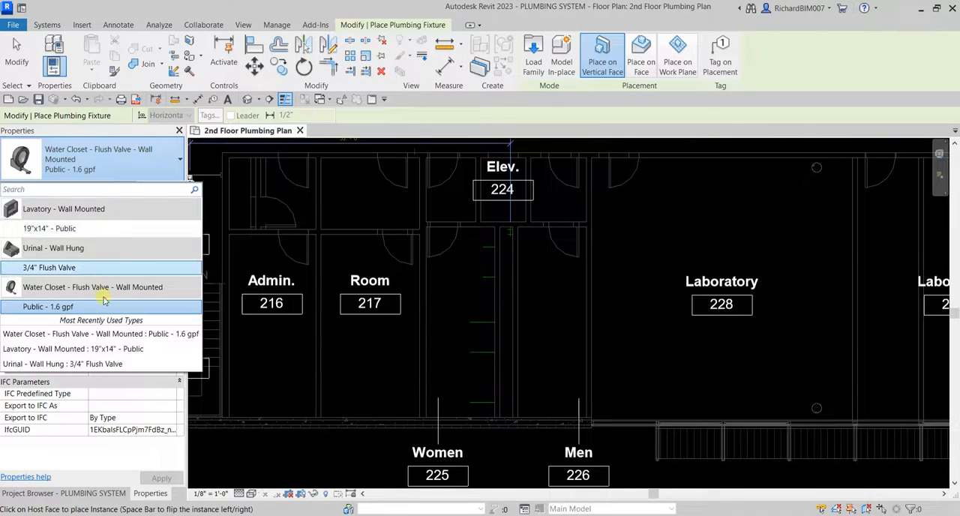
mouse_move(117, 215)
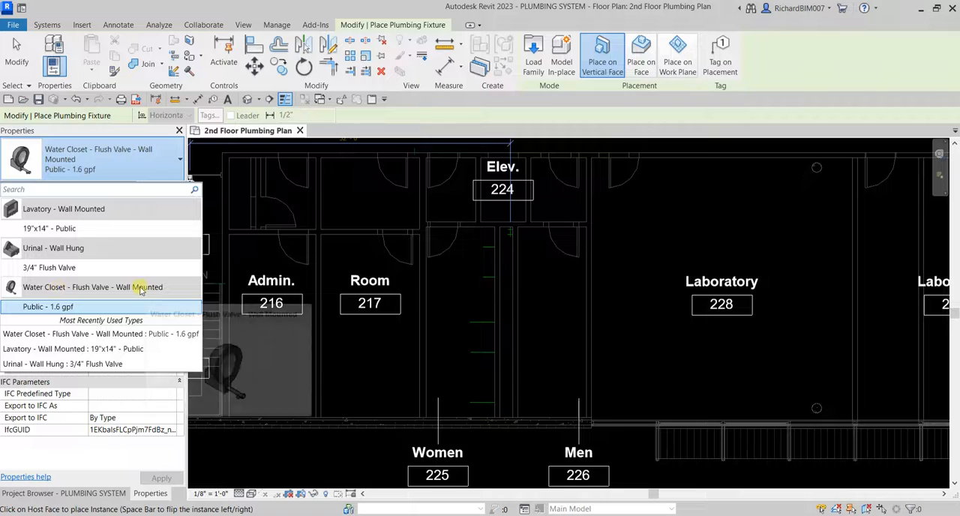
mouse_move(101, 293)
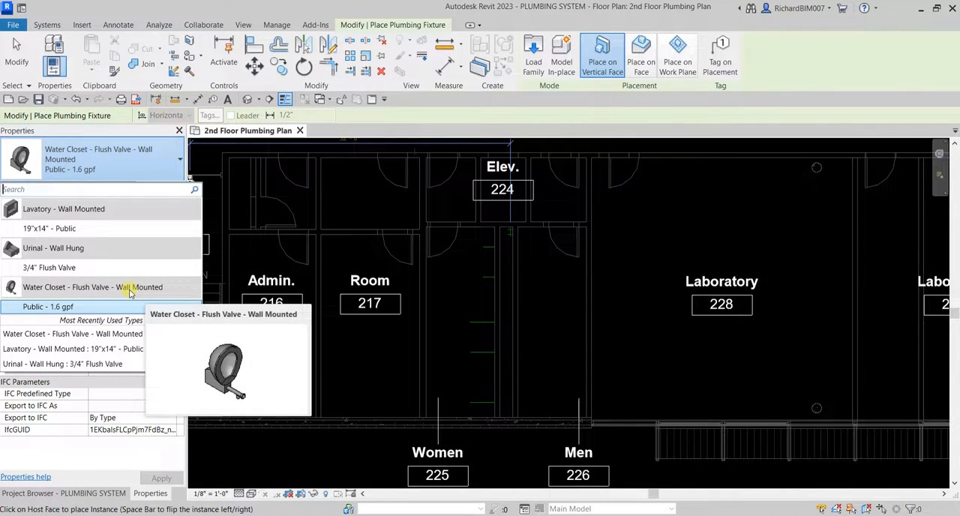
left_click(44, 308)
Place a water closet on the Women 225 wall's vertical face, about 11" above the uppermost of the three long detail lines.
scroll(480, 313, "up", 5)
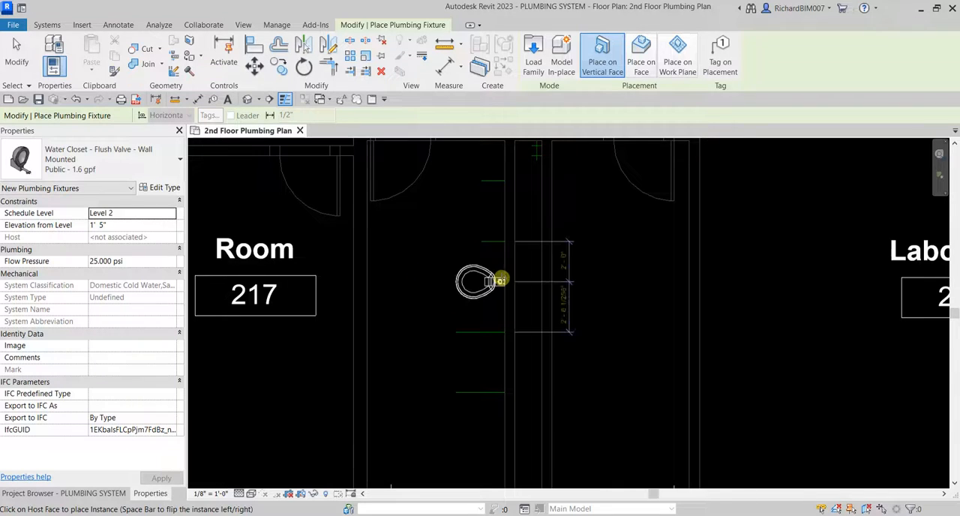
left_click(606, 142)
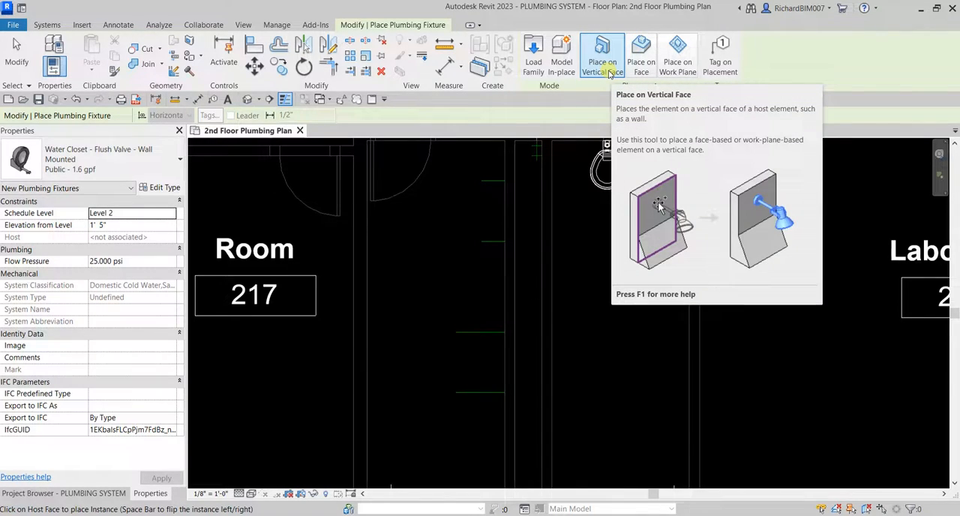
scroll(472, 257, "up", 3)
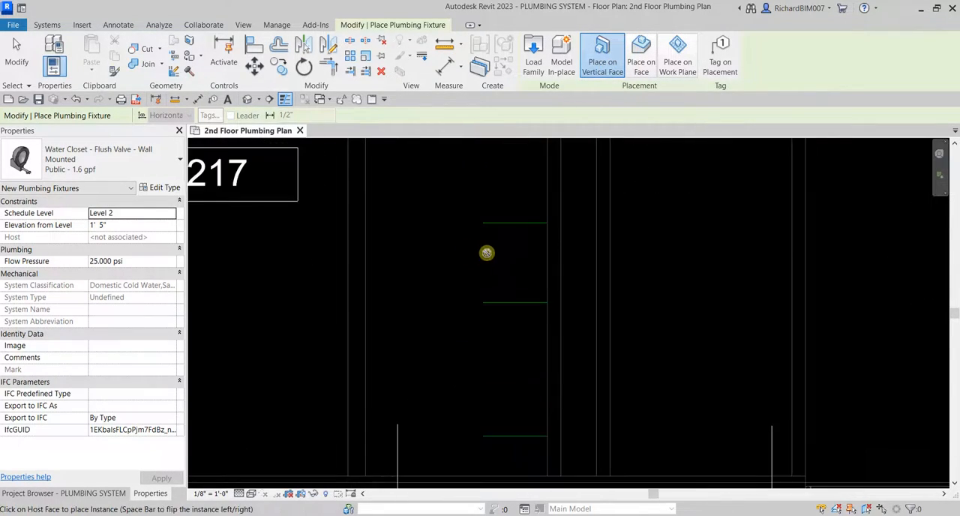
scroll(545, 218, "up", 2)
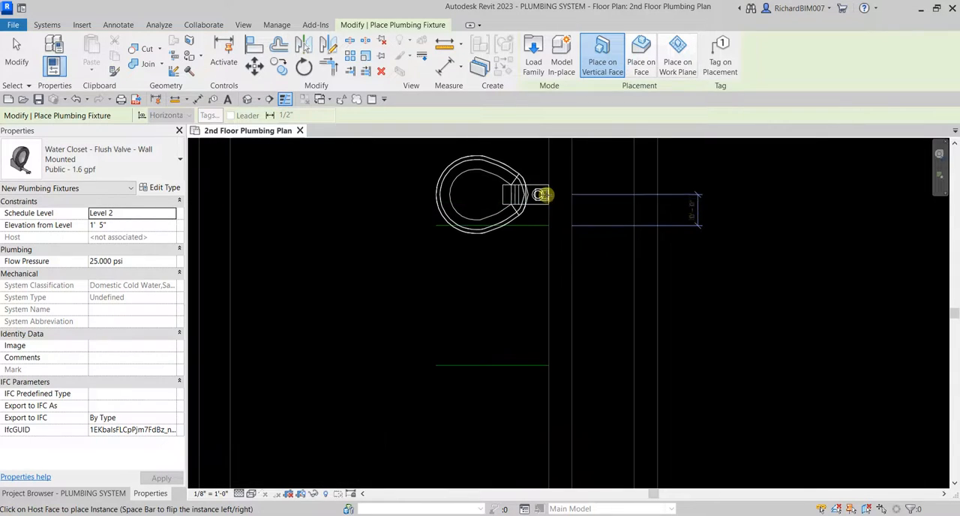
left_click(545, 182)
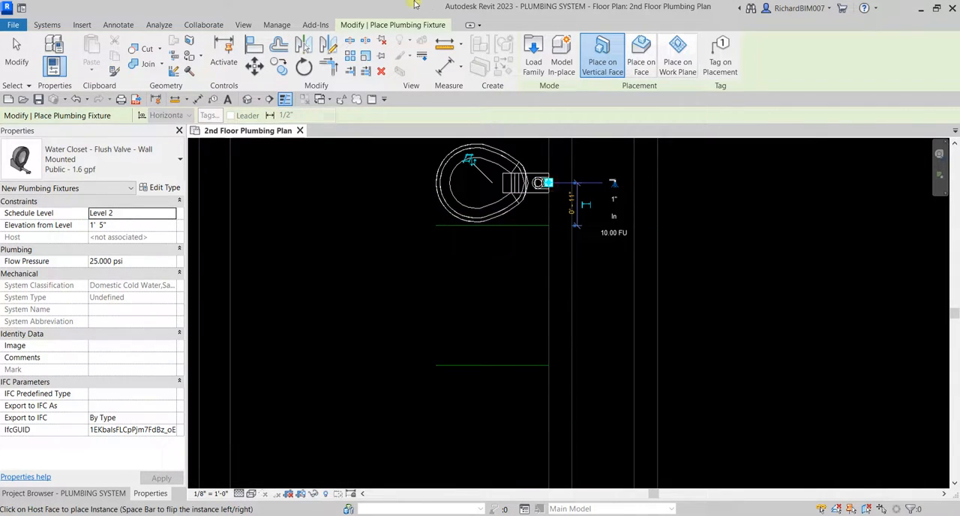
Align the water closet's centerline with the detail line just below it.
left_click(253, 51)
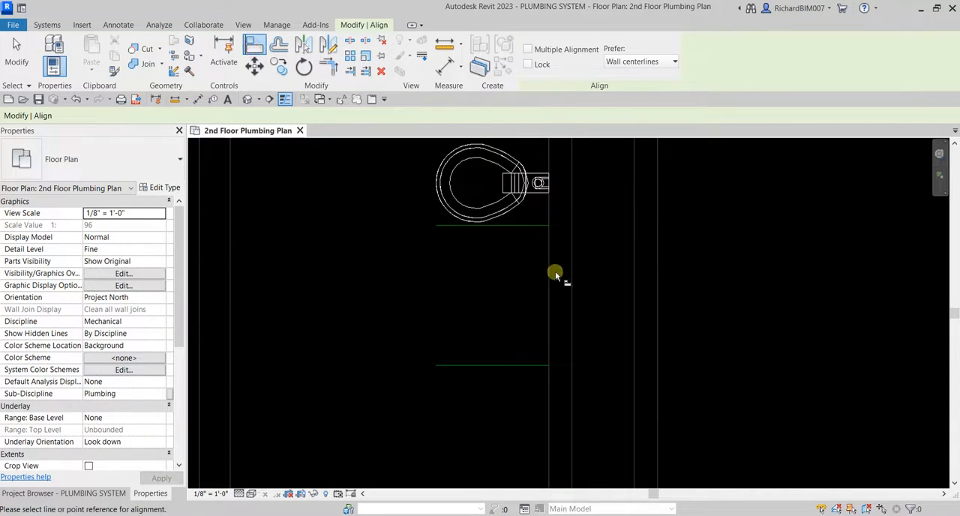
left_click(510, 226)
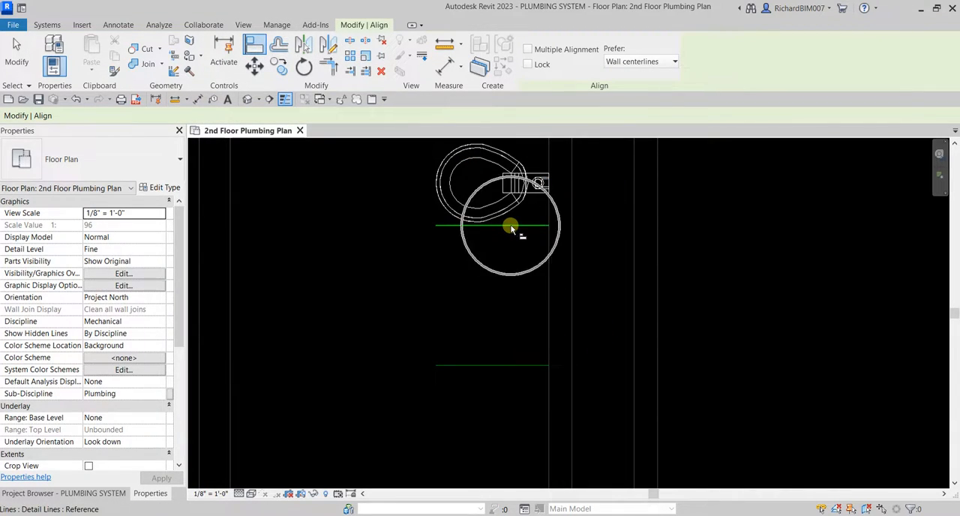
left_click(529, 186)
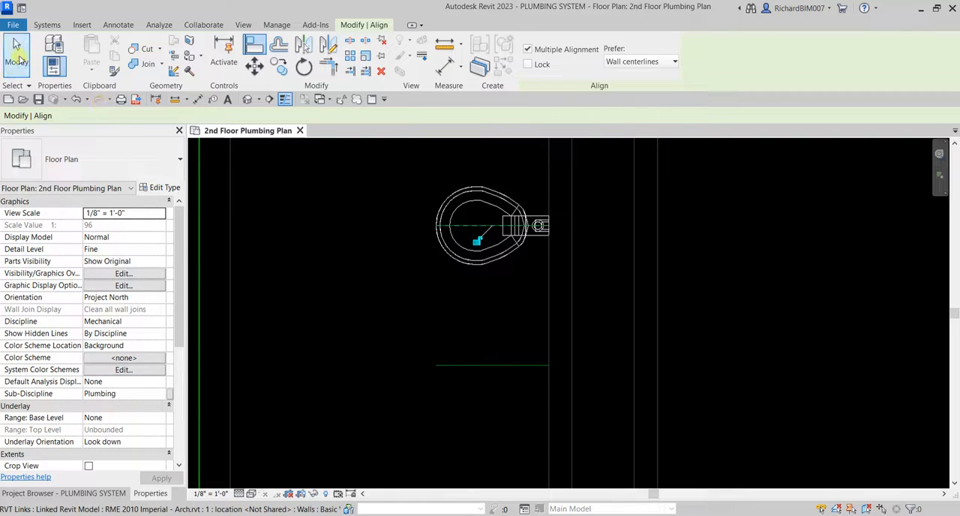
left_click(17, 54)
Copy the aligned water closet to the wall endpoints of the other two long detail lines, using the Multiple and Constrain options.
left_click(496, 201)
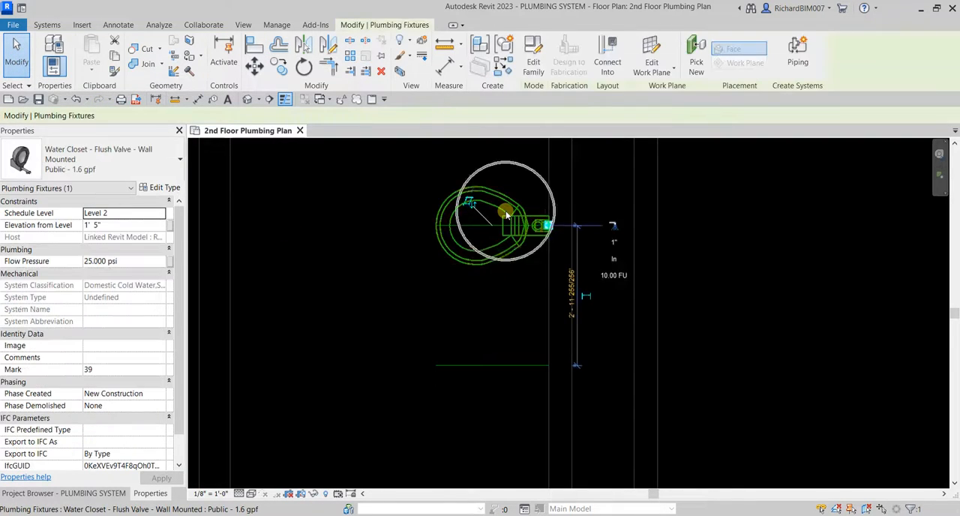
left_click(279, 66)
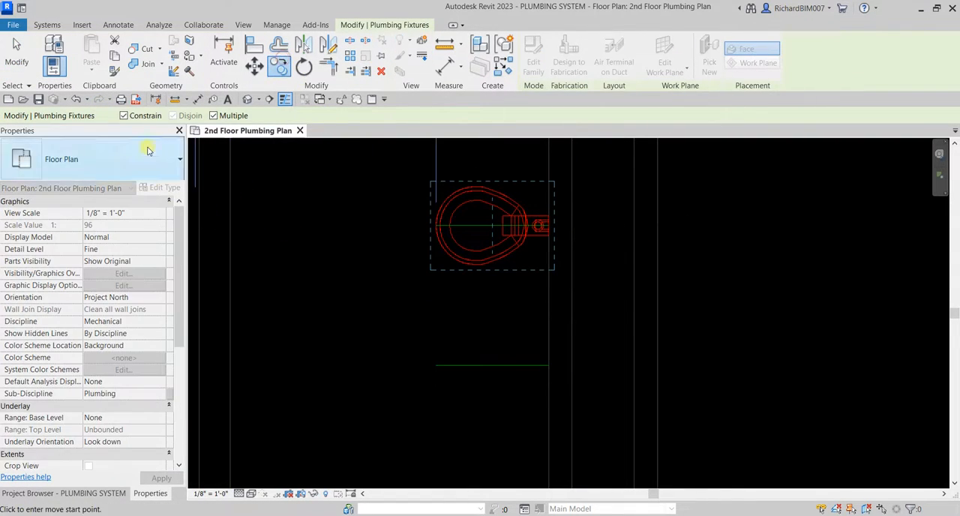
left_click(214, 115)
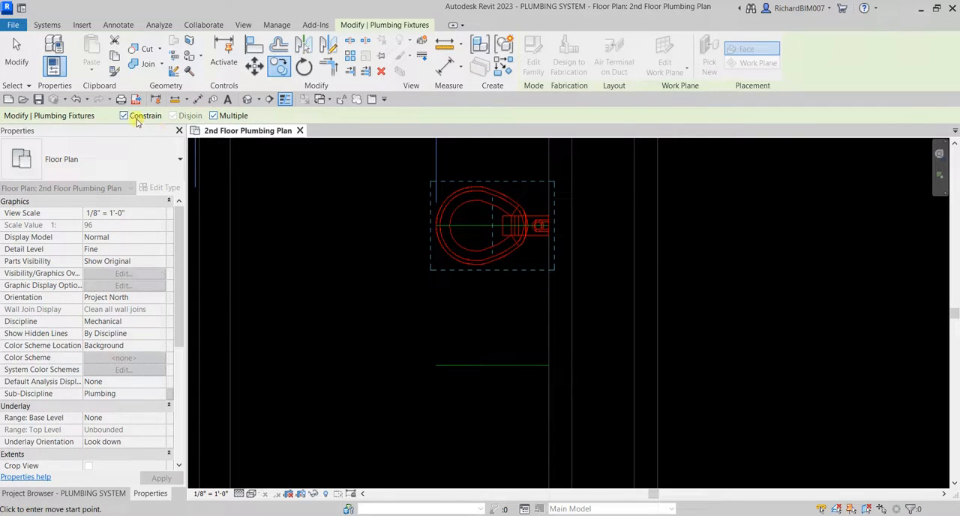
scroll(551, 226, "up", 3)
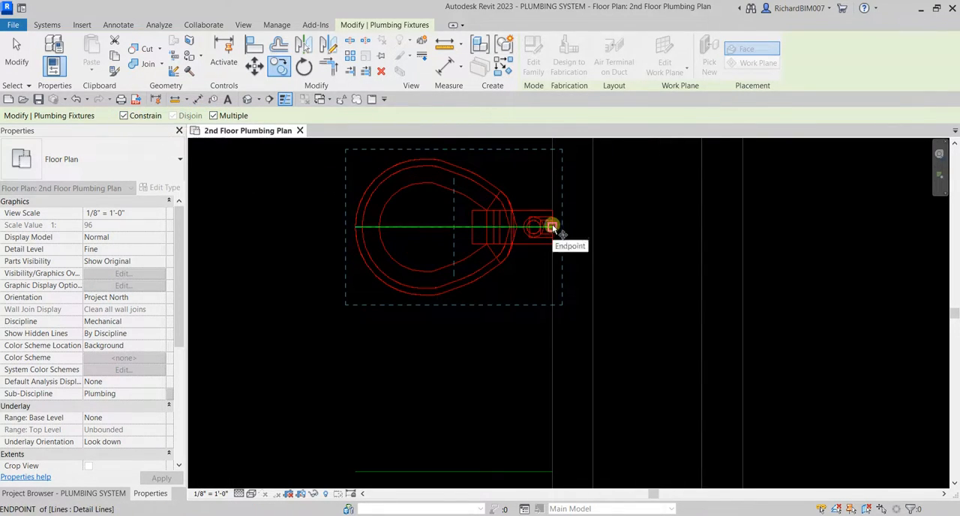
left_click(553, 224)
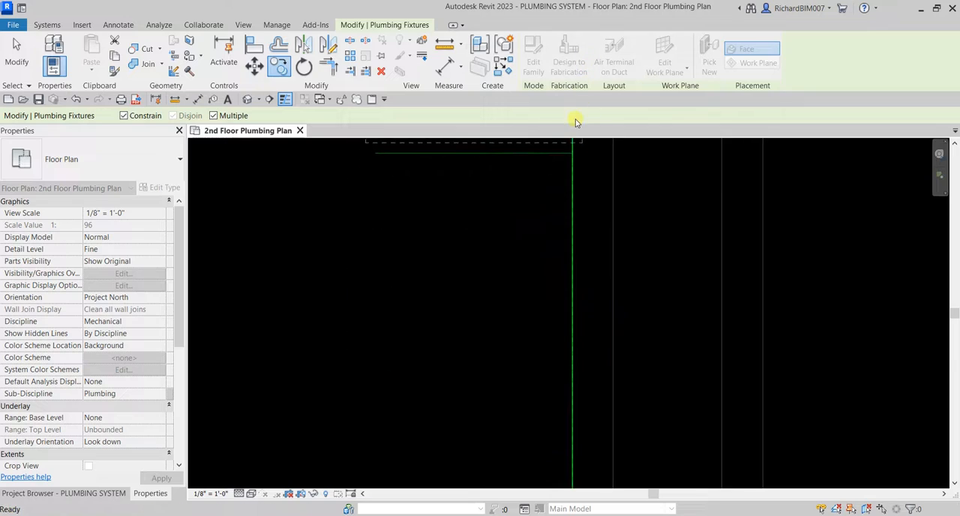
left_click(574, 217)
scroll(581, 264, "down", 2)
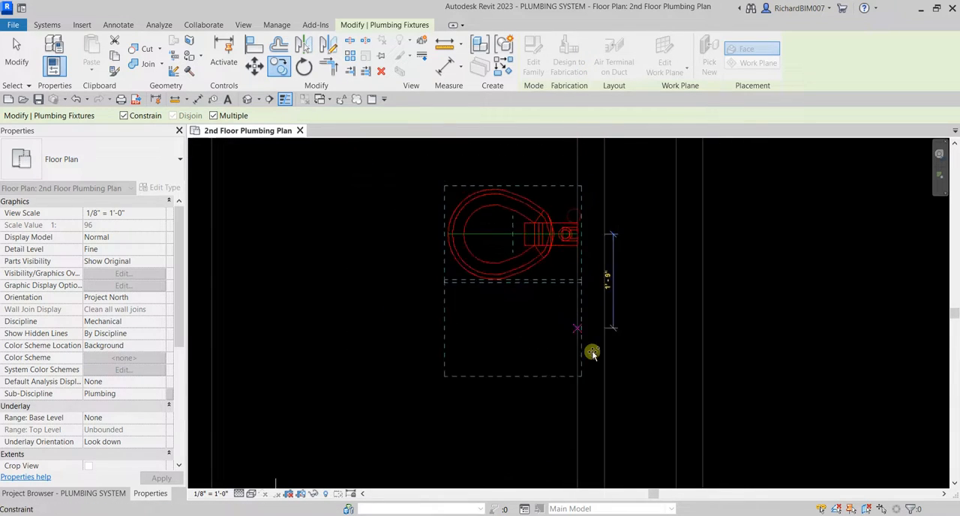
middle_click_drag(594, 442, 600, 114)
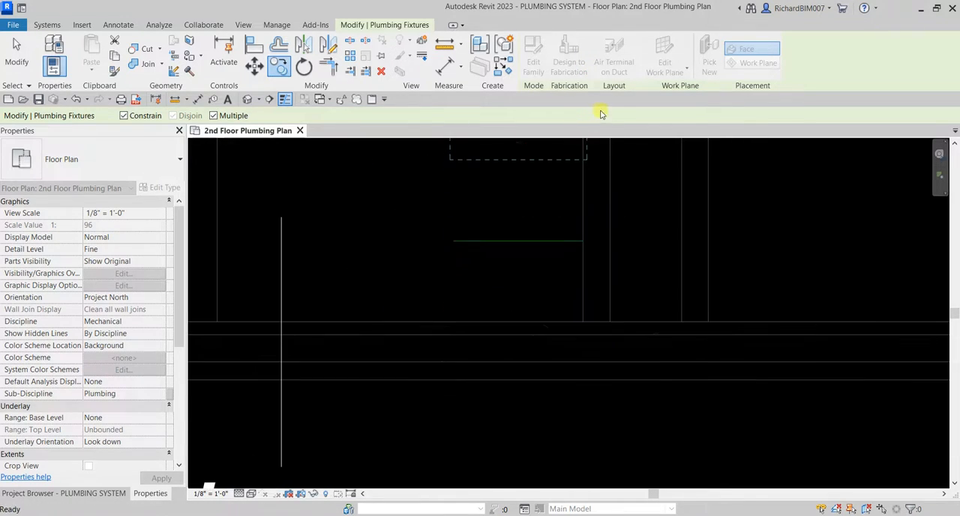
left_click(585, 240)
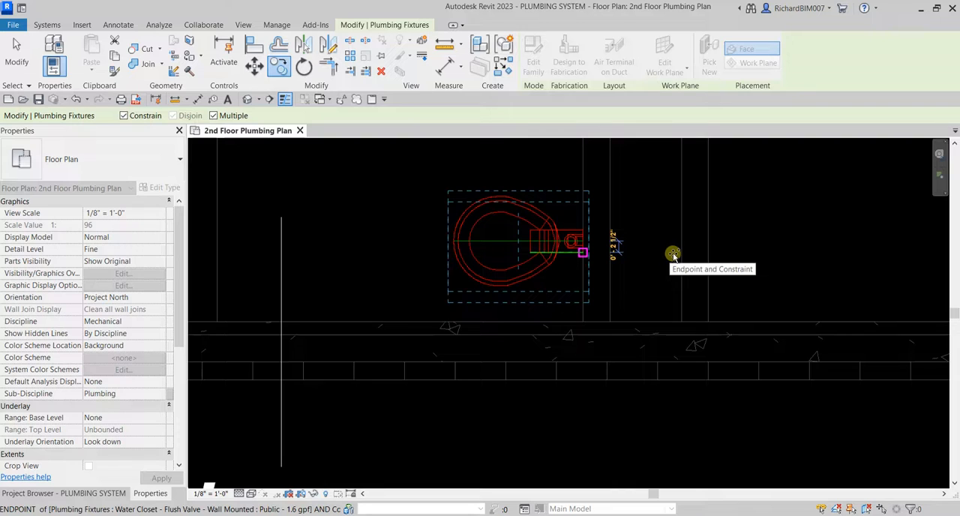
scroll(637, 252, "down", 1)
left_click(18, 59)
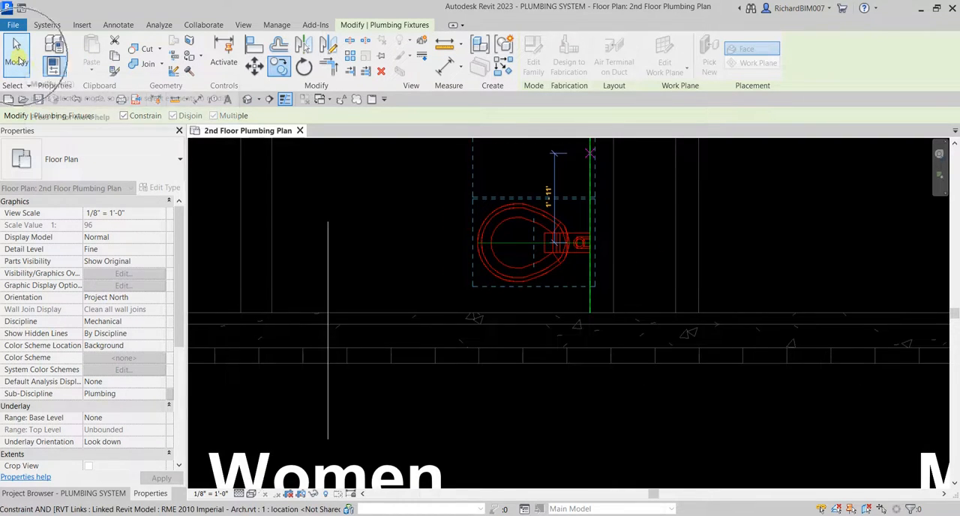
Start placing a plumbing fixture with the Lavatory - Wall Mounted family in the 19"x14" - Public type.
scroll(460, 303, "down", 2)
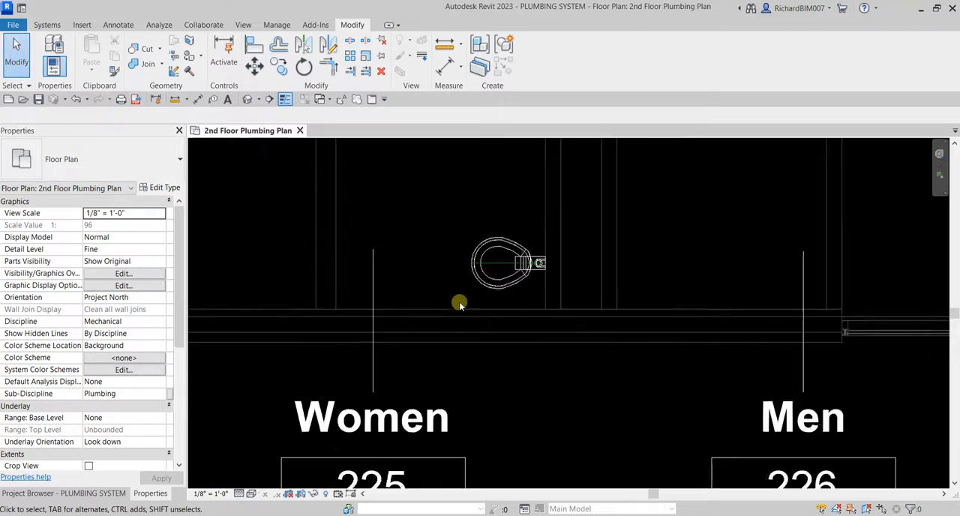
scroll(460, 304, "down", 2)
middle_click_drag(472, 278, 475, 379)
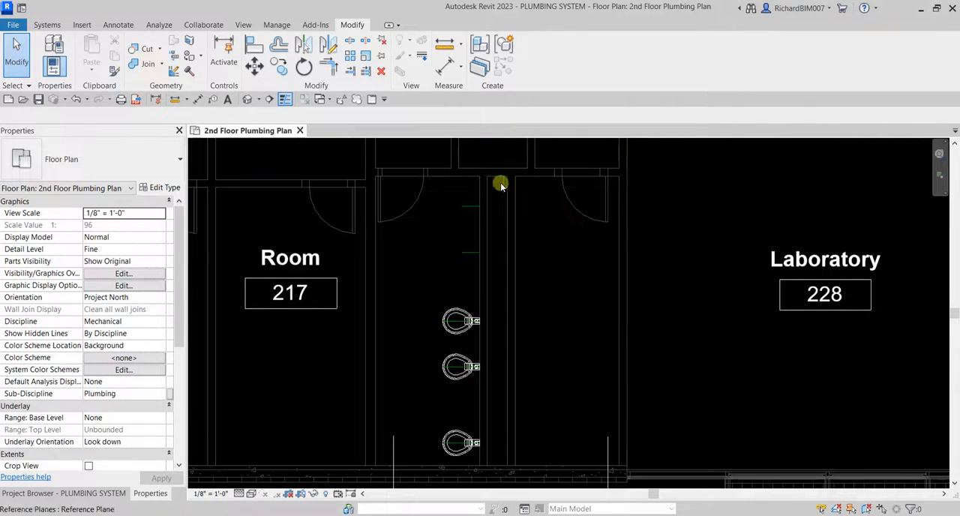
scroll(471, 219, "up", 3)
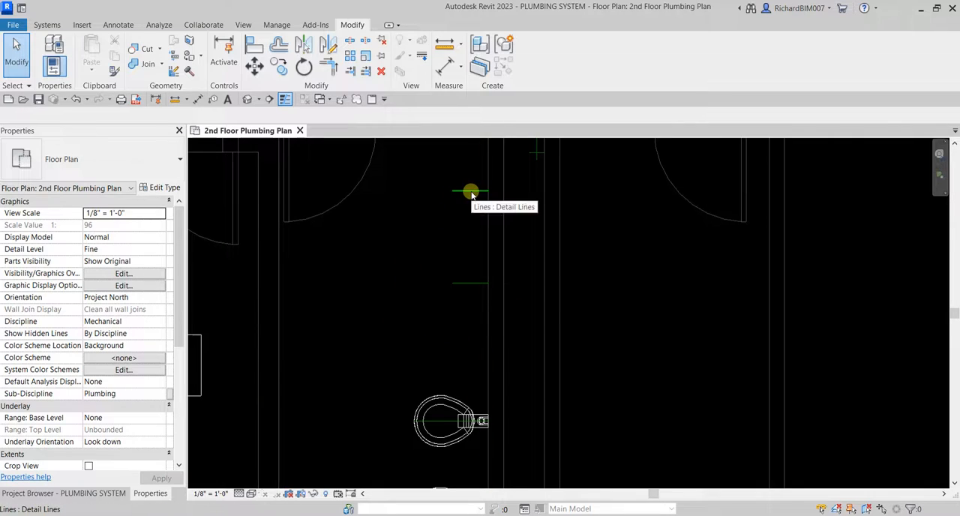
scroll(433, 222, "down", 2)
middle_click_drag(398, 241, 433, 237)
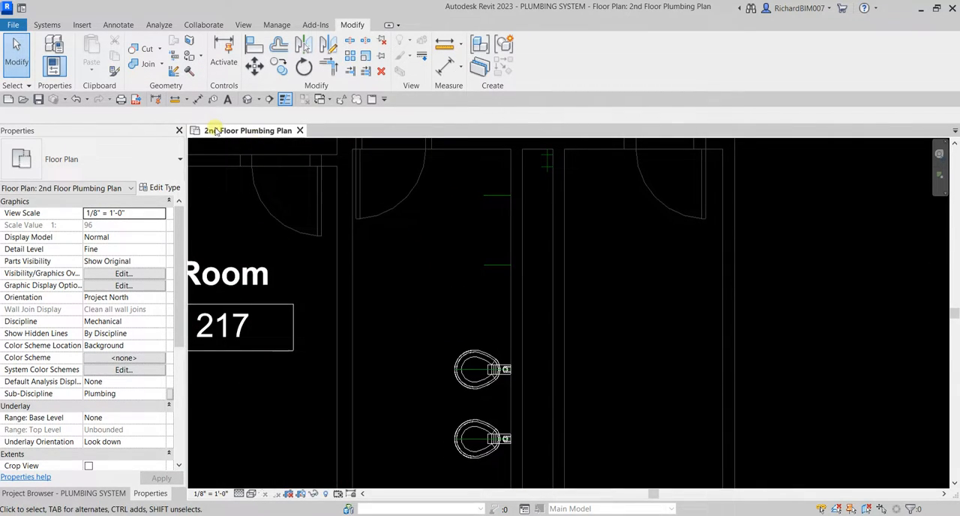
left_click(46, 25)
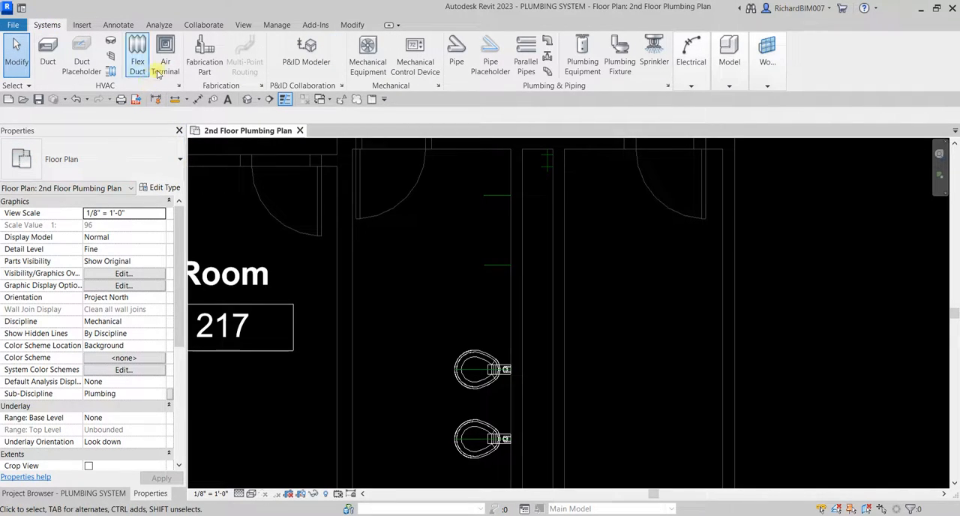
left_click(620, 60)
left_click(97, 154)
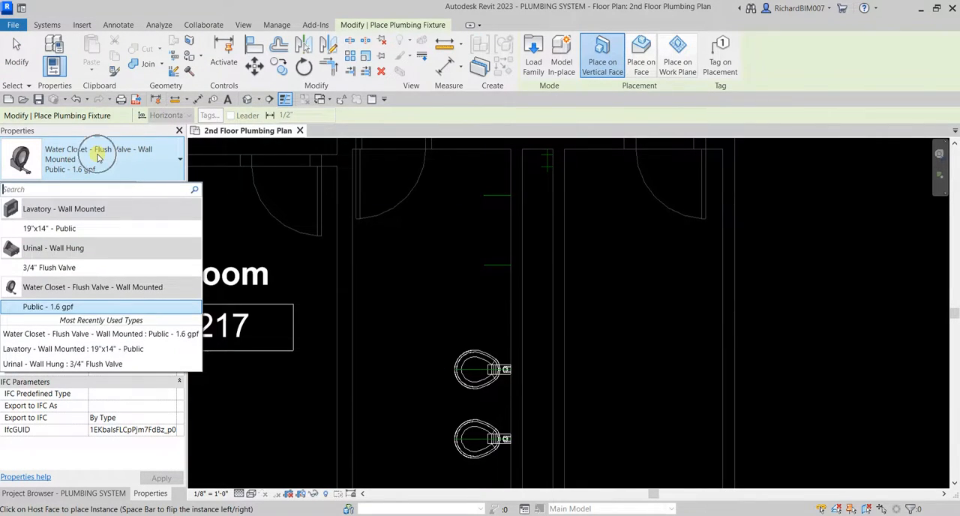
left_click(56, 228)
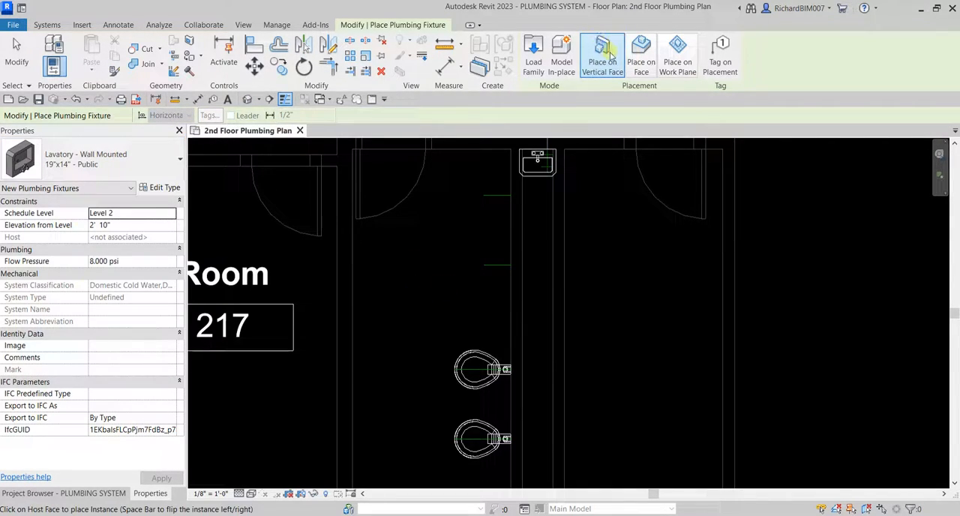
Place a lavatory on the Women 225 wall's vertical face, about 2'-1" above the lower of the two short detail lines.
middle_click_drag(433, 218, 407, 268)
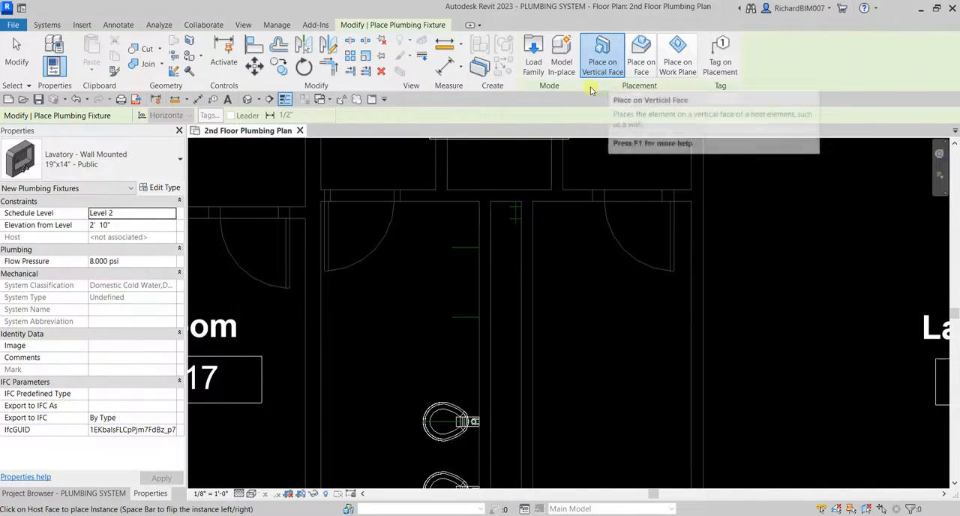
scroll(440, 258, "up", 4)
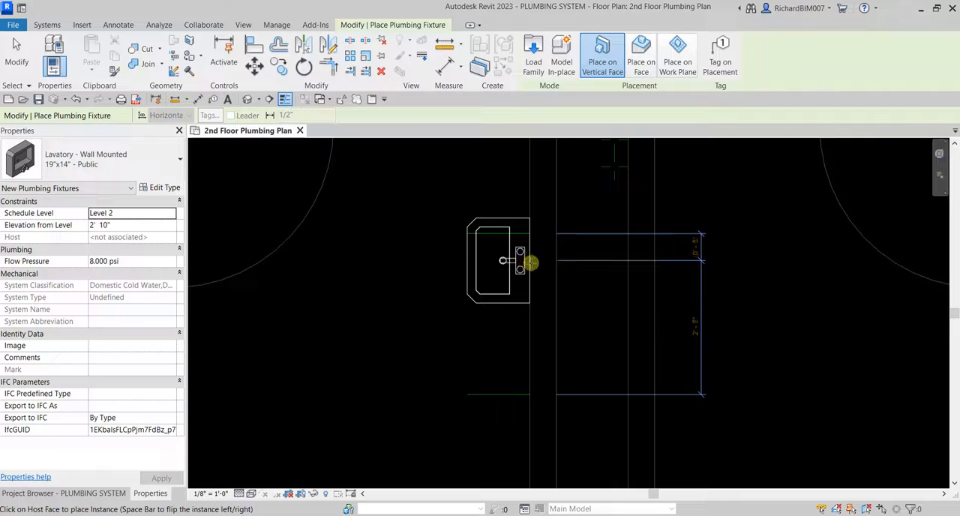
left_click(530, 278)
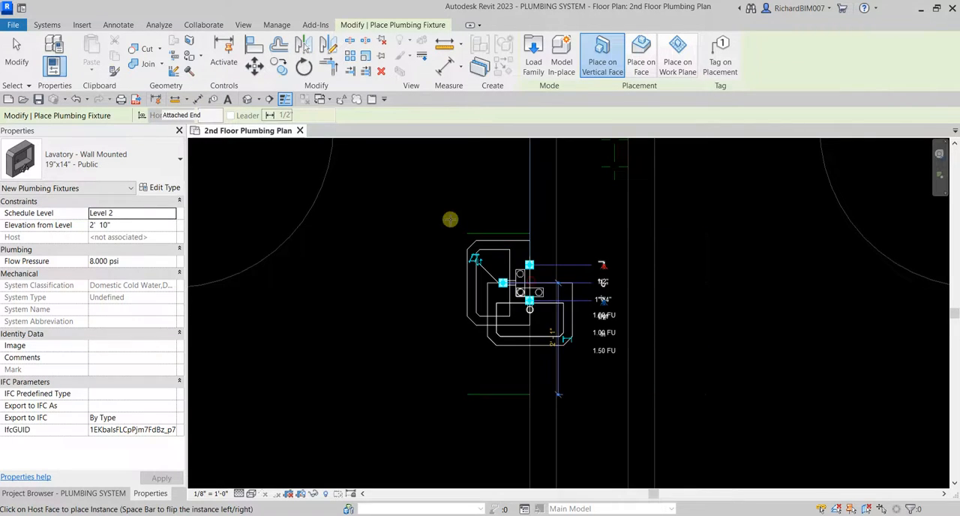
Align the lavatory's centerline with the upper short detail line.
left_click(254, 43)
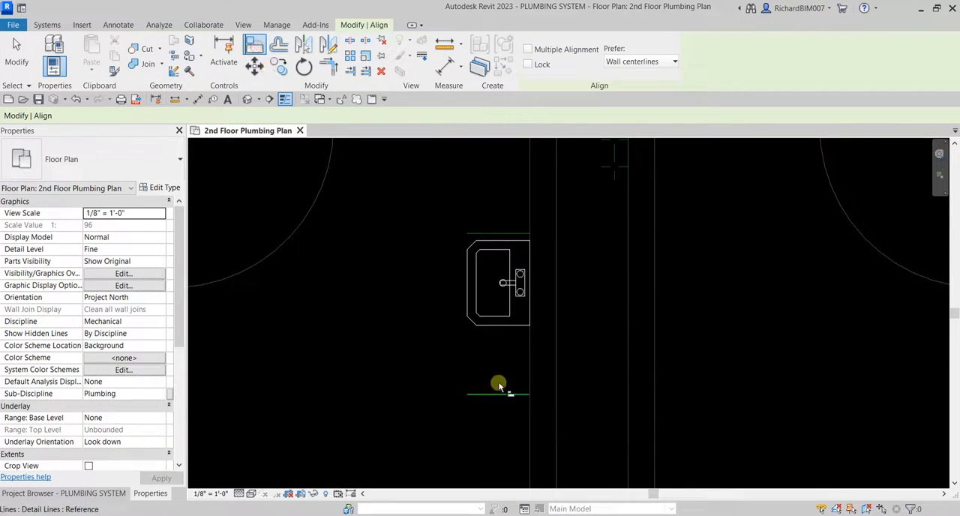
left_click(516, 234)
left_click(517, 284)
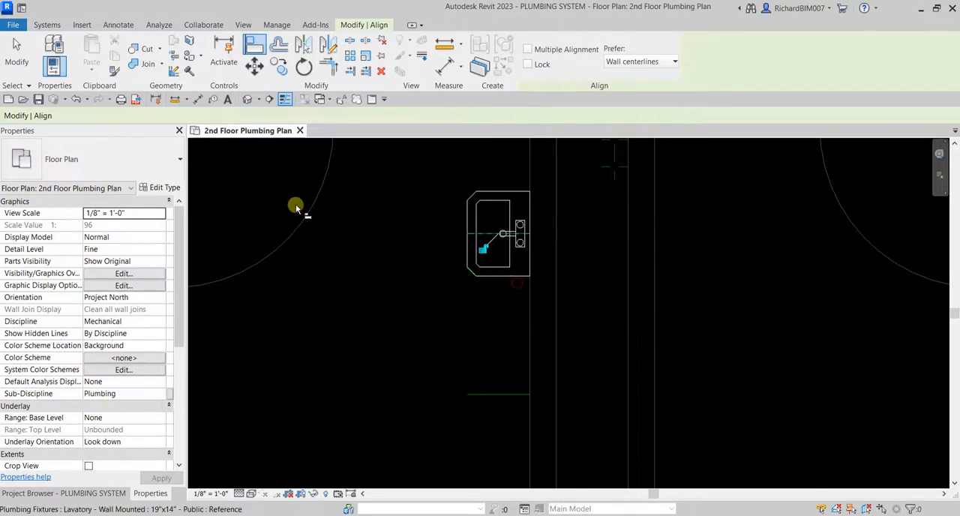
left_click(16, 57)
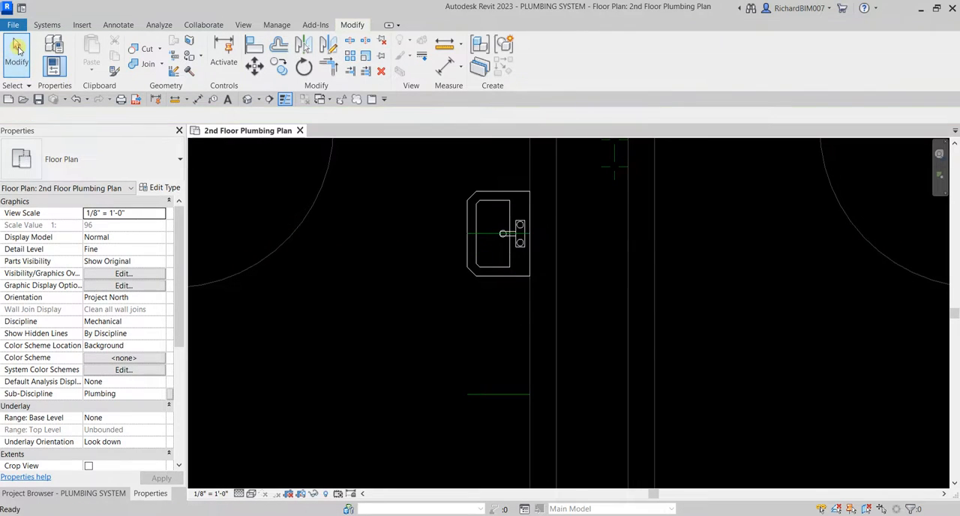
Copy the aligned lavatory from its detail line's wall endpoint to the wall endpoint of the lower short detail line.
left_click(499, 201)
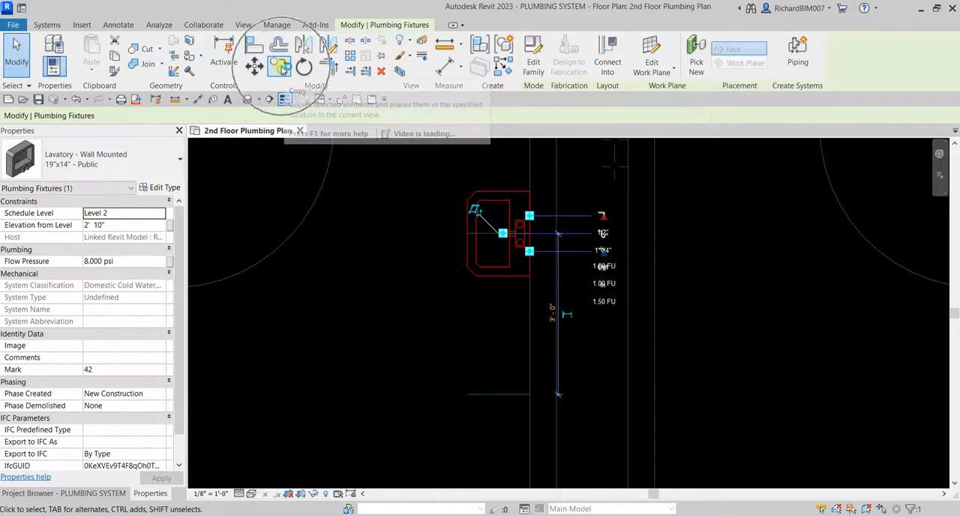
left_click(279, 66)
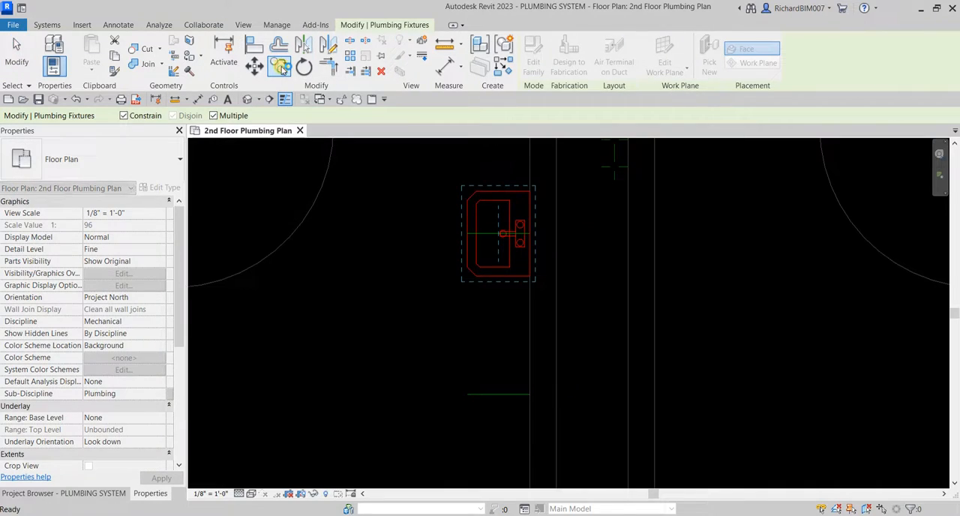
left_click(531, 233)
middle_click_drag(544, 358, 556, 288)
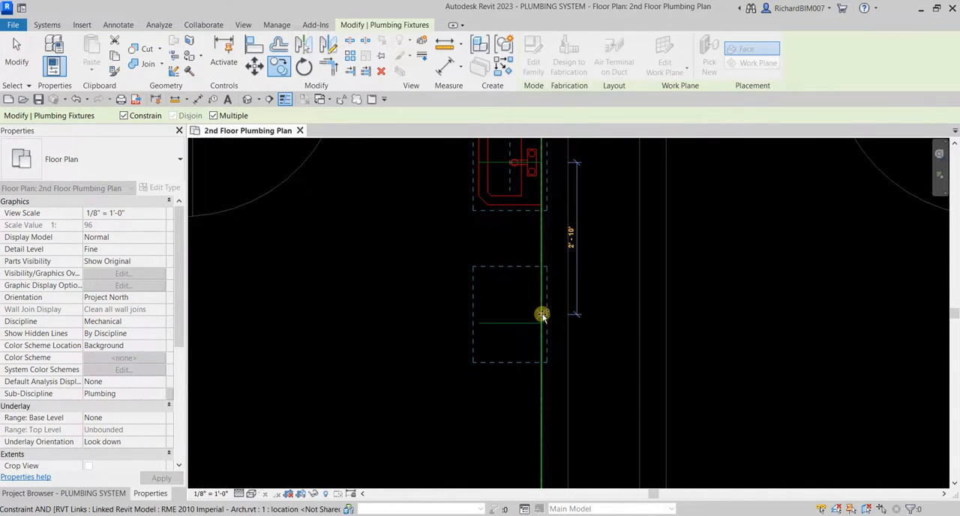
left_click(542, 323)
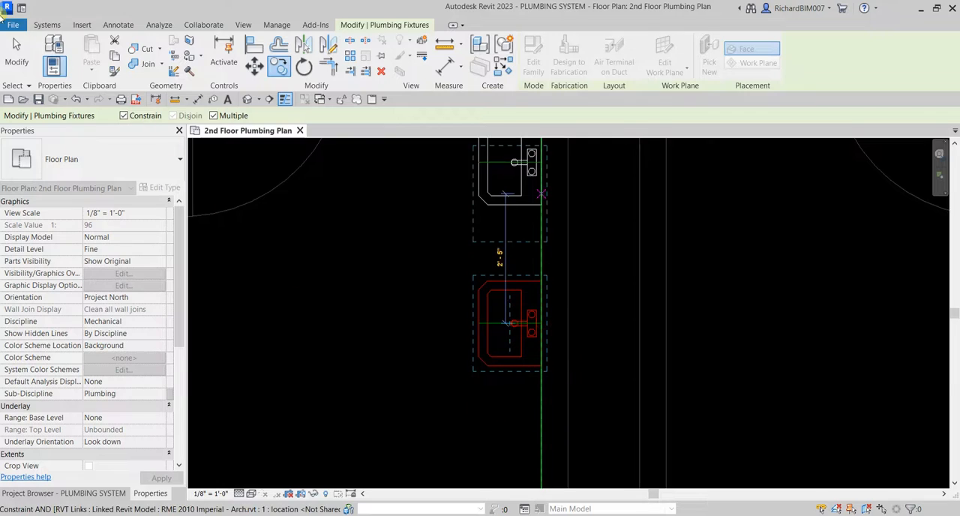
left_click(16, 53)
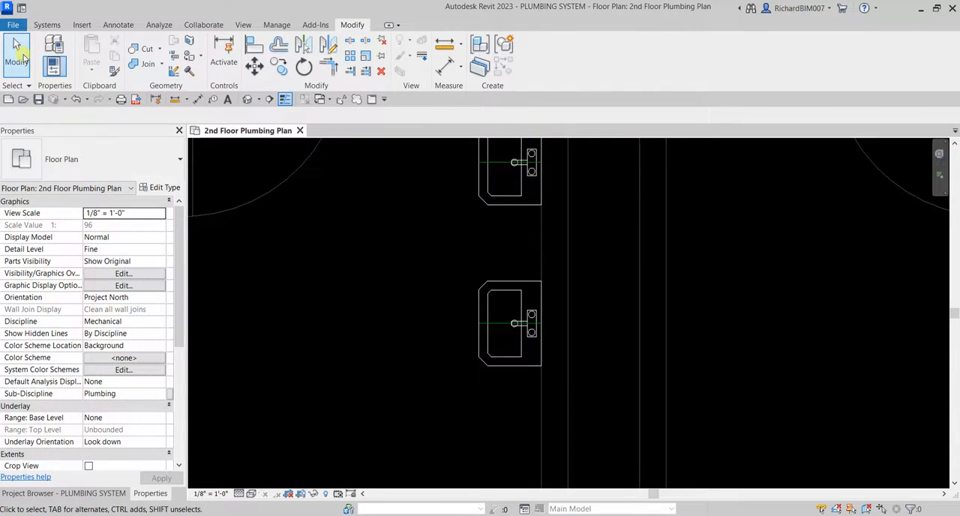
Turn off the selection of linked models so the architectural link cannot be picked in the plan.
scroll(398, 251, "down", 4)
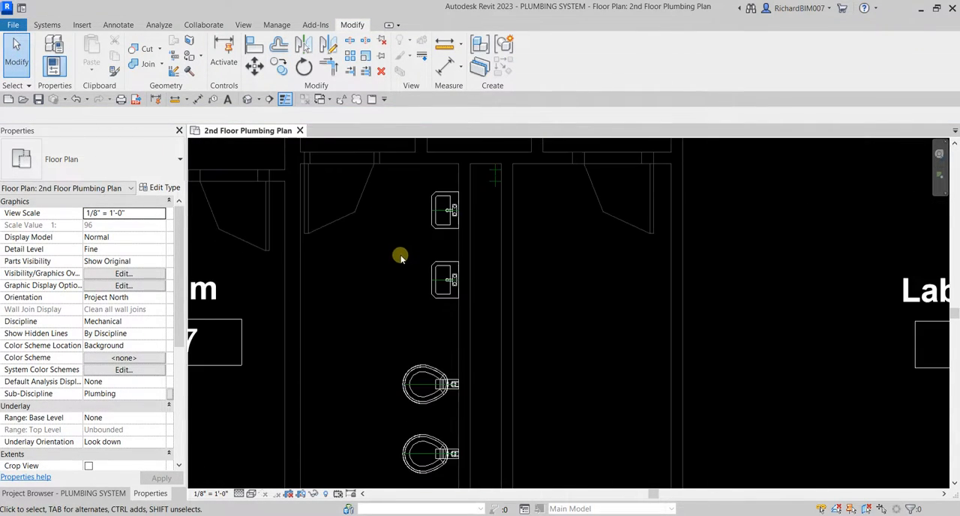
scroll(444, 277, "down", 2)
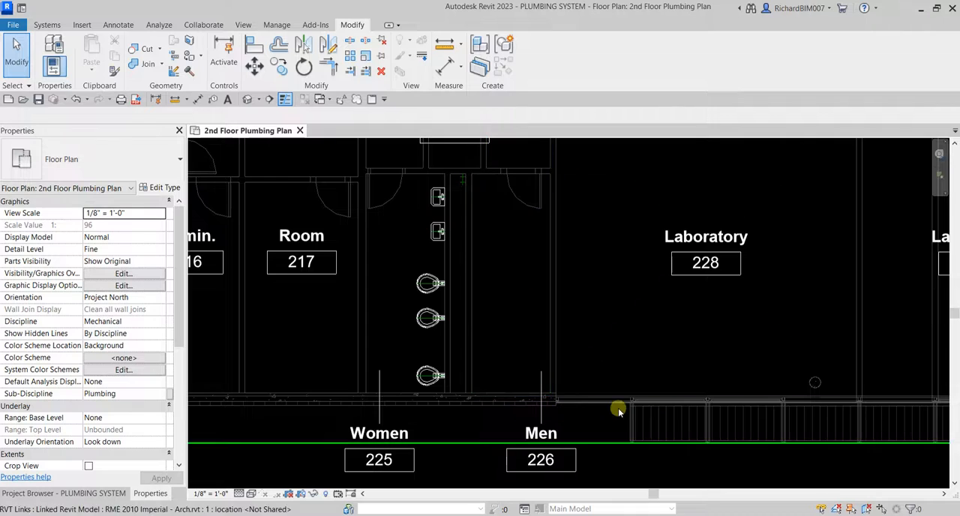
scroll(654, 423, "down", 2)
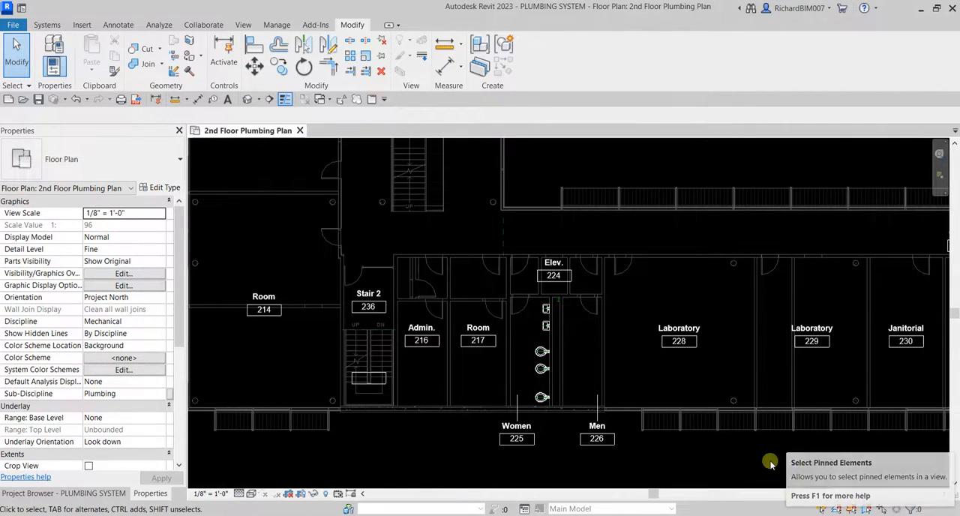
left_click(692, 407)
left_click(695, 448)
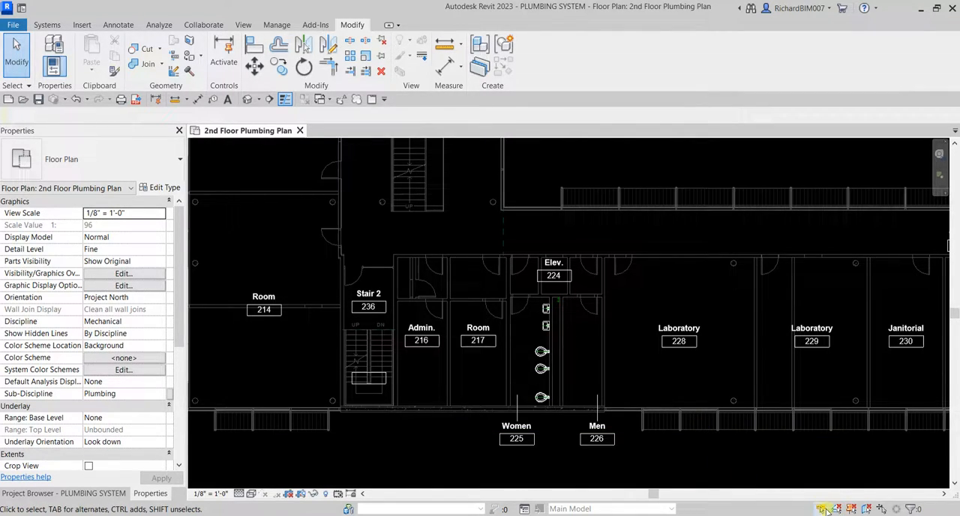
left_click(822, 510)
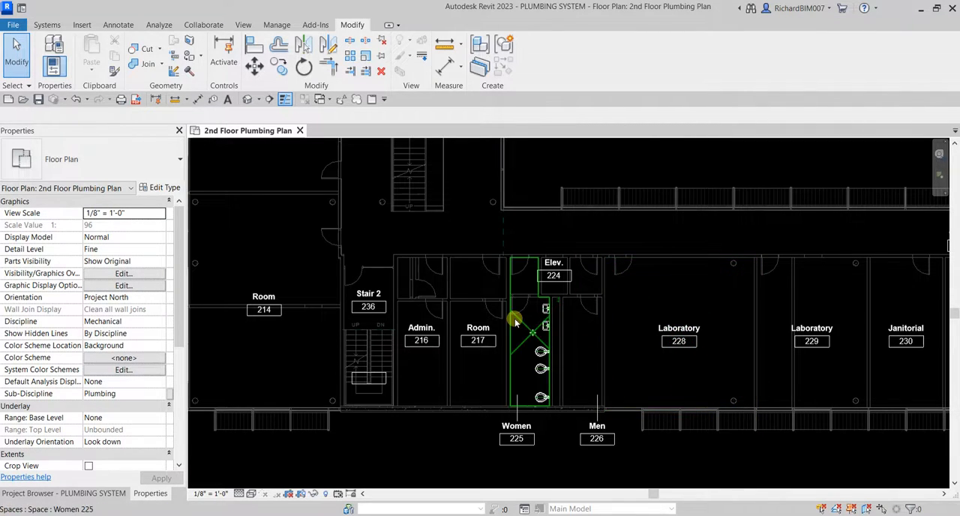
Mirror the two lavatories and three water closets into Men 226 as copies, drawing a vertical axis through the midpoint of the chase between the restrooms.
scroll(518, 319, "up", 4)
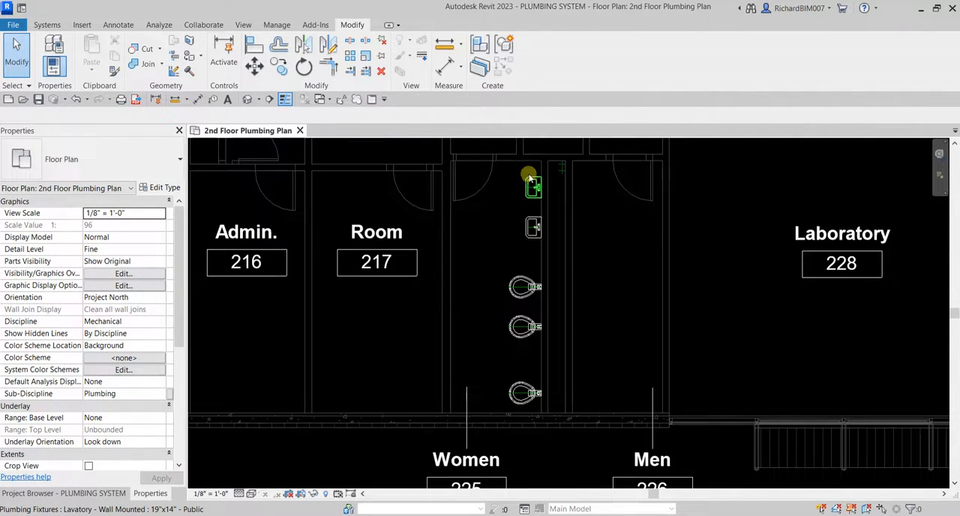
left_click(526, 180)
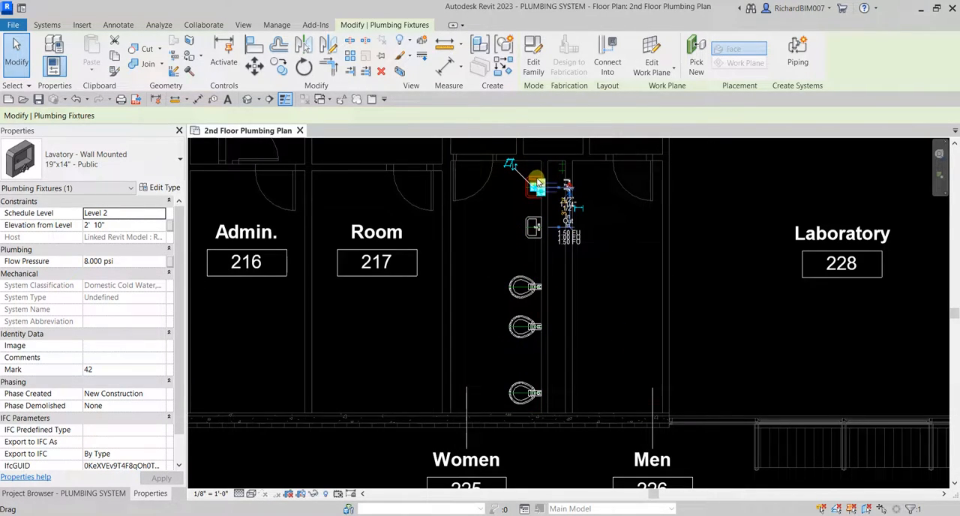
left_click(534, 222, "ctrl")
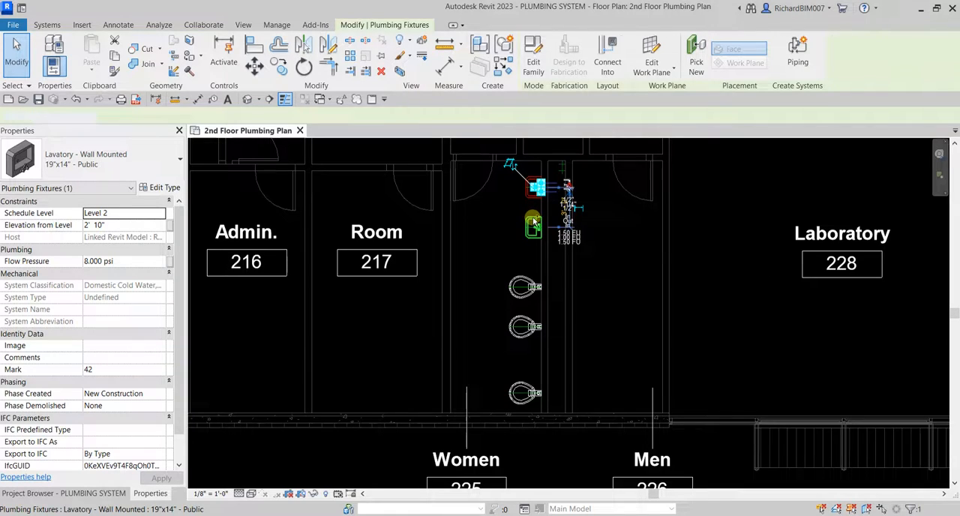
left_click(521, 283, "ctrl")
left_click(525, 324, "ctrl")
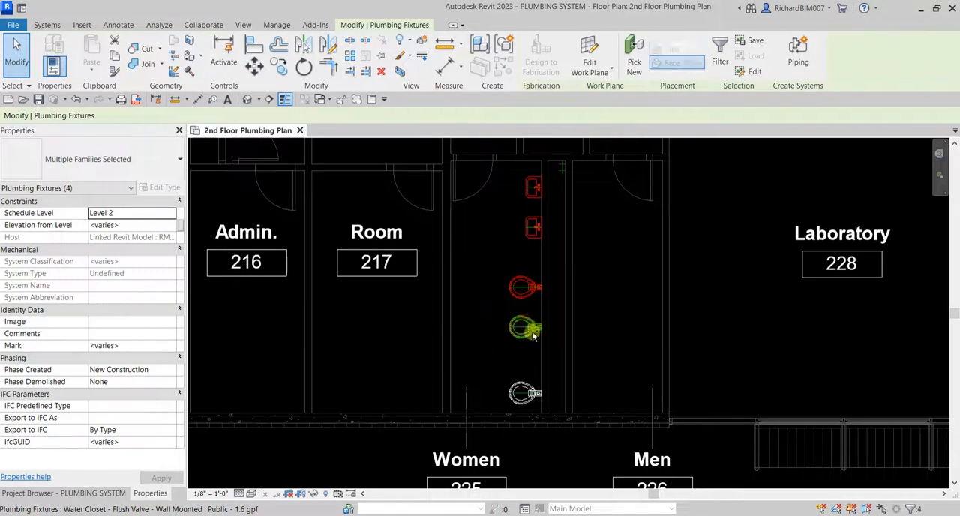
left_click(521, 392, "ctrl")
middle_click_drag(634, 238, 598, 249)
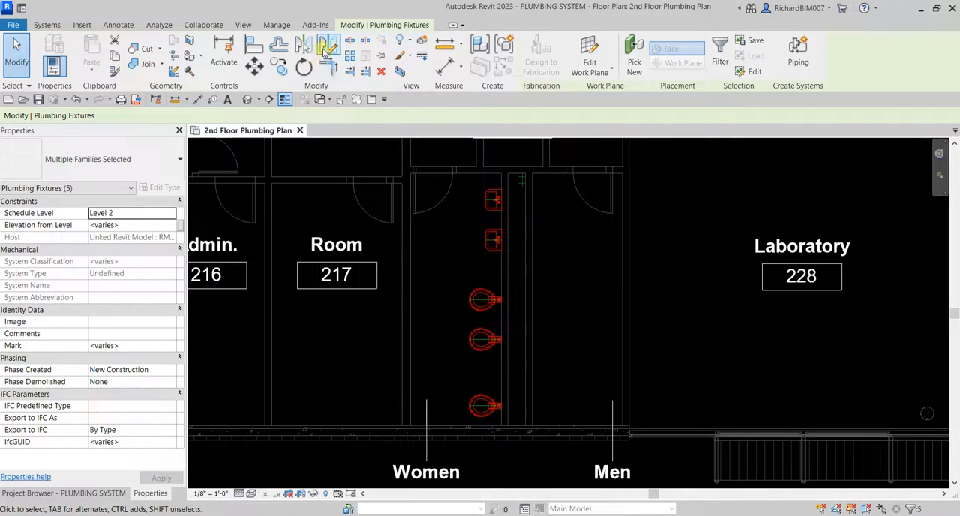
left_click(327, 47)
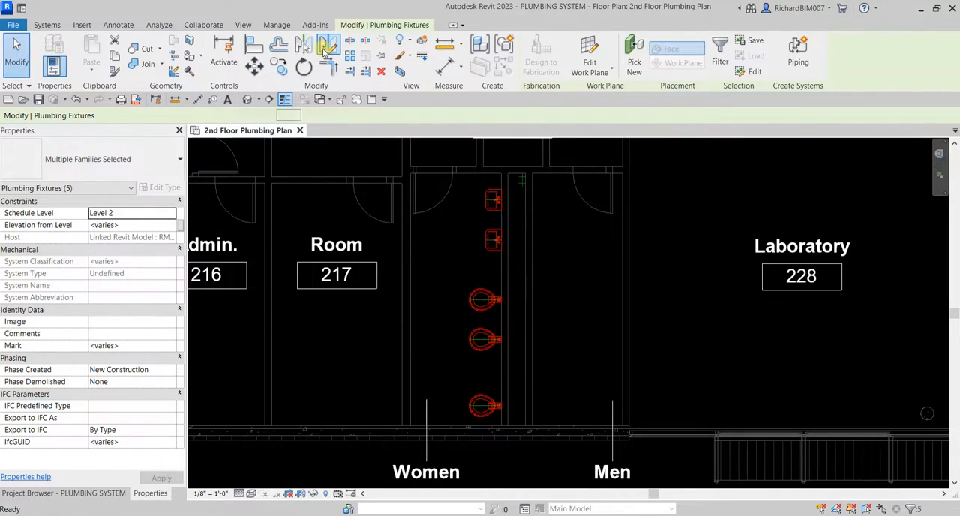
scroll(546, 185, "up", 4)
middle_click_drag(531, 178, 567, 248)
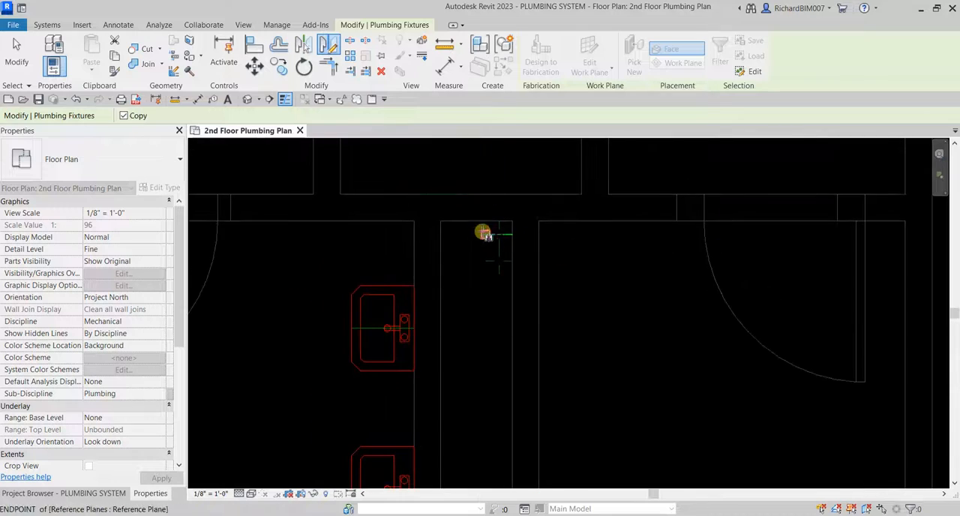
left_click(477, 222)
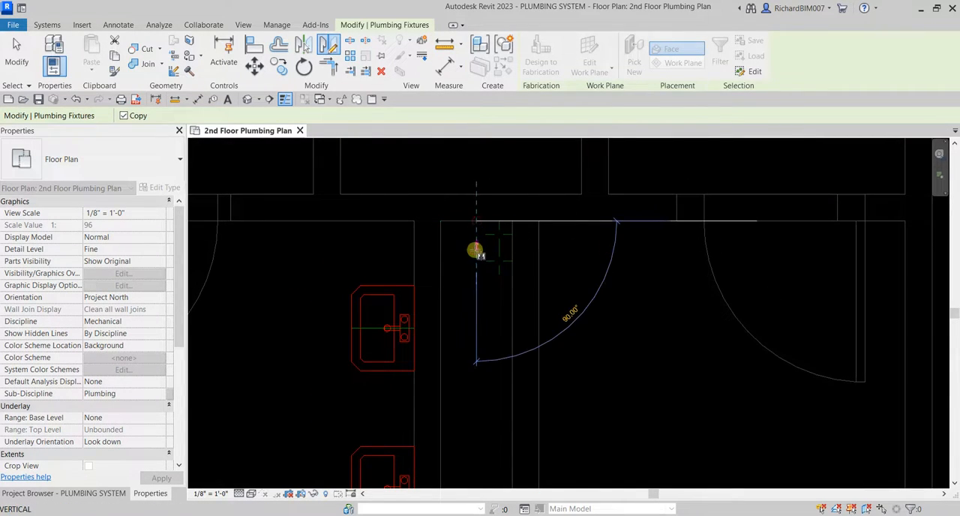
left_click(476, 292)
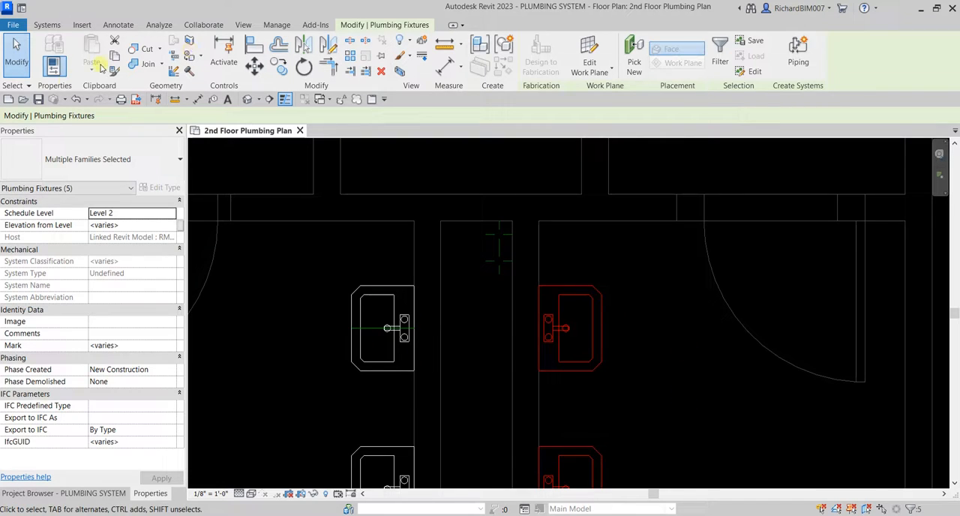
left_click(15, 64)
Examine the mirrored lavatories and water closets across both restrooms and bring up the project's list of views.
scroll(330, 226, "down", 1)
middle_click_drag(521, 325, 540, 201)
scroll(479, 252, "down", 3)
middle_click_drag(534, 358, 511, 321)
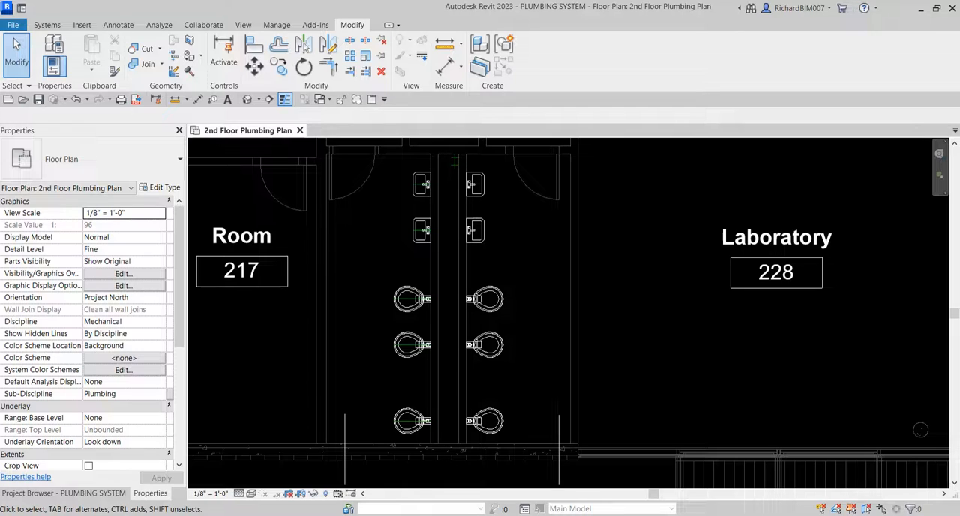
middle_click_drag(513, 276, 515, 296)
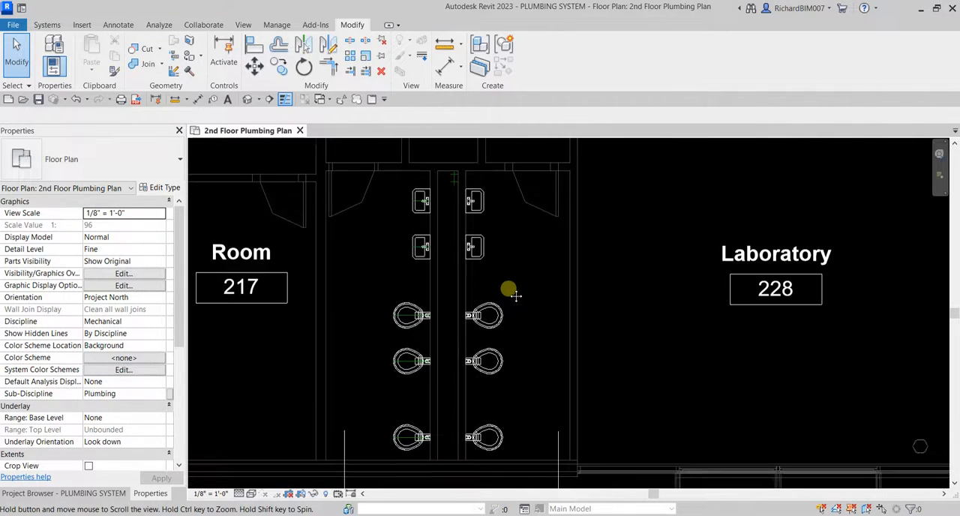
left_click(71, 492)
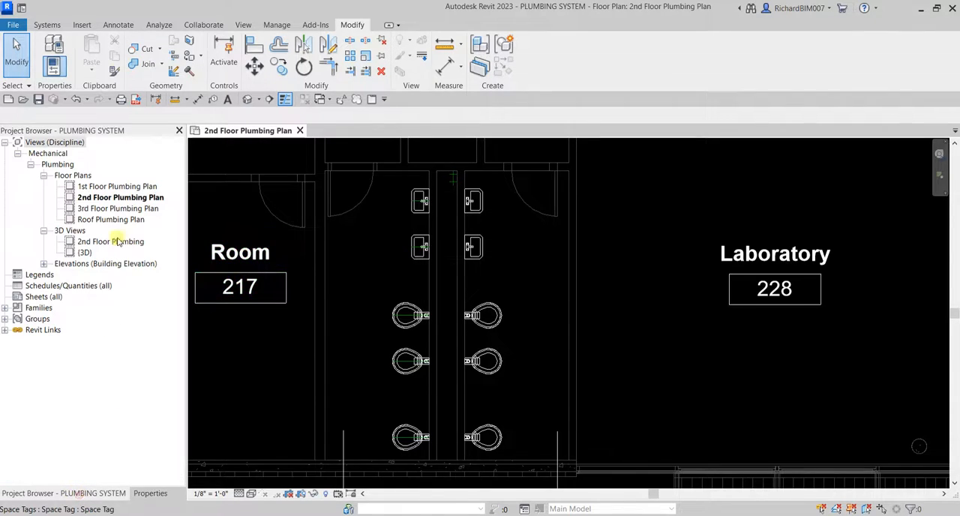
key("ctrl")
key("ctrl")
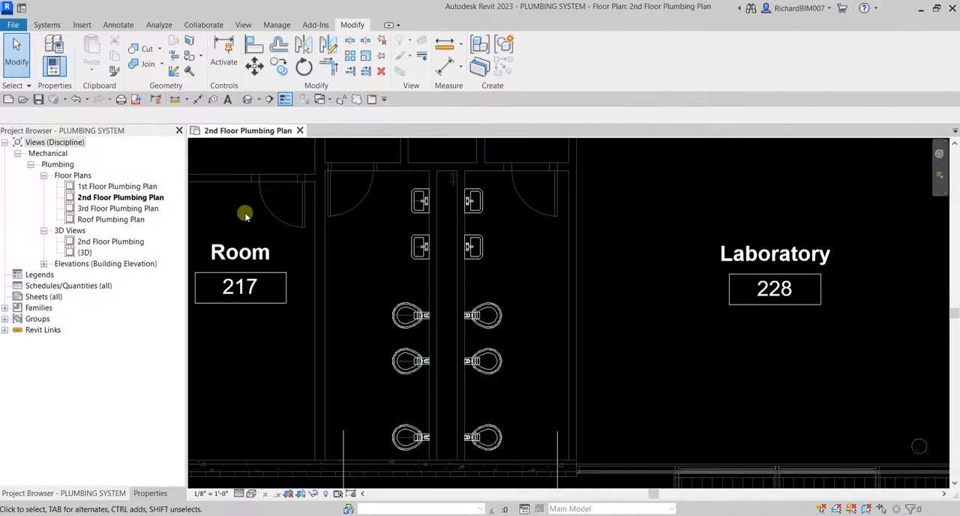
Create a Sanitary piping system named 2ND FLOOR SANITARY from the women's restroom's upper lavatory, opening it in the System Editor.
left_click(416, 213)
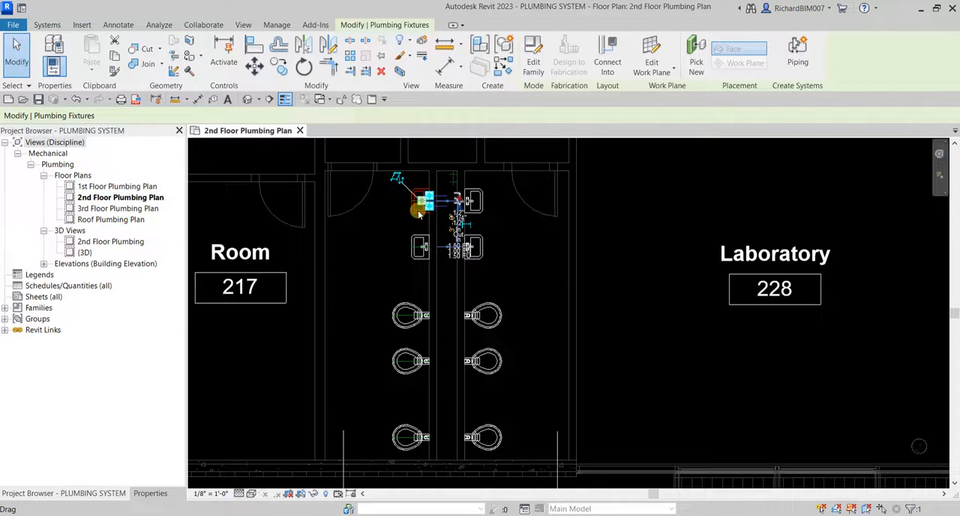
left_click(794, 88)
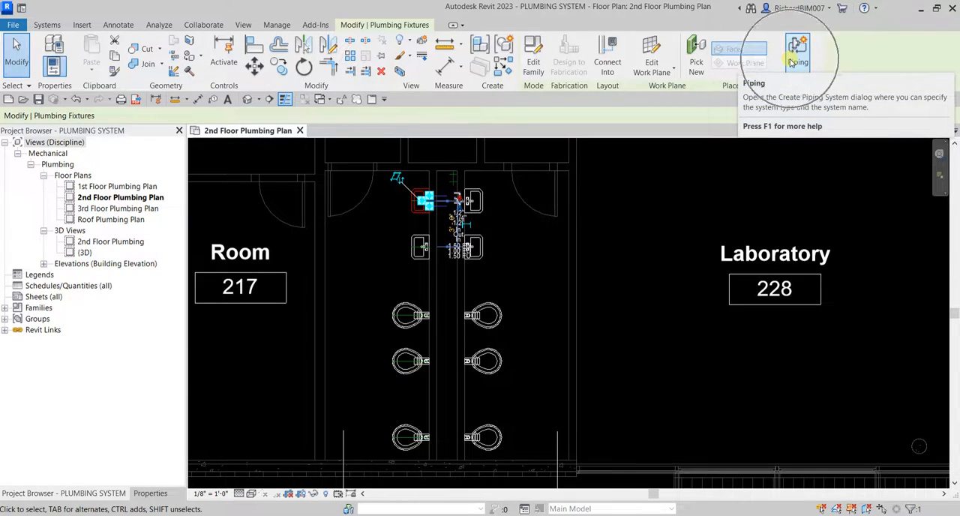
left_click(792, 60)
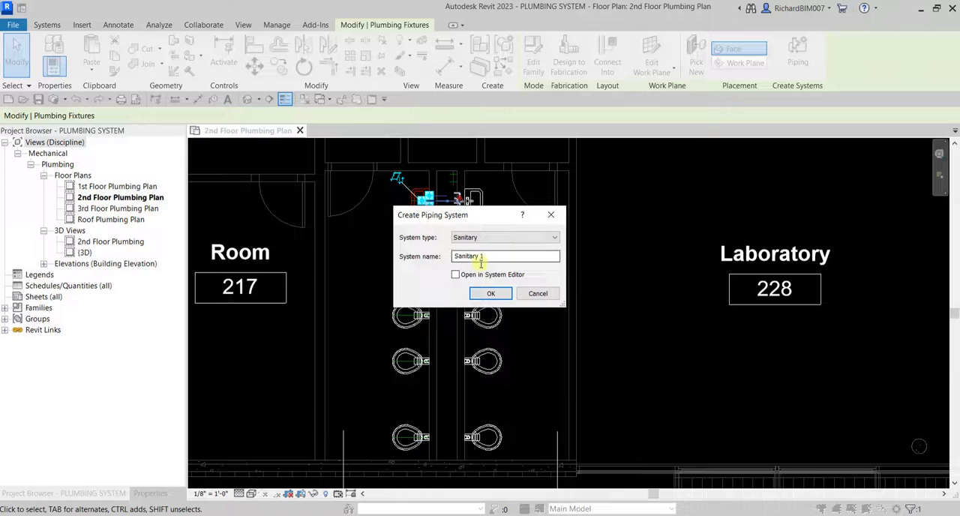
left_click(486, 256)
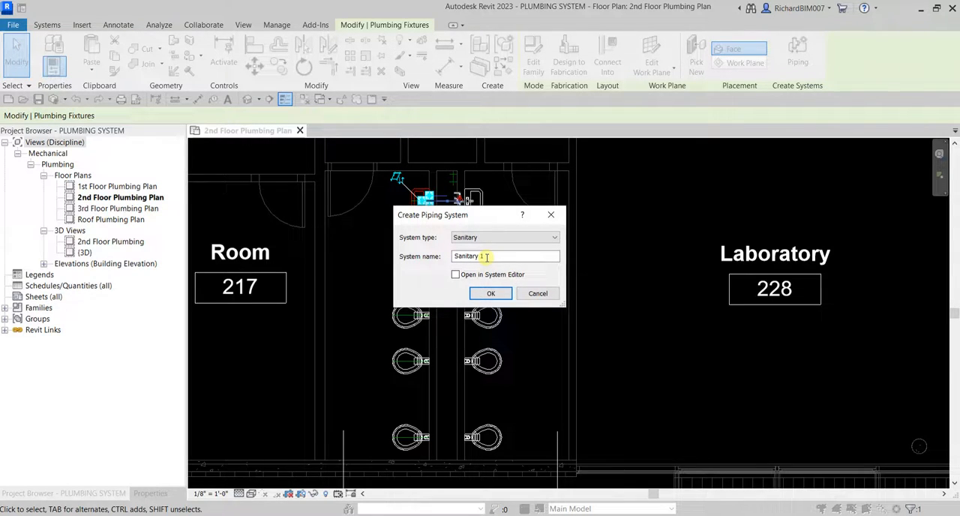
left_click_drag(486, 257, 431, 255)
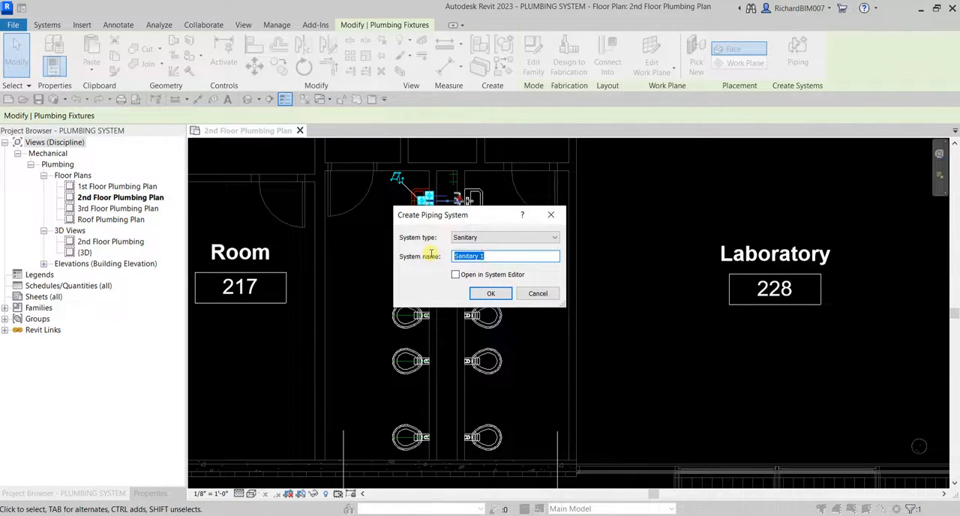
type("2ND FLOOR SANITARY")
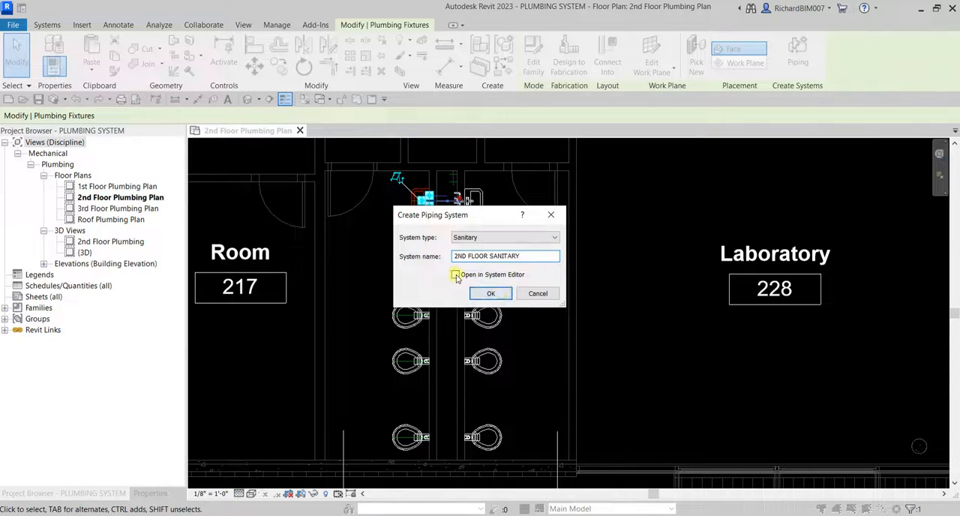
left_click(456, 275)
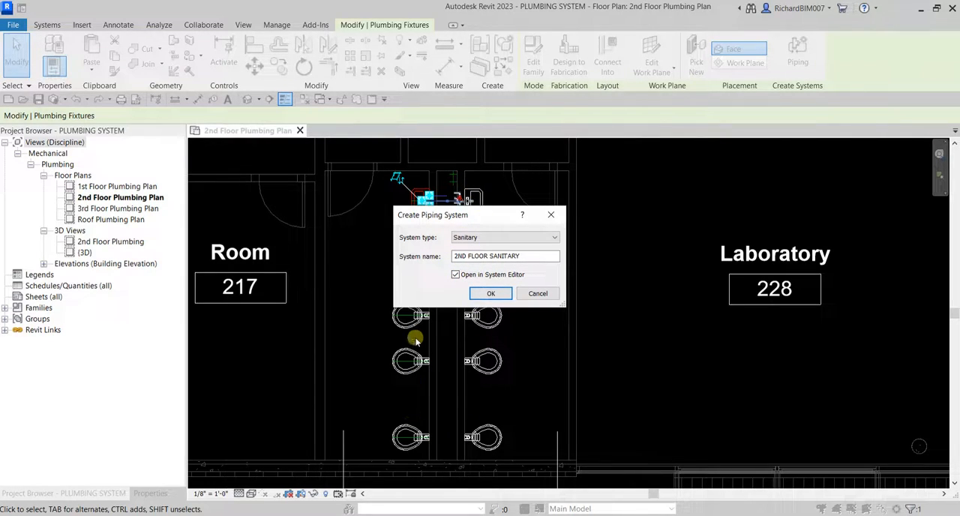
left_click(490, 295)
left_click(489, 294)
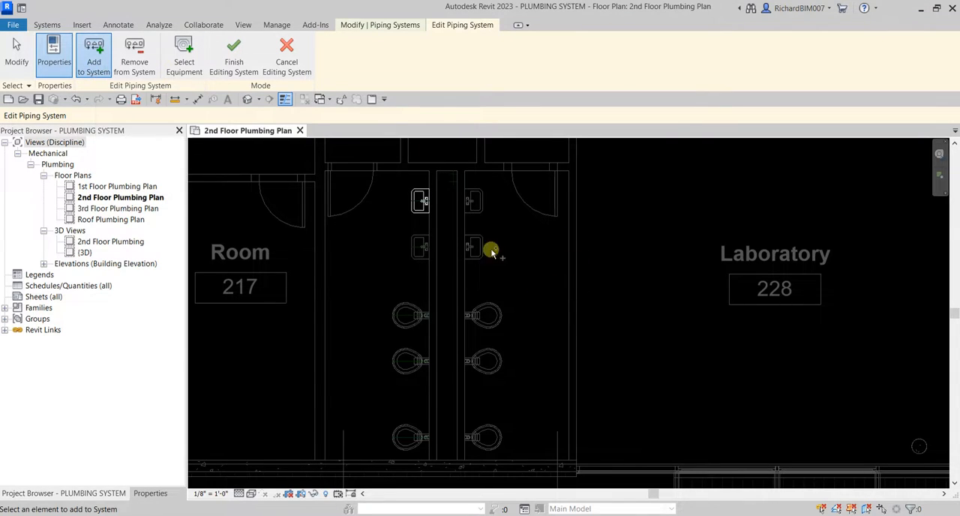
Add the remaining lavatories and all water closets in both restrooms to the sanitary system and finish editing it.
left_click_drag(449, 154, 540, 470)
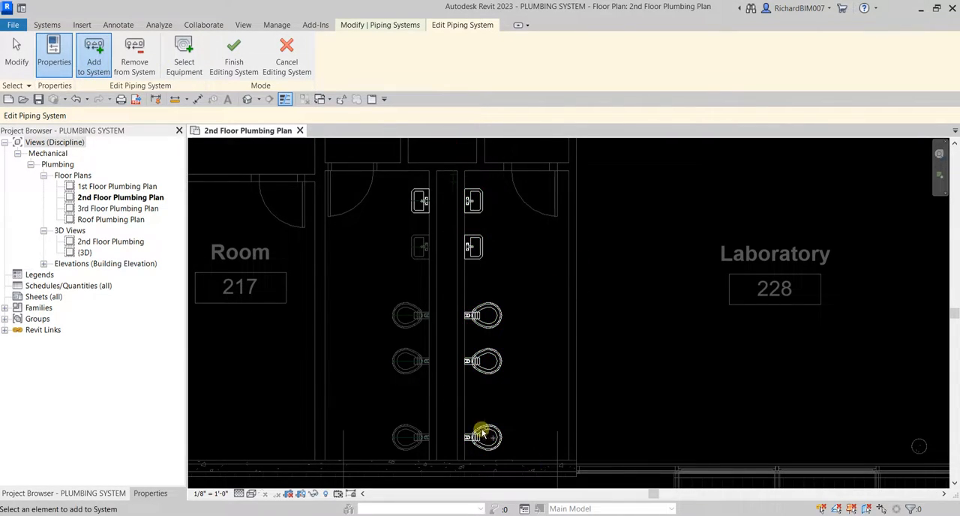
left_click_drag(369, 228, 453, 475)
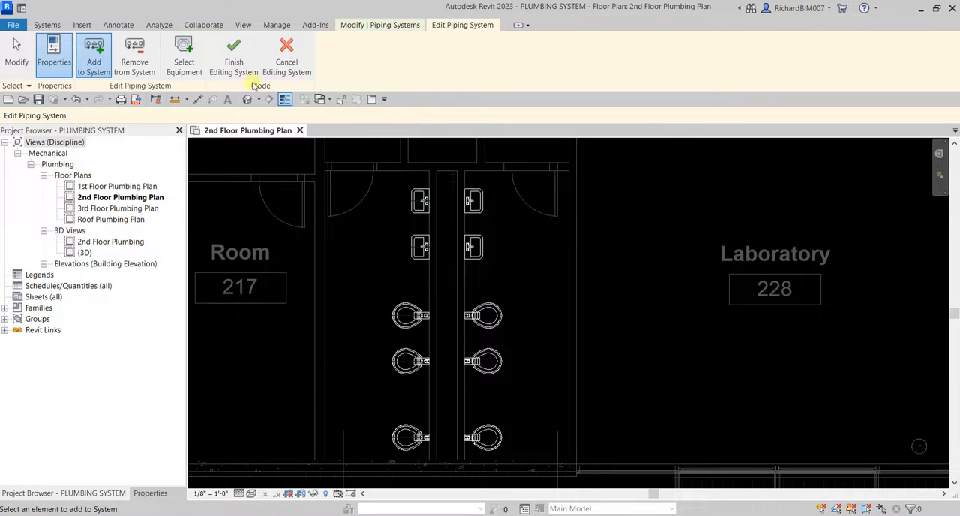
left_click(233, 66)
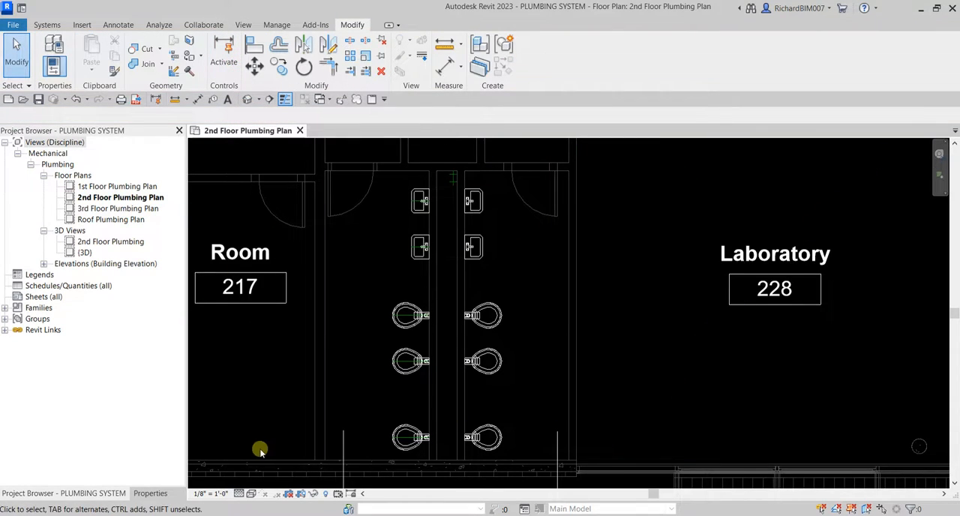
Open the System Browser alongside the second-floor plumbing plan.
right_click(245, 367)
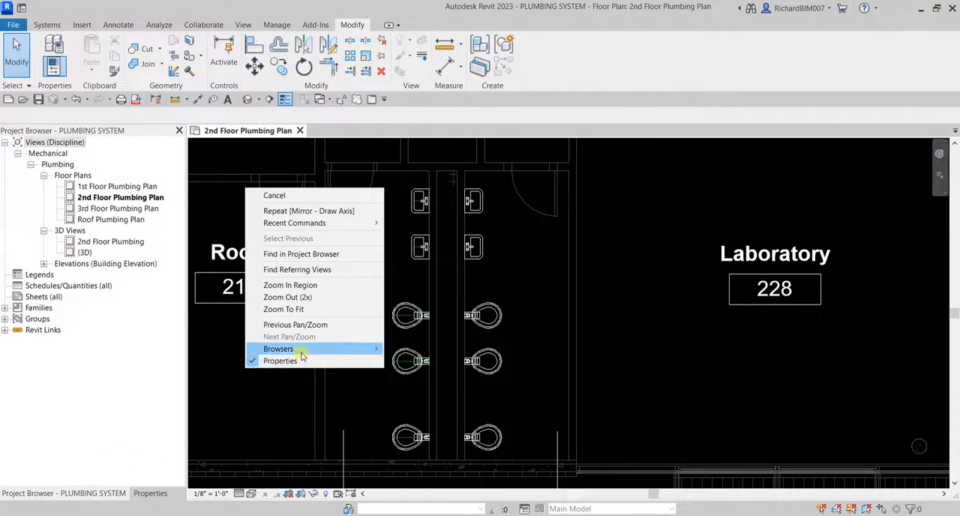
left_click(302, 351)
key("Escape")
right_click(673, 367)
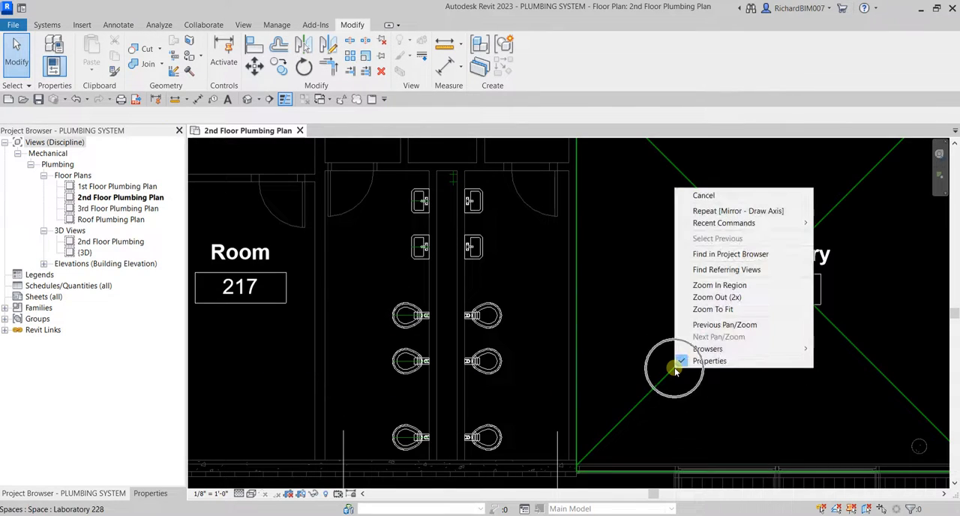
left_click(788, 349)
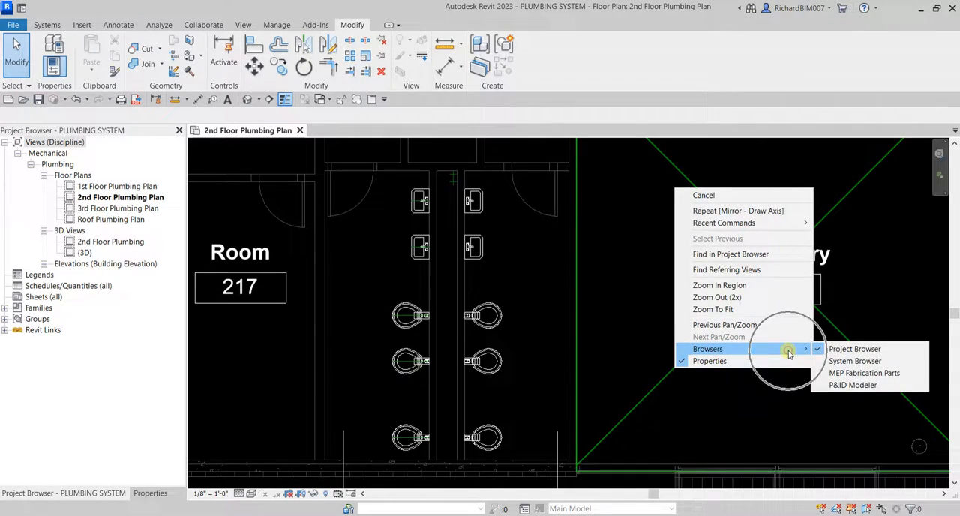
left_click(851, 360)
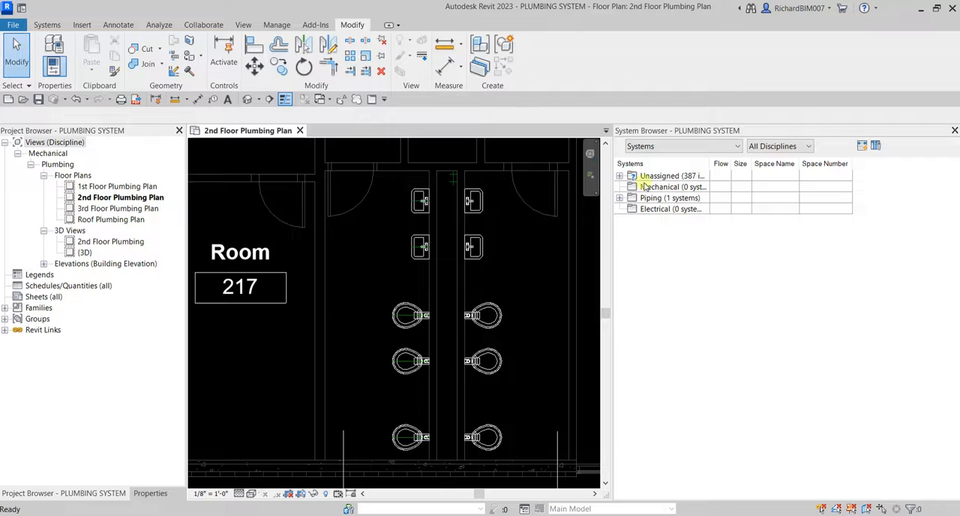
Review the fixtures belonging to the 2ND FLOOR SANITARY piping system in the plan and System Browser, and close the browser.
left_click(666, 199)
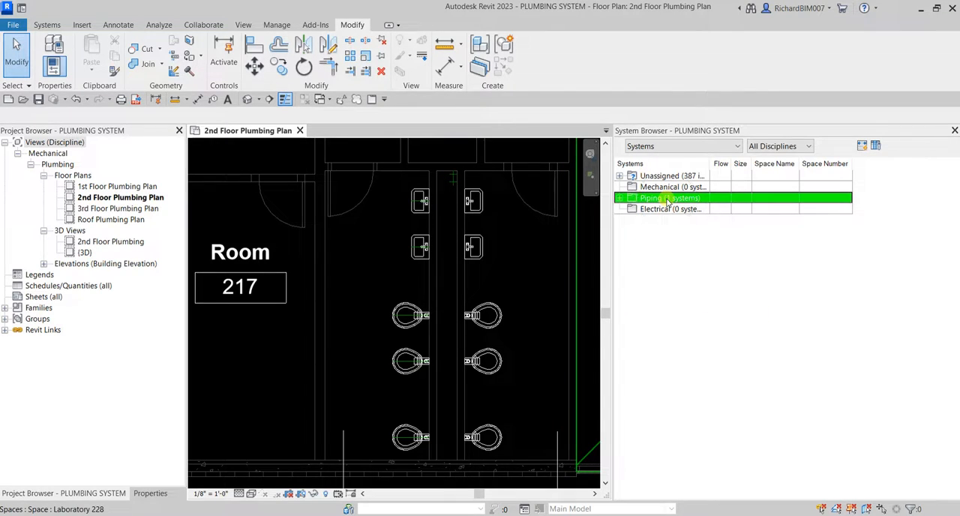
left_click(702, 200)
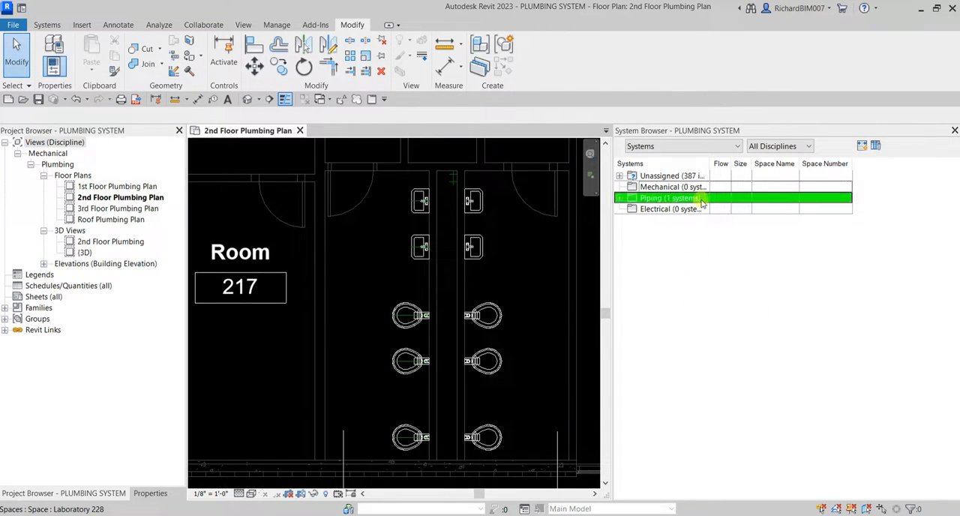
left_click(619, 198)
left_click(633, 209)
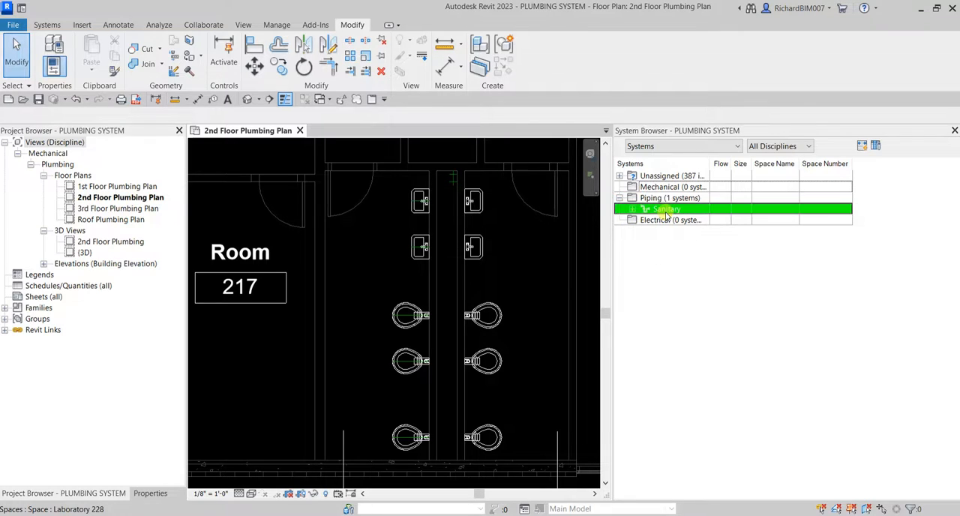
left_click(632, 211)
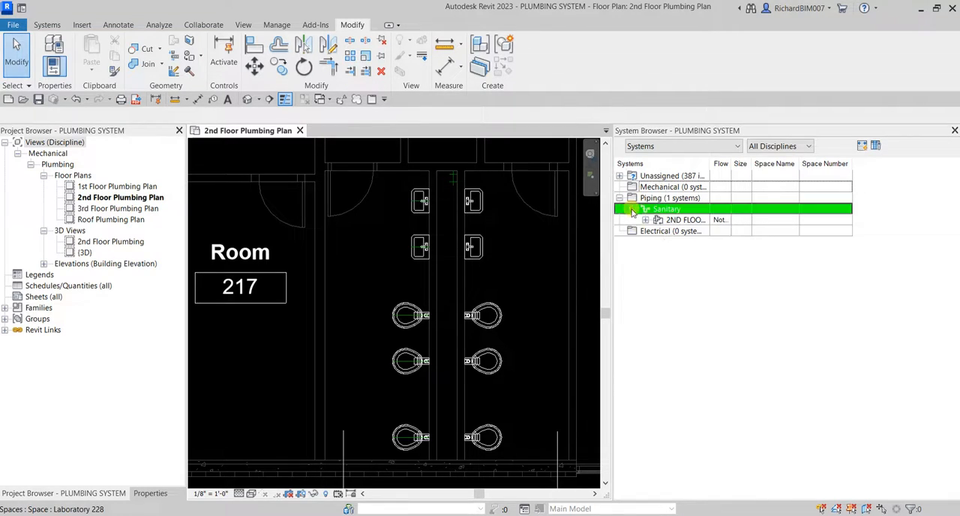
left_click(684, 221)
left_click(645, 219)
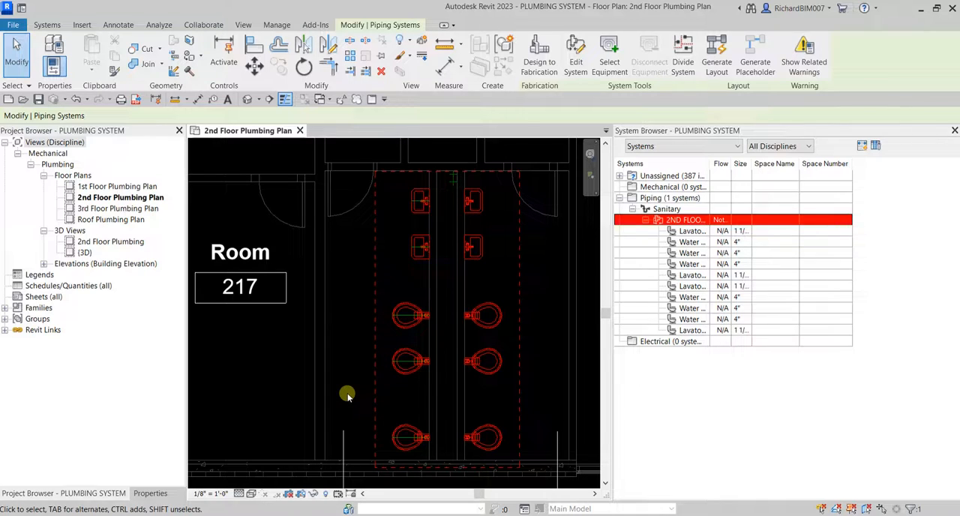
double_click(649, 132)
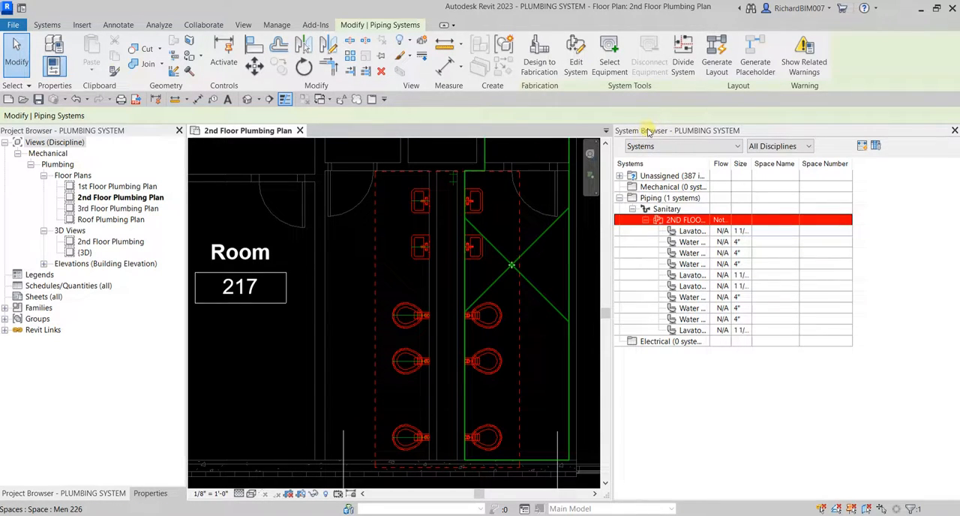
left_click(578, 221)
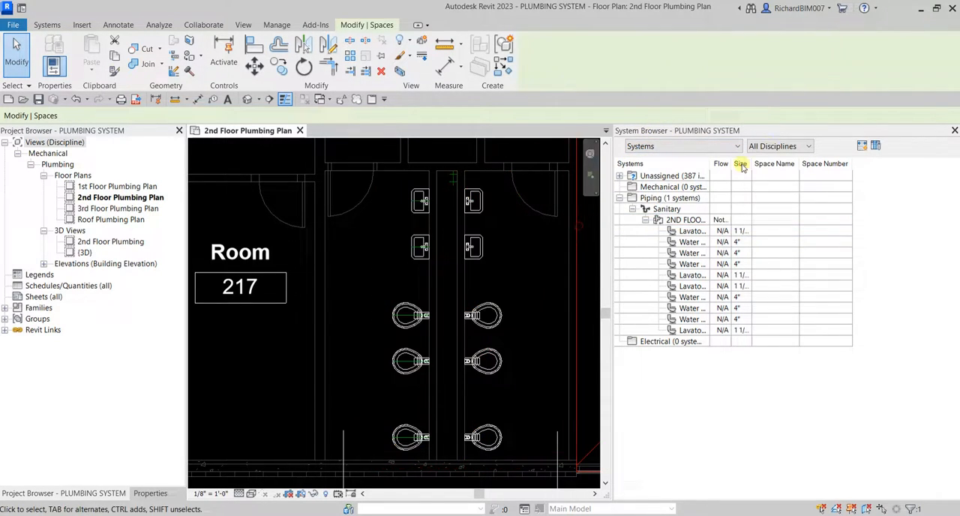
left_click(954, 130)
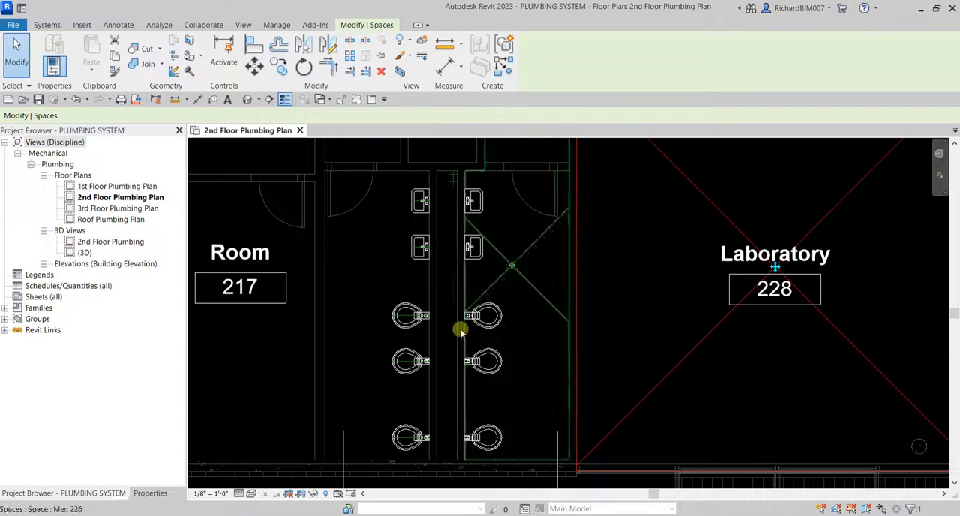
Start generating a pipe layout for the sanitary system from the upper lavatory in the men's restroom.
middle_click_drag(670, 320, 726, 298)
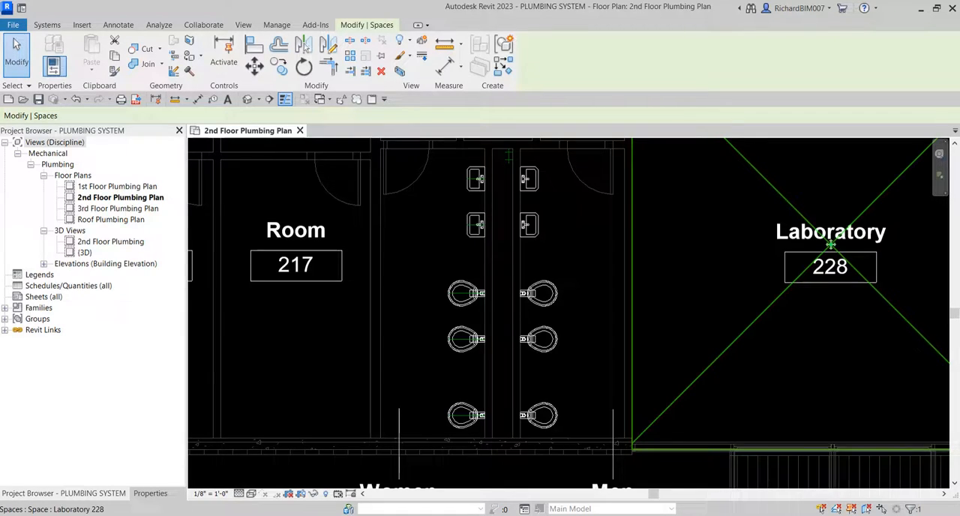
left_click(528, 192)
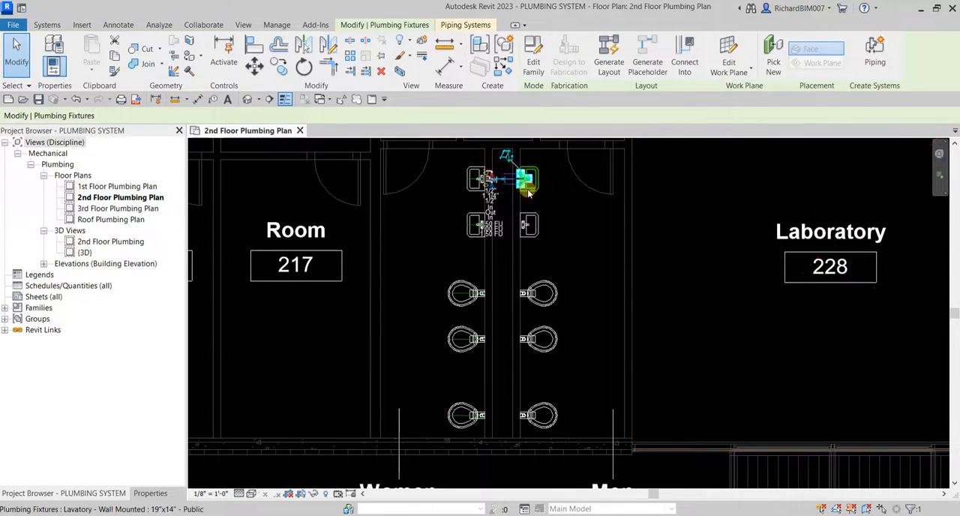
left_click(646, 88)
left_click(646, 88)
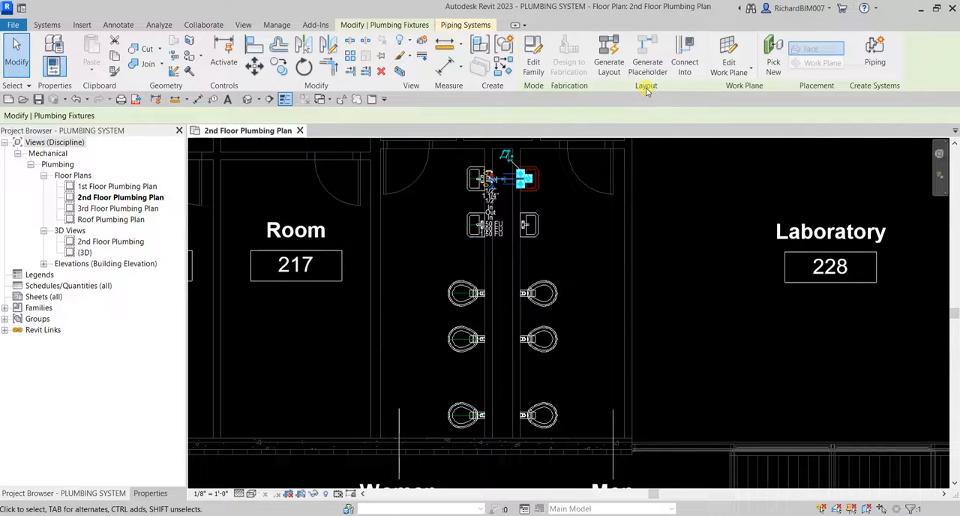
left_click(609, 63)
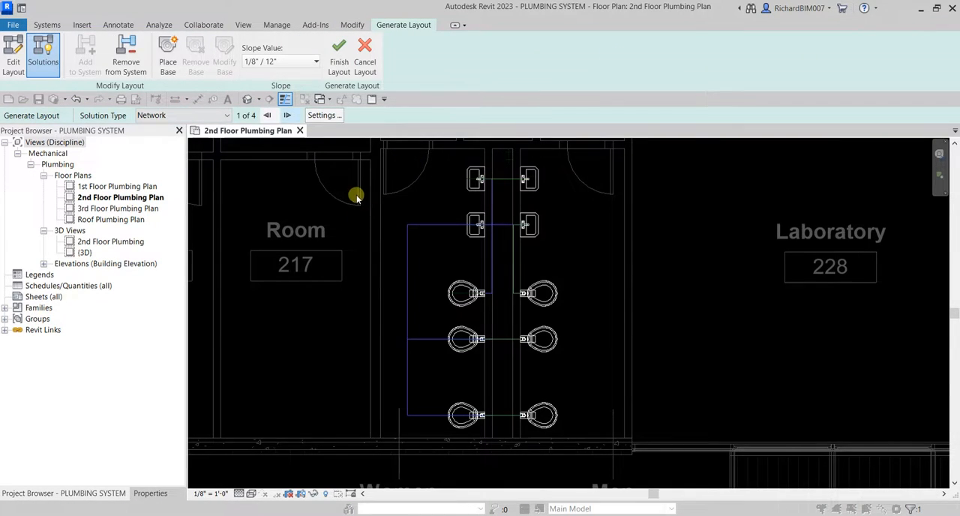
Place the layout's base at the reference plane intersection in the upper end of the chase between the restrooms.
middle_click_drag(358, 197, 353, 285)
scroll(548, 242, "up", 2)
scroll(548, 242, "up", 1)
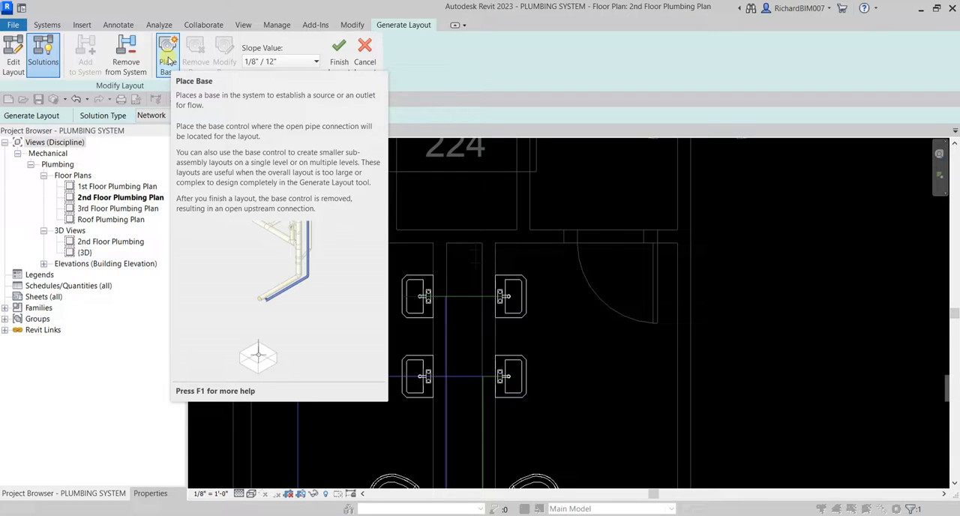
left_click(168, 60)
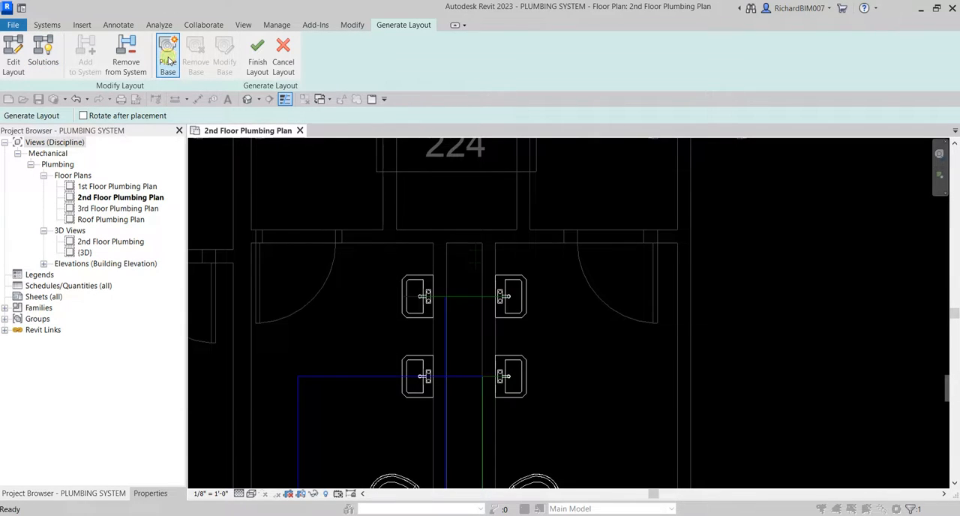
scroll(488, 232, "up", 6)
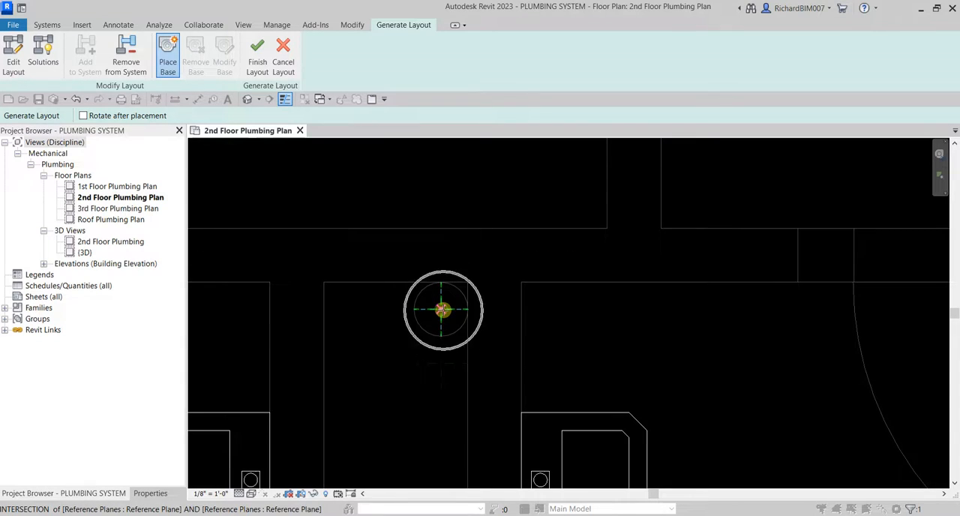
left_click(442, 309)
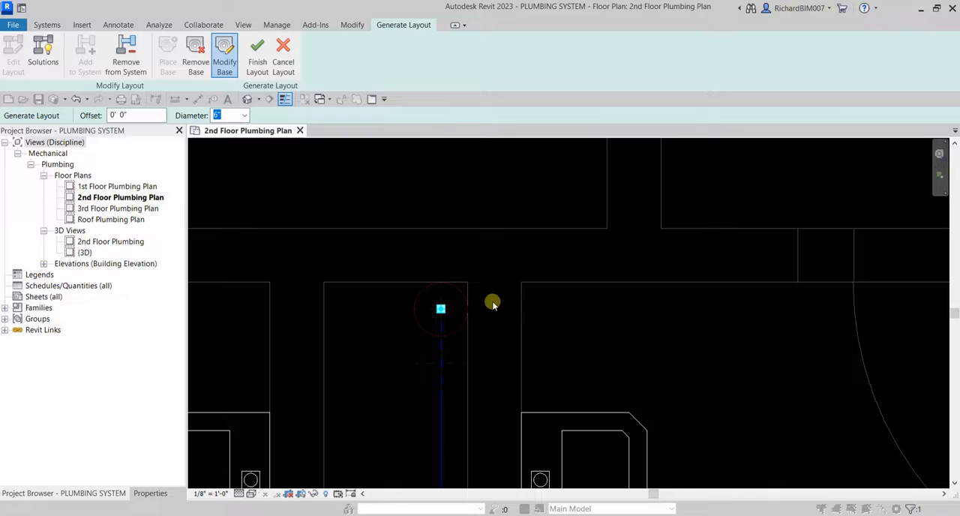
Switch the sanitary pipe layout from base placement to its routing solutions.
scroll(501, 294, "down", 2)
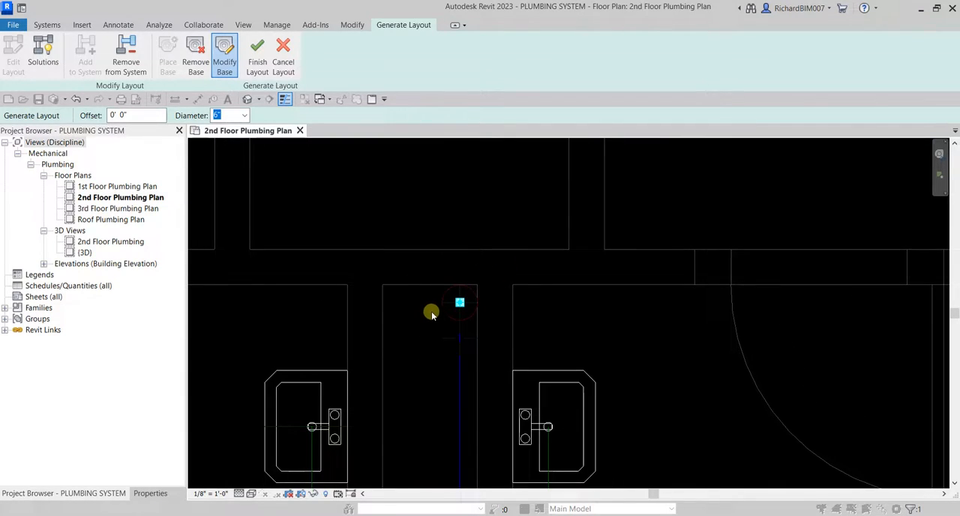
left_click(45, 58)
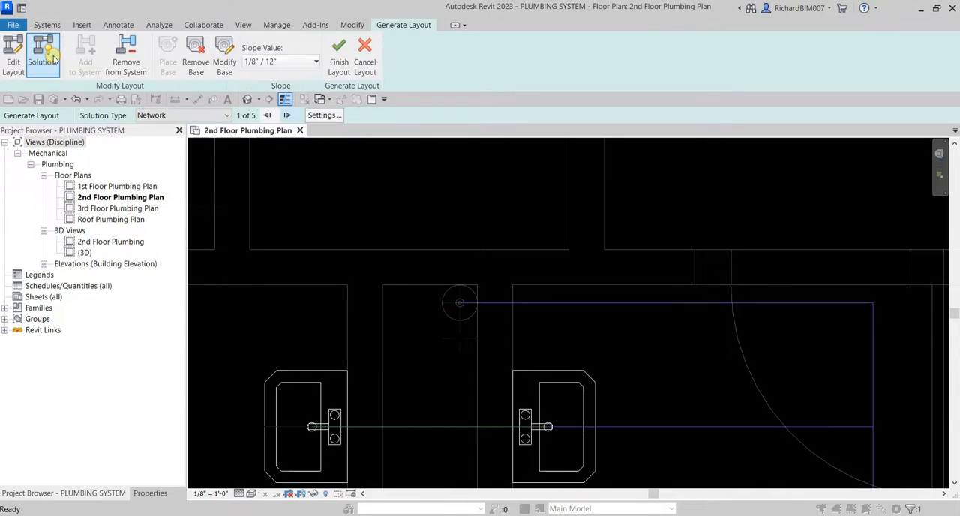
scroll(504, 321, "down", 3)
scroll(504, 321, "down", 5)
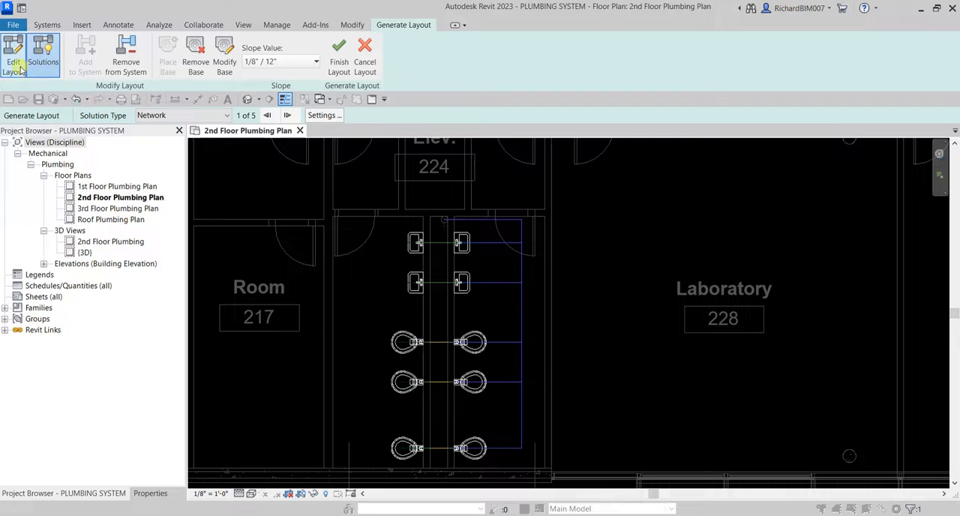
Cycle through all the Network routing solutions for the sanitary layout and return to the first one.
left_click(184, 116)
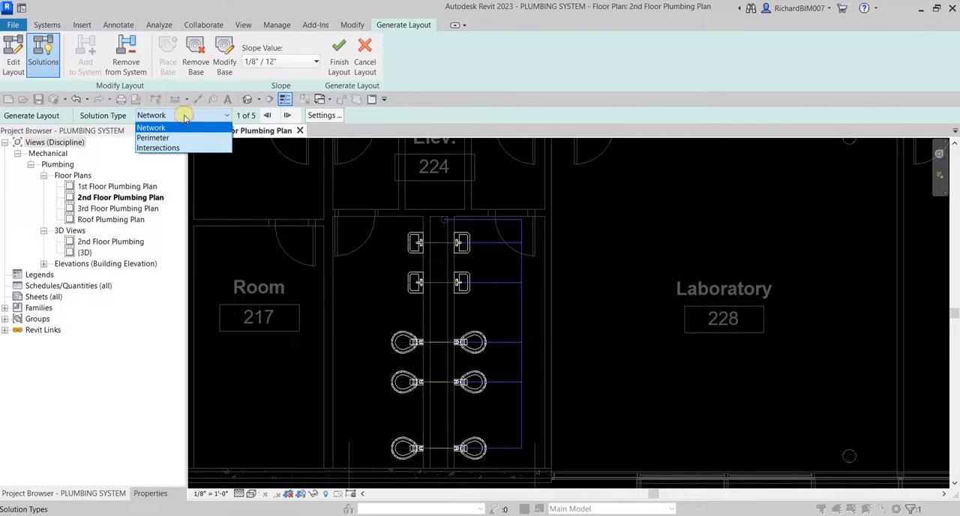
left_click(184, 116)
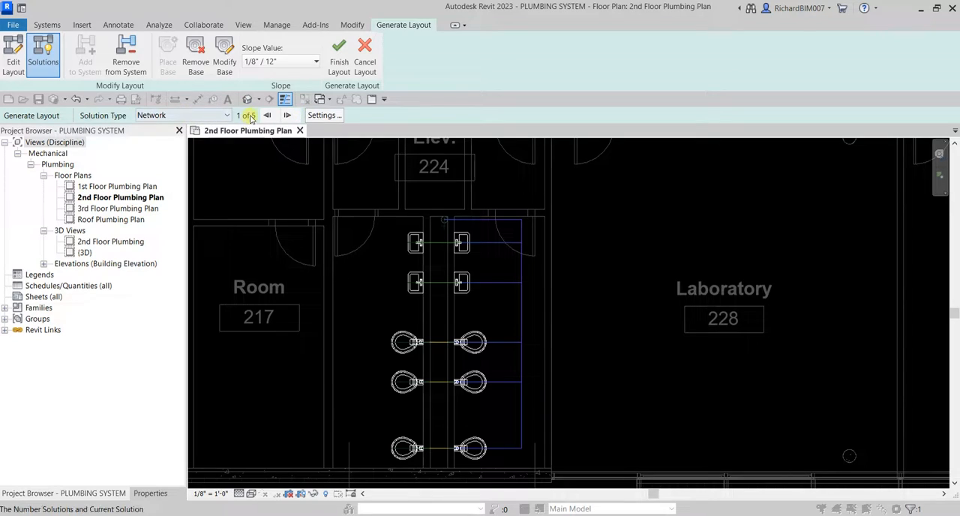
left_click(287, 116)
left_click(287, 116)
left_click(287, 115)
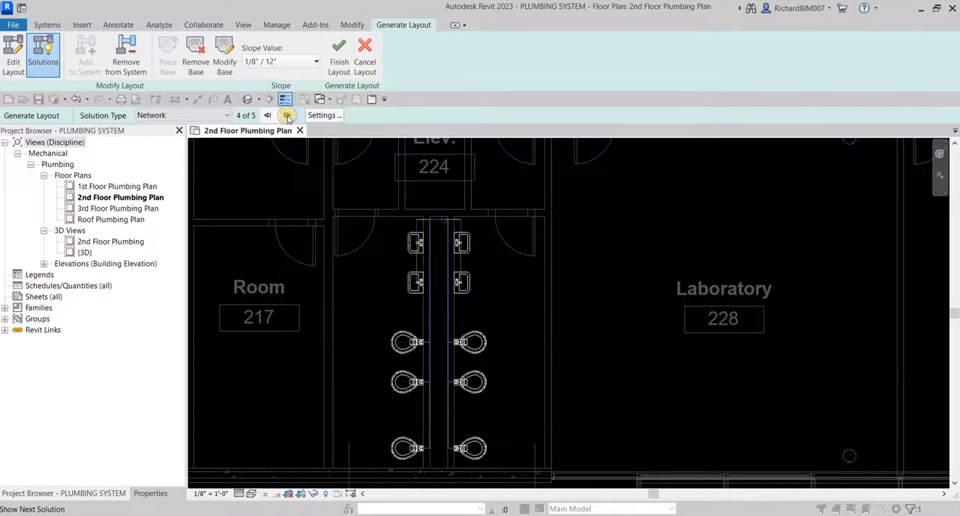
left_click(287, 116)
left_click(287, 115)
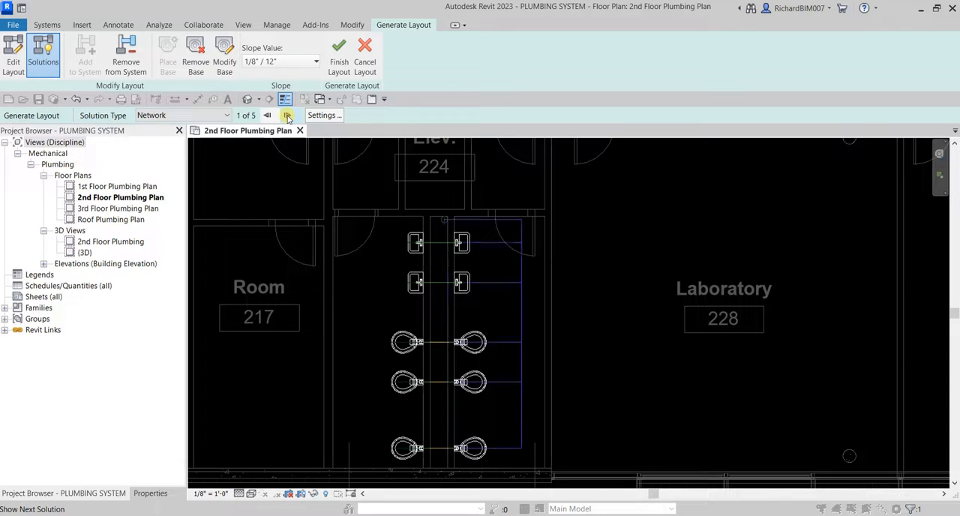
Preview the Perimeter routing solutions for the sanitary layout up to the last one.
left_click(195, 116)
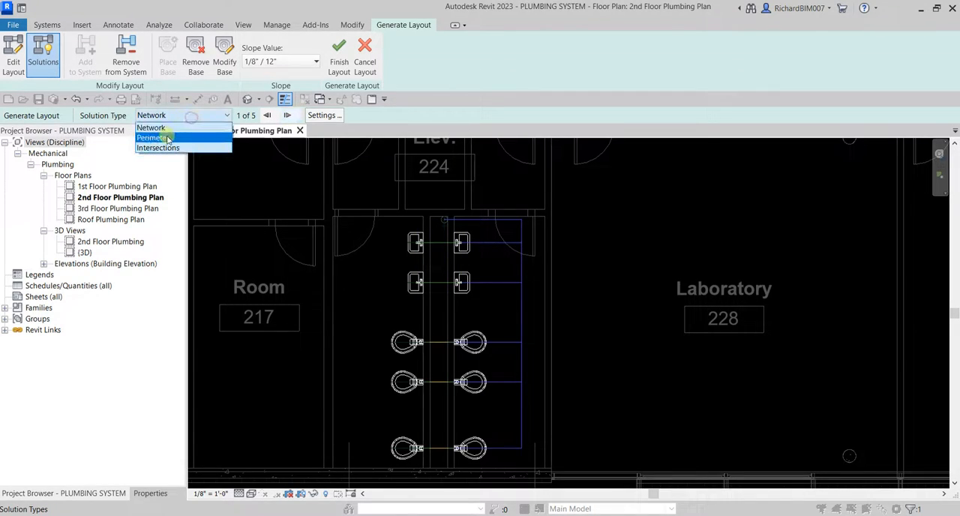
left_click(165, 137)
left_click(288, 116)
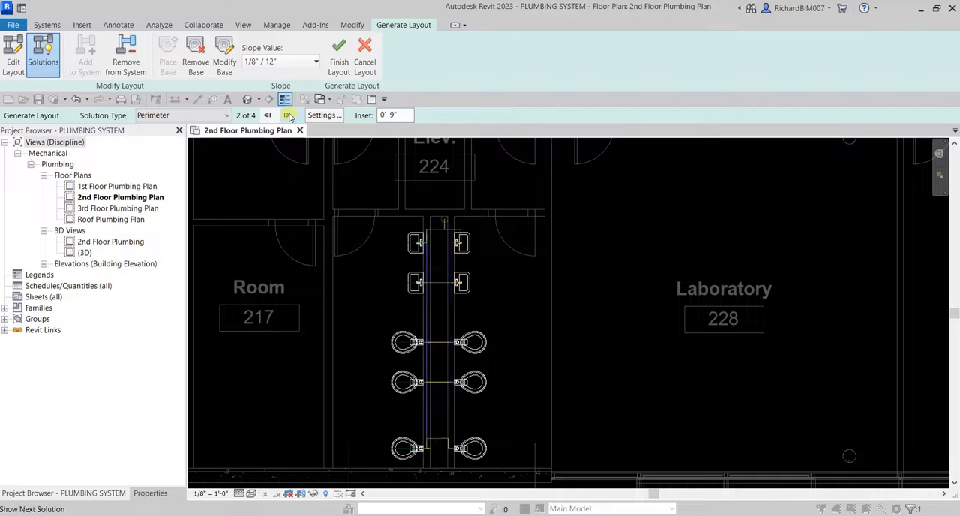
left_click(288, 115)
left_click(289, 115)
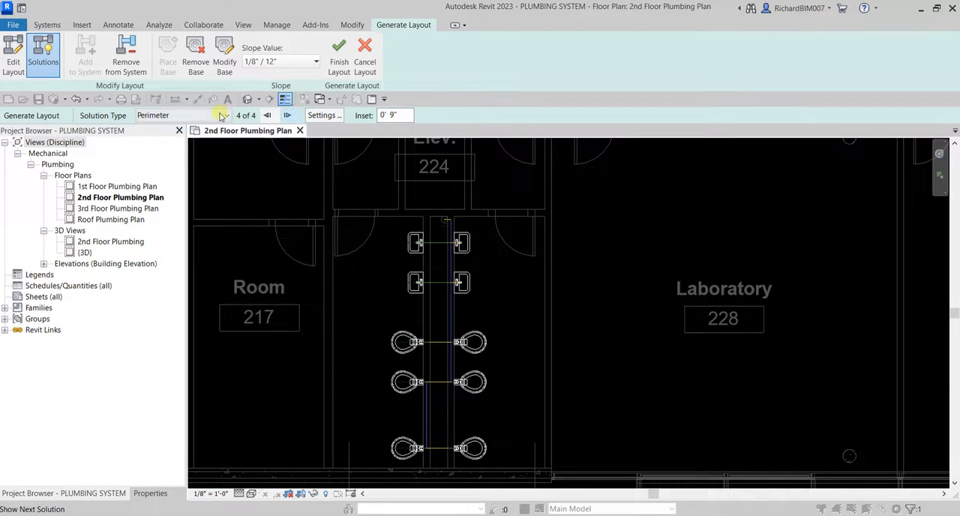
Preview all the Intersections routing solutions, and set the solution type back to Network.
left_click(182, 117)
left_click(161, 148)
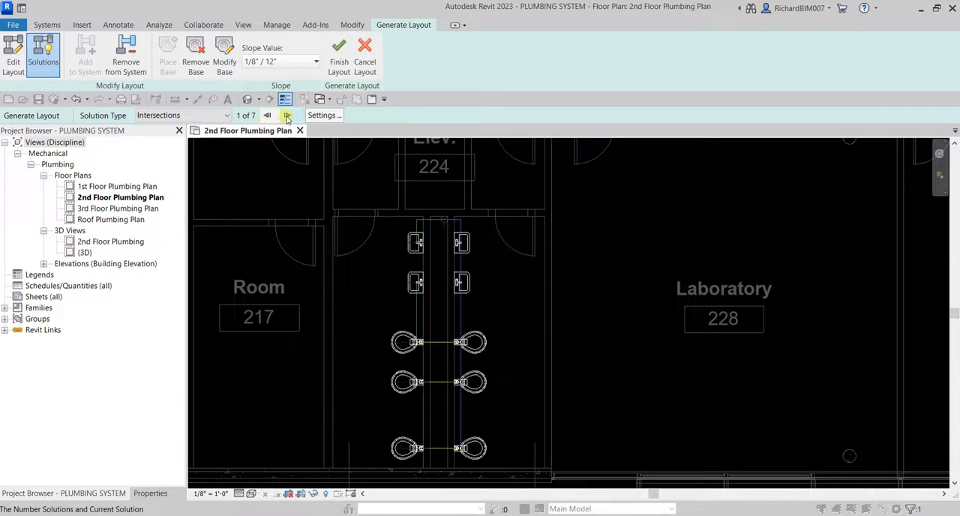
left_click(287, 116)
left_click(287, 117)
left_click(288, 116)
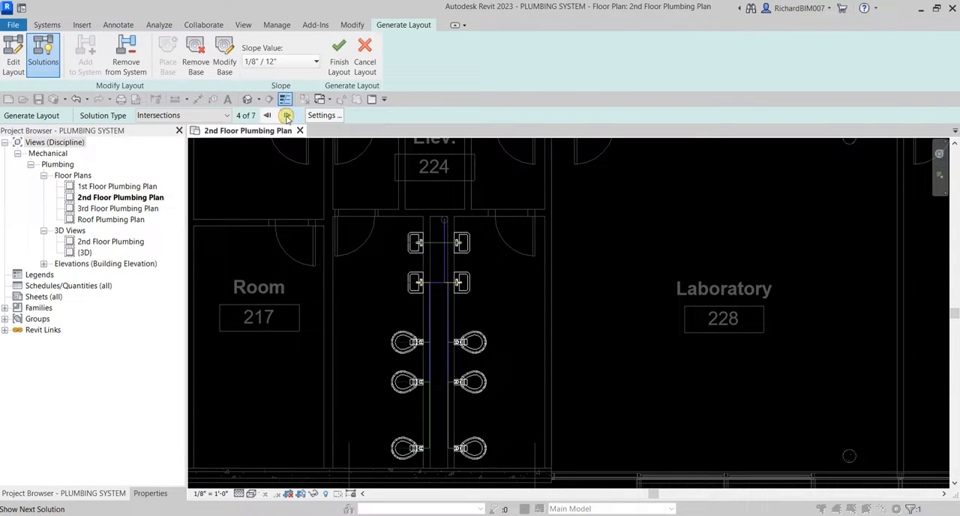
left_click(287, 117)
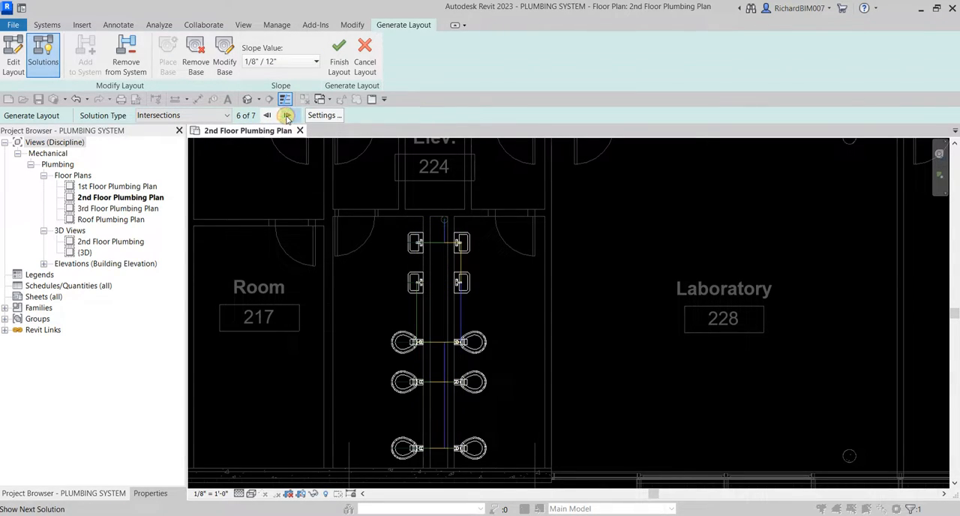
left_click(287, 116)
left_click(287, 116)
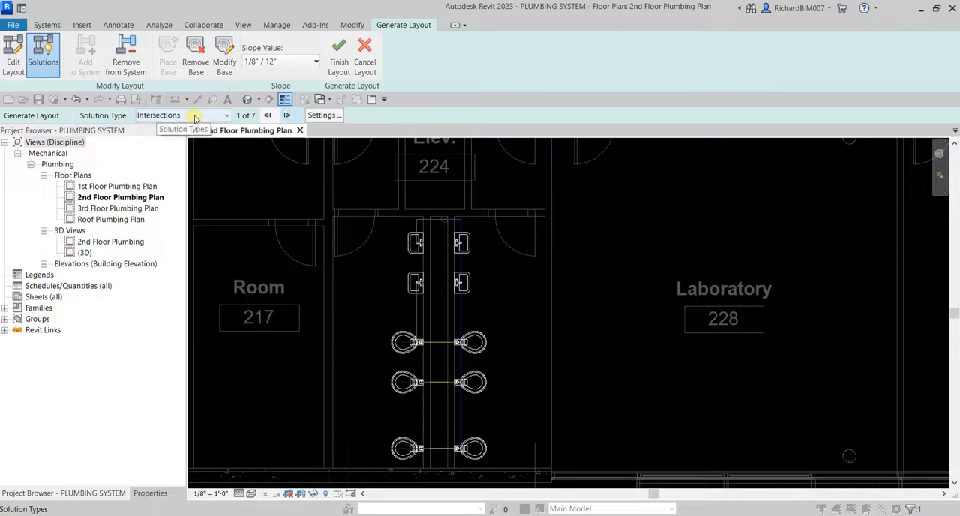
left_click(195, 118)
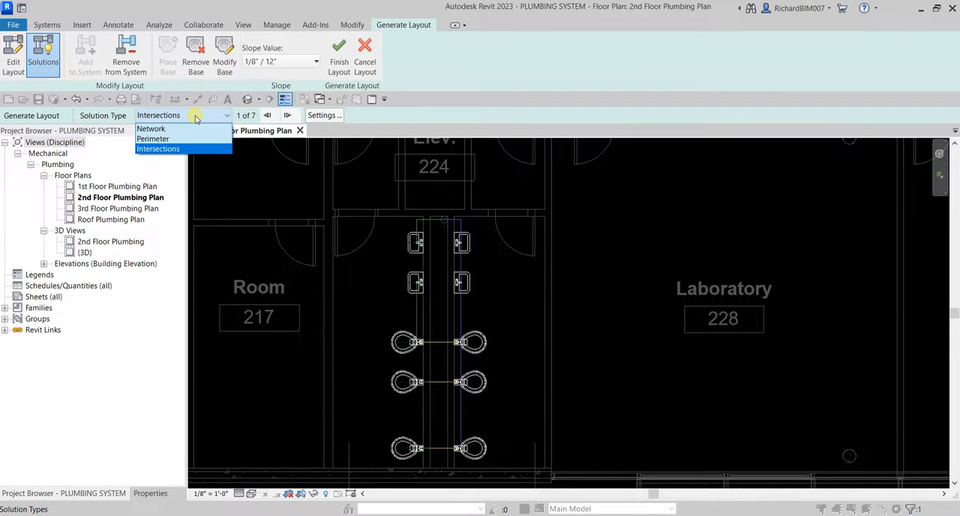
left_click(165, 130)
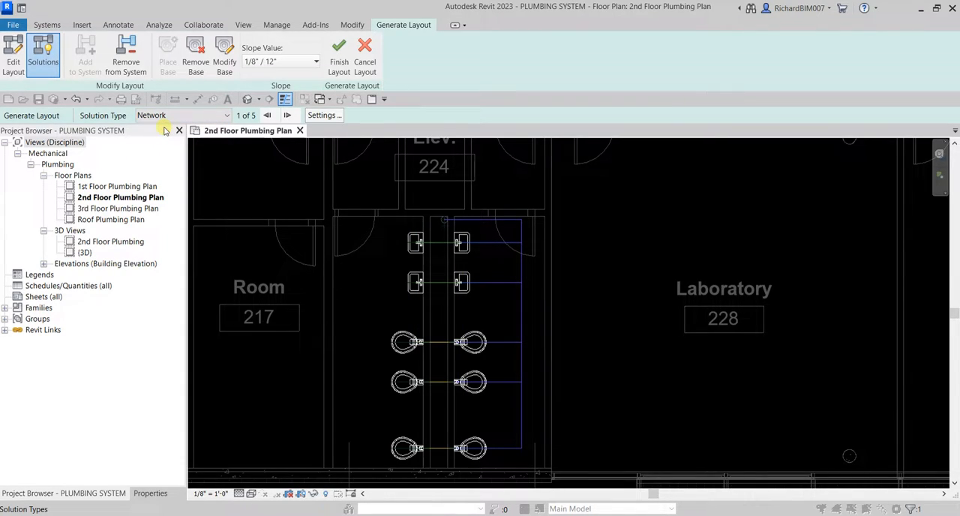
Review the pipe type and offset of the Main and Branch pipes in the pipe conversion settings, and accept them.
left_click(310, 116)
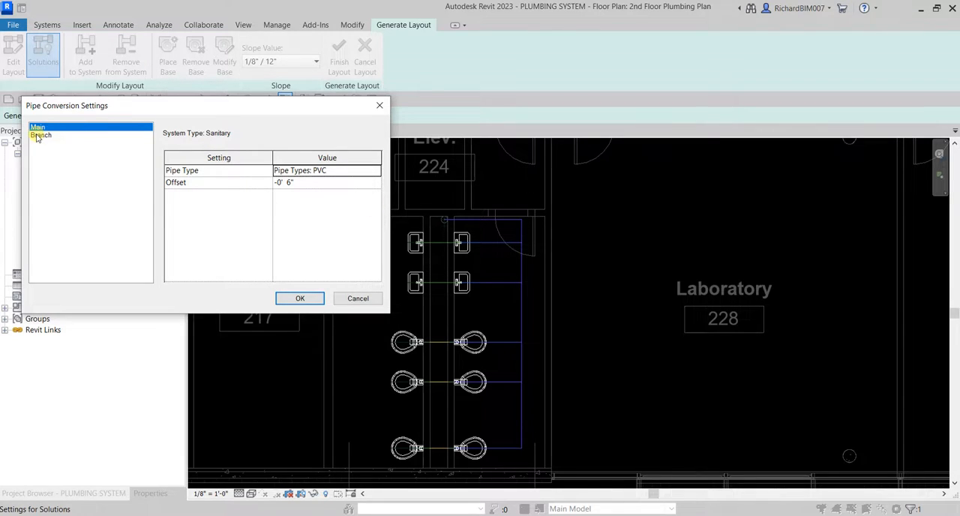
key("ctrl")
left_click(42, 128)
left_click(363, 171)
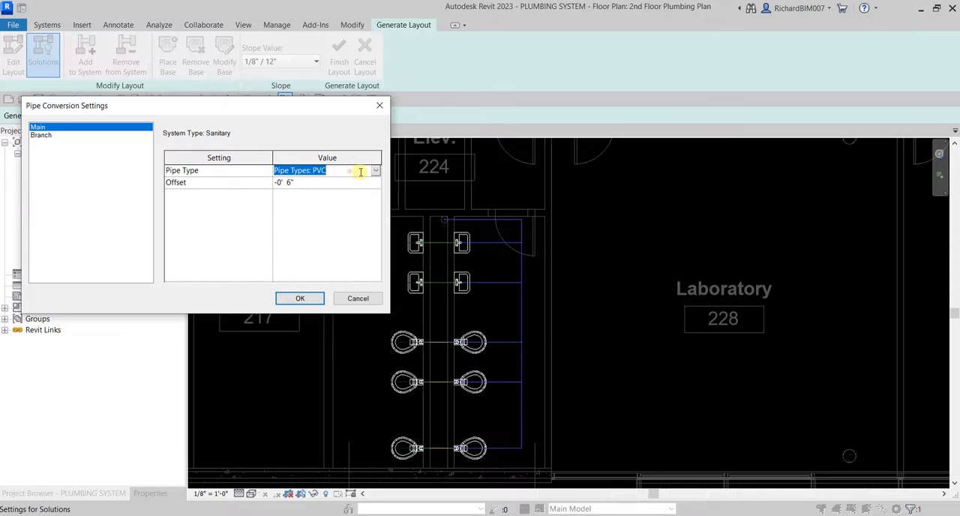
left_click(377, 172)
left_click(377, 172)
left_click(203, 183)
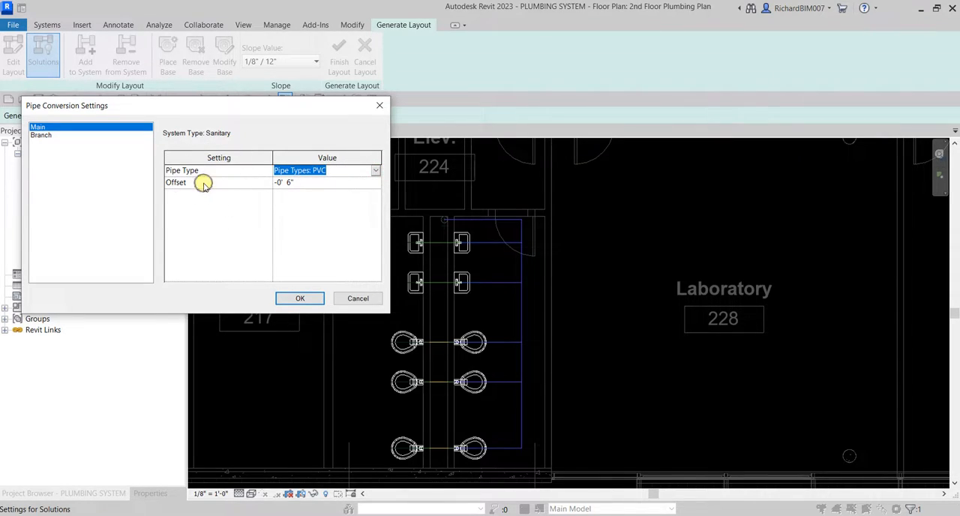
left_click(309, 186)
left_click(46, 135)
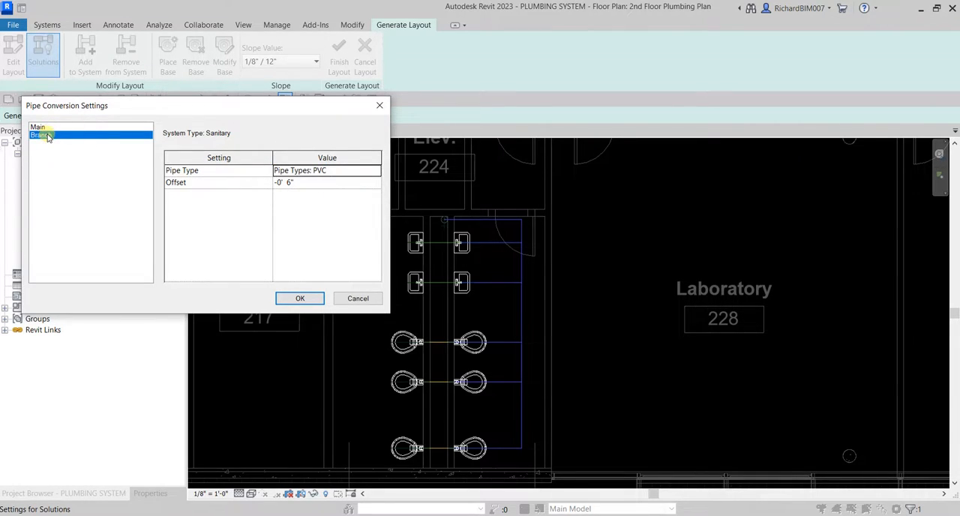
left_click(303, 300)
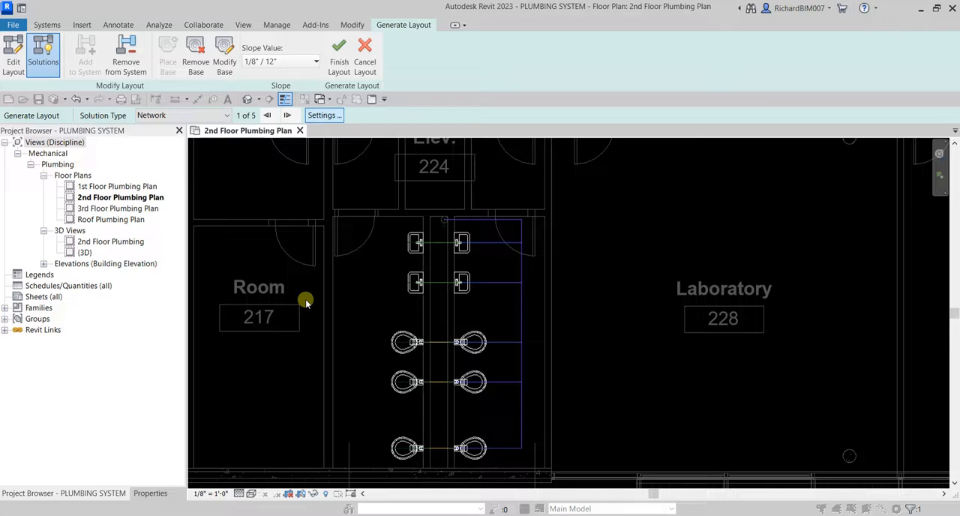
left_click(327, 120)
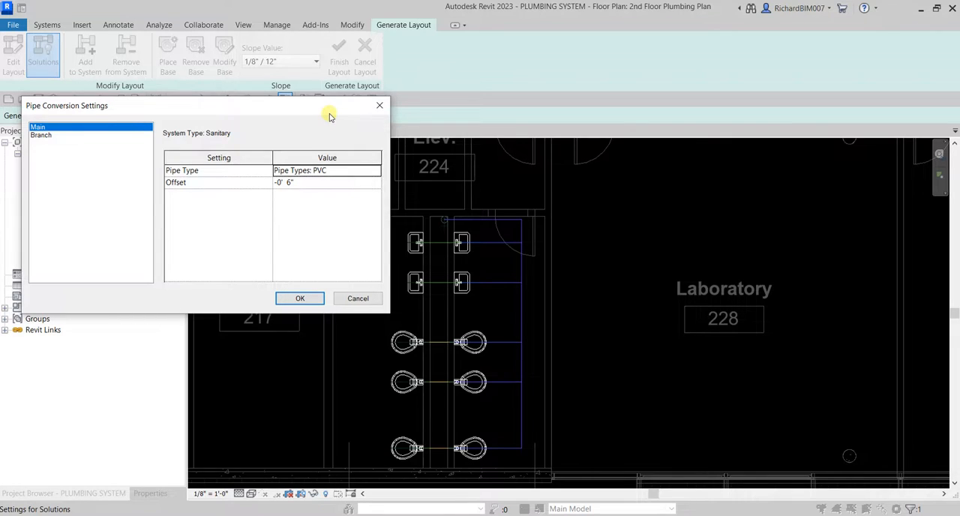
left_click(309, 300)
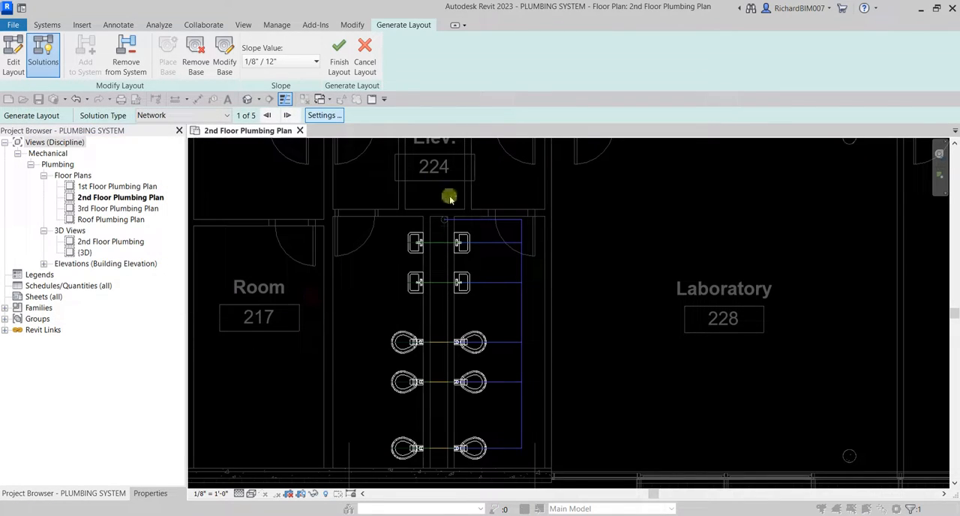
Finish the layout with the first Network solution to generate the sanitary pipes.
middle_click_drag(530, 347, 493, 322)
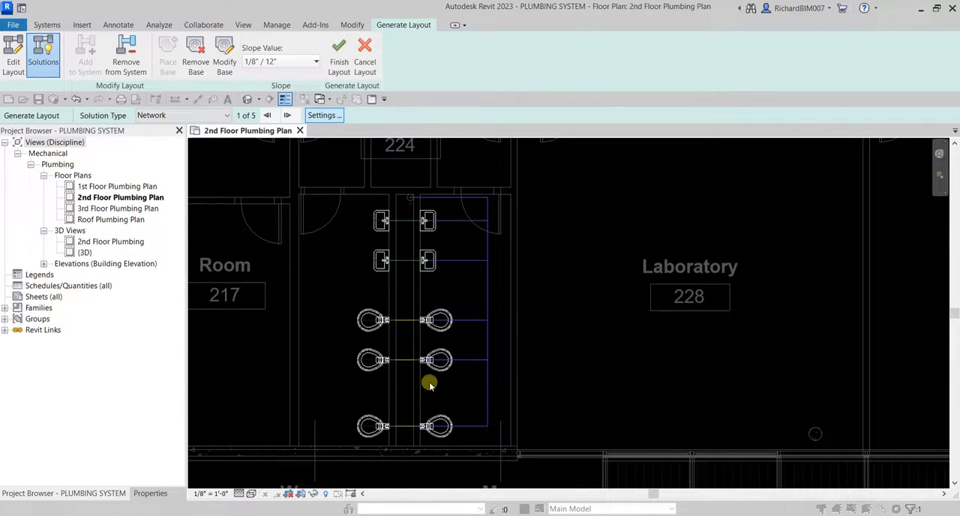
key("ctrl")
key("ctrl")
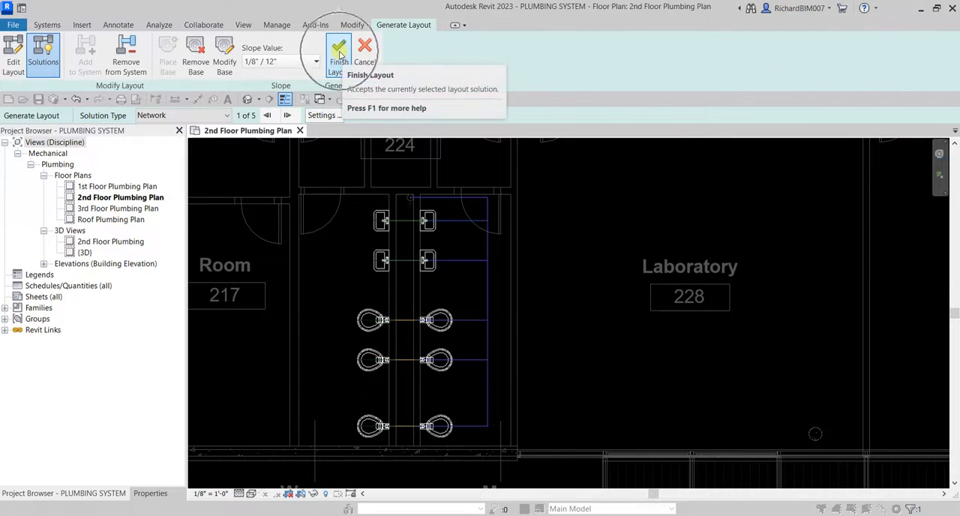
key("ctrl")
left_click(341, 54)
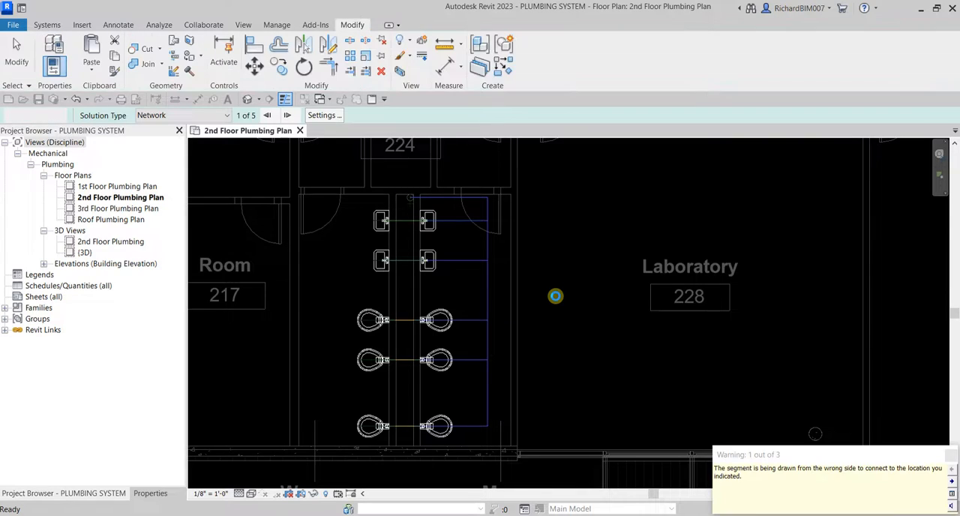
Move the warning message clear of the piping, read through all the warnings, and dismiss it.
left_click_drag(781, 455, 459, 227)
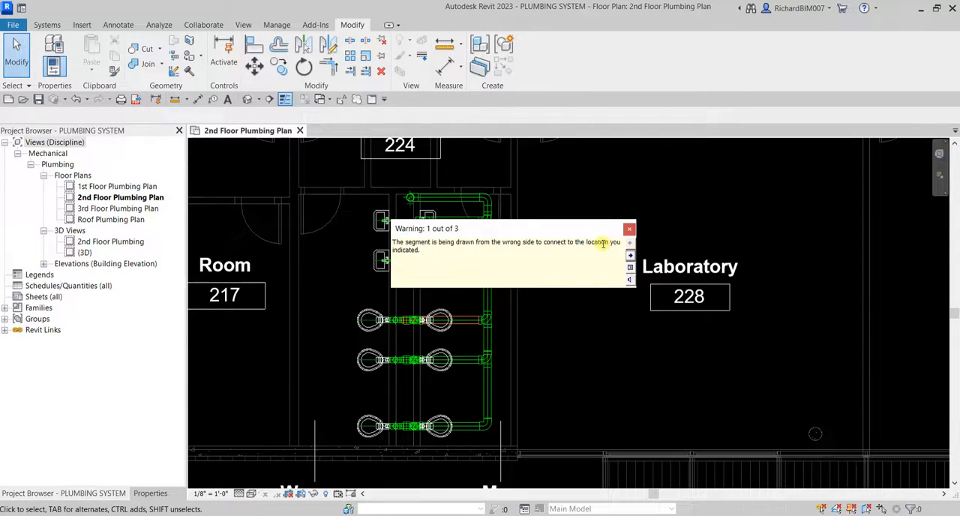
left_click_drag(536, 225, 684, 163)
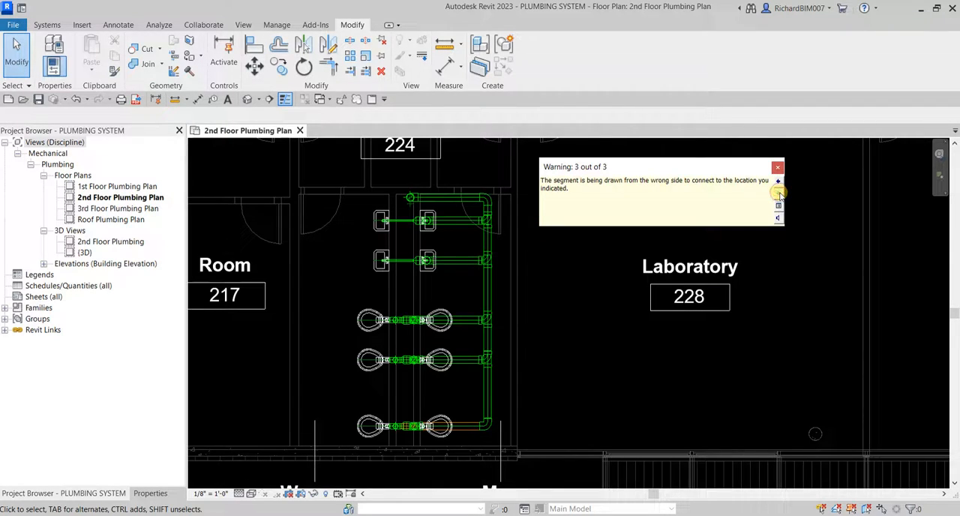
left_click(779, 168)
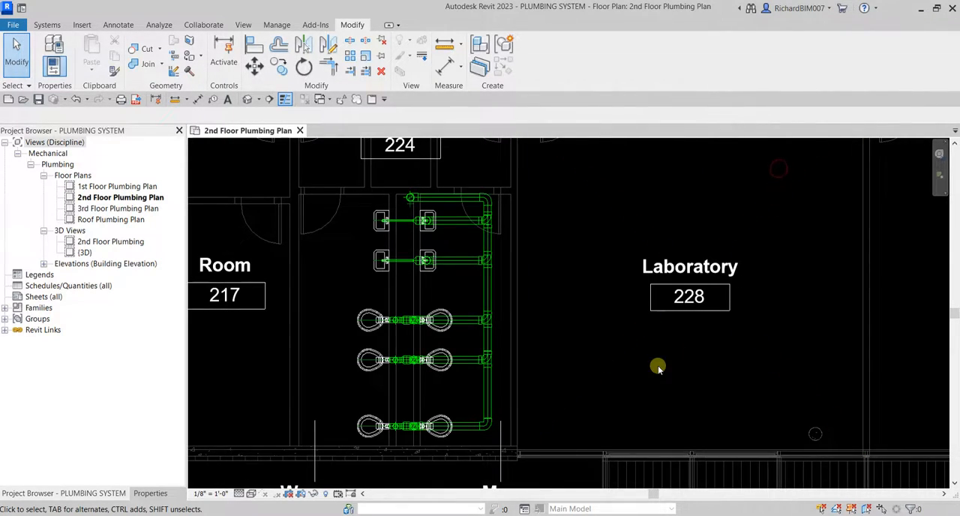
View the generated sanitary piping in the default 3D view and return to the second-floor plumbing plan.
left_click(249, 100)
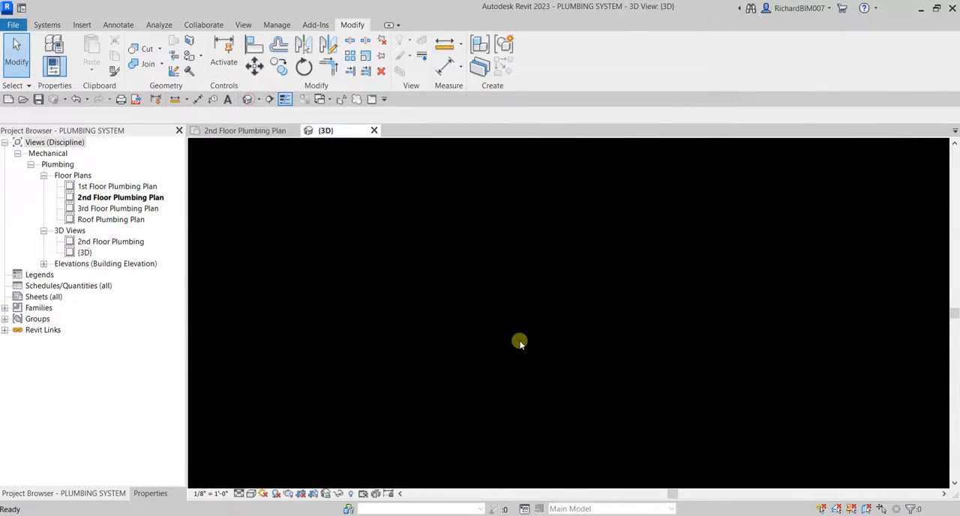
scroll(435, 358, "up", 10)
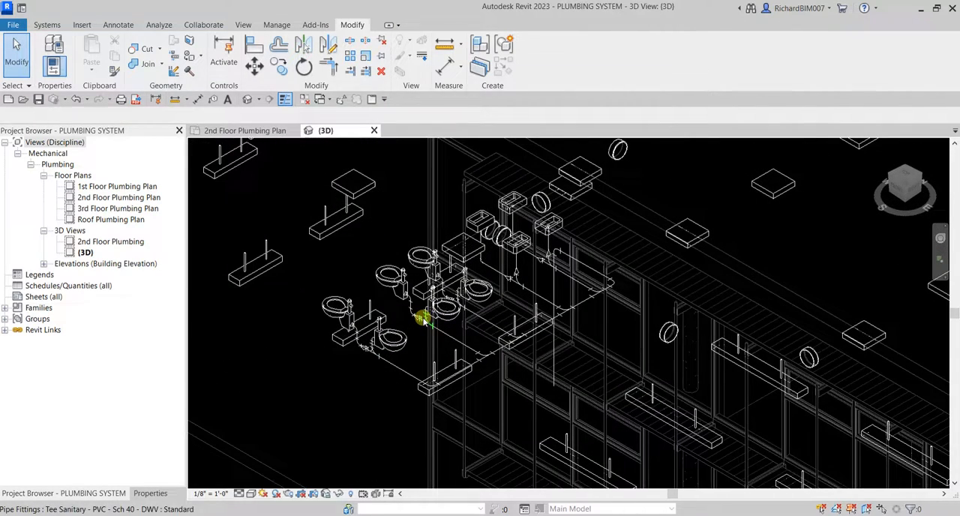
left_click(240, 132)
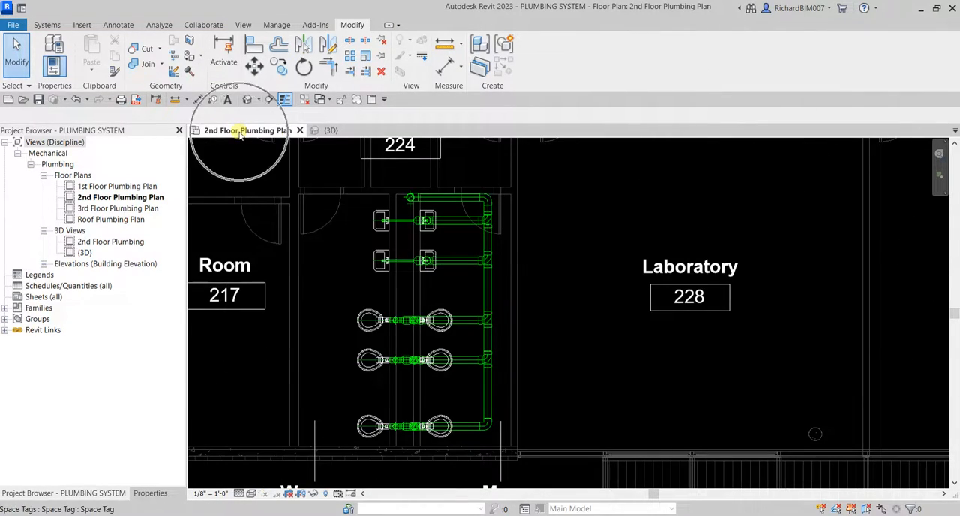
Select the restroom fixtures and pipes in plan, open the 2nd Floor Plumbing 3D view, and inspect the toilet connections up close.
scroll(381, 258, "down", 2)
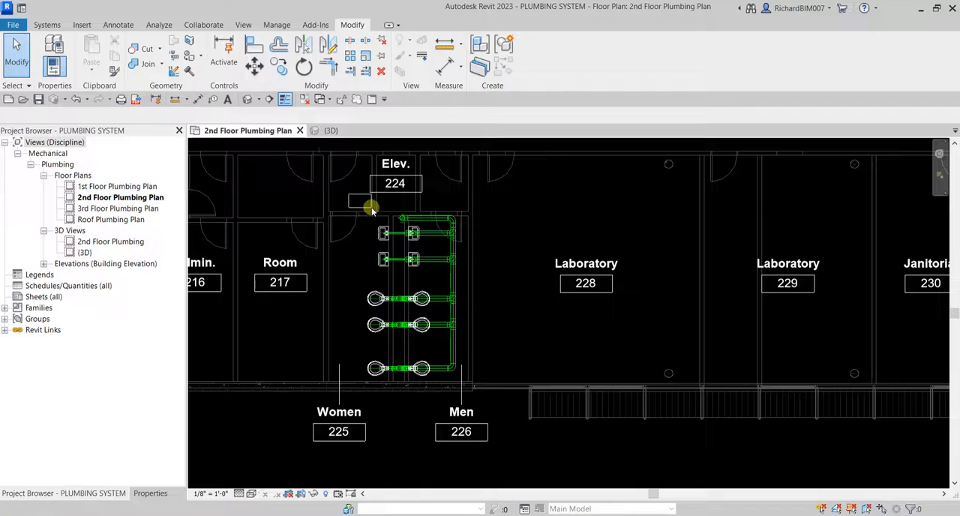
left_click_drag(348, 194, 485, 390)
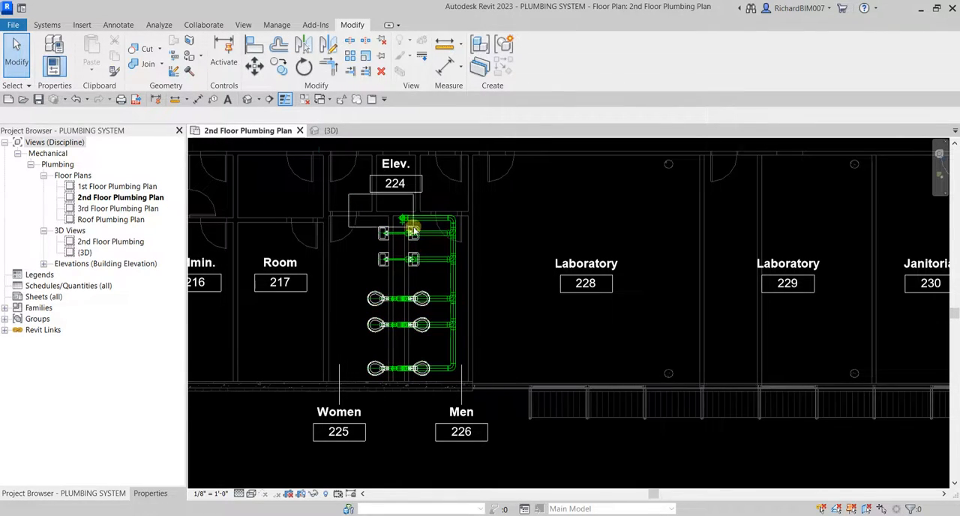
double_click(108, 242)
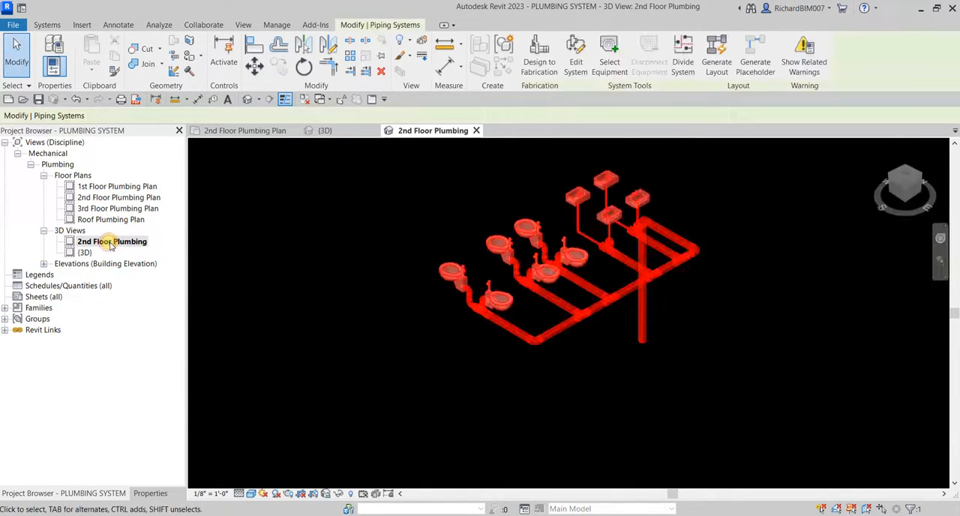
left_click(692, 395)
middle_click_drag(578, 324, 555, 294, "shift")
scroll(590, 304, "up", 5)
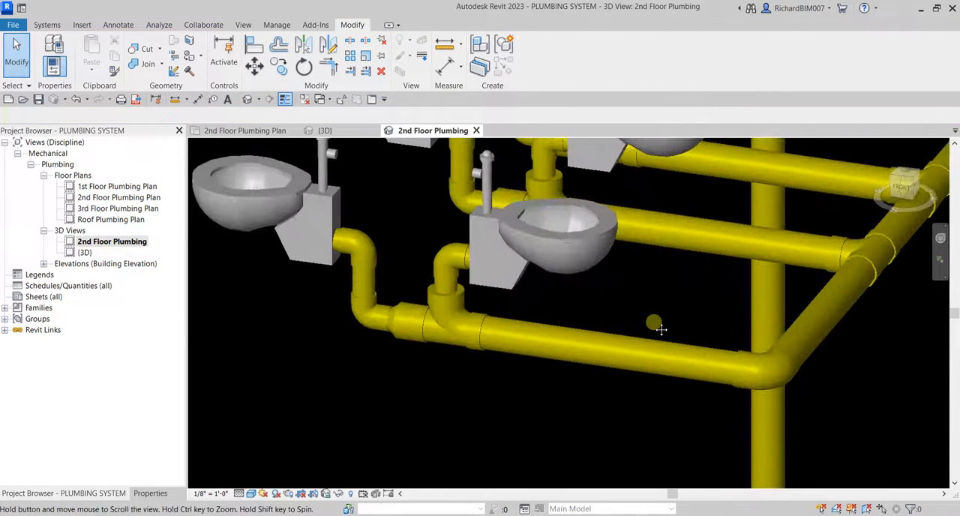
Inspect the toilet drain connections from several angles and select the pipe network branch up to the equipment.
left_click(574, 338)
middle_click_drag(574, 338, 582, 357, "shift")
scroll(582, 338, "down", 5)
left_click(495, 444)
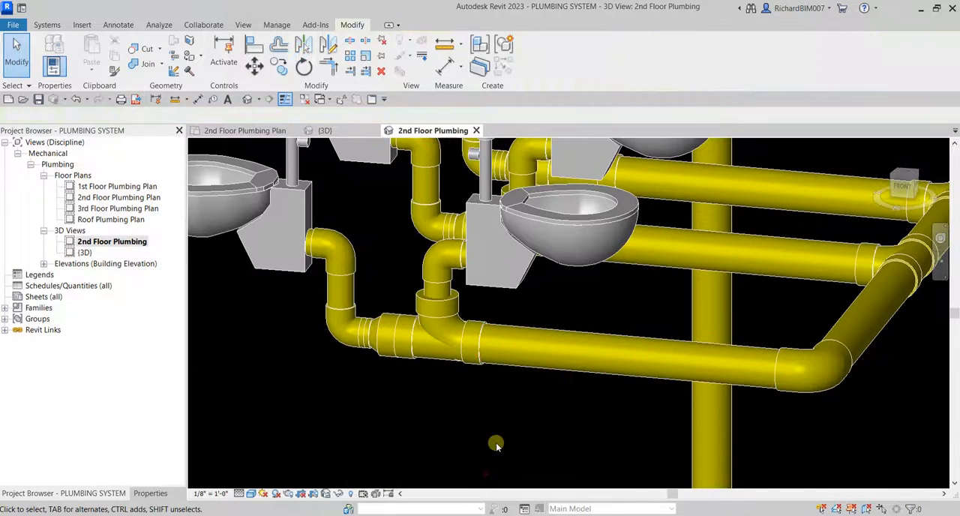
middle_click_drag(495, 443, 591, 428, "shift")
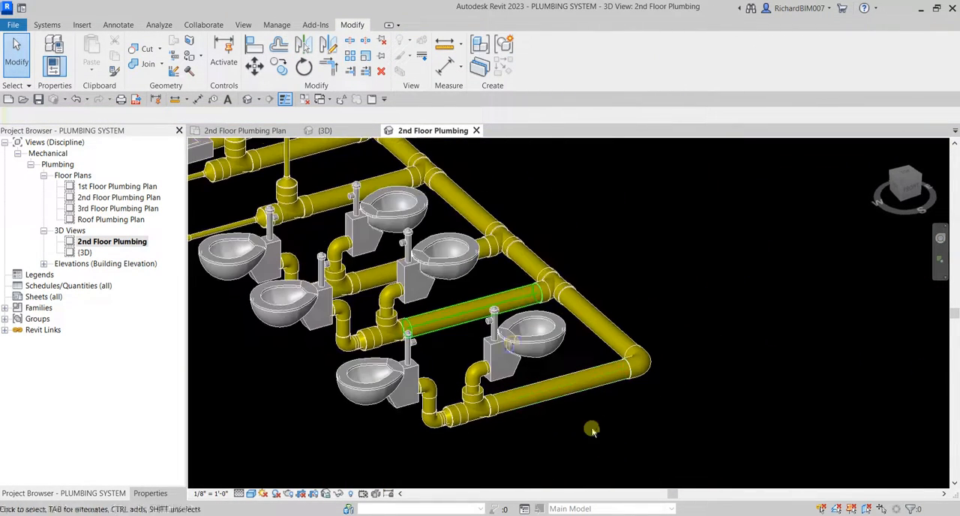
scroll(437, 331, "down", 1)
mouse_move(437, 331)
middle_mouse_down("shift")
mouse_move(472, 342)
mouse_move(445, 324)
middle_mouse_up("shift")
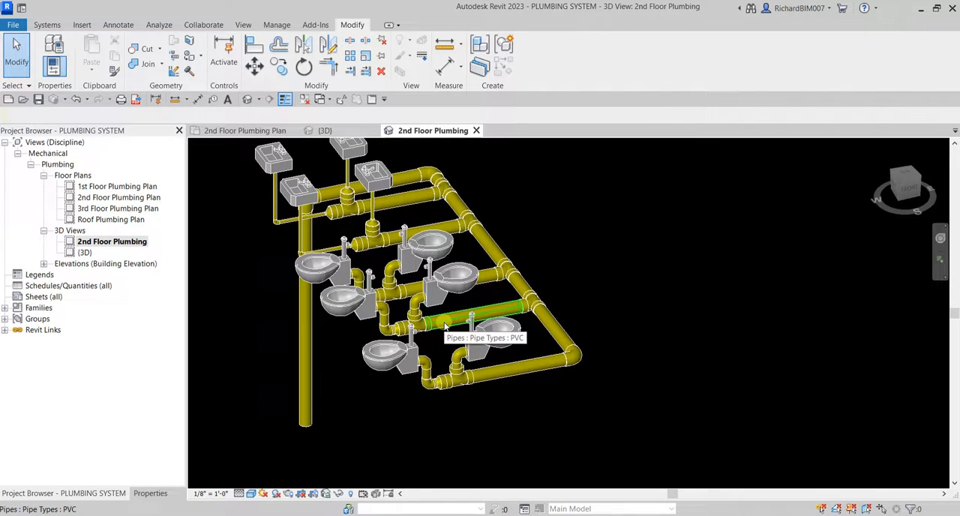
key("Tab")
key("Tab")
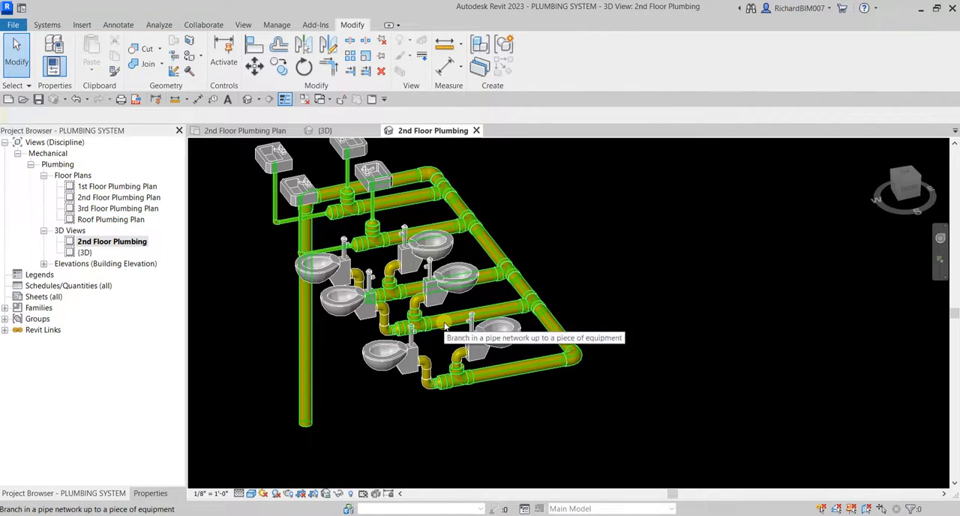
left_click(445, 324)
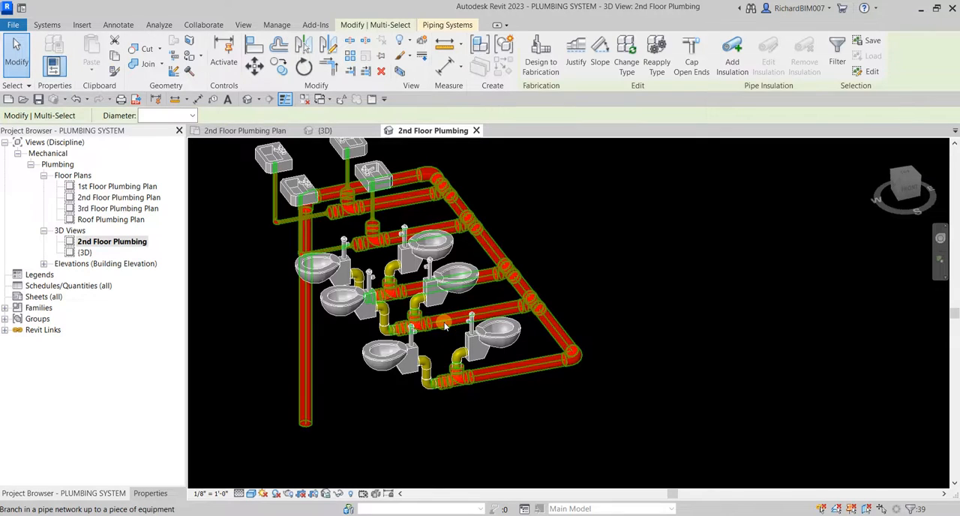
Reselect the pipe branch from another angle, extend the selection to the entire network with its fixtures, and clear it.
left_click(697, 288)
middle_click_drag(697, 287, 642, 340, "shift")
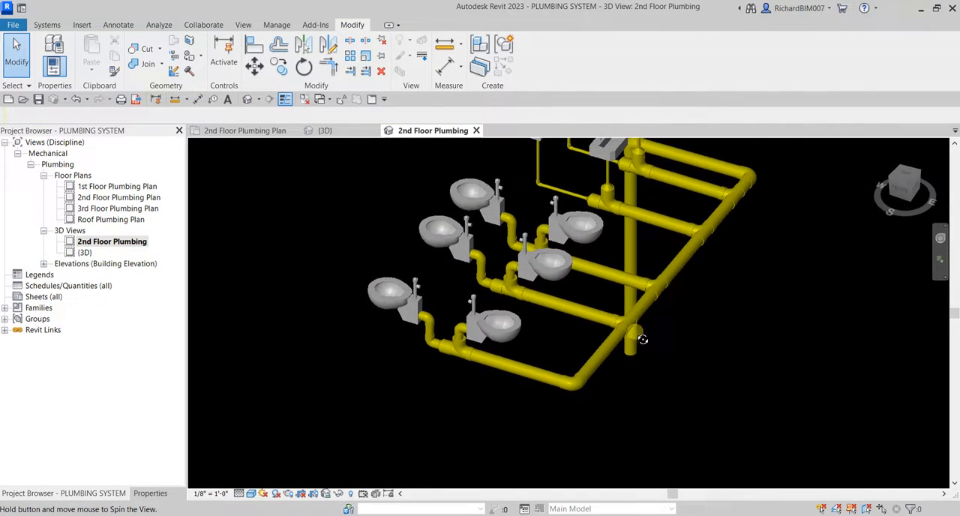
key("Tab")
left_click(583, 304)
middle_click_drag(743, 323, 574, 310, "shift")
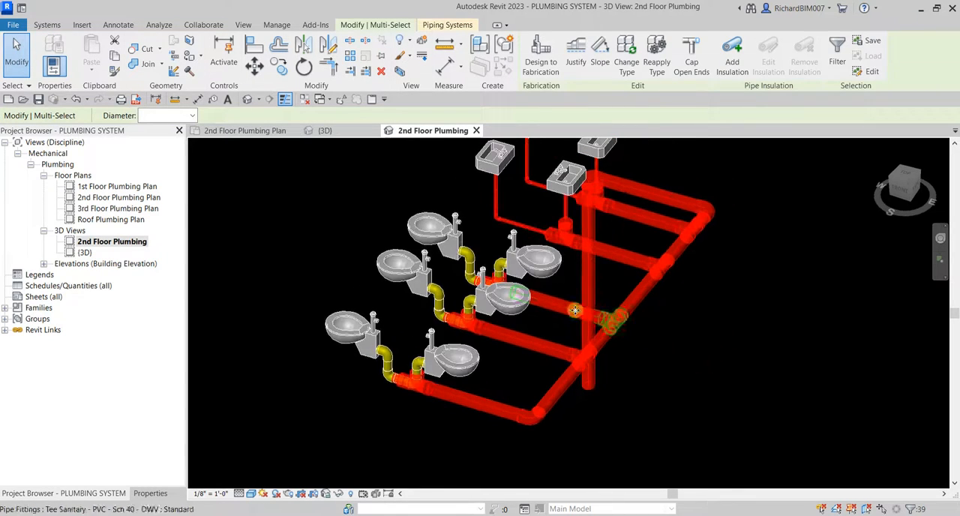
key("Tab")
left_click(470, 259)
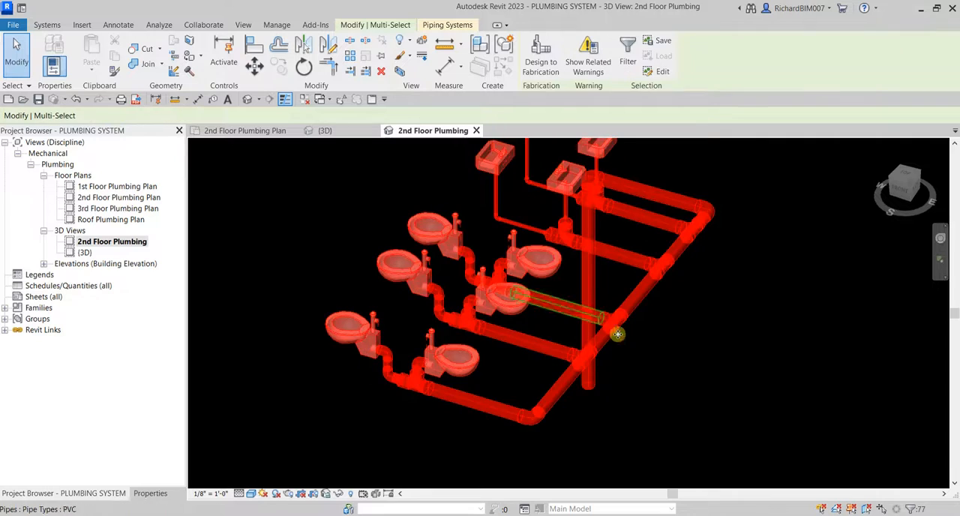
left_click(693, 390)
key("Tab")
key("Tab")
key("Tab")
key("Tab")
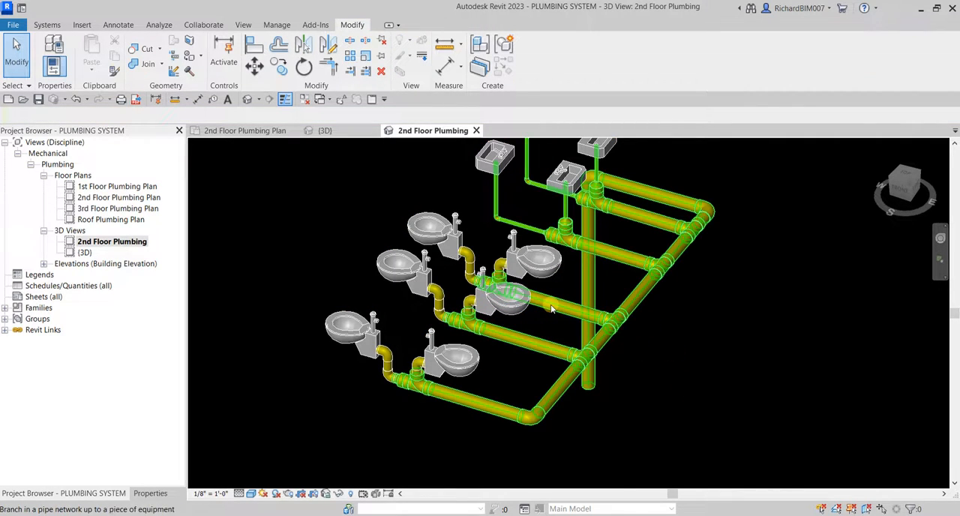
Examine the reducer and the adjoining sanitary tee between a pair of back-to-back toilets up close.
scroll(516, 261, "up", 10)
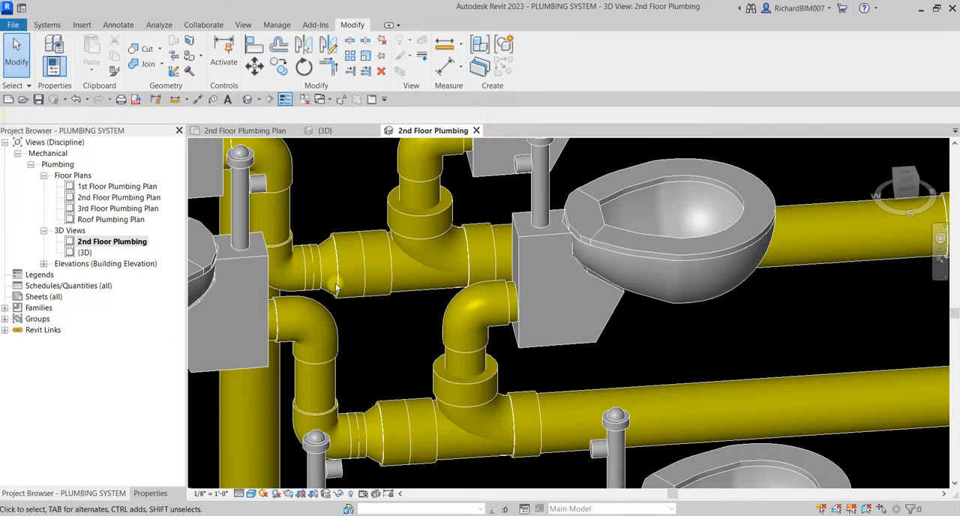
left_click(360, 285)
middle_click_drag(360, 285, 416, 291, "shift")
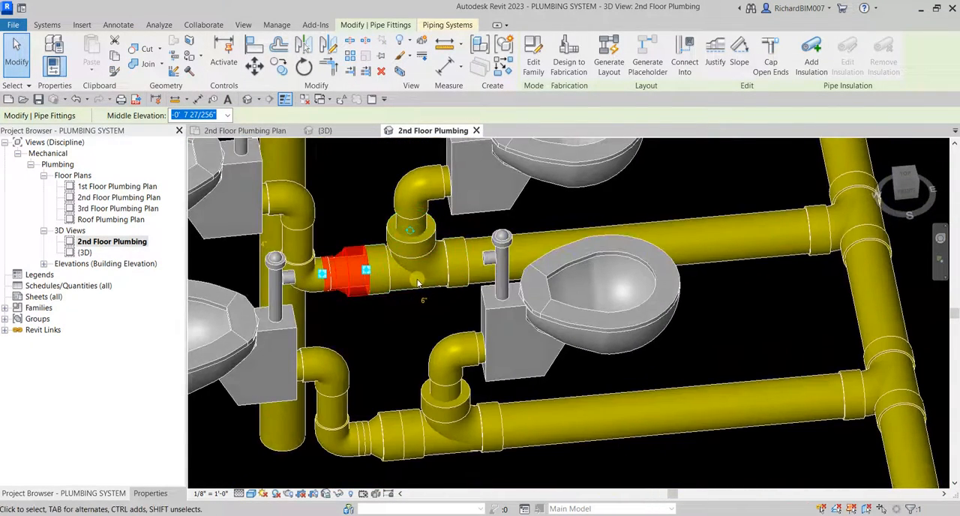
key("Escape")
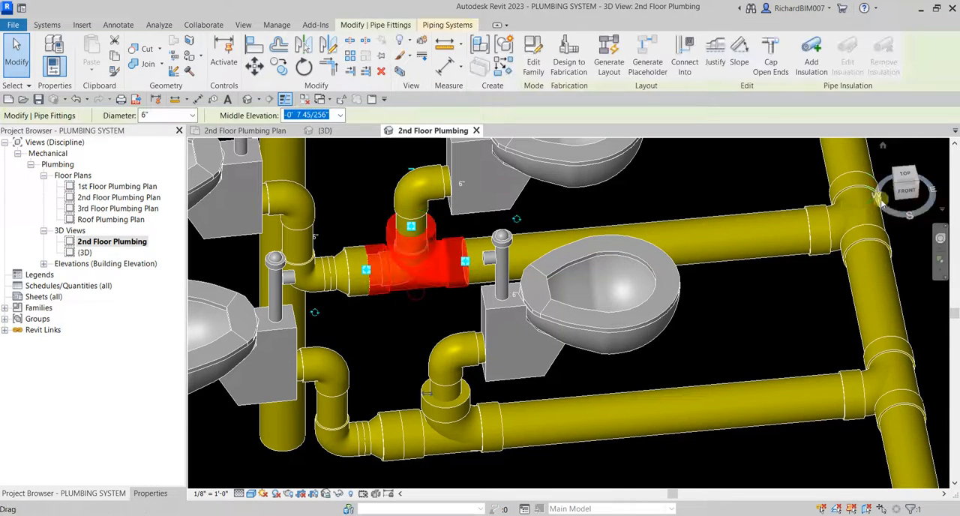
left_click(909, 184)
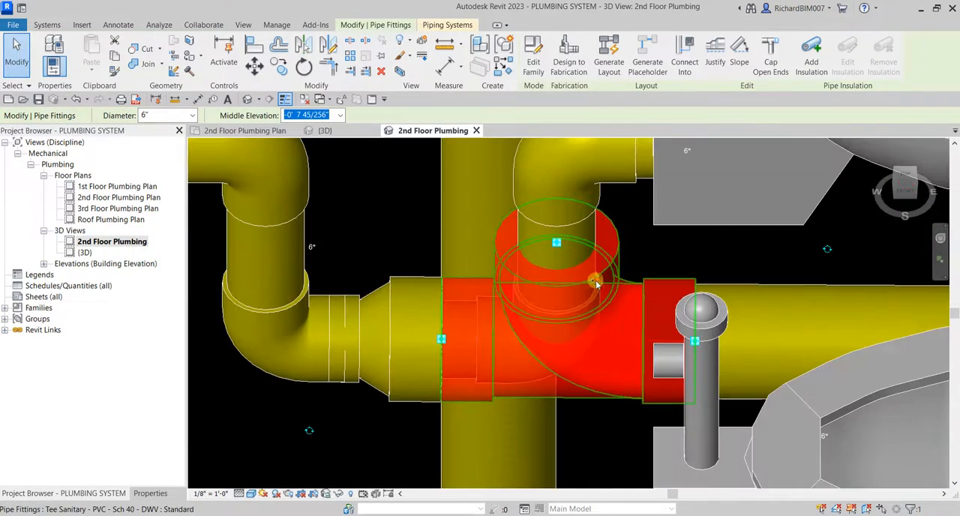
key("Right")
key("Right")
key("Right")
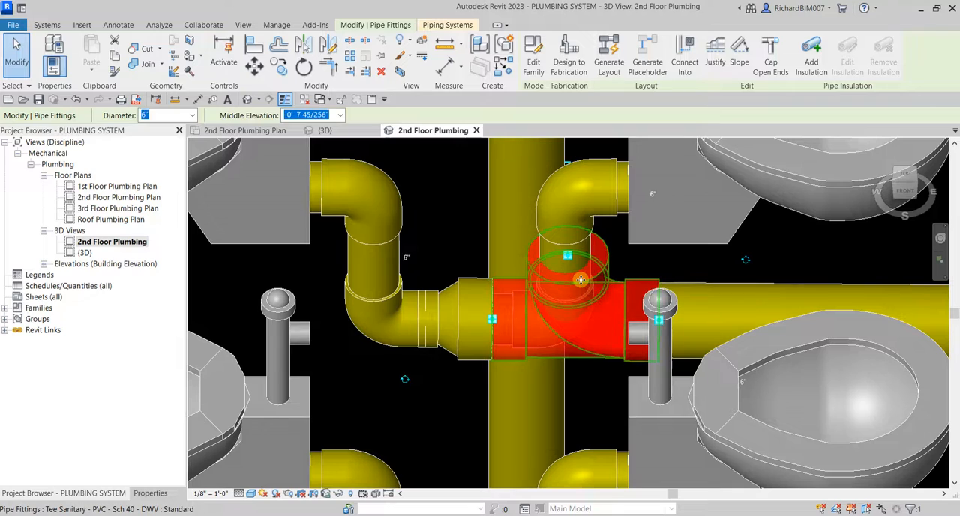
left_click(792, 242)
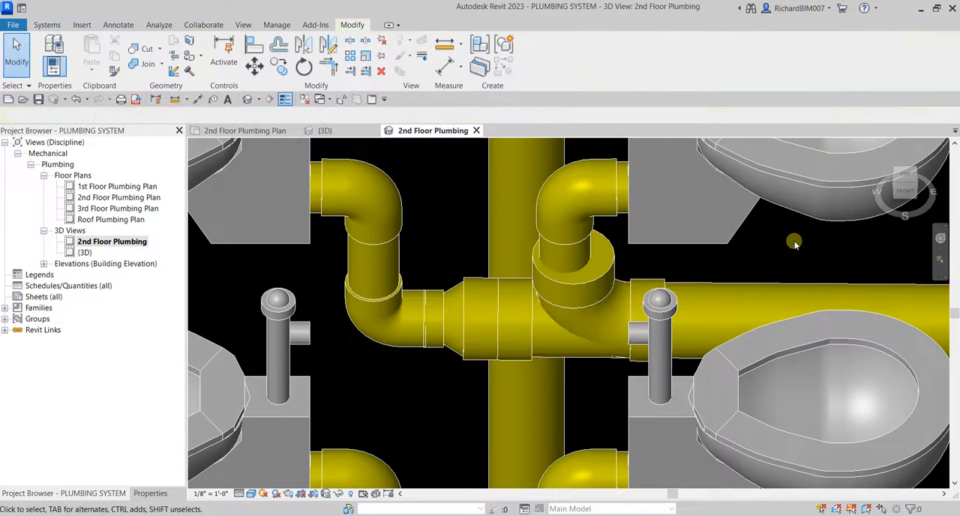
Check the diameters of the sanitary tee and the short vertical pipe entering it from the toilet elbow.
middle_click_drag(687, 268, 591, 247, "shift")
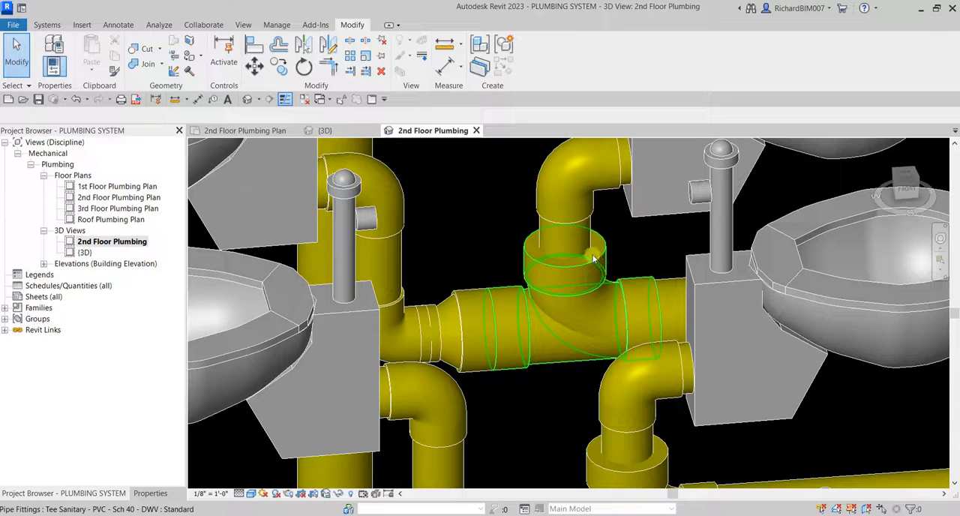
left_click(592, 258)
middle_click_drag(592, 255, 588, 223, "shift")
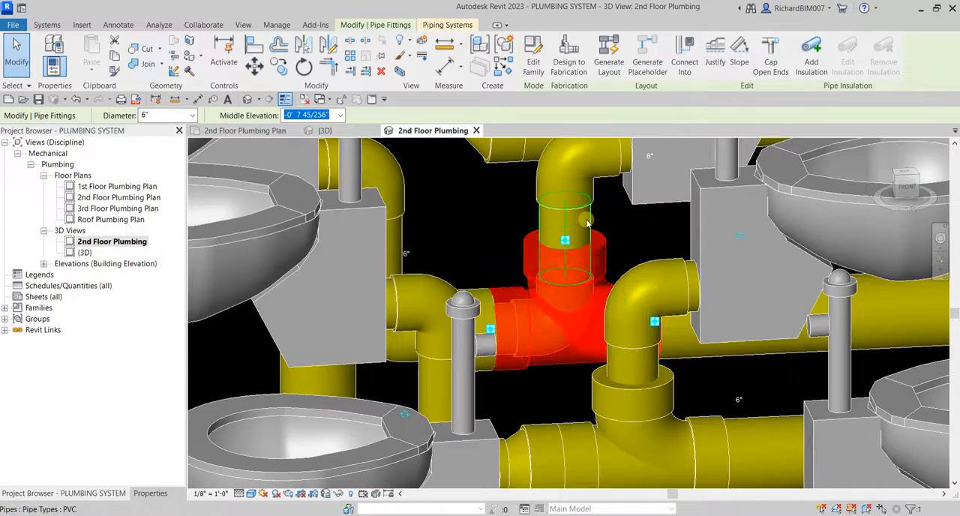
left_click(587, 223)
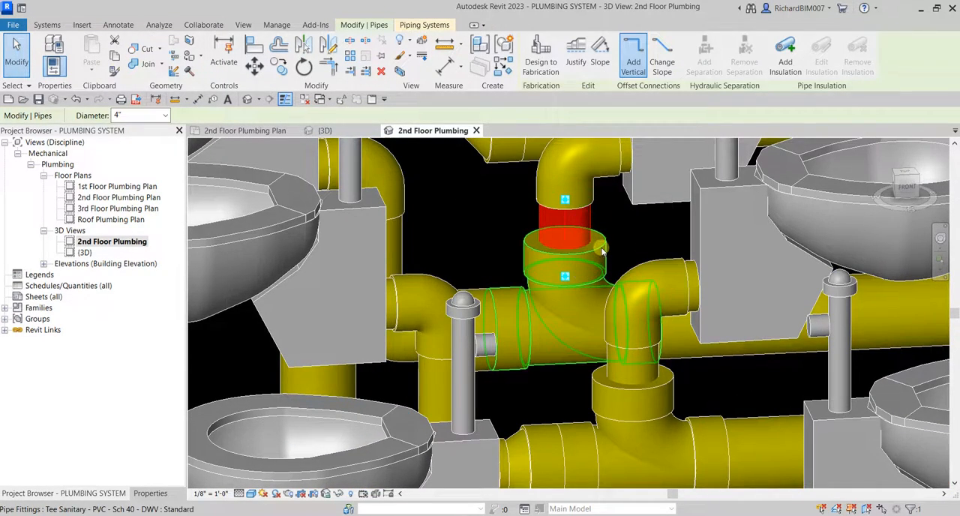
left_click(628, 230)
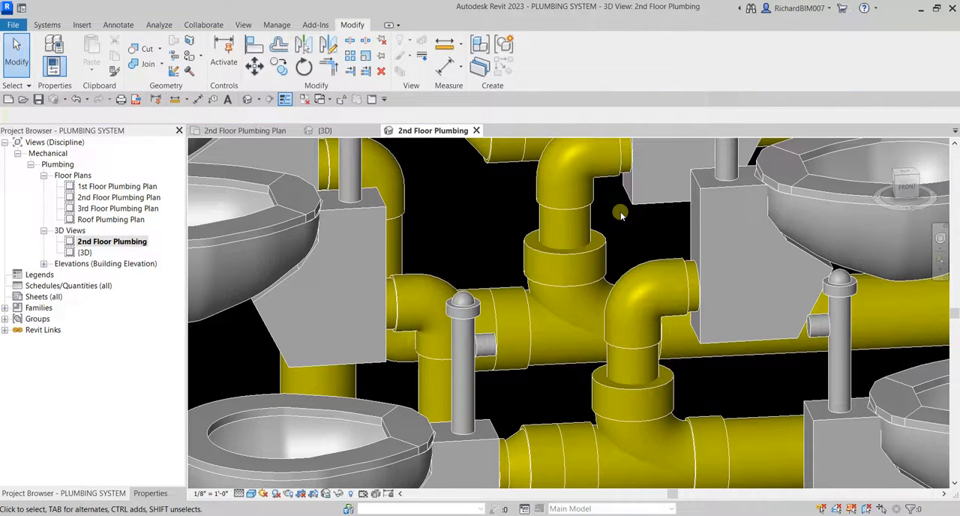
Try to pull the lower end of the 4" vertical pipe up out of the sanitary tee, and cancel the edit.
left_click(589, 223)
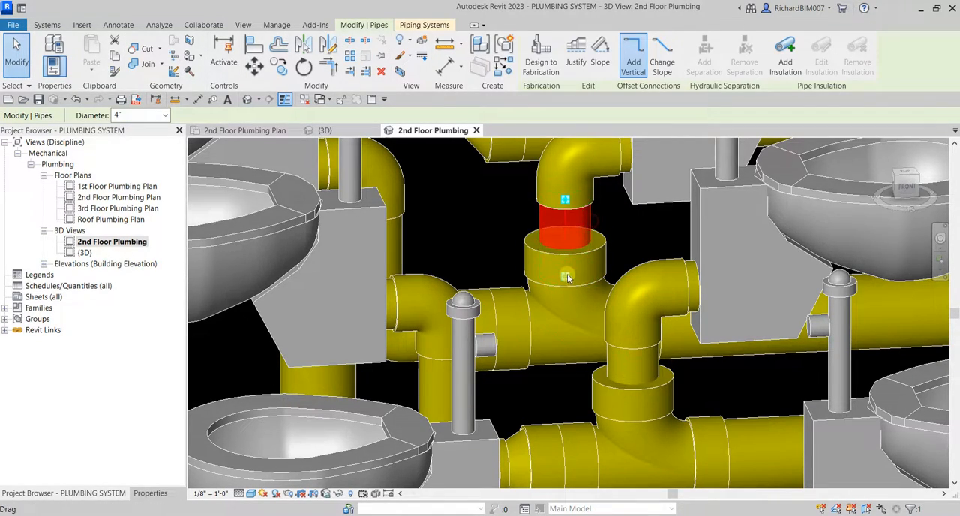
left_click_drag(566, 277, 568, 244)
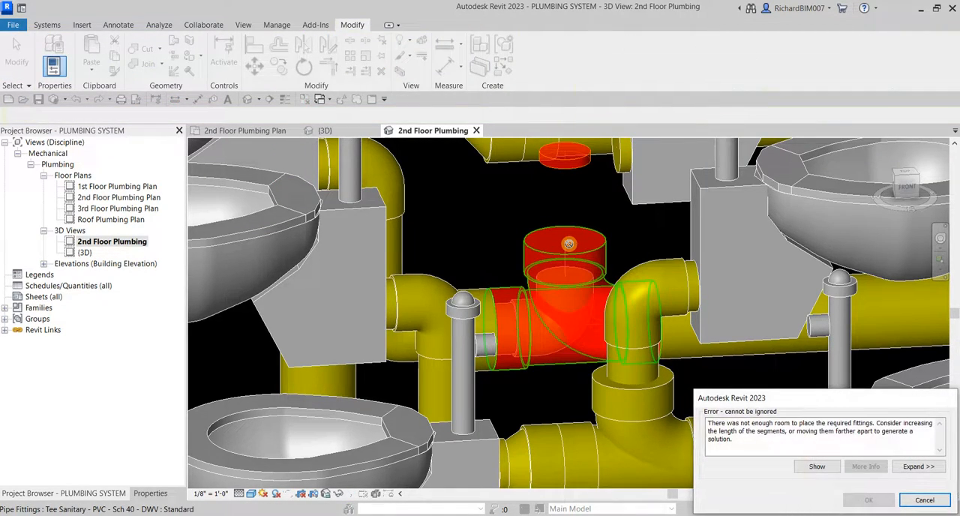
scroll(569, 243, "down", 4)
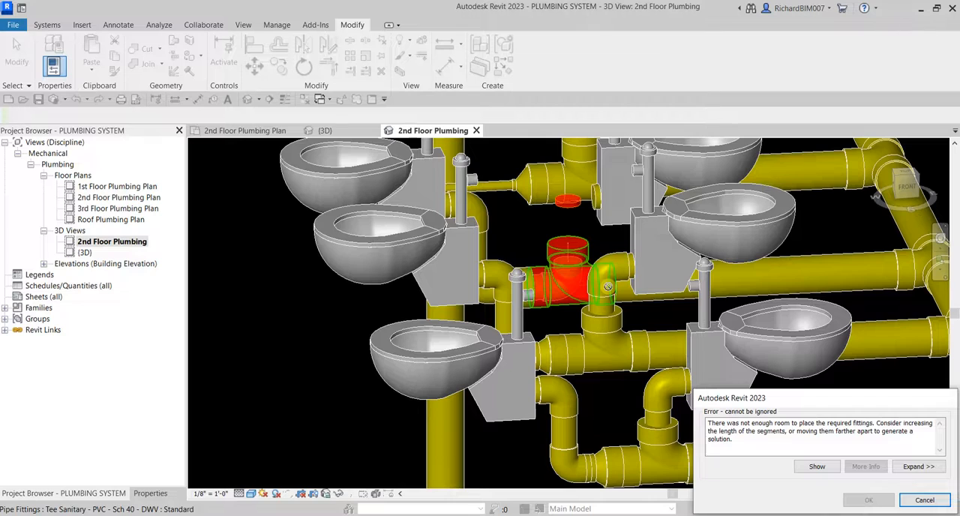
scroll(607, 286, "down", 2)
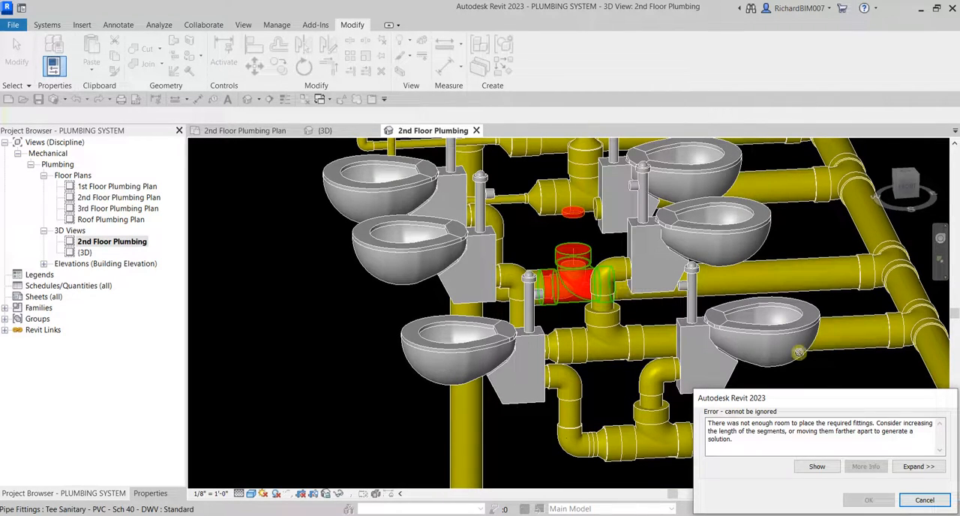
key("Escape")
scroll(640, 248, "down", 3)
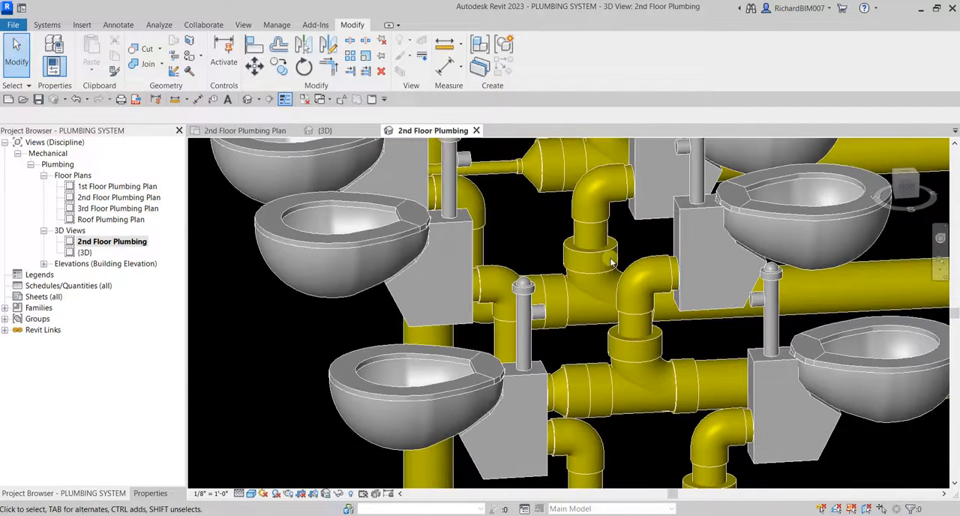
Delete the reducer and the oversized sanitary tee that join the back-to-back toilets to the 6" branch pipe.
middle_click_drag(615, 262, 573, 266, "shift")
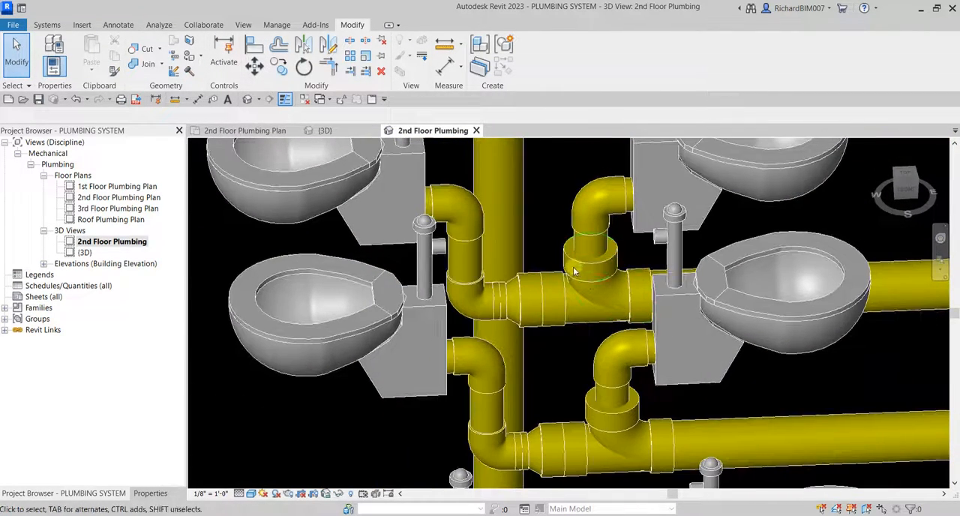
left_click(516, 324)
key("Delete")
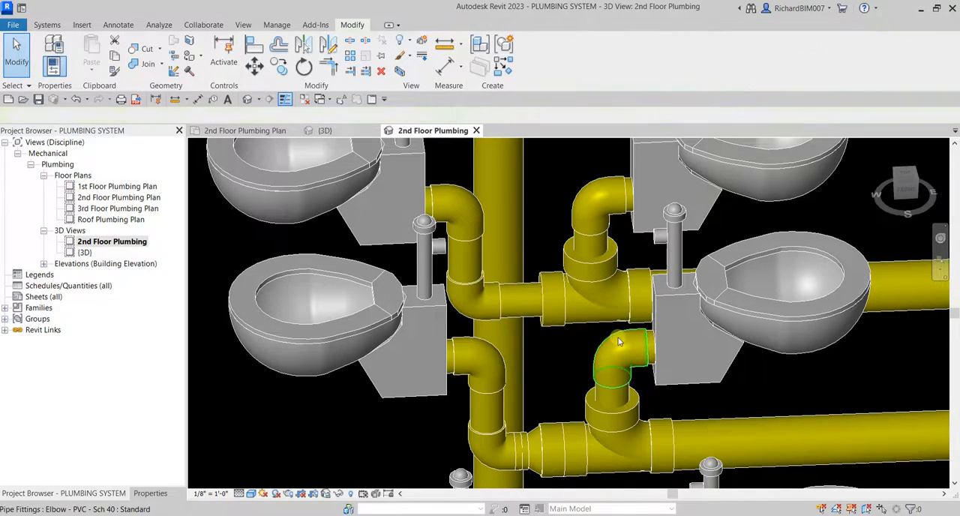
left_click(596, 296)
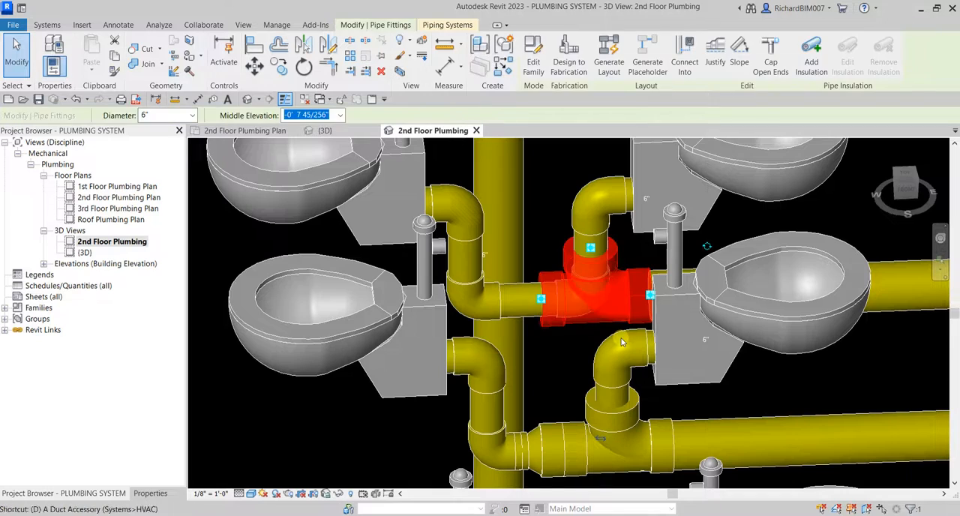
key("Delete")
middle_click_drag(600, 306, 662, 270, "shift")
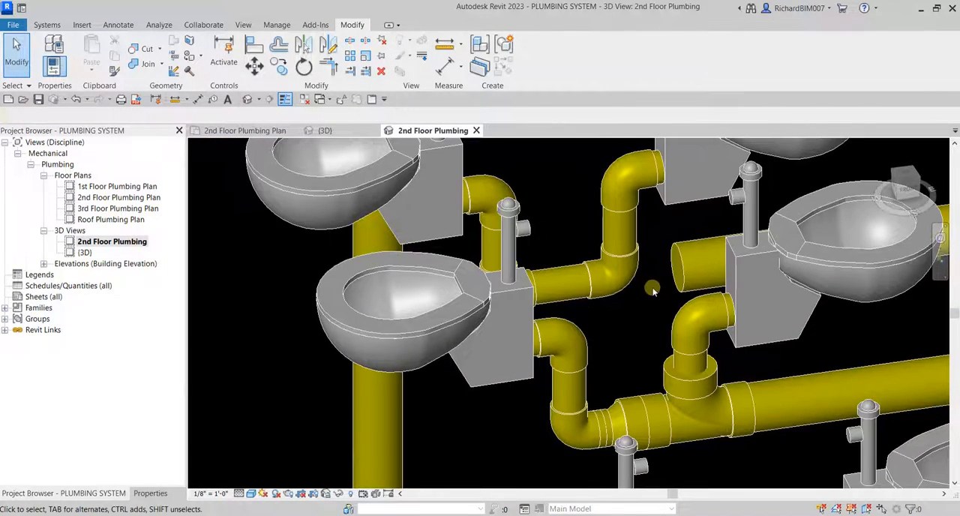
Convert the 4" elbow below the toilet drop into a tee opening toward the disconnected 6" branch pipe.
left_click(629, 291)
left_click_drag(630, 293, 719, 276)
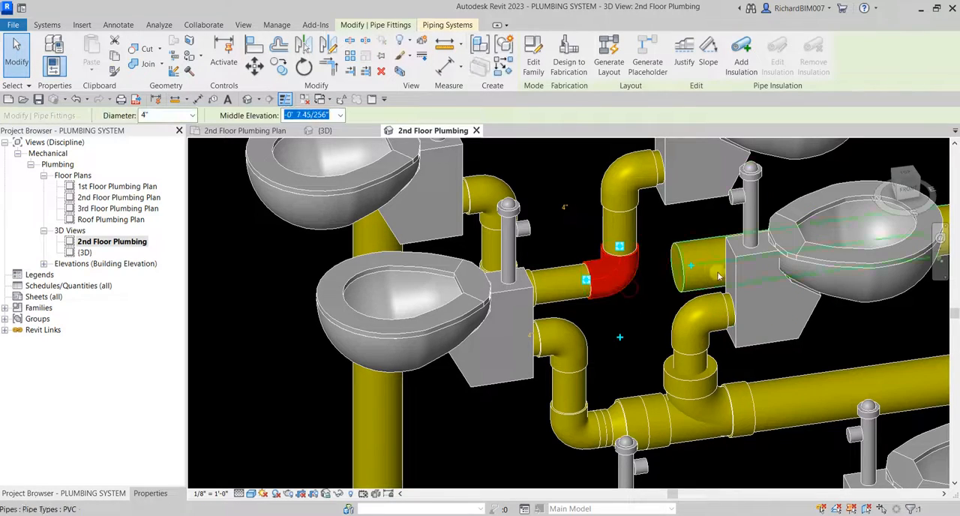
left_click(689, 265)
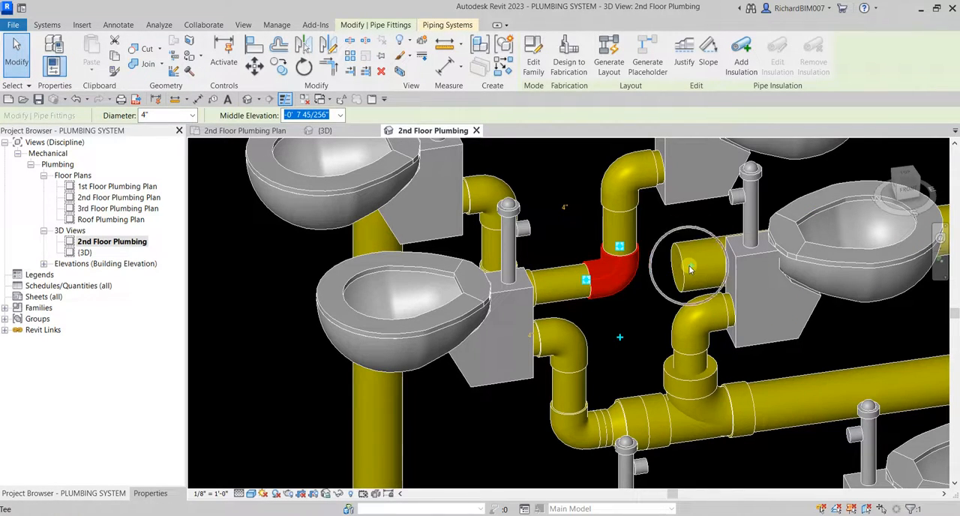
scroll(689, 267, "down", 3)
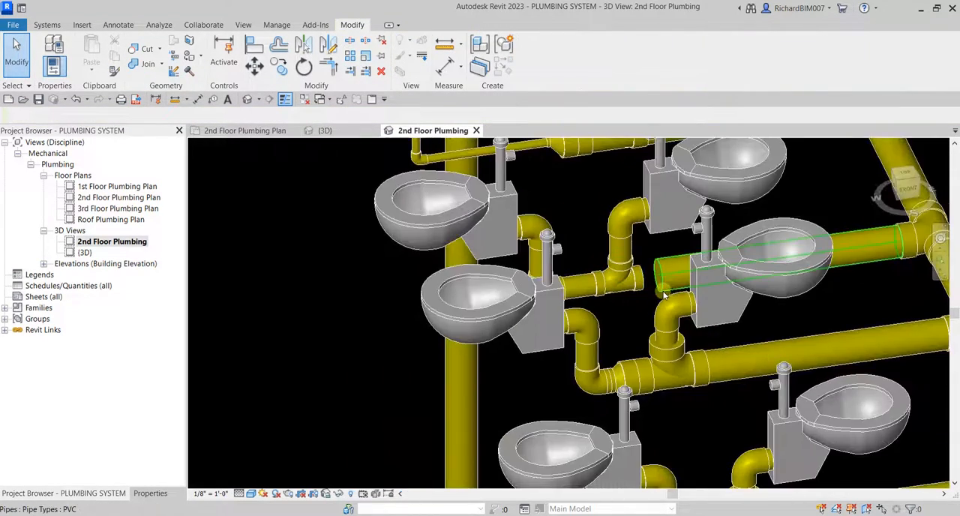
Try to connect the 6" branch pipe to the open end of the new tee, and cancel the edit.
left_click(663, 284)
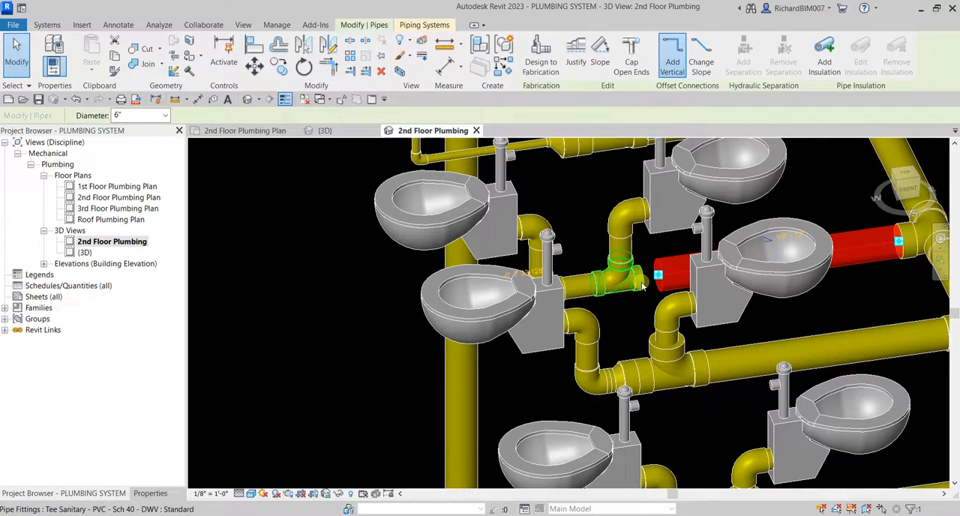
left_click_drag(657, 277, 639, 278)
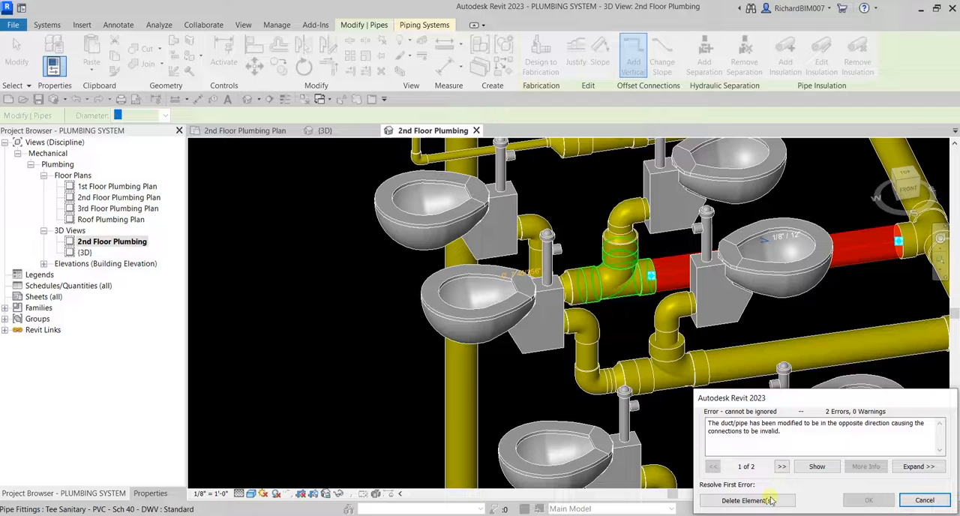
middle_click_drag(696, 273, 723, 284, "shift")
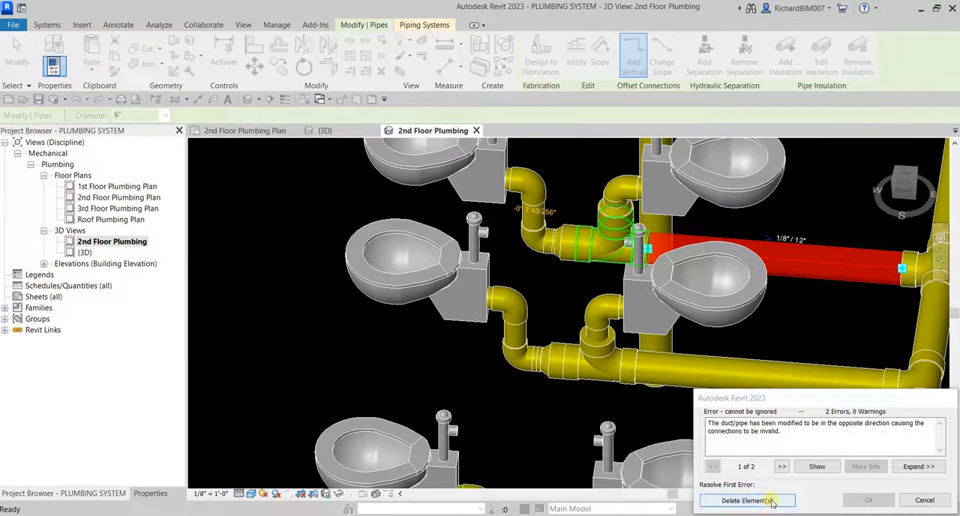
left_click(927, 501)
scroll(588, 267, "up", 3)
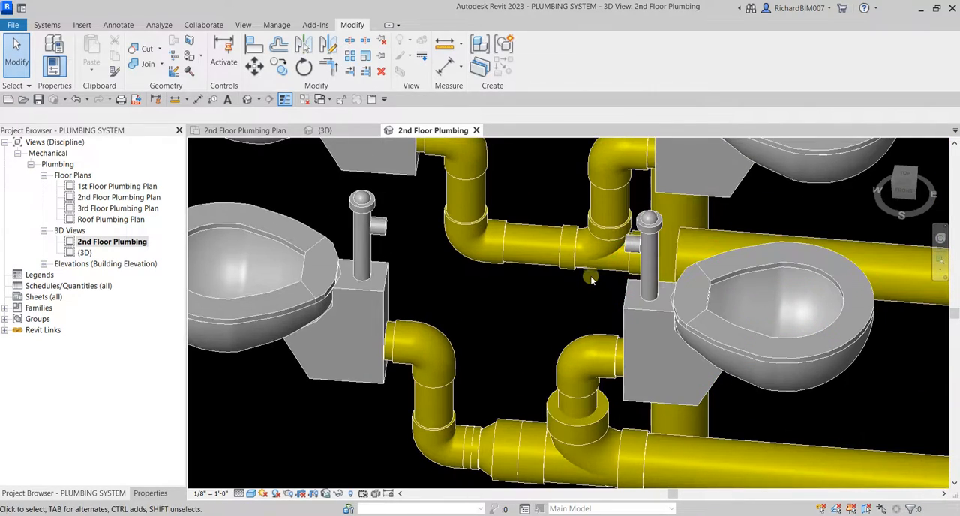
Examine the back-to-back toilet branches and the disconnected 6" branch pipe in the 3D view.
scroll(588, 267, "down", 3)
key("Tab")
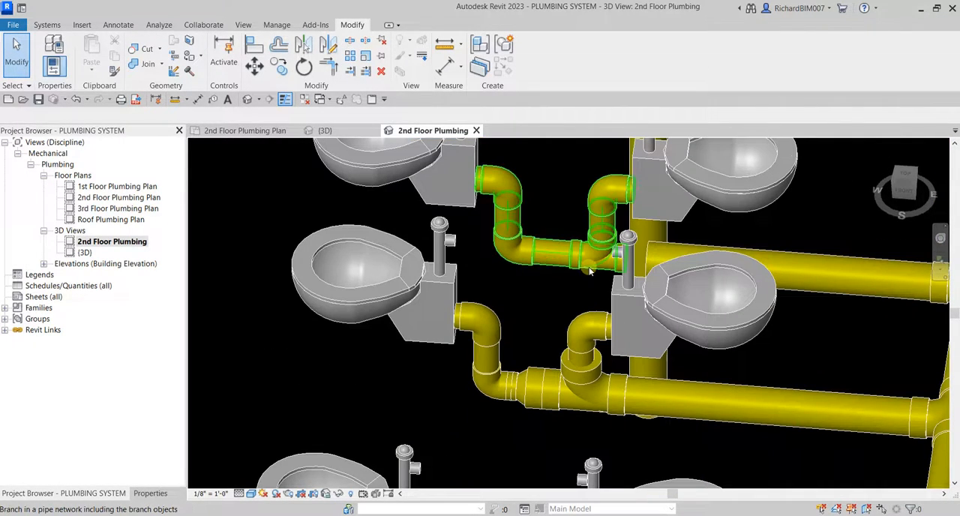
scroll(590, 272, "down", 4)
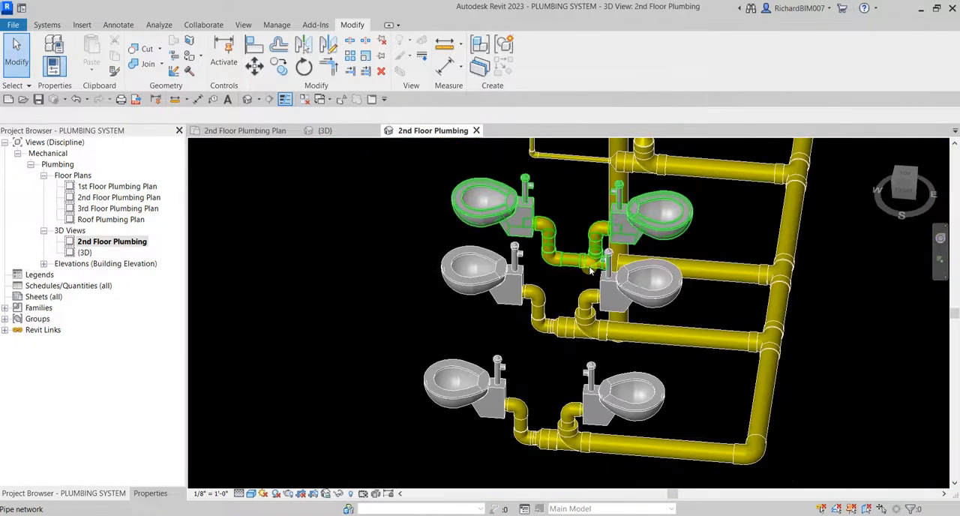
left_click(590, 272)
middle_click_drag(641, 277, 681, 359, "shift")
left_click(785, 219)
middle_click_drag(724, 306, 668, 318, "shift")
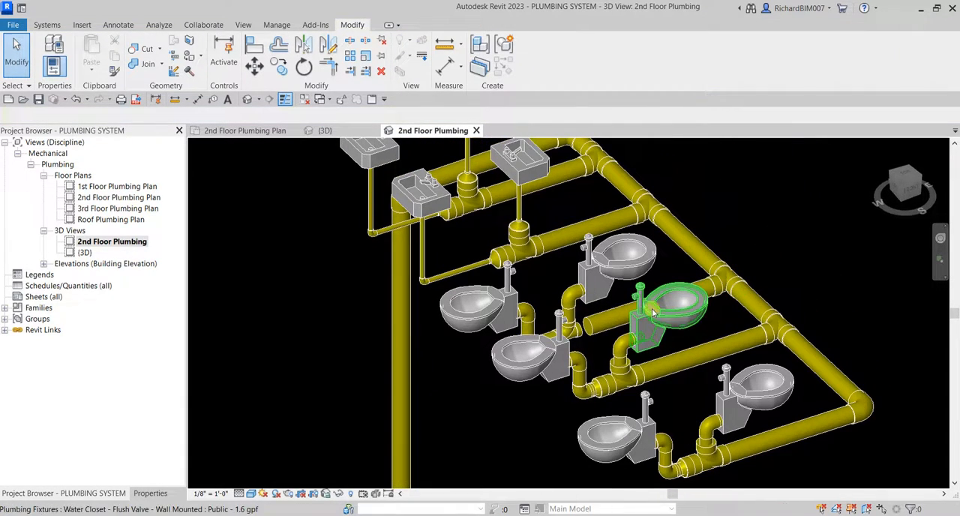
left_click(604, 324)
middle_click_drag(606, 323, 634, 360, "shift")
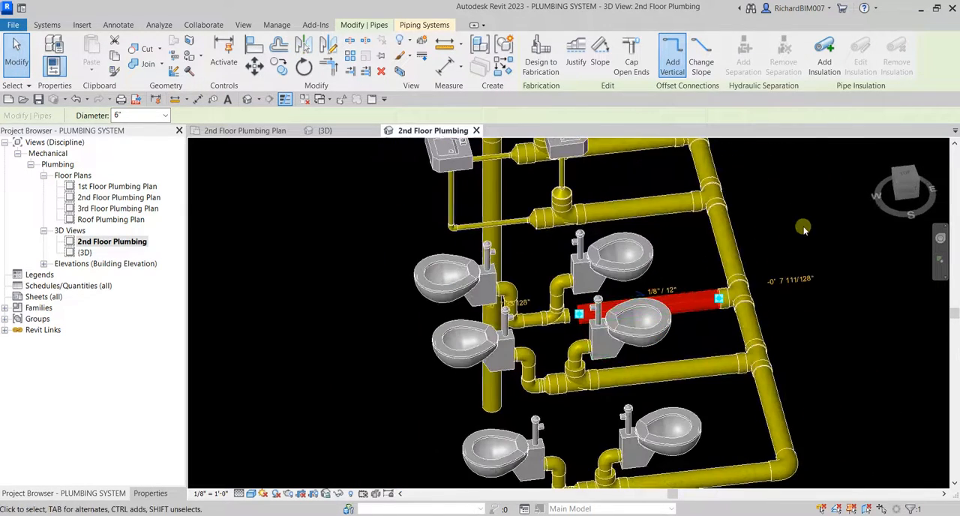
left_click(803, 227)
scroll(530, 356, "up", 3)
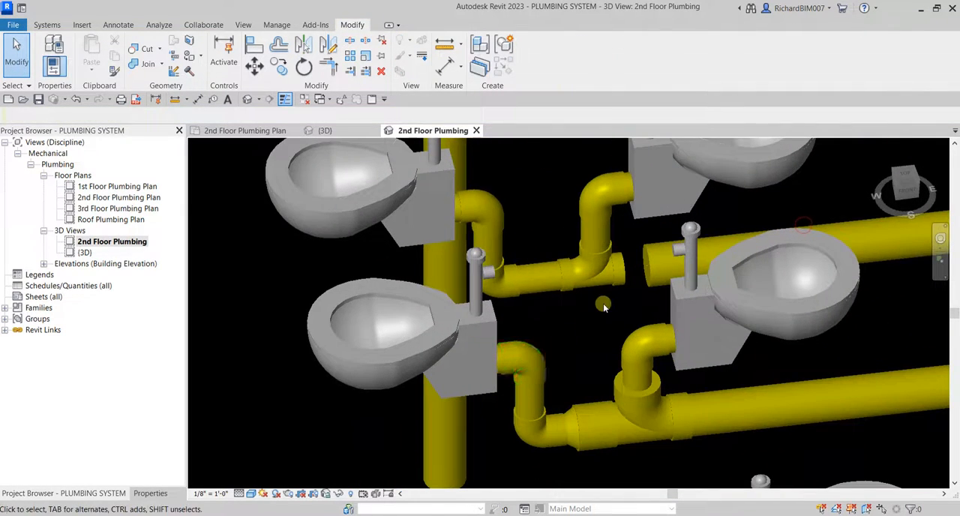
Nudge the 4" elbow above the new tee away from the 6" branch pipe to widen the gap.
left_click(594, 213)
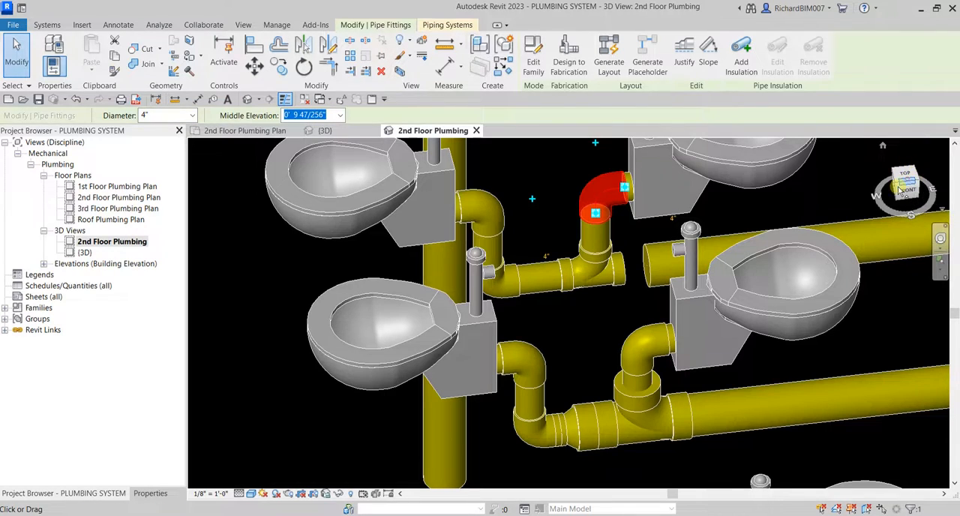
left_click(900, 190)
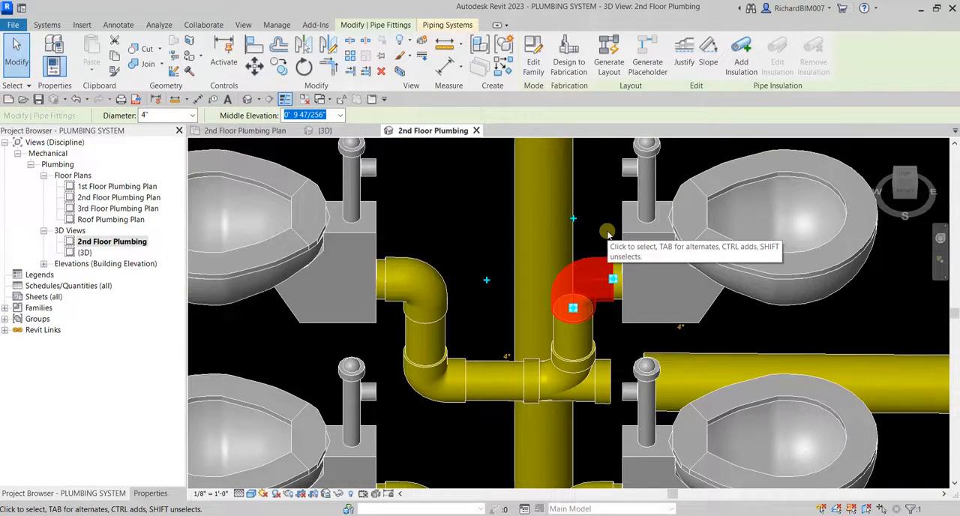
key("Left")
key("Left")
key("Left")
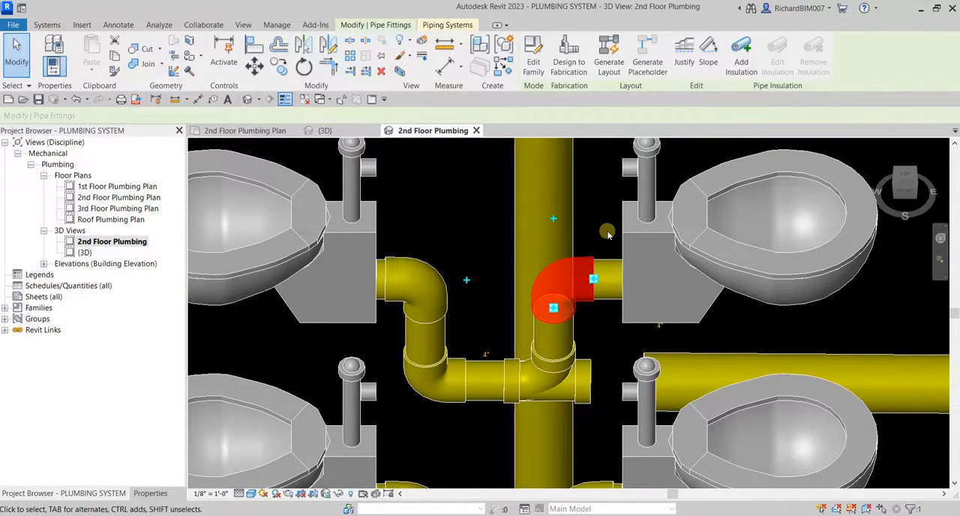
key("Escape")
scroll(570, 322, "down", 4)
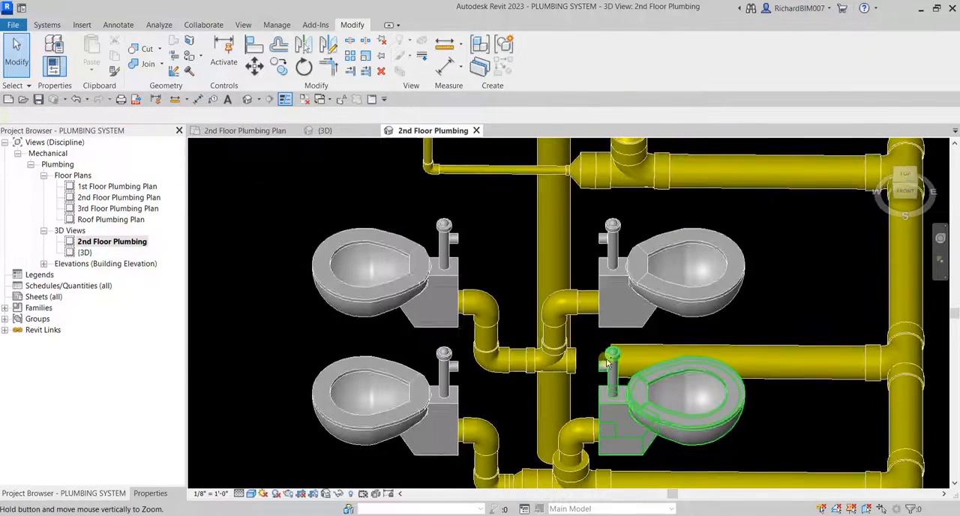
Try to connect the 6" branch pipe to the tee's open end across the wider gap, and cancel the edit.
middle_click_drag(664, 321, 705, 303, "shift")
scroll(620, 360, "up", 5)
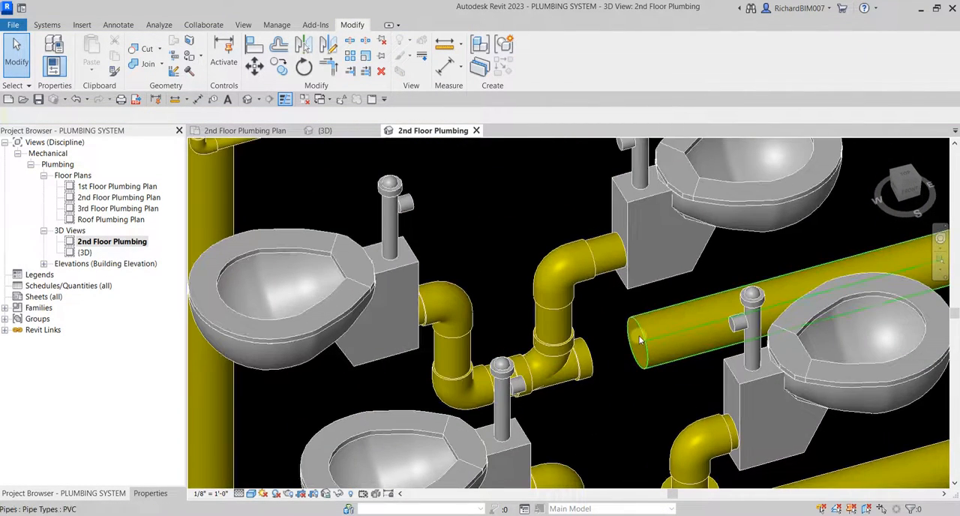
left_click(645, 354)
left_click_drag(645, 354, 585, 357)
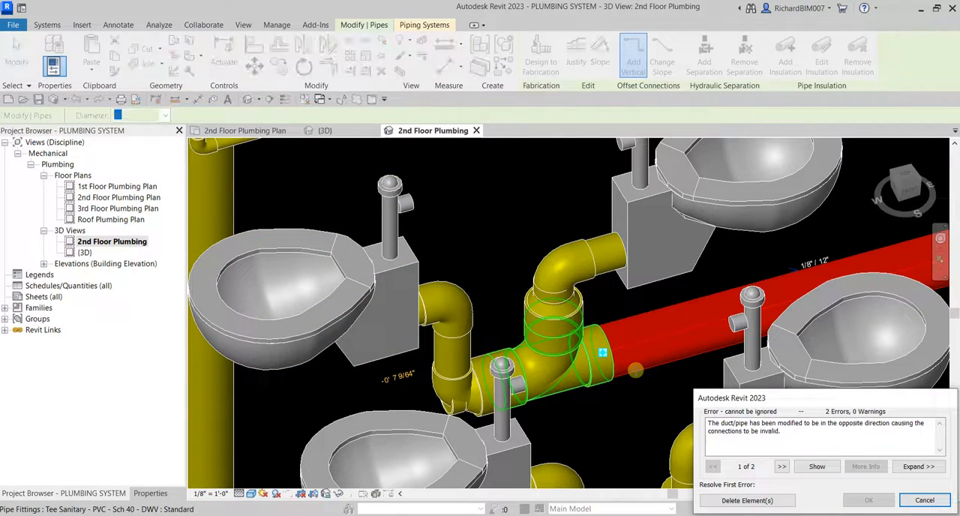
left_click(924, 500)
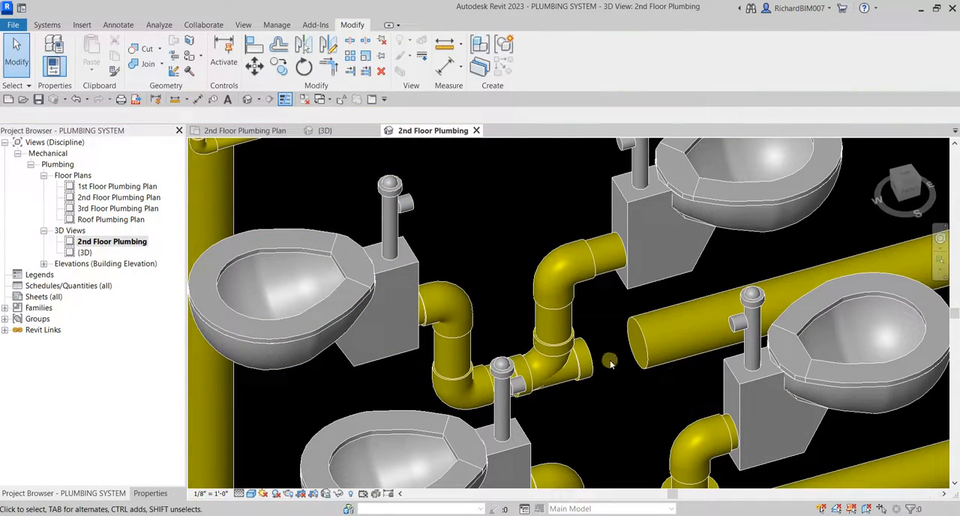
Undo the nudges of the 4" elbow and its connected tee.
scroll(591, 355, "up", 1)
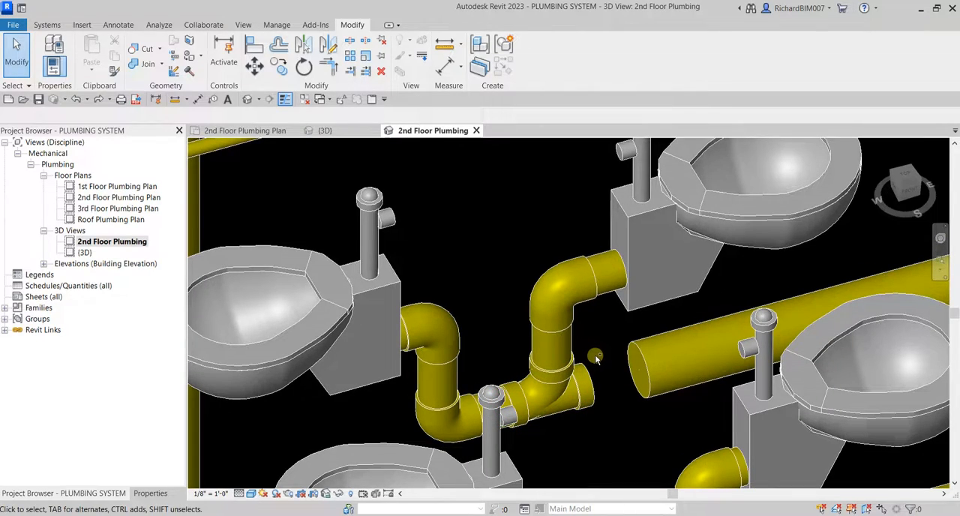
key("ctrl+z")
key("ctrl+z")
key("ctrl+z")
key("ctrl+z")
key("ctrl+z")
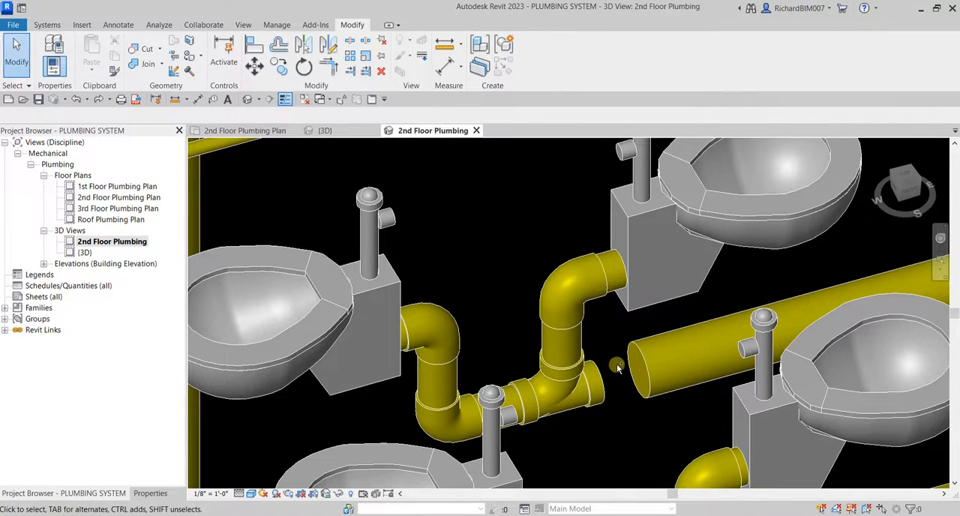
key("ctrl+z")
key("ctrl+z")
key("ctrl+z")
key("ctrl+z")
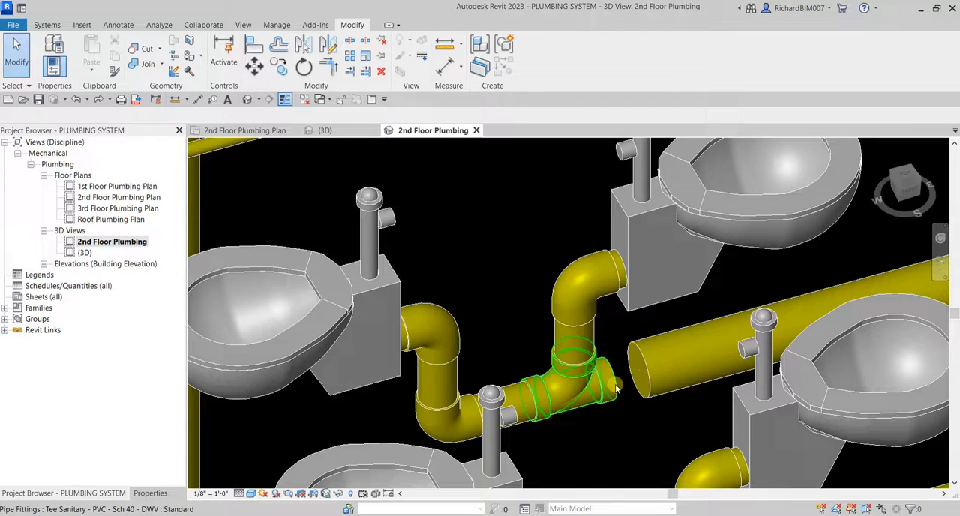
left_click(617, 388)
middle_click_drag(617, 387, 484, 336)
scroll(495, 337, "down", 2)
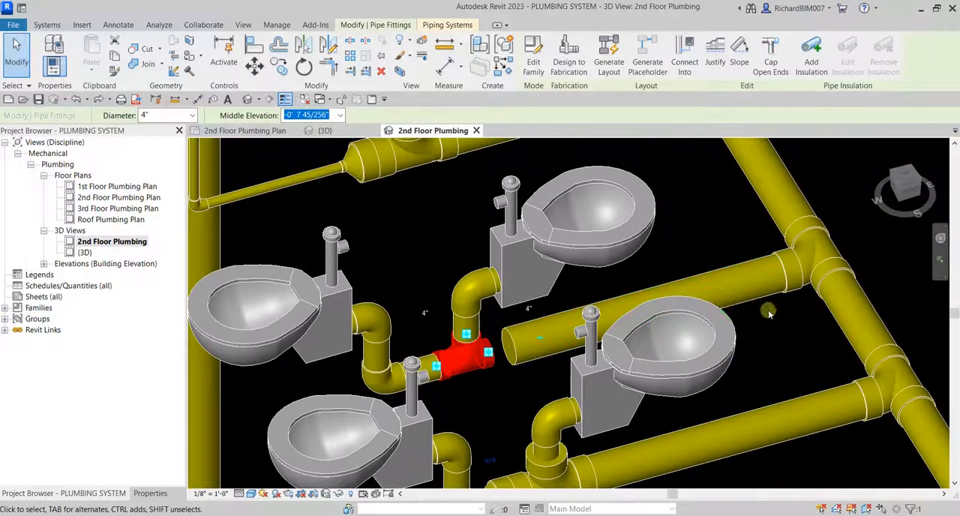
right_click(488, 354)
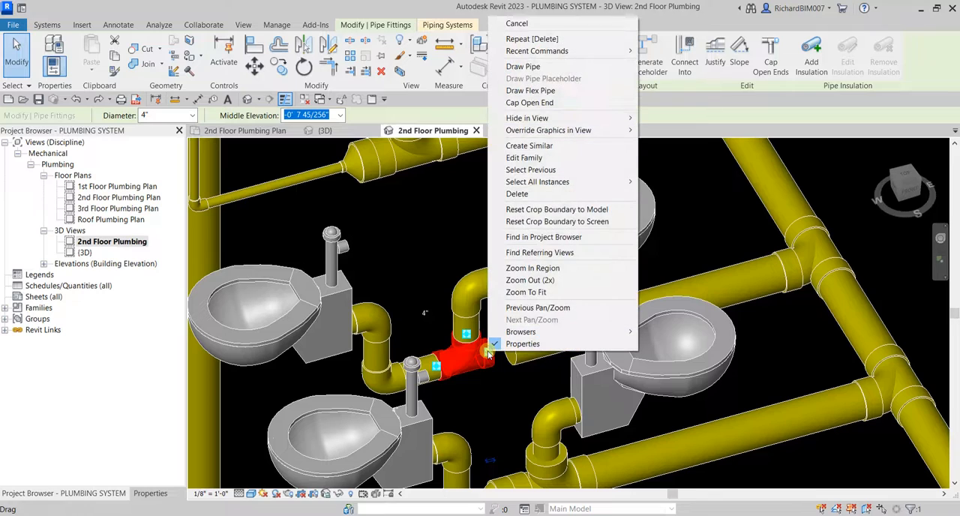
left_click(523, 66)
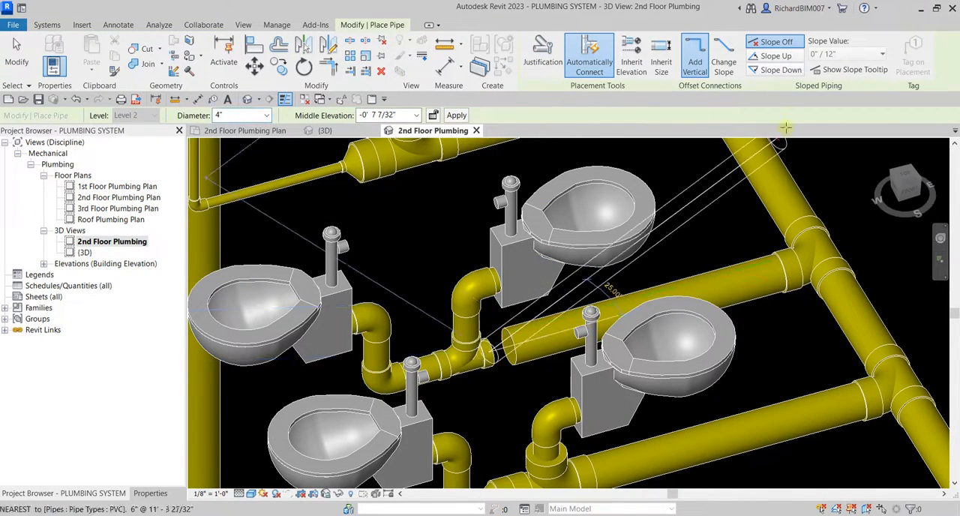
left_click(781, 71)
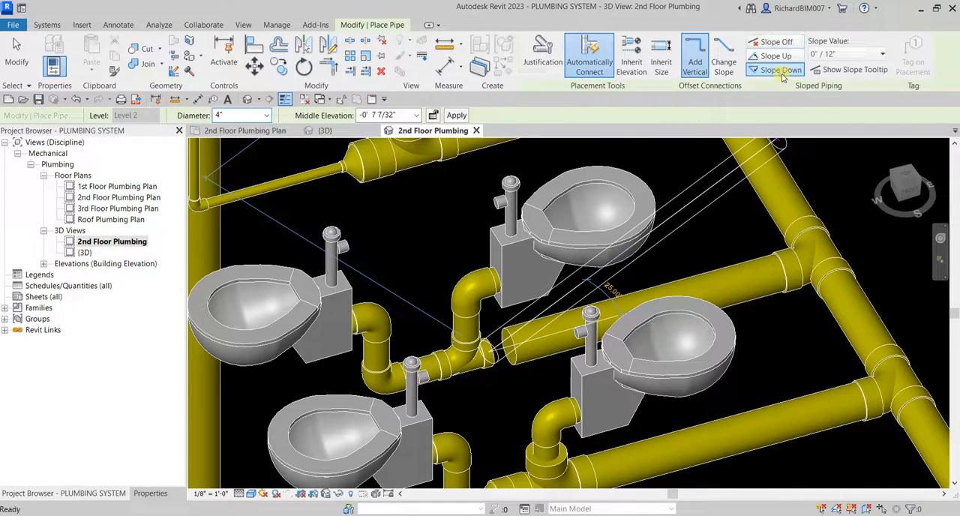
left_click(842, 55)
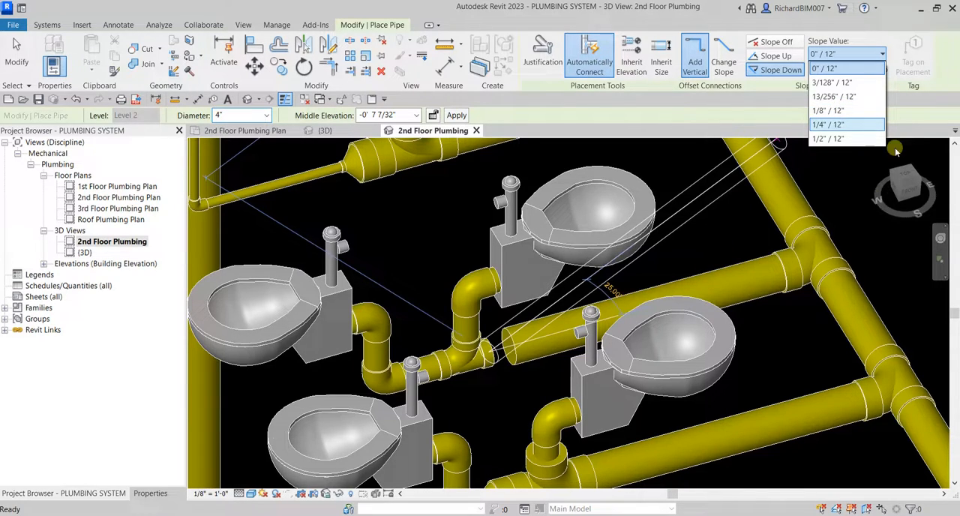
left_click(834, 110)
key("Escape")
key("Escape")
Draw a 4" pipe from the tee's open end along the 6" branch pipe, sloping down at 1/8" / 12".
left_click(718, 273)
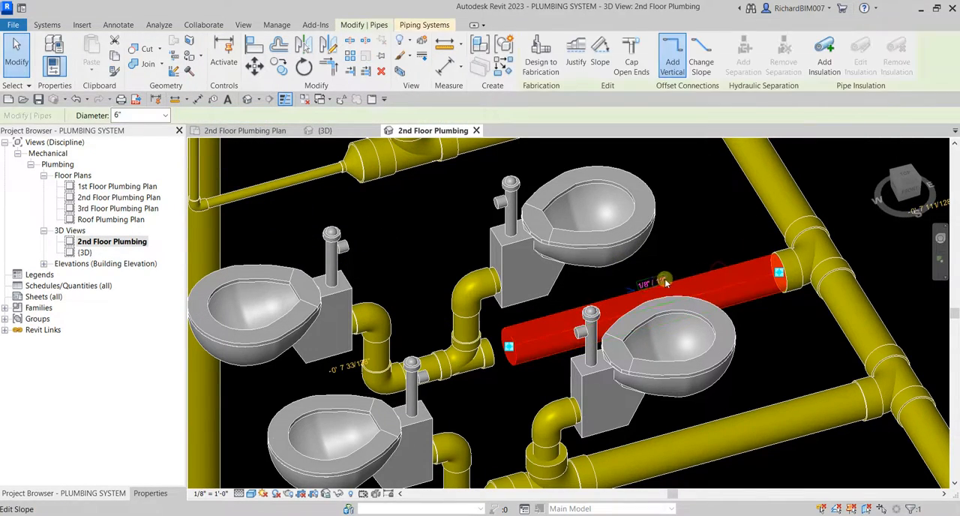
key("Escape")
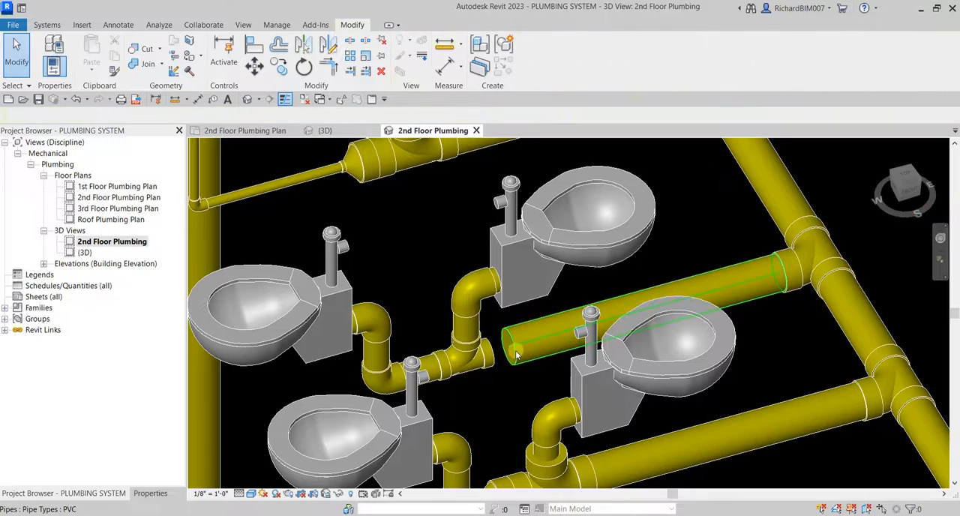
left_click(488, 356)
right_click(491, 358)
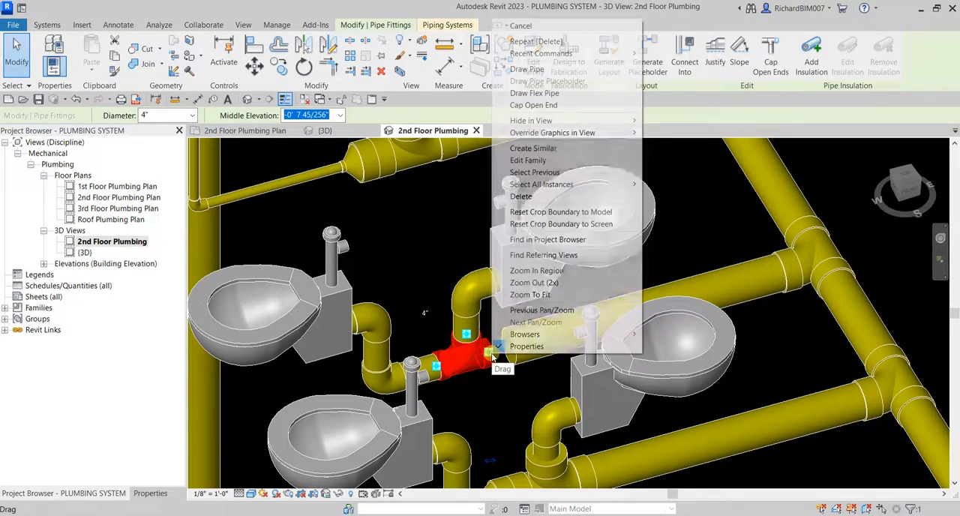
left_click(597, 67)
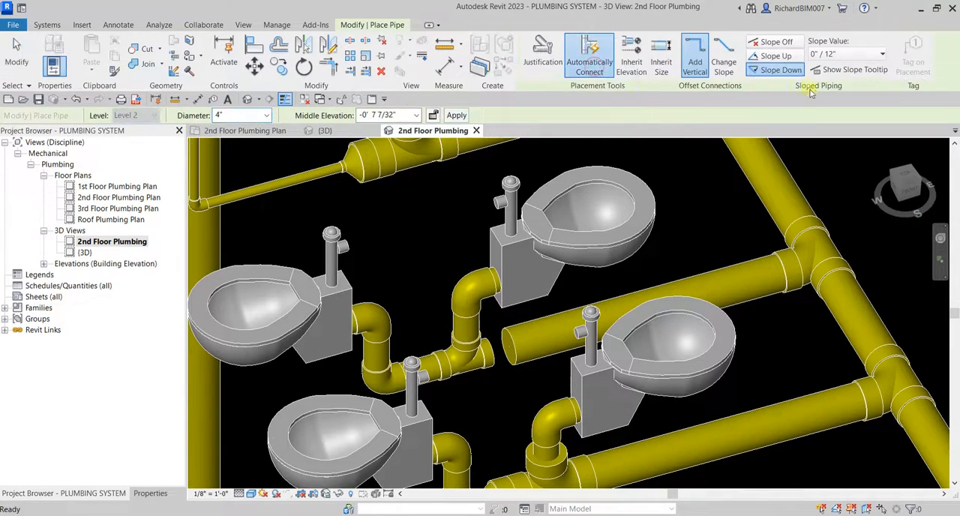
left_click(780, 70)
left_click(840, 54)
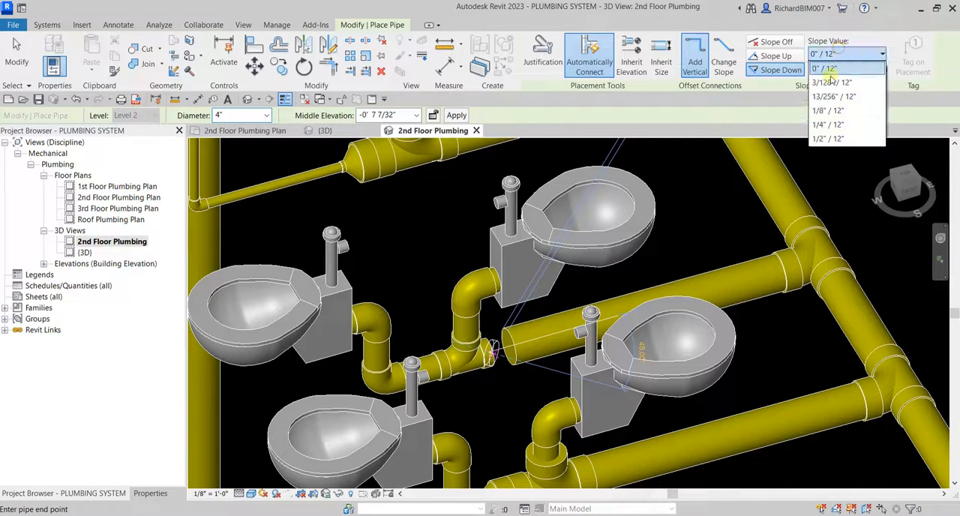
left_click(820, 111)
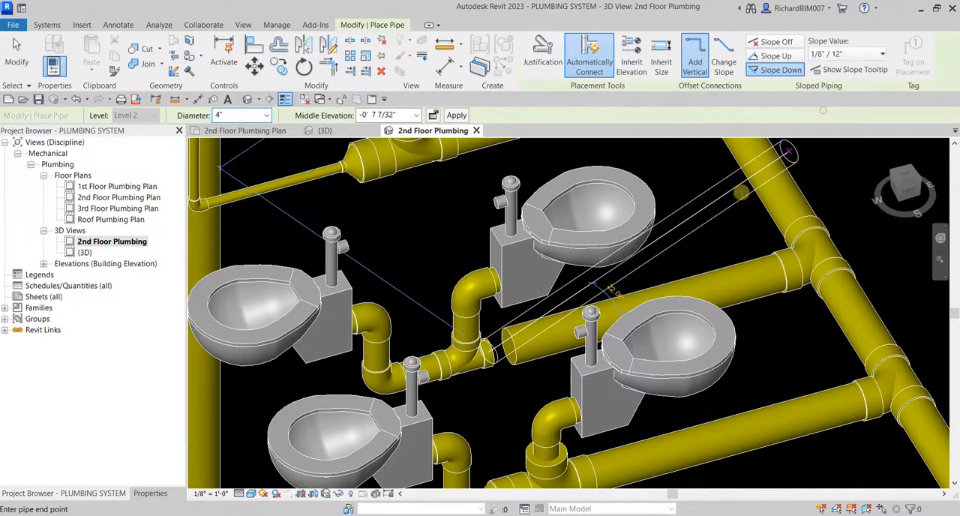
left_click(735, 283)
key("Escape")
key("Escape")
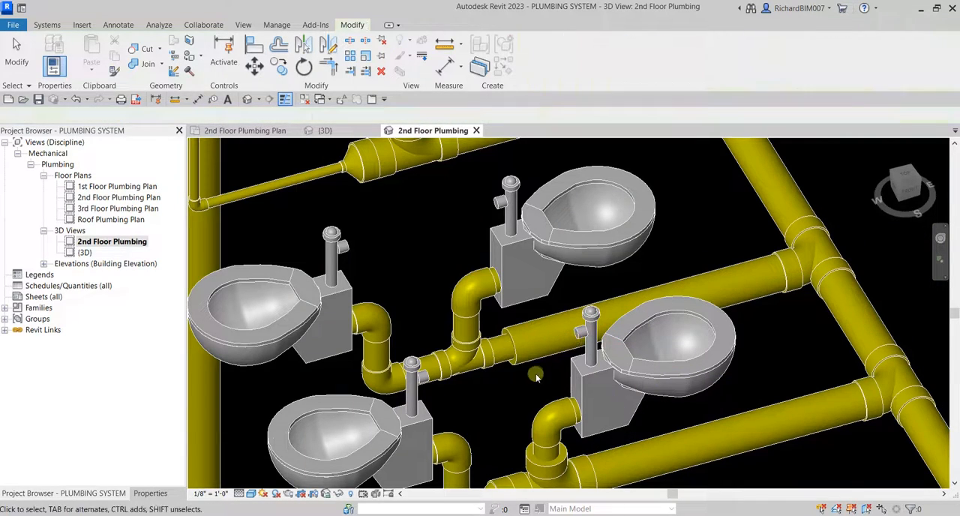
Shorten the 6" branch pipe to a short stub beside the sanitary tee on the main pipe.
left_click(546, 356)
left_click_drag(514, 348, 769, 291)
middle_click_drag(753, 314, 697, 326)
left_click(702, 312)
left_click(252, 46)
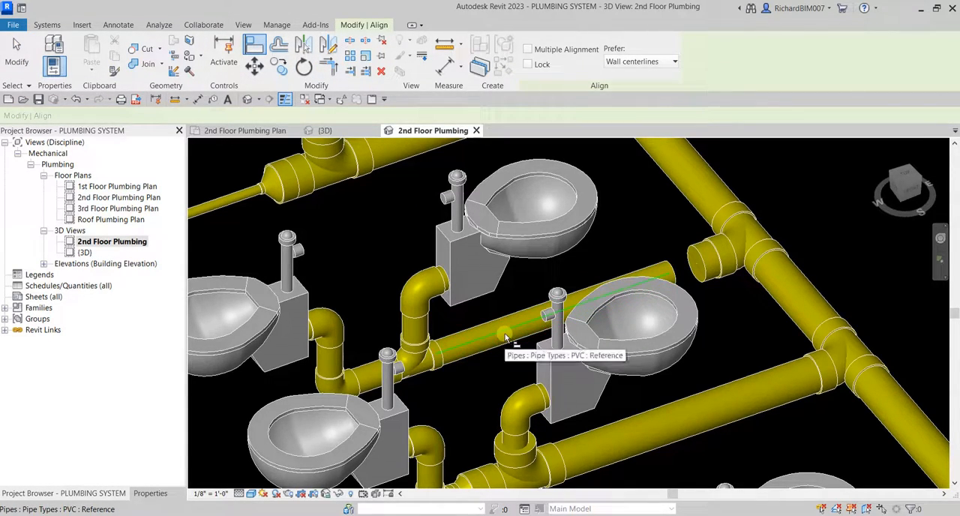
left_click(505, 339)
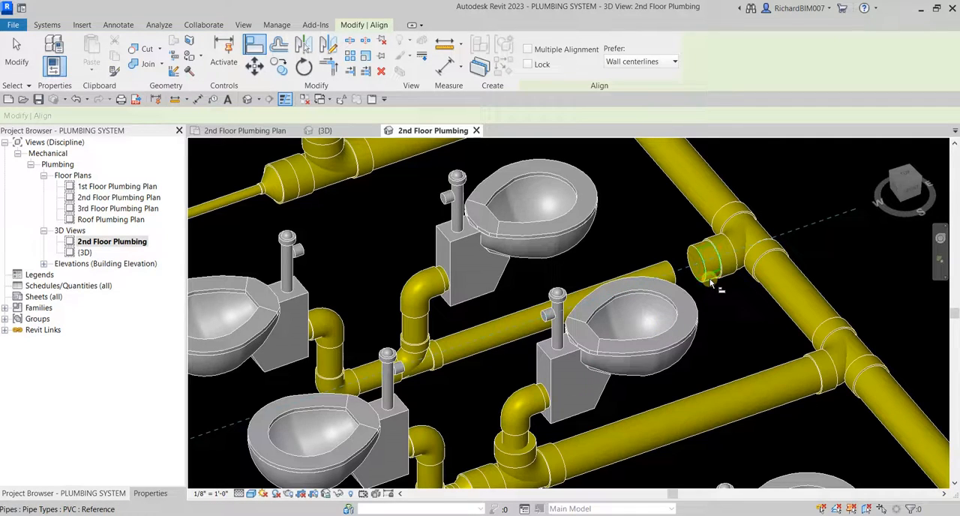
key("Escape")
key("Escape")
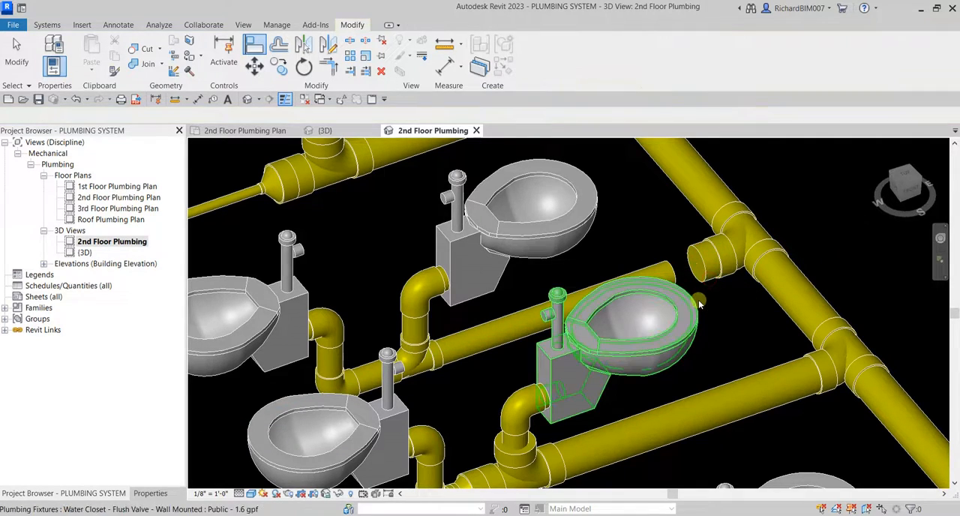
Extend the new 4" pipe to connect to the 6" stub with a reducer.
left_click(684, 272)
left_click_drag(673, 271, 699, 265)
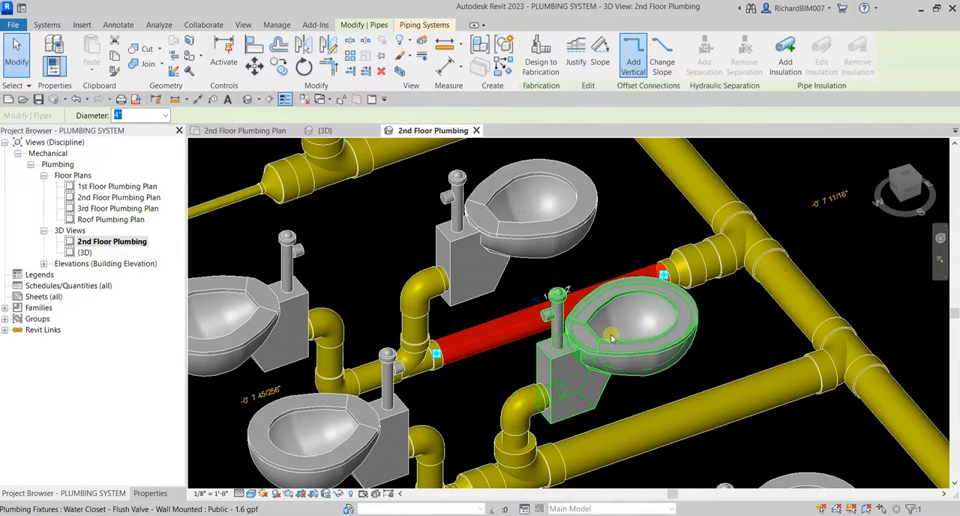
key("Escape")
Nudge the reducer along the branch from the main pipe to near the toilets' 4" tee.
scroll(667, 315, "down", 2)
left_click(670, 268)
middle_click_drag(768, 283, 681, 309, "shift")
left_click(905, 189)
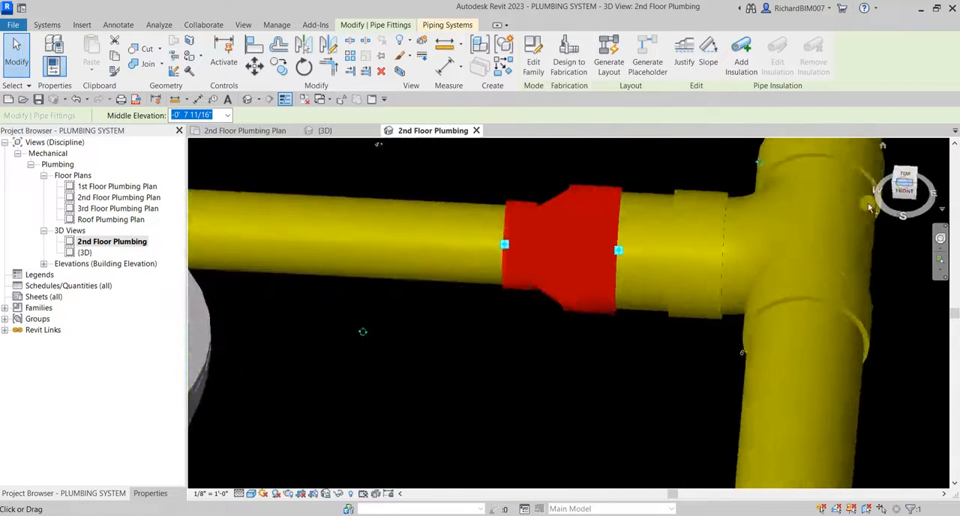
scroll(715, 296, "down", 5)
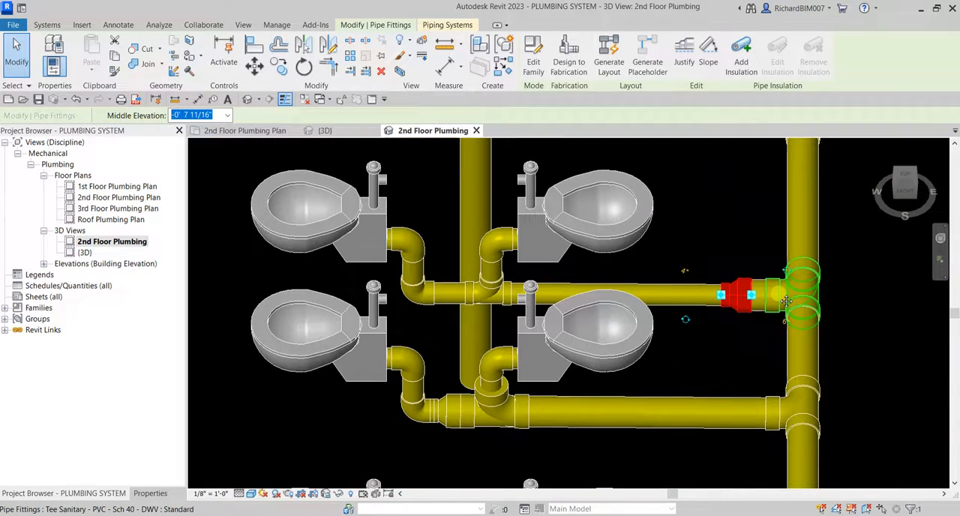
key("Left")
key("Left")
key("Left")
key("Left")
key("Left")
key("Left")
key("Left")
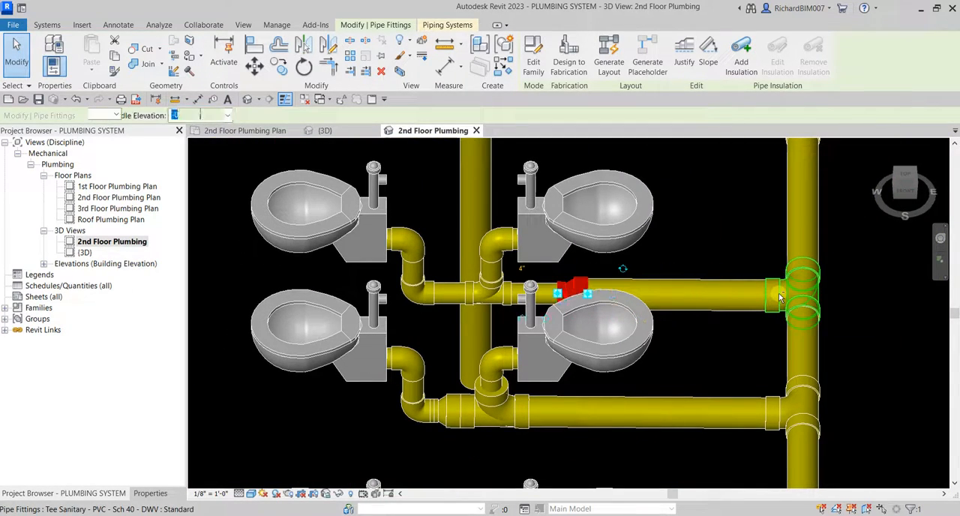
key("Left")
key("Left")
key("Left")
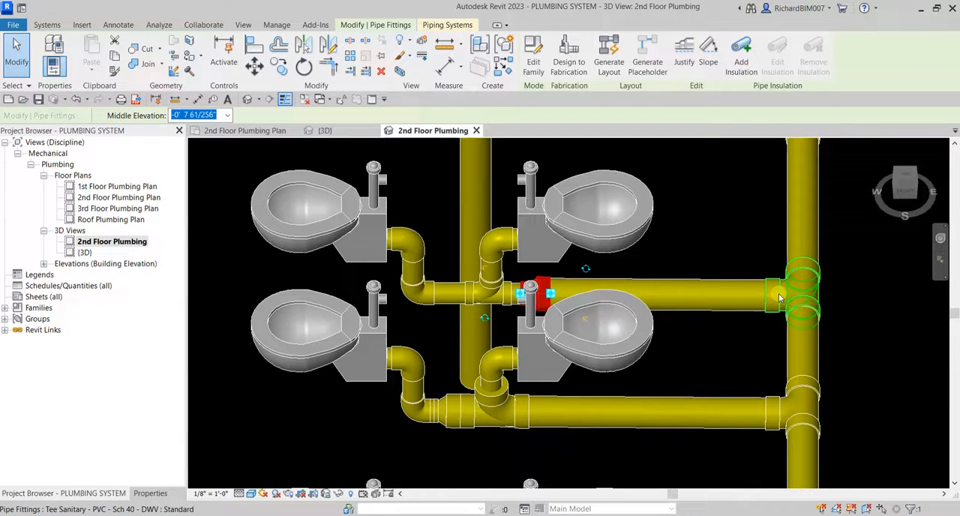
Check the piping connectivity of the rear toilet pair by highlighting and selecting each toilet's connected network.
key("Escape")
middle_click_drag(653, 300, 624, 346, "shift")
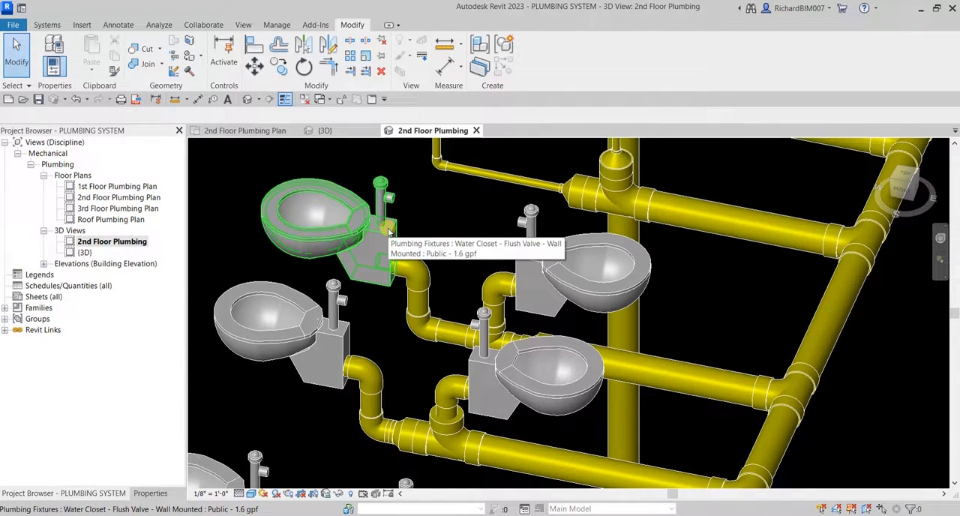
key("Tab")
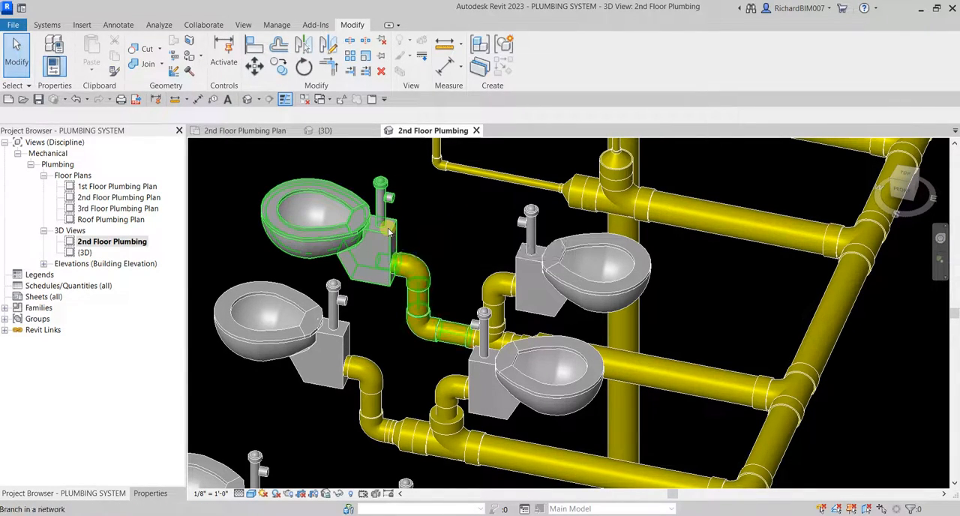
key("Tab")
key("Tab")
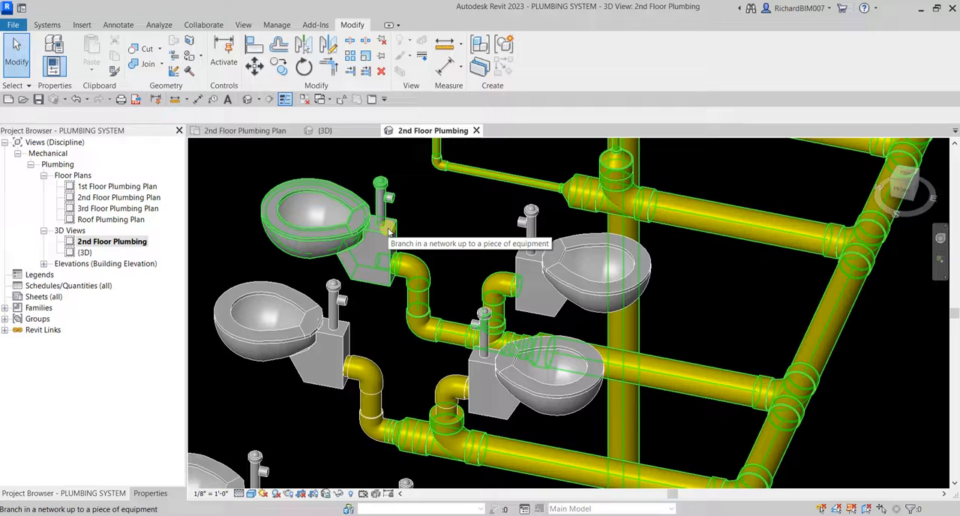
scroll(387, 231, "down", 5)
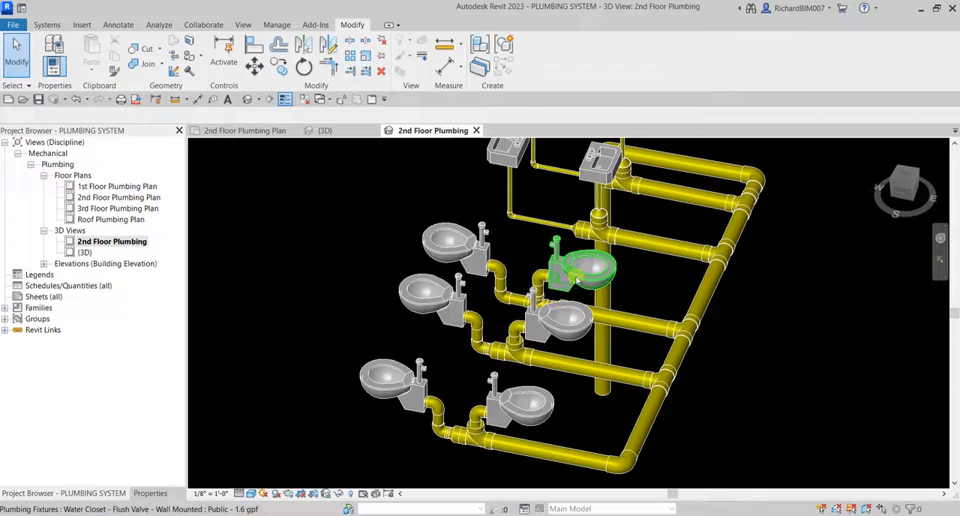
key("Tab")
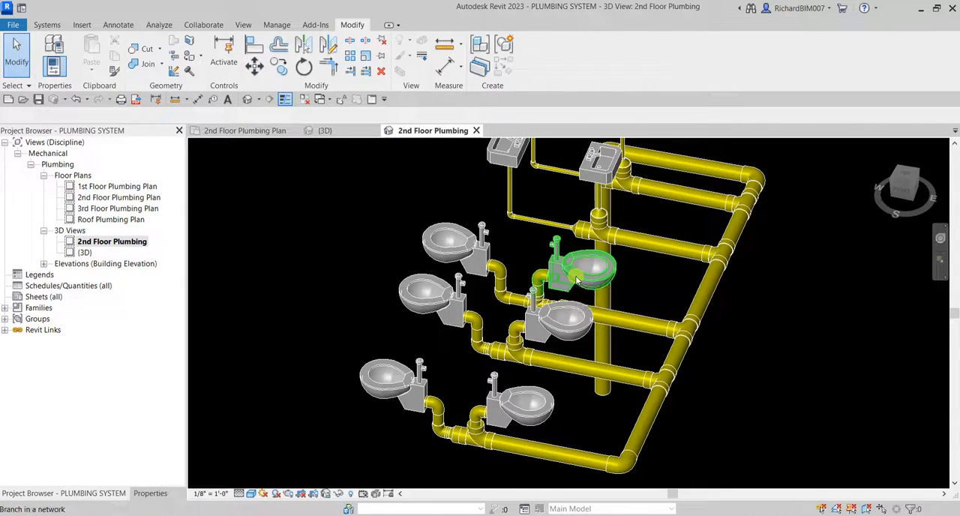
key("Tab")
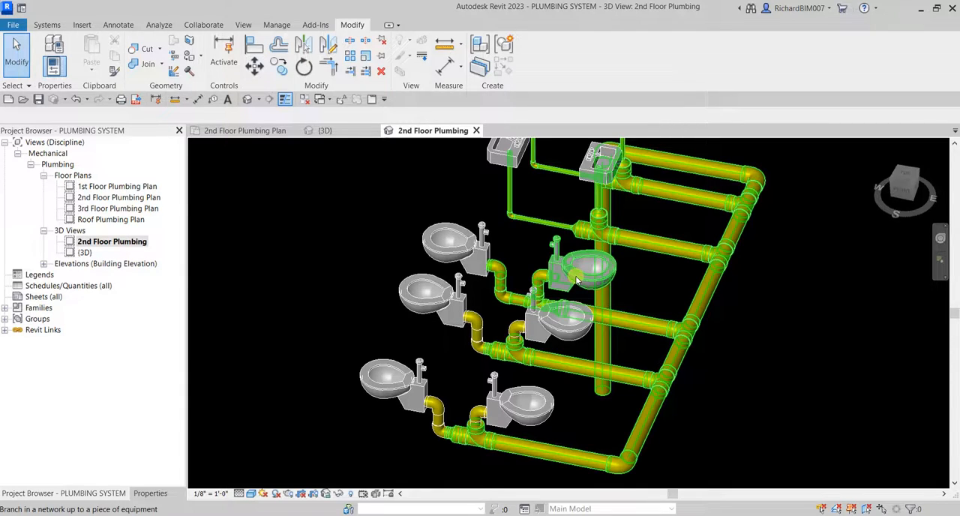
left_click(576, 281)
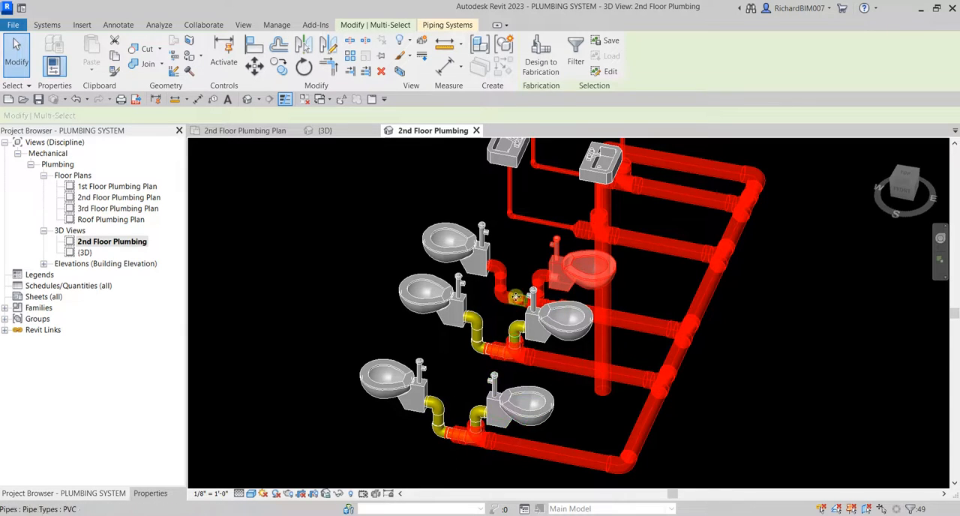
key("Escape")
Delete the oversized sanitary tee and the leftover reducer between the middle pair of toilets.
scroll(507, 306, "up", 5)
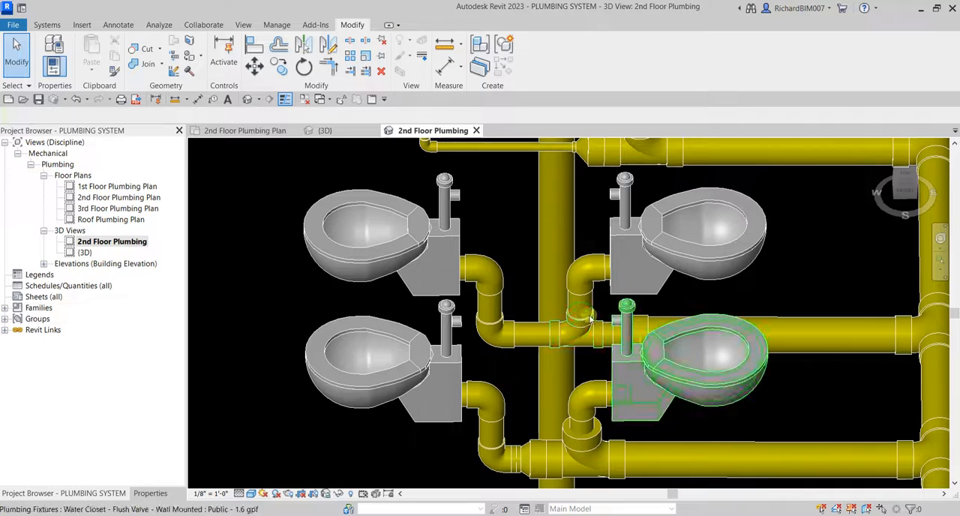
middle_click_drag(578, 330, 595, 343, "shift")
scroll(595, 343, "up", 2)
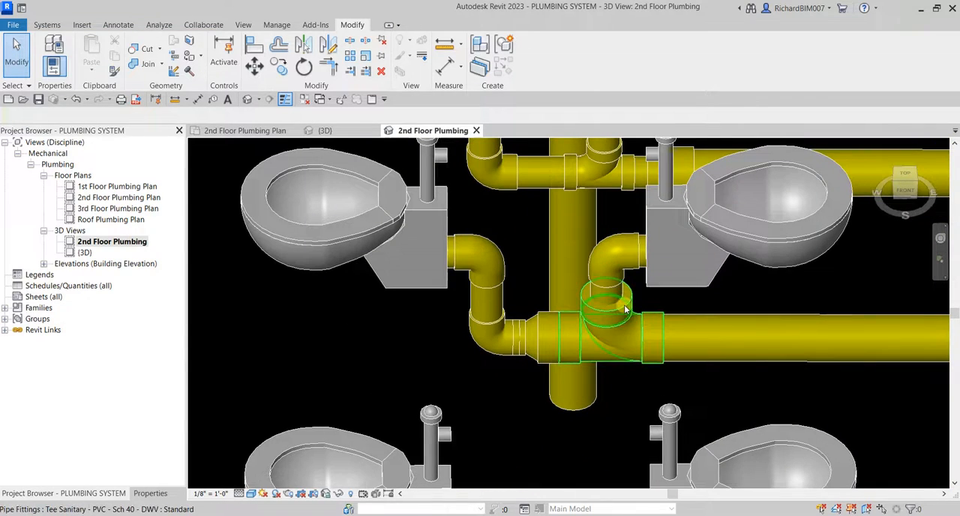
left_click(647, 323)
key("Delete")
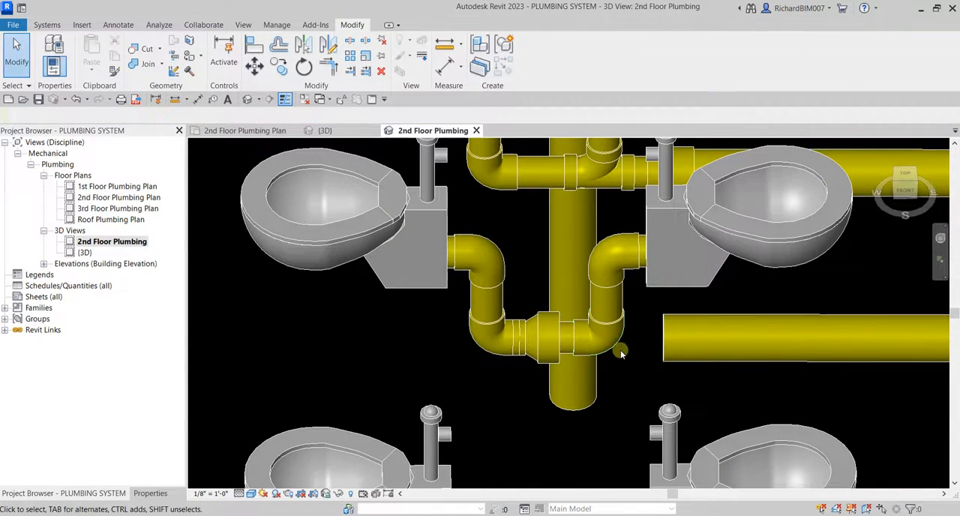
left_click(546, 364)
key("Delete")
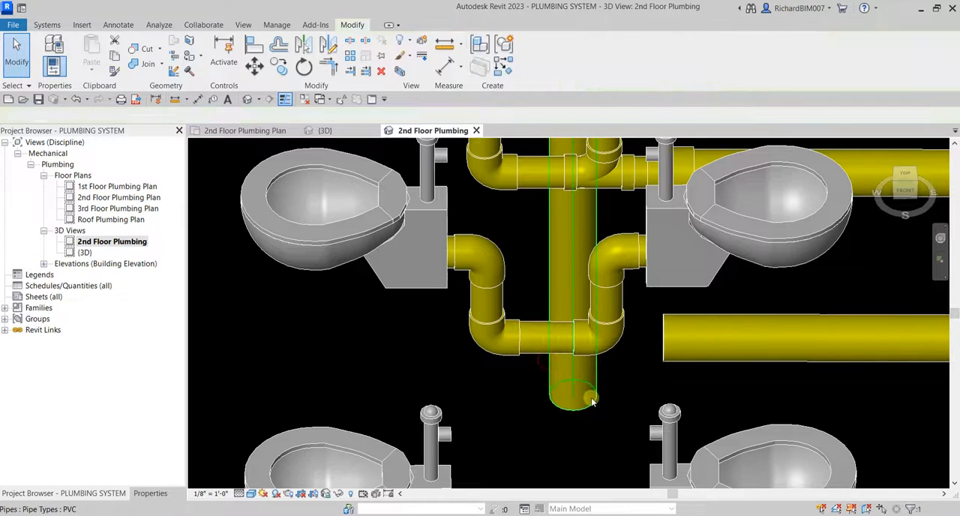
Convert the 4" elbow below the middle pair's east toilet into a tee opening toward the 6" branch.
key("Tab")
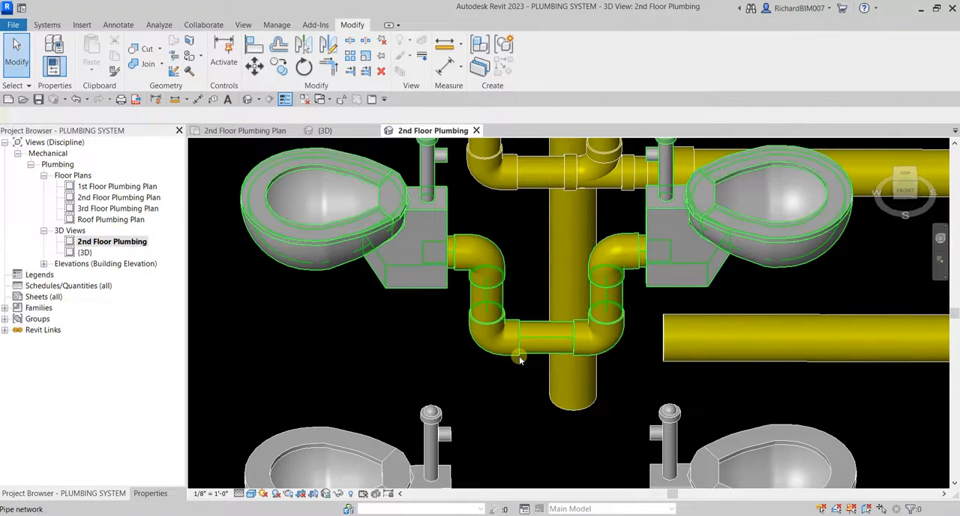
middle_click_drag(640, 357, 578, 328)
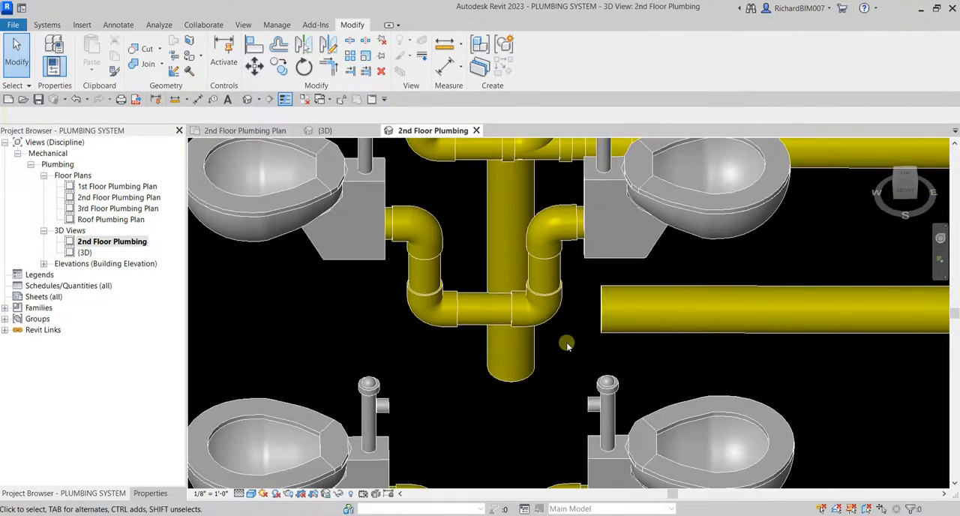
left_click(547, 325)
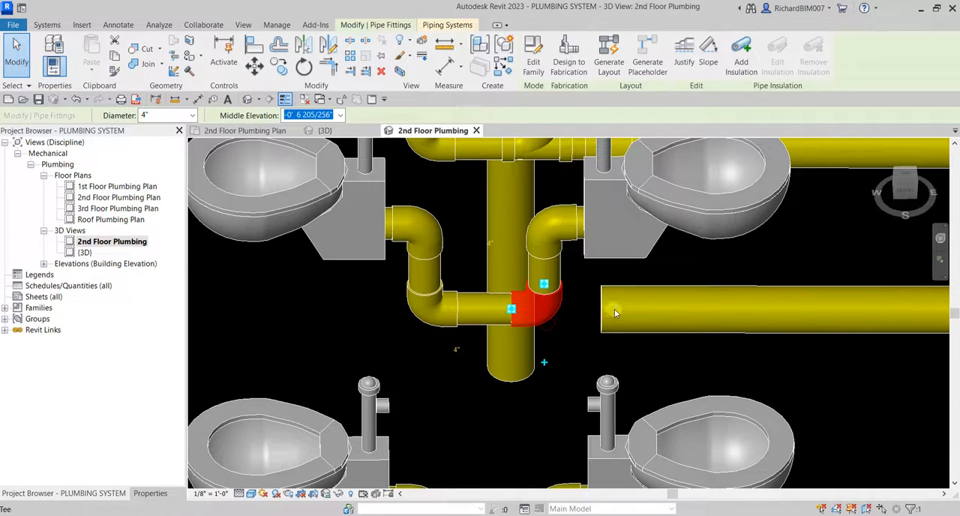
left_click(615, 309)
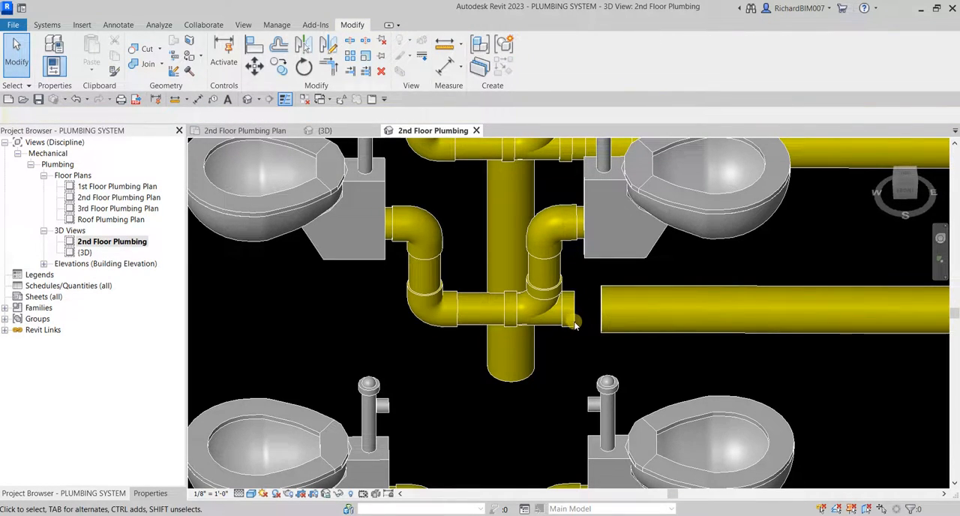
Draw a 4" pipe from the middle pair's tee outlet into the 6" branch, sloping down at 1/8" / 12".
left_click(576, 325)
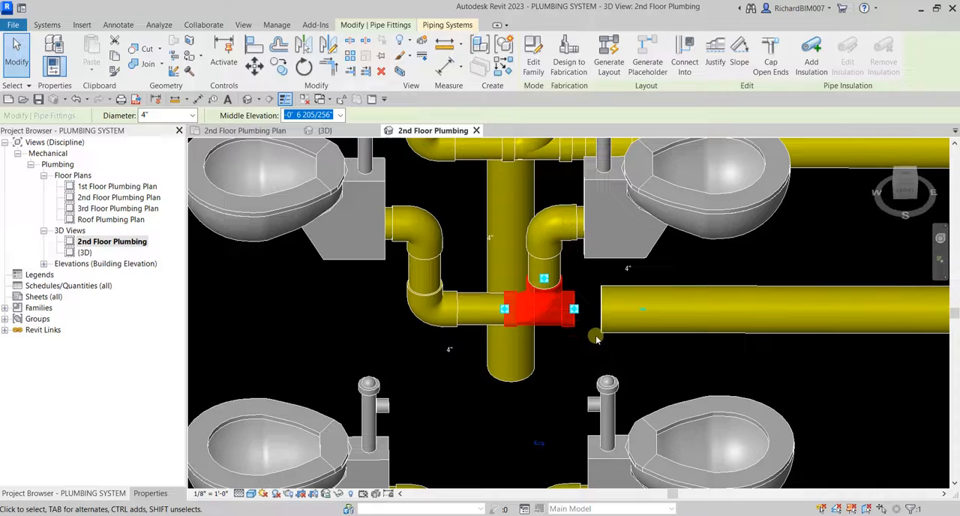
right_click(576, 310)
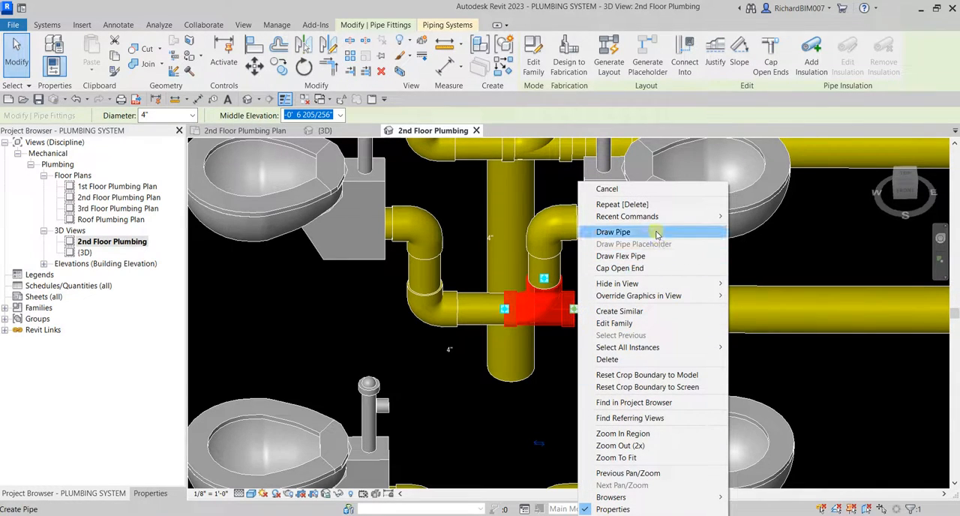
left_click(613, 232)
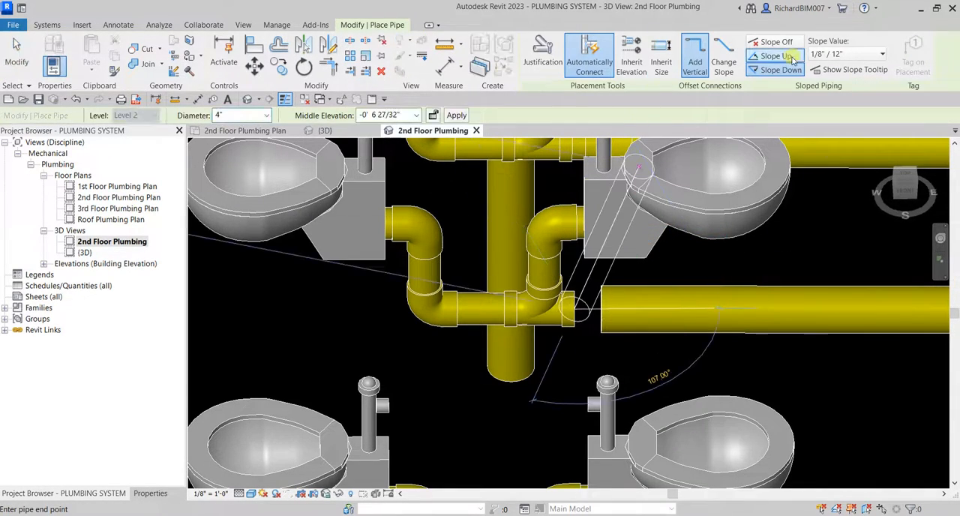
left_click(726, 331)
key("Escape")
key("Escape")
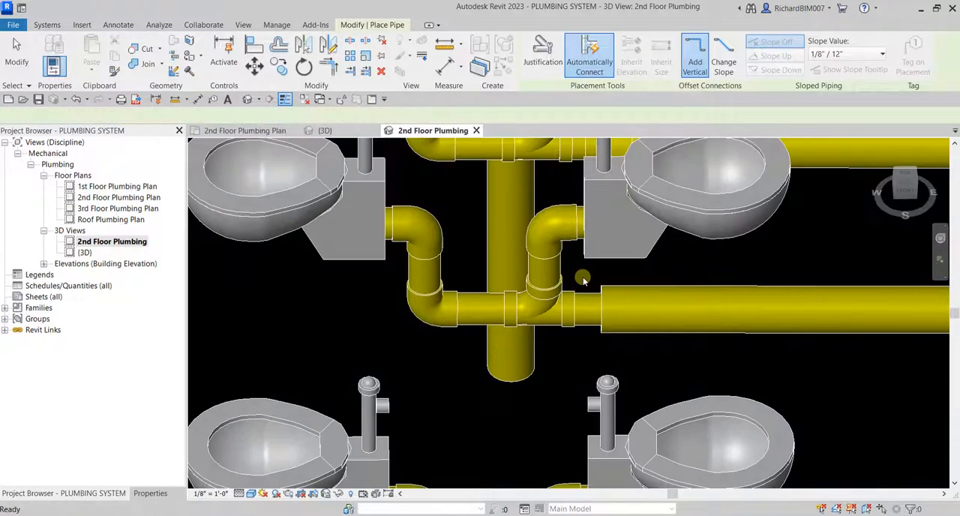
Try to flip the direction of the 4" sanitary tee at the rear toilet pair.
middle_click_drag(582, 330, 604, 331, "shift")
scroll(560, 308, "up", 2)
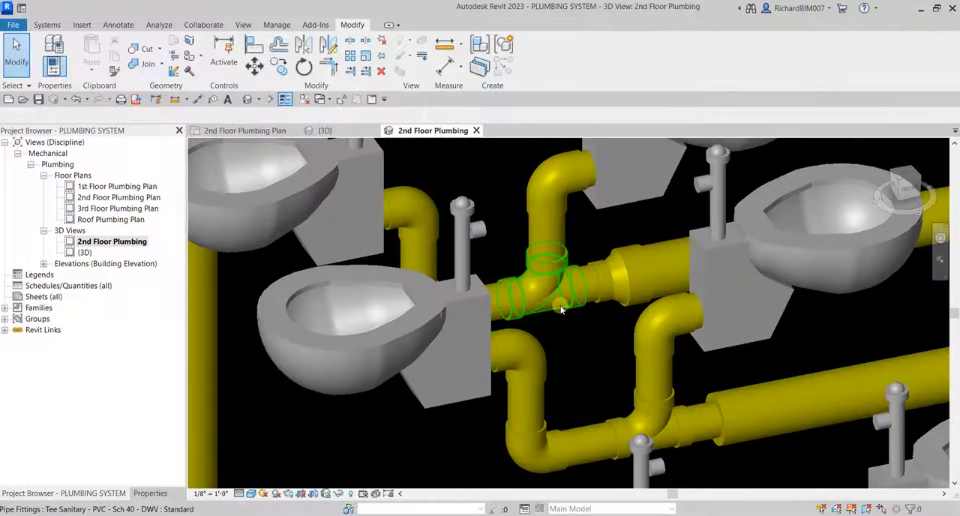
left_click(558, 304)
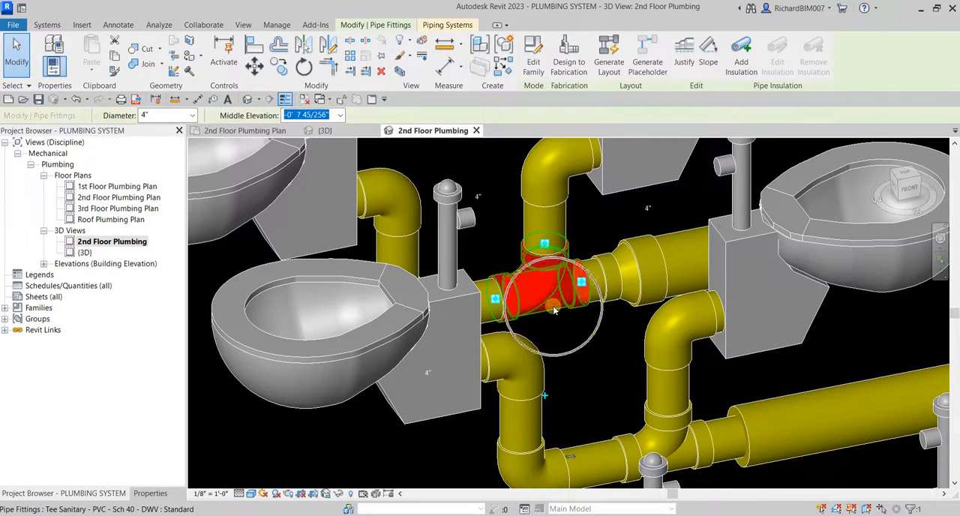
left_click(574, 457)
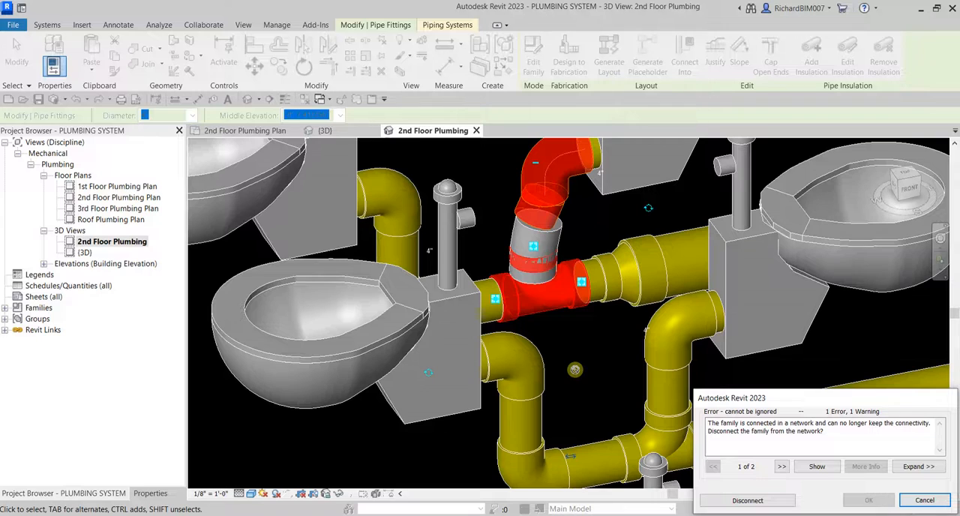
left_click(923, 500)
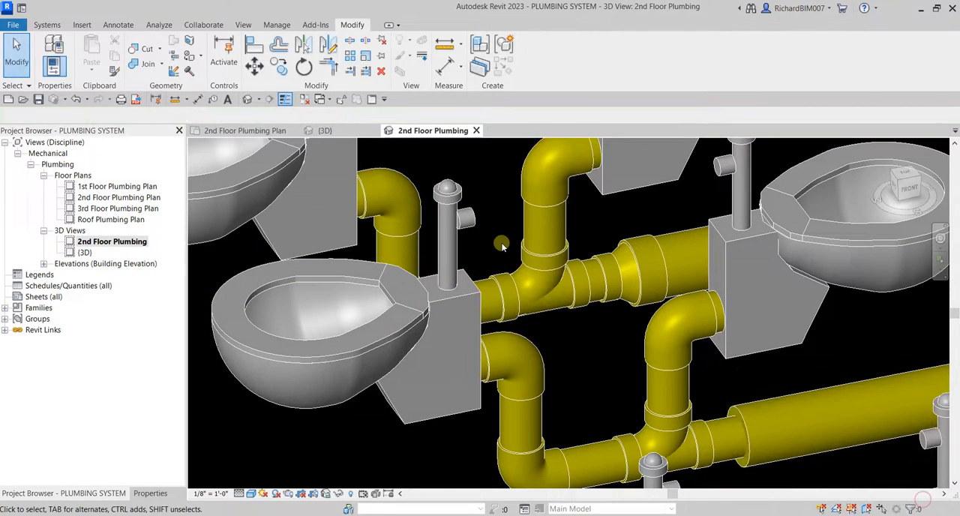
Pull the middle 6" branch pipe back past the new 4" pipe and join the two ends with a reducer.
middle_click_drag(559, 315, 534, 240, "shift")
scroll(592, 353, "down", 3)
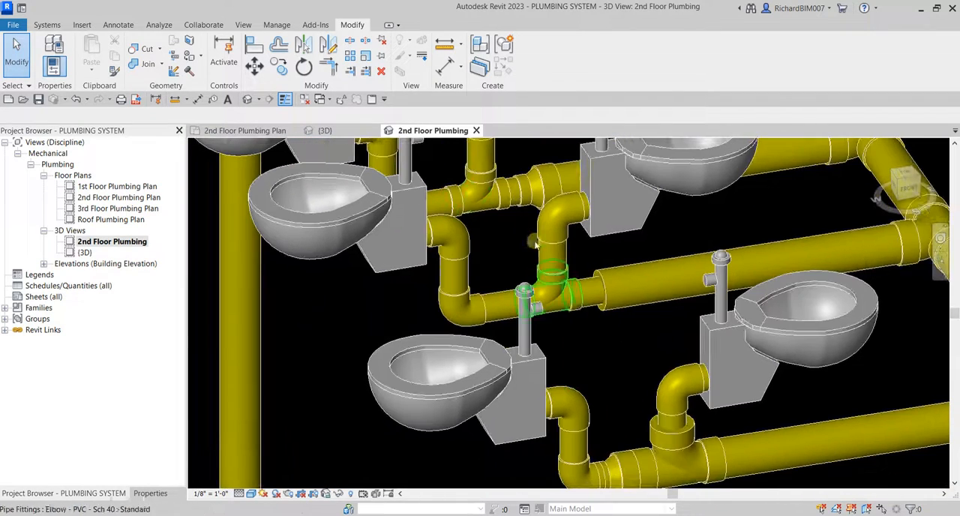
scroll(593, 334, "up", 2)
middle_click_drag(597, 334, 579, 365)
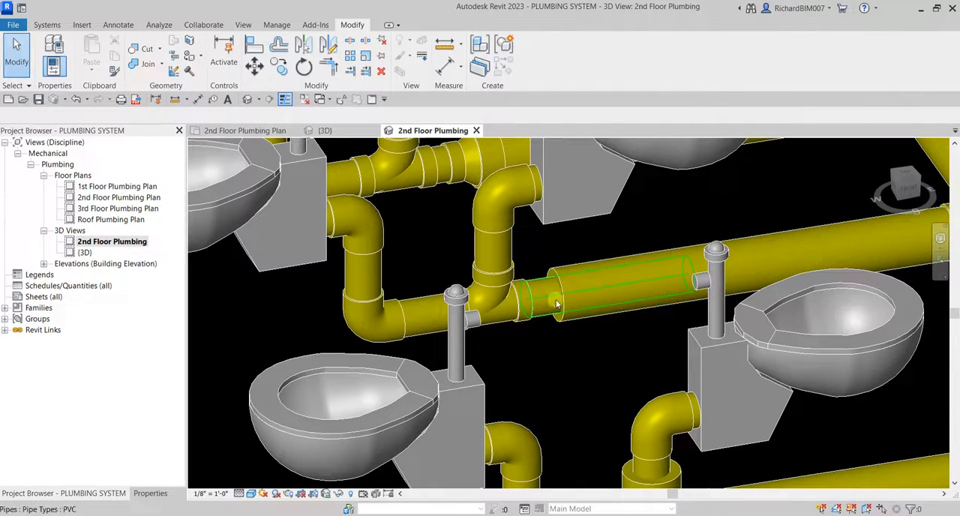
left_click(576, 311)
left_click_drag(558, 294, 680, 278)
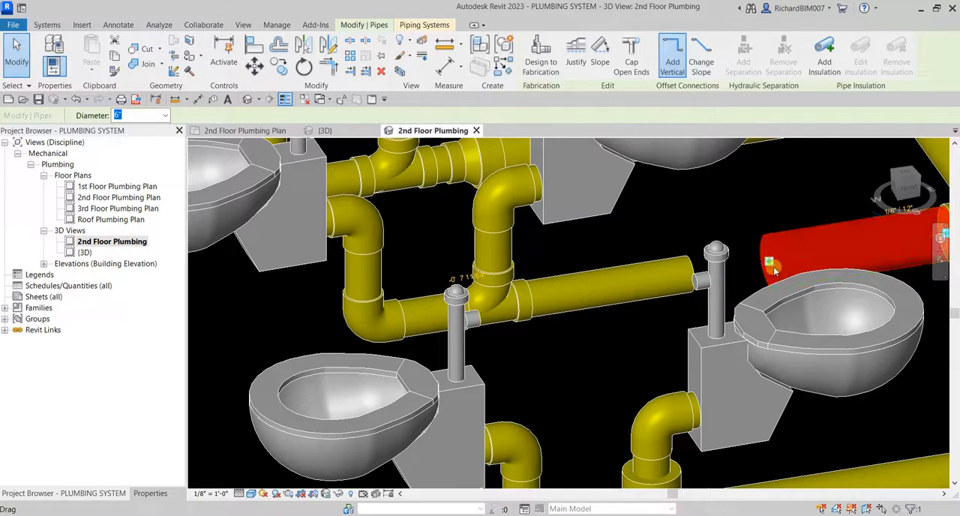
left_click_drag(771, 262, 689, 275)
middle_click_drag(689, 275, 664, 276, "shift")
Nudge the middle branch's reducer up to the toilets' 4" tee and check the 6" pipe's slope.
left_click(665, 274)
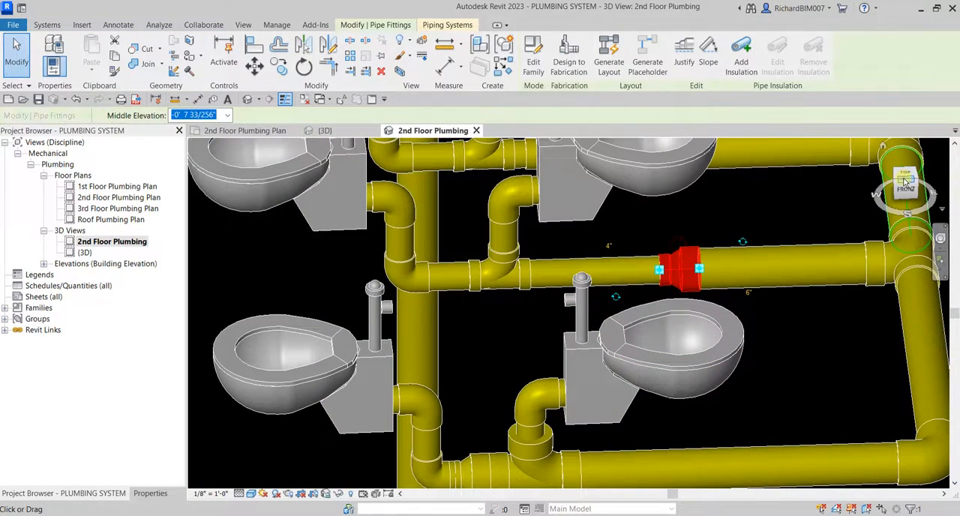
scroll(660, 288, "up", 4)
scroll(692, 316, "down", 5)
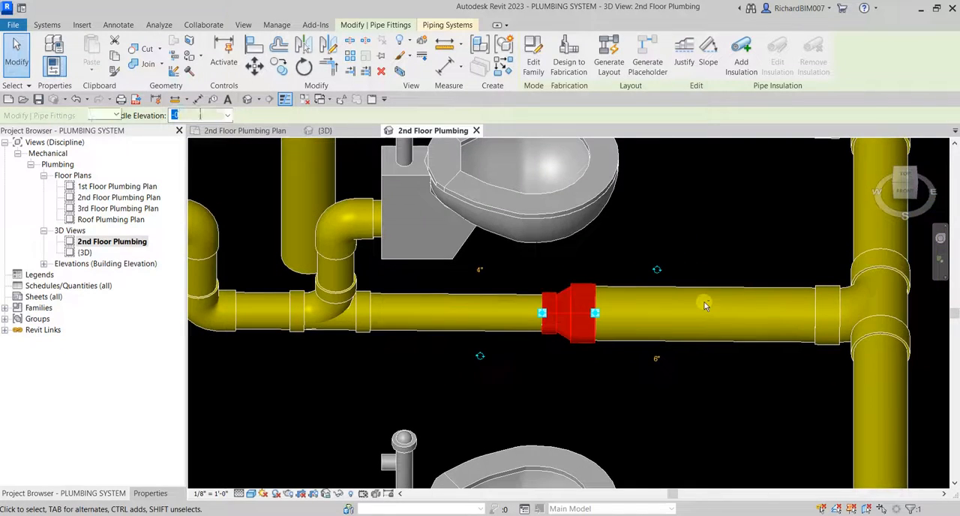
key("Left")
key("Left")
key("Left")
key("Left")
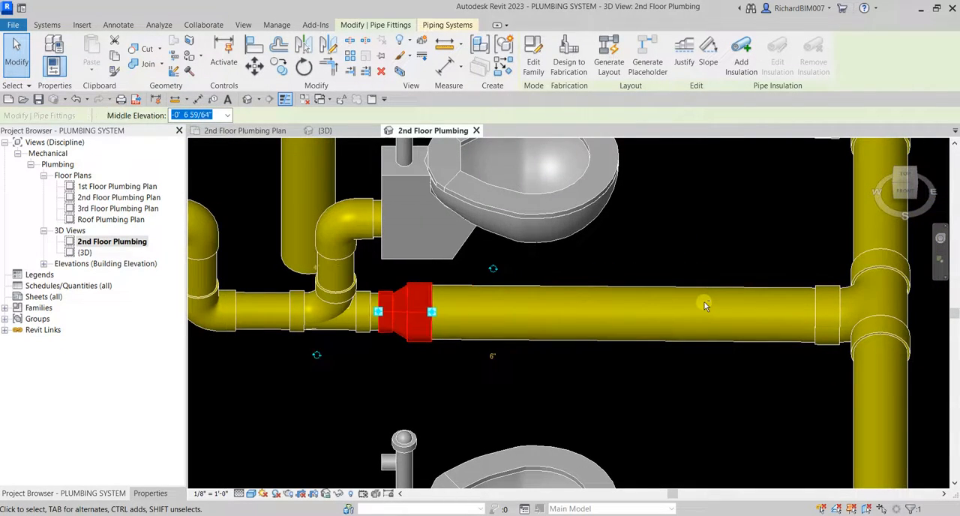
key("Escape")
scroll(633, 319, "down", 5)
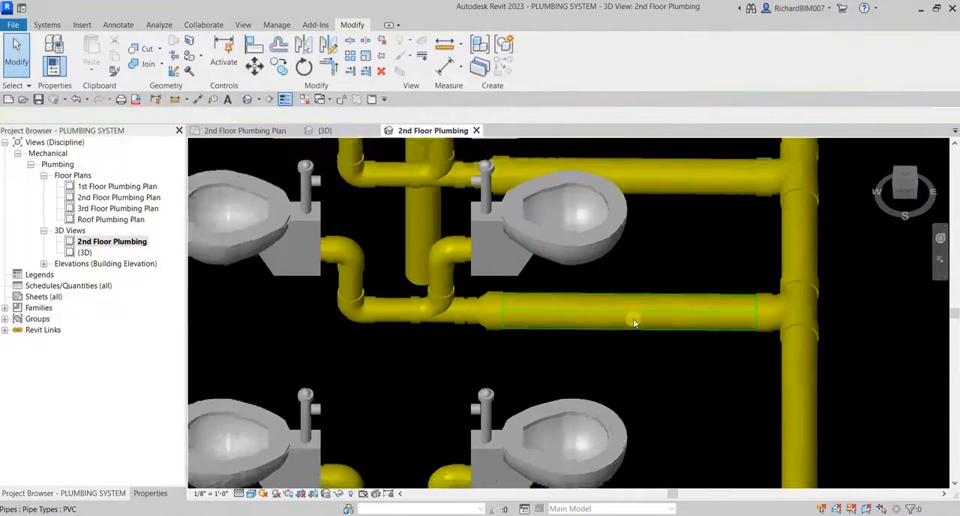
middle_click_drag(640, 343, 673, 310, "shift")
left_click(681, 306)
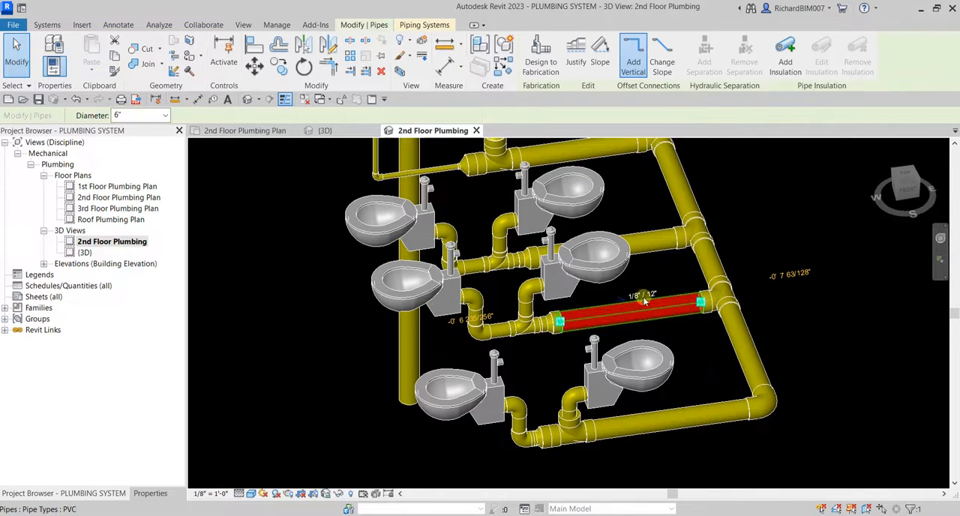
left_click(667, 397)
Delete the front toilet pair's oversized tee and reducer, and convert the elbow into a sanitary tee facing the branch.
scroll(582, 449, "up", 5)
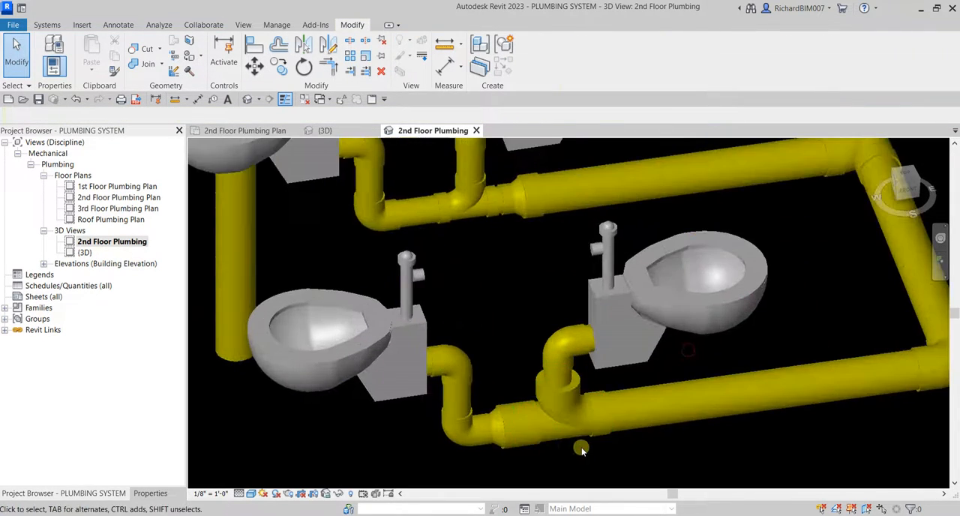
left_click(609, 337)
key("Delete")
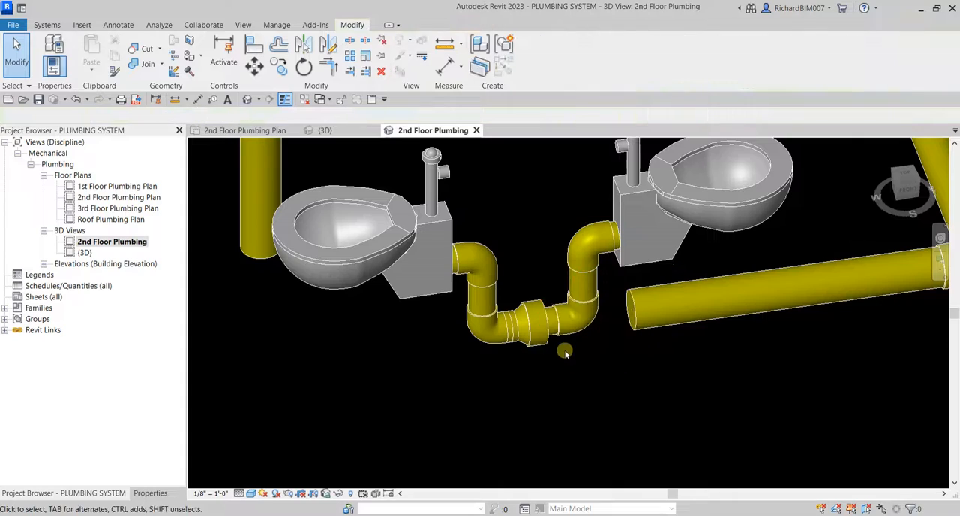
left_click(571, 332)
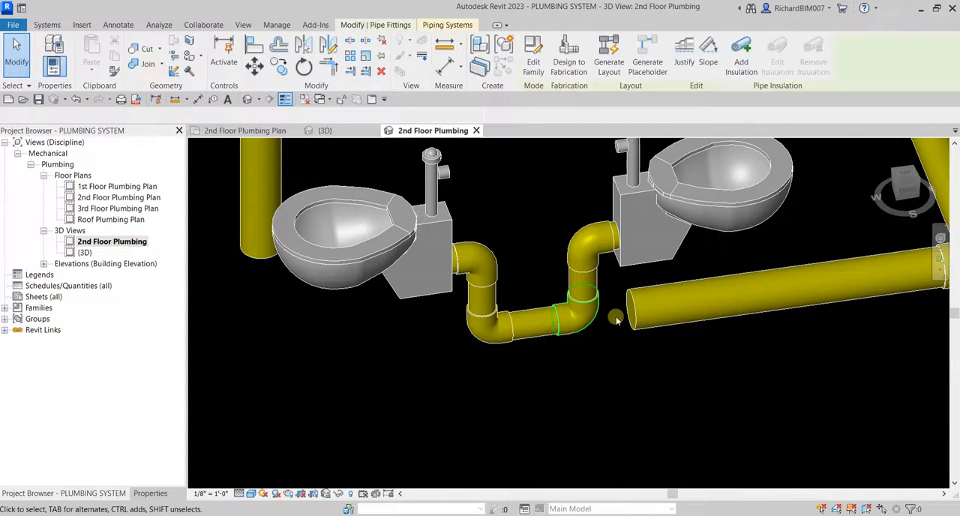
left_click(644, 310)
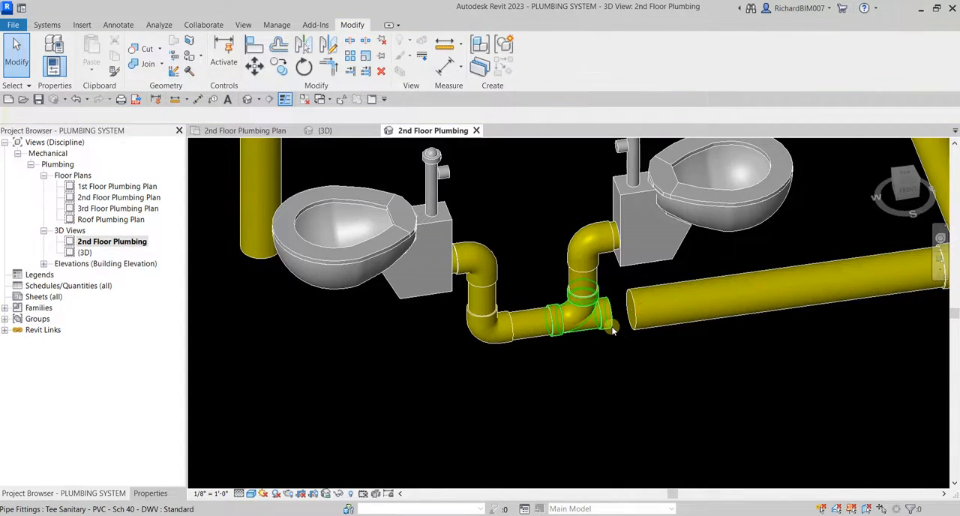
Draw a 4" pipe from the open end of the front toilet pair's tee, overlapping the start of the 6" branch.
left_click(610, 324)
right_click(612, 318)
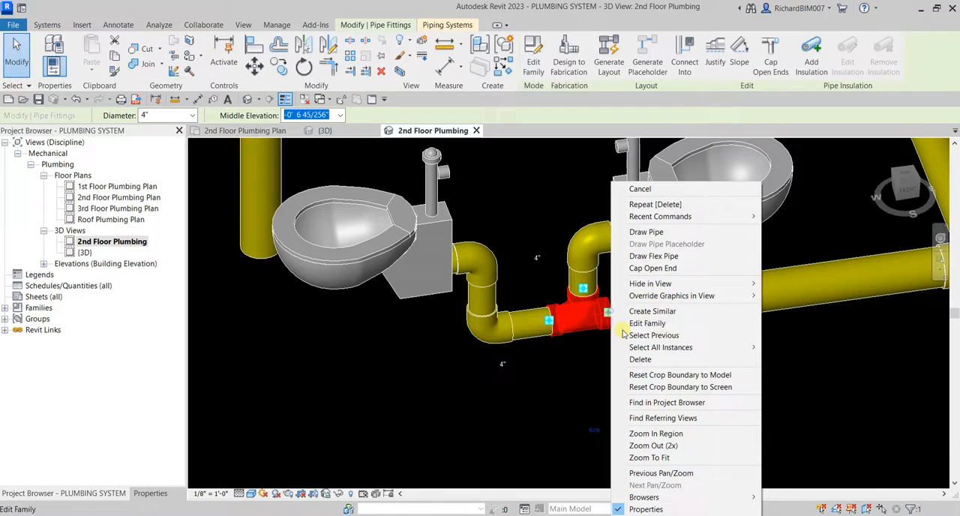
left_click(638, 230)
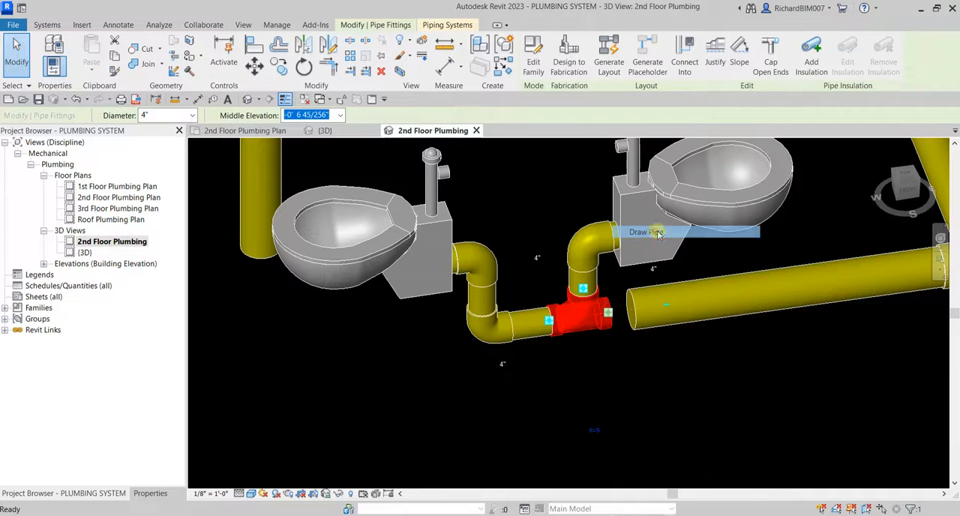
left_click(792, 331)
key("Escape")
key("Escape")
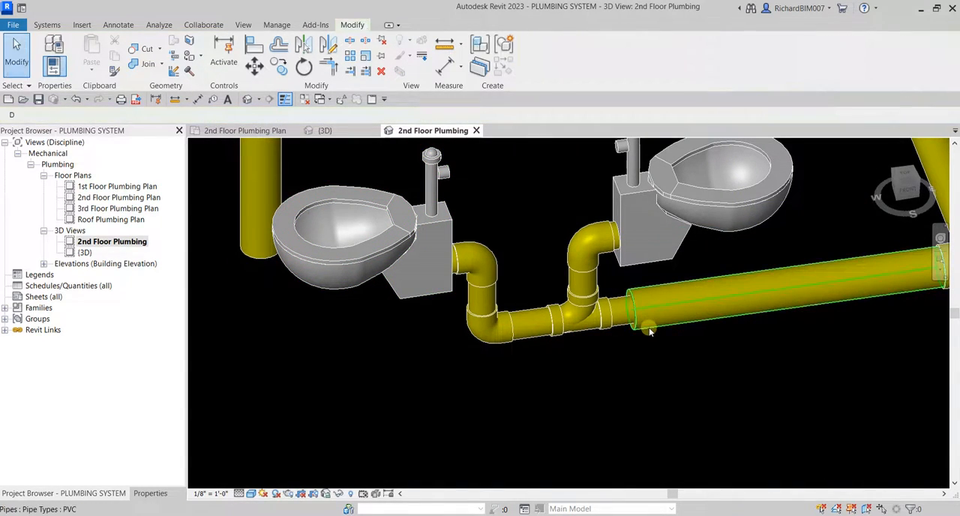
Pull the front 6" branch pipe back to the end of the new 4" pipe and join them with a reducer.
left_click(647, 330)
left_click_drag(634, 312, 781, 289)
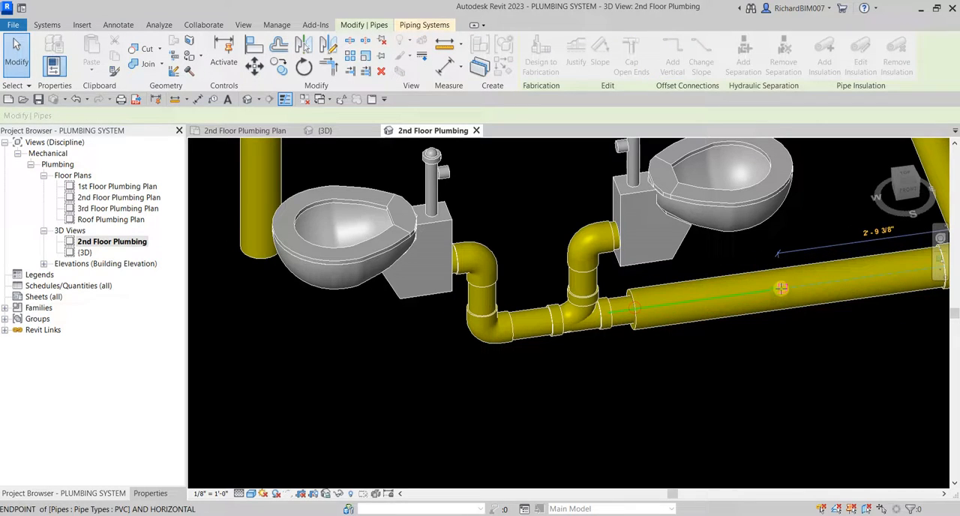
left_click_drag(748, 361, 748, 362)
Nudge the front branch's reducer along the pipe until it sits close to the toilets' 4" tee.
left_click(801, 285)
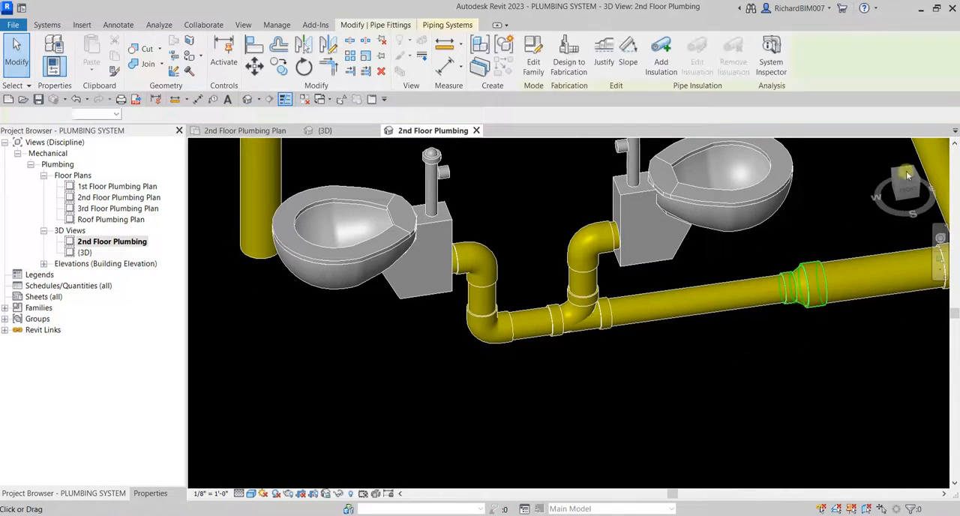
left_click(908, 183)
scroll(648, 337, "down", 5)
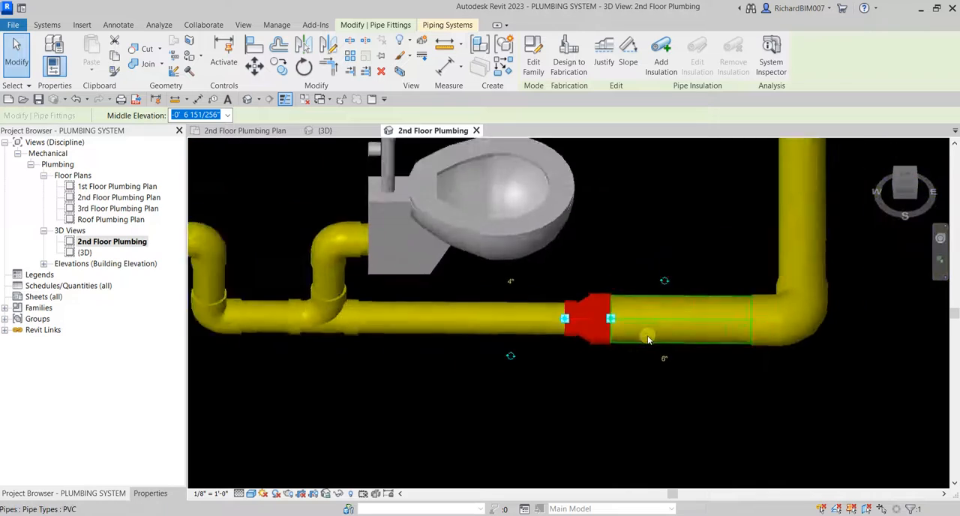
key("Left")
key("Left")
key("Left")
key("Left")
key("Left")
key("Left")
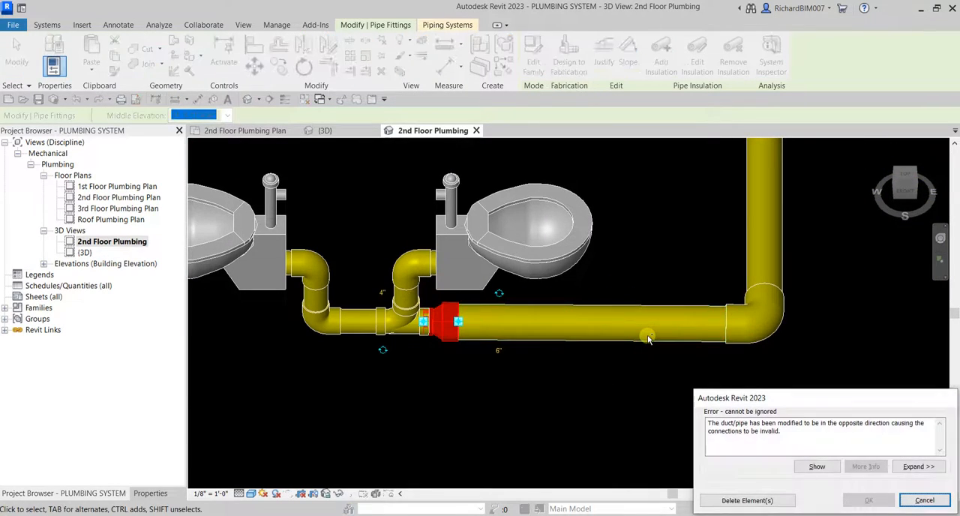
key("Escape")
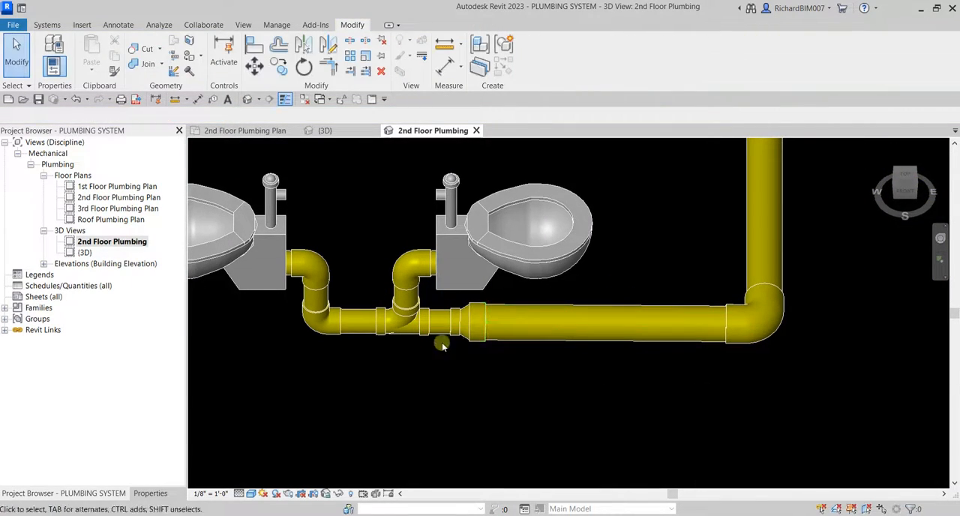
left_click(473, 336)
key("Left")
key("Left")
key("Left")
key("Left")
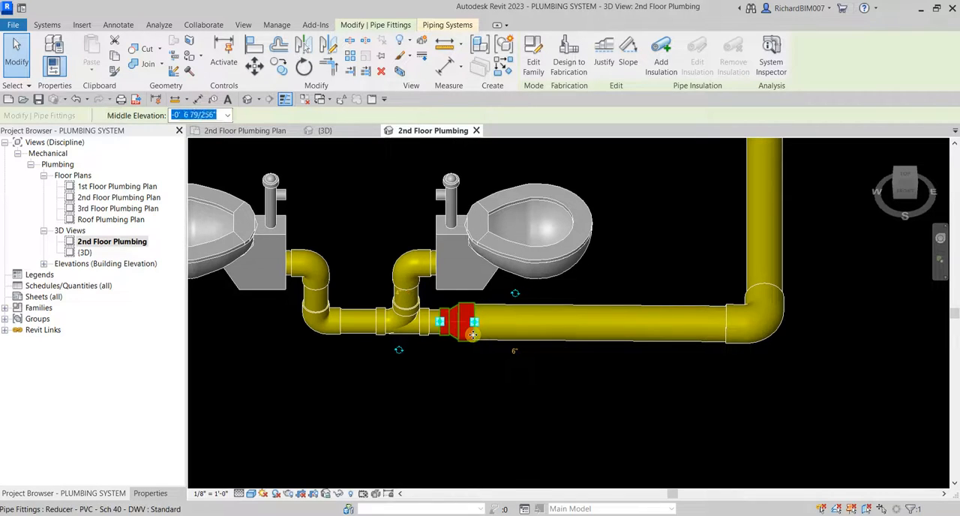
key("Escape")
Check the connectivity of the whole sanitary network by selecting it progressively from the left toilet of the rear pair.
scroll(514, 353, "down", 4)
middle_click_drag(514, 353, 570, 342, "shift")
scroll(582, 304, "up", 4)
scroll(580, 311, "down", 2)
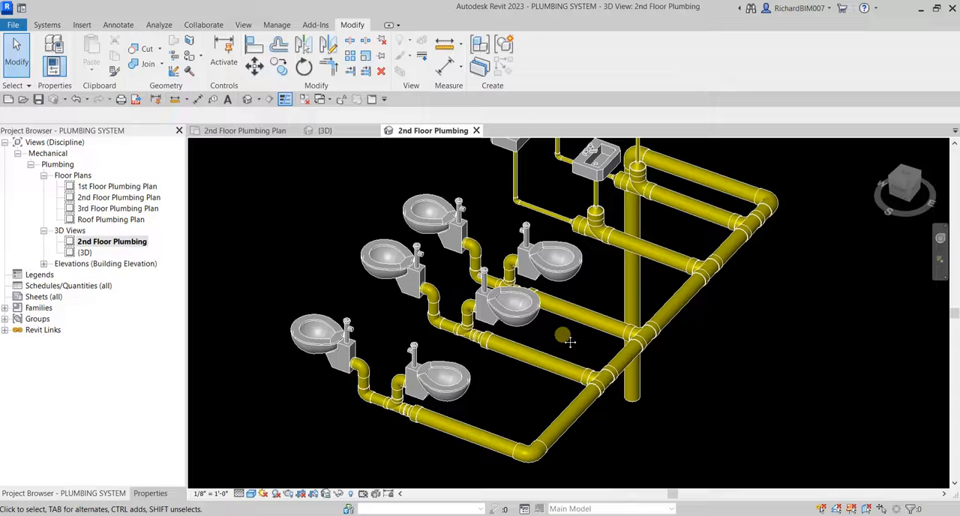
scroll(582, 298, "down", 2)
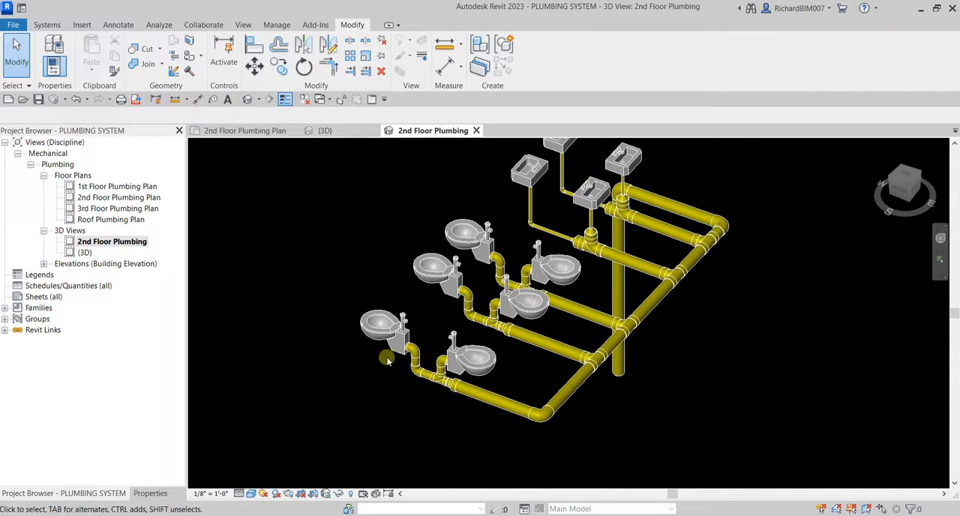
scroll(518, 233, "up", 3)
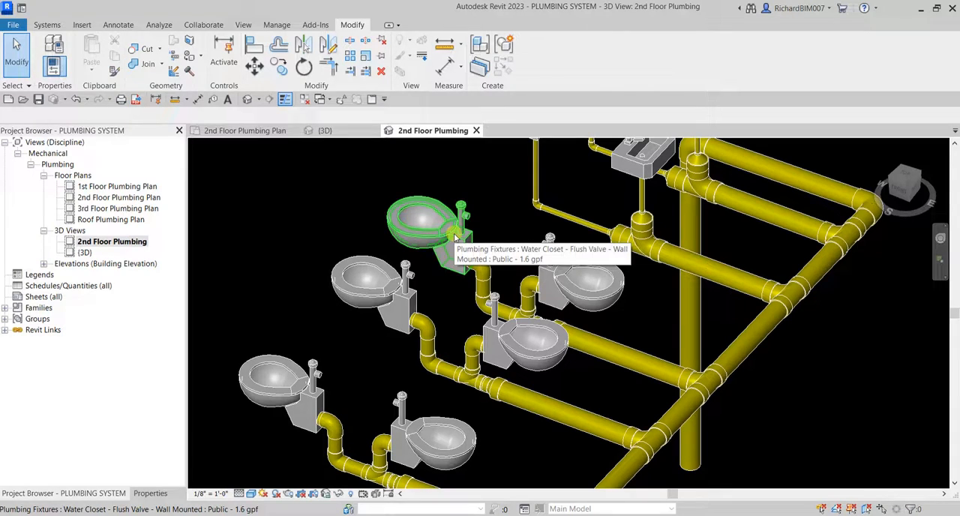
key("Tab")
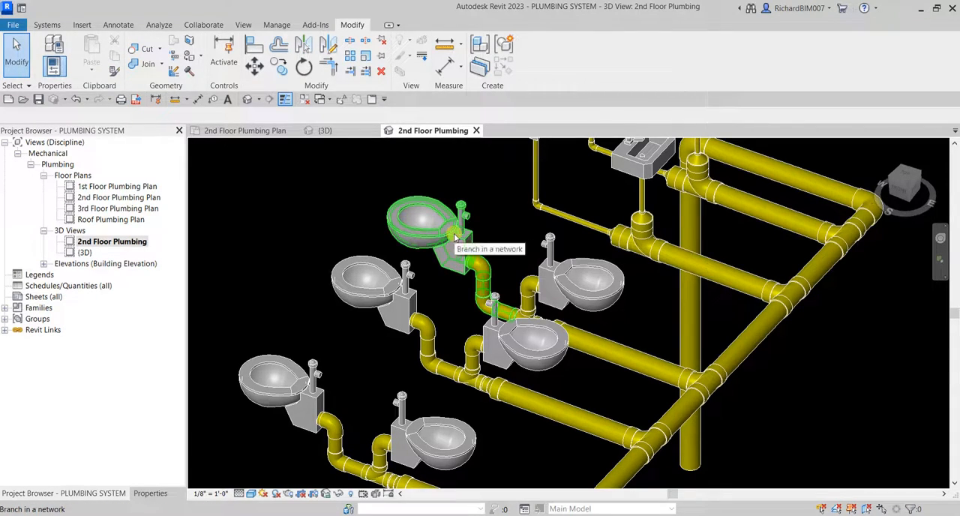
key("Tab")
key("Tab")
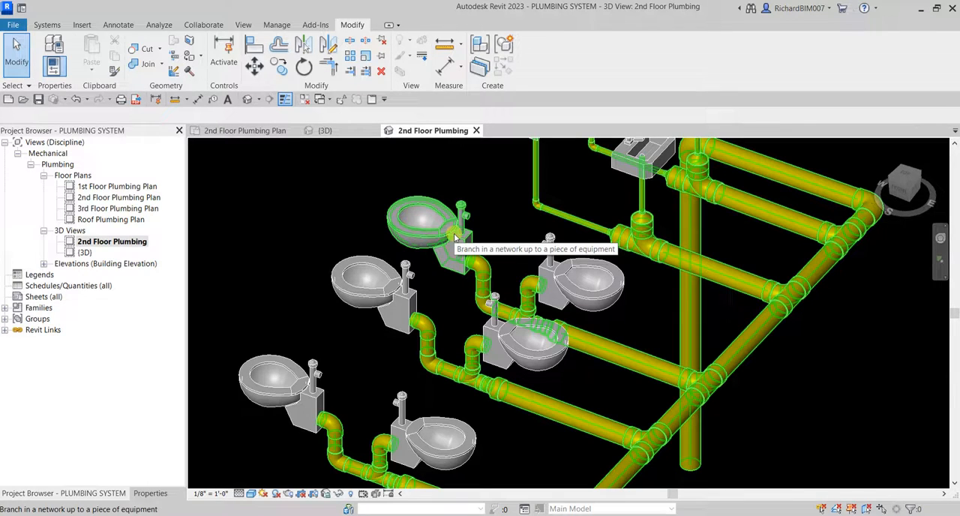
key("Tab")
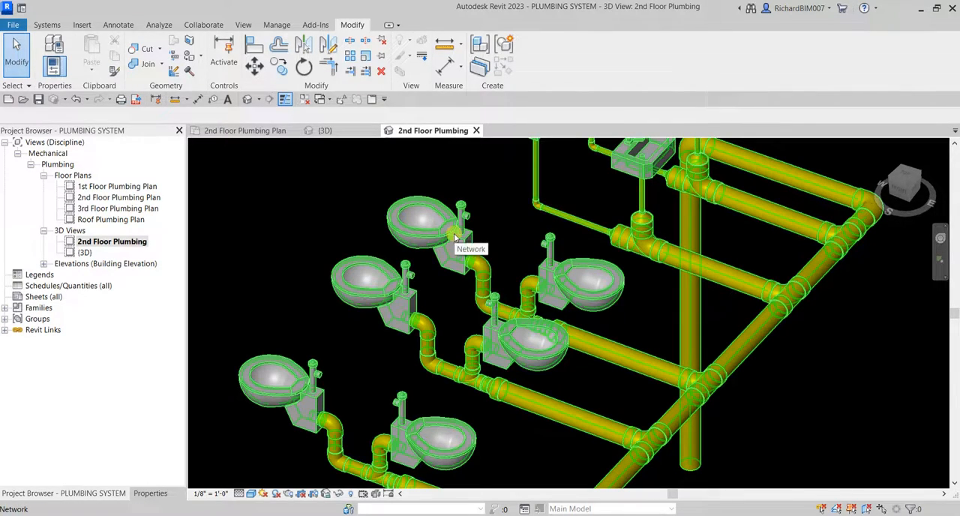
left_click(454, 237)
left_click(531, 422)
Check that the front pair's left toilet is connected by selecting the full network from it.
middle_click_drag(531, 422, 646, 330)
key("Tab")
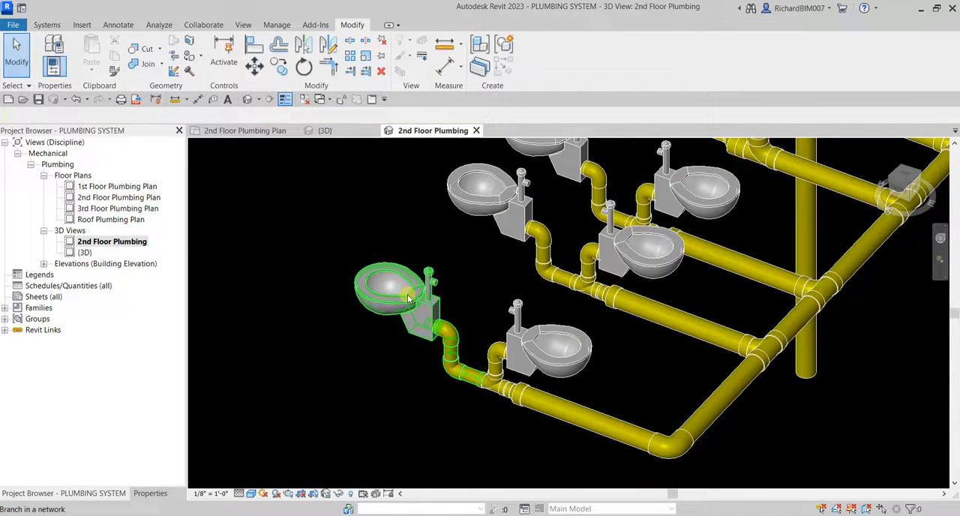
key("Tab")
key("Tab")
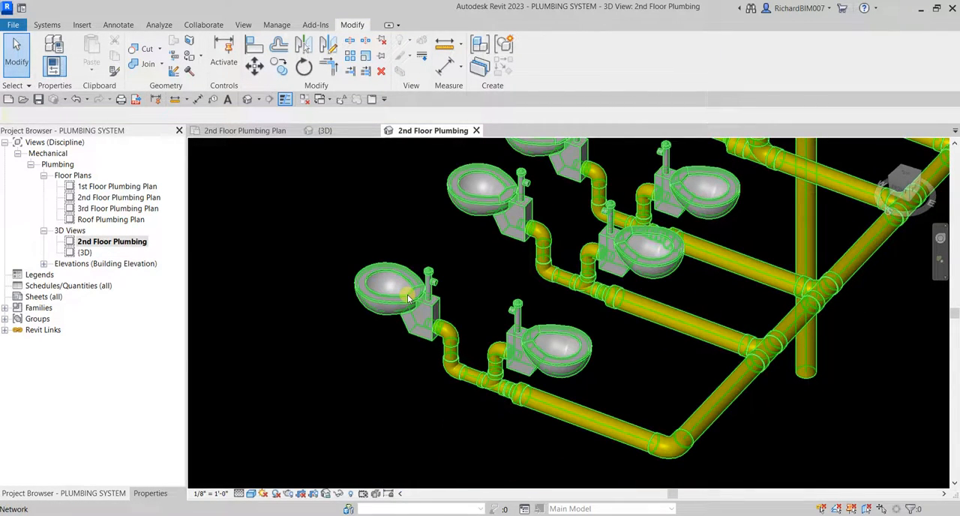
left_click(408, 294)
left_click(482, 275)
Check the middle pair's left toilet by selecting its branch up to the connected equipment, then clear the selection.
middle_click_drag(482, 274, 450, 328)
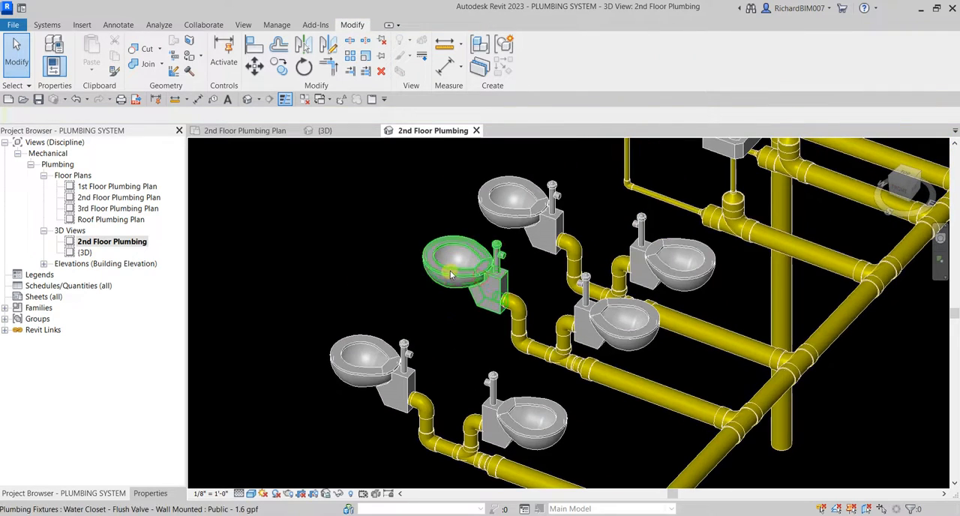
key("Tab")
key("Tab")
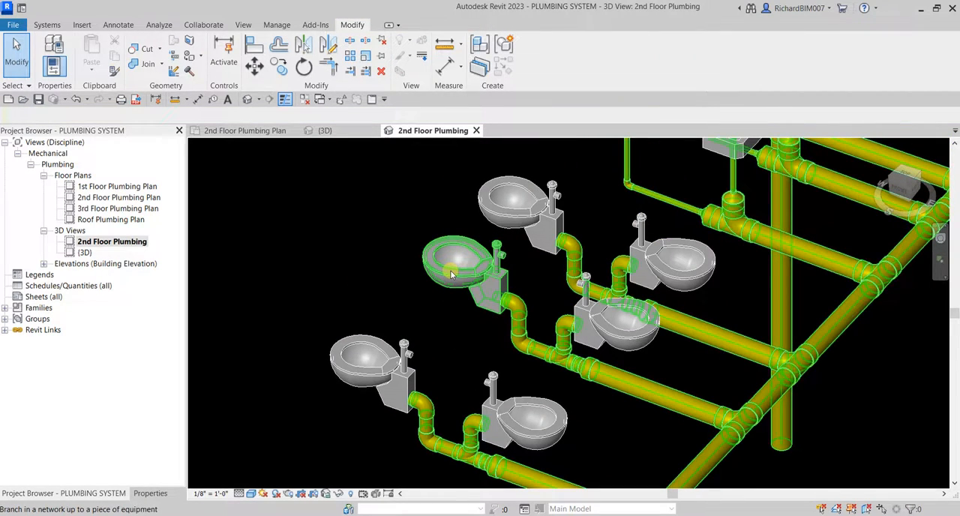
left_click(450, 274)
scroll(623, 322, "down", 3)
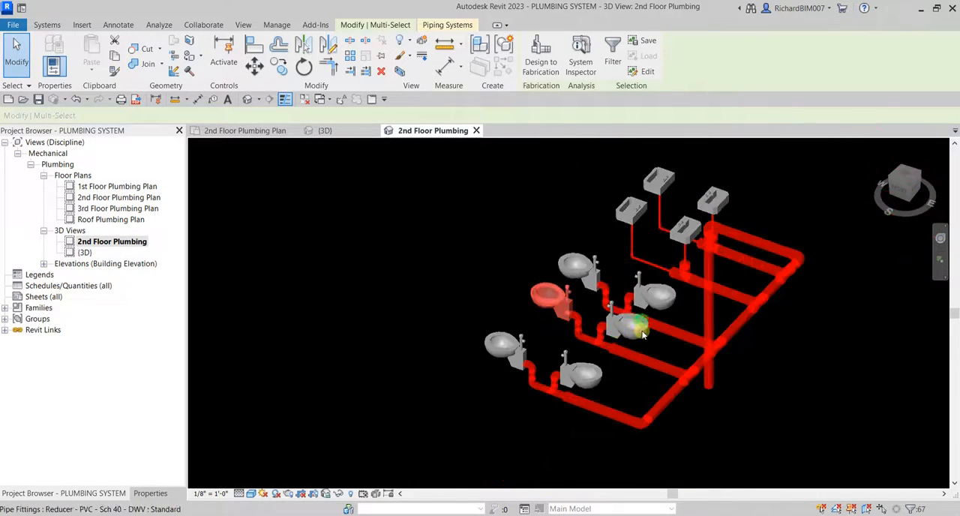
left_click(765, 386)
middle_click_drag(766, 387, 690, 364, "shift")
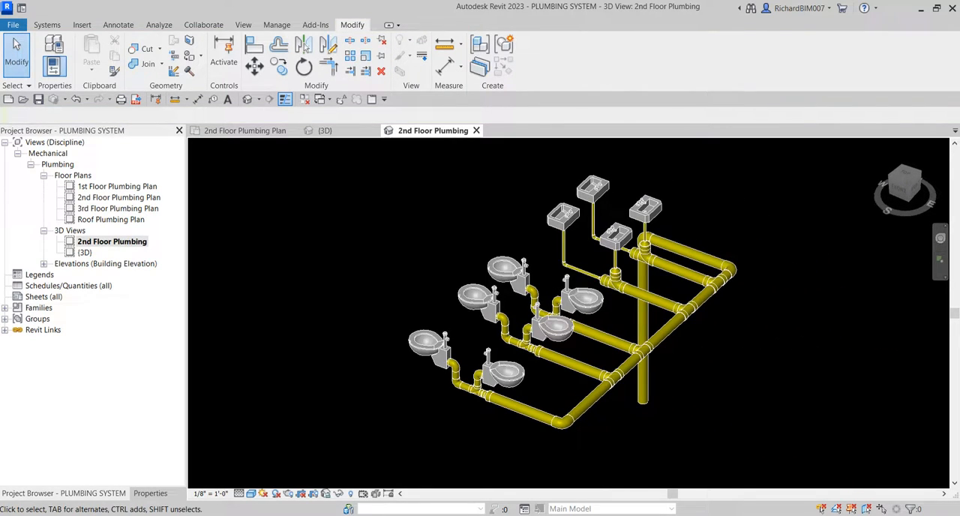
Switch to the 2nd Floor Plumbing Plan view.
left_click(250, 133)
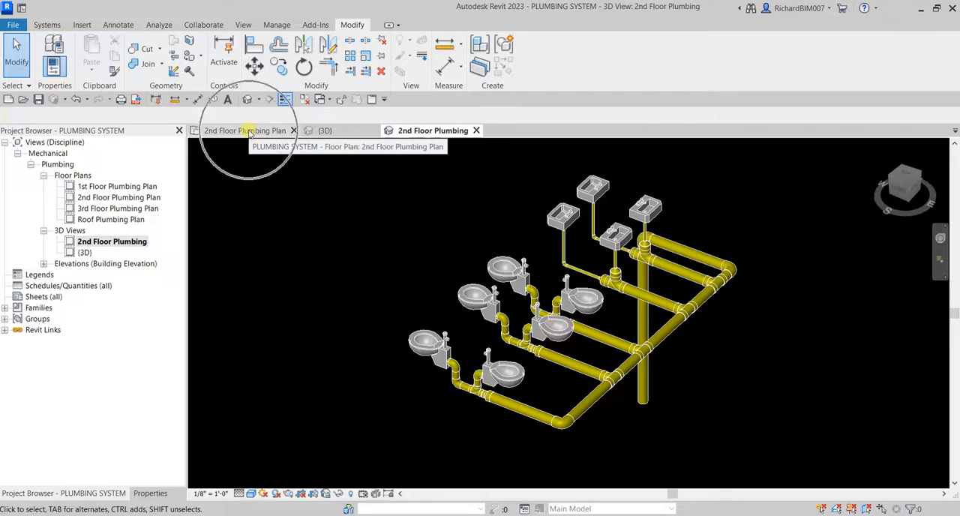
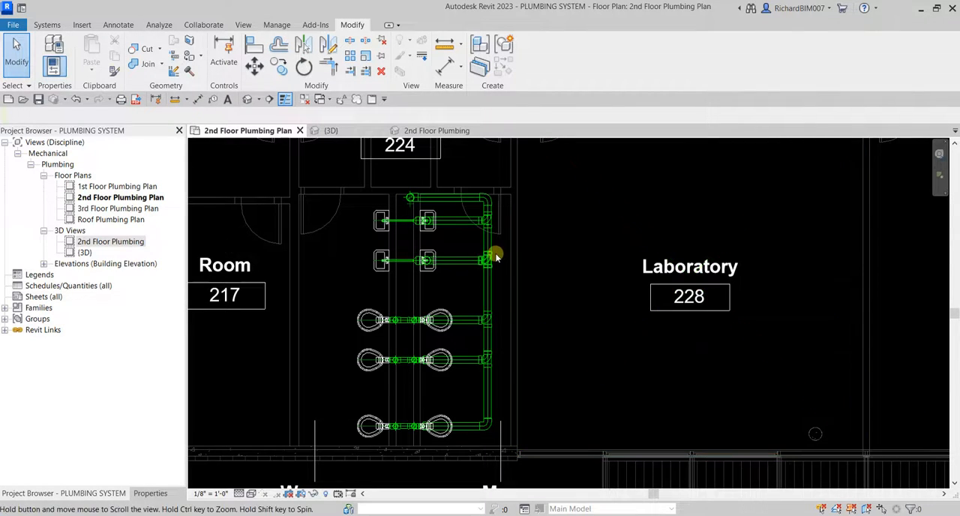
Delete the two sanitary tees that join the lavatory branches to the vertical 6" main.
scroll(486, 219, "up", 2)
scroll(484, 222, "up", 3)
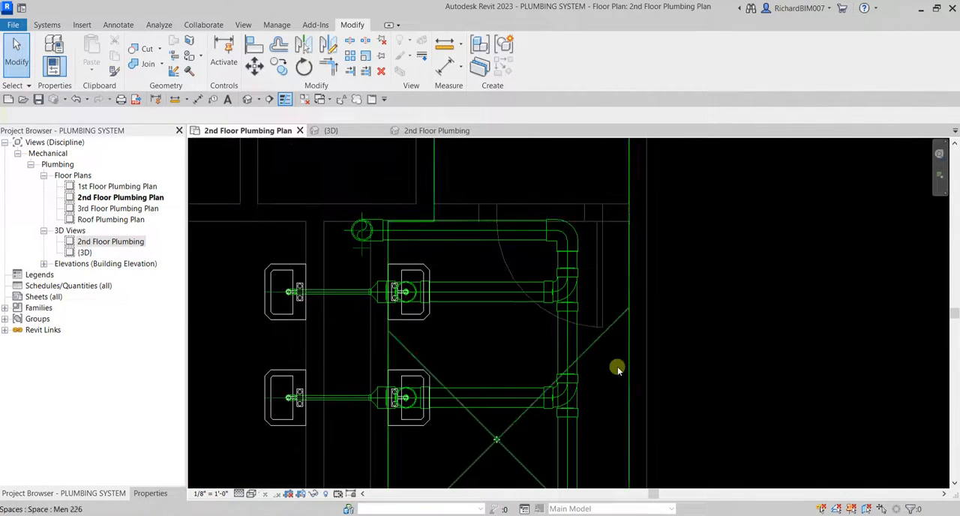
scroll(556, 284, "up", 1)
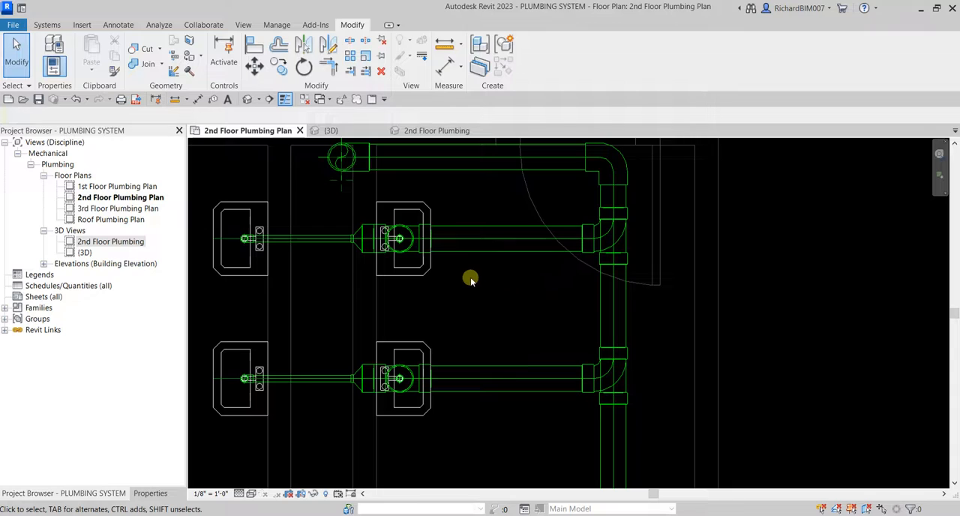
middle_click_drag(531, 293, 516, 293)
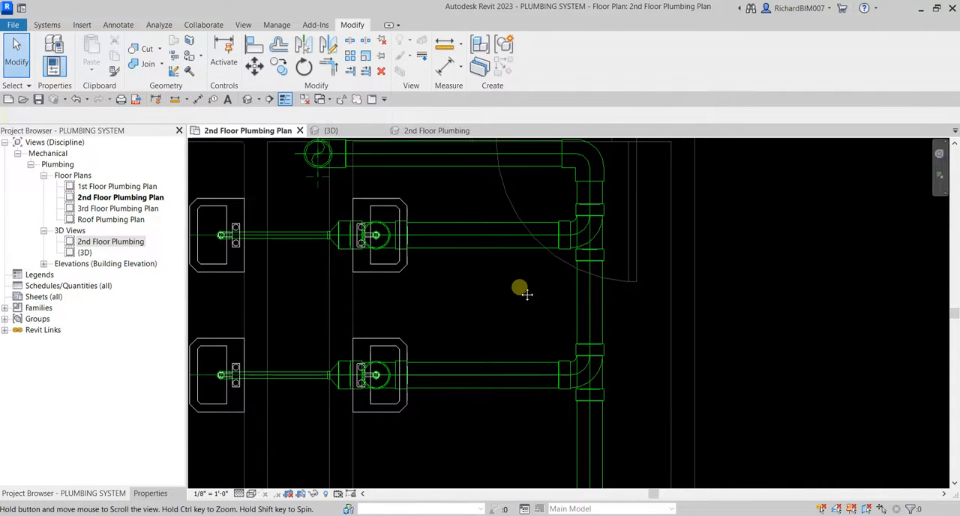
scroll(525, 291, "up", 1)
left_click(612, 225)
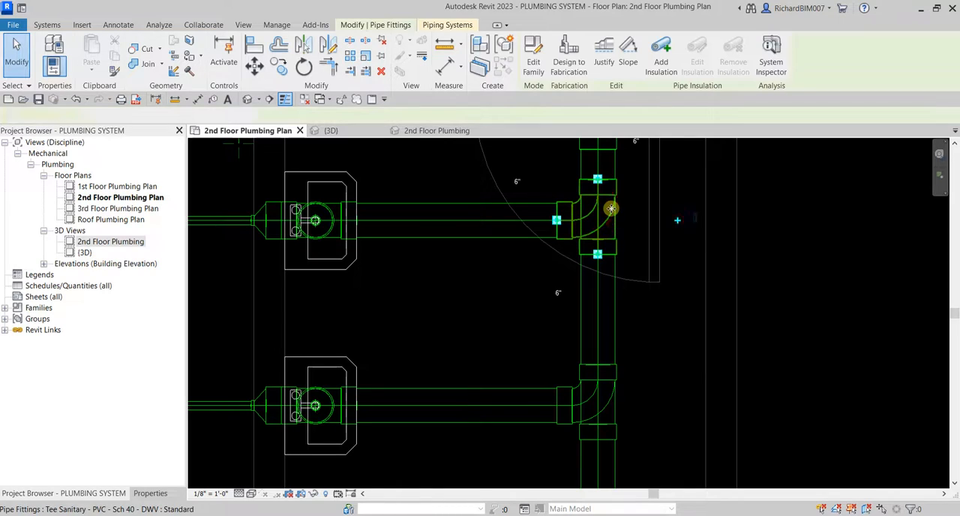
scroll(612, 218, "down", 1)
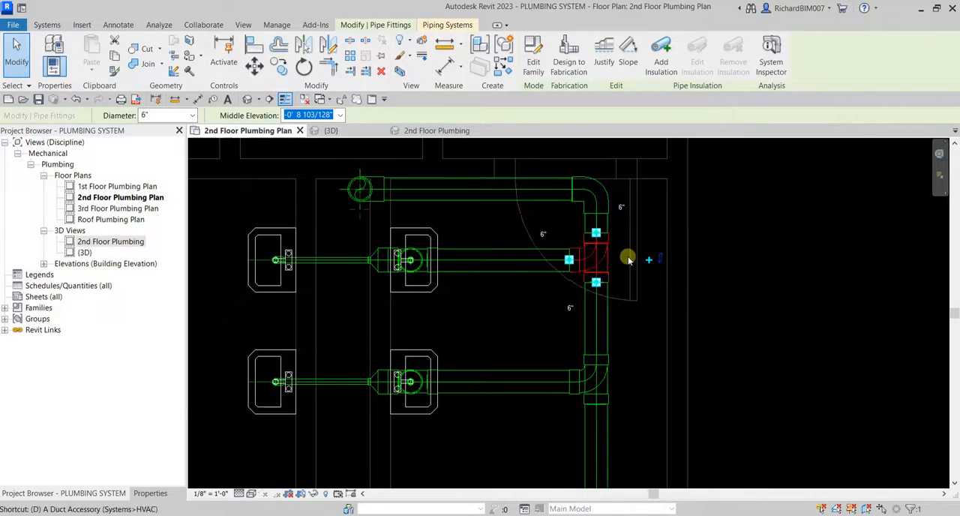
key("Delete")
left_click(606, 378)
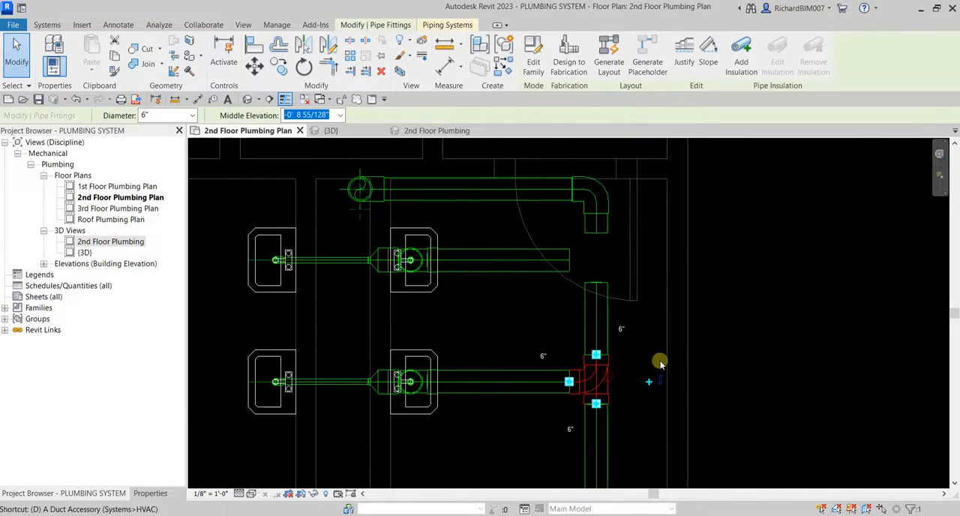
key("Delete")
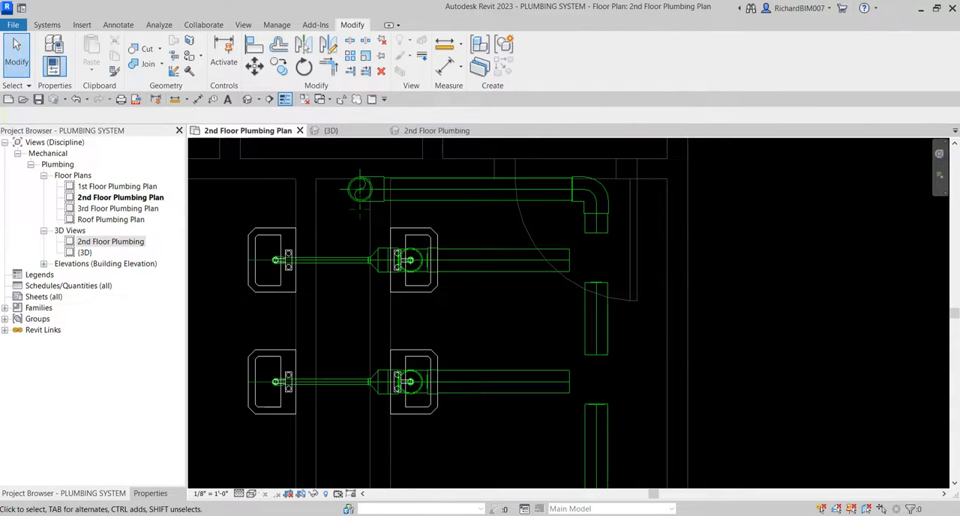
Trim both lavatory branch pipes to corners with the short pipe segment left between the deleted tees.
left_click(536, 272)
left_click(534, 281)
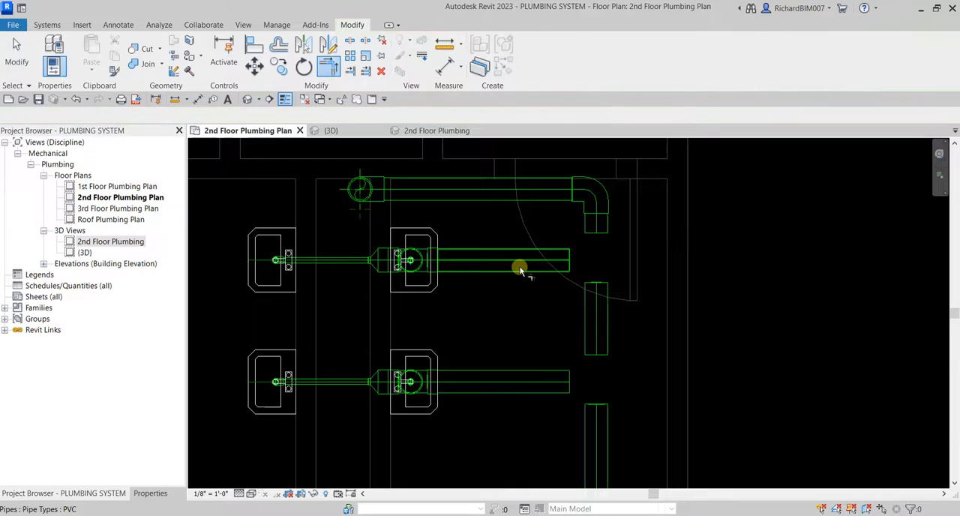
left_click(520, 270)
left_click(590, 303)
left_click(568, 379)
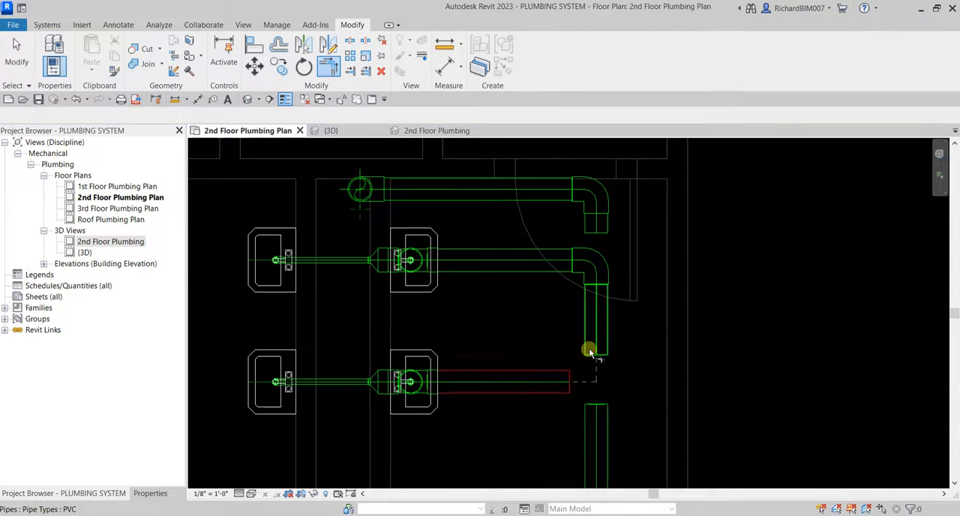
left_click(590, 353)
key("Escape")
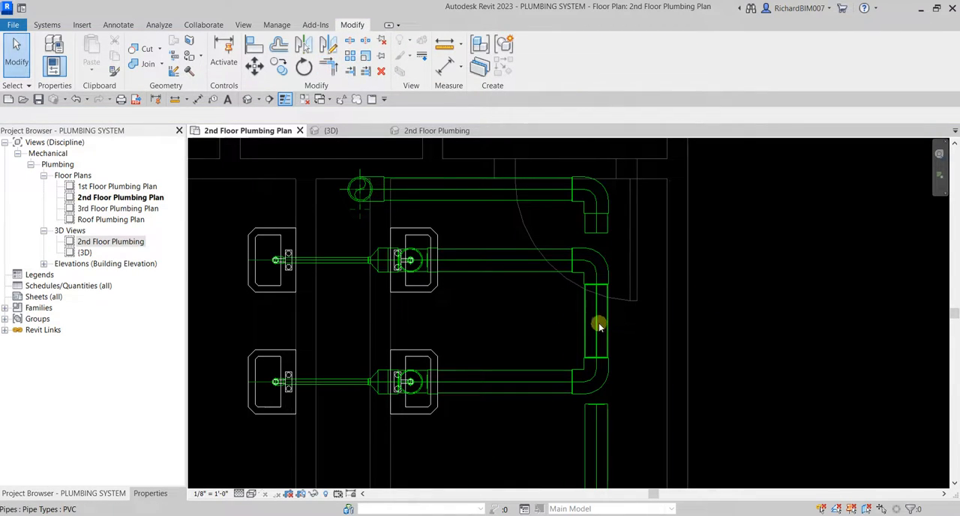
Move the pipe connecting the two lavatory branches toward the lavatories, clear of the main's line.
left_click(599, 324)
left_click_drag(598, 324, 536, 321)
left_click(690, 325)
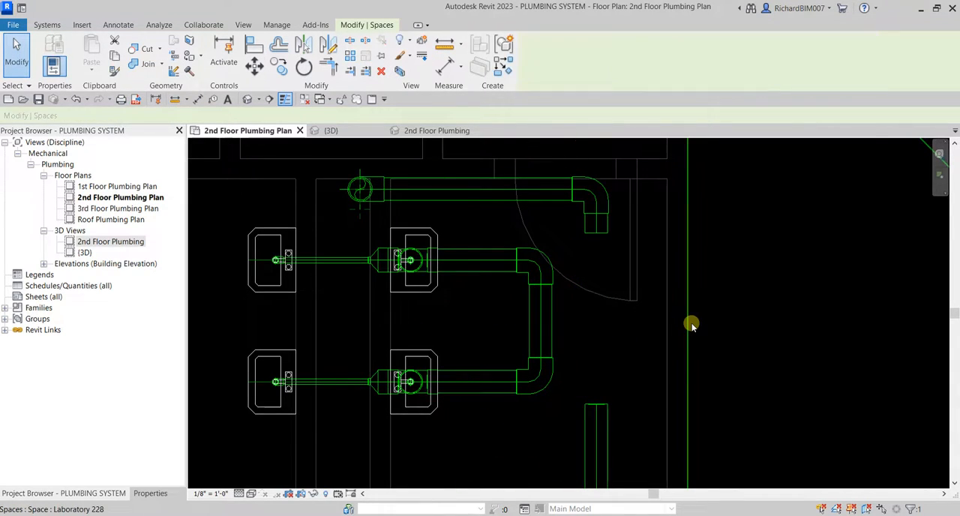
Extend the 6" main from the toilet branches to the open pipe stub below the elbow at the door.
middle_click_drag(681, 340, 675, 319)
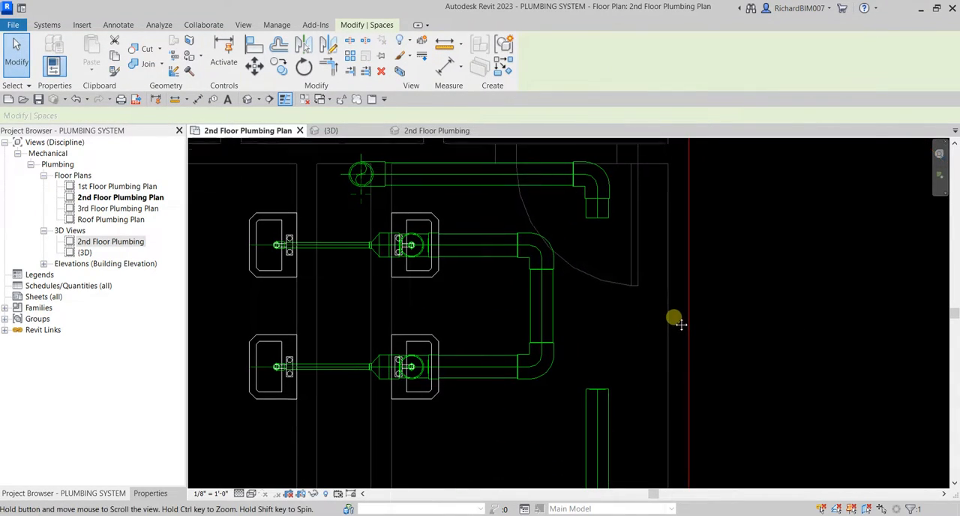
left_click(598, 387)
left_click_drag(598, 387, 598, 213)
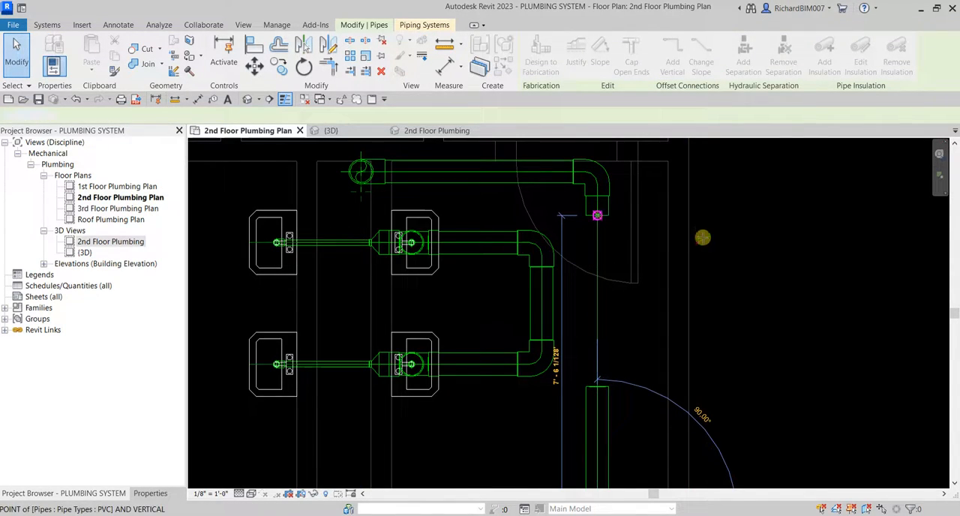
left_click(753, 272)
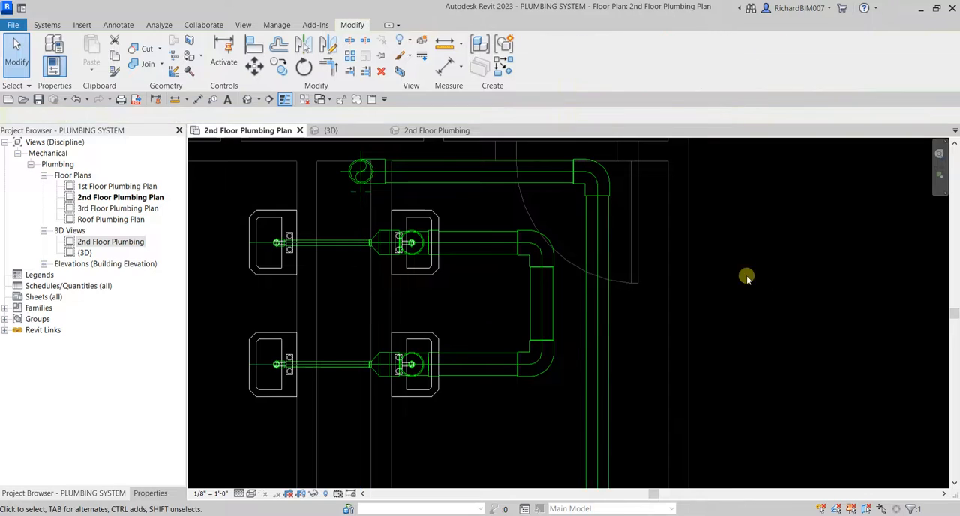
Examine the separated lavatory loop, the toilet branches and the 6" main leading to the drop in the chase.
scroll(500, 274, "down", 2)
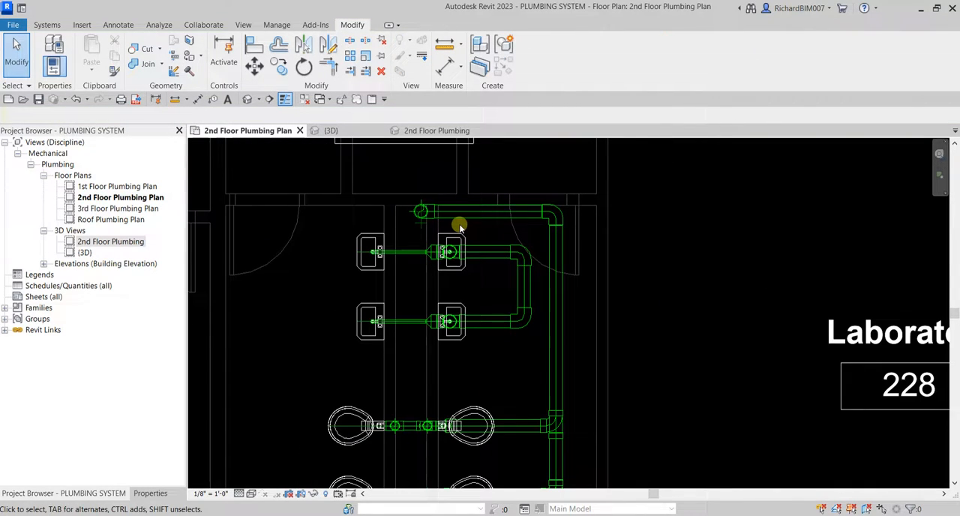
scroll(445, 321, "down", 1)
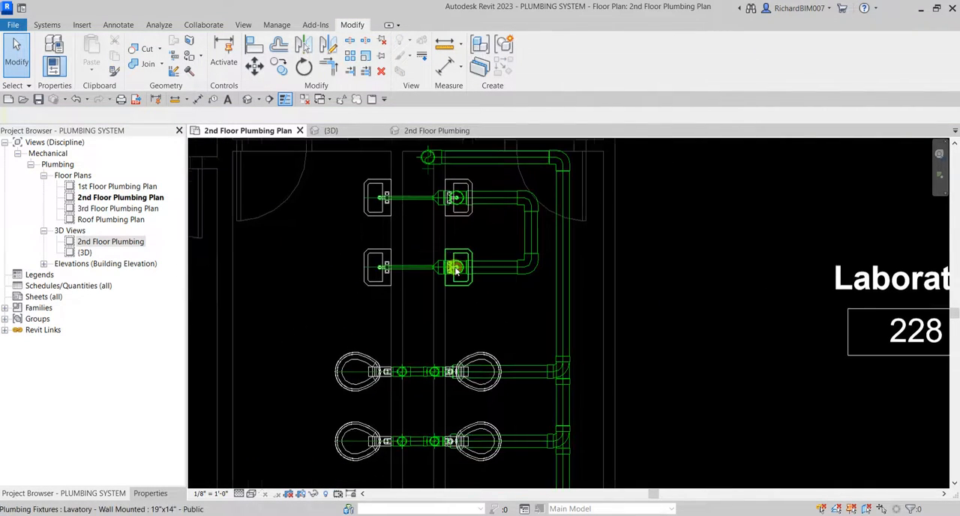
scroll(450, 300, "down", 1)
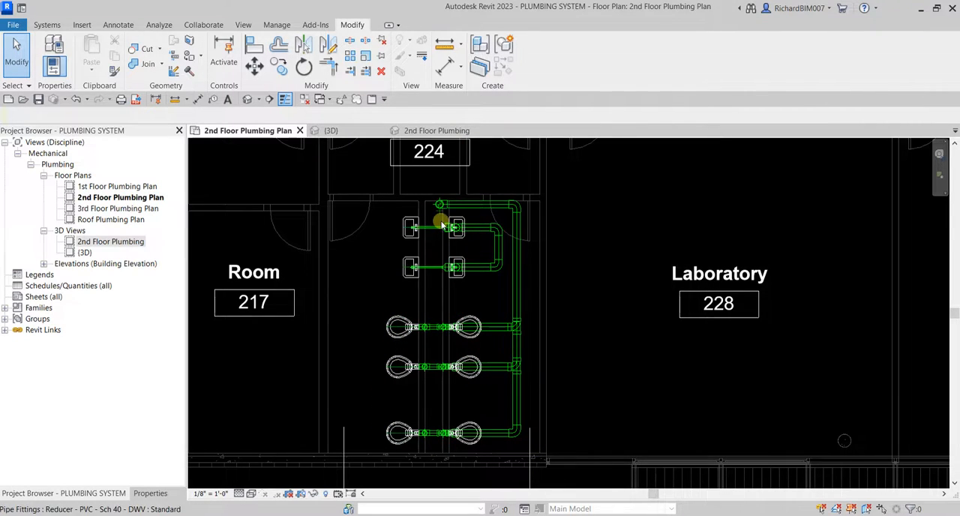
scroll(441, 217, "up", 2)
scroll(388, 237, "up", 1)
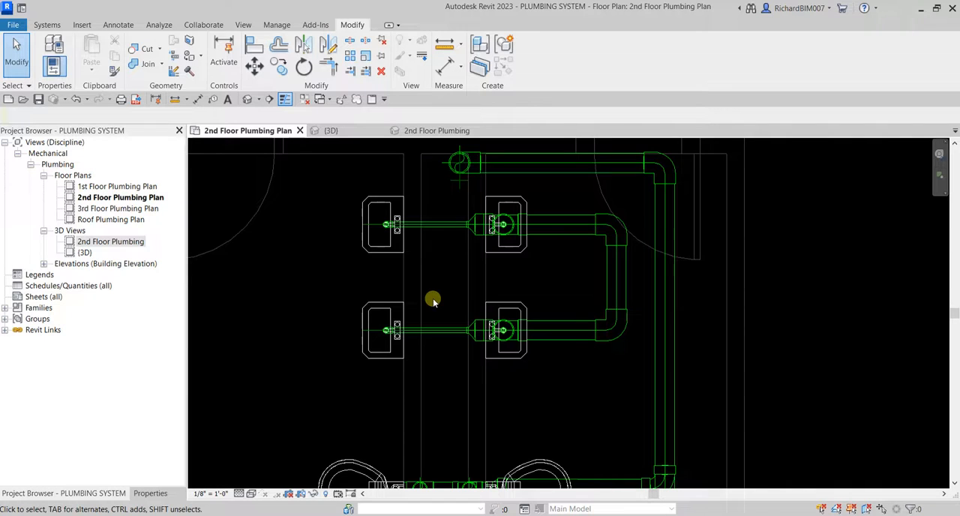
scroll(611, 208, "up", 1)
middle_click_drag(611, 207, 611, 266)
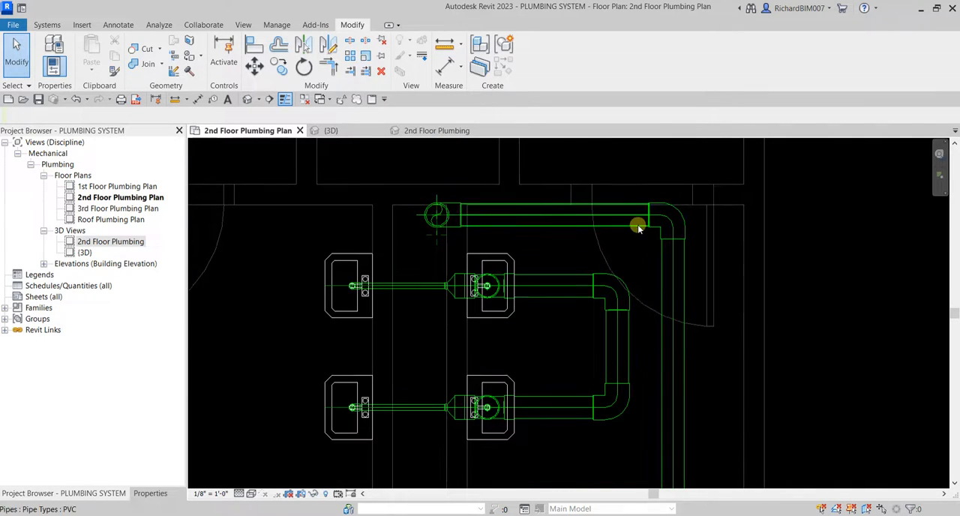
scroll(611, 259, "up", 1)
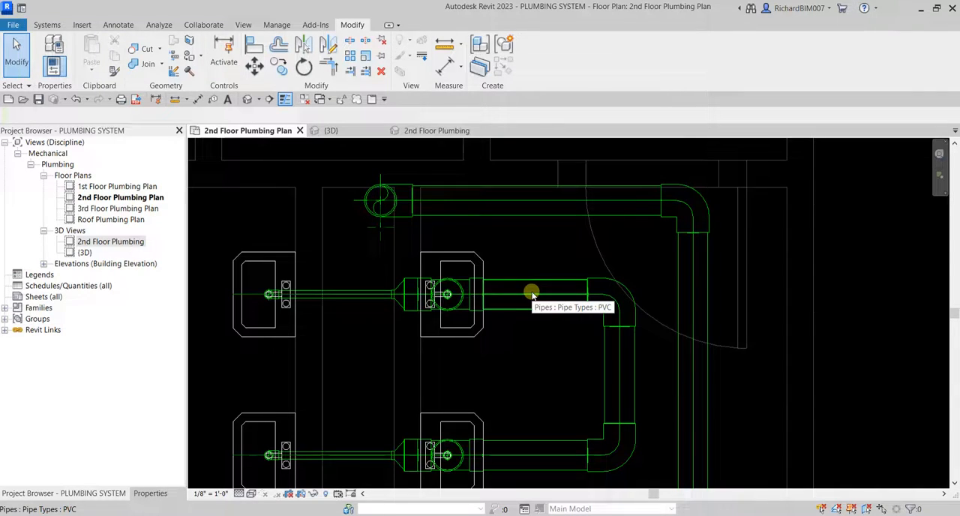
Set the diameter of the whole lavatory branch loop, including its fittings, to 4".
key("Tab")
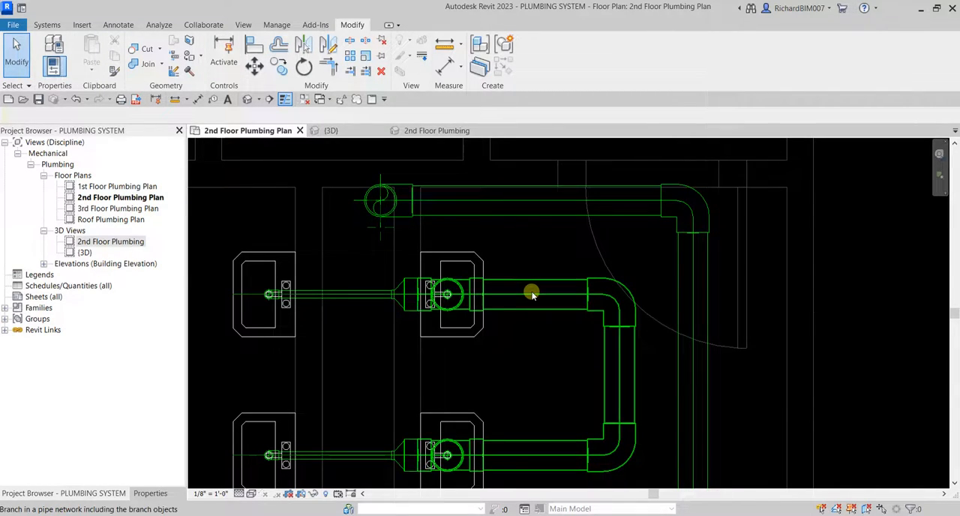
left_click(531, 295)
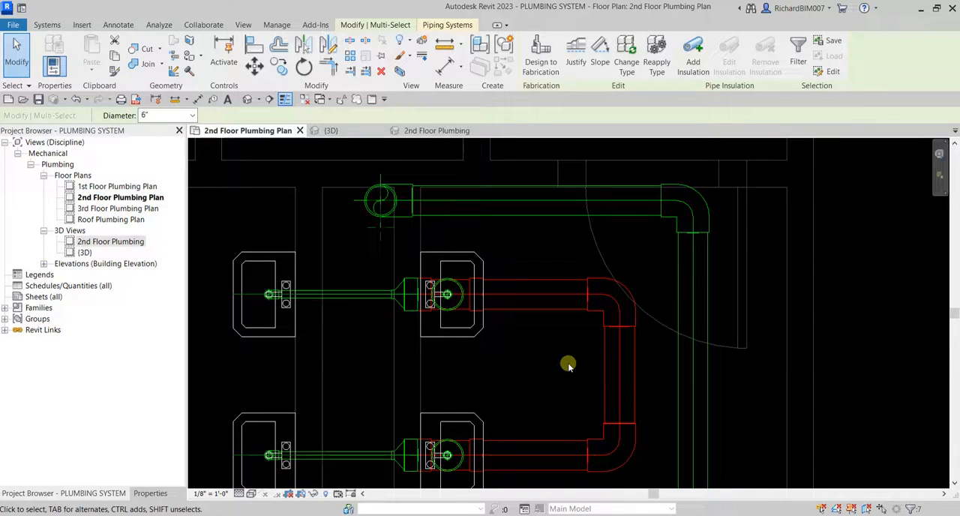
left_click(193, 117)
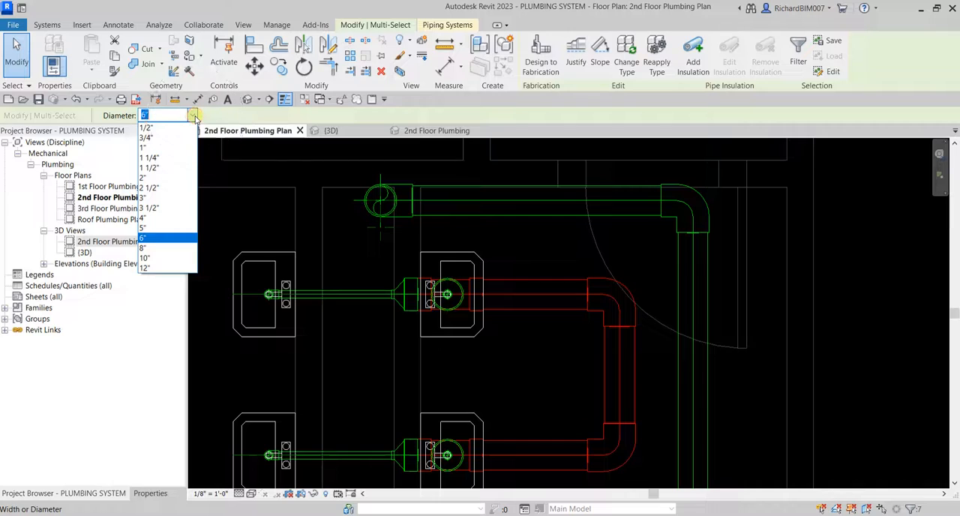
left_click(168, 219)
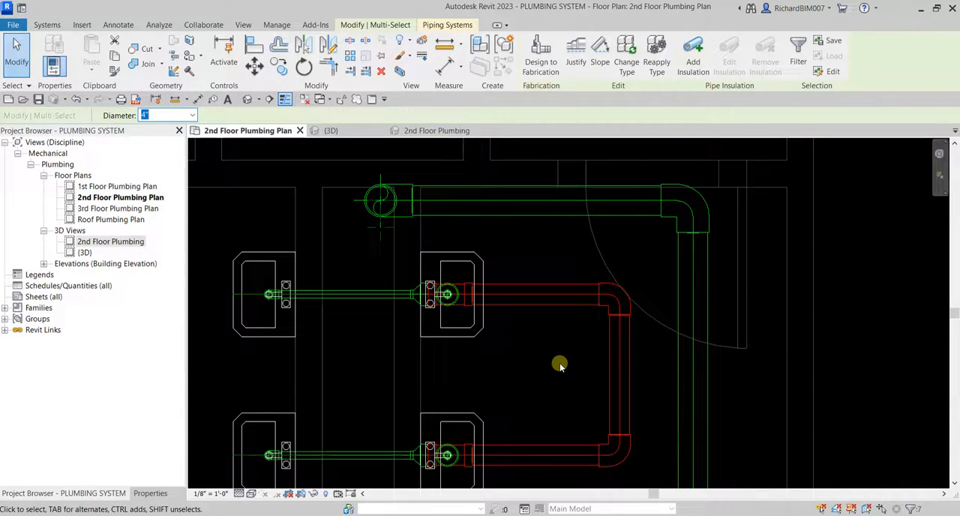
middle_click_drag(583, 357, 539, 402)
left_click(619, 297)
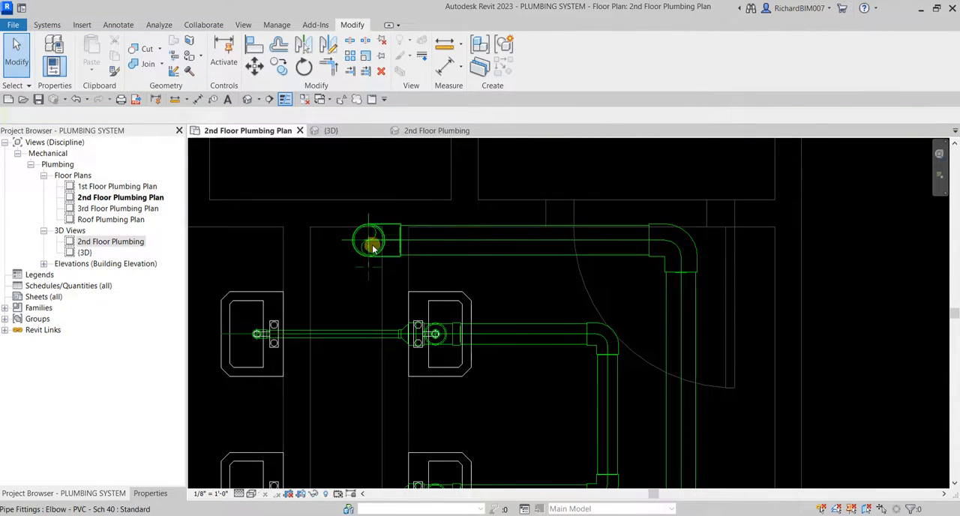
Convert the elbow of the lavatory loop nearest the 6" horizontal run into a sanitary tee.
left_click(600, 327)
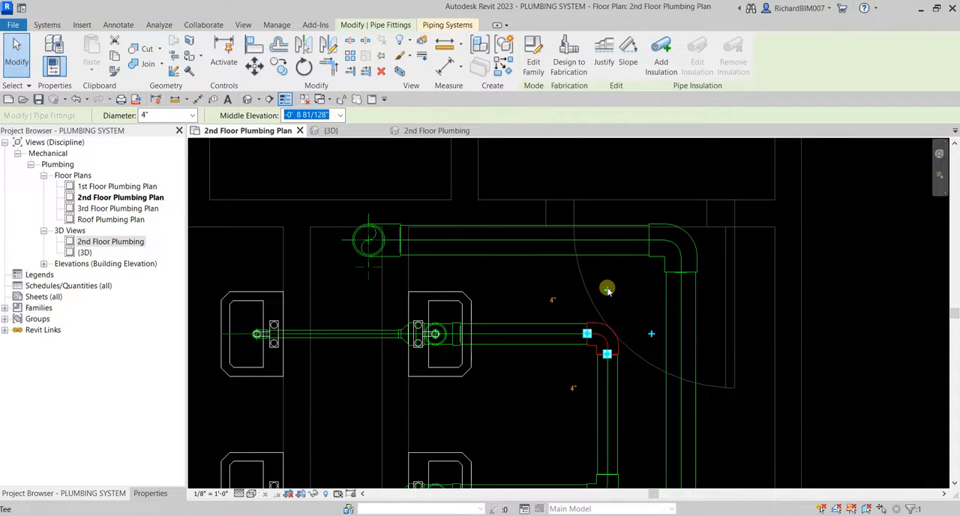
left_click(607, 290)
scroll(608, 290, "up", 2)
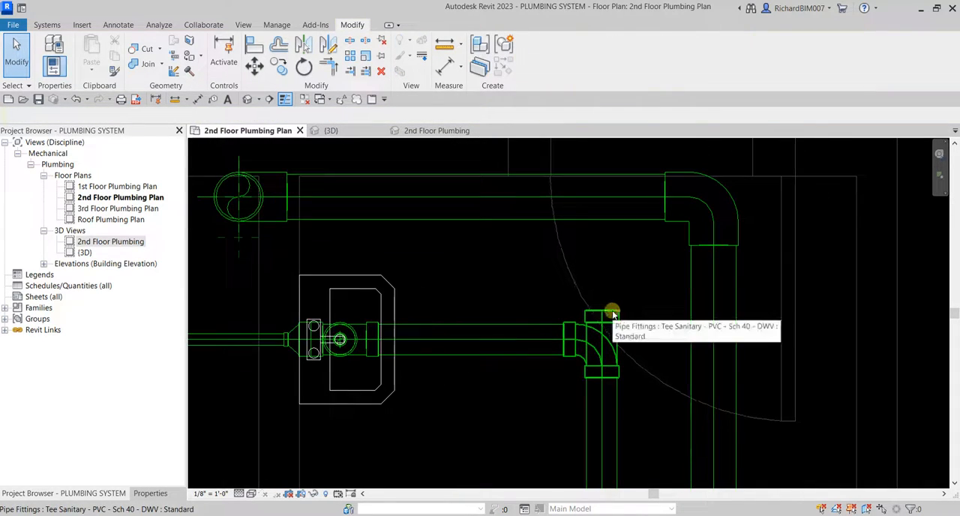
Draw a 4" pipe from the tee's open end, turning it parallel to the 6" run and ending at the reference plane intersection beside the 6" drop.
left_click(612, 314)
right_click(599, 311)
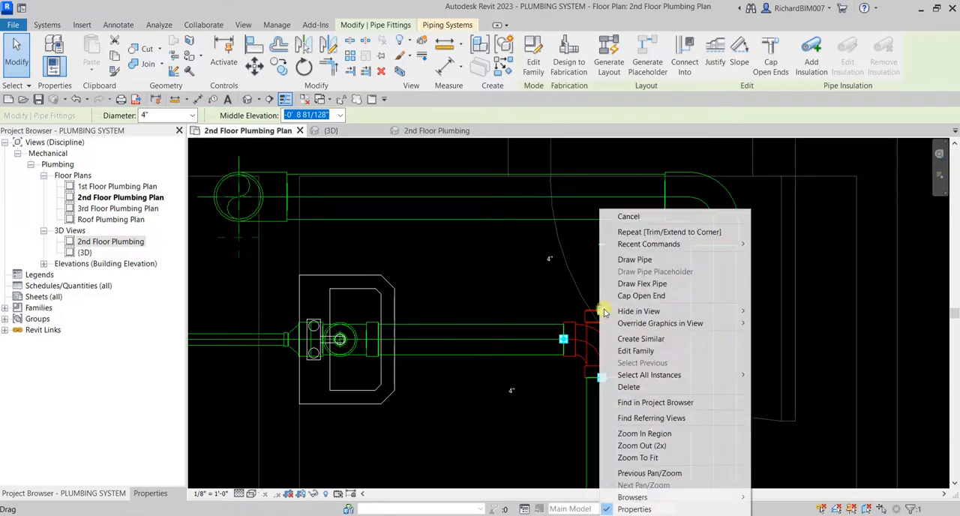
left_click(637, 259)
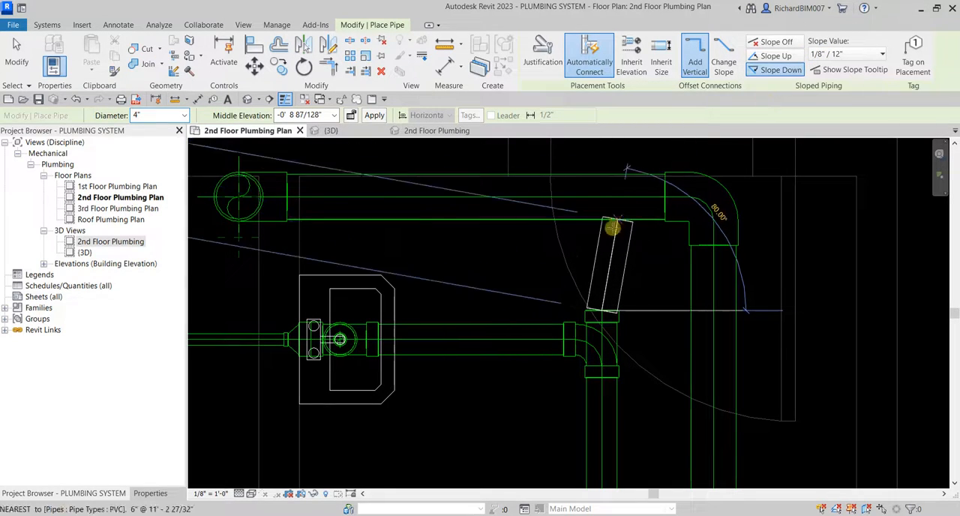
left_click(604, 237)
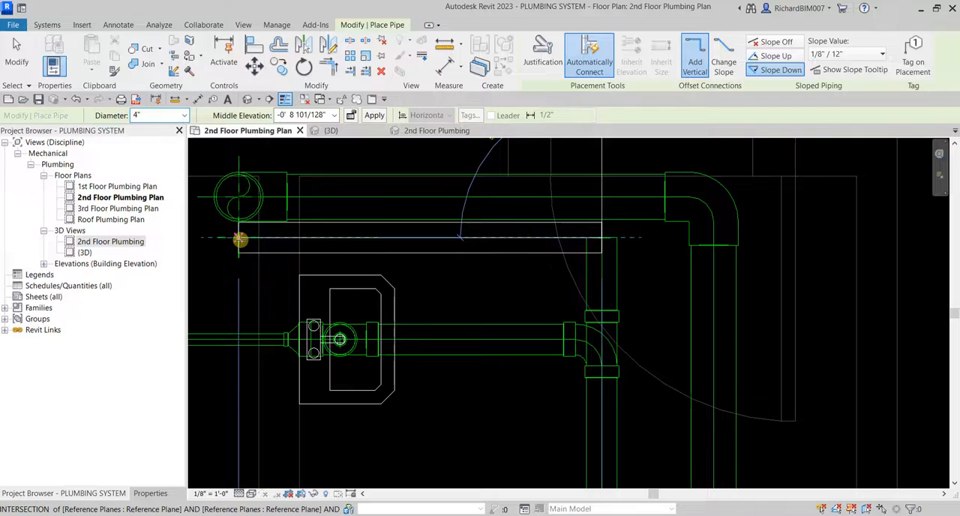
left_click(240, 238)
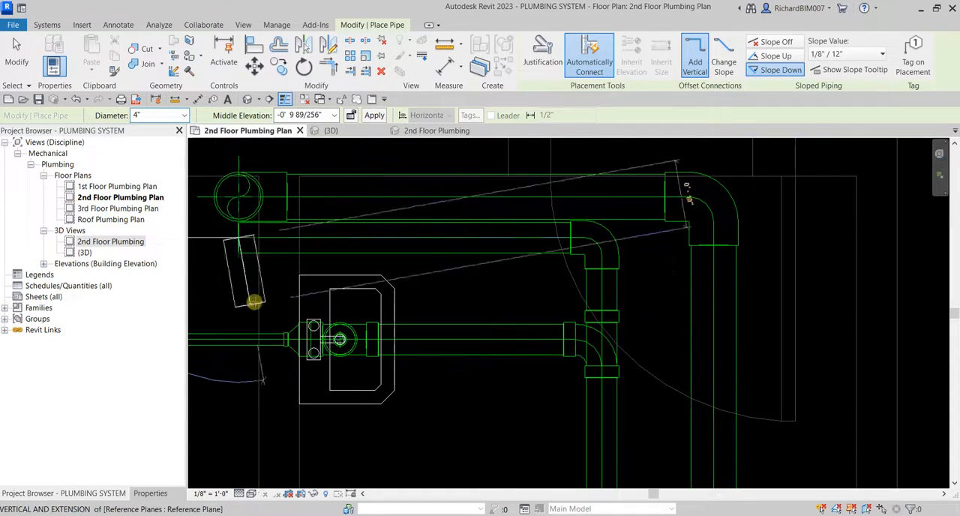
Add a vertical drop at the end of the 4" pipe down to a middle elevation of -5' 0".
middle_click_drag(239, 310, 343, 326)
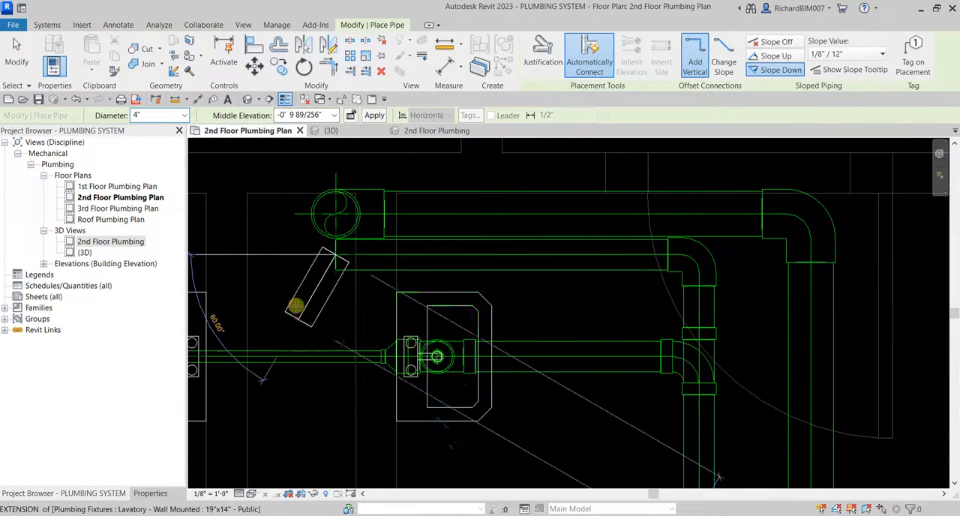
left_click(318, 114)
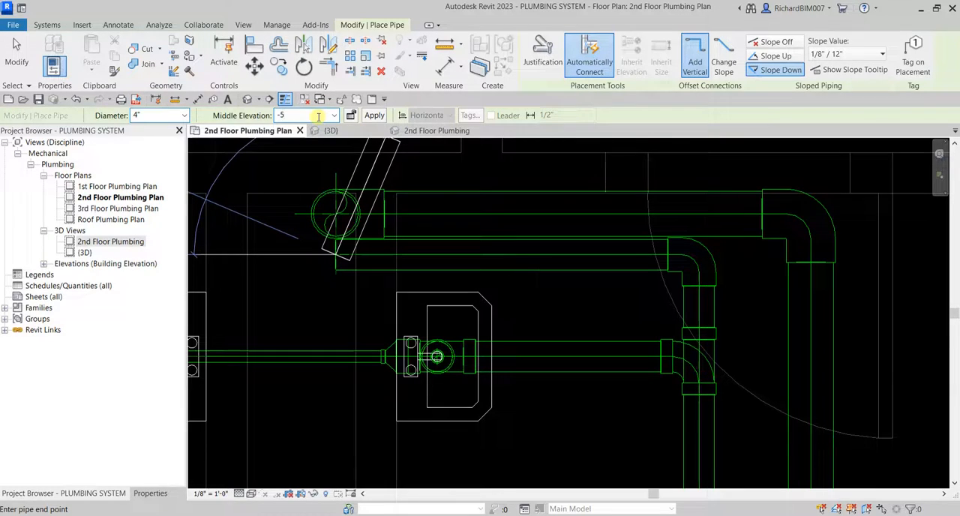
type("-5' 0\"")
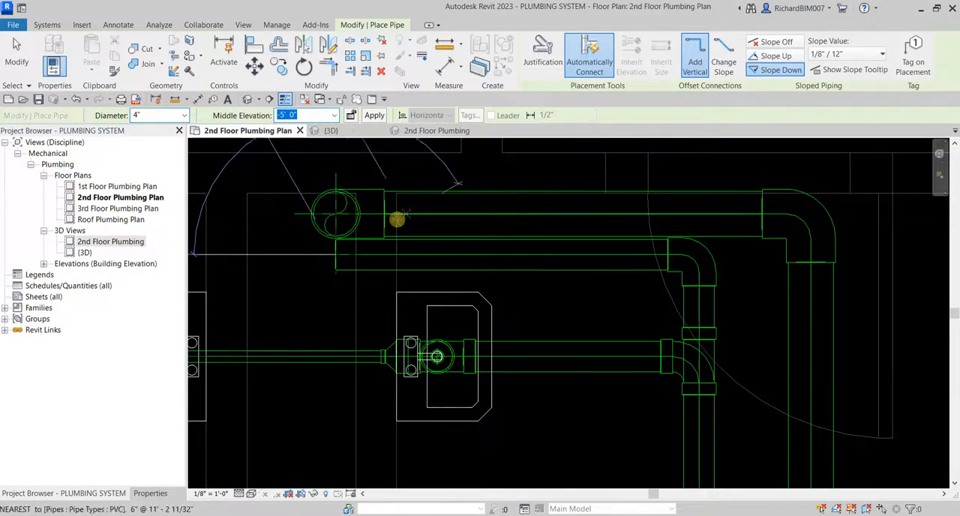
left_click(374, 114)
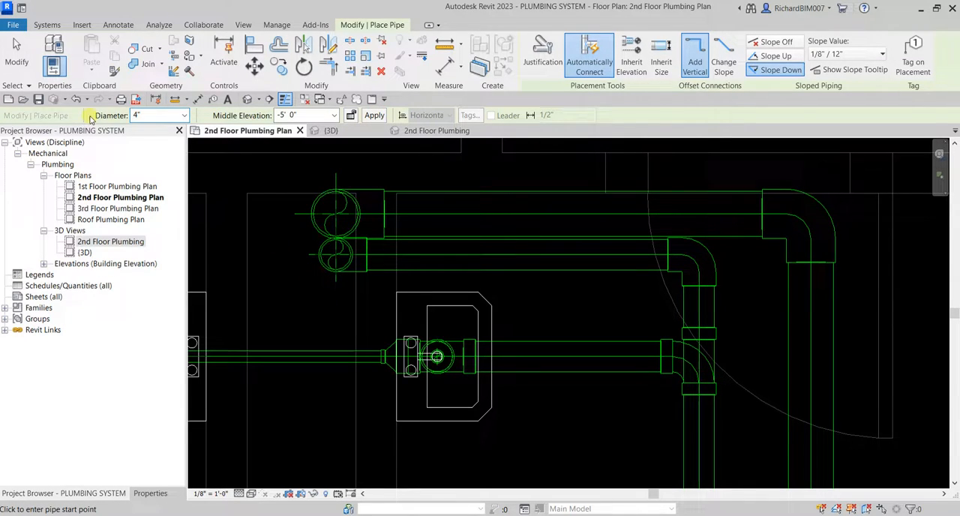
Finish pipe placement and open the 2nd Floor Plumbing 3D view to bring the two vertical drops into sight.
left_click(16, 51)
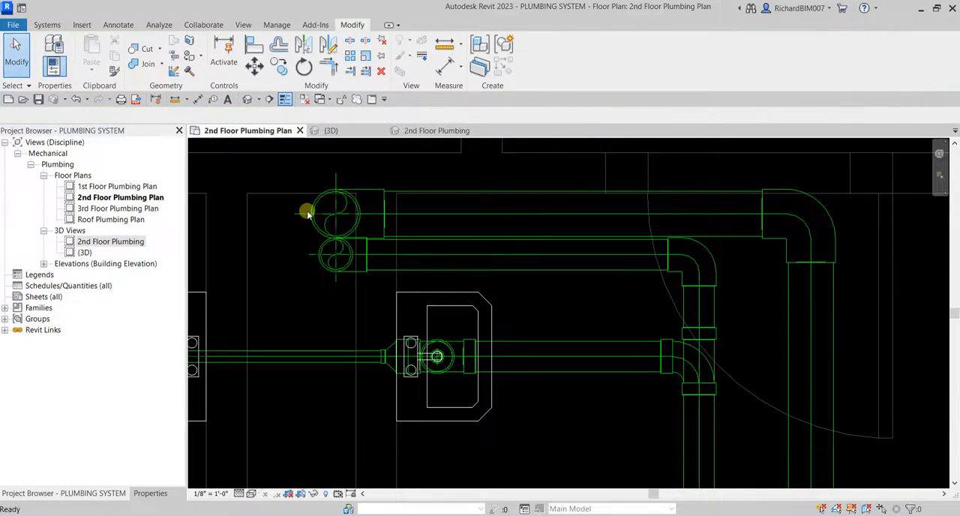
left_click(334, 132)
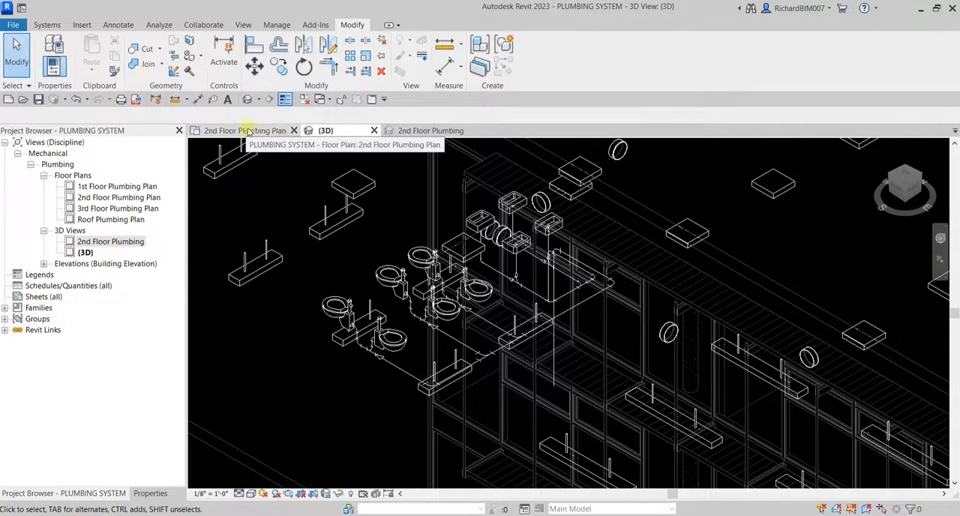
left_click(435, 132)
middle_click_drag(568, 291, 654, 170, "shift")
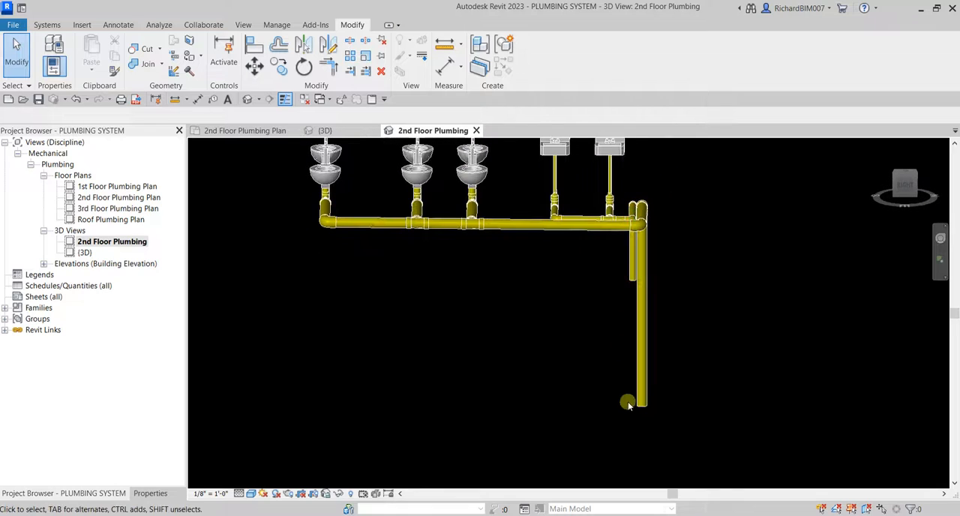
Align the bottom end of the 4" lavatory drop with the bottom end of the adjacent 6" drop.
scroll(628, 402, "up", 3)
scroll(653, 208, "up", 4)
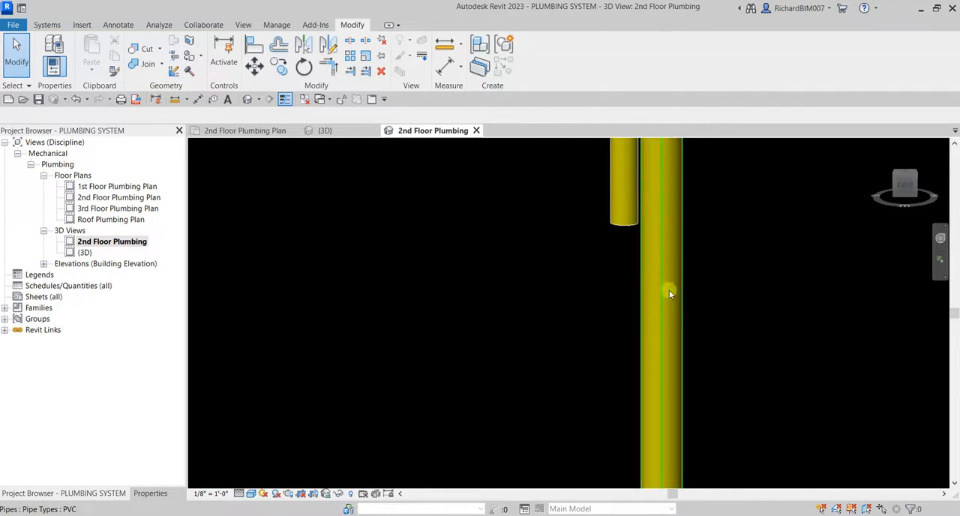
scroll(667, 360, "down", 2)
scroll(662, 251, "up", 1)
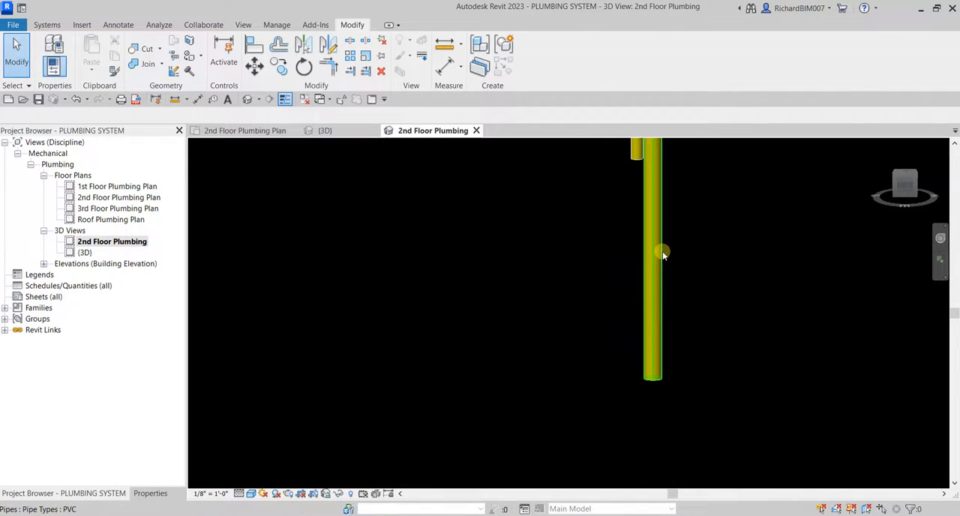
left_click(254, 46)
scroll(682, 390, "up", 2)
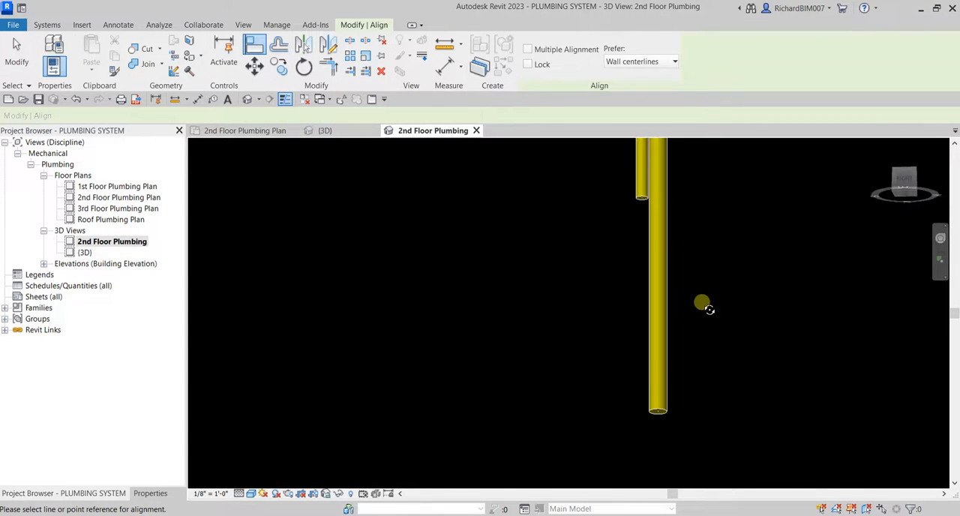
scroll(679, 360, "up", 2)
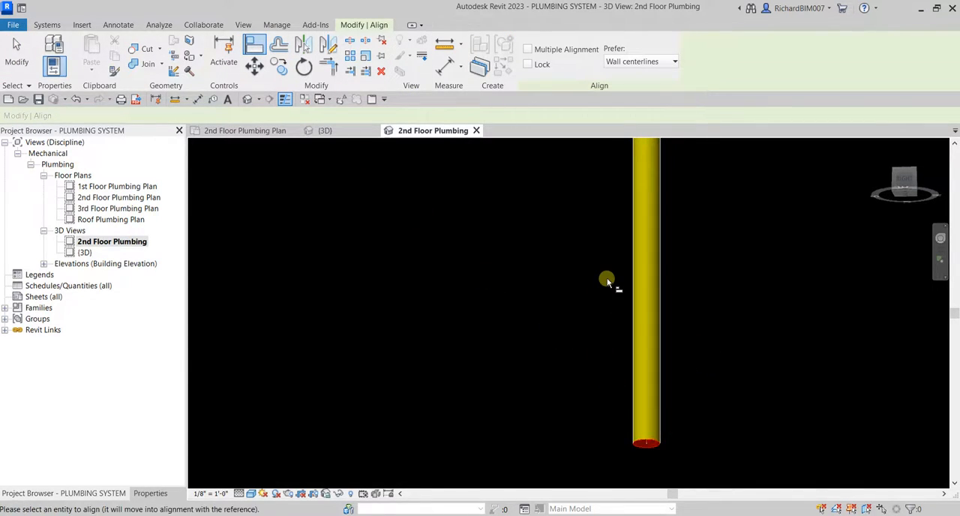
scroll(608, 276, "down", 1)
scroll(661, 384, "down", 5)
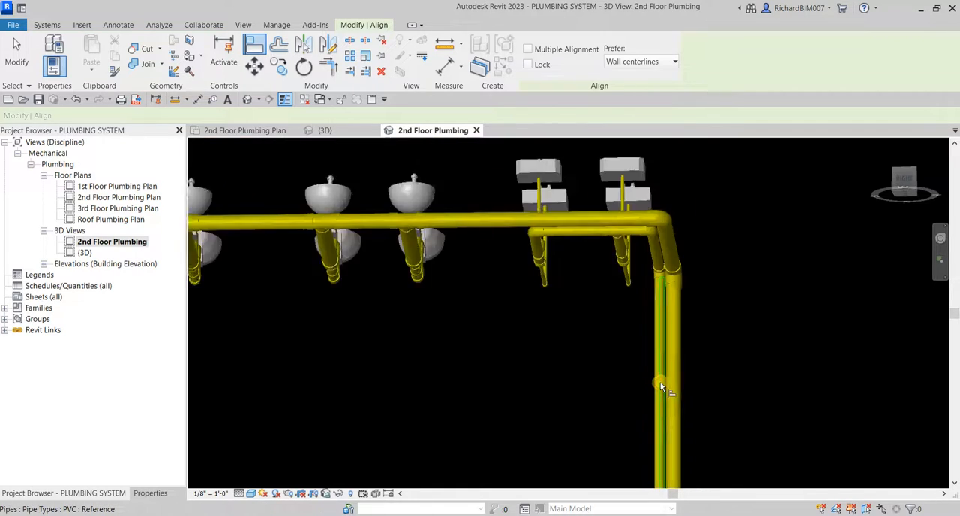
middle_click_drag(663, 456, 690, 298, "shift")
key("Escape")
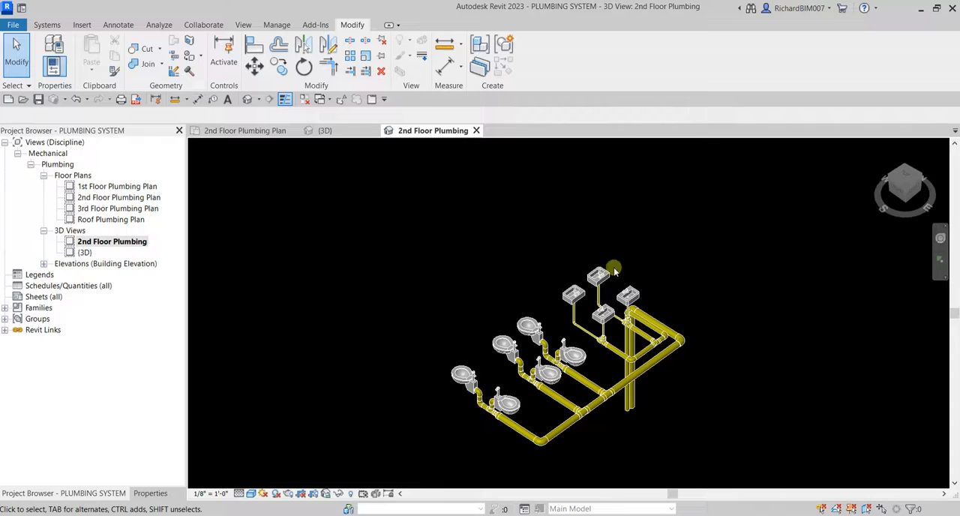
Examine the wall-mounted water closets' supply and drain connectors in 3D, and review the restroom piping in the 2nd Floor Plumbing Plan.
middle_click_drag(420, 266, 406, 231)
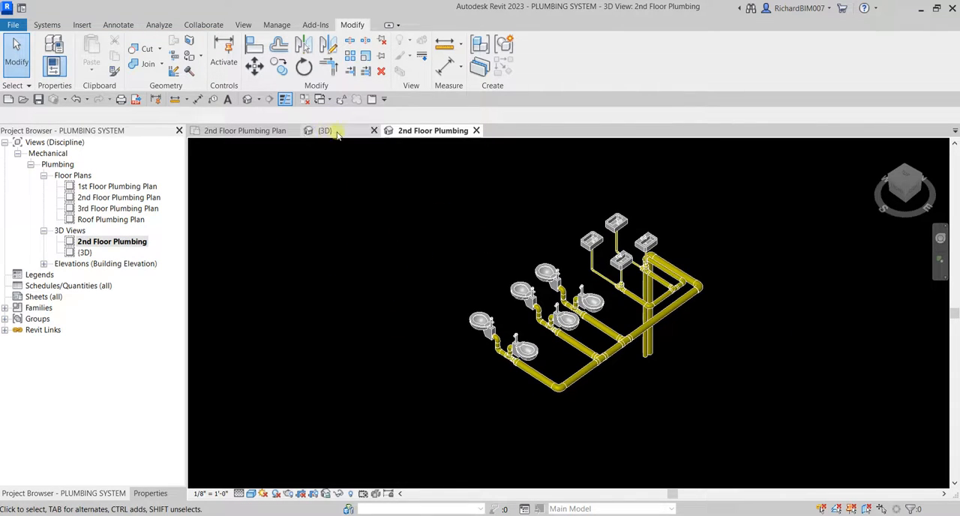
middle_click_drag(660, 273, 646, 275, "shift")
scroll(646, 275, "up", 5)
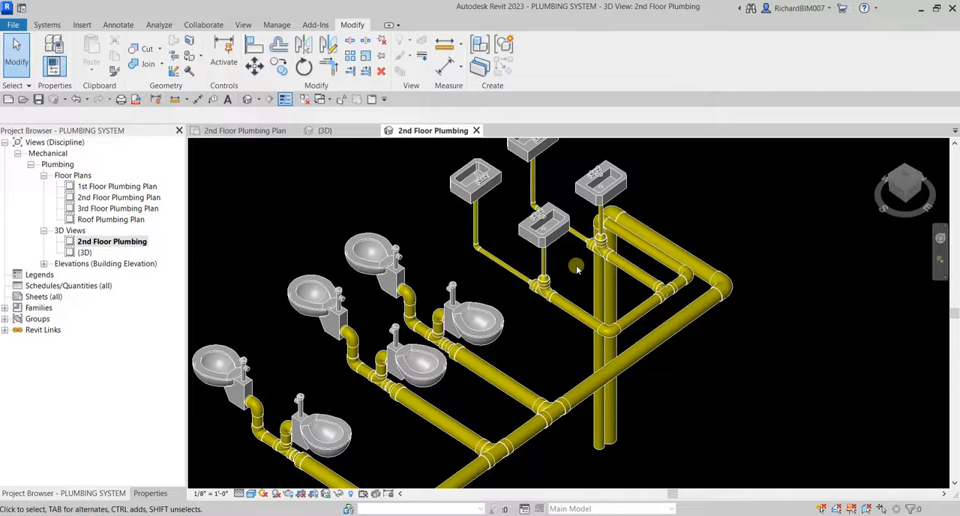
scroll(426, 270, "up", 5)
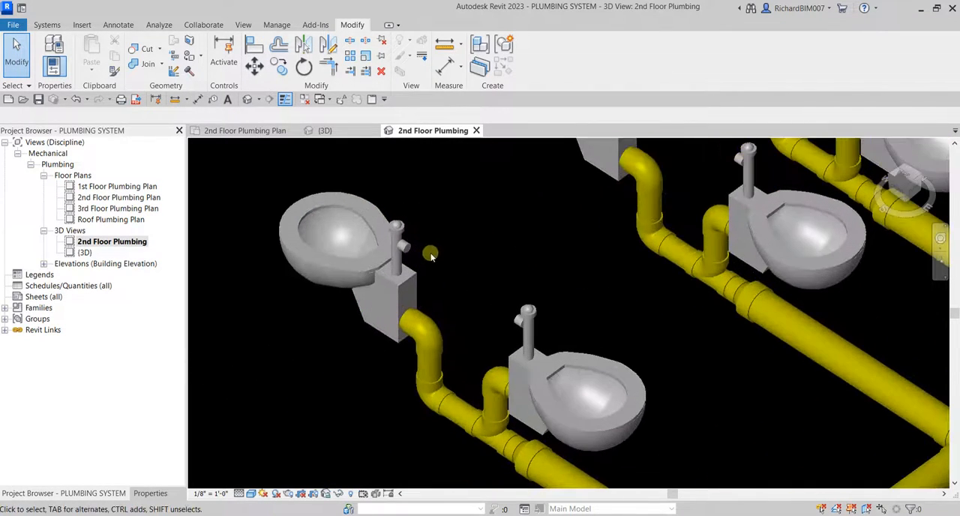
scroll(409, 254, "up", 1)
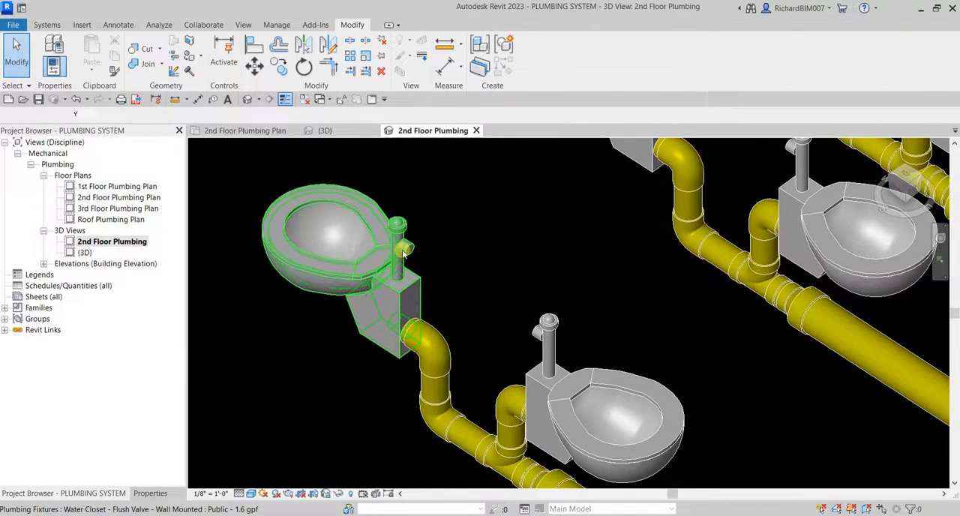
left_click(403, 255)
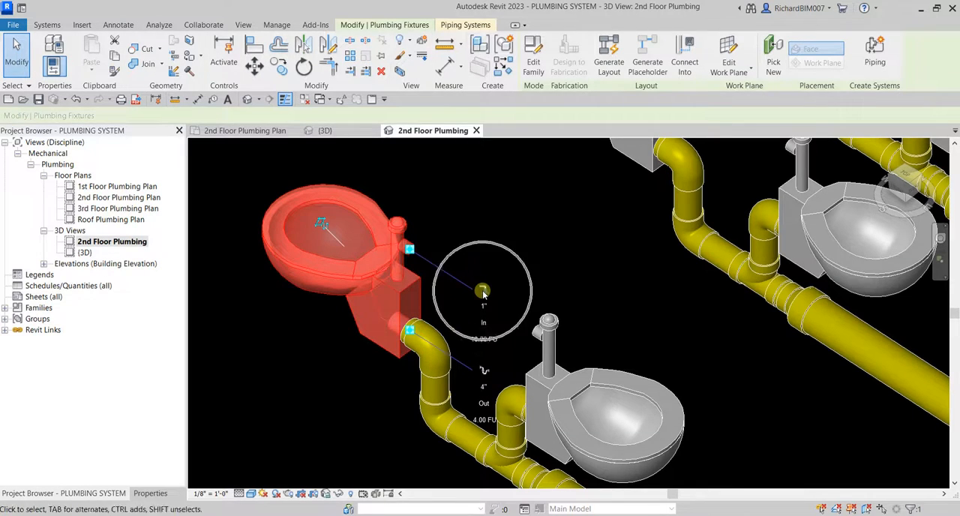
left_click(546, 330)
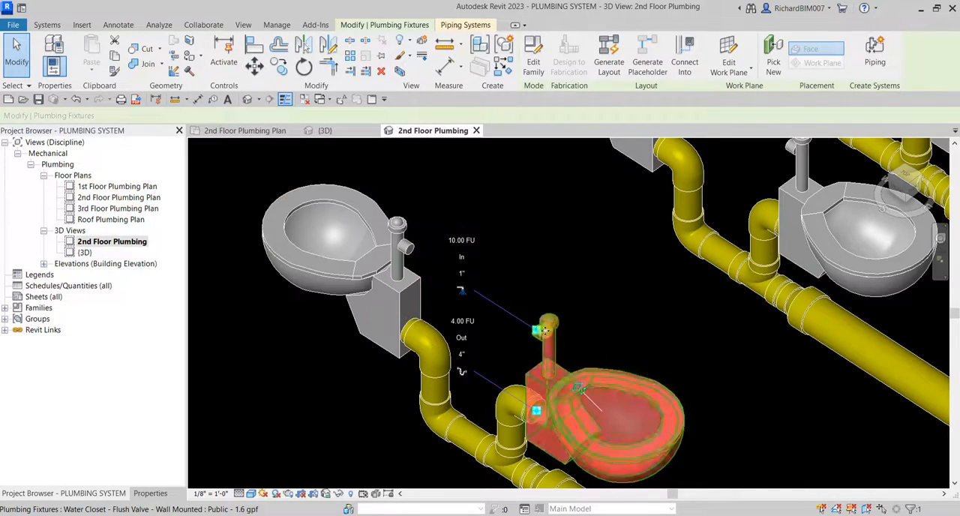
middle_click_drag(614, 237, 525, 335)
left_click(725, 246)
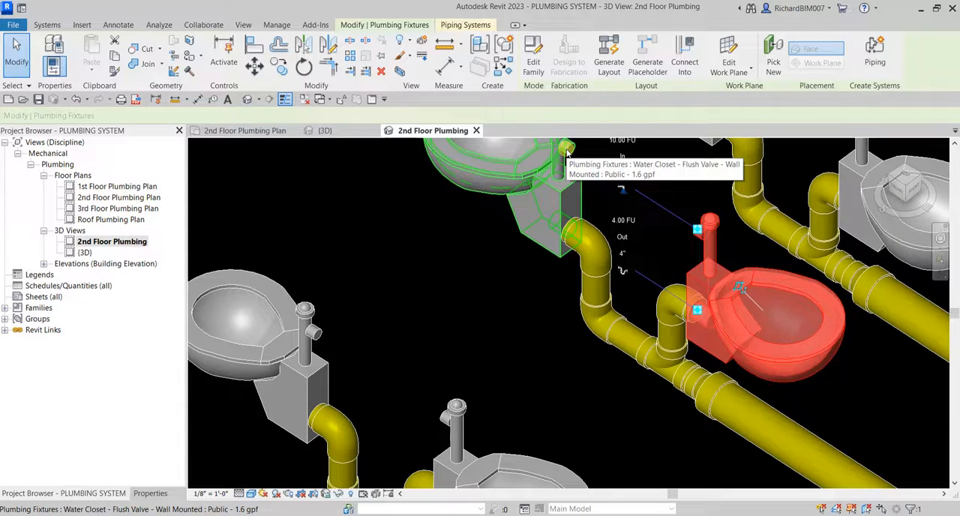
scroll(379, 291, "down", 2)
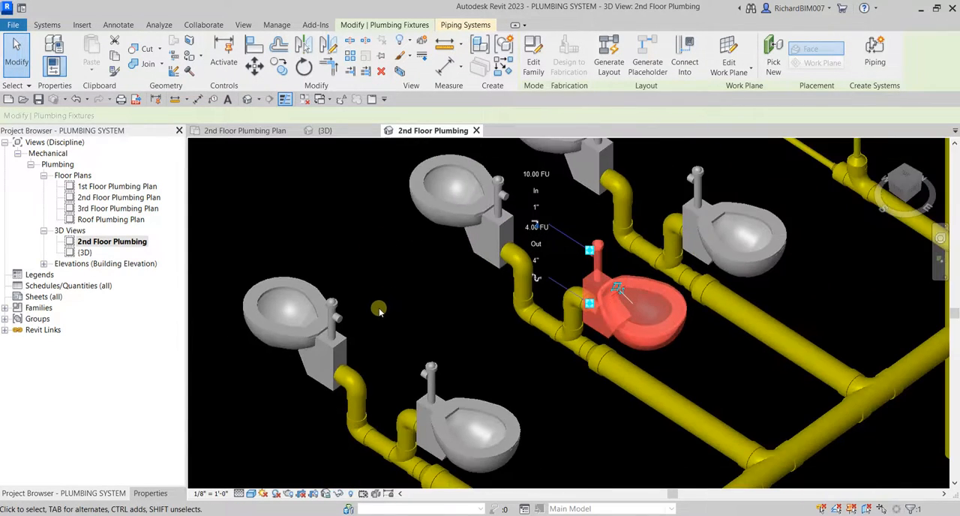
scroll(379, 310, "down", 3)
left_click(394, 276)
middle_click_drag(462, 305, 447, 341)
middle_click_drag(447, 341, 473, 297, "shift")
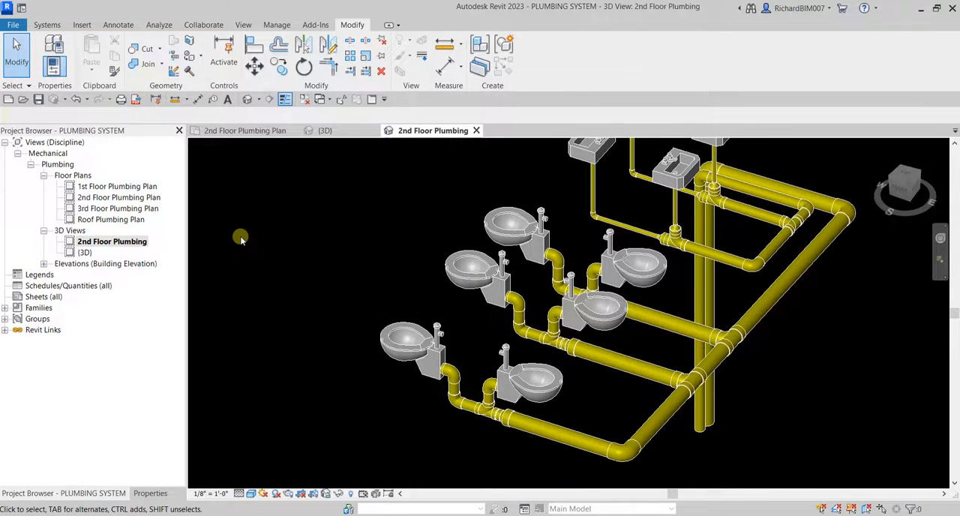
left_click(251, 130)
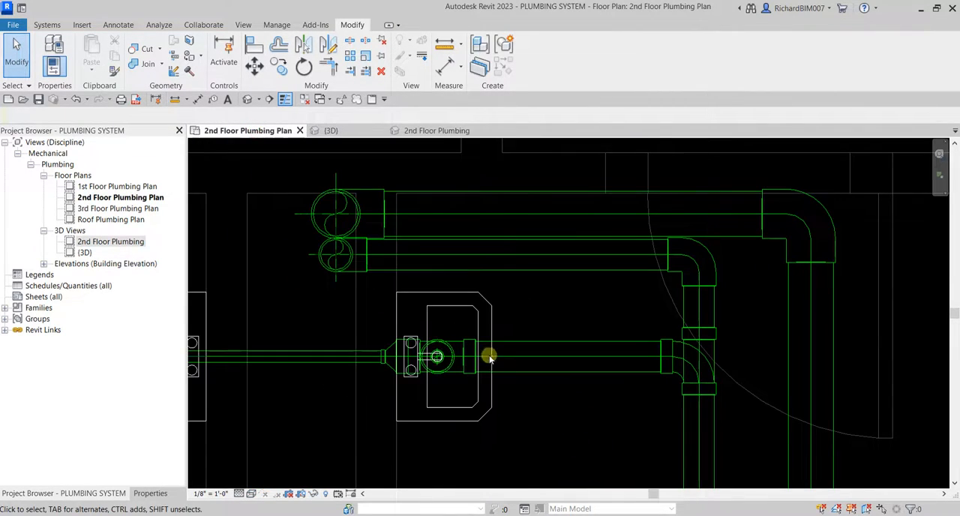
scroll(489, 358, "down", 3)
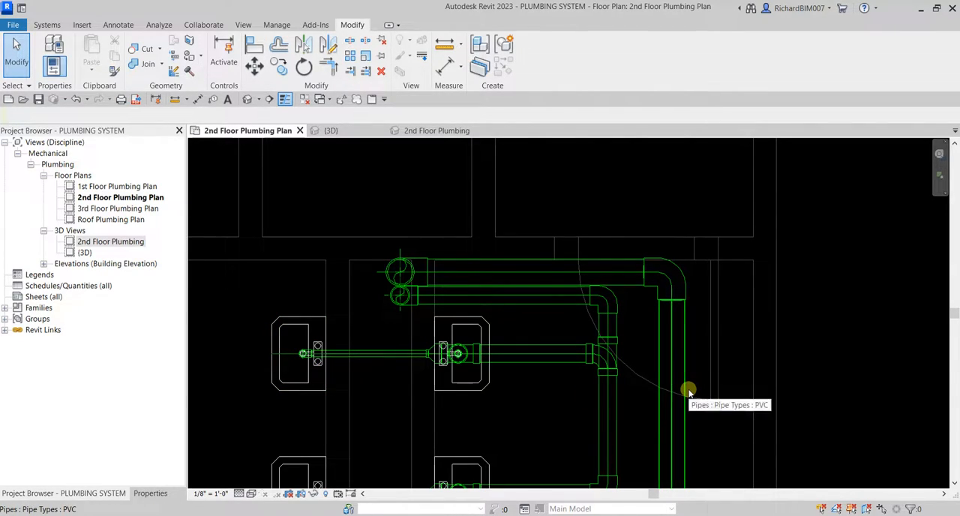
In the 2nd Floor Plumbing 3D view, draw a short 1" pipe with slope off from the flush valve inlet of the front outer water closet.
left_click(432, 132)
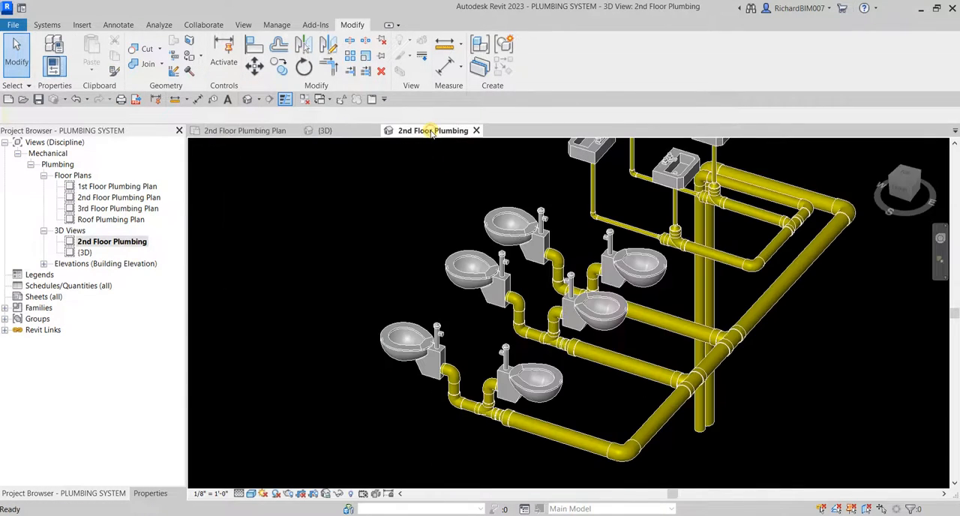
middle_click_drag(636, 373, 664, 328, "shift")
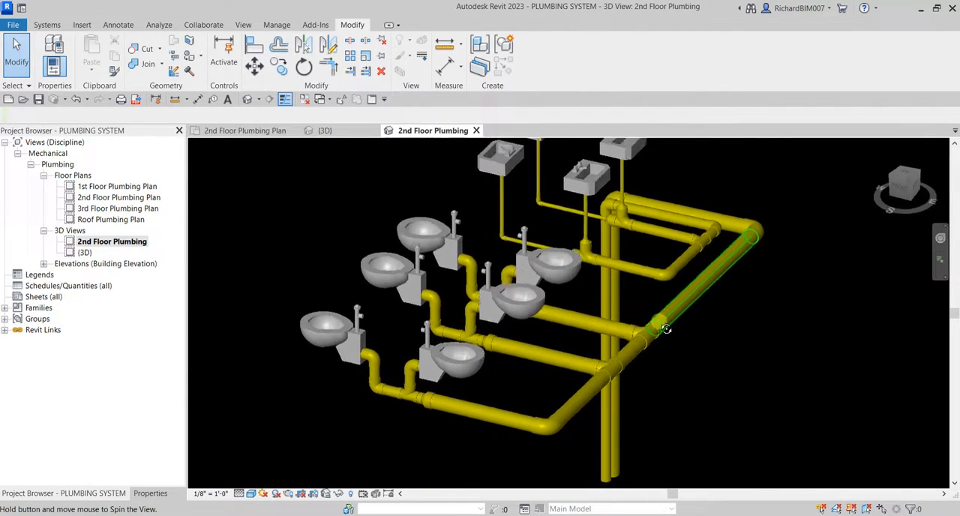
scroll(337, 341, "up", 4)
scroll(457, 318, "up", 5)
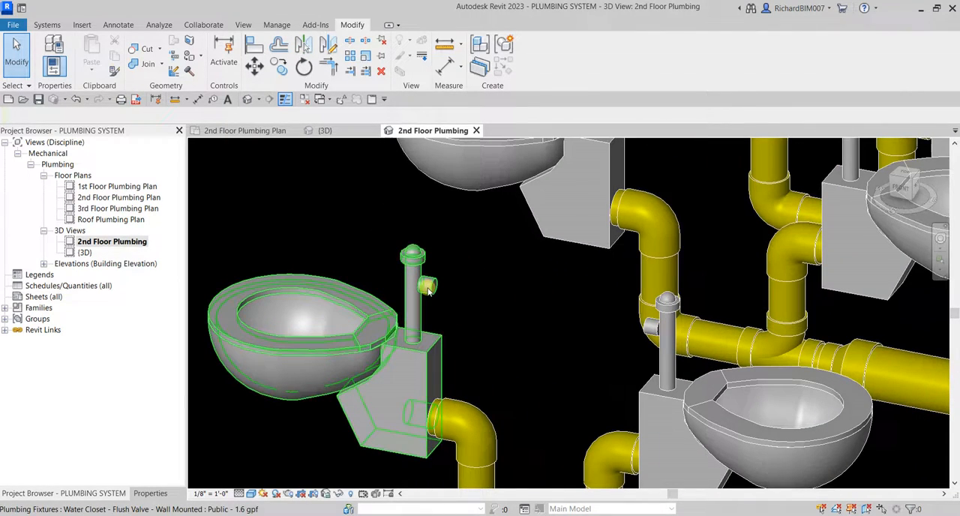
left_click(429, 291)
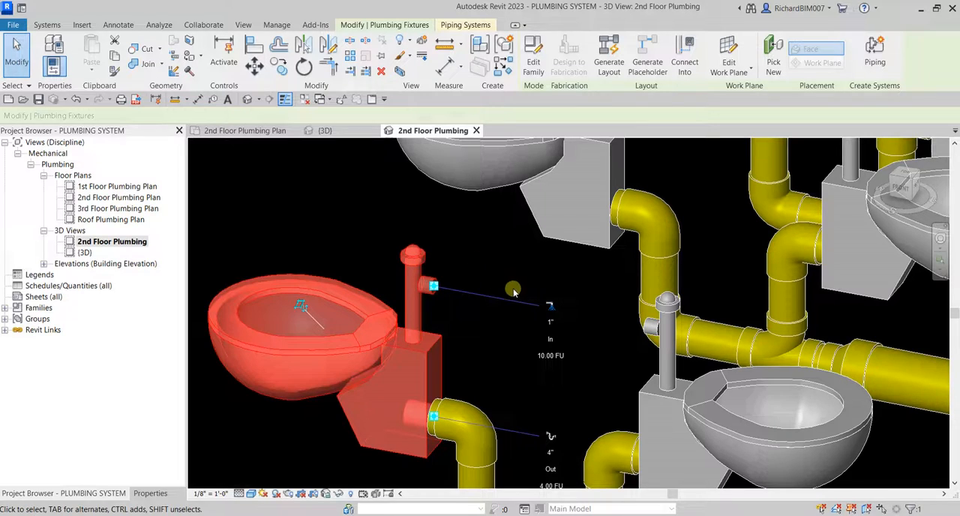
scroll(526, 330, "up", 2)
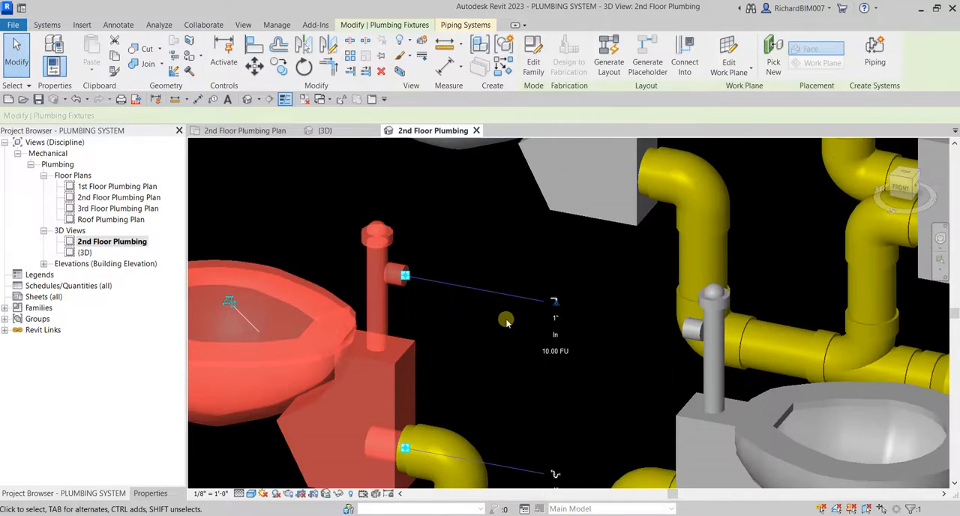
key("ctrl")
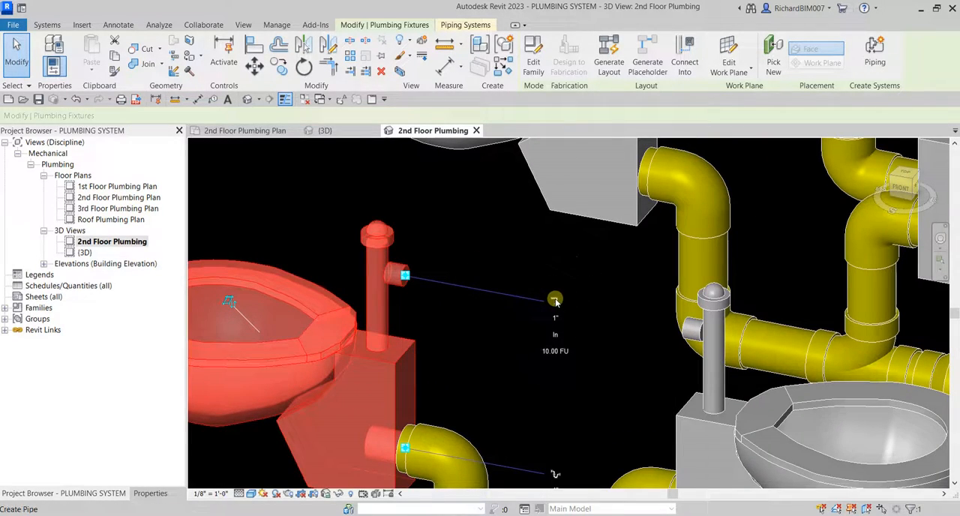
left_click(555, 300)
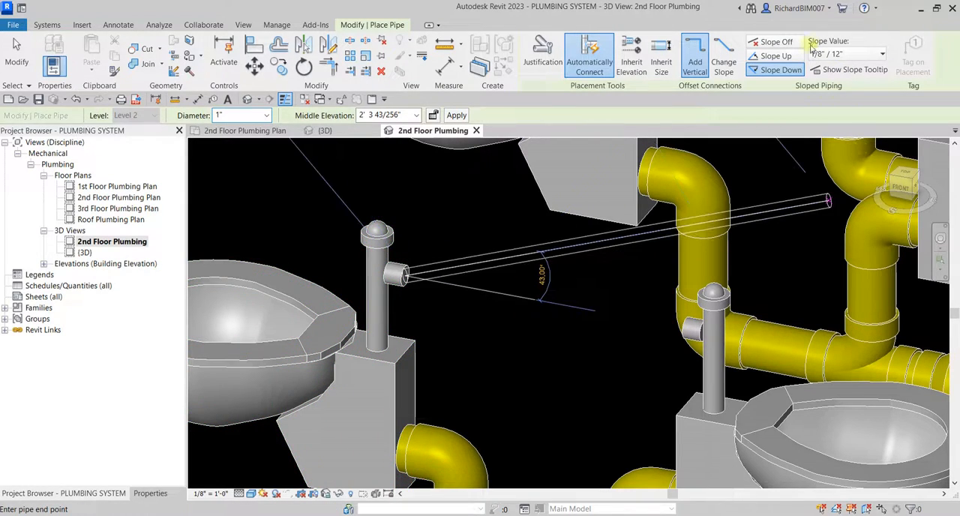
left_click(785, 43)
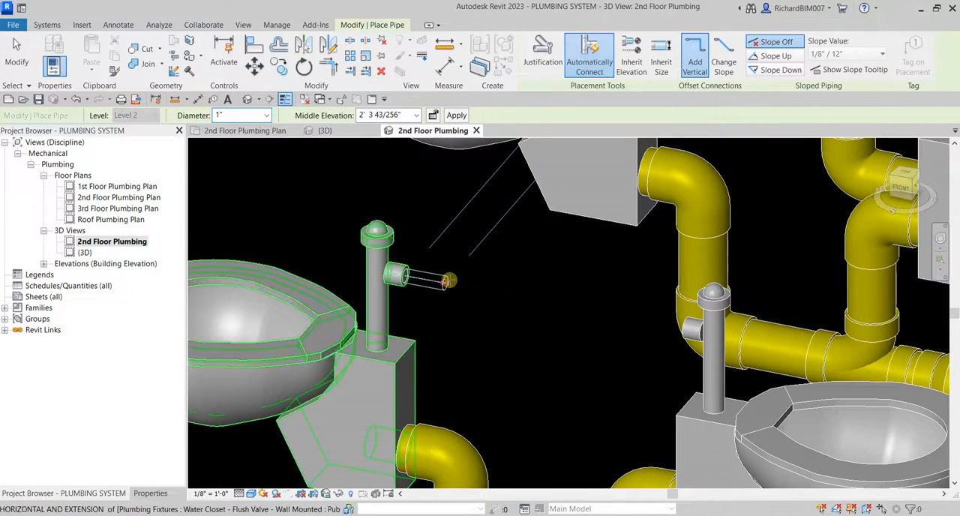
left_click(454, 282)
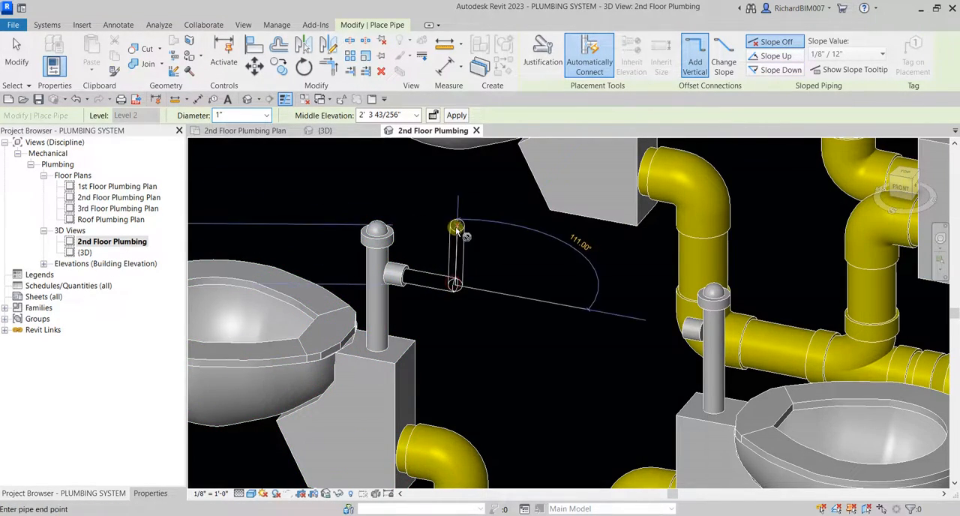
Turn the 1" pipe vertically upward by applying a middle elevation of 5' 0", and end pipe placement.
scroll(457, 236, "down", 3)
middle_click_drag(467, 222, 468, 268)
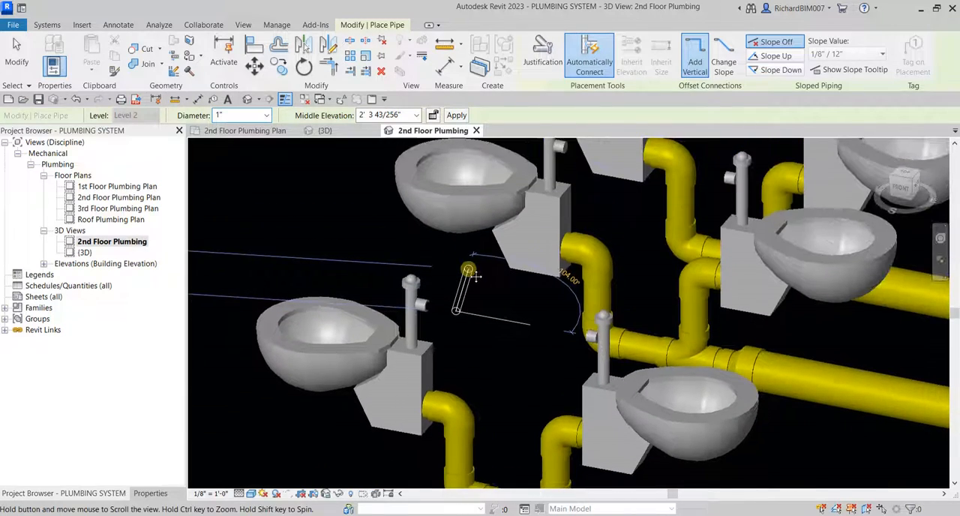
left_click(402, 116)
left_click(403, 116)
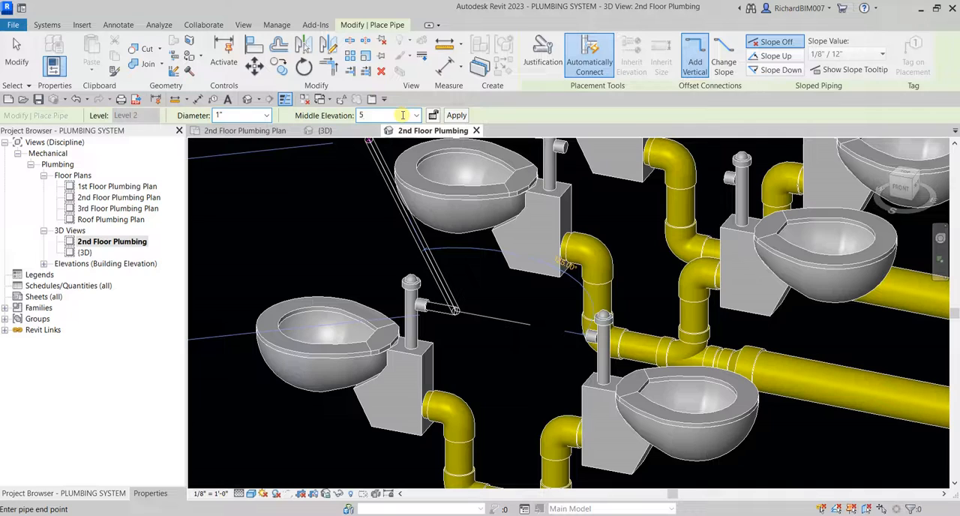
key("Return")
scroll(552, 264, "down", 2)
middle_click_drag(529, 270, 492, 418)
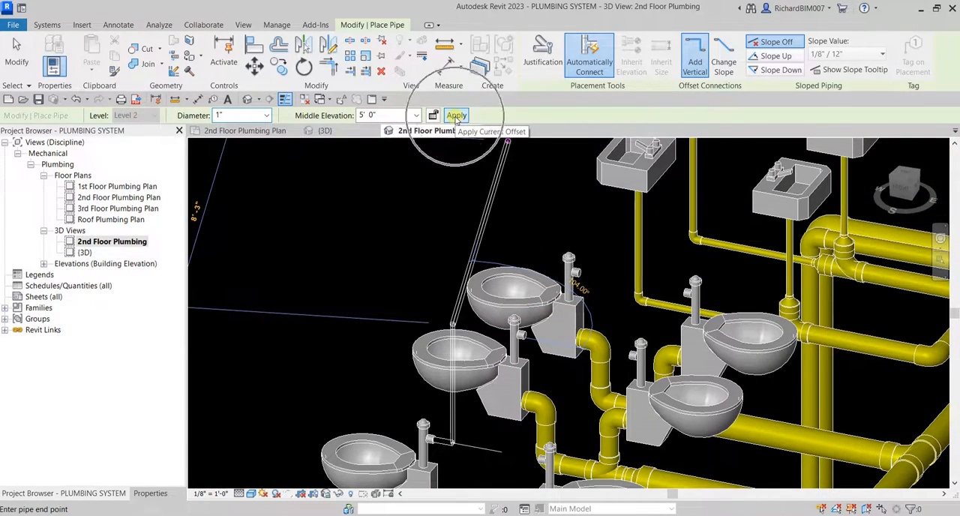
left_click(456, 115)
mouse_move(456, 343)
middle_mouse_down("shift")
mouse_move(503, 334)
mouse_move(444, 348)
middle_mouse_up("shift")
left_click(17, 48)
Check the system type in the properties of the vertical 1" pipe at the front outer water closet.
scroll(383, 274, "up", 3)
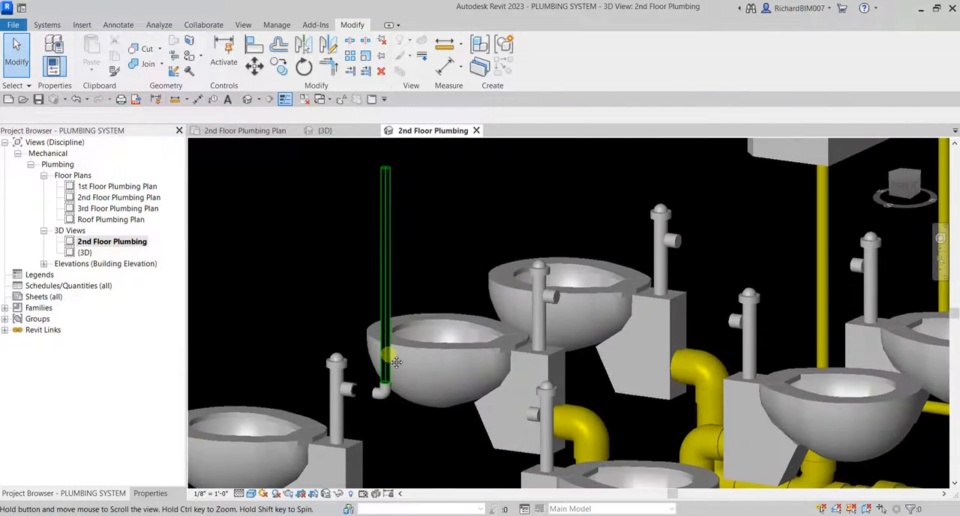
left_click(150, 493)
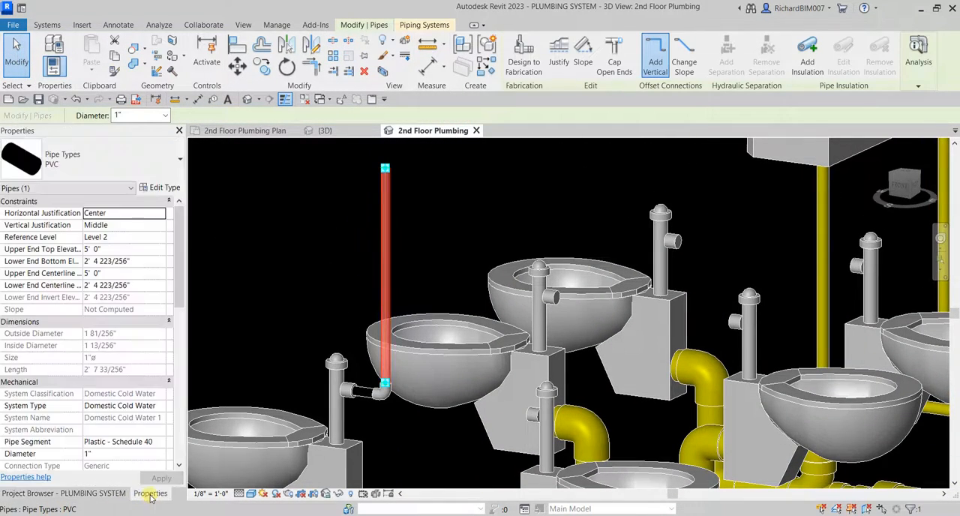
scroll(136, 384, "down", 1)
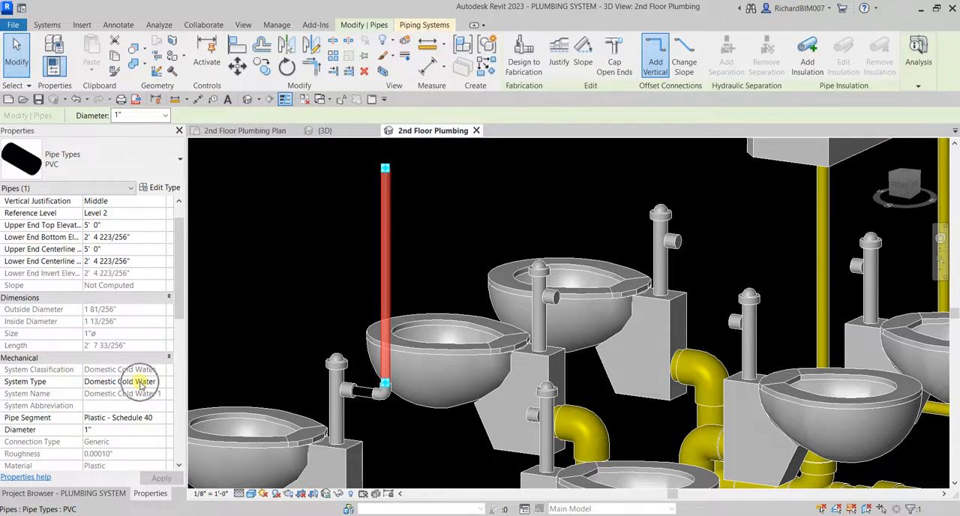
left_click(308, 266)
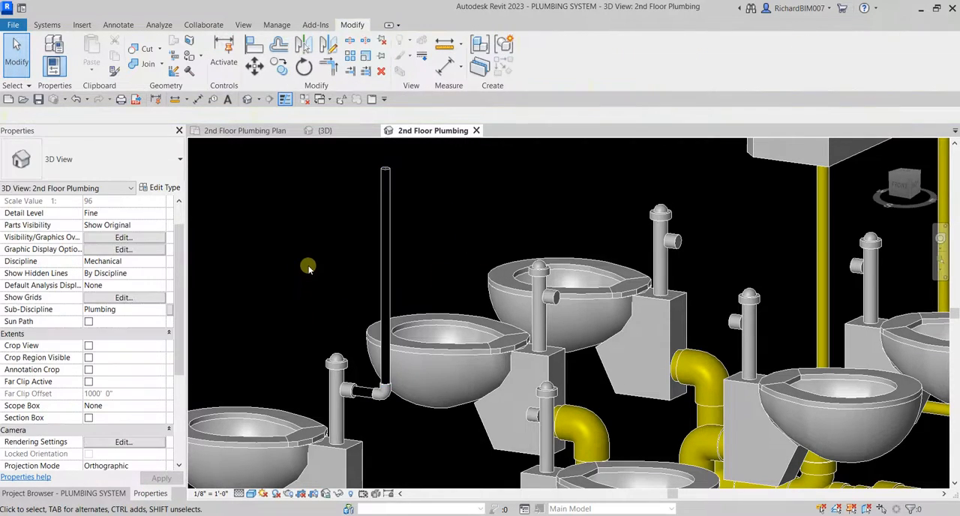
Draw a short 1" pipe with slope off from the flush valve inlet of the opposite outer water closet.
middle_click_drag(441, 296, 489, 296, "shift")
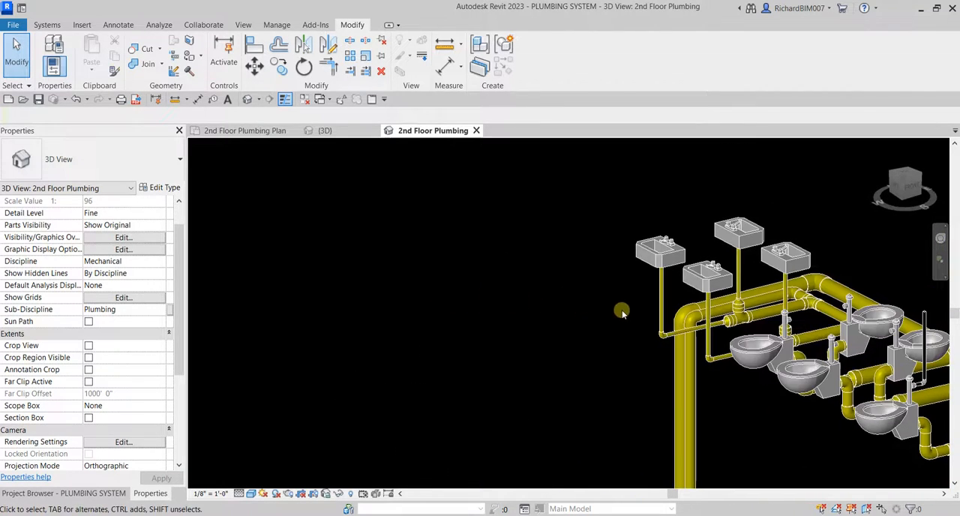
middle_click(648, 323)
middle_click_drag(761, 349, 366, 219)
scroll(561, 285, "up", 2)
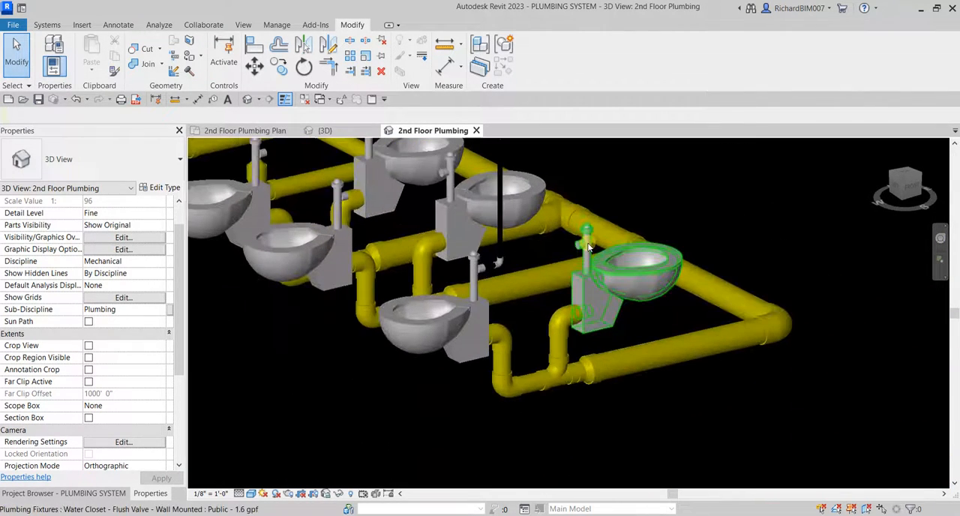
left_click(588, 252)
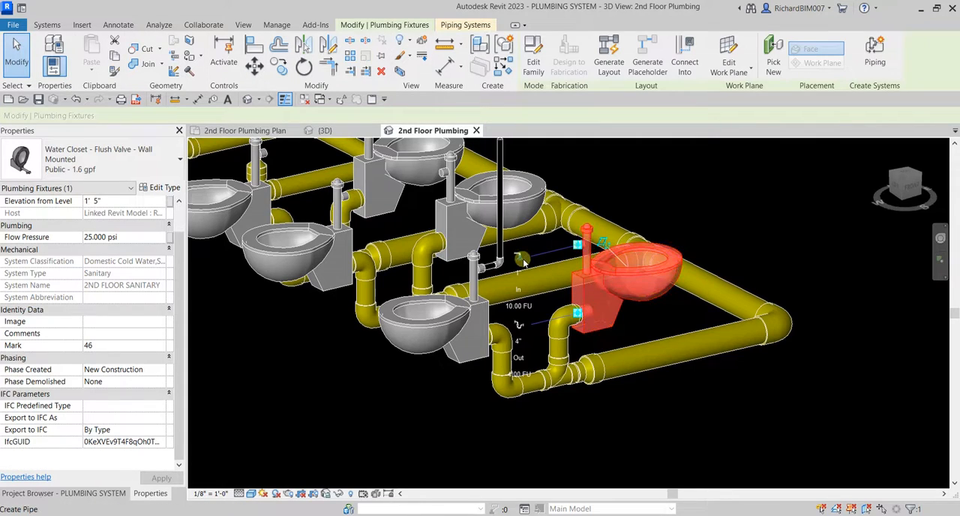
scroll(530, 259, "up", 3)
left_click(530, 257)
scroll(530, 259, "up", 2)
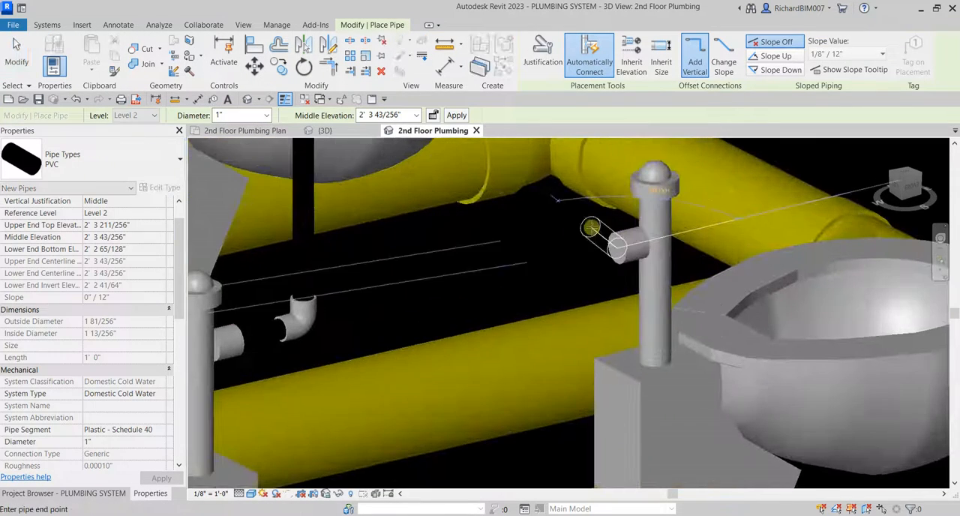
scroll(535, 274, "down", 2)
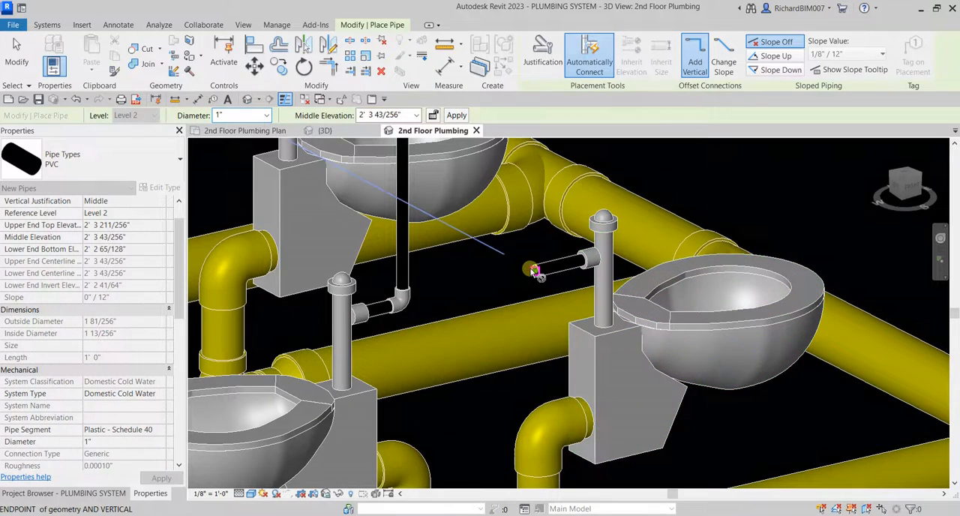
Turn this 1" pipe vertically upward by applying a middle elevation of 10' 0", and end pipe placement.
left_click(405, 114)
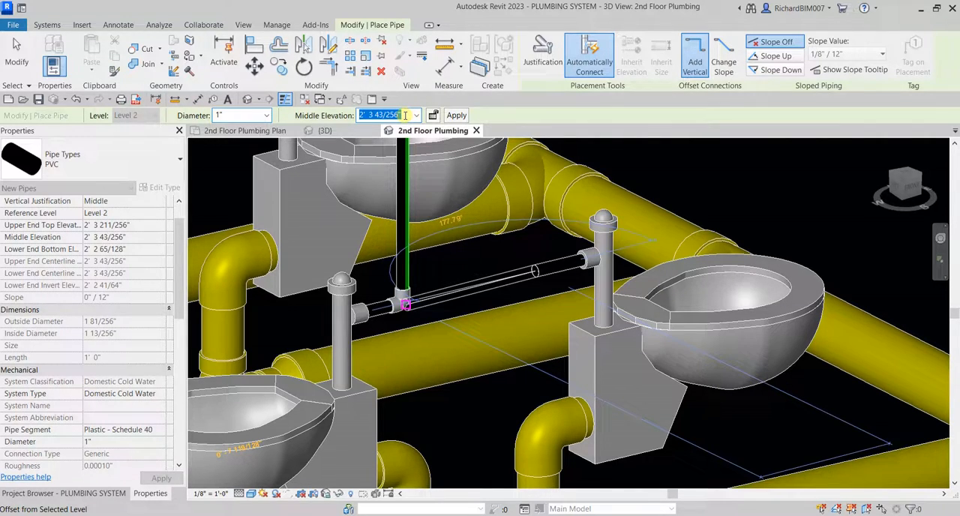
type("10")
key("Return")
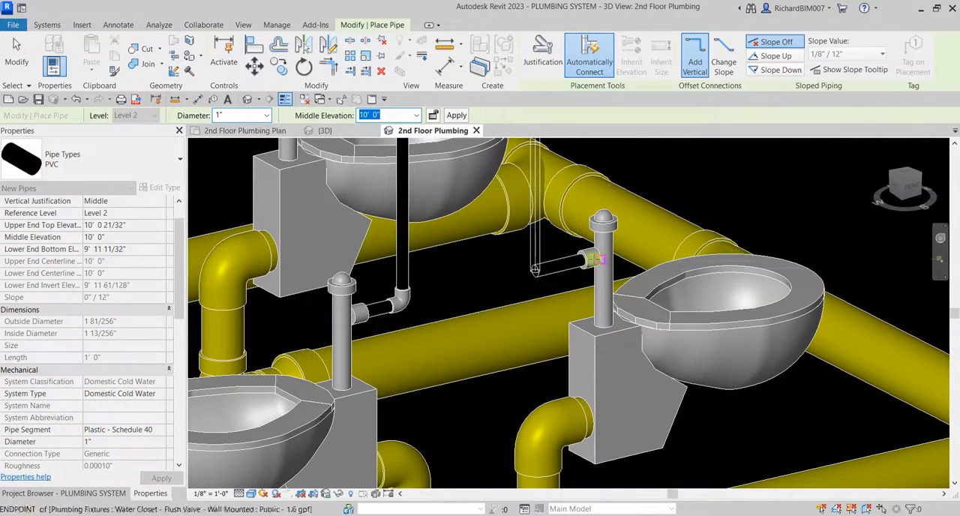
left_click(458, 120)
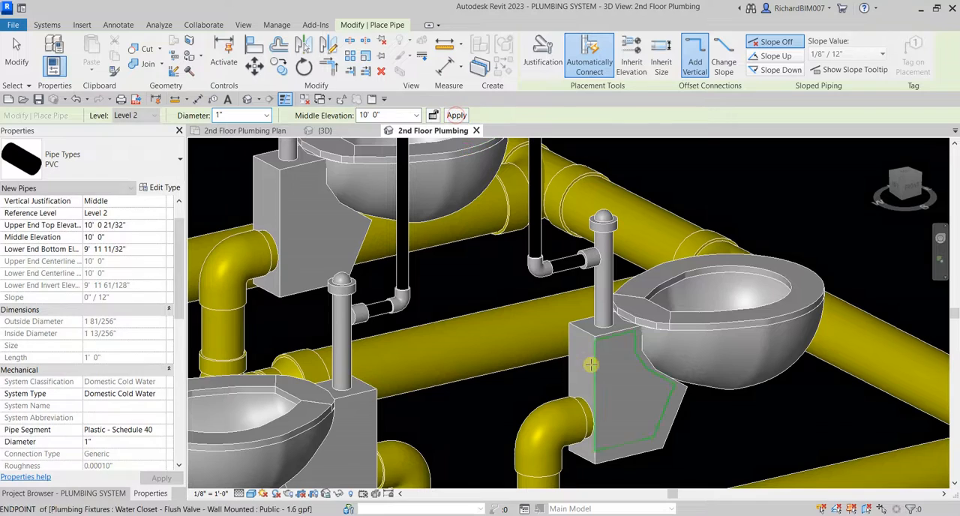
scroll(592, 365, "down", 5)
middle_click_drag(604, 326, 569, 444)
middle_click_drag(604, 418, 546, 437, "shift")
key("Escape")
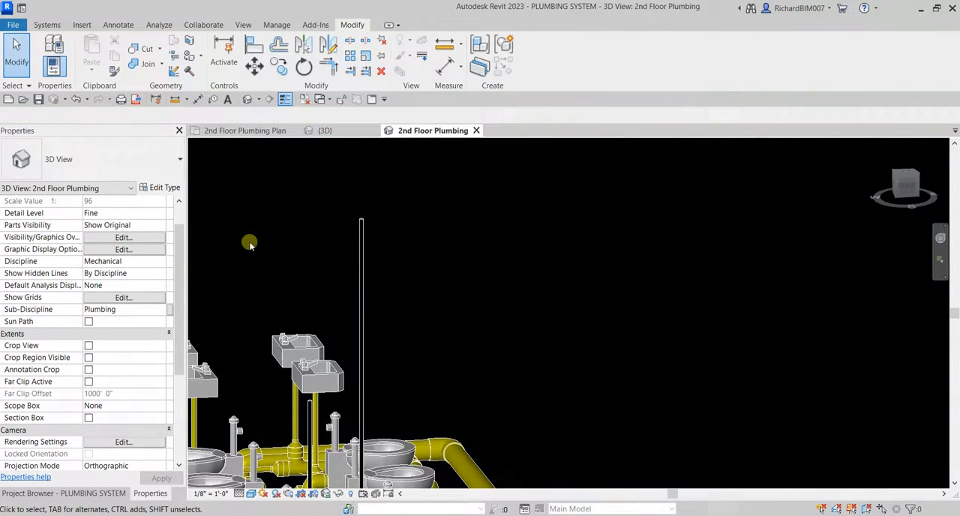
Change the background color in the graphics options to white.
left_click(15, 27)
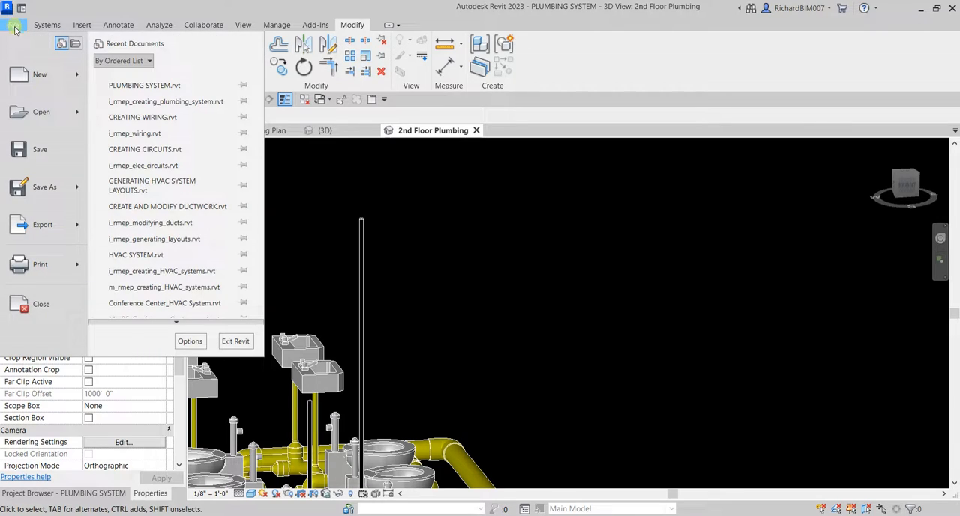
left_click(190, 340)
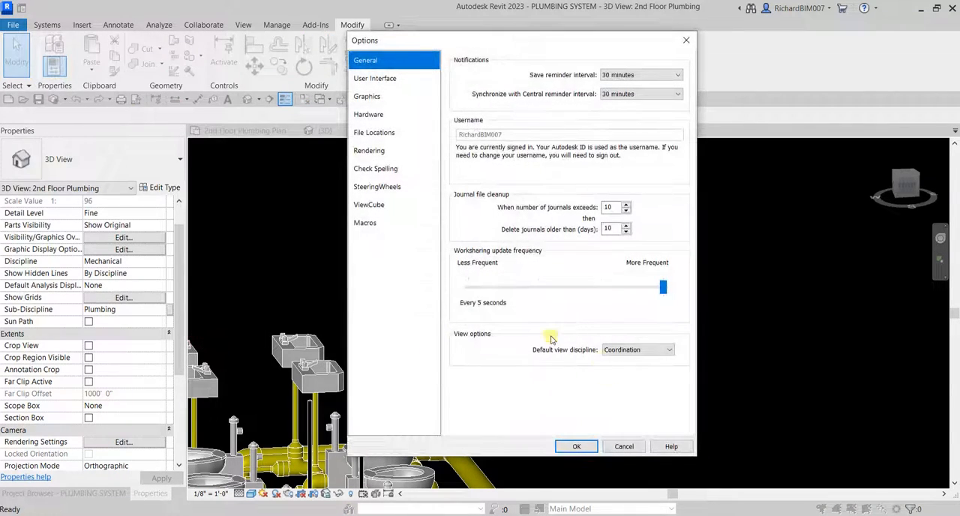
left_click(367, 99)
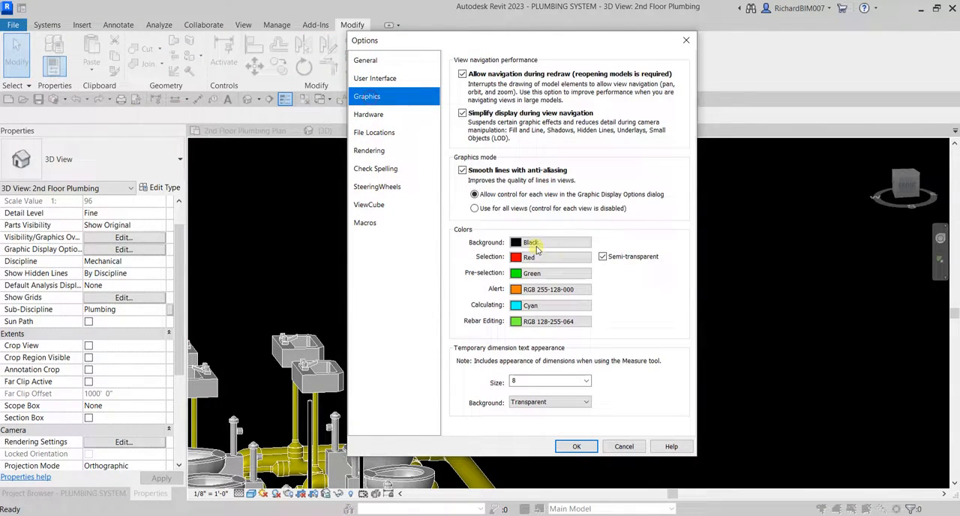
left_click(537, 247)
left_click(506, 260)
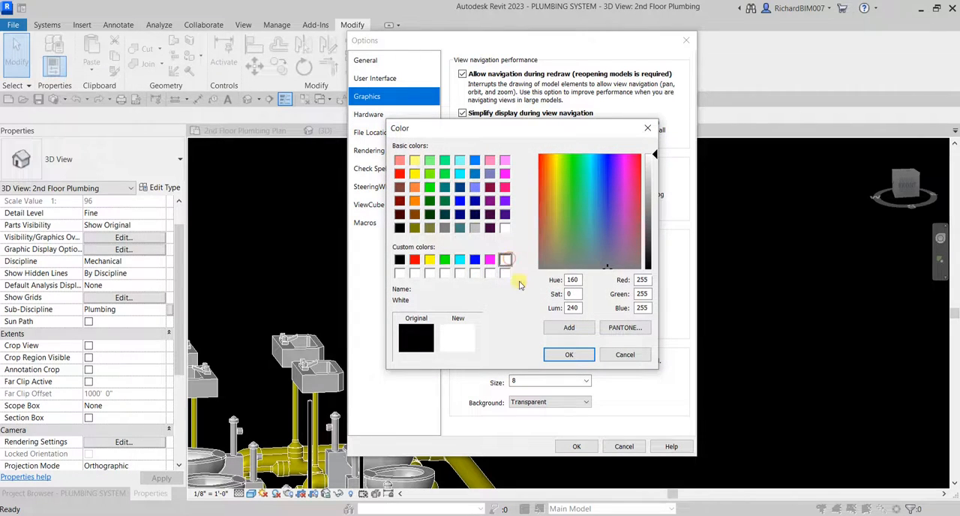
left_click(569, 355)
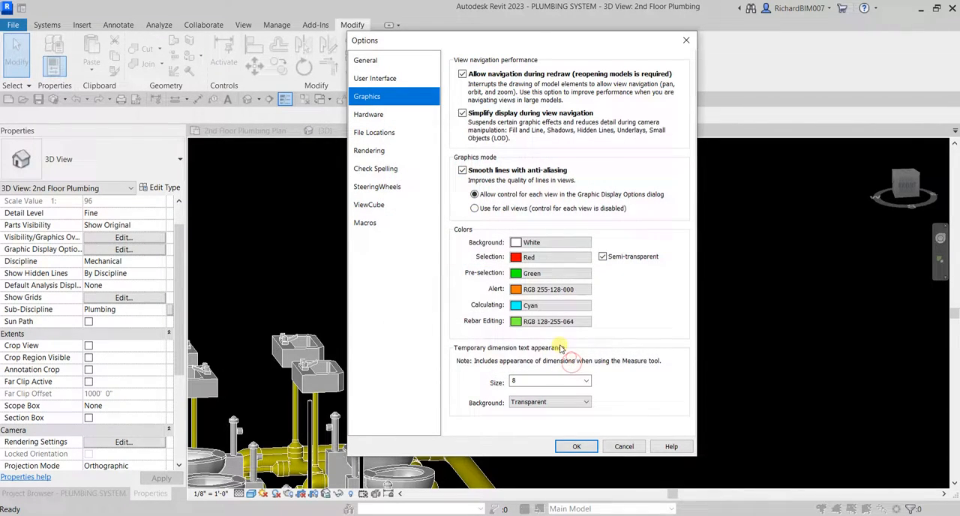
left_click(586, 450)
Draw a horizontal 1" pipe from the top end of the 10' 0" riser, extending past the shorter riser, and end pipe placement.
middle_click_drag(502, 319, 407, 232, "shift")
scroll(602, 343, "up", 1)
scroll(368, 196, "up", 1)
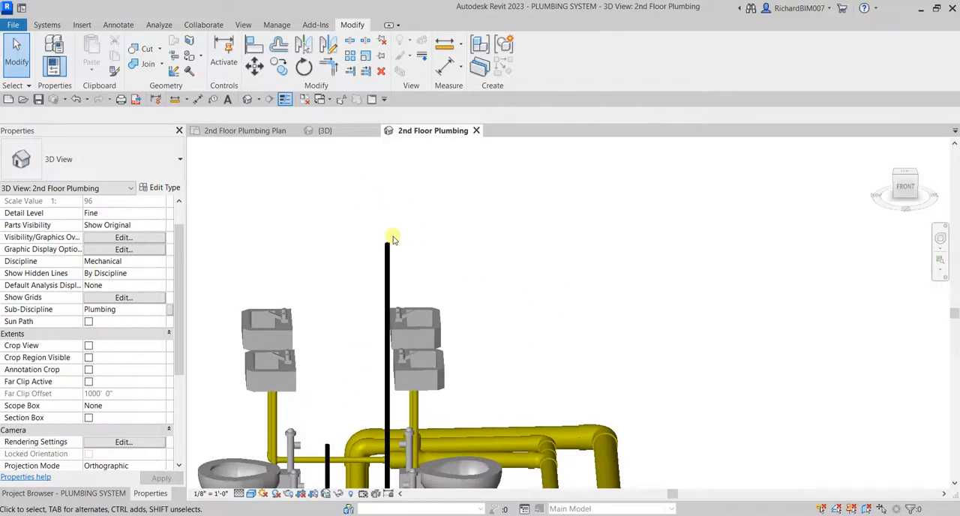
left_click(397, 238)
scroll(384, 246, "up", 2)
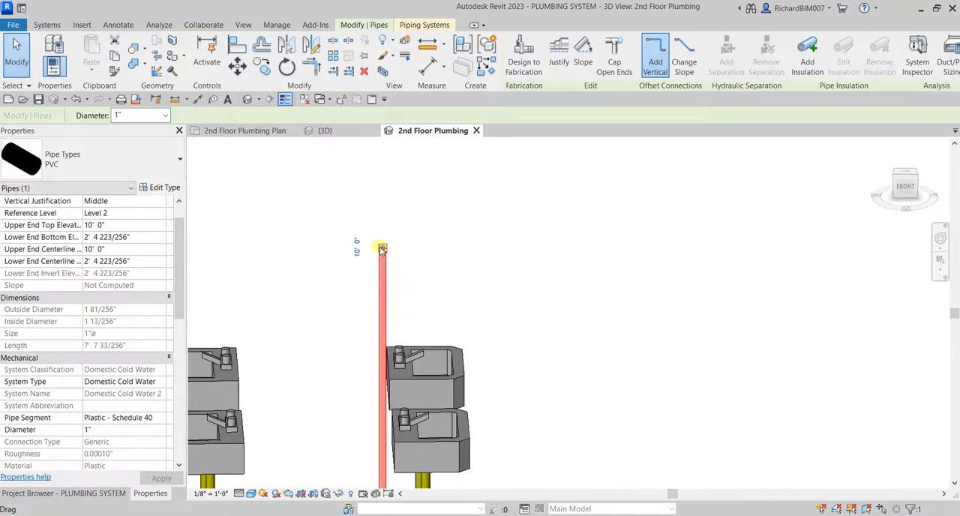
right_click(381, 248)
left_click(451, 233)
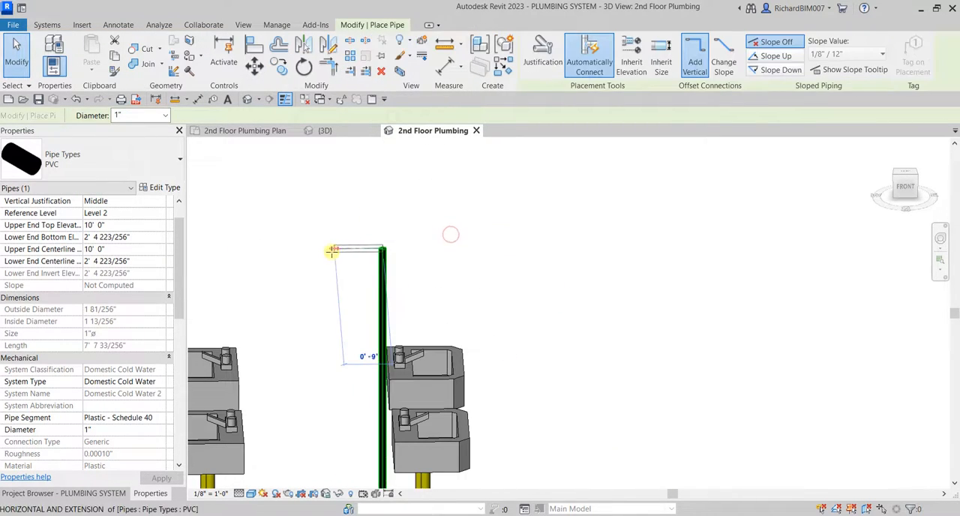
left_click(275, 250)
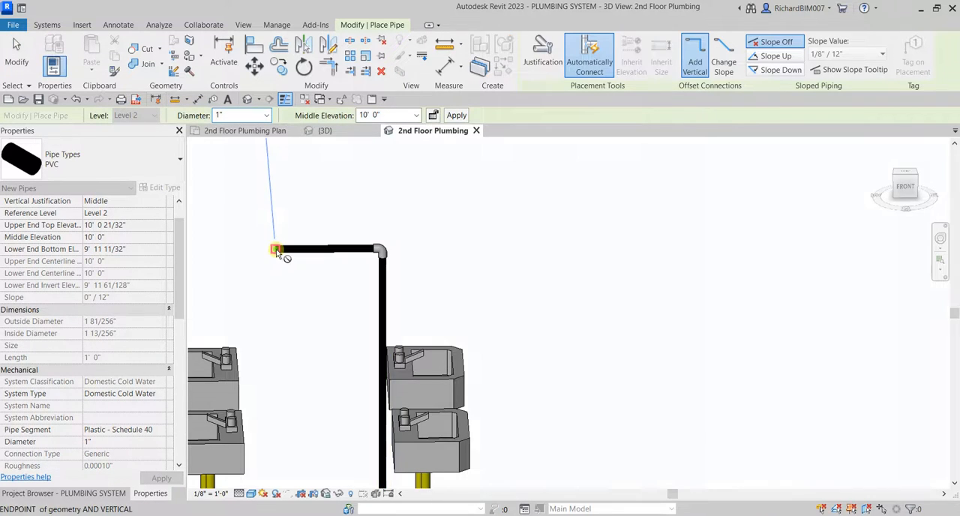
key("Escape")
key("Escape")
Join the horizontal 1" pipe and the shorter riser with Trim/Extend to Corner.
scroll(423, 434, "down", 3)
middle_click_drag(422, 434, 416, 310)
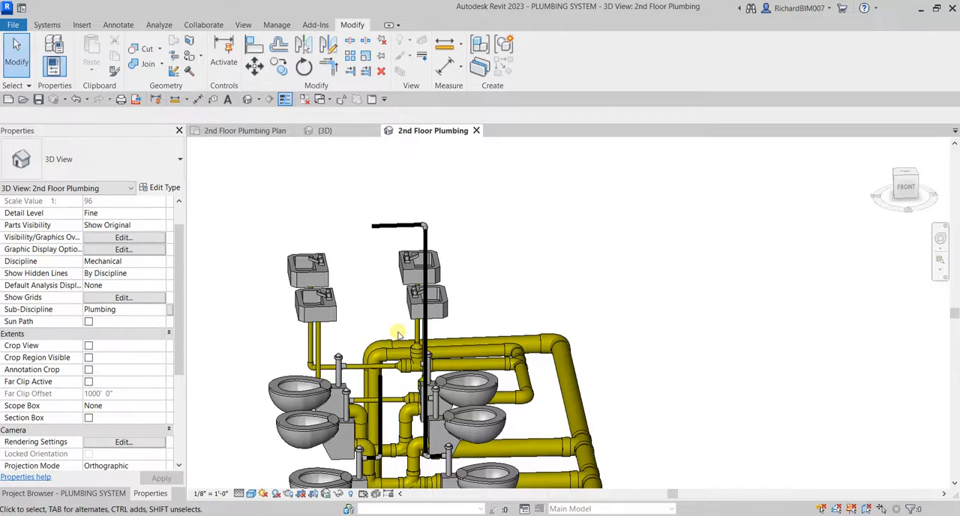
scroll(385, 354, "up", 3)
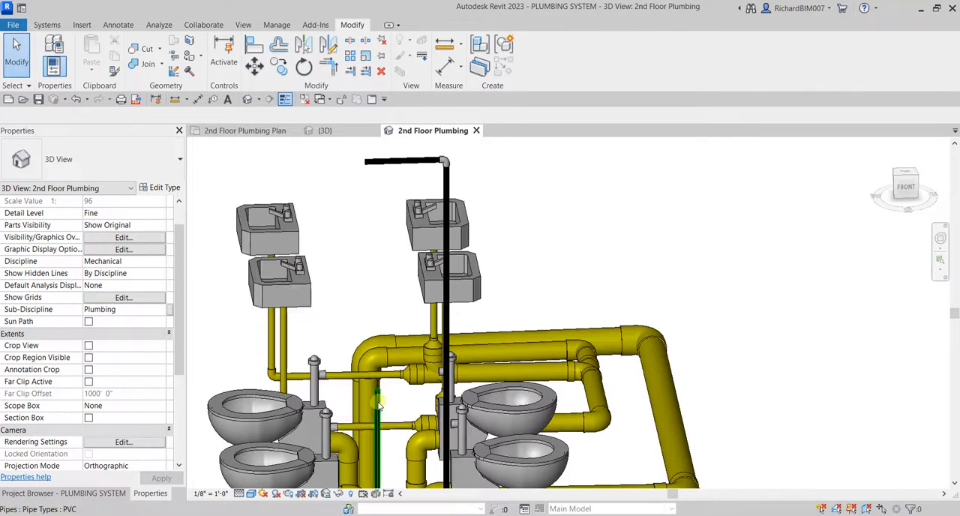
middle_click_drag(378, 403, 366, 458, "shift")
middle_click_drag(340, 201, 351, 246)
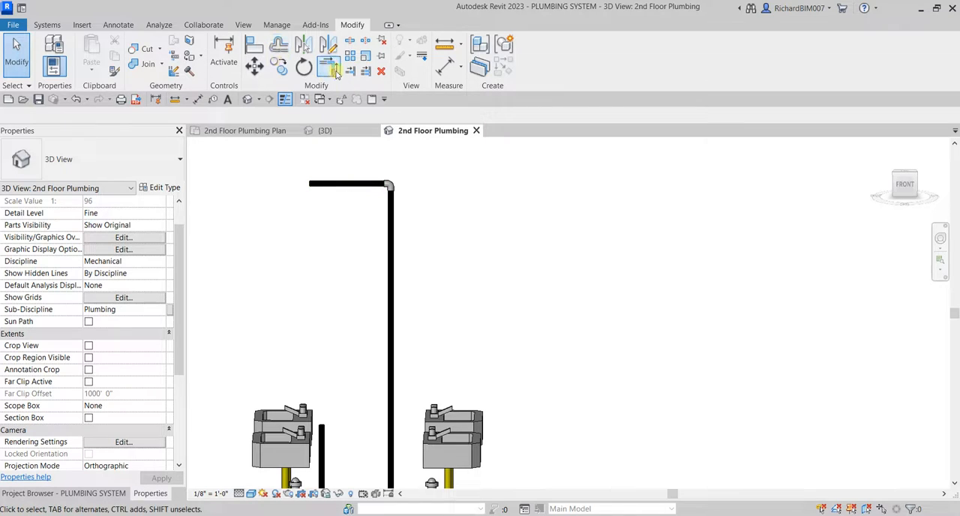
left_click(330, 68)
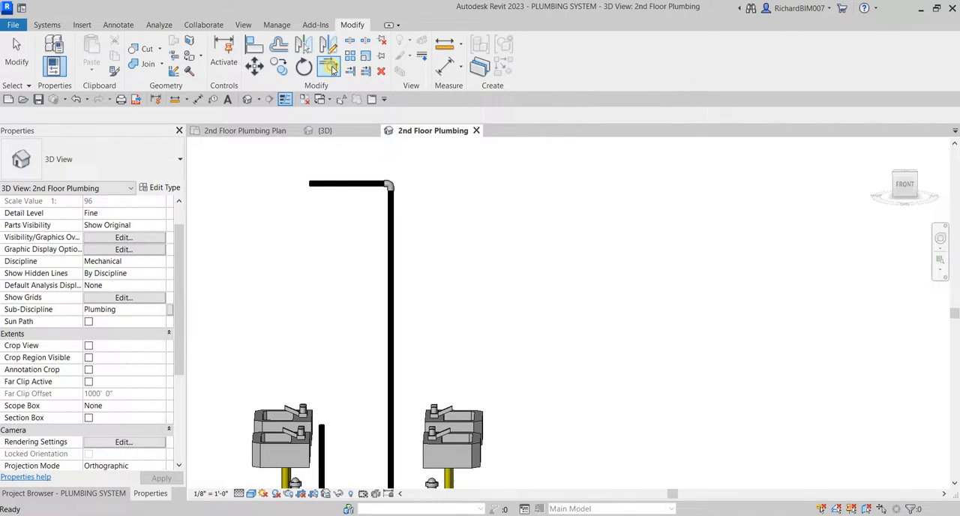
left_click(363, 187)
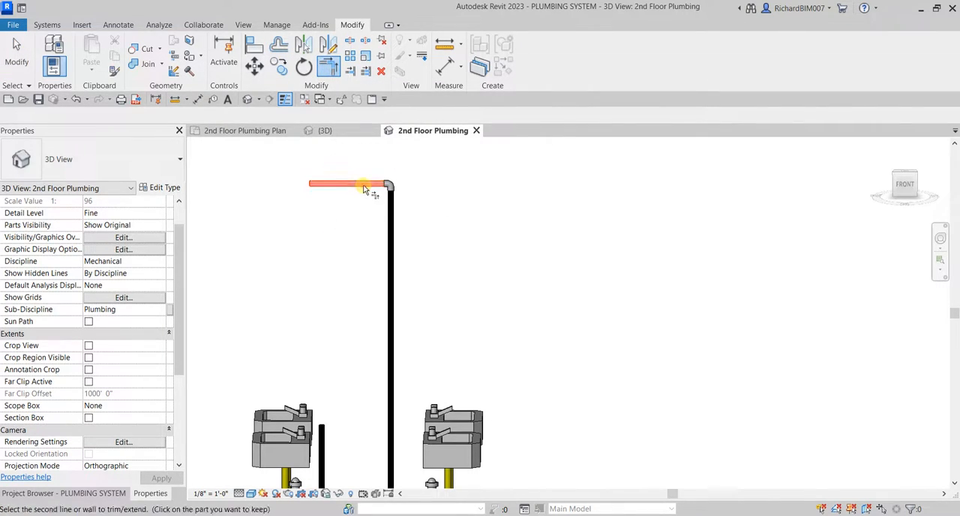
left_click(323, 443)
Seen from the top, copy the horizontal pipe connecting the two risers sideways toward the neighboring water closets.
scroll(386, 263, "down", 2)
middle_click_drag(386, 262, 607, 300, "shift")
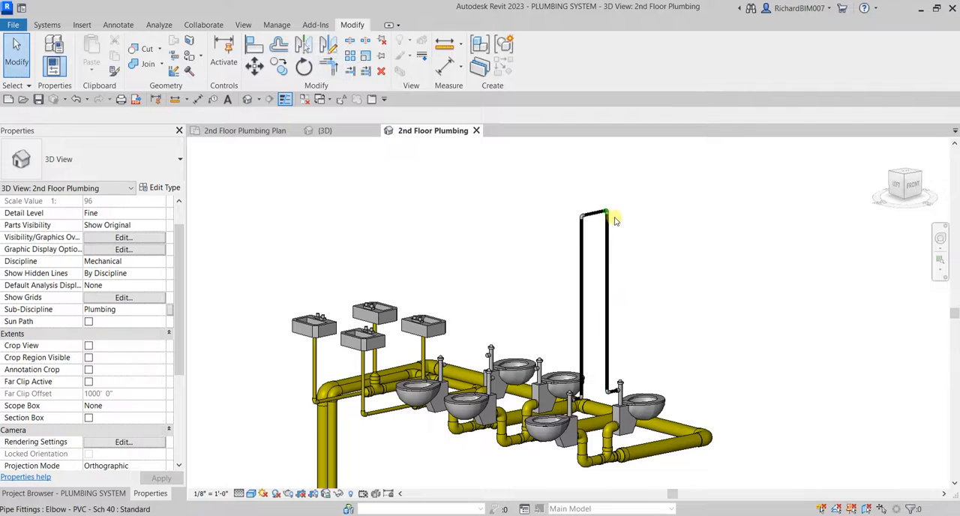
scroll(617, 213, "up", 3)
left_click(582, 210)
middle_click_drag(583, 210, 698, 375, "shift")
left_click(905, 175)
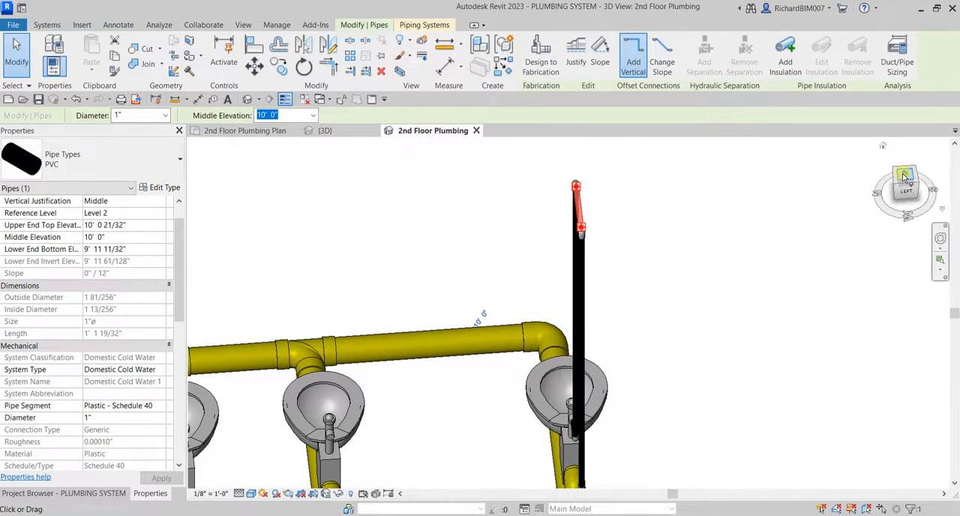
scroll(586, 344, "down", 4)
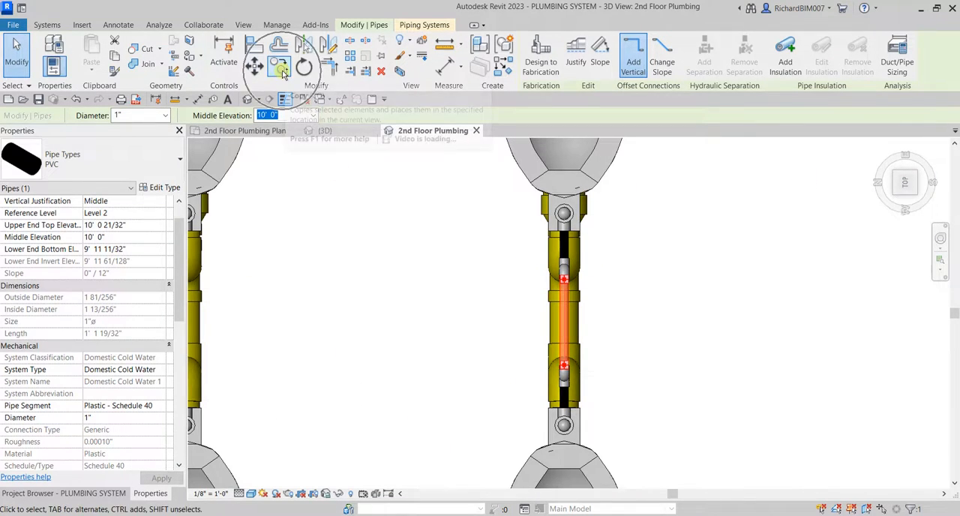
left_click(278, 68)
left_click(560, 323)
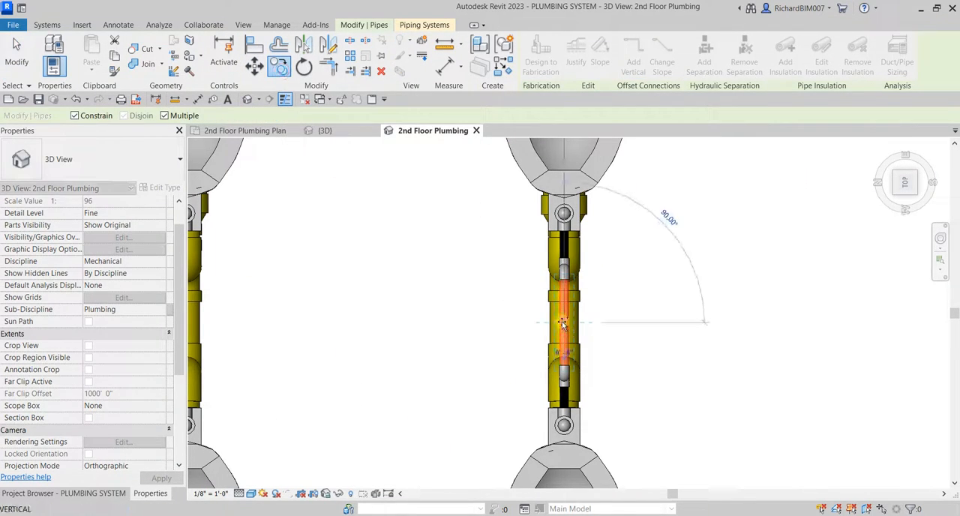
left_click(462, 322)
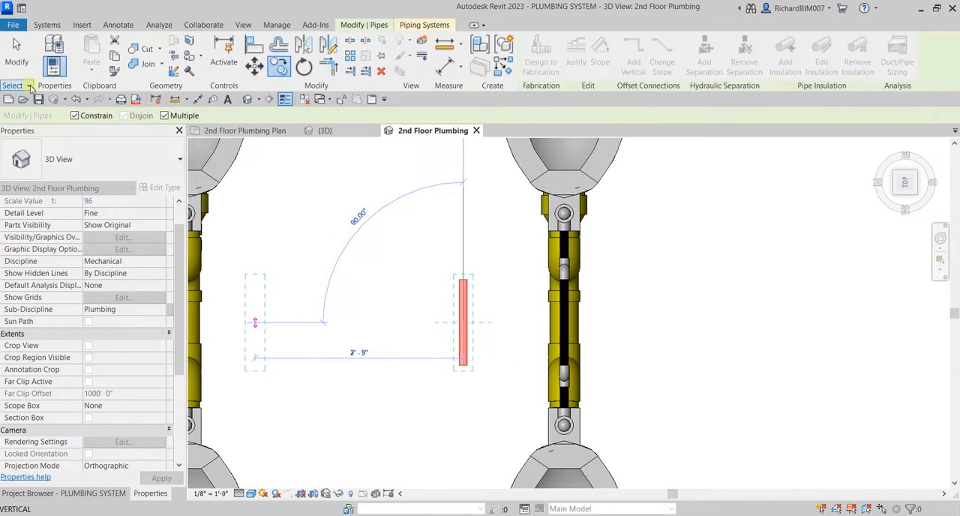
key("Escape")
key("Escape")
Reposition the copied pipe's ends so it runs perpendicular to the connecting pipe, pointing near its midpoint.
scroll(475, 327, "up", 2)
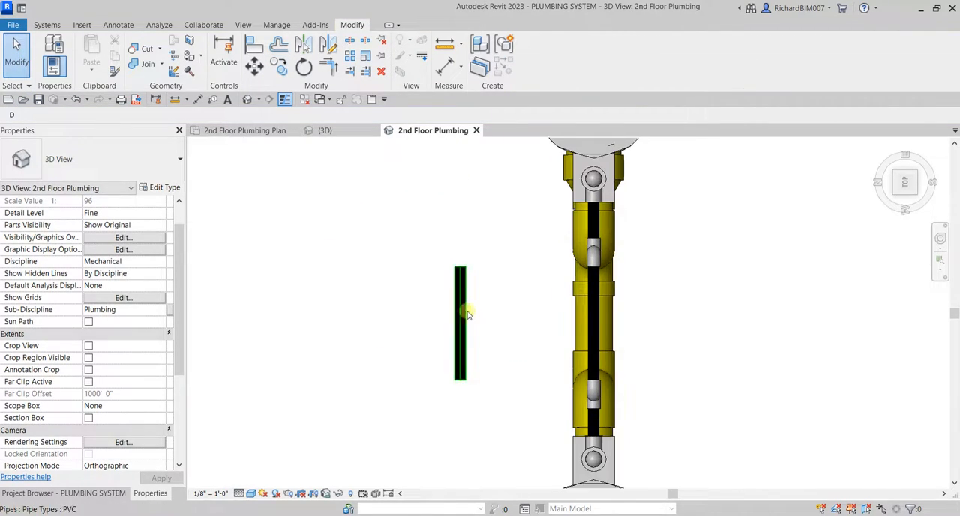
left_click(467, 312)
left_click(460, 266)
left_click_drag(539, 364, 513, 323)
left_click(678, 341)
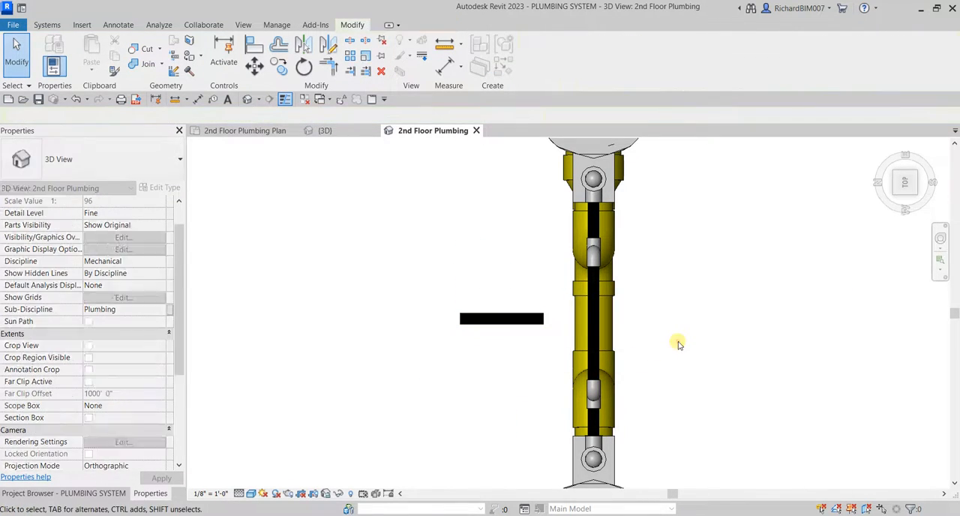
left_click(529, 326)
middle_click_drag(529, 327, 585, 363, "shift")
left_click(635, 231)
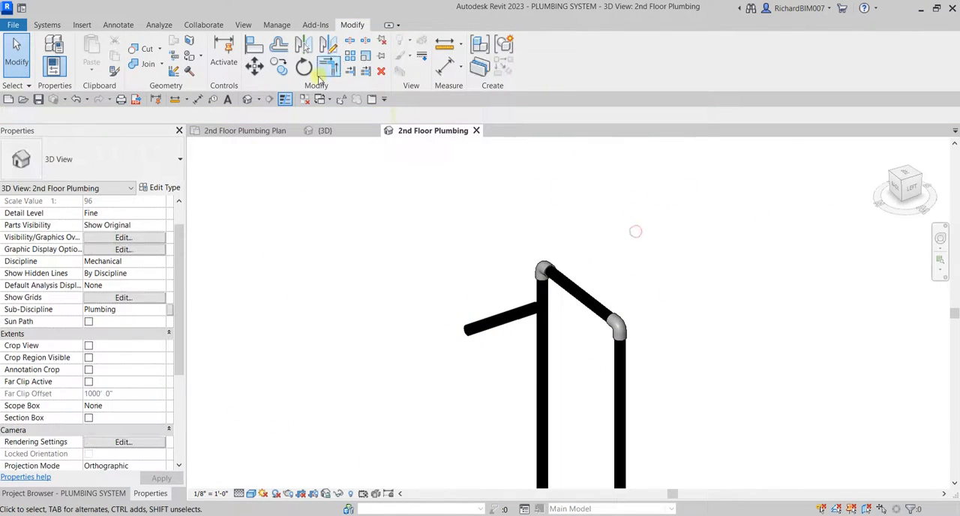
Extend the perpendicular branch pipe to the connecting pipe between the two risers with Trim/Extend Single Element, and end the command.
middle_click_drag(484, 276, 416, 243, "shift")
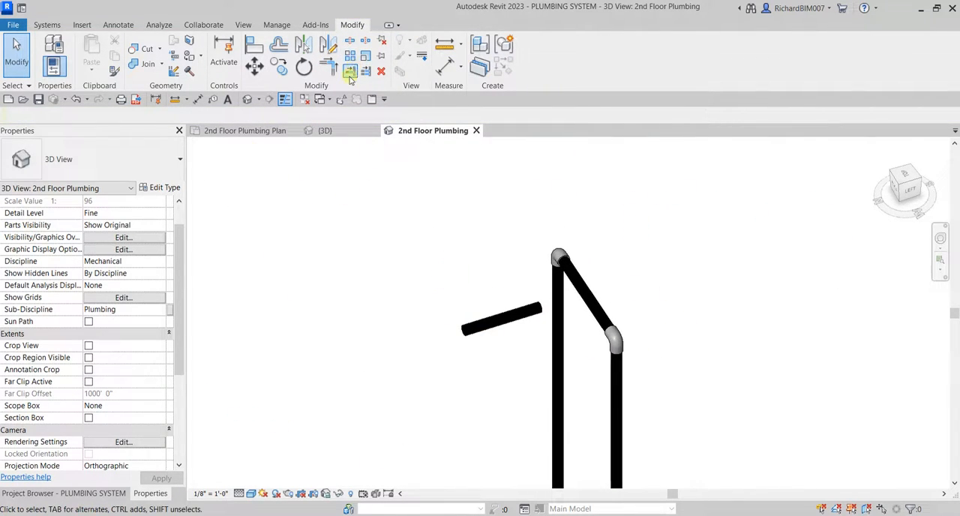
left_click(349, 75)
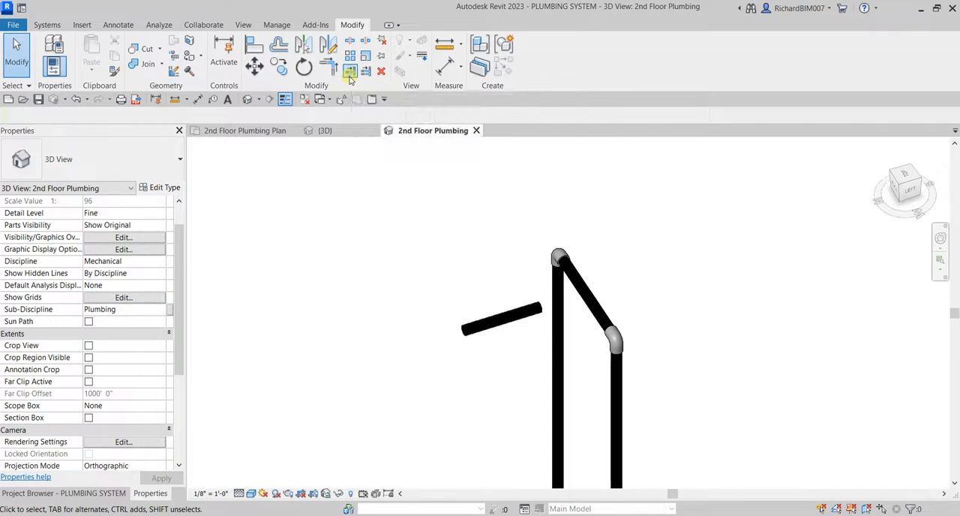
left_click(594, 299)
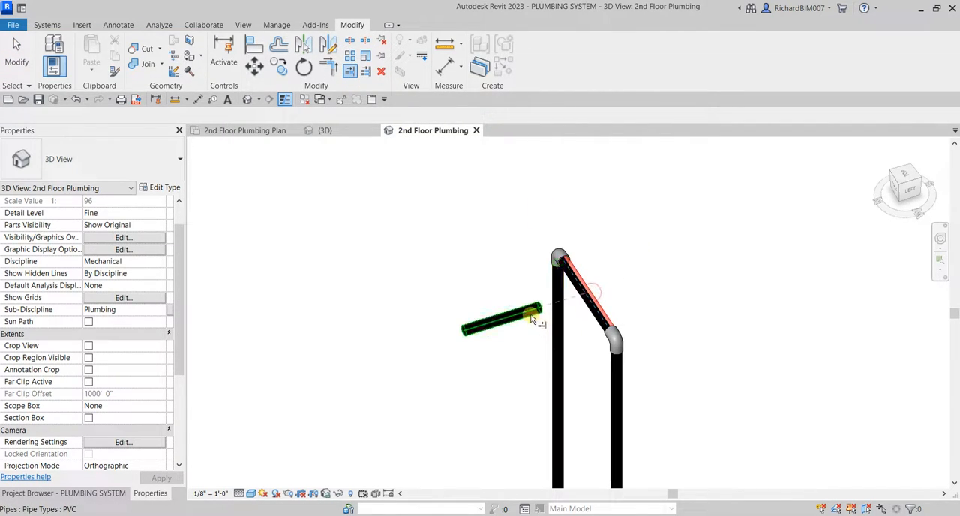
left_click(531, 319)
middle_click_drag(636, 274, 632, 334, "shift")
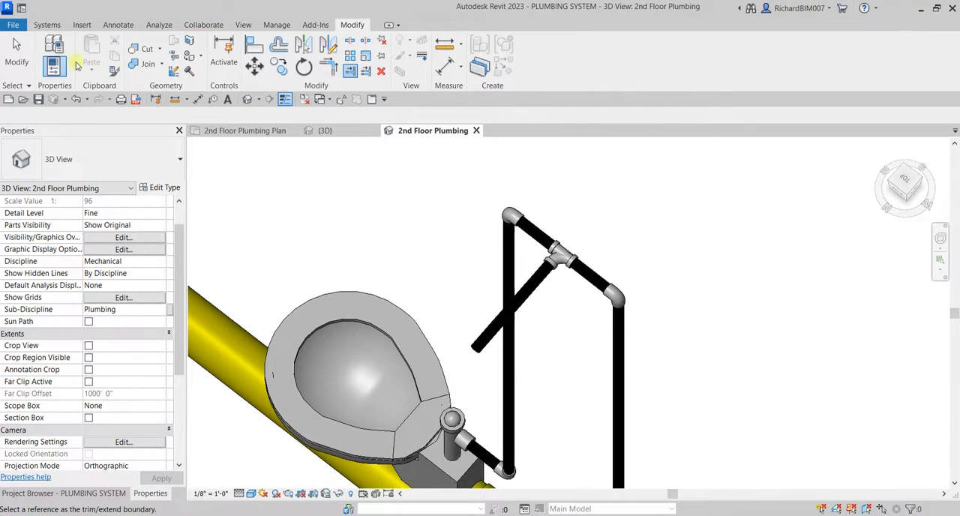
left_click(14, 49)
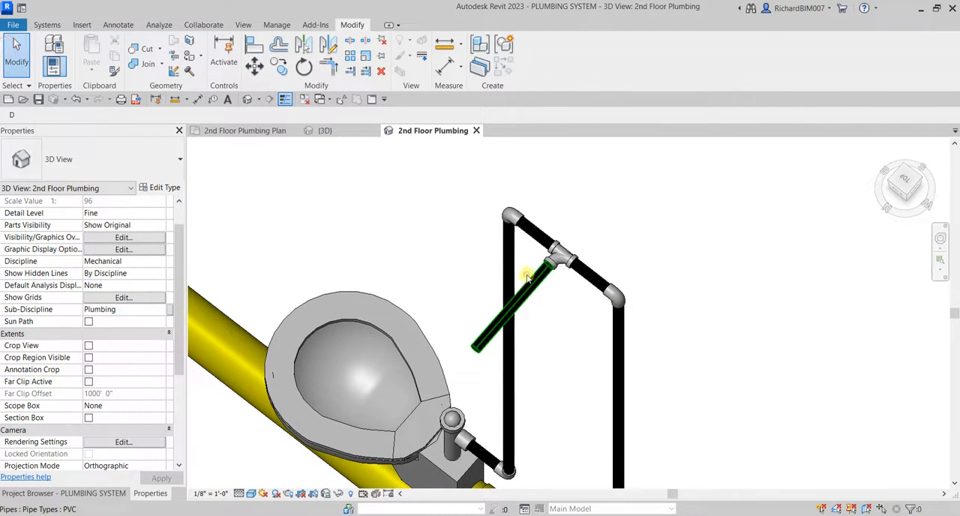
Delete the overhead connecting pipe between the two risers together with its tee and elbows, keeping the branch pipe.
left_click(528, 278)
left_click(162, 150)
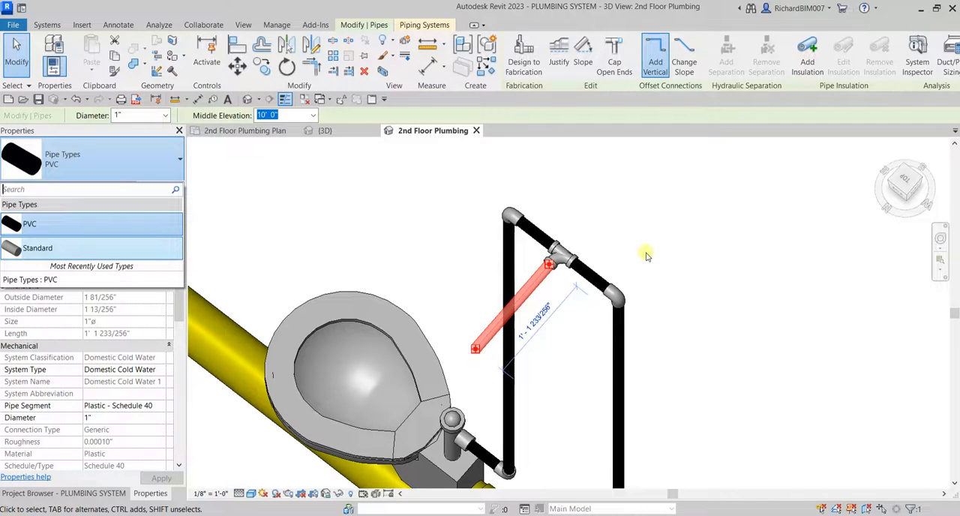
scroll(578, 333, "down", 3)
scroll(545, 318, "up", 3)
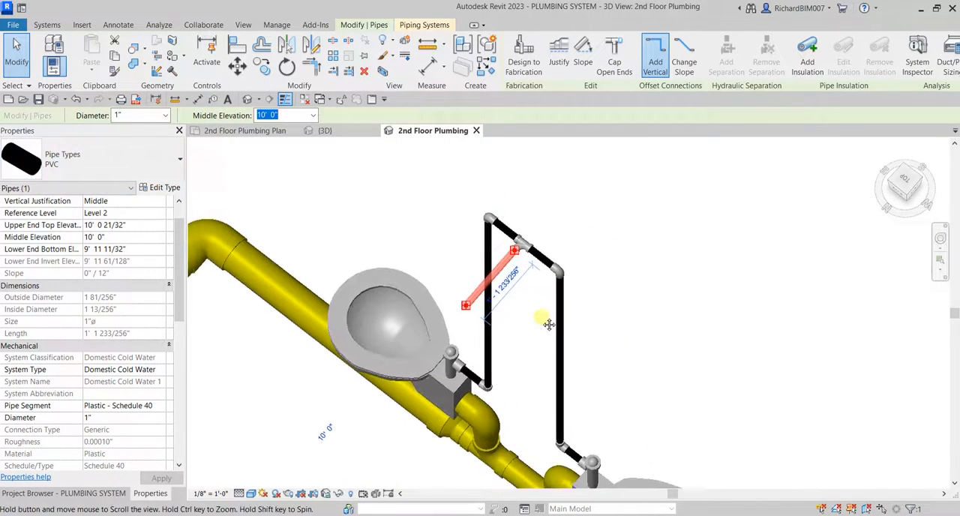
left_click_drag(439, 188, 753, 411)
key("Delete")
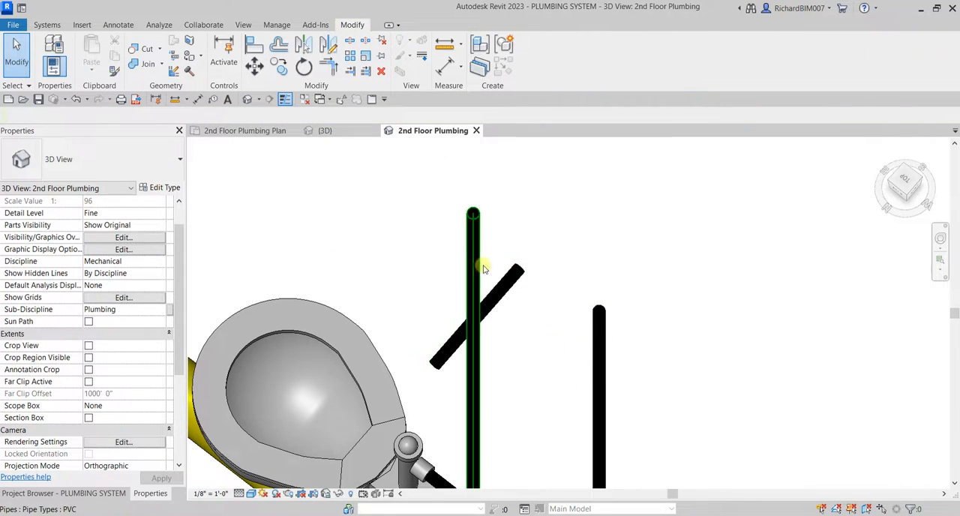
left_click(473, 239)
scroll(537, 317, "down", 2)
key("Escape")
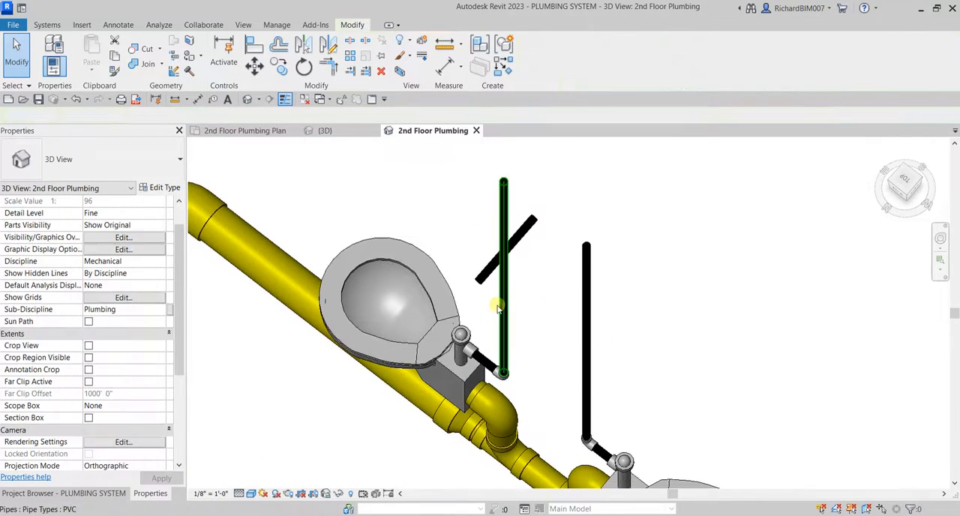
key("Tab")
left_click(504, 305)
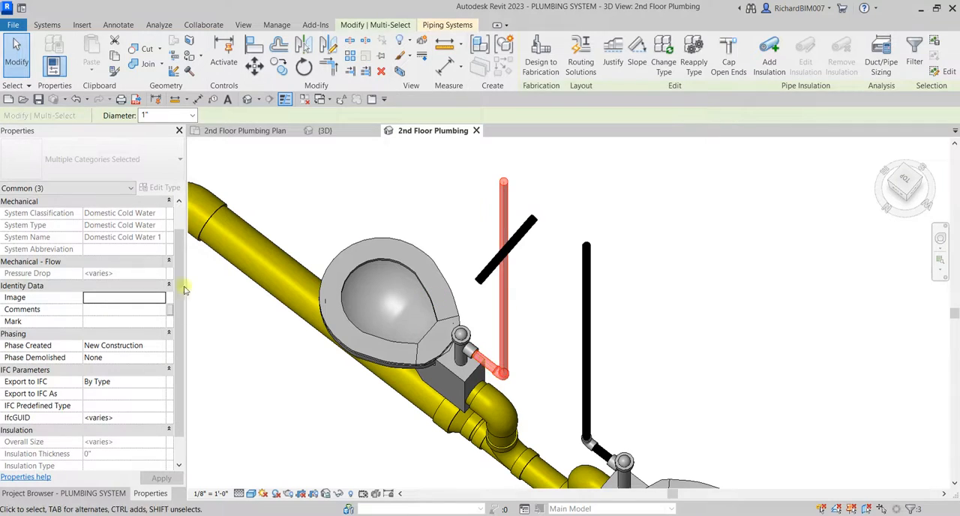
left_click(570, 163)
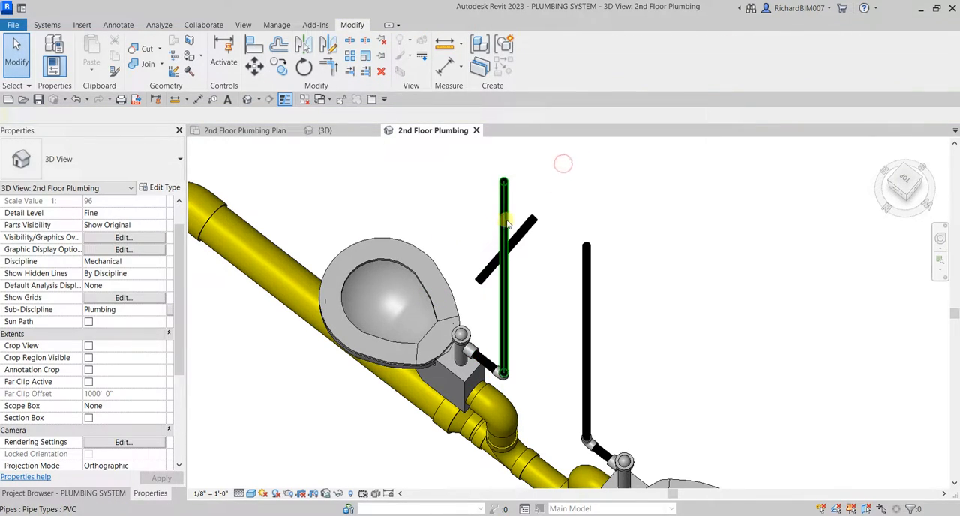
Change the pipe run of the riser behind the branch pipe, down to its flush valve, to the Standard pipe type.
key("Tab")
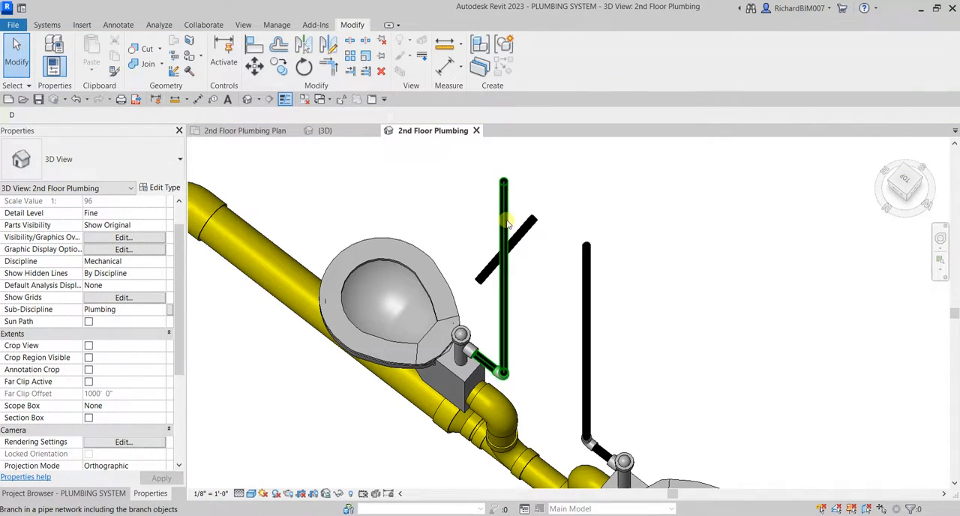
left_click(506, 222)
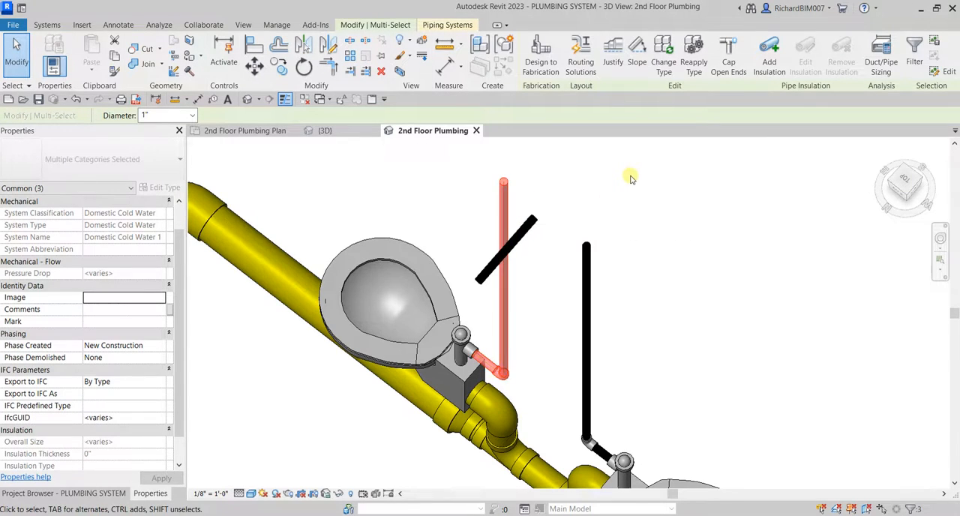
left_click(664, 52)
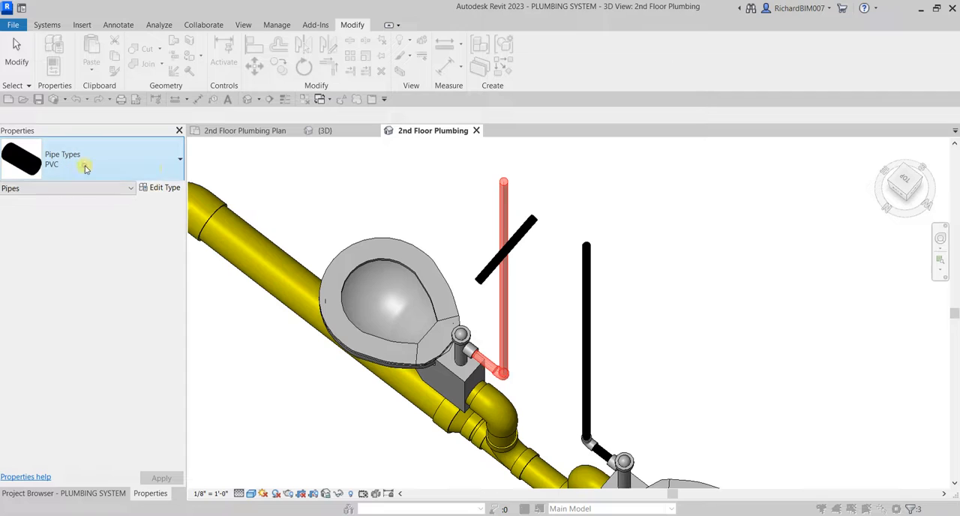
left_click(84, 168)
left_click(50, 245)
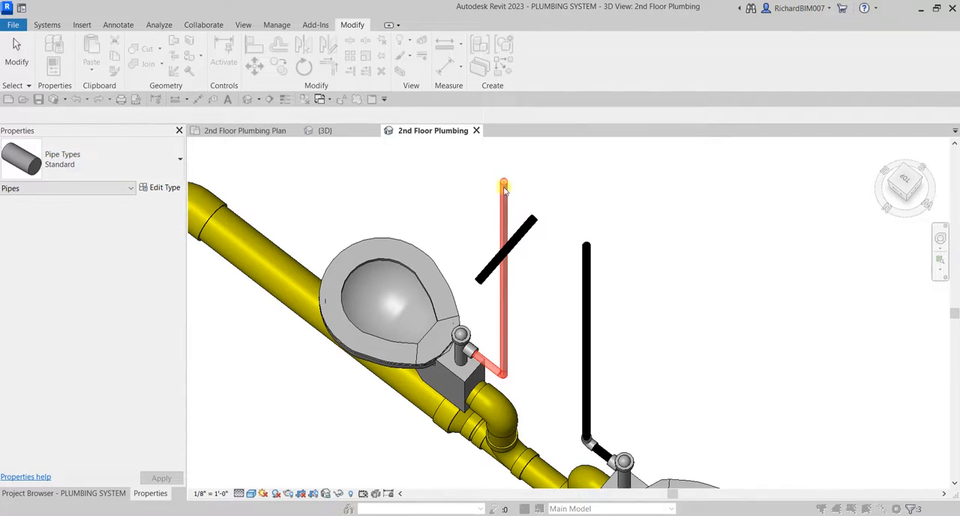
left_click(665, 282)
Change the loose horizontal branch pipe between the risers to the Standard pipe type.
mouse_move(550, 309)
middle_mouse_down()
mouse_move(560, 307)
mouse_move(550, 299)
middle_mouse_up()
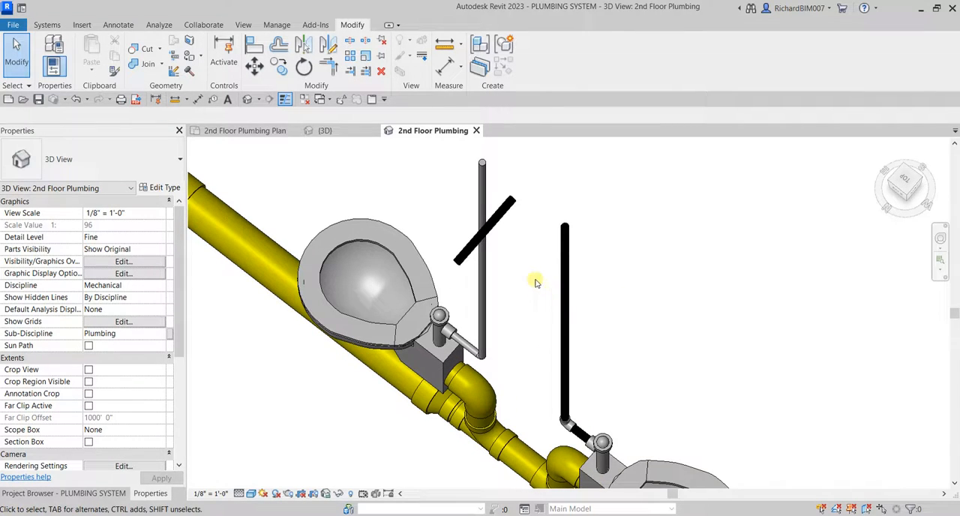
left_click(498, 216)
left_click(132, 163)
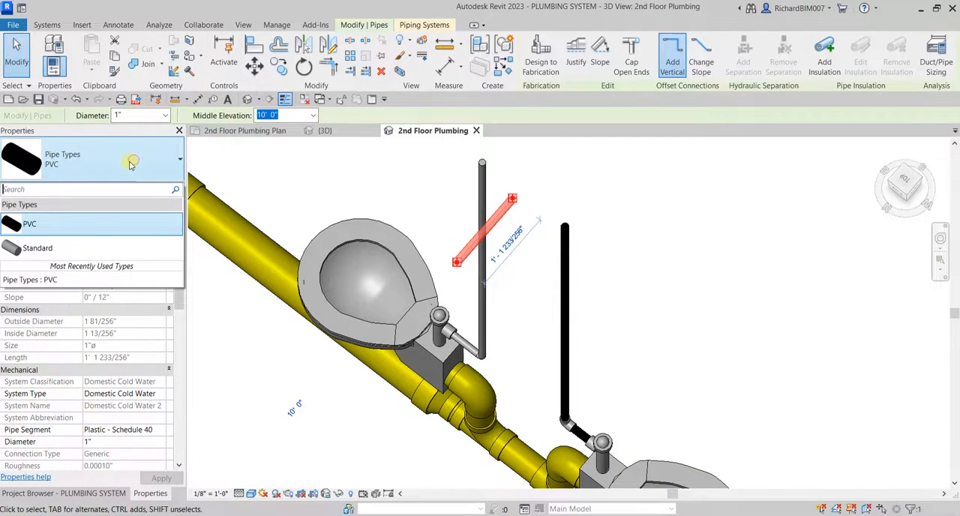
left_click(64, 248)
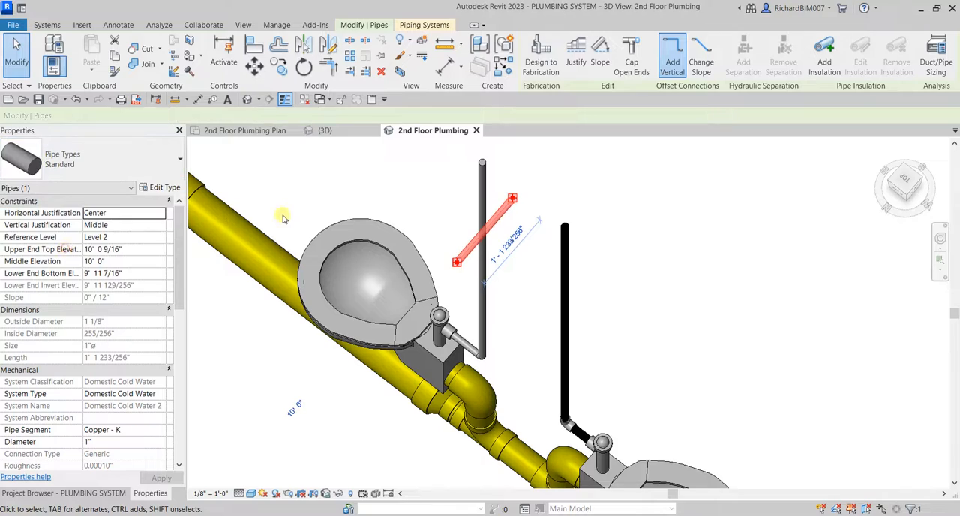
left_click(542, 294)
Change the remaining PVC riser run, down to the neighboring flush valve, to the Standard pipe type.
key("Tab")
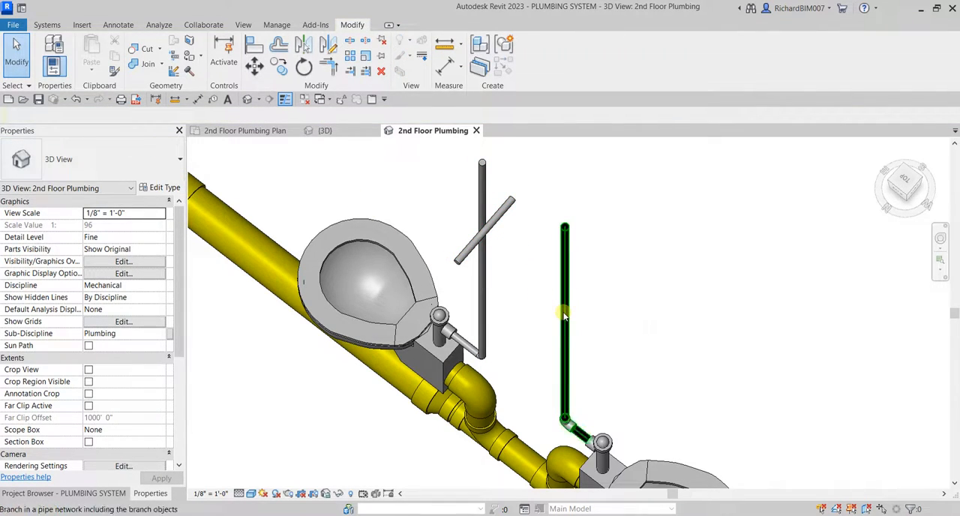
left_click(564, 316)
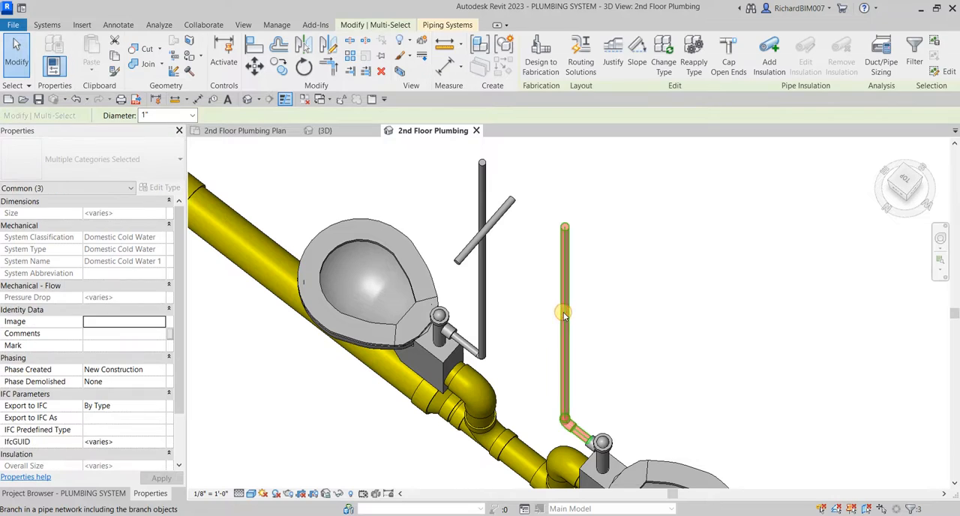
left_click(663, 54)
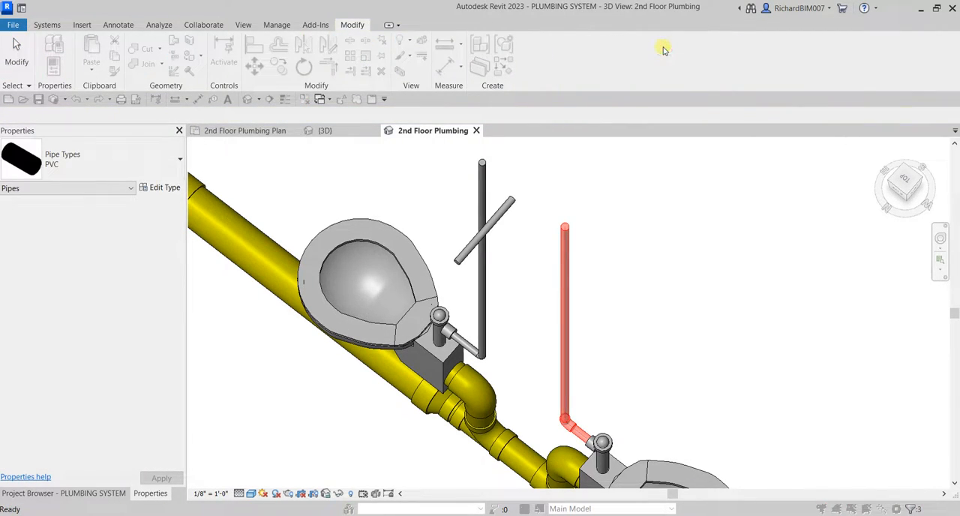
left_click(156, 158)
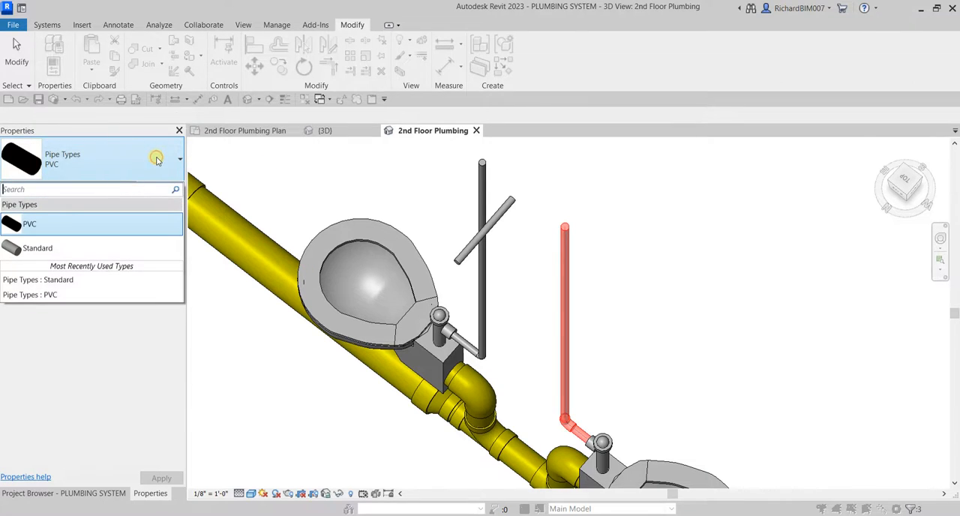
left_click(65, 255)
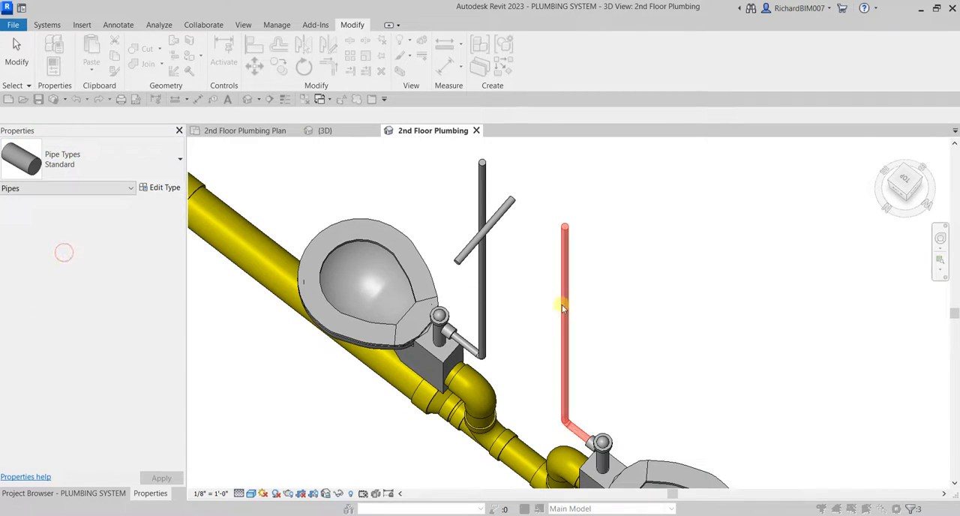
left_click(692, 298)
Draw a short horizontal 1" Standard pipe from the top of the second riser toward the first riser, and end pipe placement.
scroll(564, 225, "up", 4)
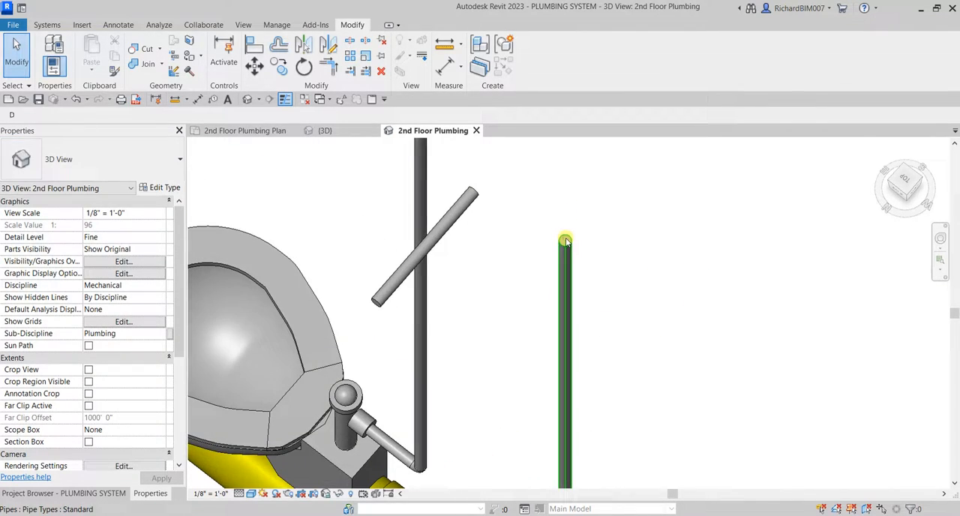
left_click(565, 241)
right_click(566, 241)
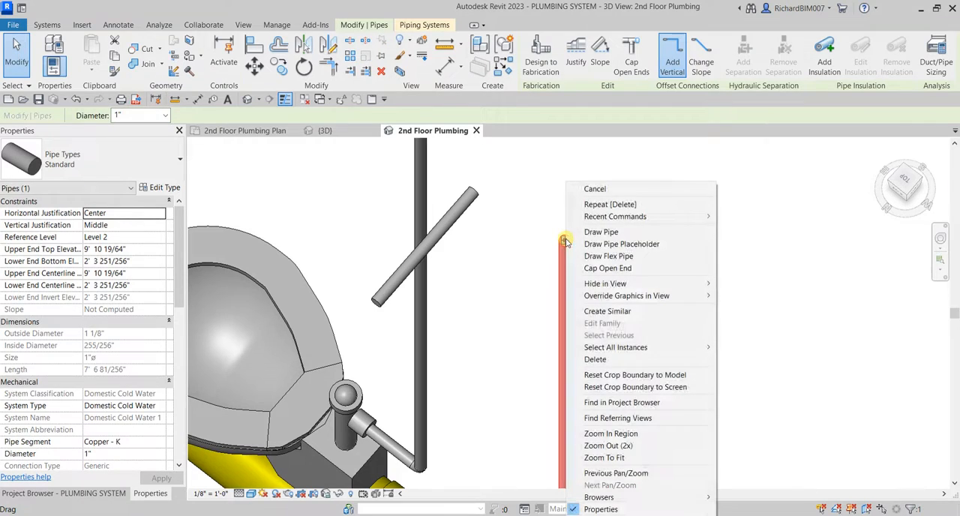
left_click(602, 233)
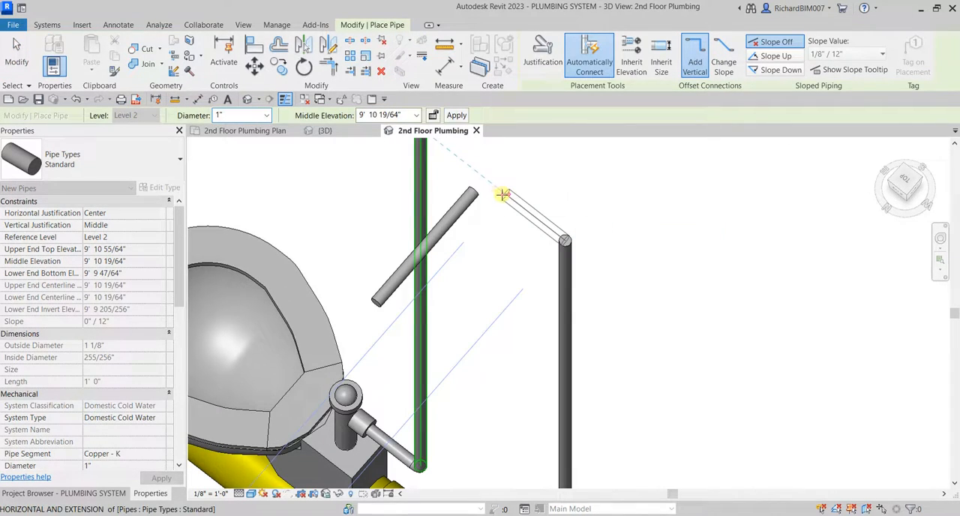
left_click(503, 194)
left_click(21, 57)
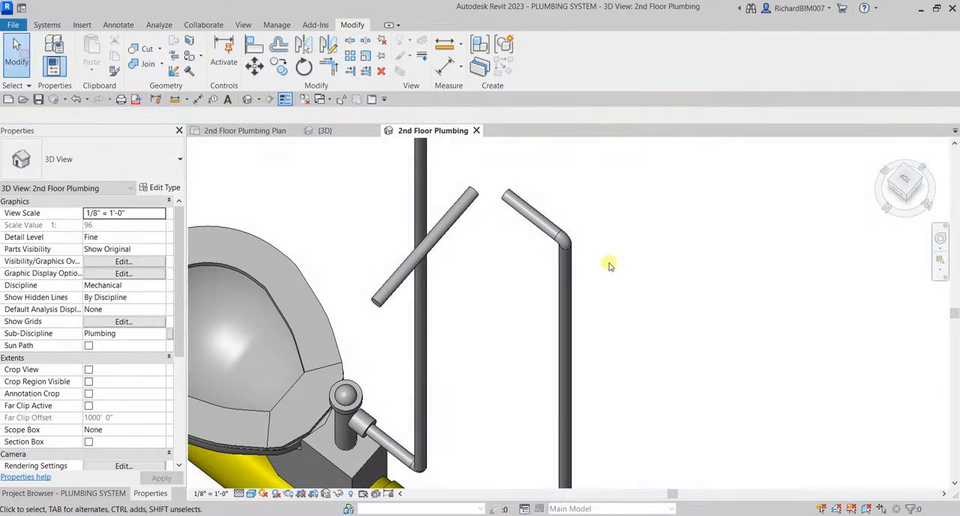
Examine the new elbow and both risers from their tops down to the flush valve connections at the water closets.
left_click(570, 235)
middle_click_drag(610, 256, 637, 170, "shift")
left_click(637, 169)
middle_click_drag(568, 231, 598, 241, "shift")
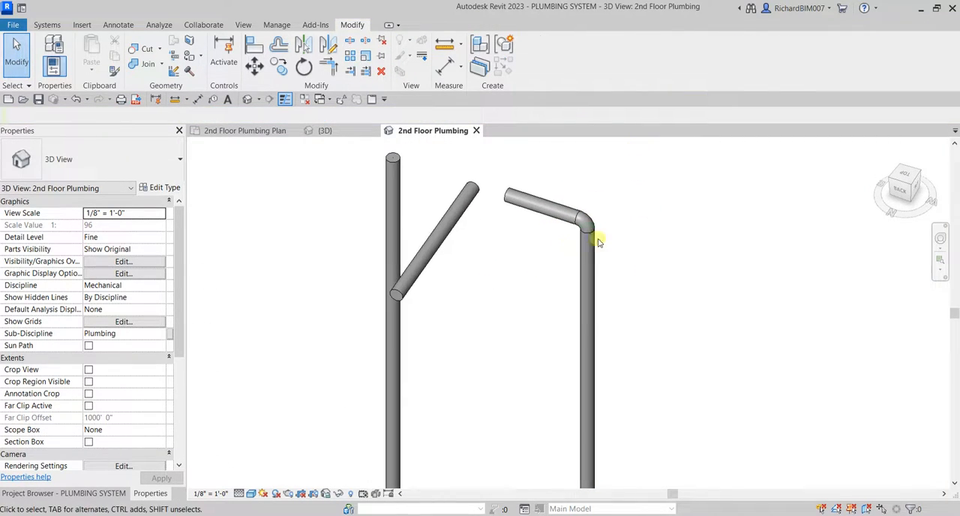
scroll(576, 239, "down", 3)
middle_click_drag(541, 405, 609, 220)
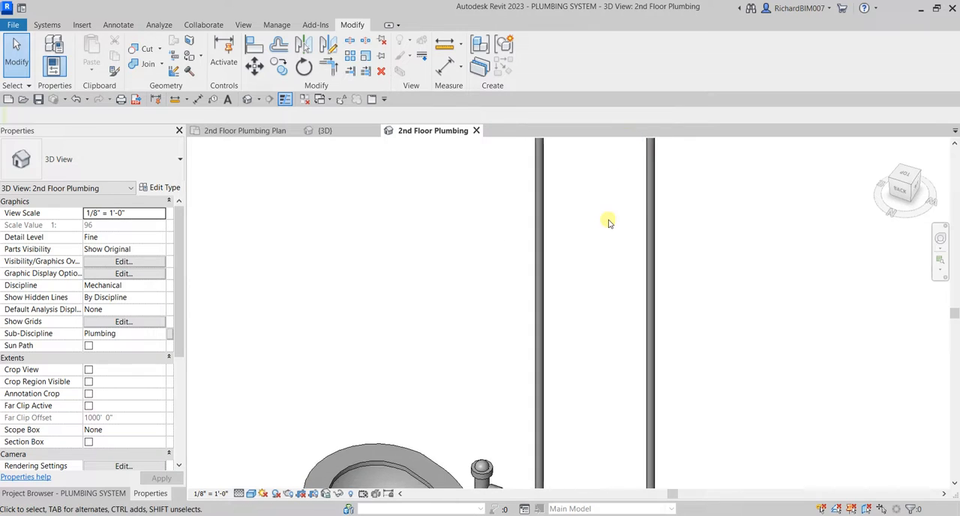
scroll(606, 255, "down", 4)
middle_click_drag(607, 349, 603, 263)
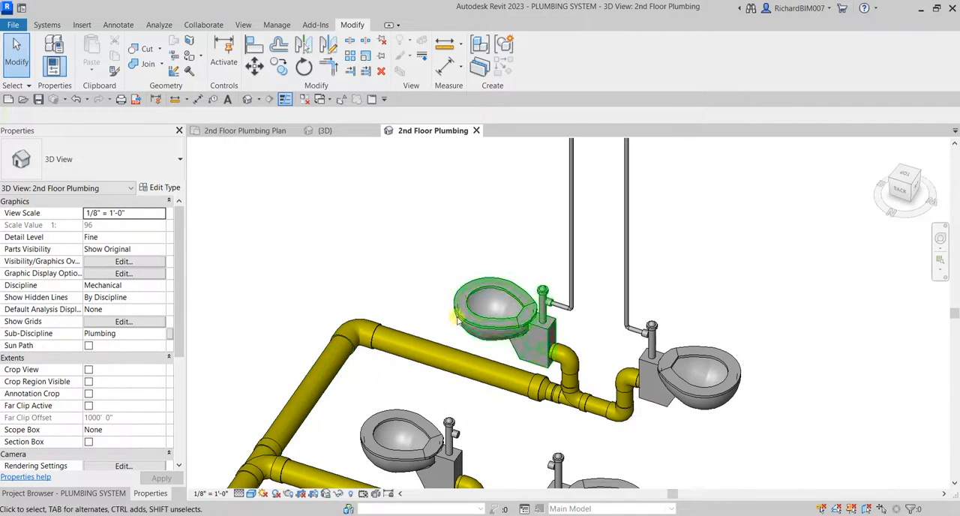
middle_click_drag(666, 170, 609, 459)
scroll(540, 381, "up", 3)
middle_click_drag(546, 383, 544, 306)
scroll(544, 306, "up", 2)
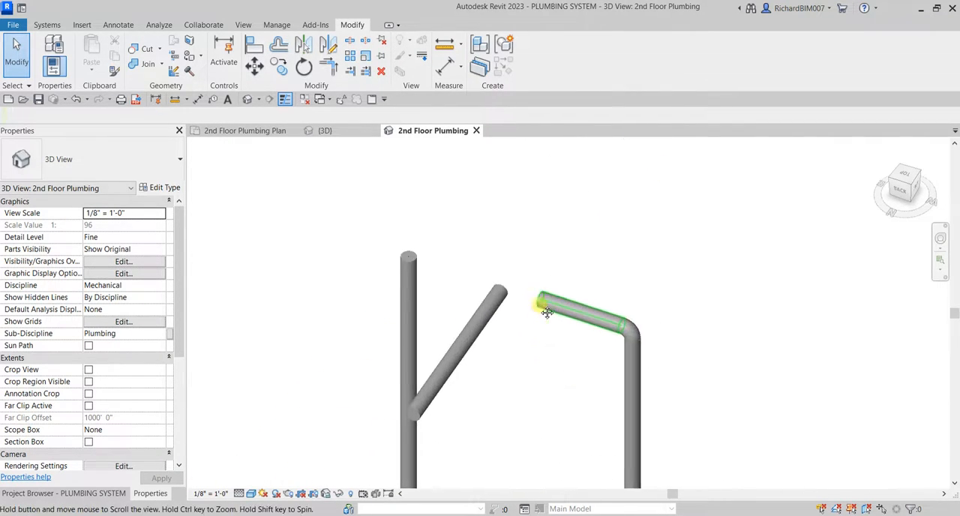
Join the short horizontal pipe and the open-topped riser with Trim/Extend to Corner.
left_click(330, 72)
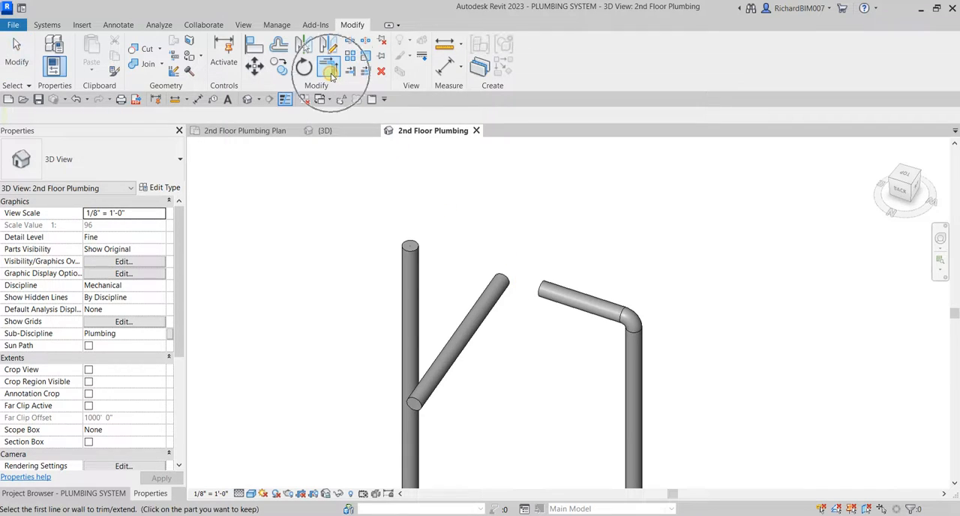
left_click(574, 297)
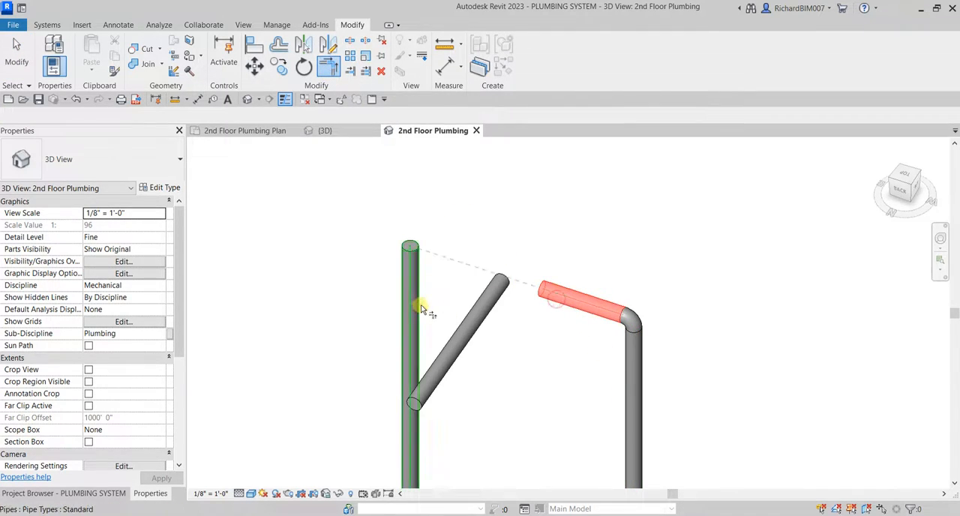
left_click(421, 306)
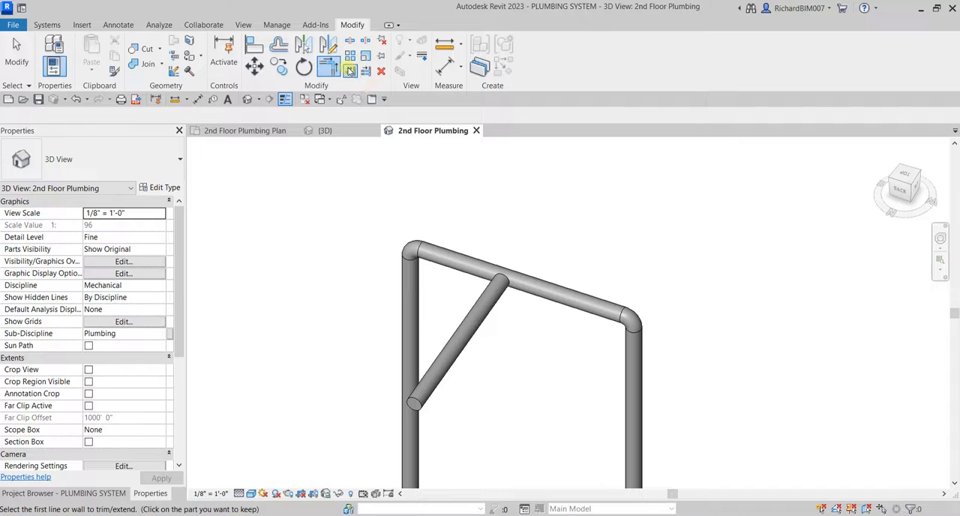
left_click(349, 71)
left_click(555, 300)
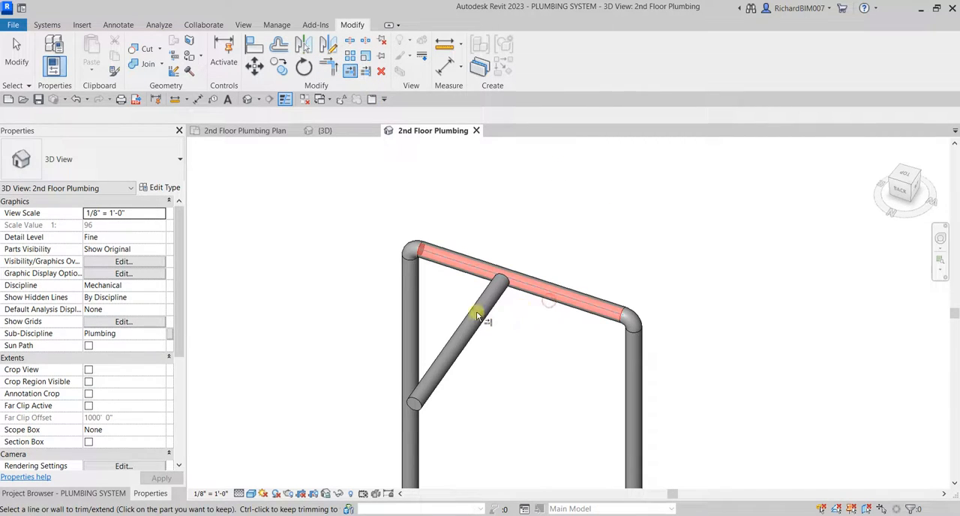
key("Escape")
key("Escape")
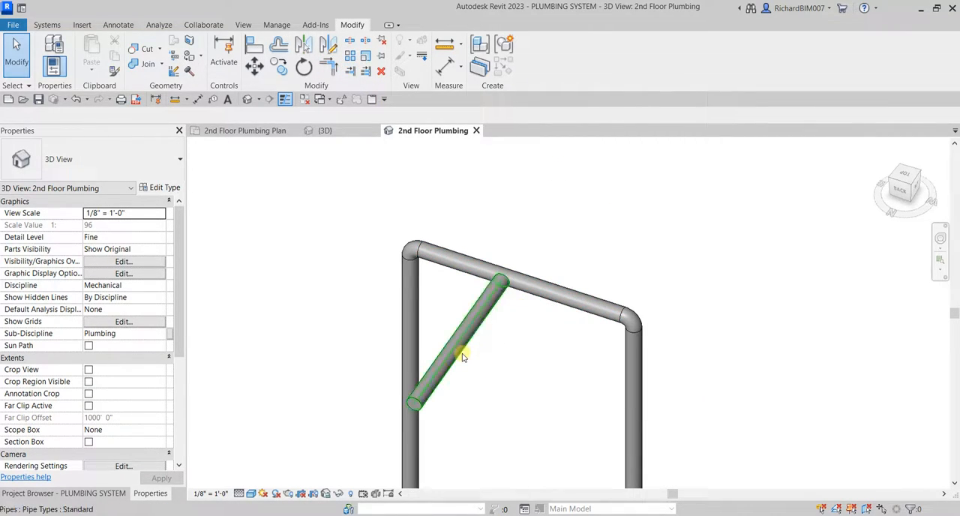
Check the middle elevations of the loose branch pipe and the overhead pipe joining the two risers.
left_click(462, 356)
middle_click_drag(528, 382, 504, 291, "shift")
left_click(649, 295)
left_click(439, 335)
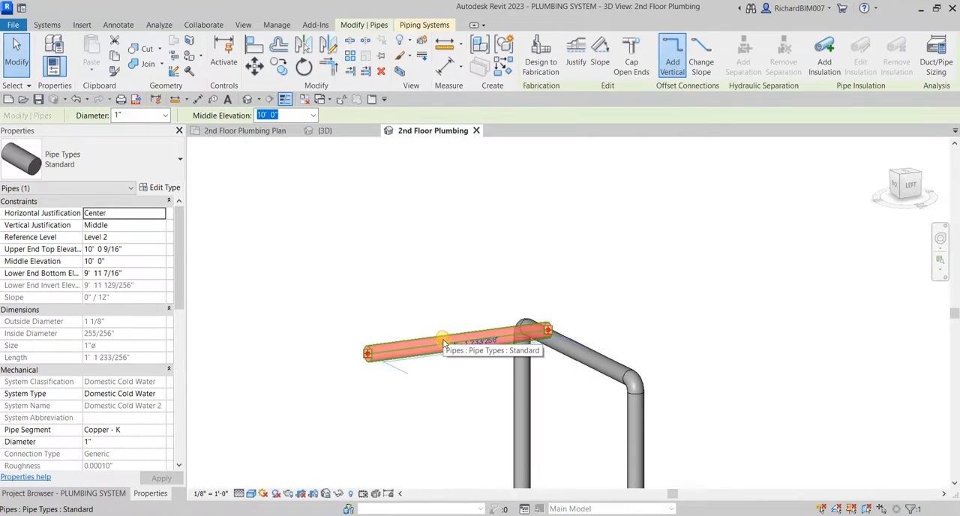
key("ctrl")
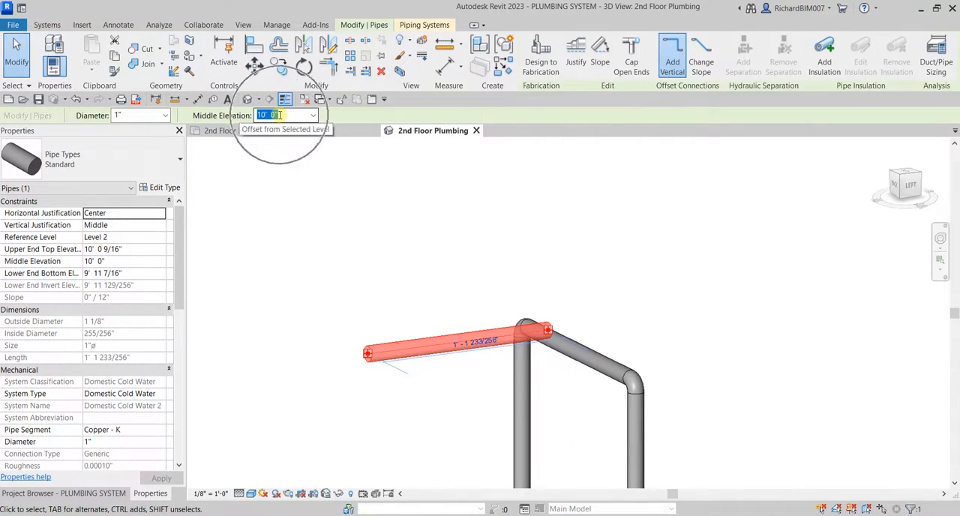
left_click(606, 321)
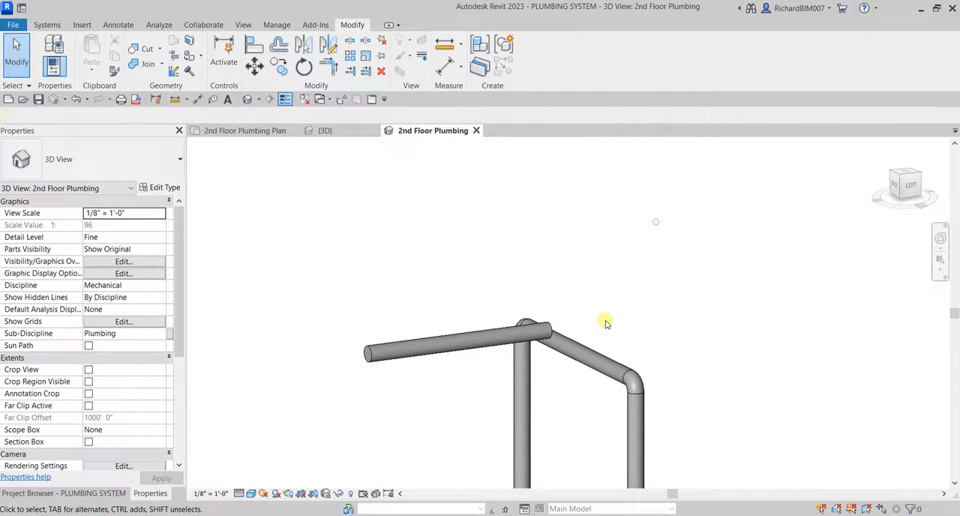
left_click(576, 349)
key("ctrl")
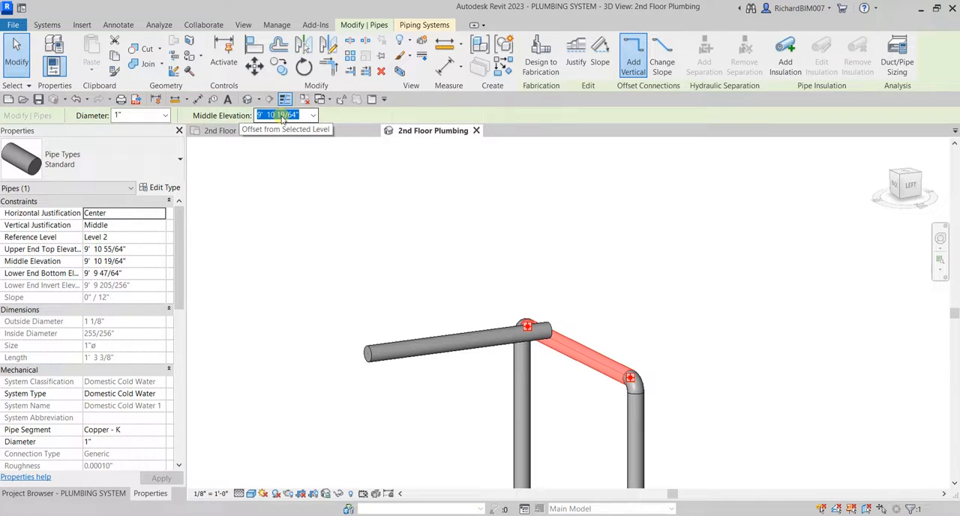
key("Num_Lock")
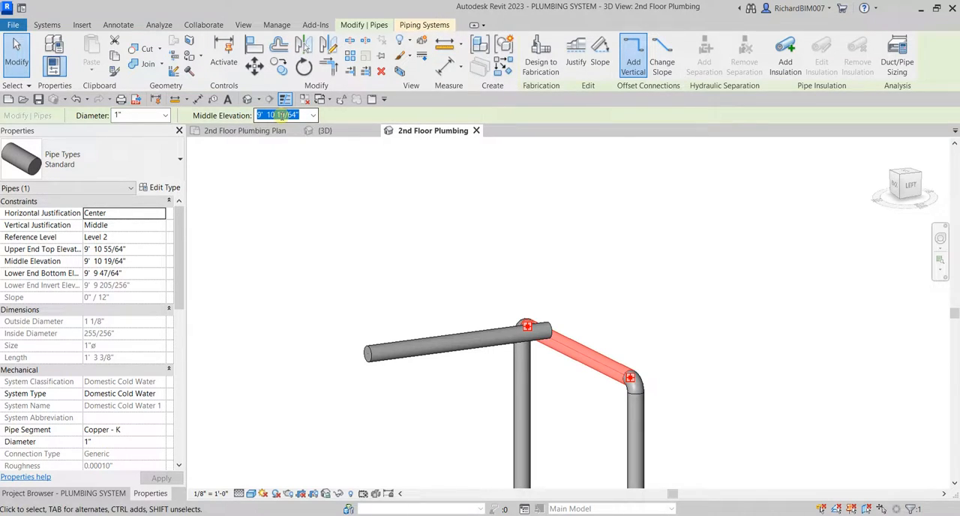
left_click(313, 114)
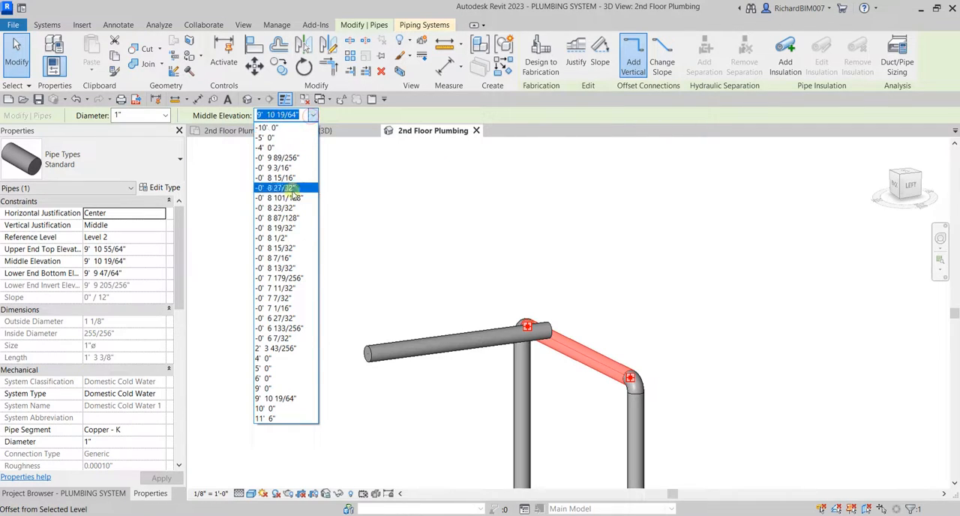
left_click(268, 129)
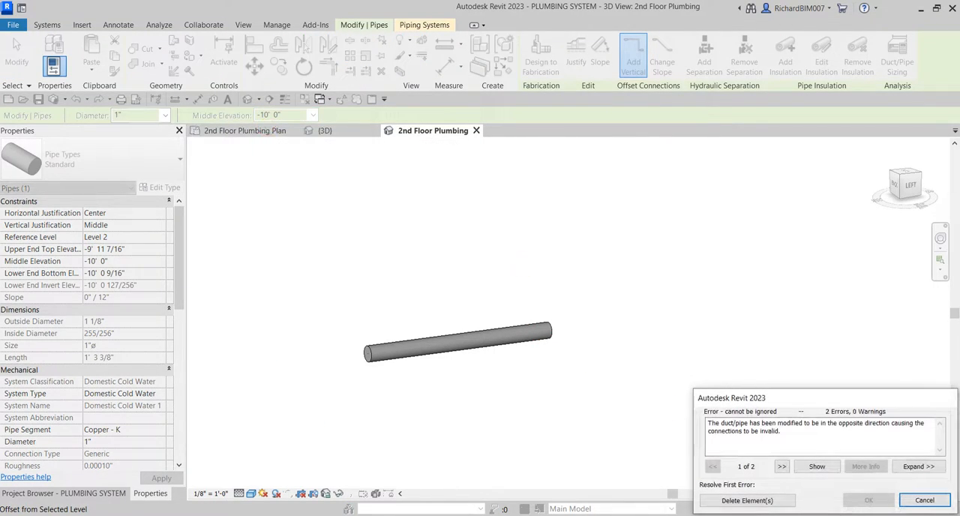
left_click(927, 501)
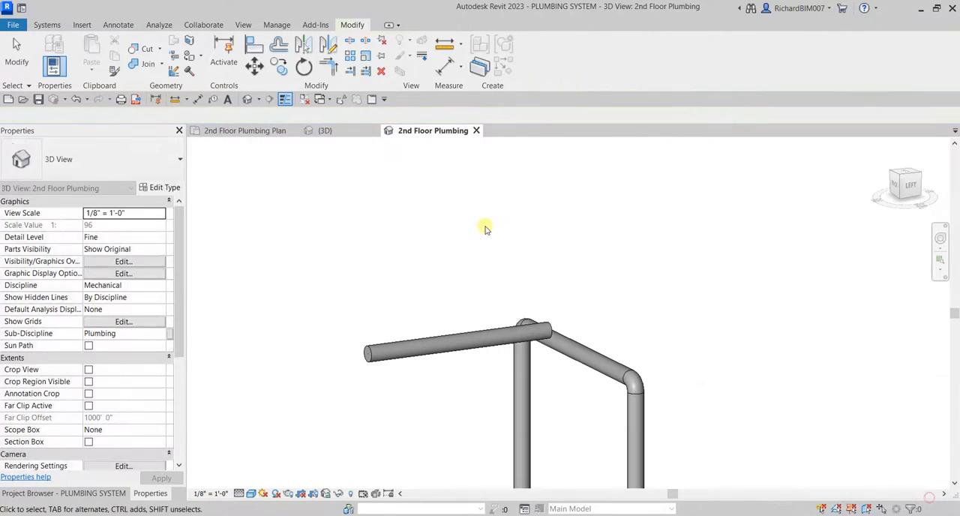
Set the middle elevation of the overhead pipe joining the two risers to 10' 0".
left_click(600, 339)
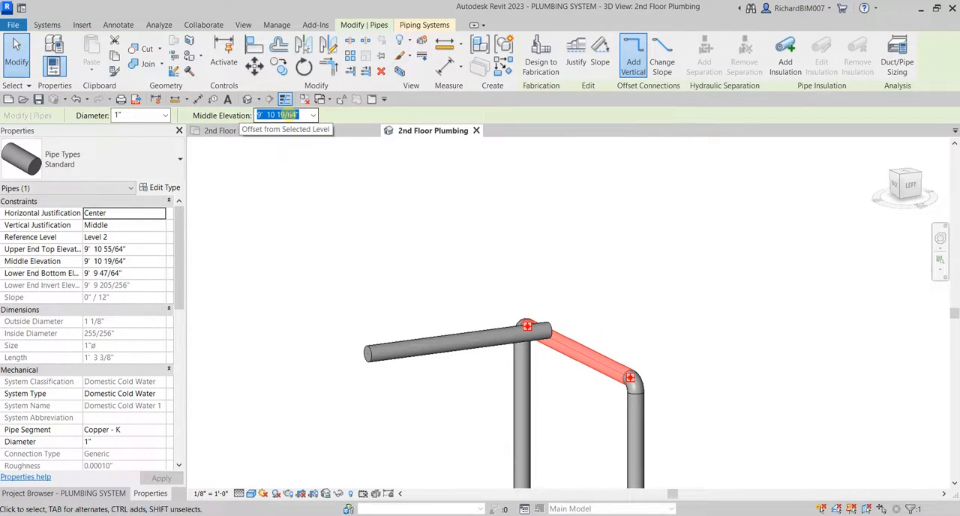
type("1")
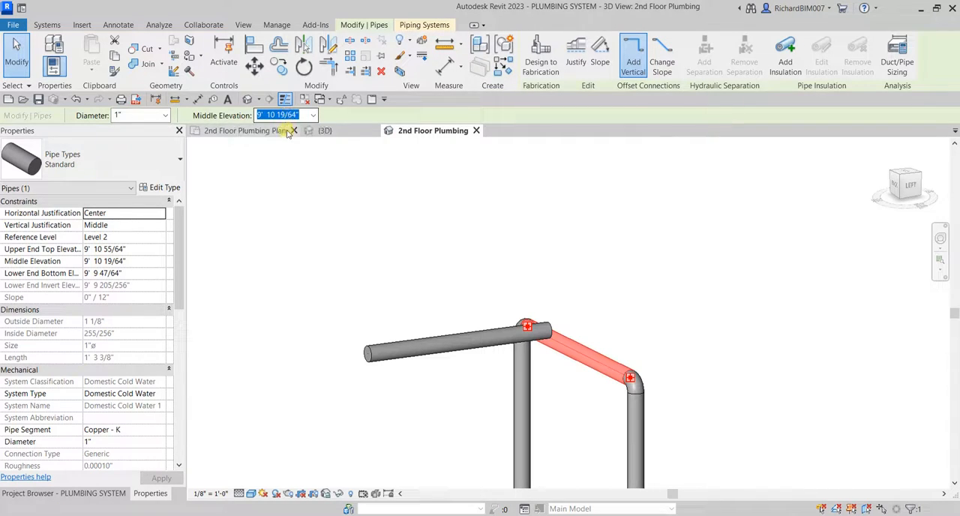
left_click(312, 115)
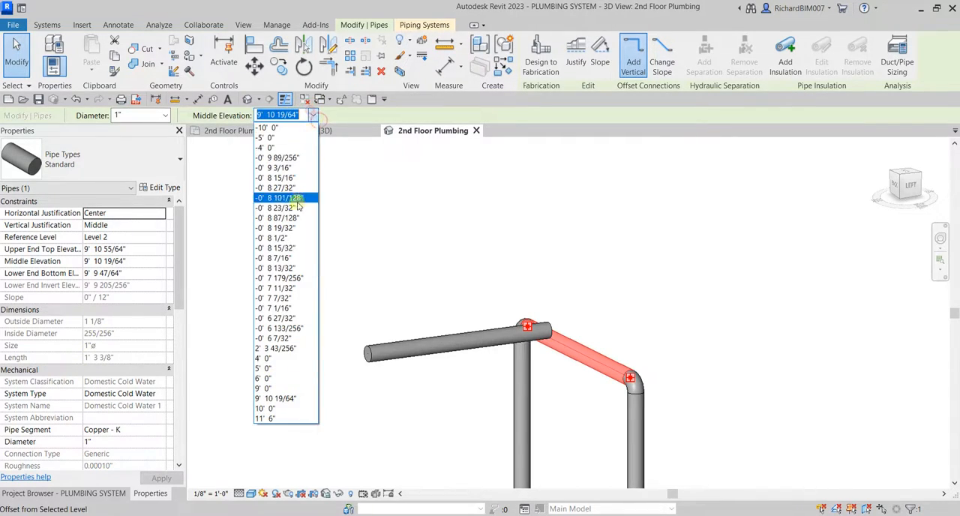
left_click(271, 409)
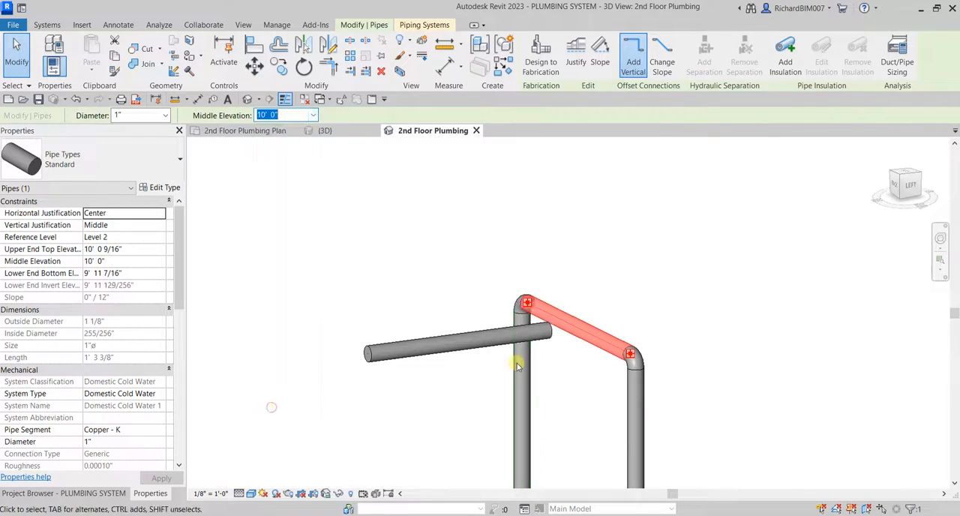
left_click(697, 272)
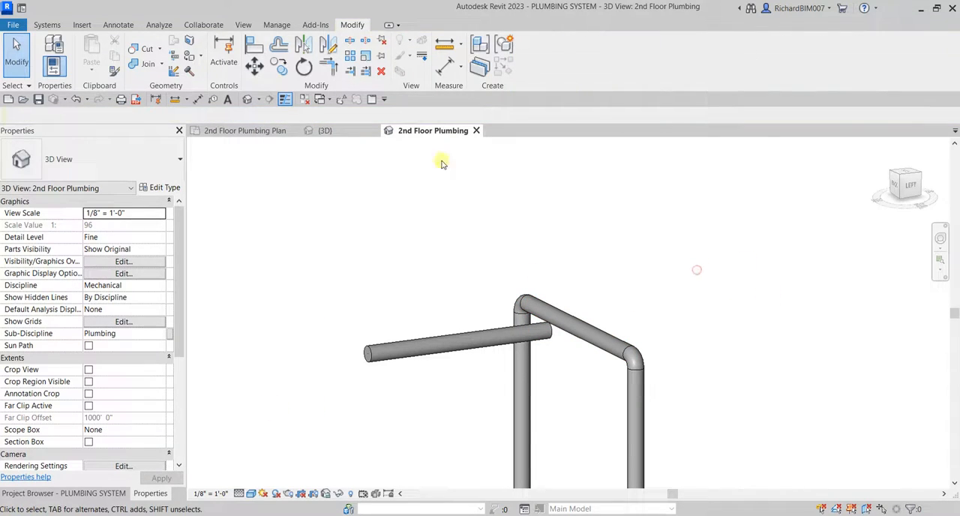
Extend the loose branch pipe to the overhead pipe between the risers with Trim/Extend Single Element.
left_click(352, 72)
left_click(531, 335)
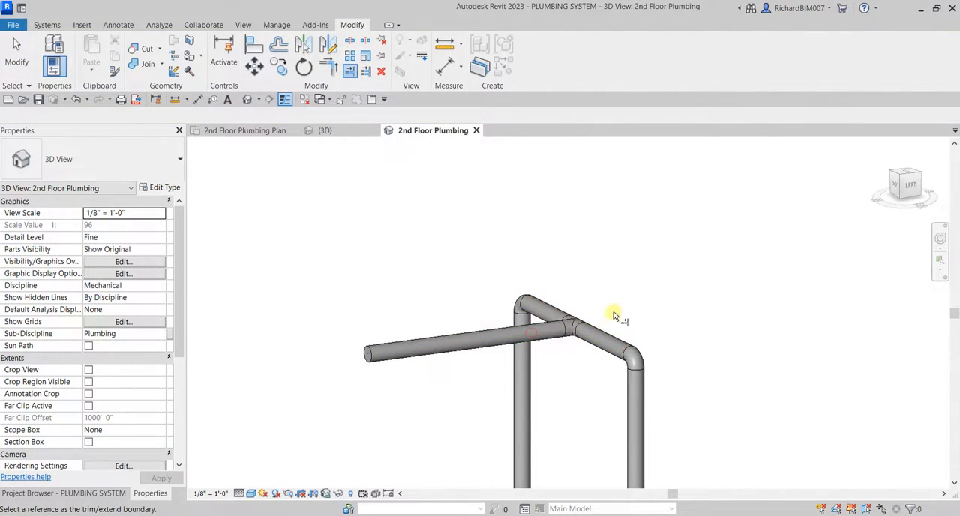
left_click(11, 59)
Examine the connected cold water risers from the overhead branch down to the flush valves of the water closet pair.
scroll(557, 276, "down", 4)
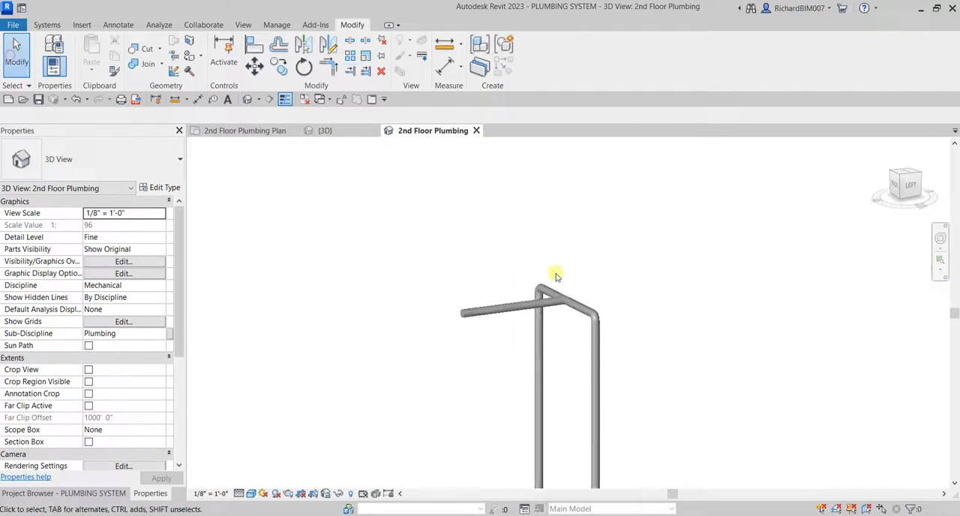
middle_click_drag(575, 293, 663, 214)
scroll(662, 216, "down", 2)
middle_click_drag(683, 278, 630, 321, "shift")
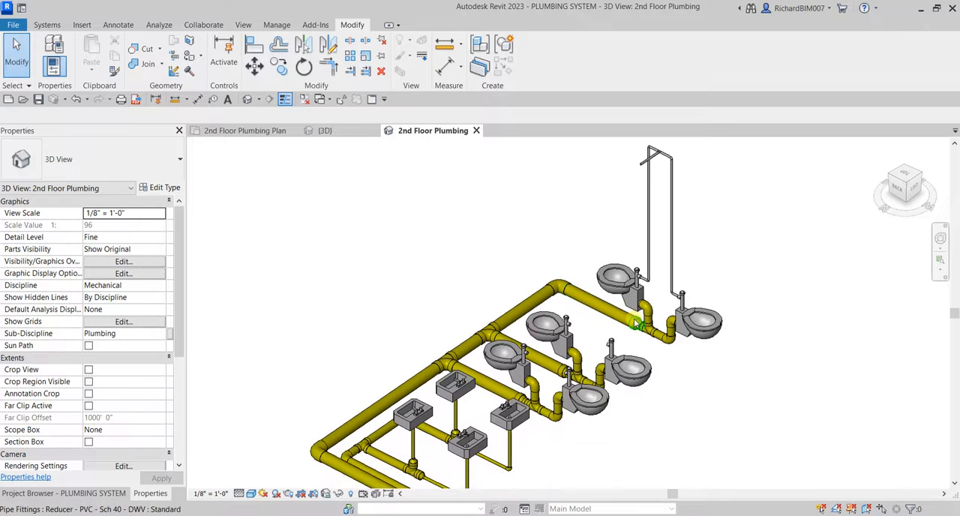
scroll(680, 288, "up", 2)
middle_click_drag(695, 268, 697, 280)
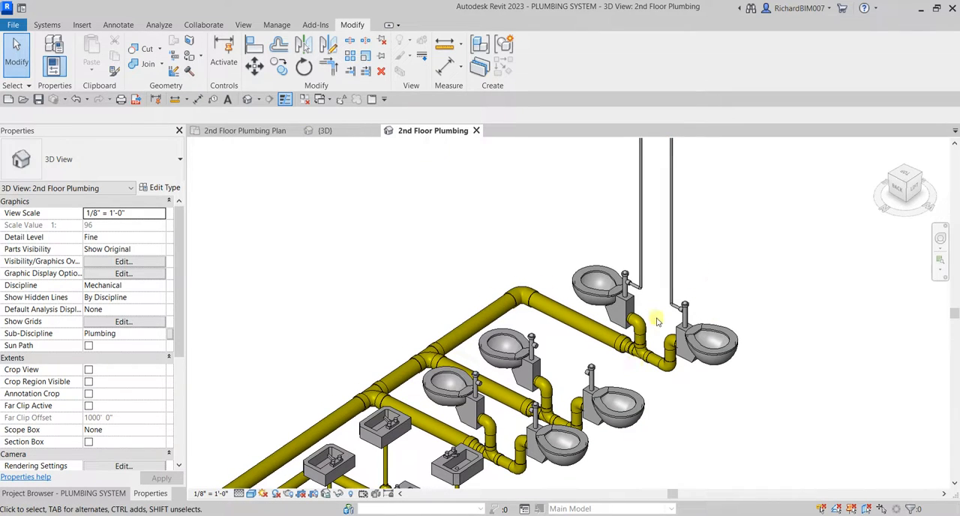
scroll(657, 321, "down", 2)
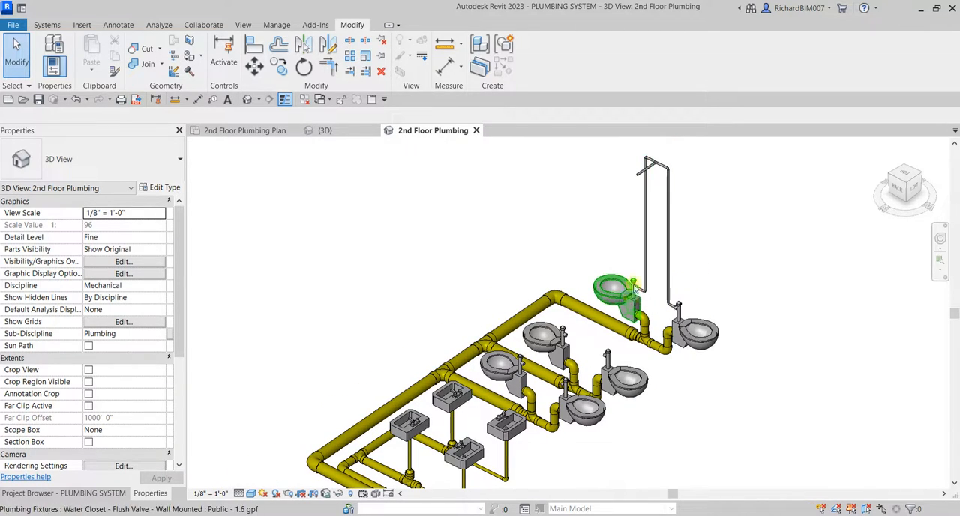
Select both vertical risers together with their lower elbows and the short horizontal pipes into the flush valves.
scroll(671, 288, "up", 5)
left_click_drag(705, 300, 654, 350)
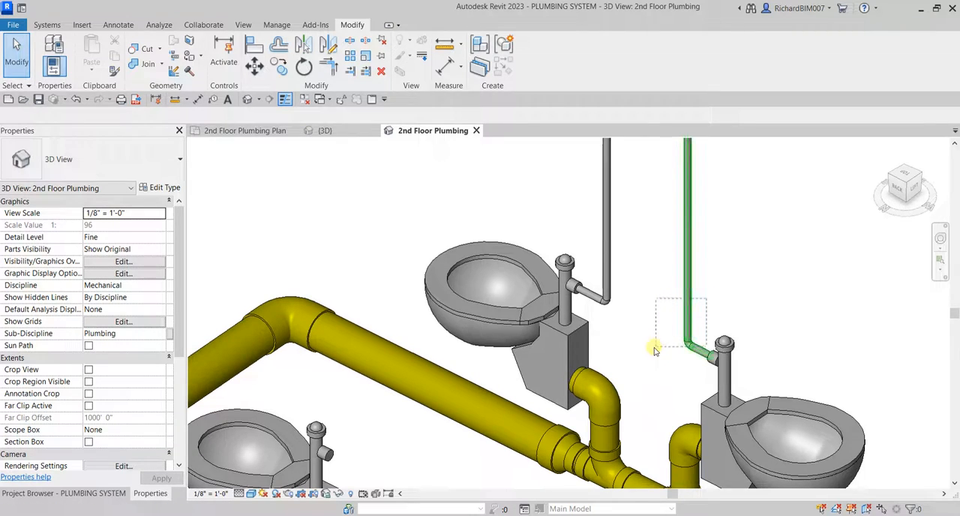
left_click_drag(738, 201, 563, 203)
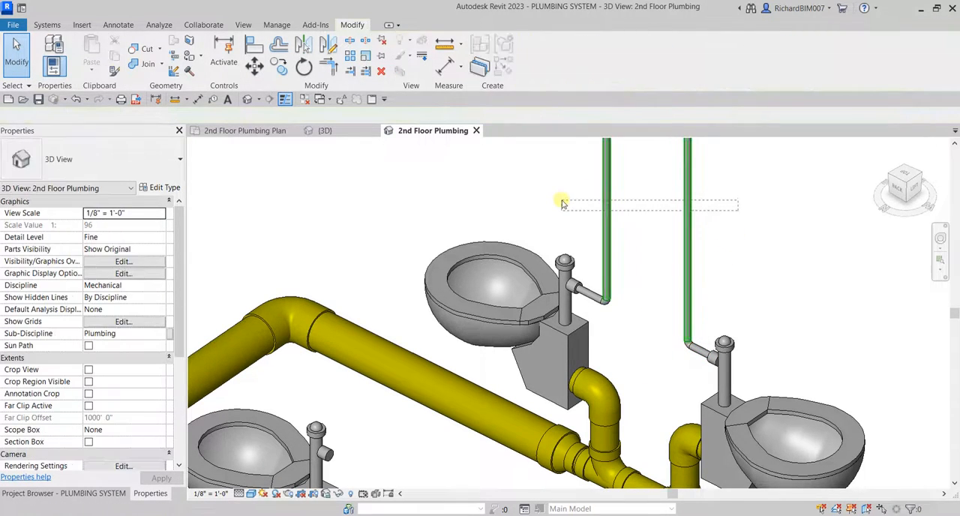
scroll(621, 314, "up", 2)
left_click_drag(640, 275, 585, 321)
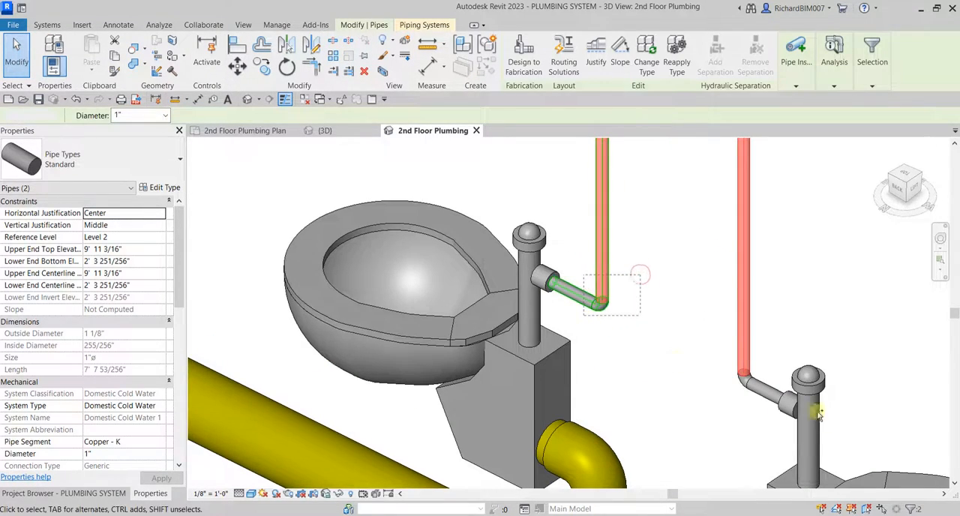
left_click_drag(769, 360, 717, 384)
scroll(712, 379, "down", 6)
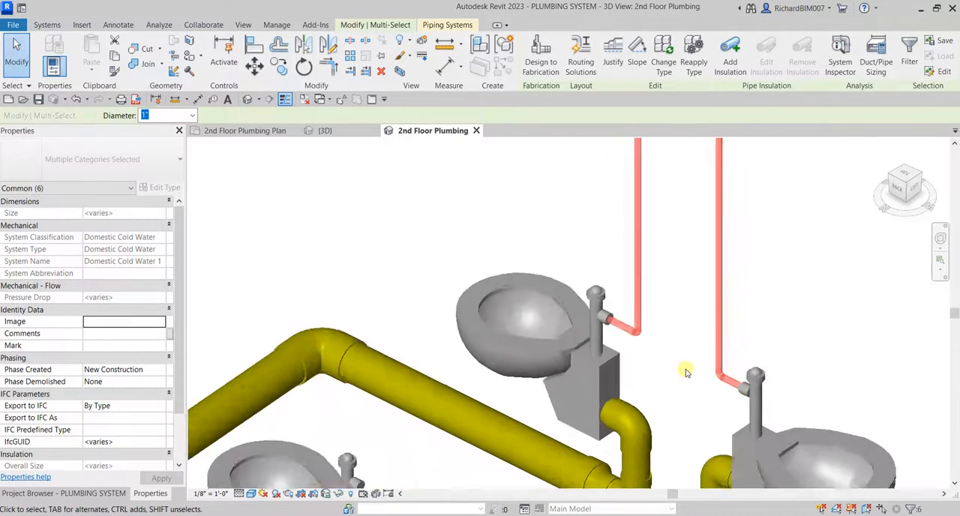
In top view, copy the selected riser piping from its flush valve center to the other two water closet pairs, with Constrain and Multiple enabled.
left_click(909, 177)
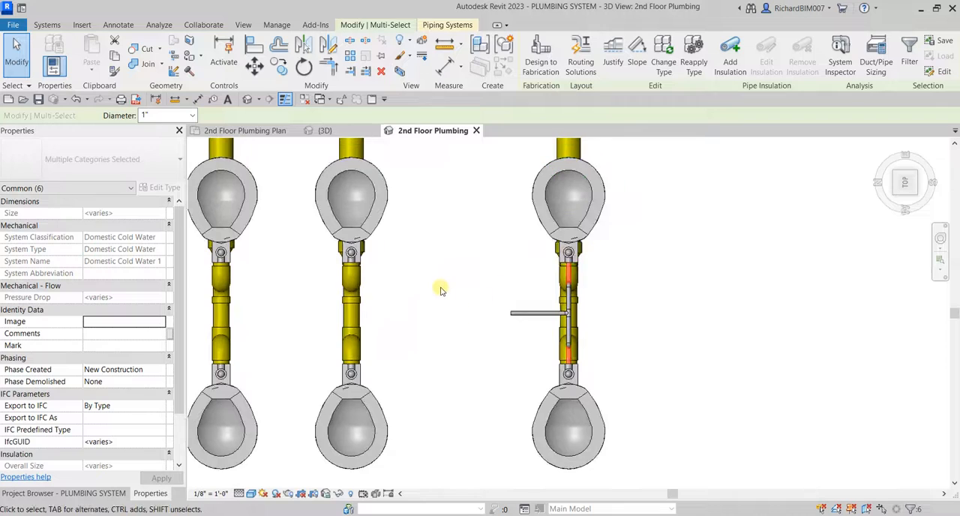
left_click(280, 67)
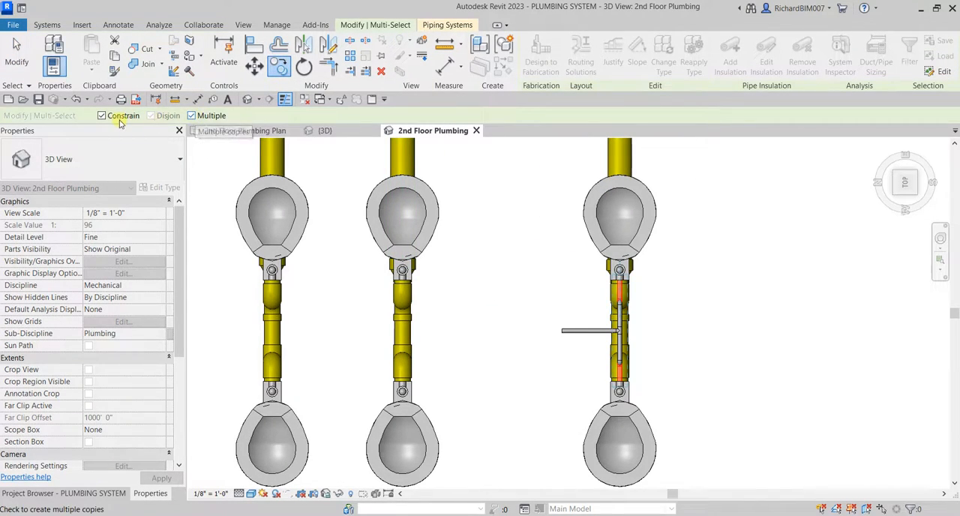
scroll(612, 287, "up", 5)
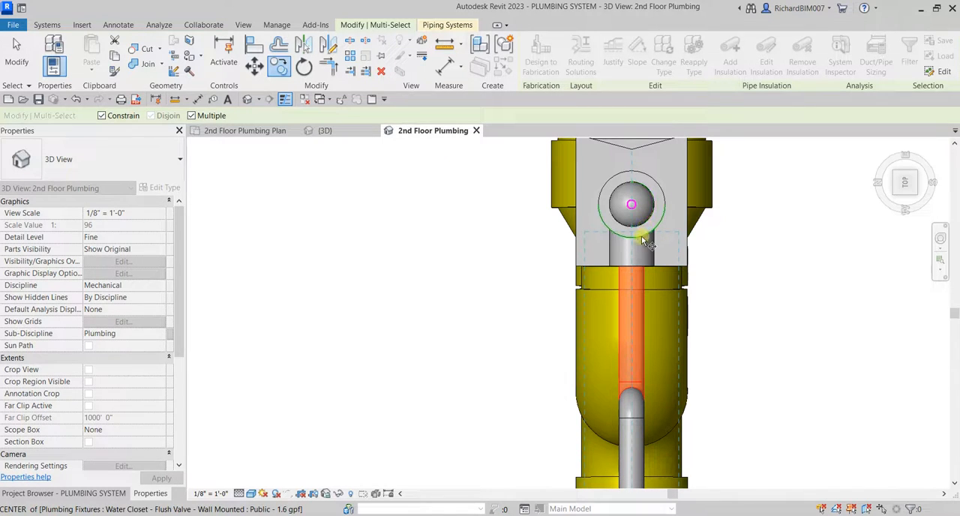
left_click(643, 238)
scroll(518, 293, "down", 5)
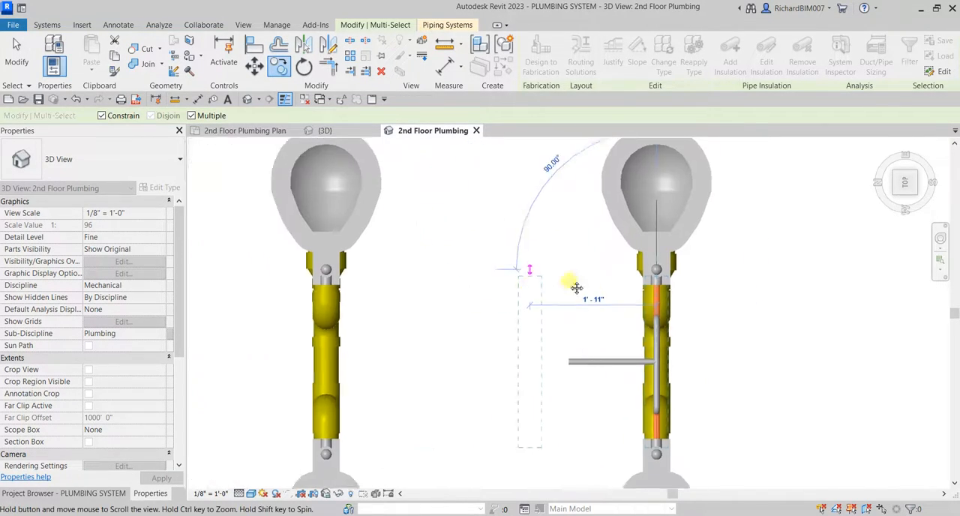
scroll(570, 244, "up", 5)
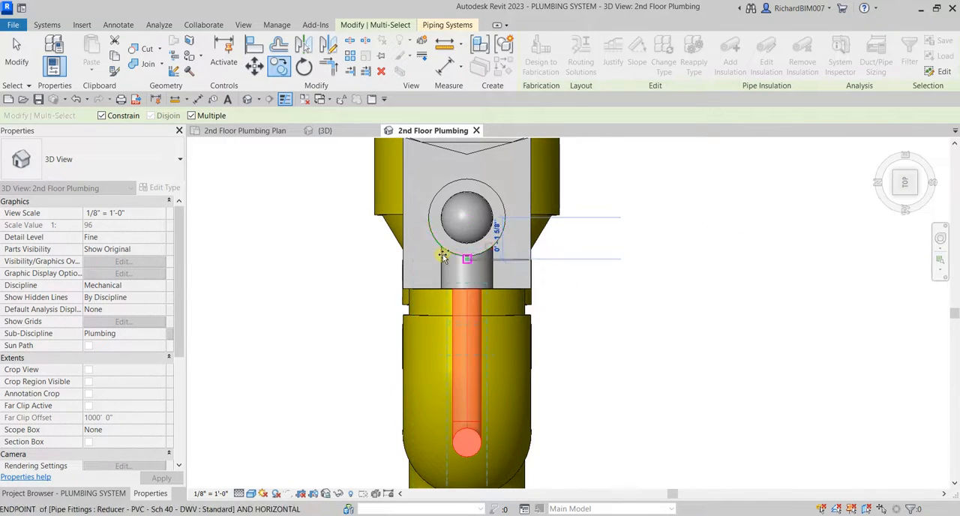
scroll(472, 252, "down", 5)
scroll(525, 247, "up", 5)
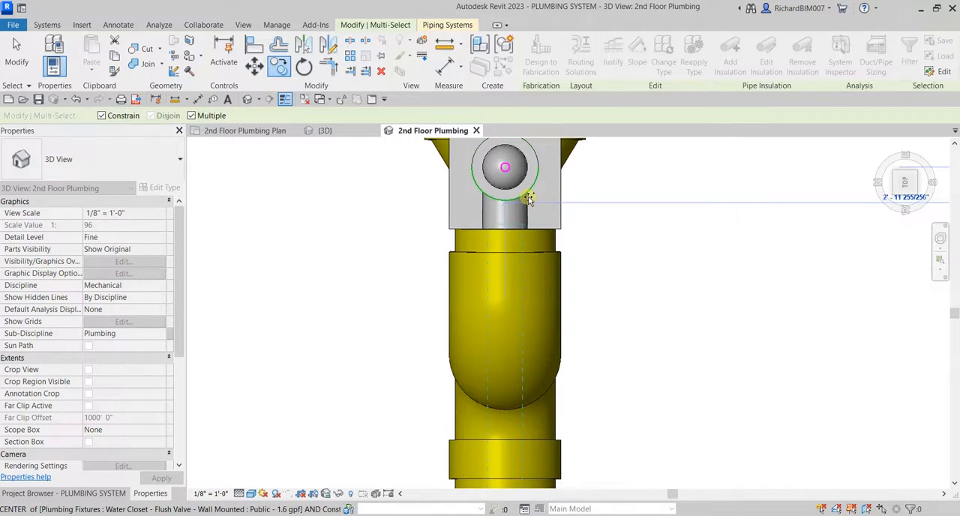
left_click(527, 197)
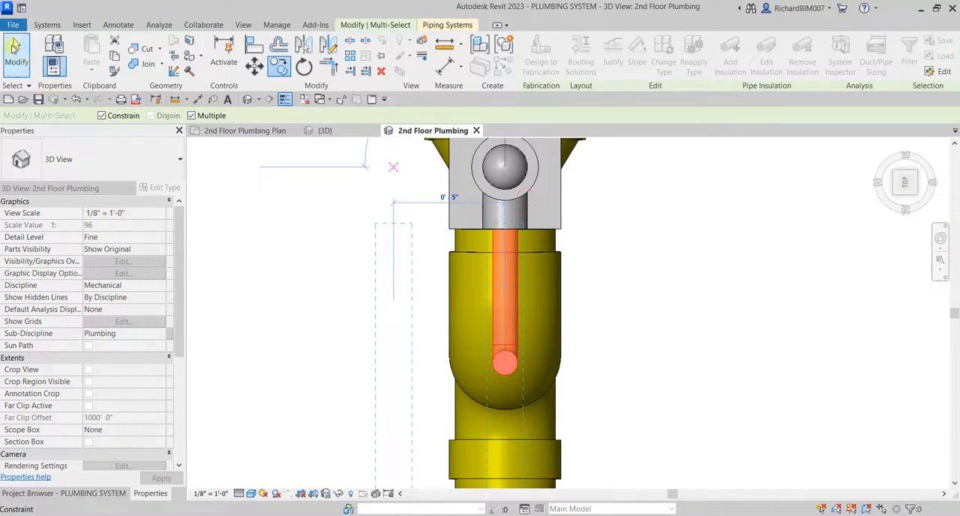
left_click(13, 46)
Examine the copied risers in 3D alongside the overhead connection of the original riser pair.
scroll(365, 237, "down", 5)
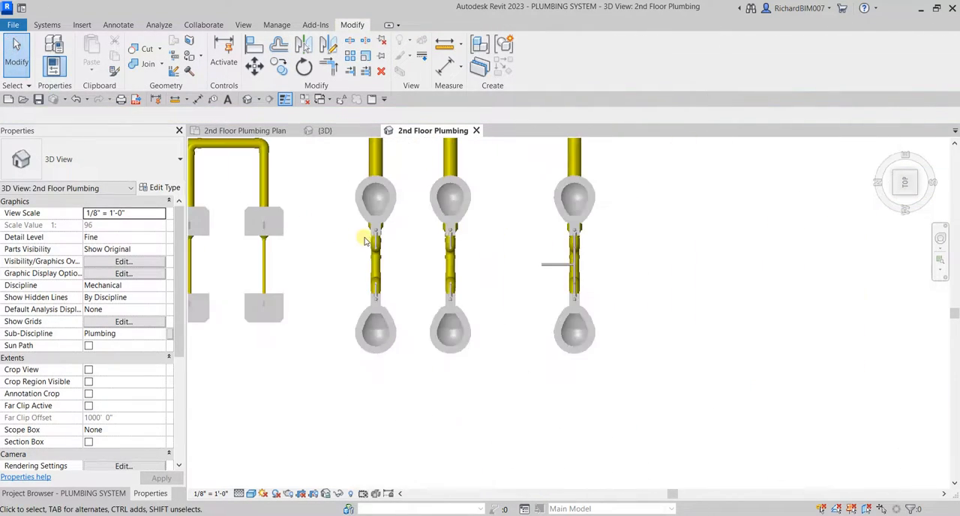
middle_click_drag(364, 237, 608, 142, "shift")
middle_click_drag(608, 243, 564, 247, "shift")
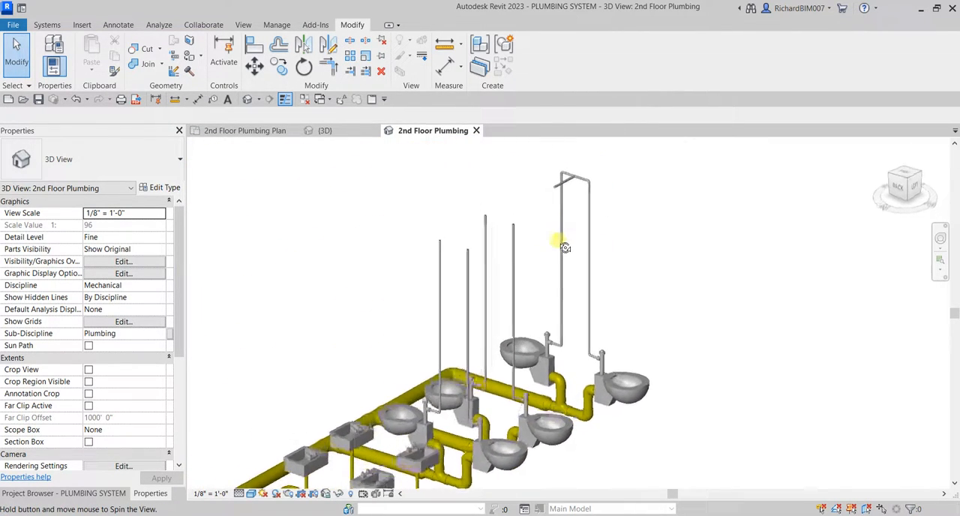
scroll(593, 180, "up", 2)
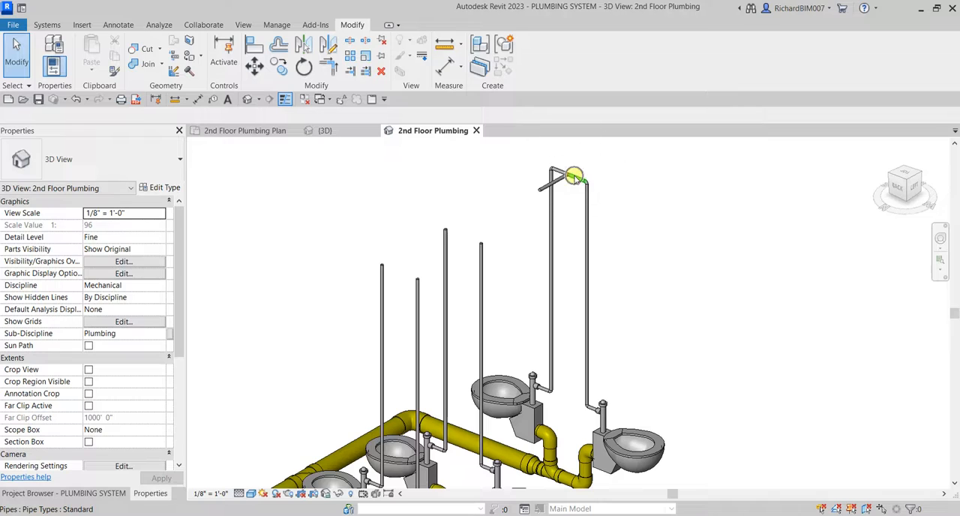
scroll(574, 177, "up", 2)
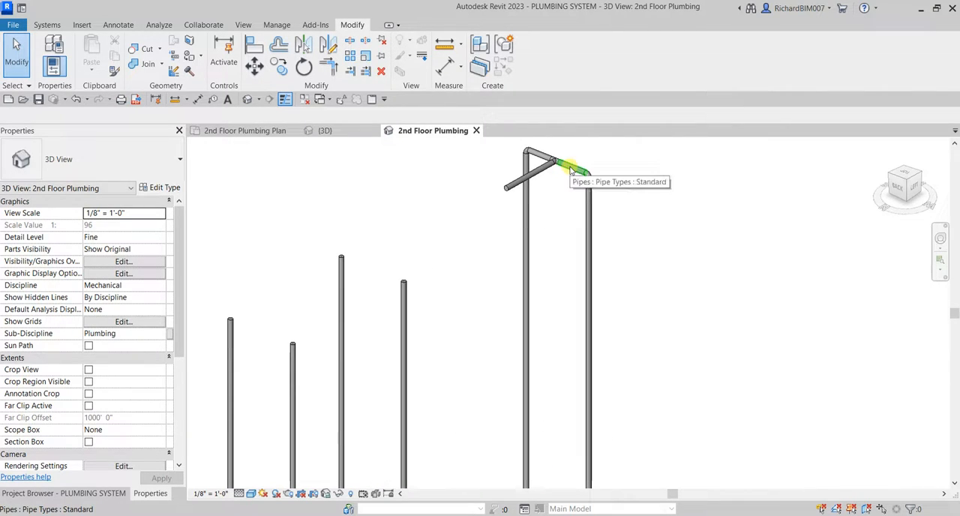
Extend the open end of the overhead cold water branch past the other two water closet pairs to the waste main's corner beyond the lavatories.
left_click(513, 186)
scroll(652, 252, "down", 3)
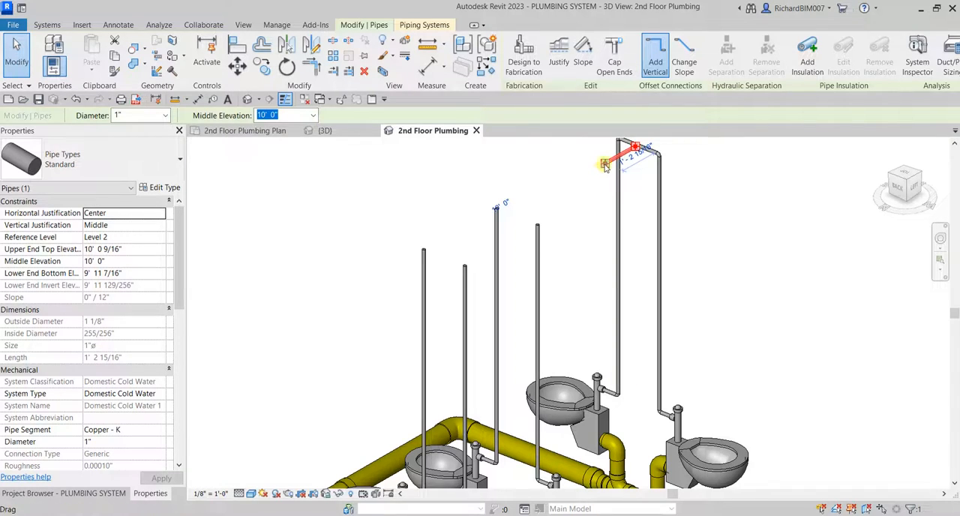
scroll(625, 203, "down", 2)
middle_click_drag(634, 214, 577, 323, "shift")
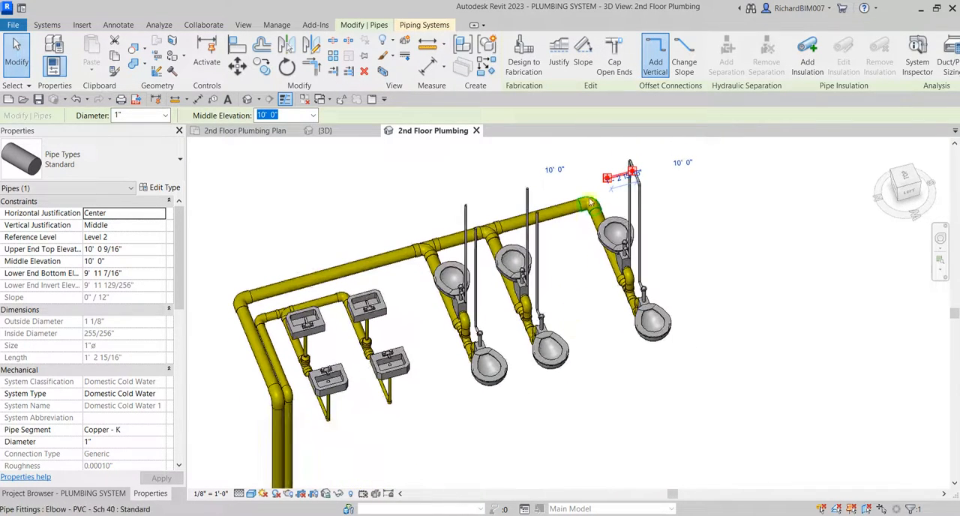
scroll(604, 180, "up", 2)
key("Escape")
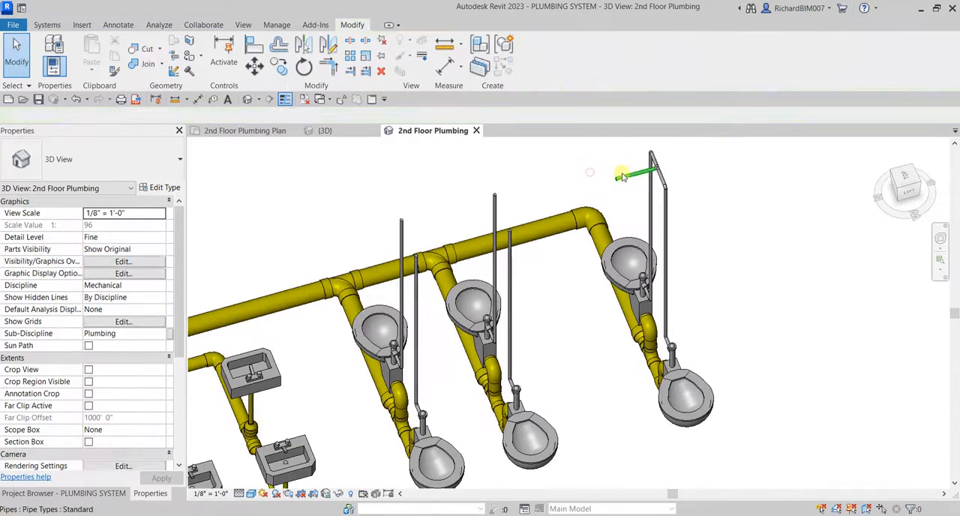
left_click(629, 178)
scroll(619, 179, "up", 1)
left_click_drag(615, 179, 501, 216)
scroll(525, 222, "down", 4)
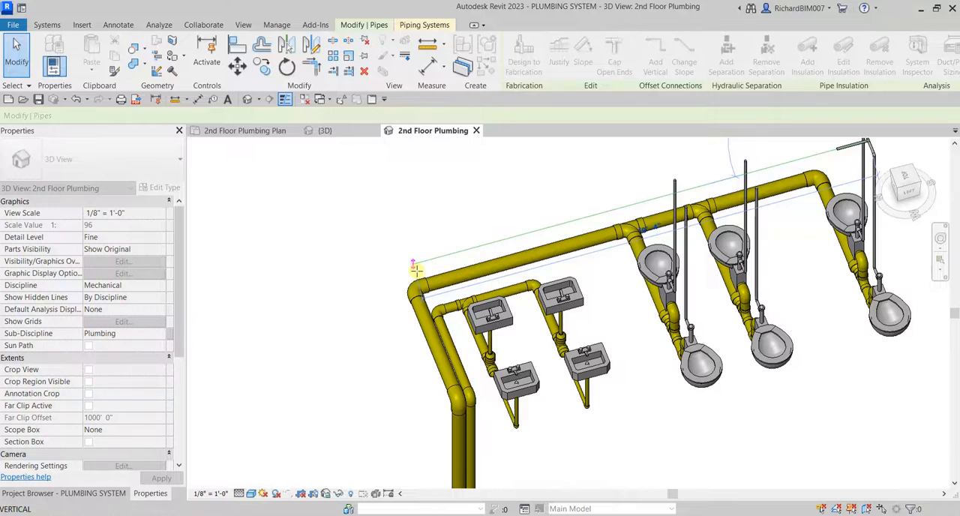
left_click_drag(433, 264, 433, 264)
scroll(724, 248, "up", 1)
middle_click_drag(724, 248, 589, 288)
left_click(637, 278)
Draw a horizontal 1" pipe about 1' 0" long from the top of one middle-pair riser toward its opposite riser.
scroll(637, 277, "up", 4)
middle_click_drag(551, 213, 732, 192, "shift")
scroll(750, 198, "up", 5)
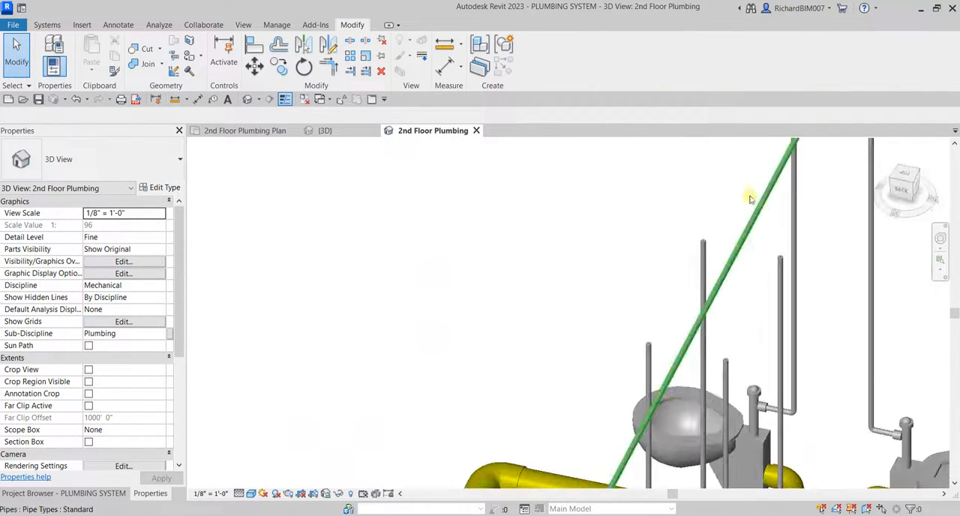
left_click(792, 333)
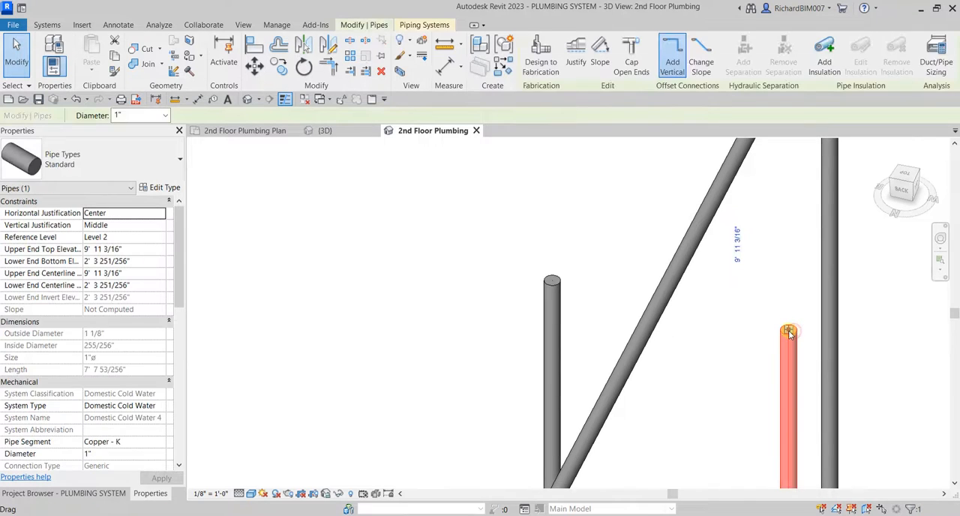
right_click(790, 330)
left_click(853, 234)
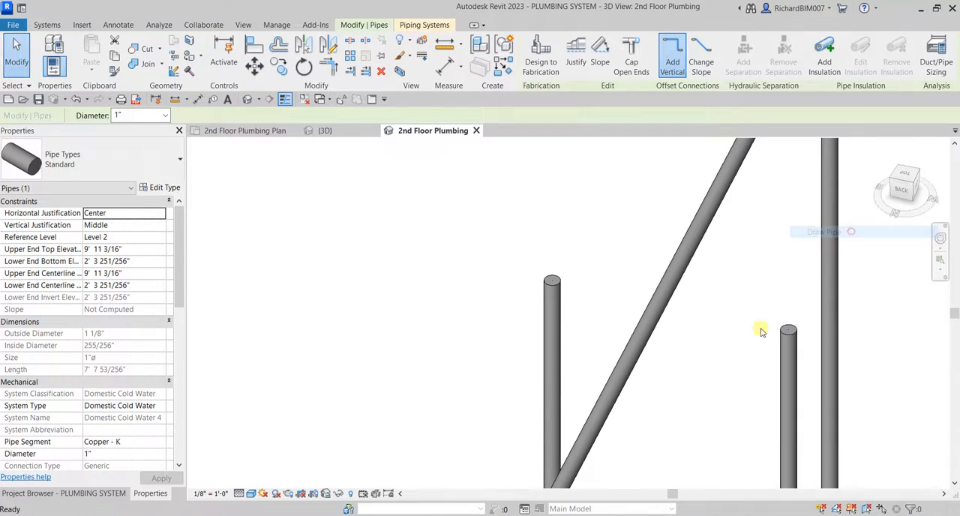
left_click(699, 314)
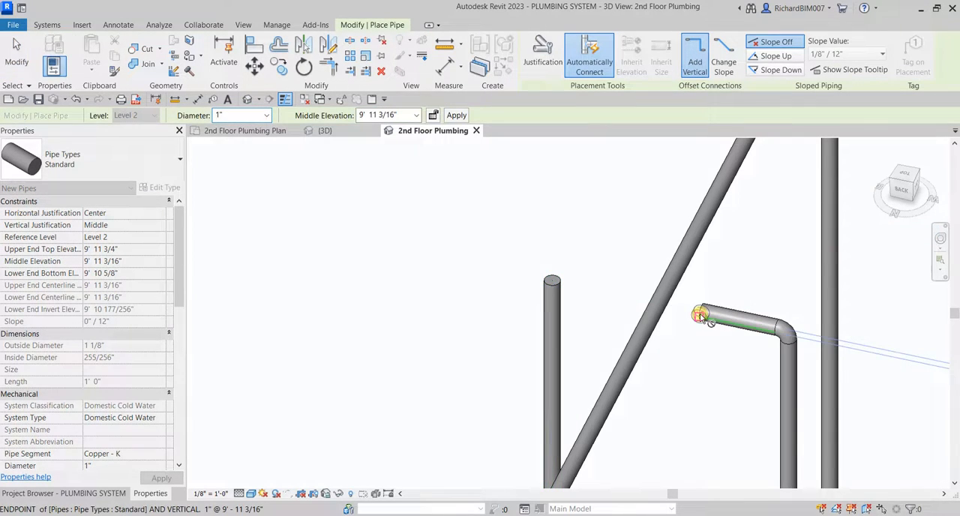
key("Escape")
key("Escape")
Join the middle pair's other riser to the short overhead pipe with Trim/Extend to Corner.
key("t")
key("r")
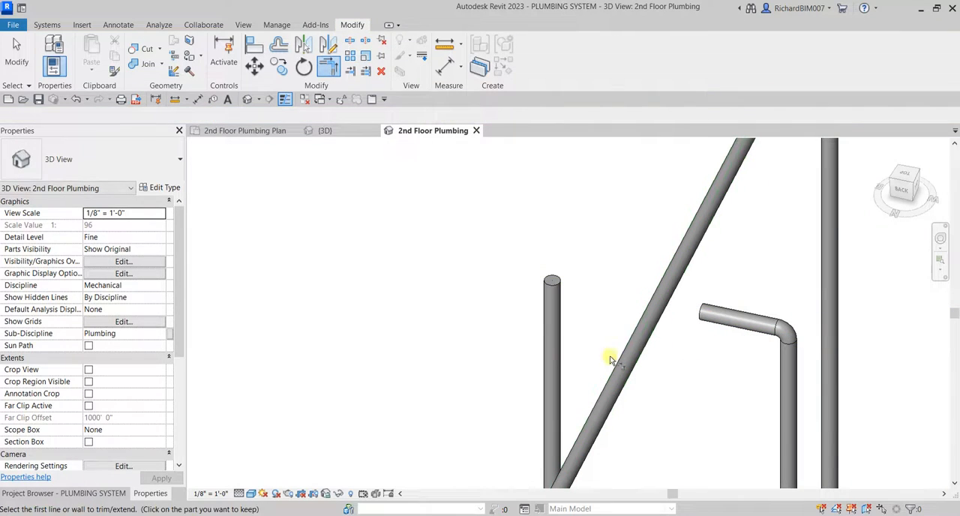
left_click(555, 360)
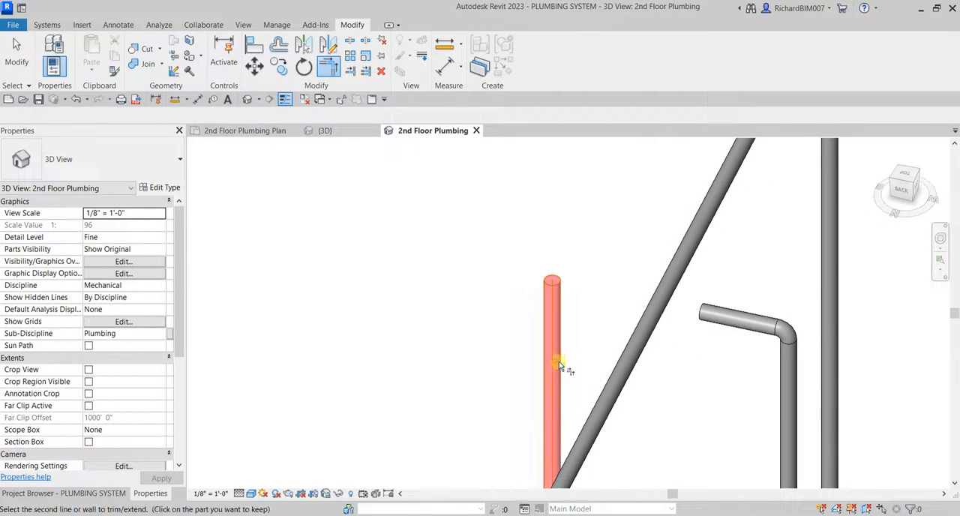
left_click(727, 330)
Draw a horizontal 1" pipe about 1' 0" long from one riser top of the pair nearest the lavatories toward its opposite riser.
middle_click_drag(728, 385, 610, 328, "shift")
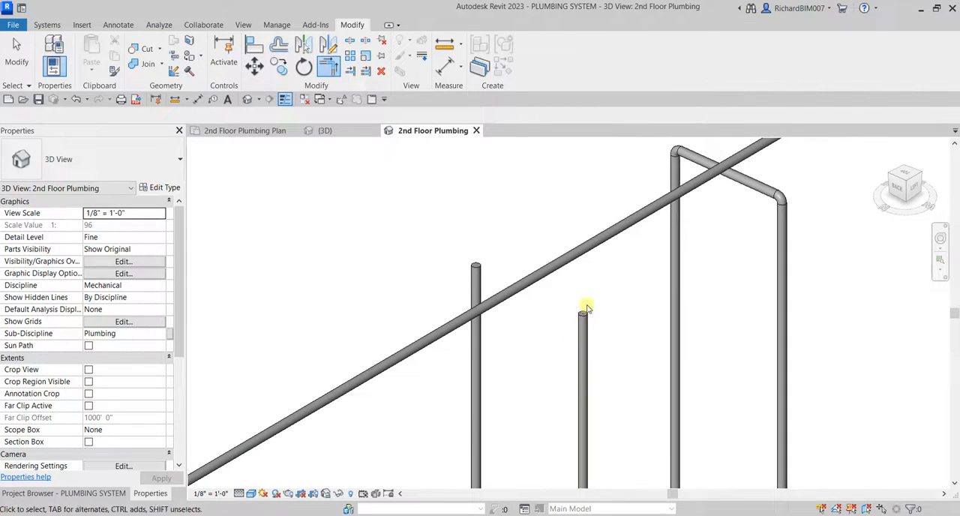
key("Escape")
right_click(585, 318)
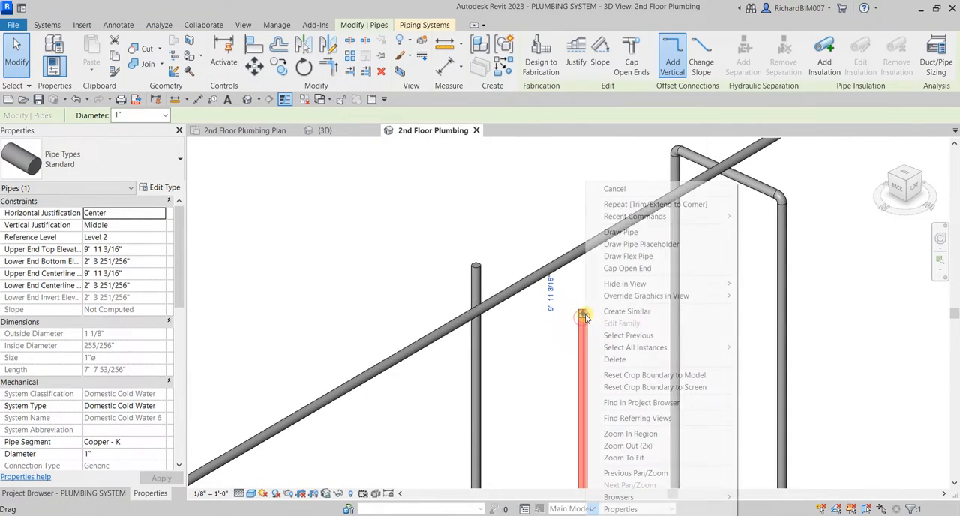
left_click(659, 230)
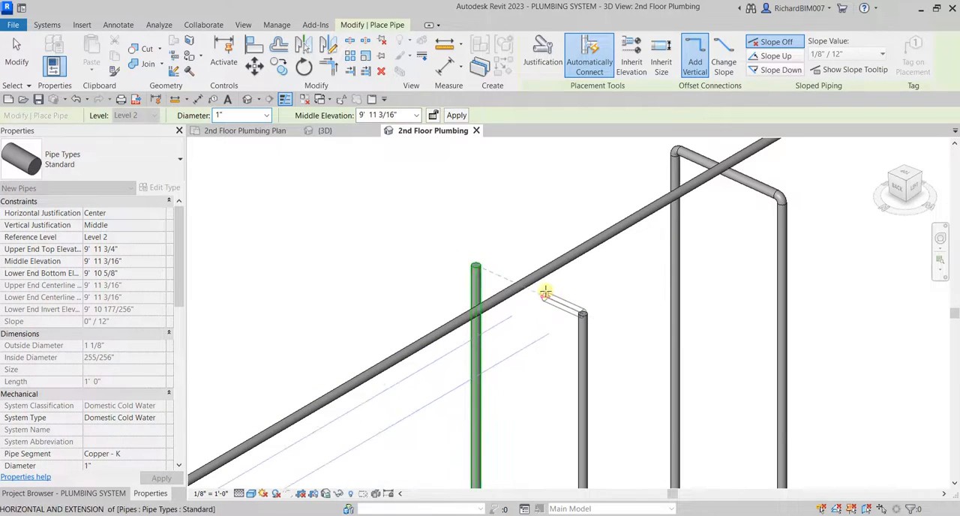
left_click(542, 296)
key("Escape")
key("Escape")
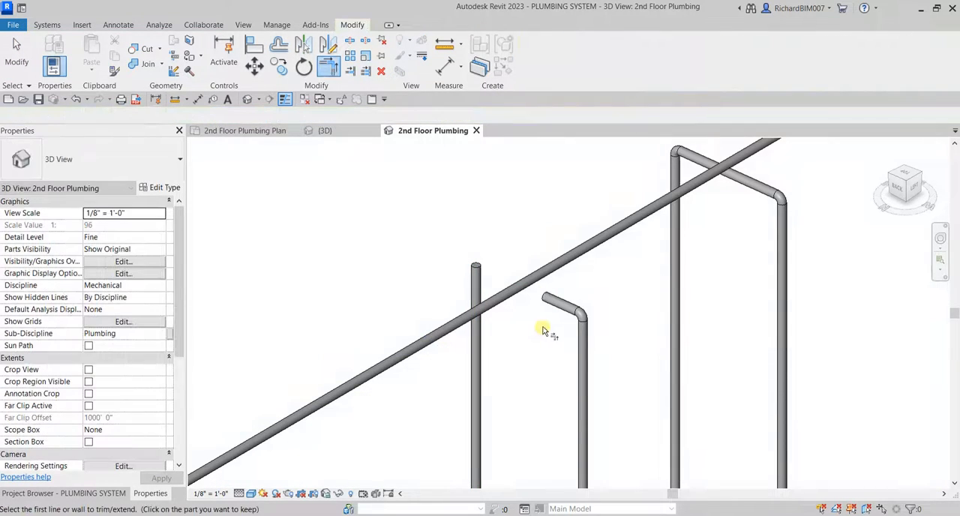
Trim the short pipe and the opposite riser of the pair nearest the lavatories to a corner.
left_click(552, 306)
left_click(480, 354)
scroll(525, 357, "down", 3)
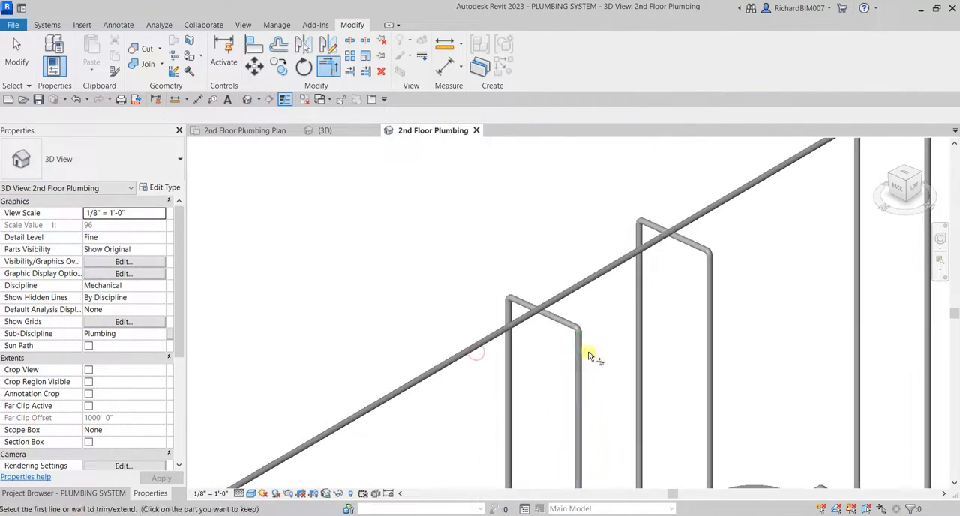
Set the middle elevation of both new overhead connecting pipes to 10' 0".
key("Escape")
left_click(702, 255)
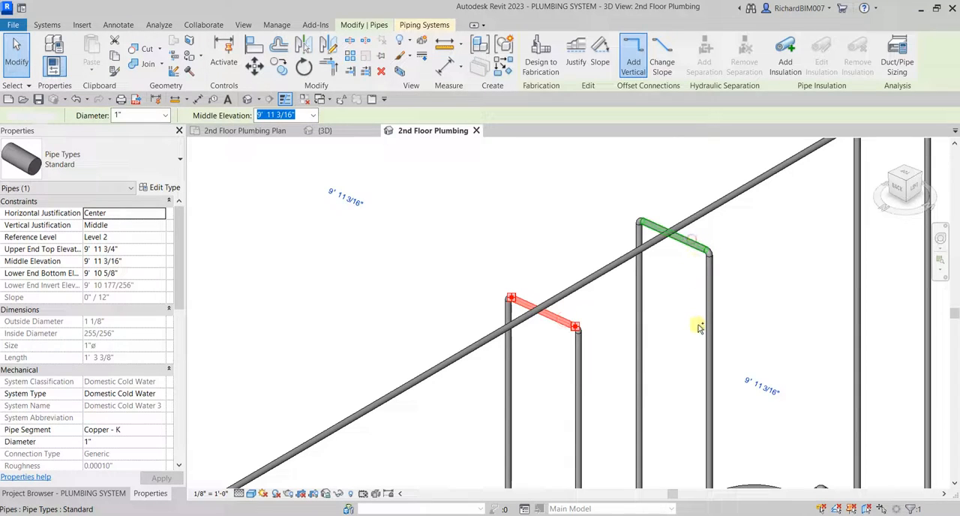
left_click(692, 239, "ctrl")
middle_click_drag(699, 328, 718, 271, "shift")
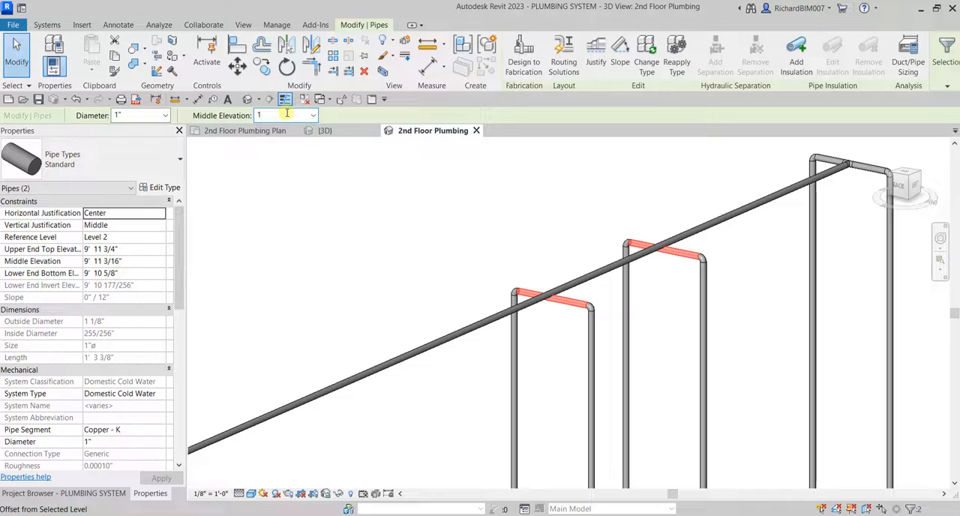
left_click(583, 226)
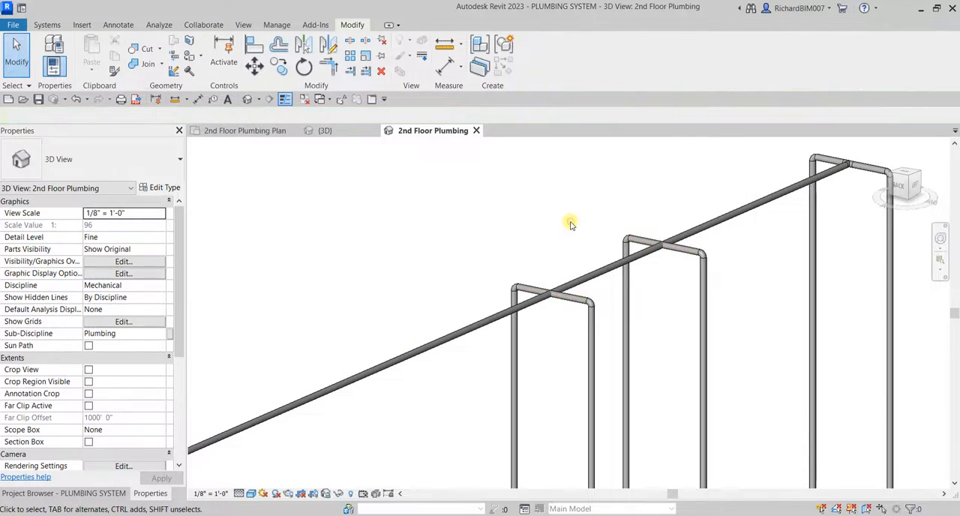
Split both connecting pipes on each side of the overhead branch with Delete Inner Segment enabled, opening a gap around the branch.
middle_click_drag(563, 280, 517, 297, "shift")
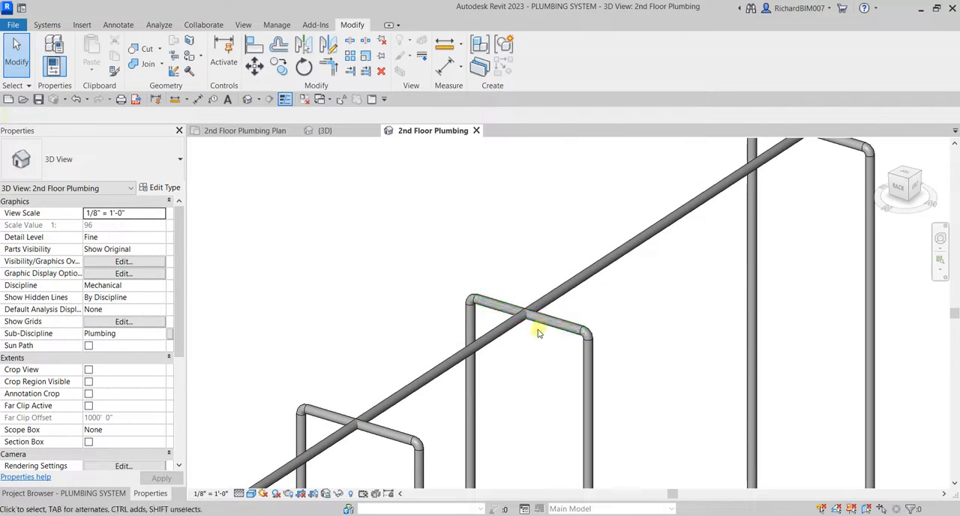
scroll(537, 334, "up", 3)
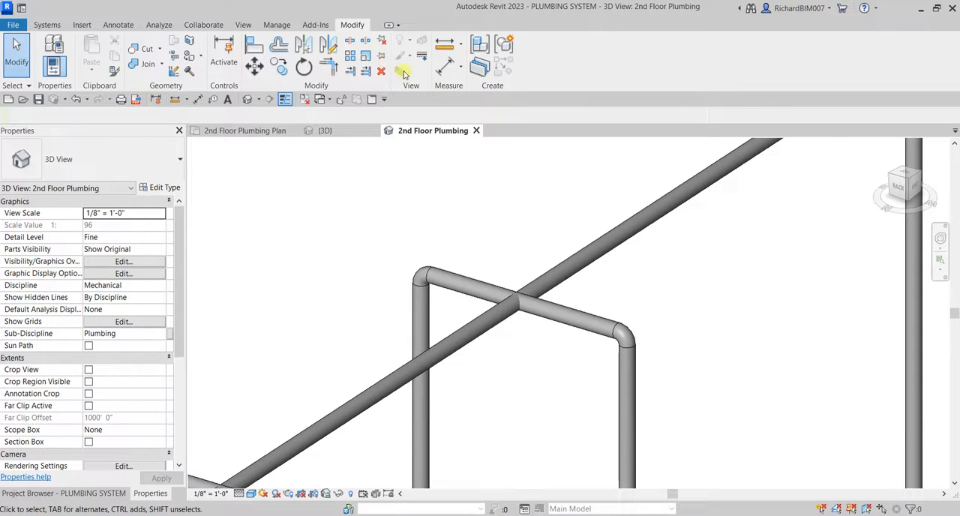
left_click(351, 42)
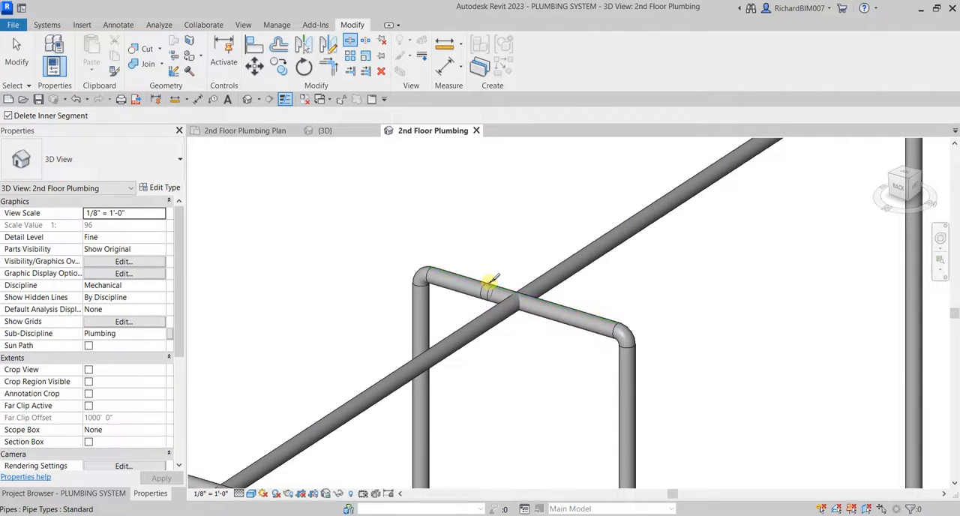
left_click(556, 309)
scroll(531, 352, "down", 1)
middle_click_drag(421, 432, 555, 289)
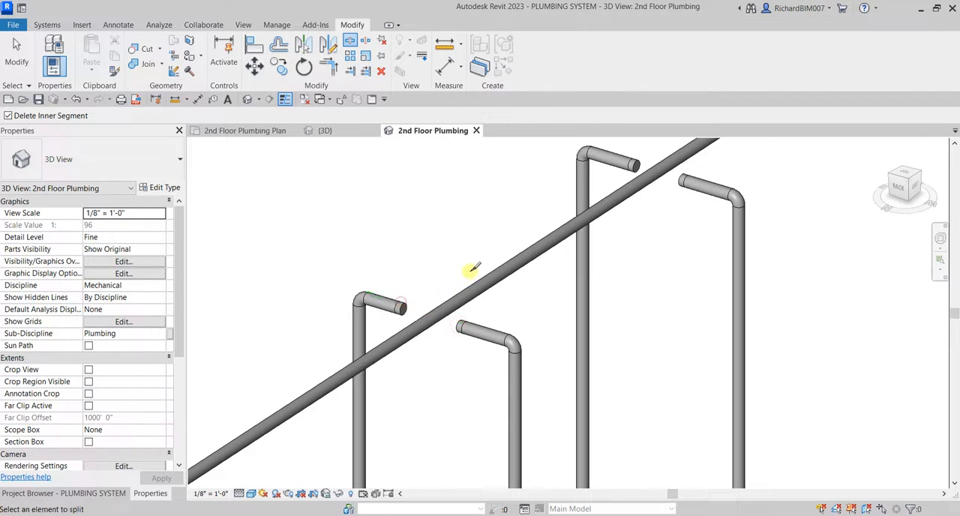
key("Escape")
Delete the couplings left on the open pipe ends of both split connections.
scroll(589, 235, "up", 2)
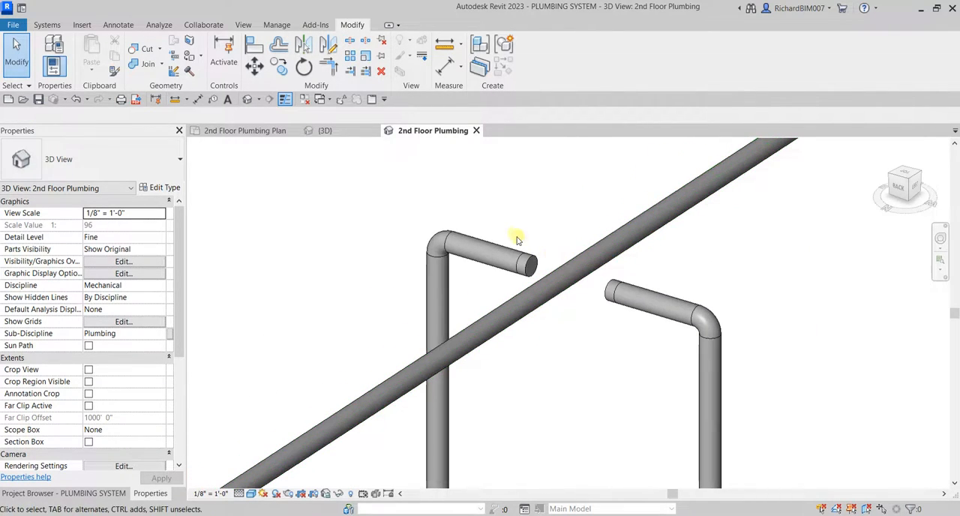
left_click_drag(585, 308, 644, 343)
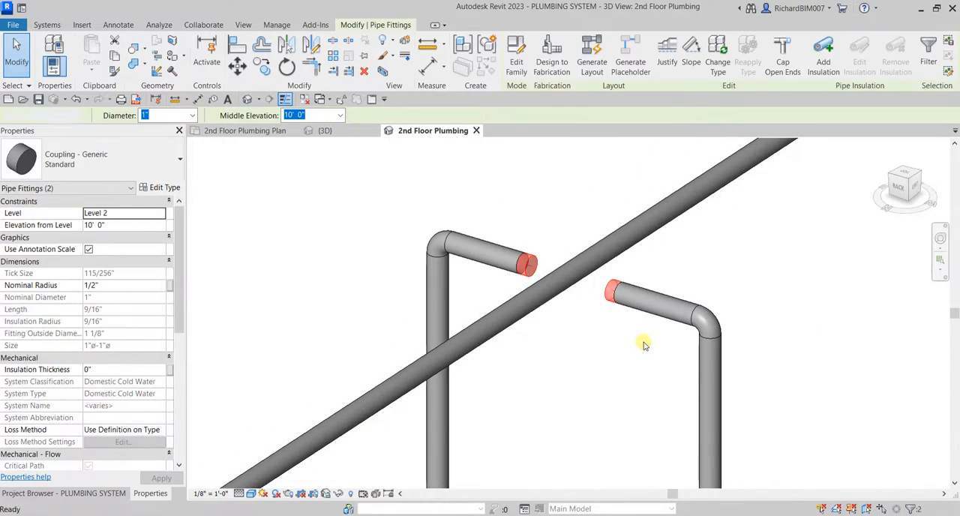
key("Delete")
middle_click_drag(431, 353, 600, 251)
scroll(559, 257, "down", 2)
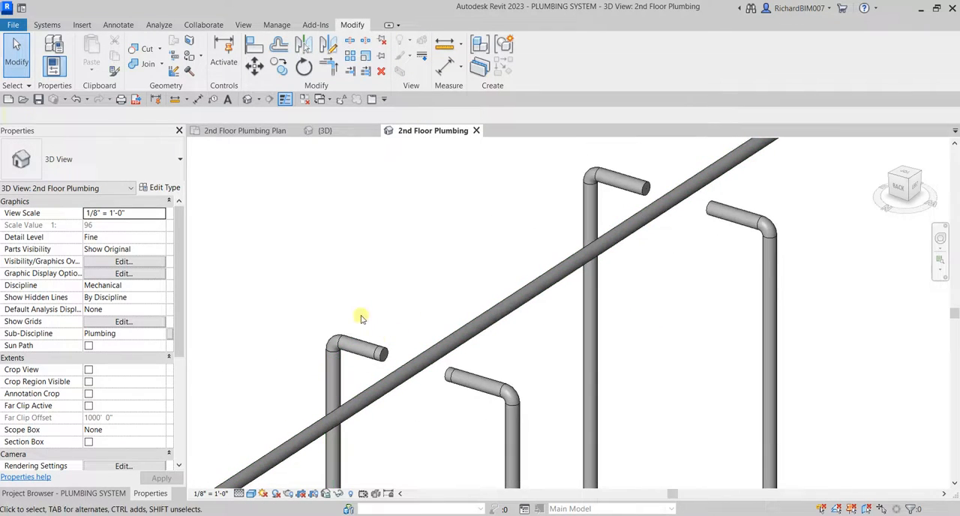
left_click_drag(360, 316, 482, 384)
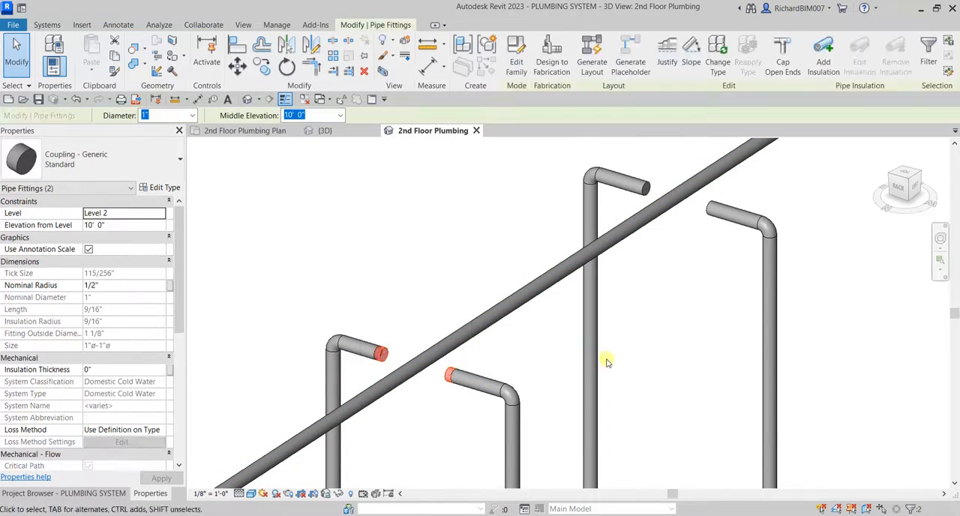
key("Delete")
Extend one short pipe of the middle pair to the overhead branch with Trim/Extend Single Element.
scroll(671, 187, "up", 2)
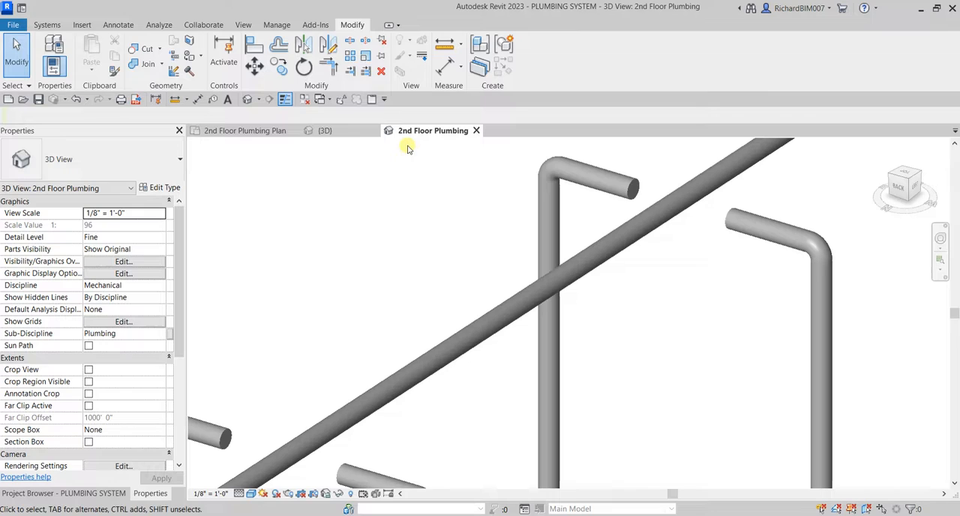
left_click(349, 71)
left_click(639, 236)
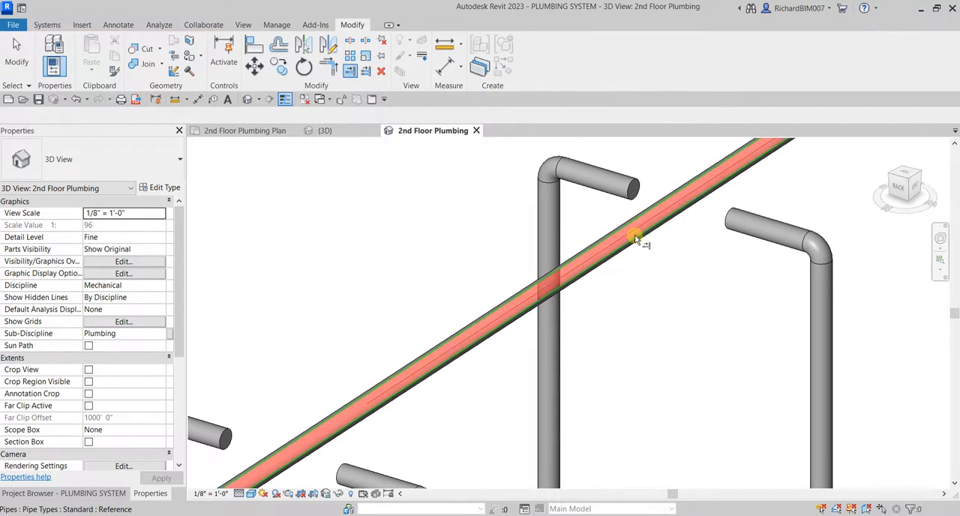
left_click(750, 238)
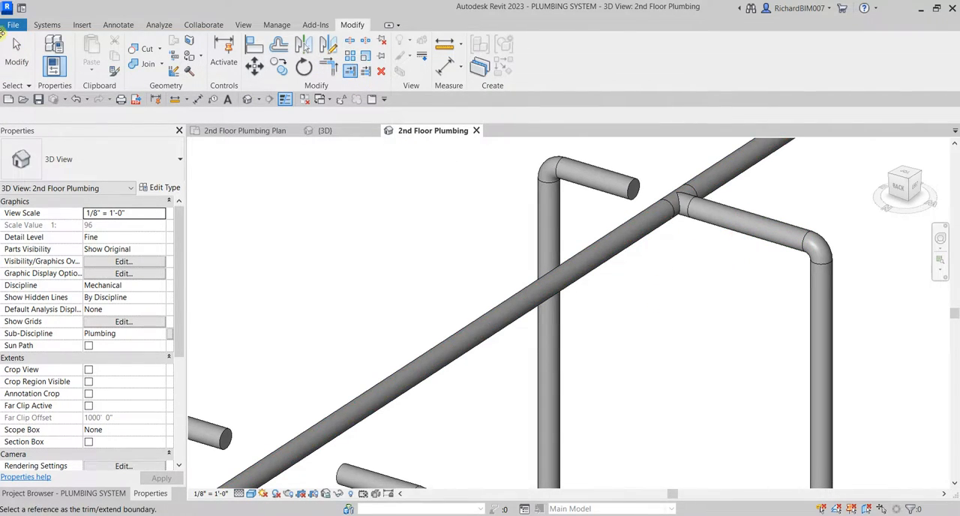
Convert the tee on the overhead branch at the middle pair into a cross fitting.
left_click(27, 48)
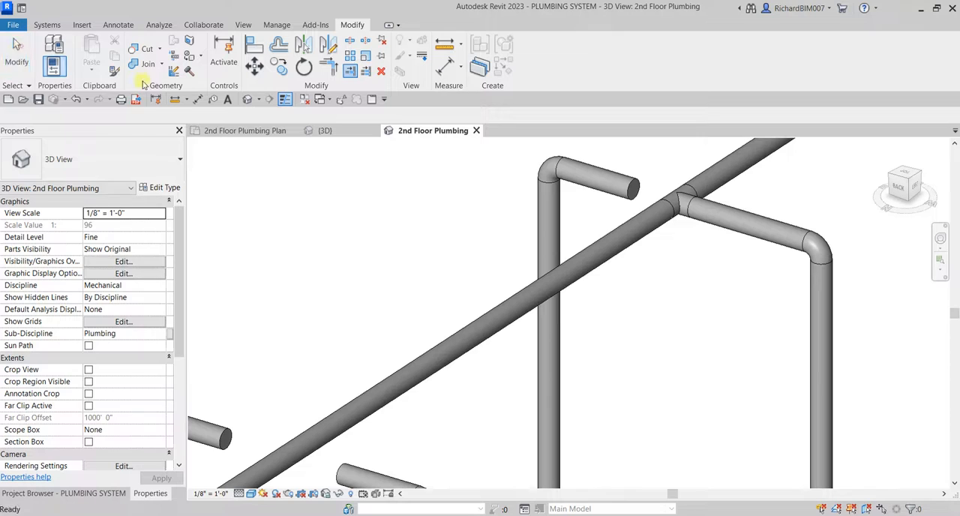
left_click(668, 198)
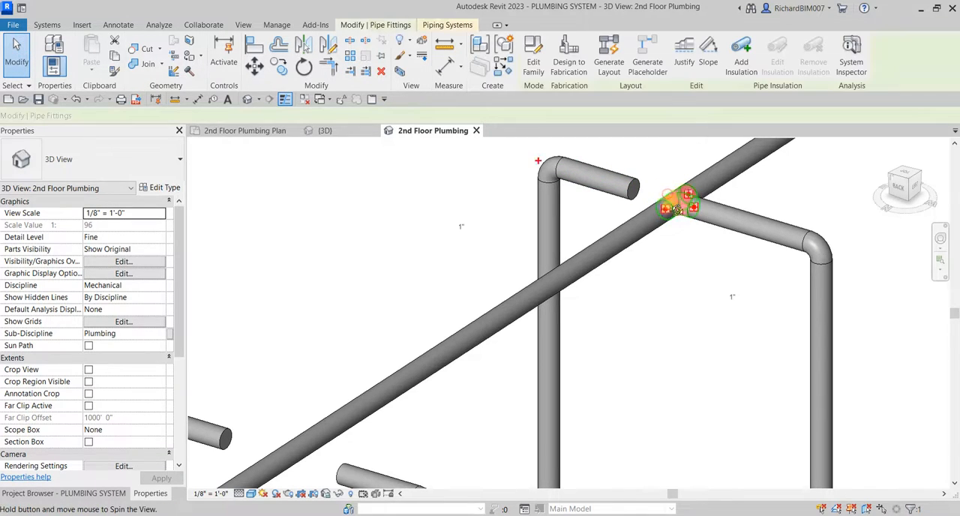
middle_click_drag(679, 203, 667, 291, "shift")
middle_click_drag(550, 188, 546, 265)
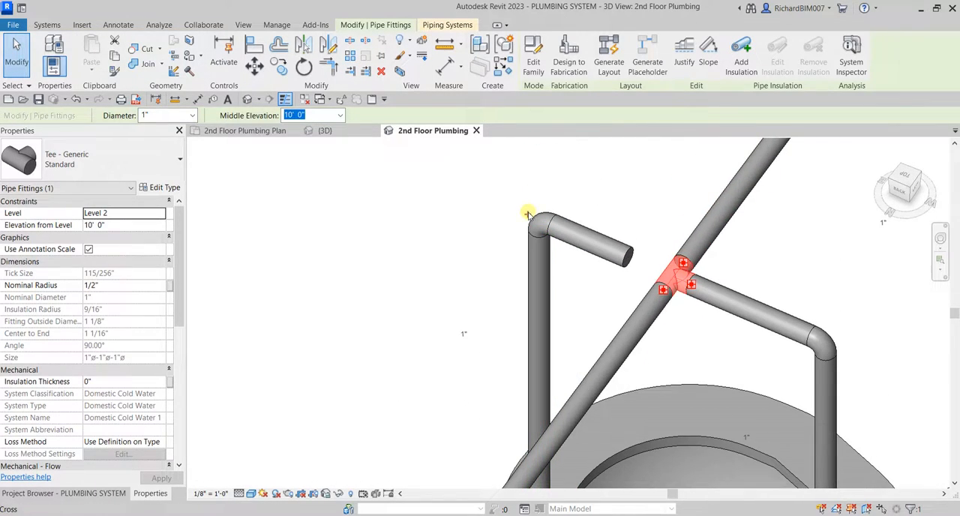
key("Escape")
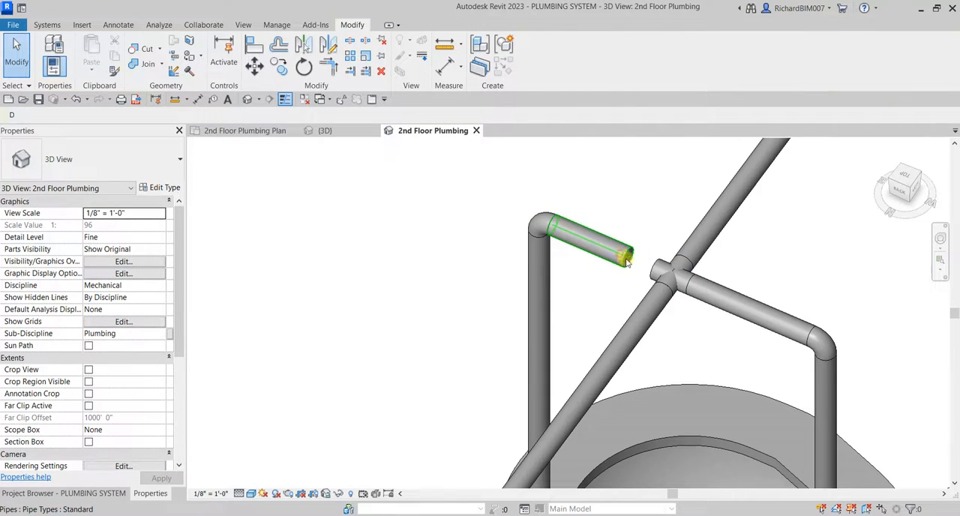
Stretch the middle pair's remaining short pipe to the open connector of the cross fitting.
left_click_drag(627, 259, 654, 268)
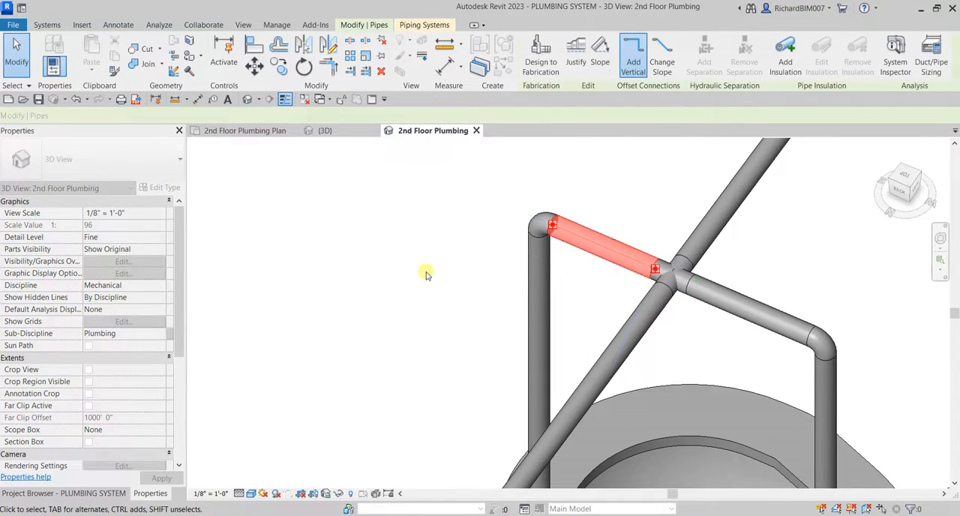
left_click(394, 271)
scroll(397, 272, "down", 5)
middle_click_drag(579, 267, 607, 280, "shift")
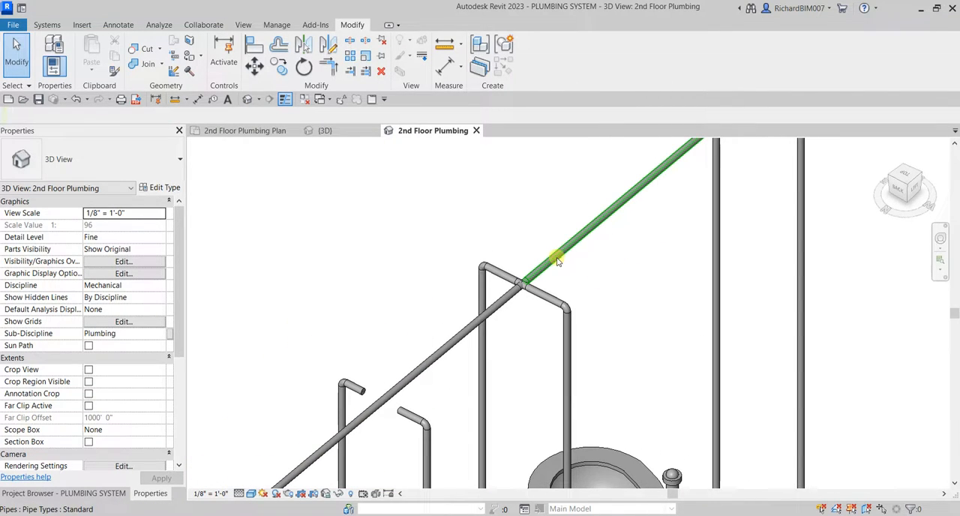
Extend one short pipe of the remaining riser pair to the overhead branch with Trim/Extend Single Element.
key("Tab")
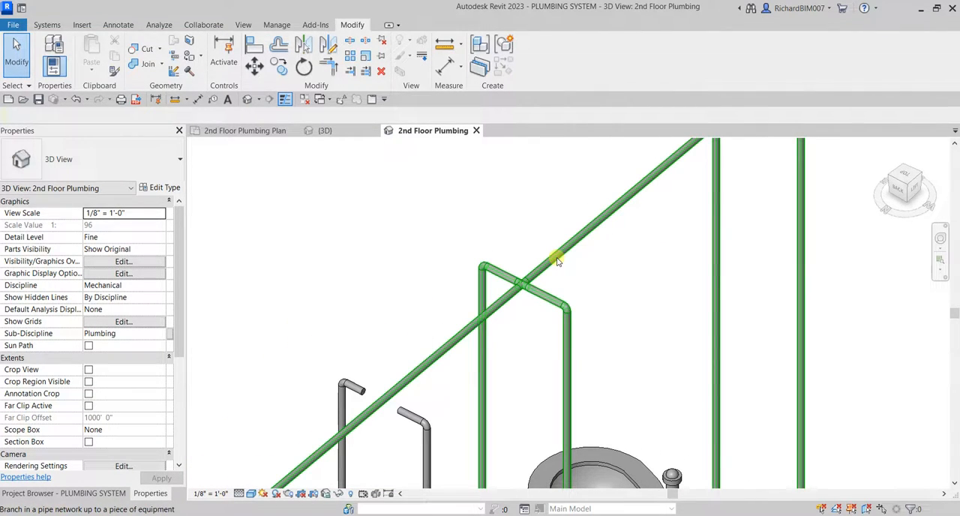
middle_click_drag(501, 397, 554, 250)
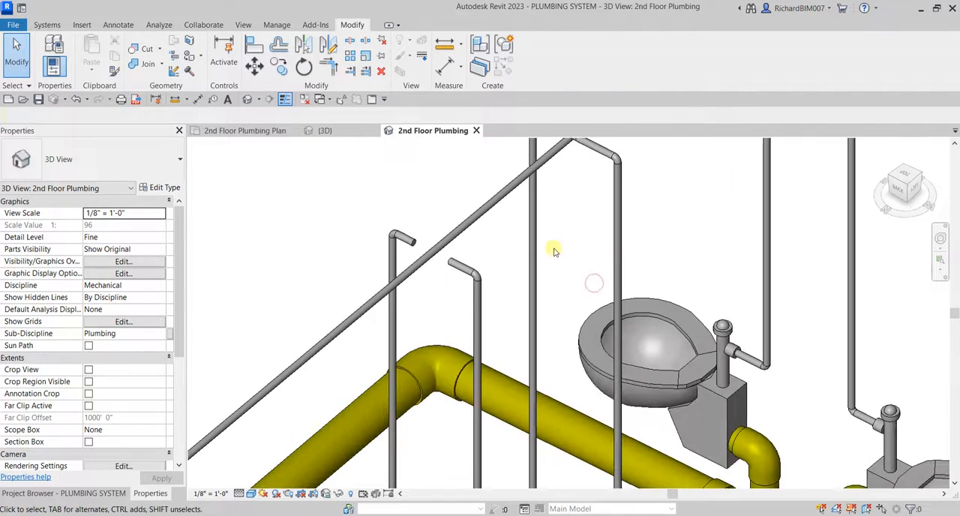
scroll(533, 261, "up", 1)
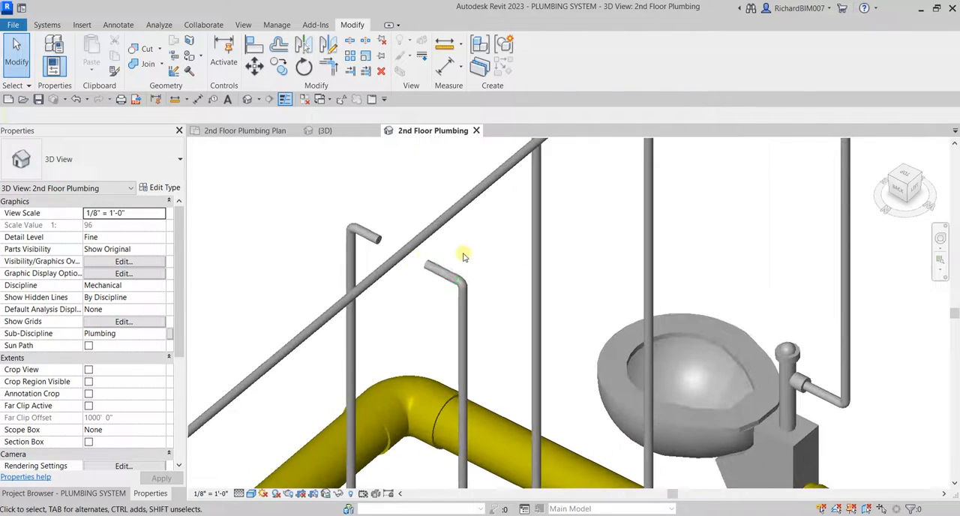
left_click(350, 70)
left_click(451, 214)
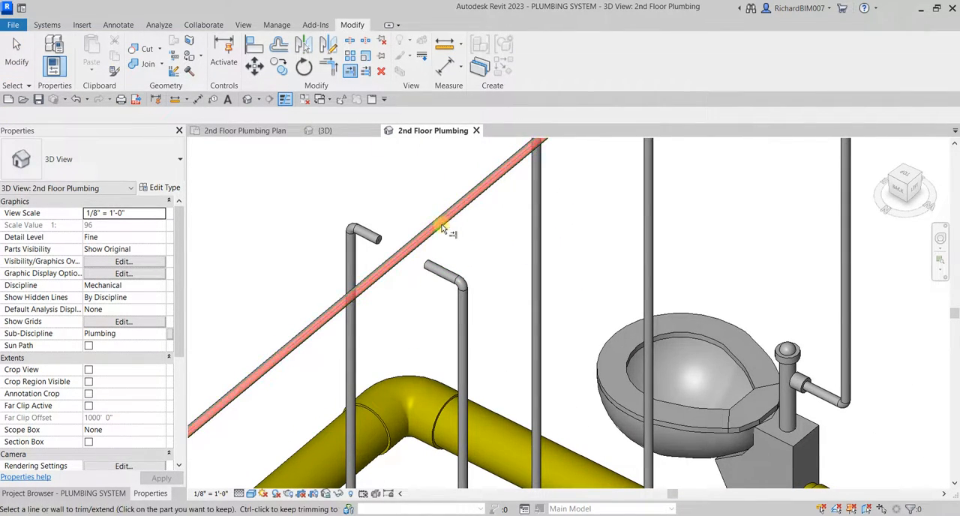
left_click(442, 268)
scroll(367, 221, "up", 2)
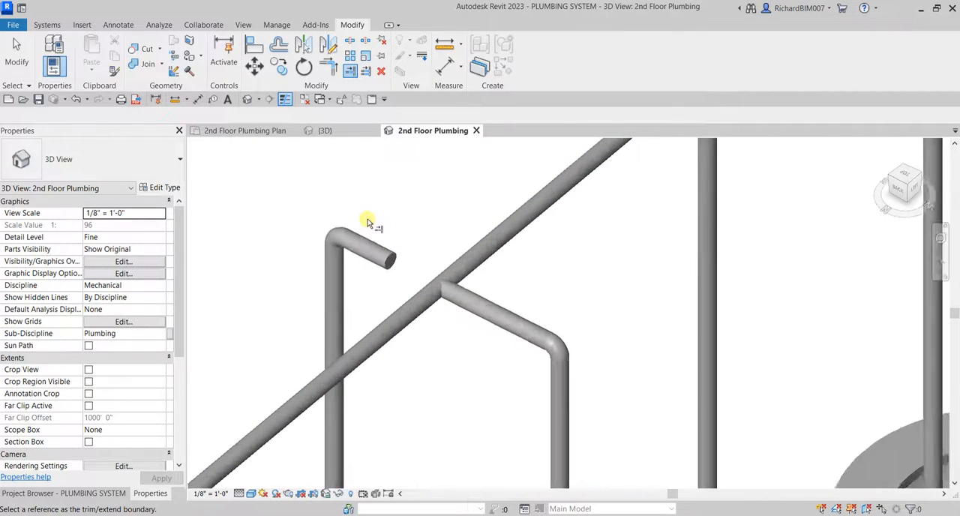
Convert the tee on the overhead branch at the last riser pair into a cross fitting.
key("Escape")
left_click(442, 291)
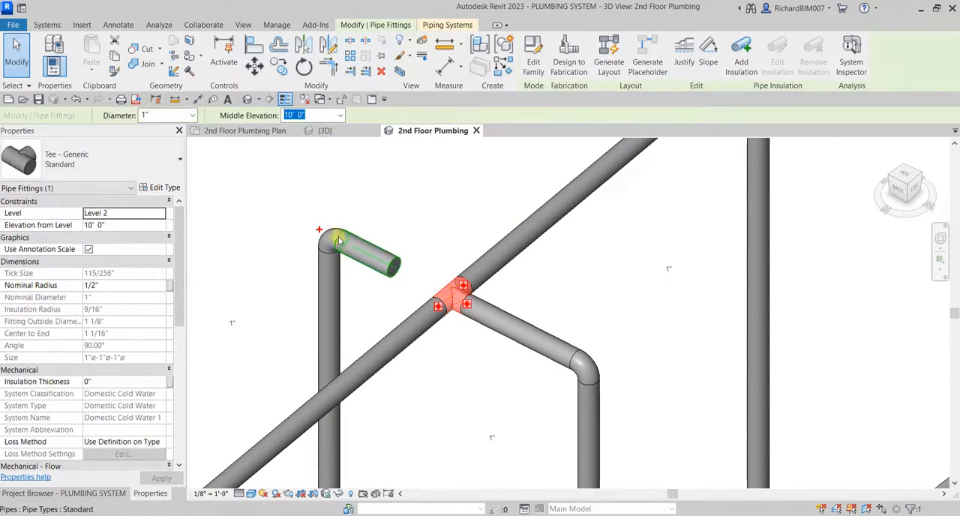
key("Escape")
scroll(427, 282, "up", 3)
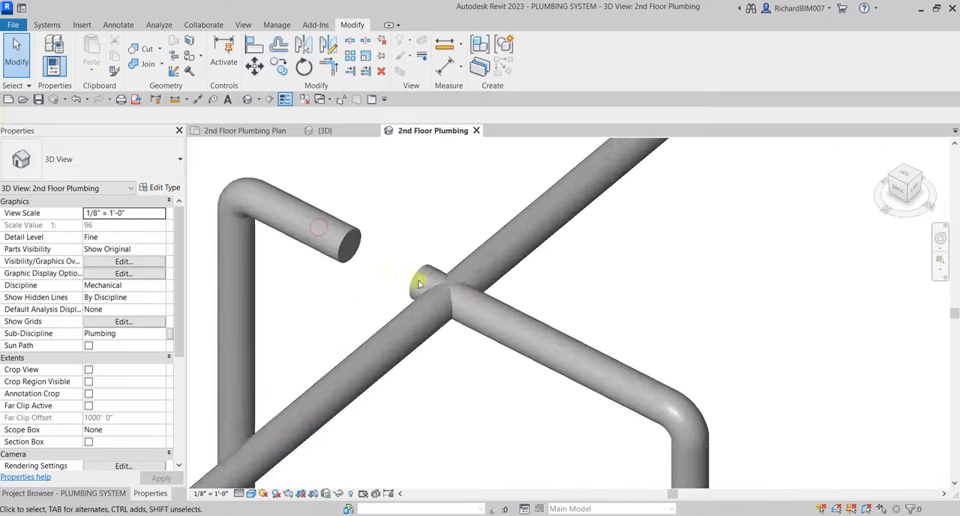
Stretch the last pair's remaining short pipe to the open connector of the cross fitting.
left_click(359, 256)
left_click_drag(354, 251, 440, 268)
scroll(440, 270, "down", 6)
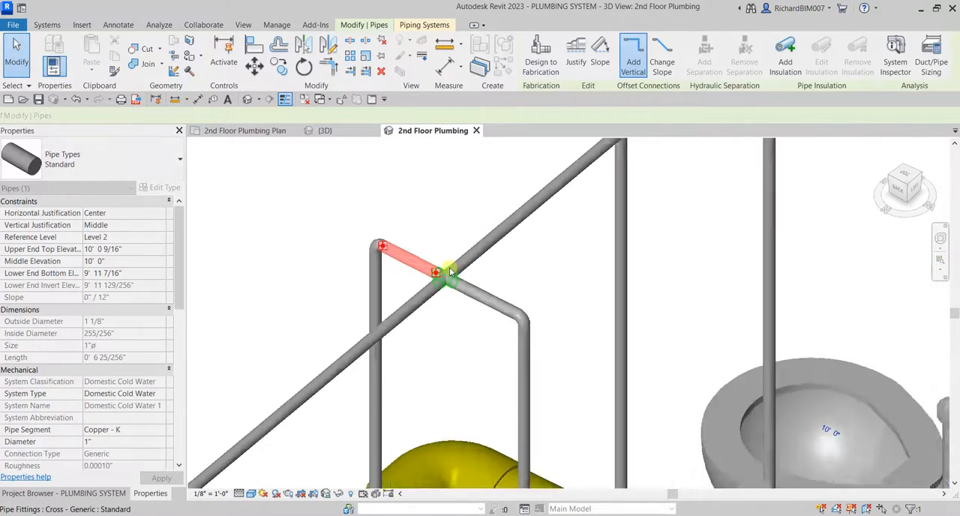
key("Escape")
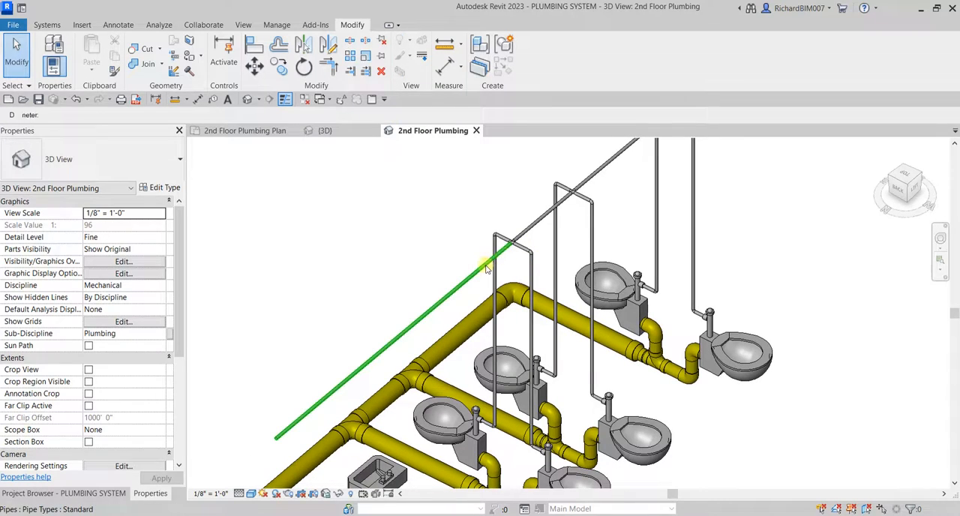
left_click(486, 268)
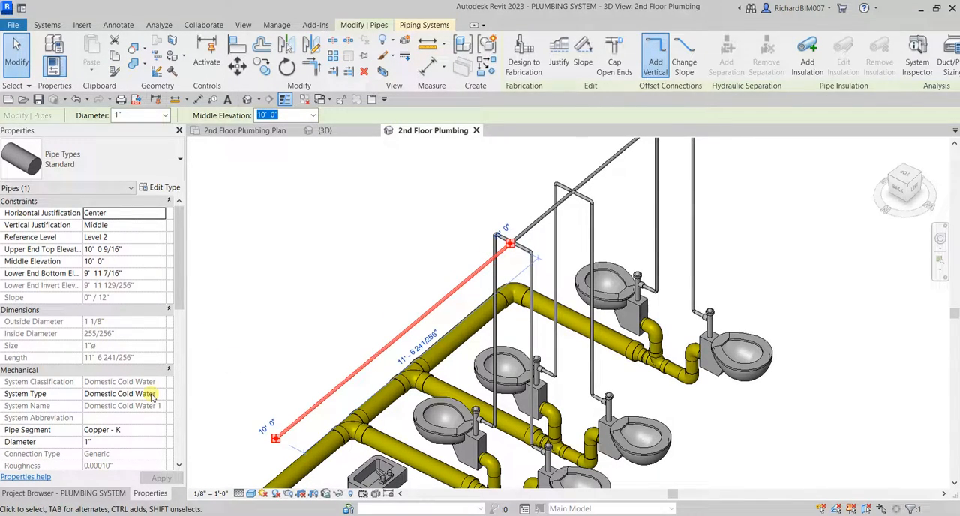
left_click(345, 304)
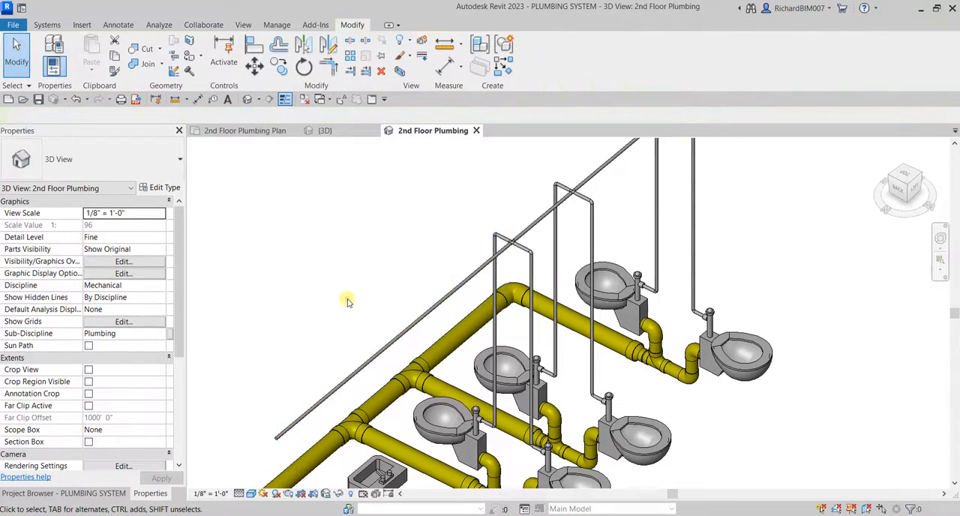
Draw a short 1/2" PVC pipe out from the cold water connector of the lavatory nearest the water closets.
scroll(407, 322, "up", 5)
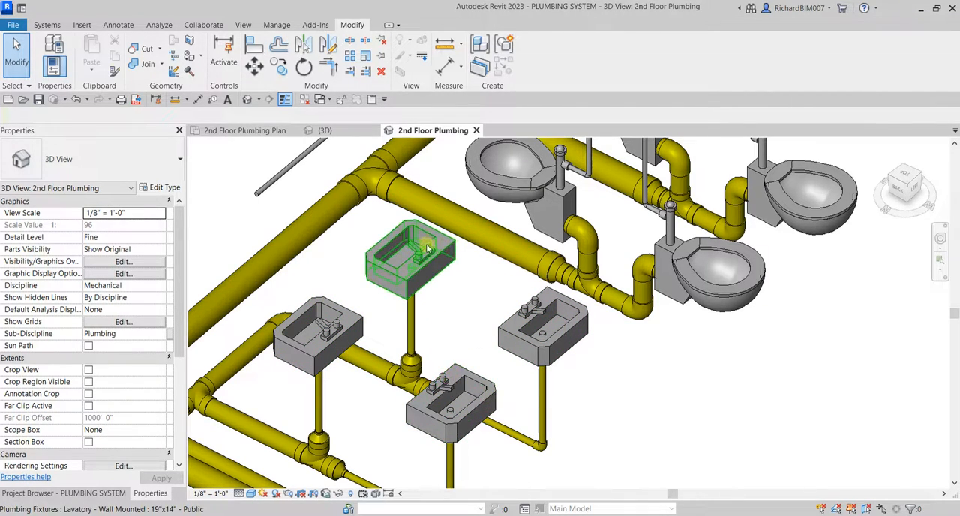
left_click(430, 251)
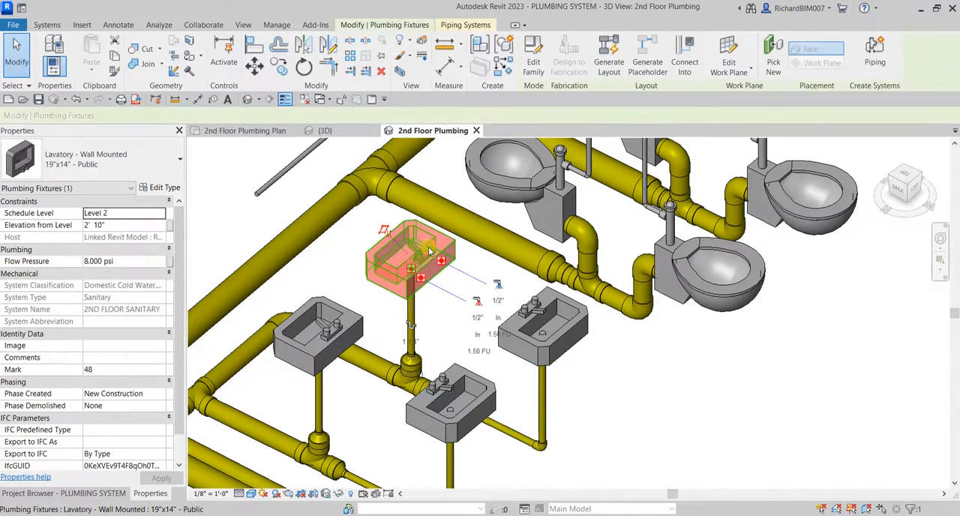
scroll(518, 308, "up", 3)
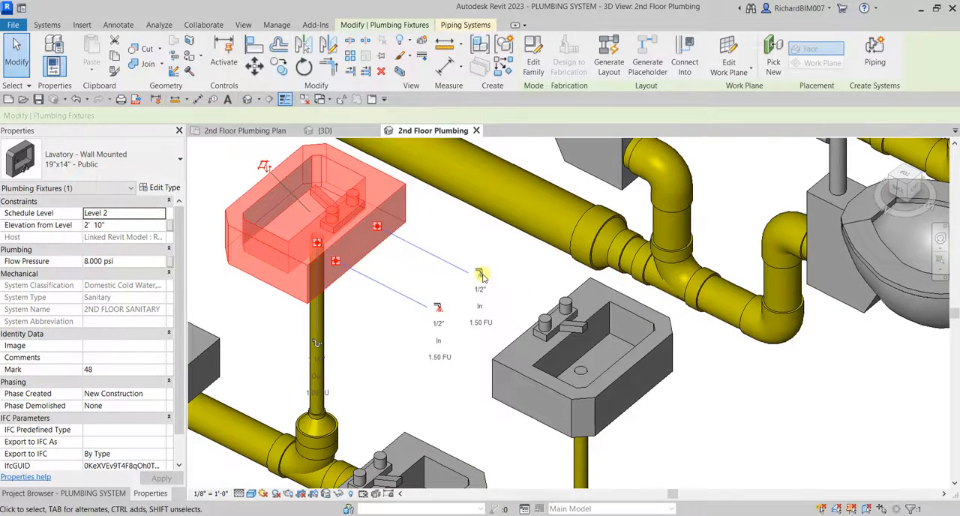
left_click(481, 276)
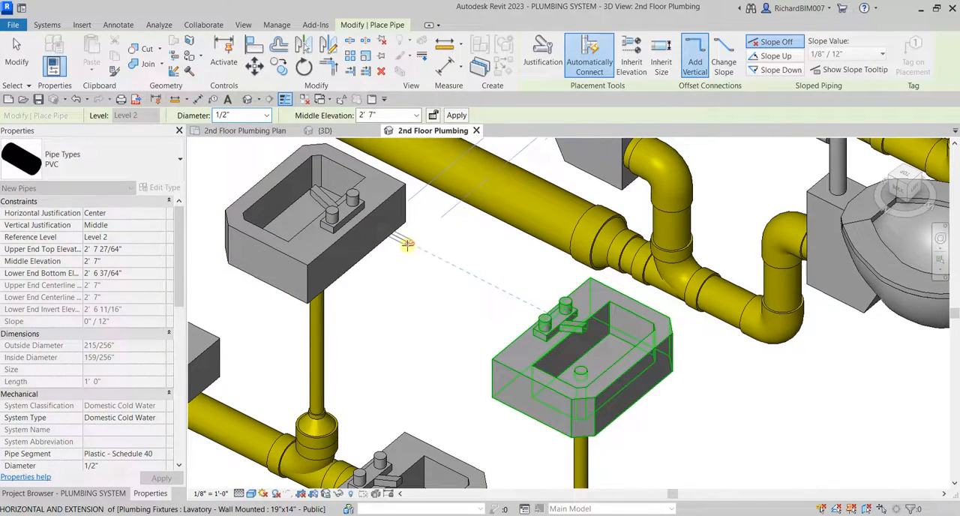
left_click(406, 243)
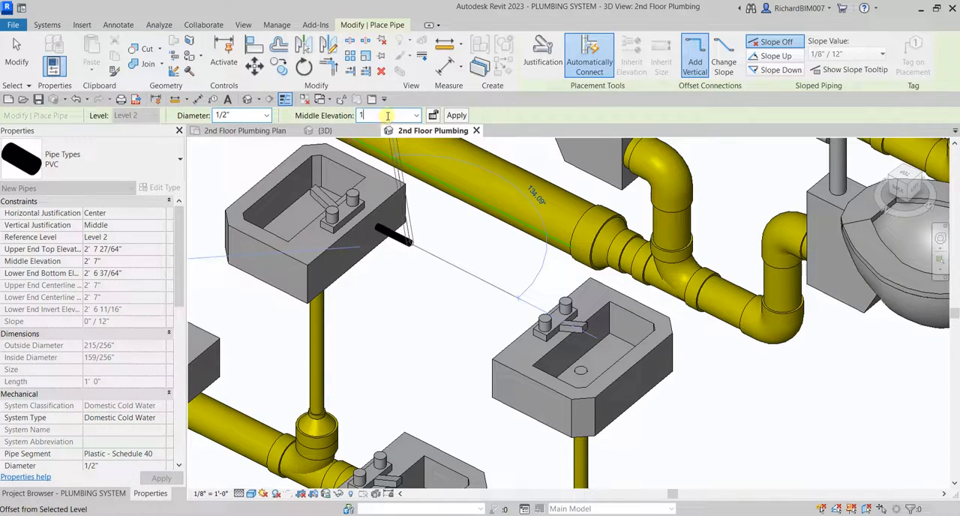
Raise the lavatory's cold water pipe as a vertical riser to a middle elevation of 10' 0".
left_click(387, 115)
type("10")
key("Return")
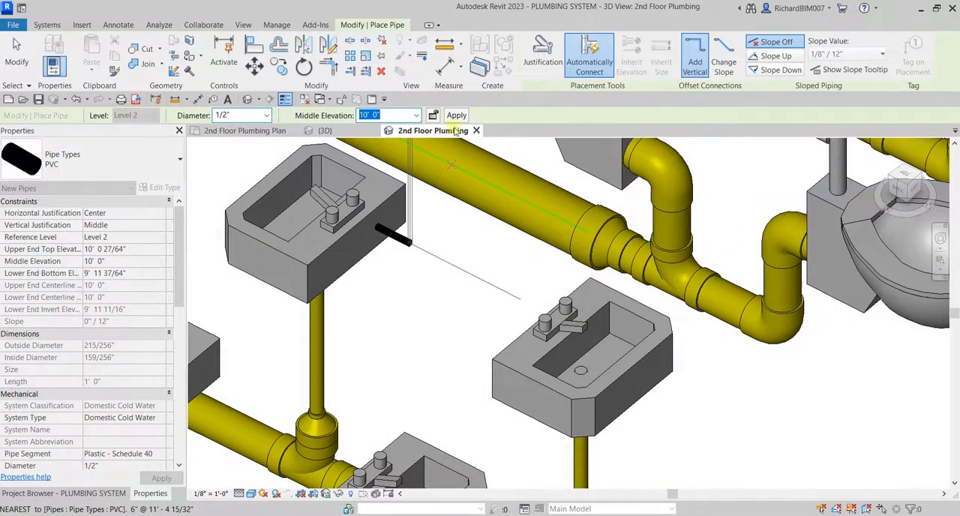
left_click(456, 116)
scroll(498, 246, "down", 5)
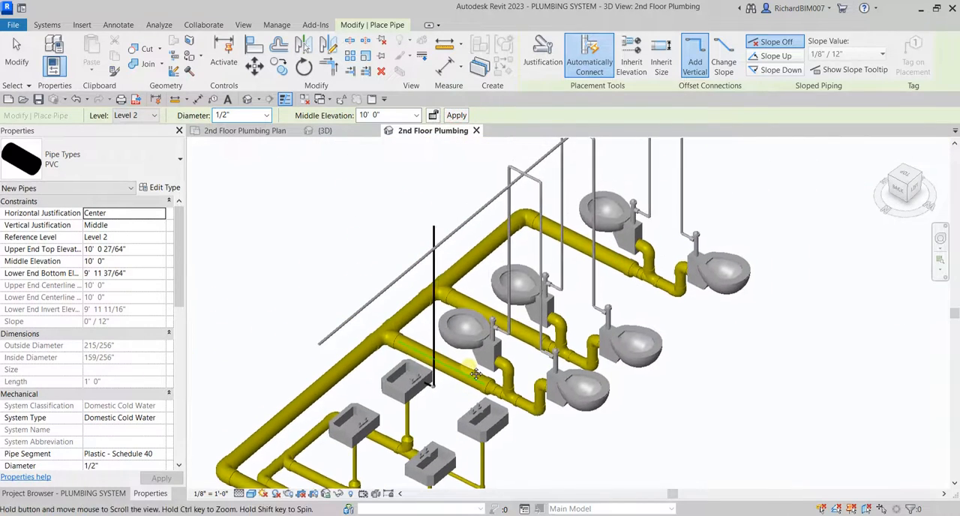
key("Escape")
Draw a short horizontal 1/2" pipe from the top of the lavatory riser toward the overhead branch.
scroll(437, 241, "up", 6)
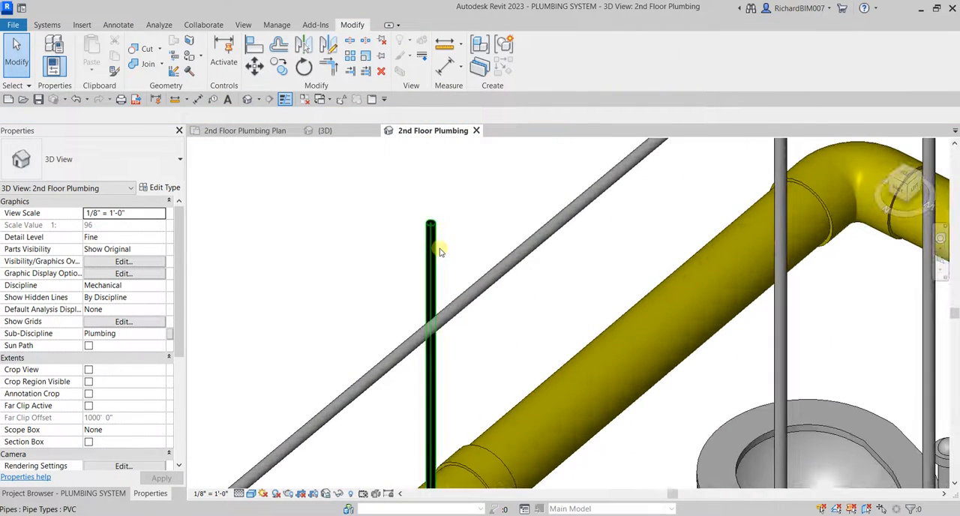
left_click(434, 235)
right_click(433, 237)
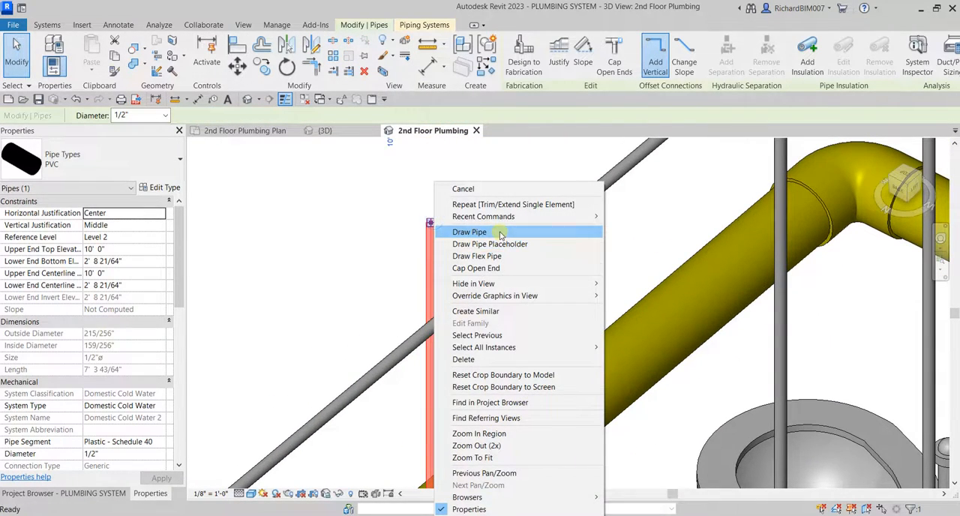
left_click(492, 233)
left_click(476, 242)
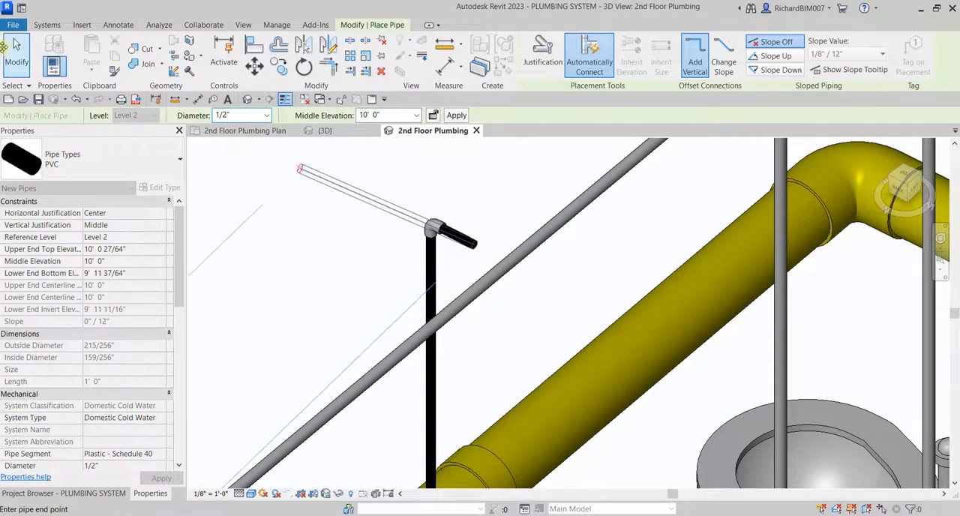
left_click(16, 58)
Change the type of the lavatory's whole cold water run, including its fittings, from PVC to Standard.
scroll(432, 214, "down", 3)
mouse_move(443, 258)
middle_mouse_down("shift")
mouse_move(499, 283)
mouse_move(439, 272)
middle_mouse_up("shift")
scroll(570, 255, "down", 4)
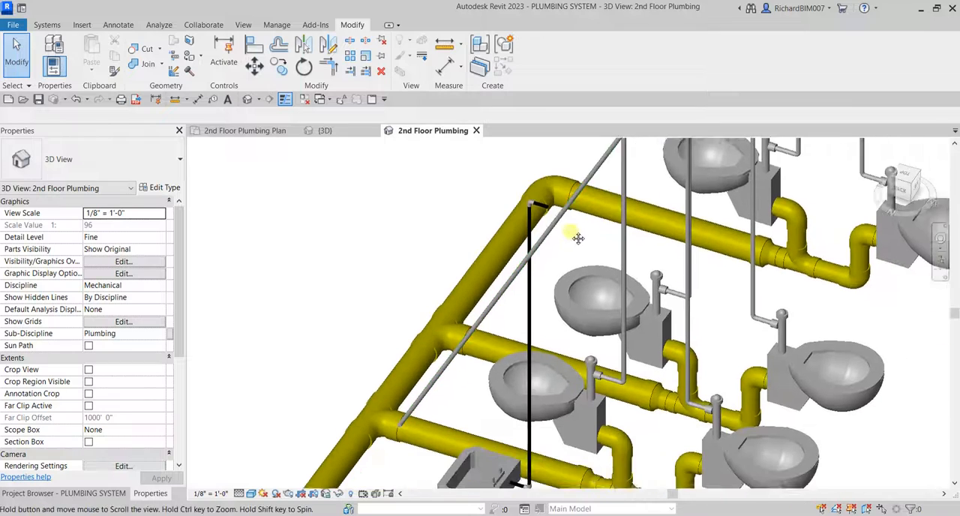
scroll(553, 288, "up", 3)
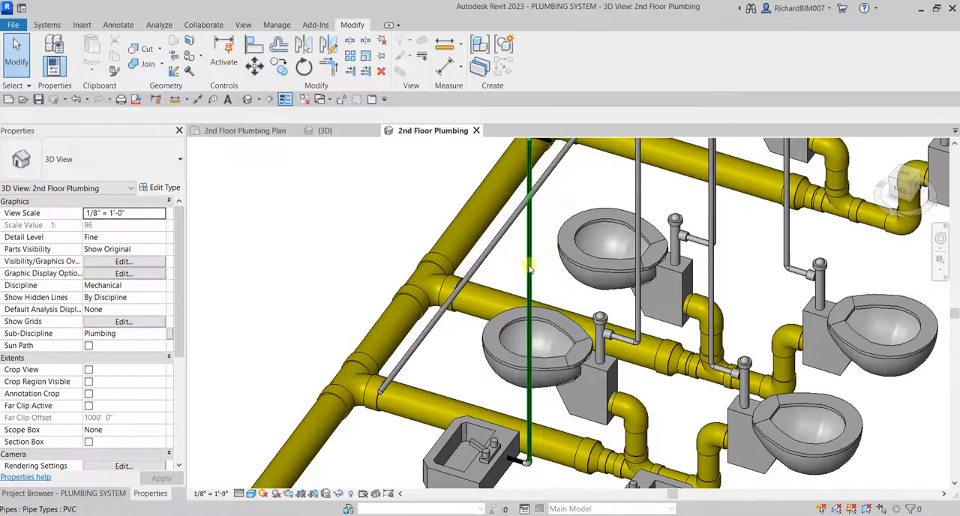
key("Tab")
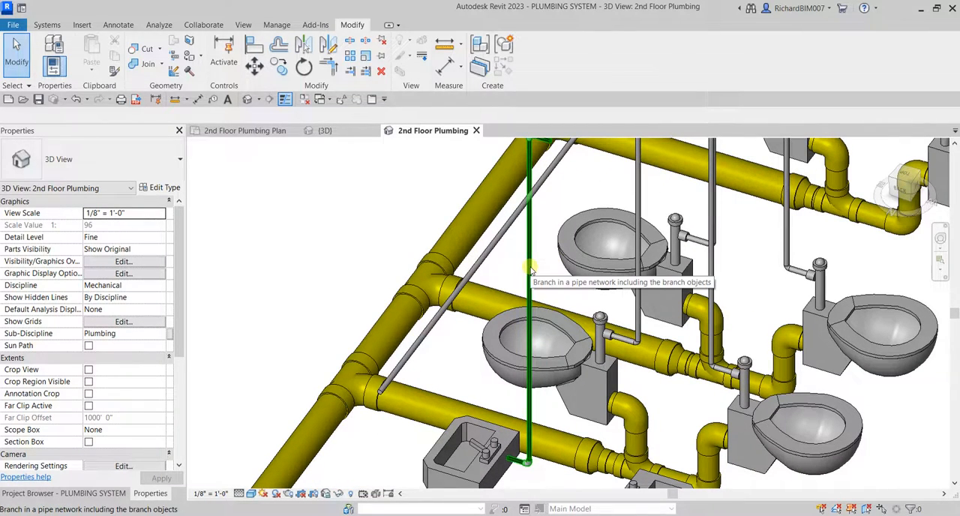
left_click(530, 268)
scroll(530, 270, "down", 1)
middle_click_drag(560, 247, 550, 272)
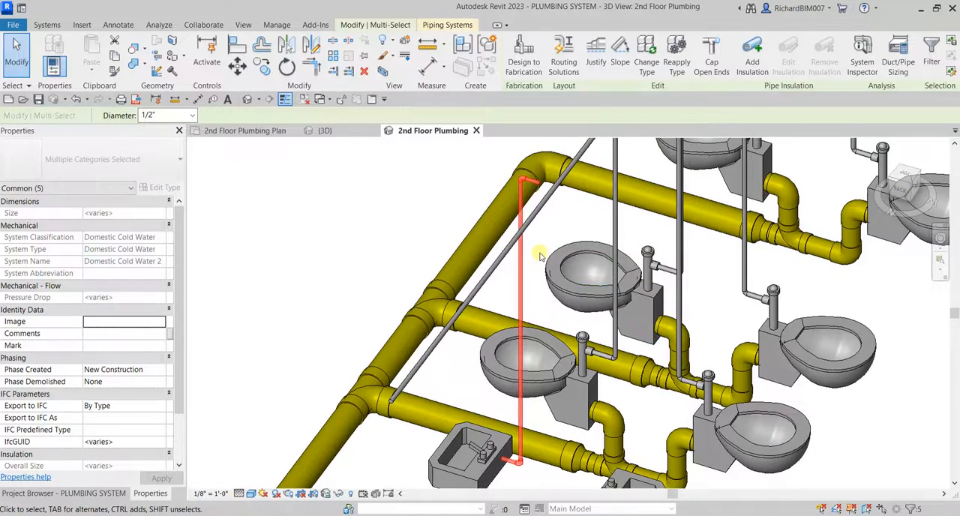
left_click(650, 52)
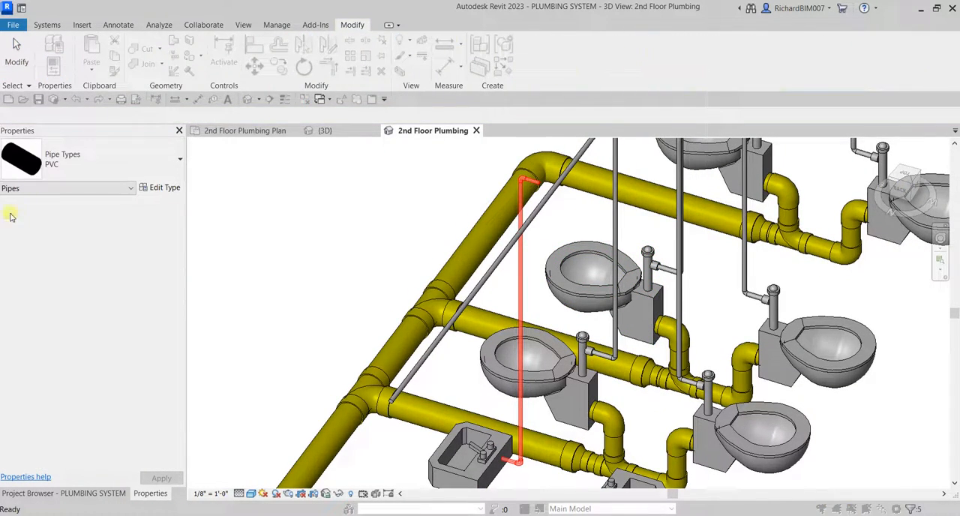
left_click(65, 159)
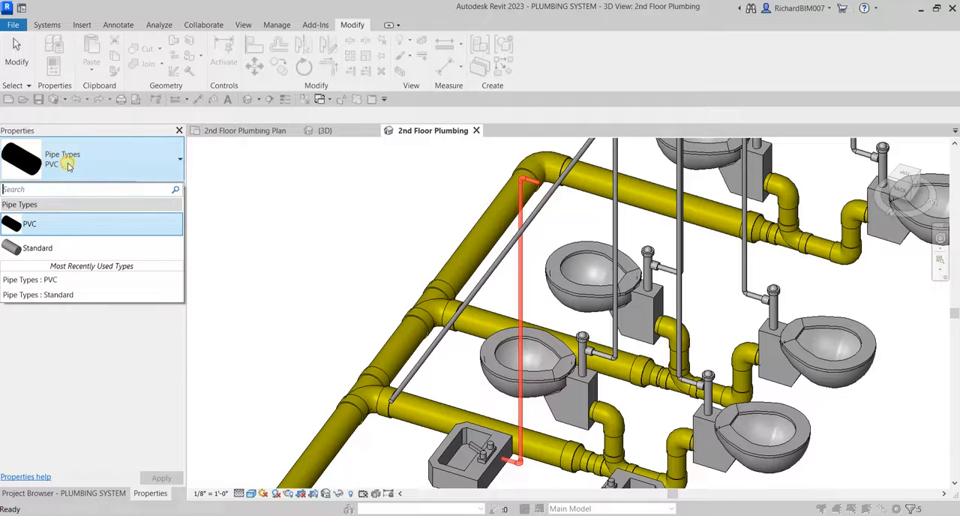
left_click(66, 247)
left_click(373, 208)
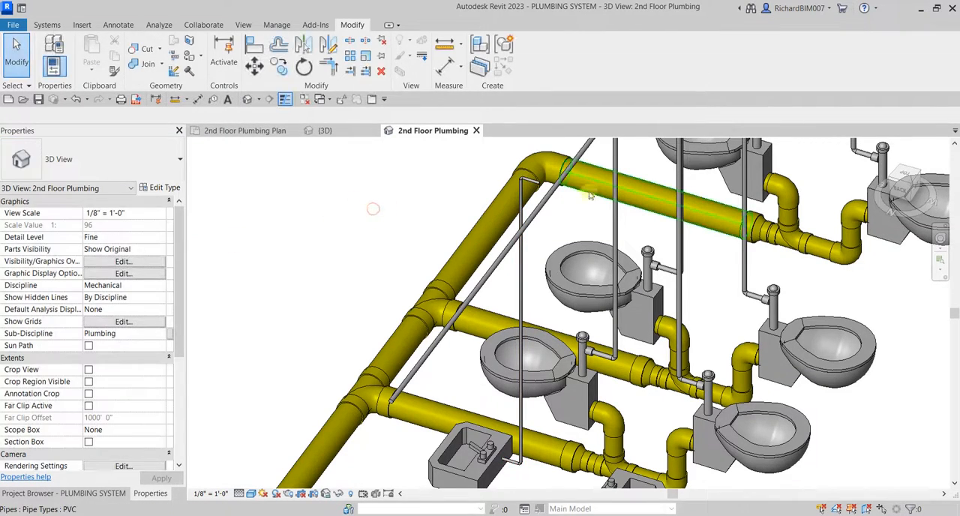
Extend the lavatory riser's short top pipe to the overhead branch with Trim/Extend Single Element.
scroll(591, 195, "up", 6)
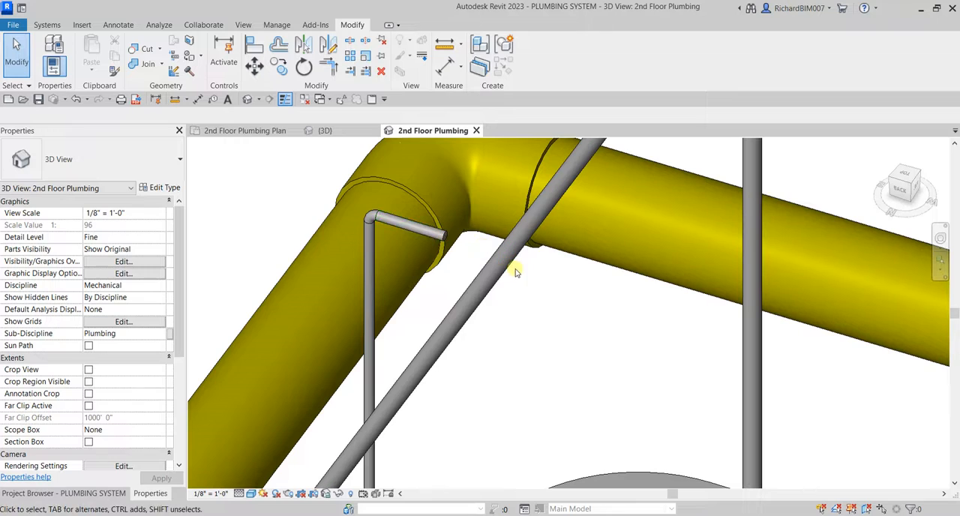
left_click(357, 70)
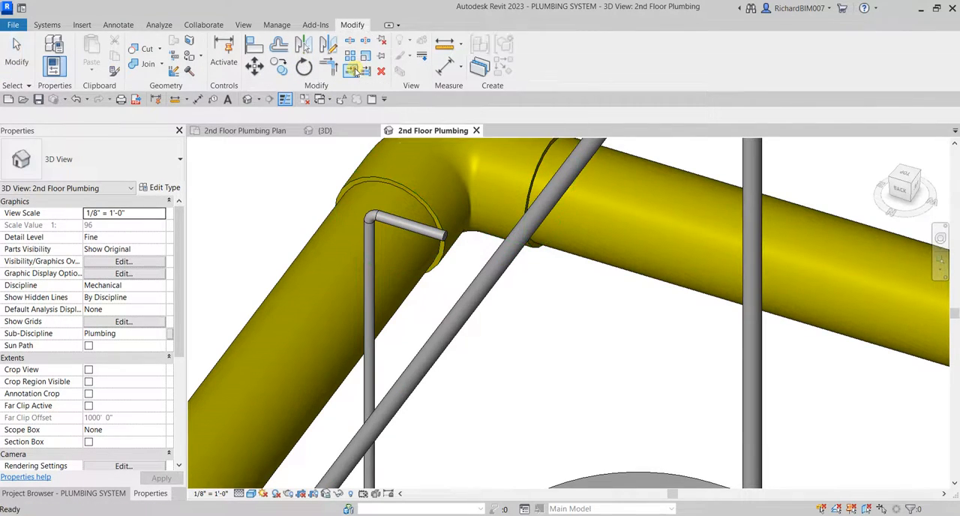
left_click(495, 282)
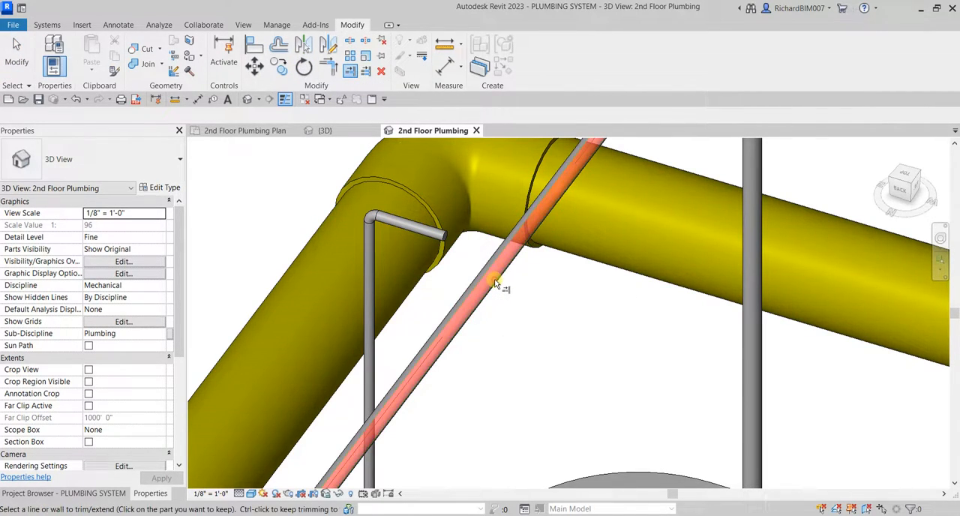
left_click(418, 231)
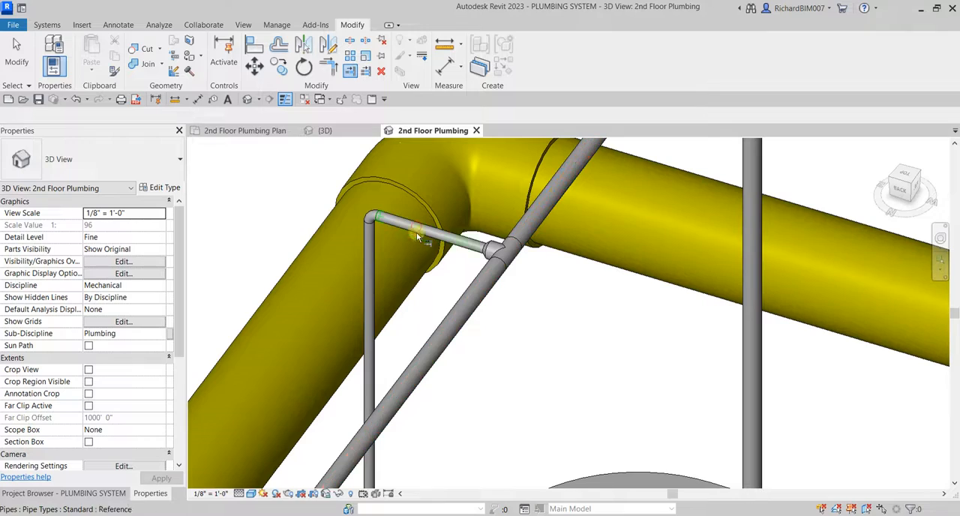
left_click(25, 64)
Select the wall-mounted lavatory beside the piped one and examine its water connectors.
scroll(513, 270, "down", 5)
middle_click_drag(521, 328, 396, 401, "shift")
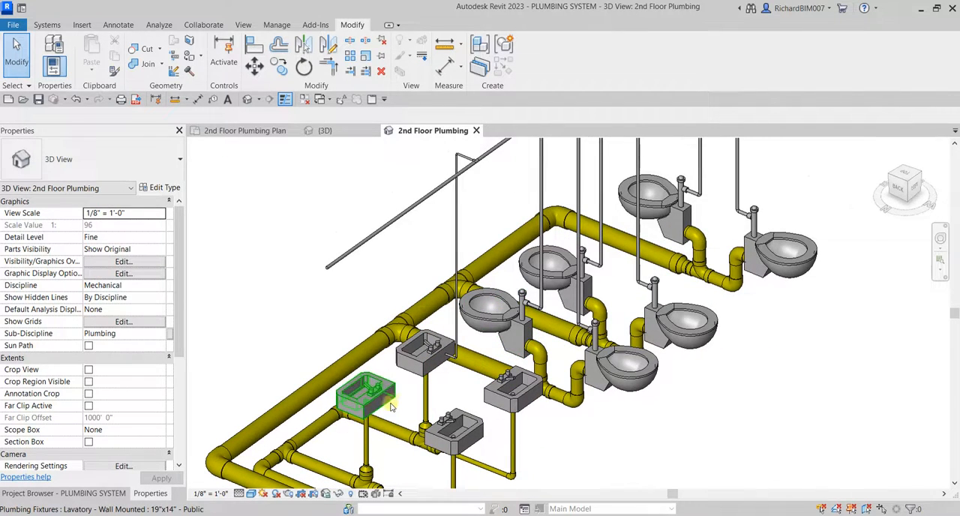
left_click(383, 396)
scroll(441, 408, "up", 3)
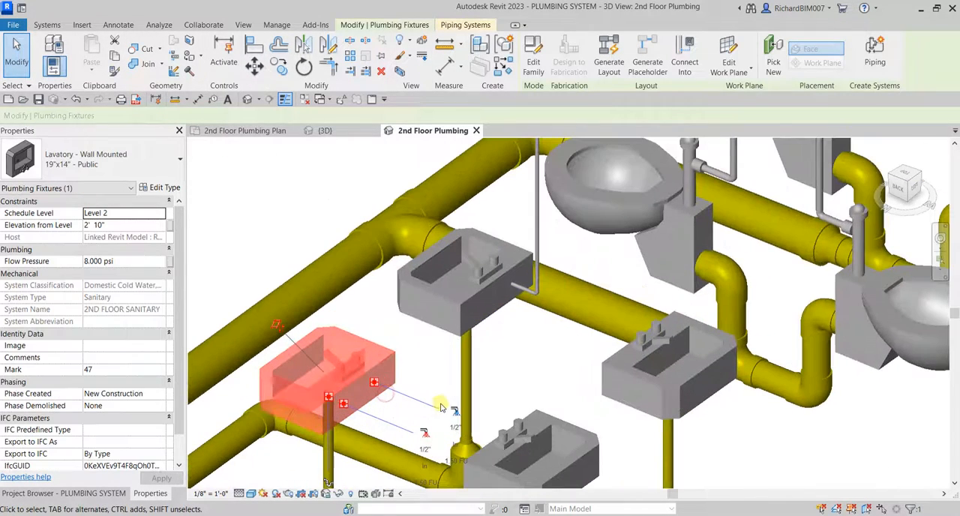
scroll(535, 278, "down", 3)
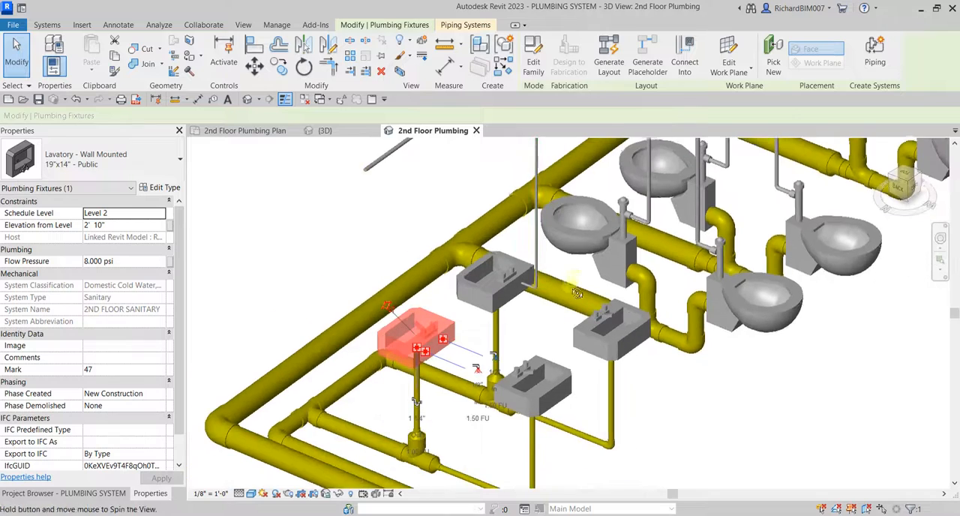
middle_click_drag(686, 231, 613, 321, "shift")
left_click(595, 323)
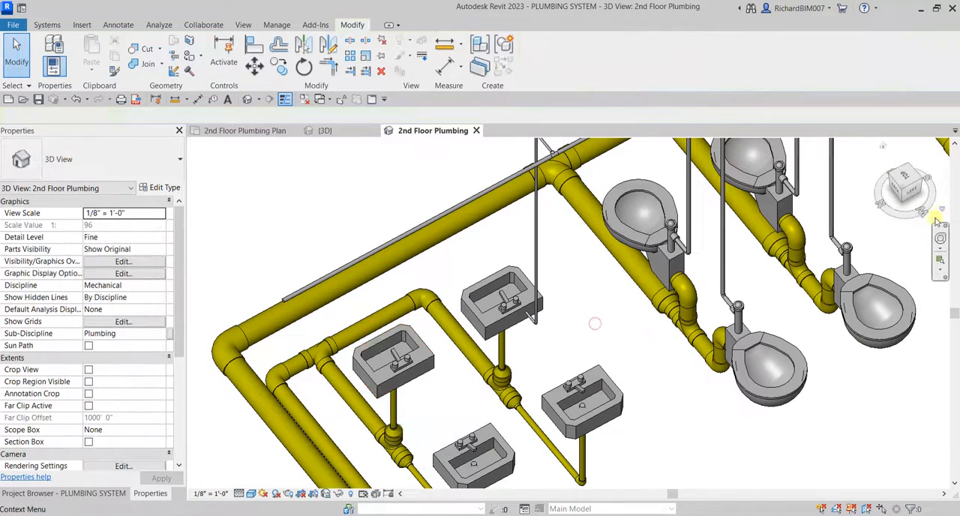
Copy the piped lavatory's 1/2" cold water pipes and elbows, from bottom stub to top horizontal pipe, 3' 0" to the neighbouring lavatory.
left_click(906, 184)
scroll(762, 271, "down", 4)
middle_click_drag(706, 273, 726, 170)
scroll(558, 281, "up", 8)
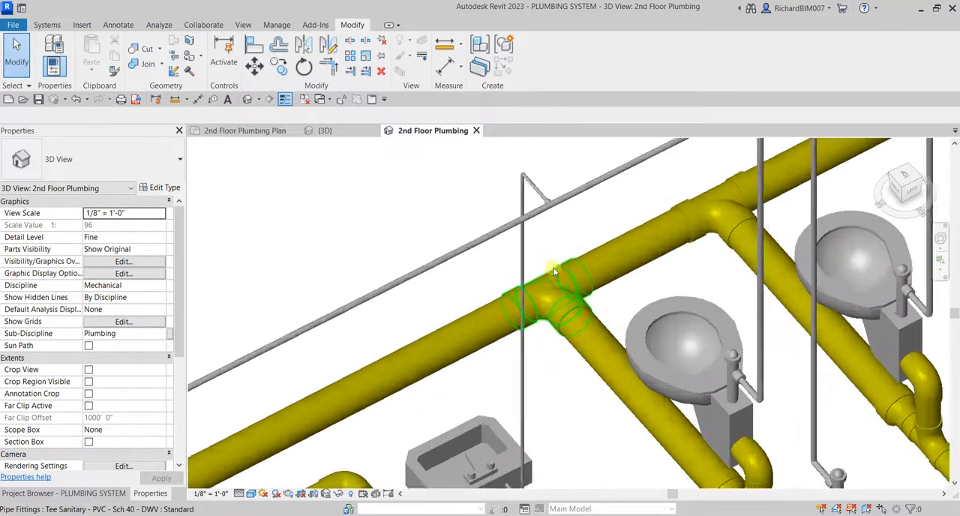
middle_click_drag(554, 225, 627, 142)
scroll(545, 340, "down", 3)
scroll(615, 296, "up", 6)
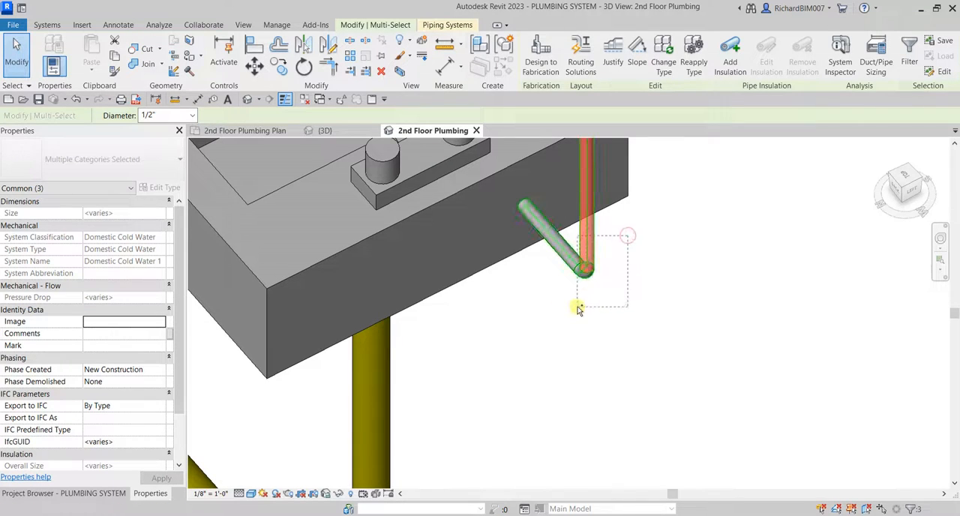
left_click_drag(578, 308, 580, 310)
scroll(584, 324, "down", 5)
middle_click_drag(626, 318, 642, 440)
left_click(908, 178)
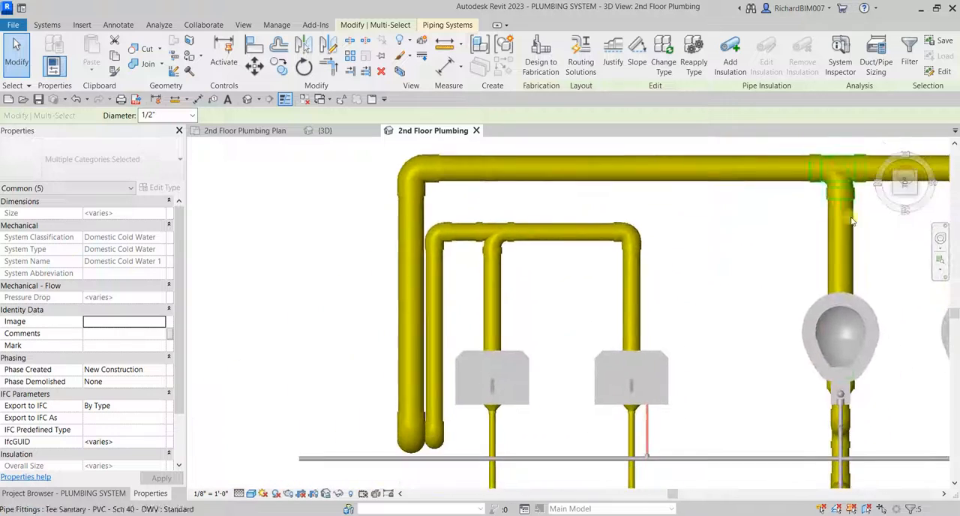
scroll(525, 286, "up", 4)
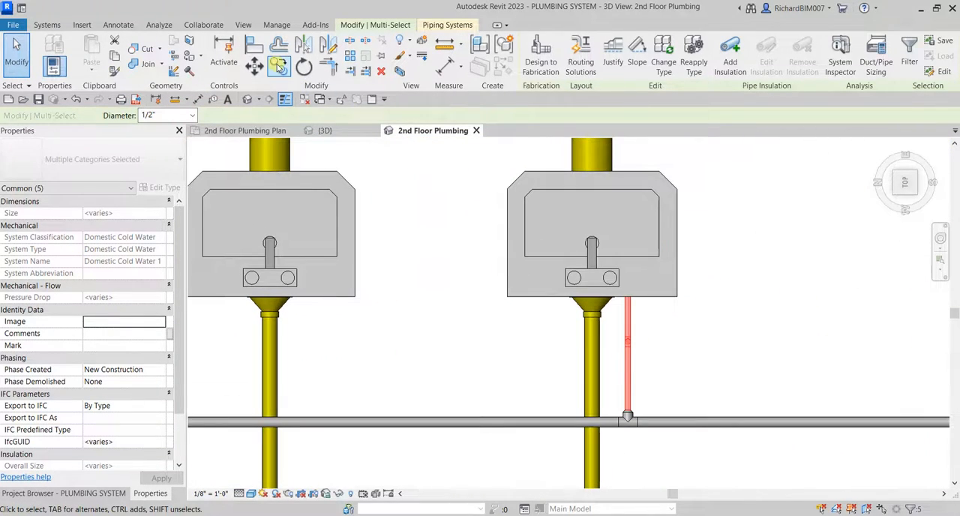
left_click(278, 66)
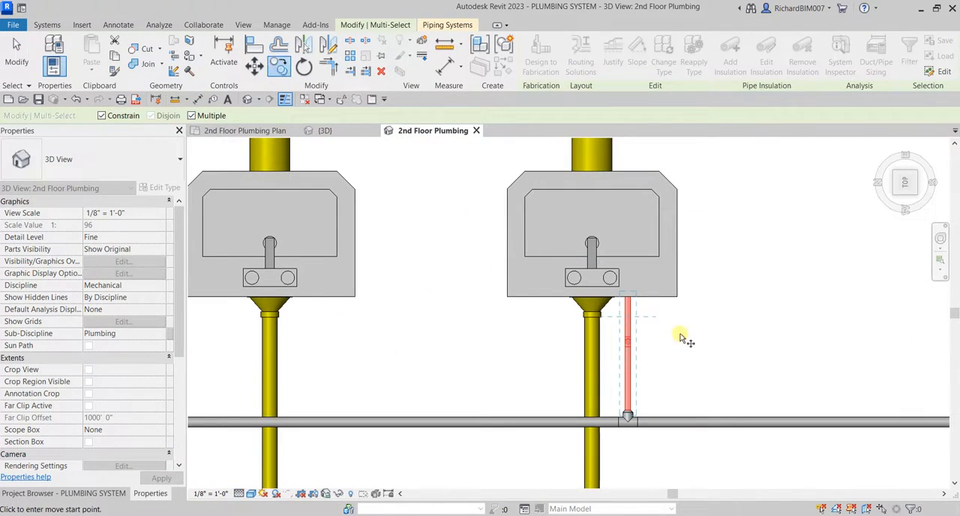
scroll(615, 278, "up", 1)
left_click(614, 292)
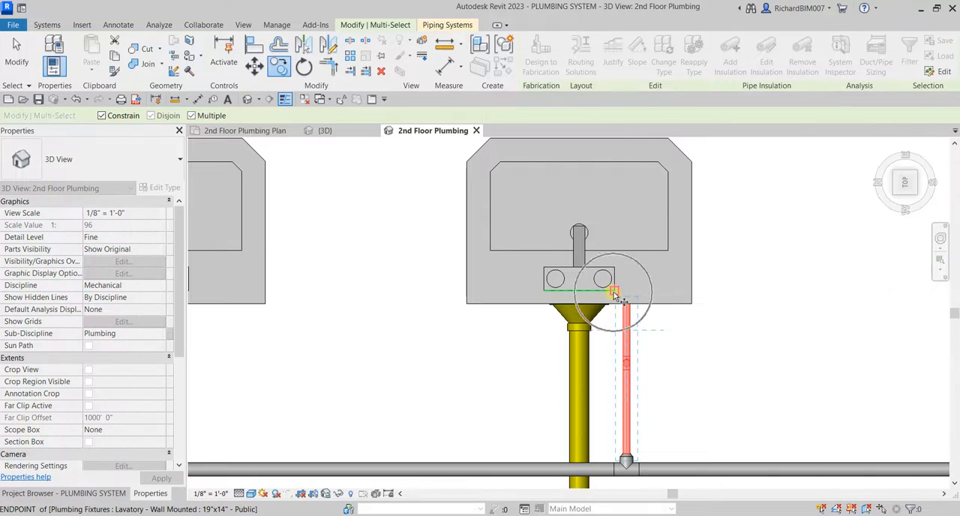
middle_click_drag(228, 325, 564, 313)
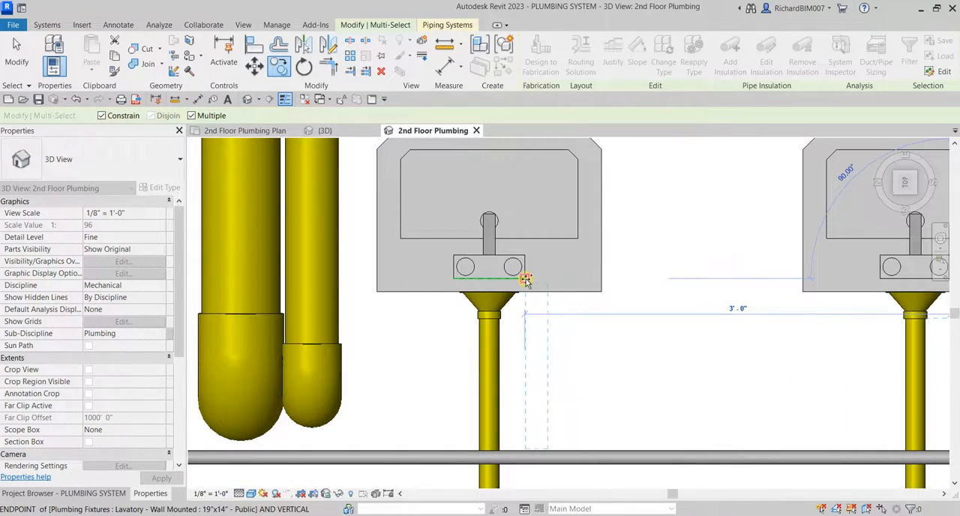
left_click(525, 278)
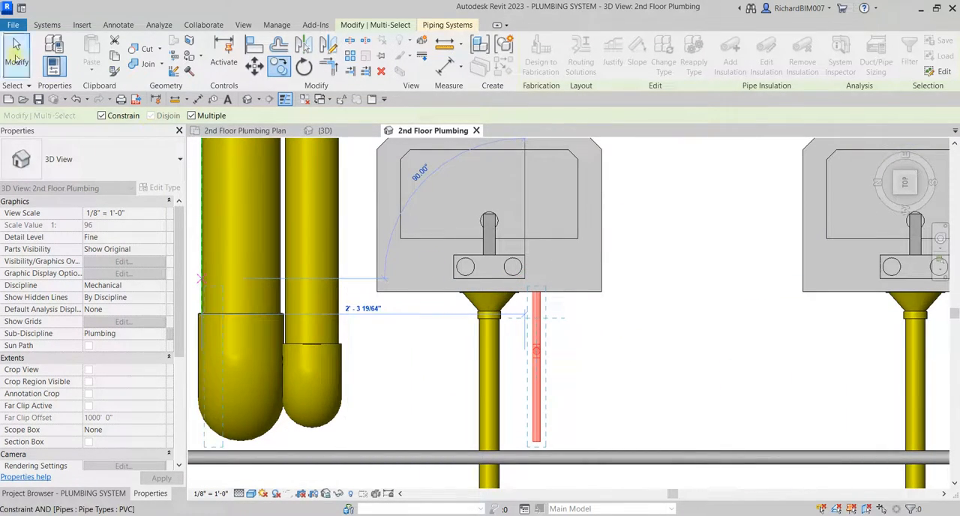
left_click(17, 56)
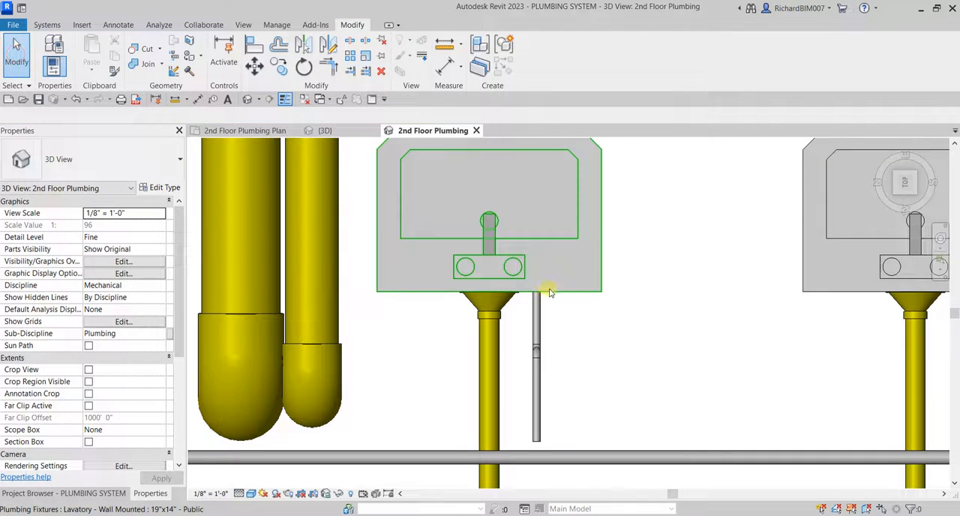
Connect the free end of the copied lower horizontal pipe to the neighbouring lavatory's cold water connector.
left_click(549, 292)
middle_click_drag(549, 291, 603, 259, "shift")
scroll(604, 259, "up", 4)
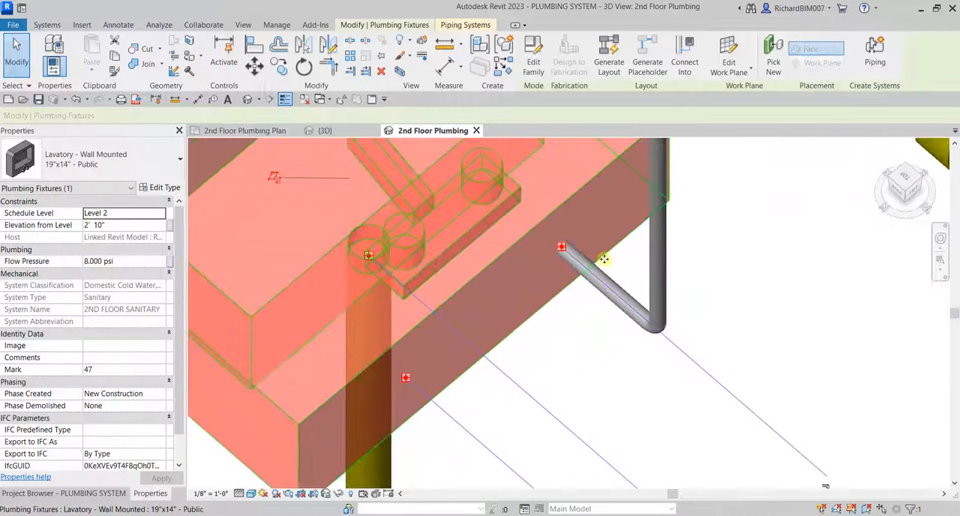
left_click(606, 279)
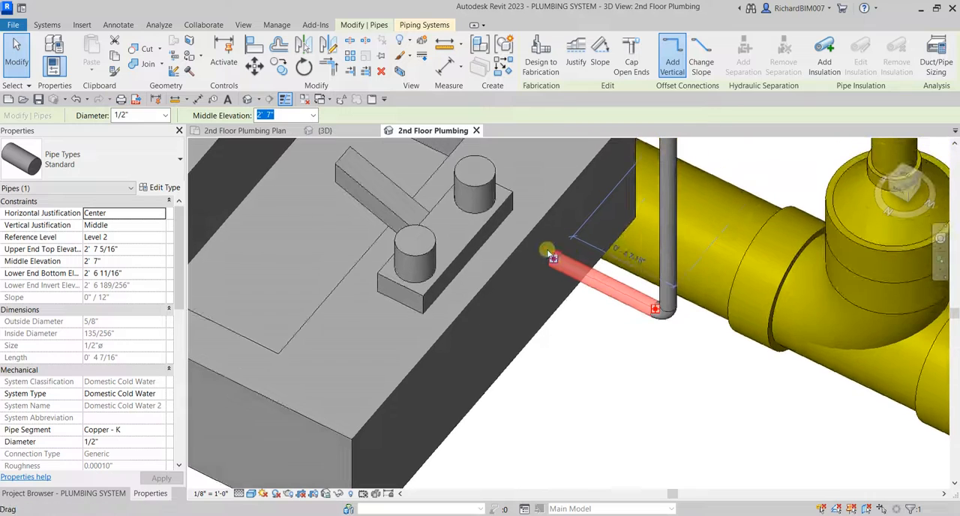
left_click_drag(553, 261, 550, 258)
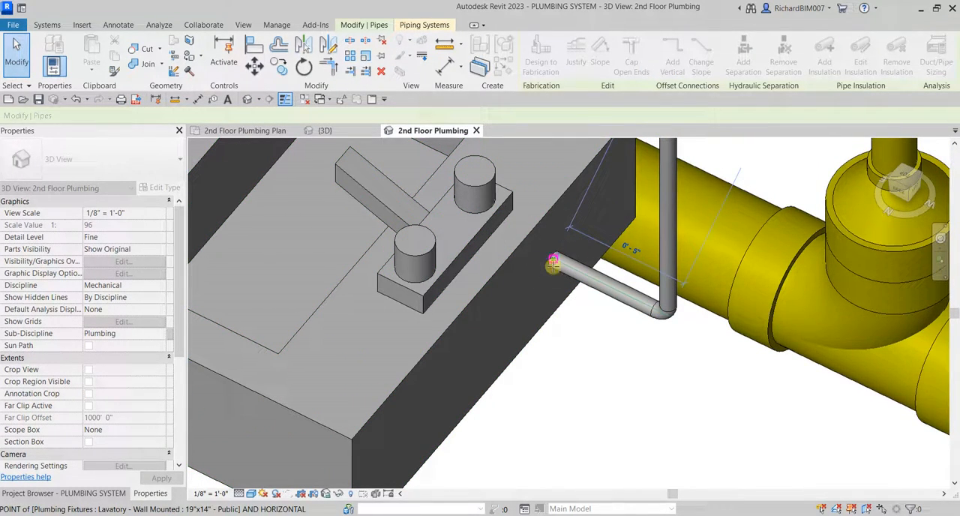
left_click_drag(553, 266, 552, 265)
left_click(575, 346)
Check the new connection by selecting the lavatory's whole pipe branch as a network.
scroll(574, 348, "down", 5)
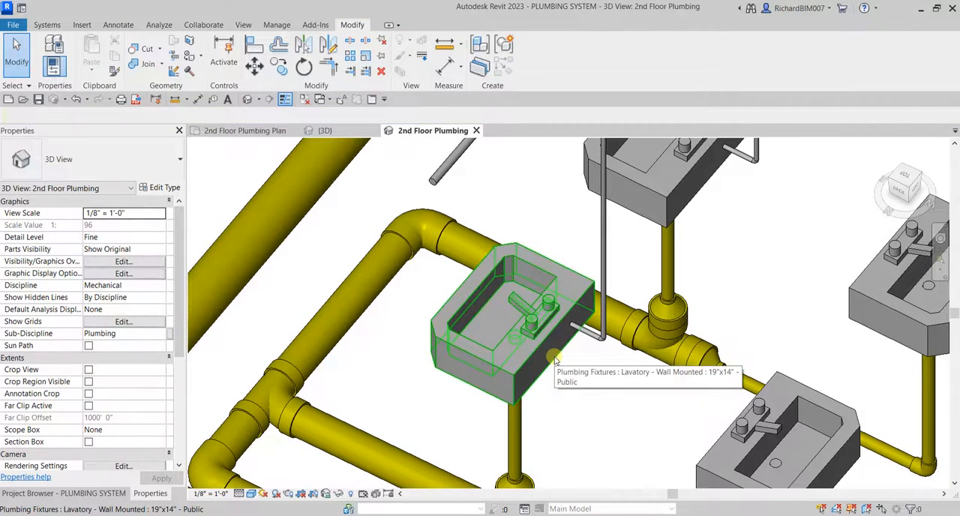
key("Tab")
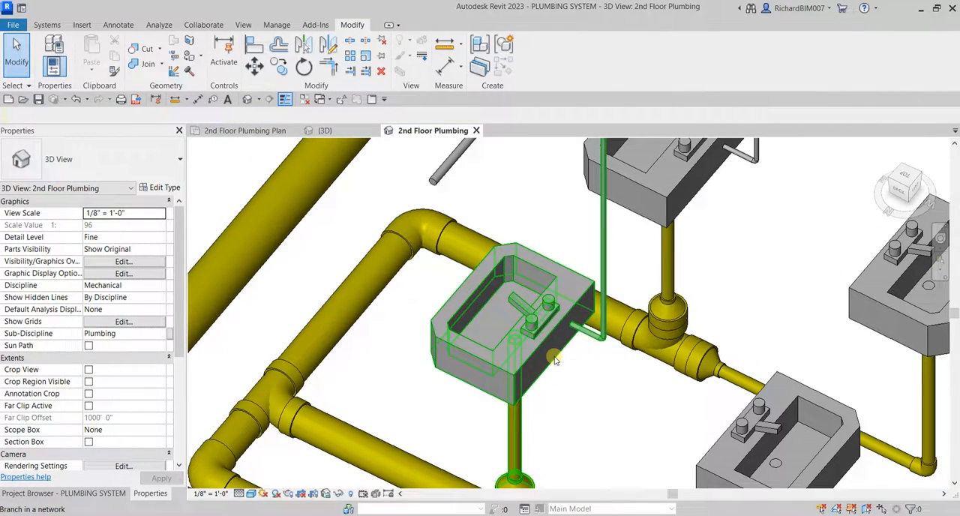
left_click(555, 361)
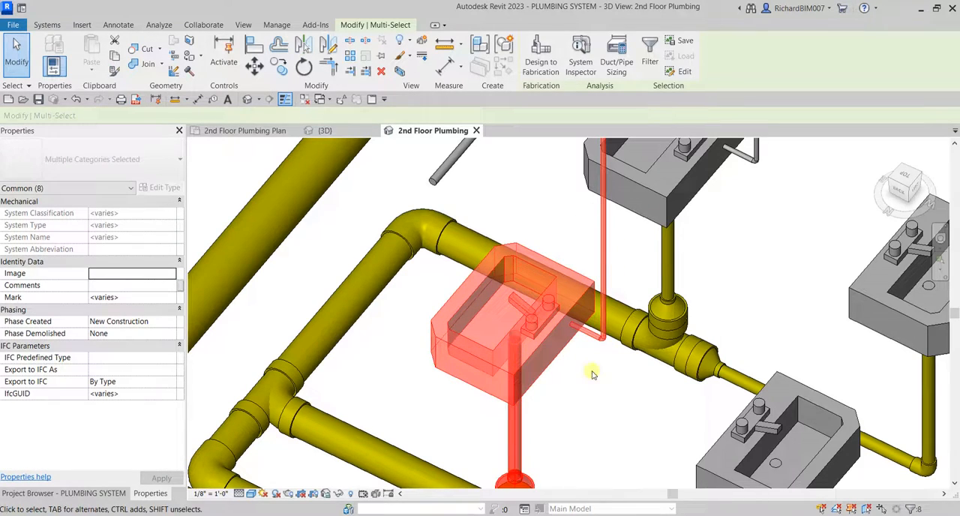
left_click(594, 398)
Extend the copied riser's short top pipe to the overhead branch with Trim/Extend Single Element.
scroll(708, 266, "down", 6)
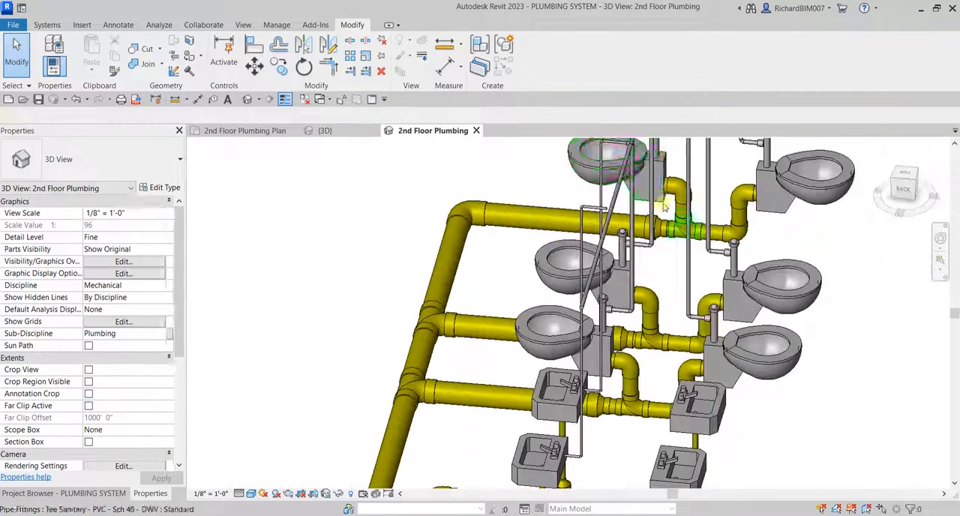
scroll(664, 206, "up", 10)
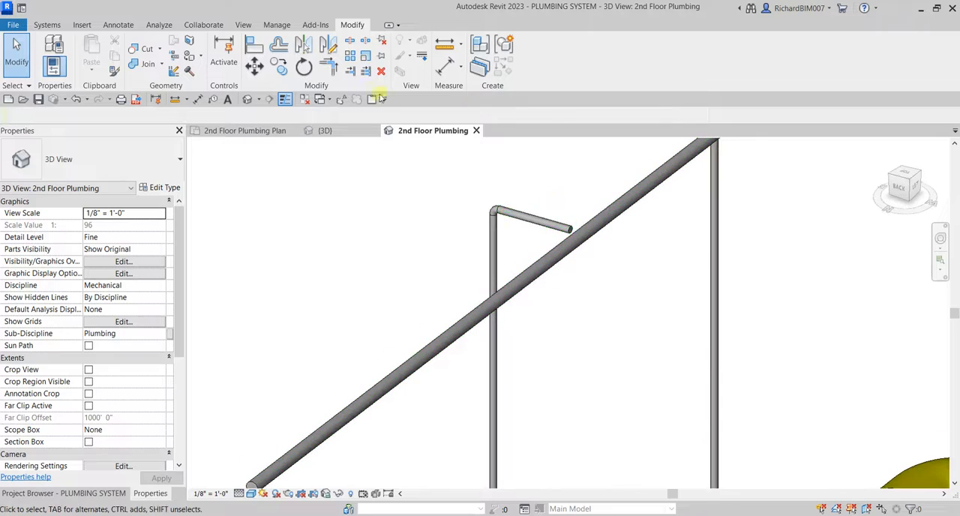
left_click(350, 70)
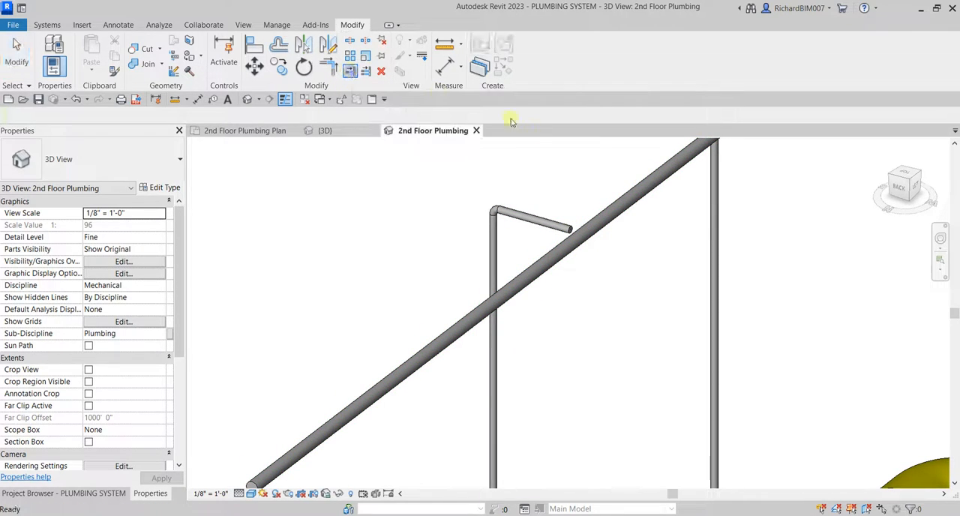
left_click(604, 221)
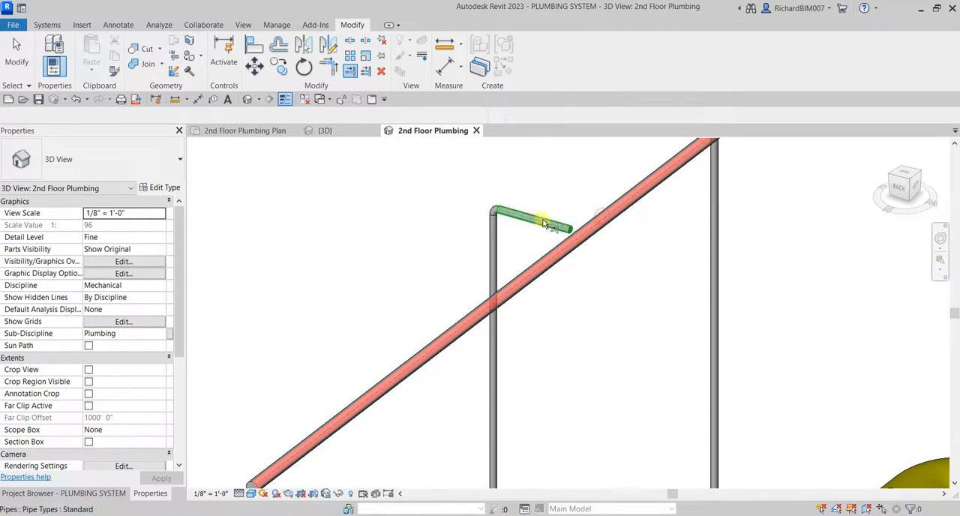
left_click(541, 231)
left_click(15, 58)
scroll(495, 187, "down", 8)
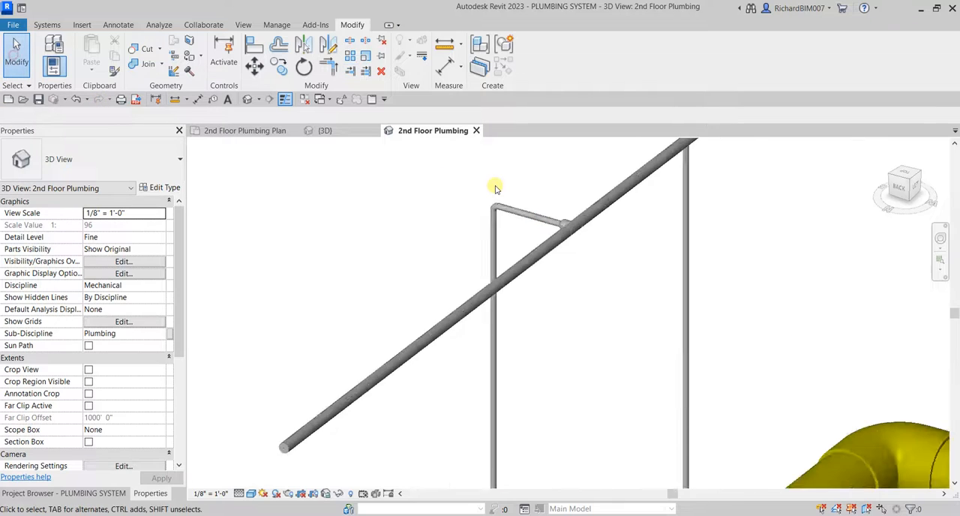
Examine the water connectors of the opposite lavatory that has no cold water pipe.
middle_click_drag(535, 285, 529, 349, "shift")
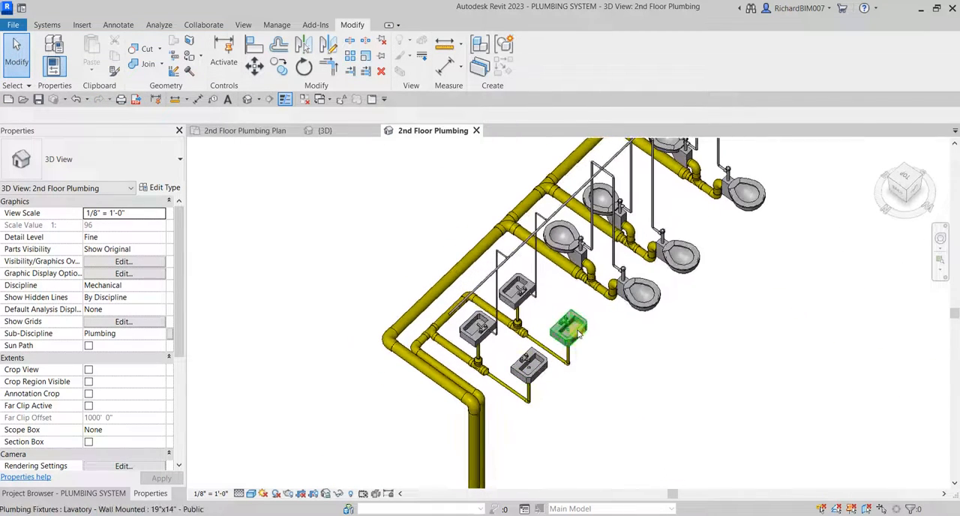
scroll(577, 324, "up", 6)
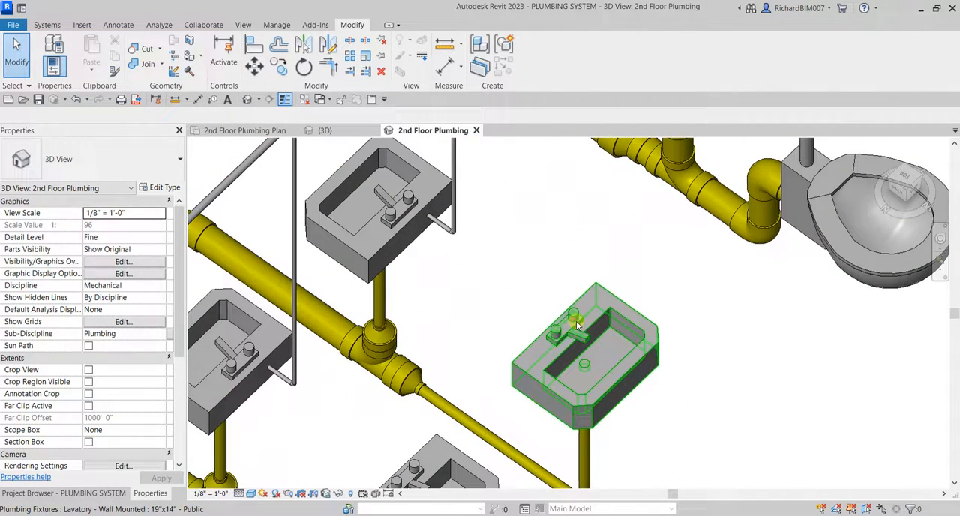
left_click(578, 324)
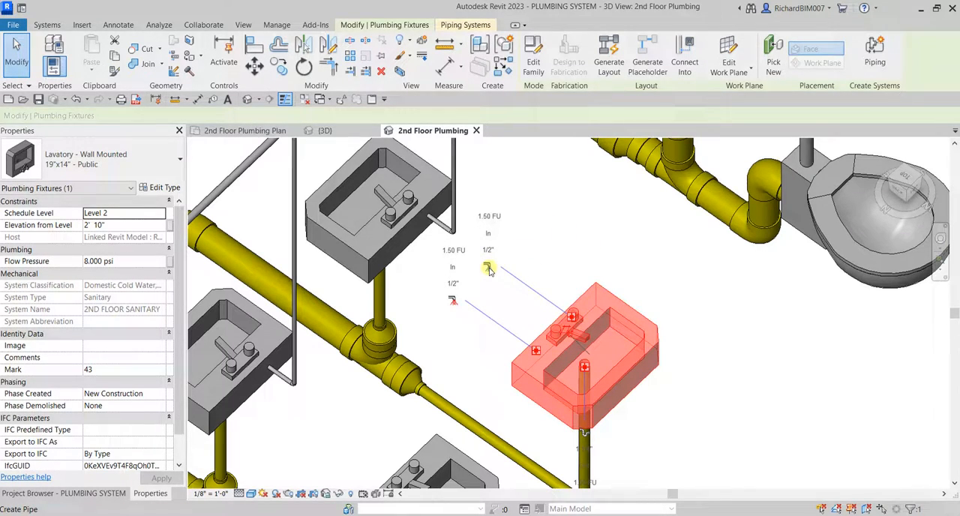
scroll(487, 274, "down", 3)
key("Escape")
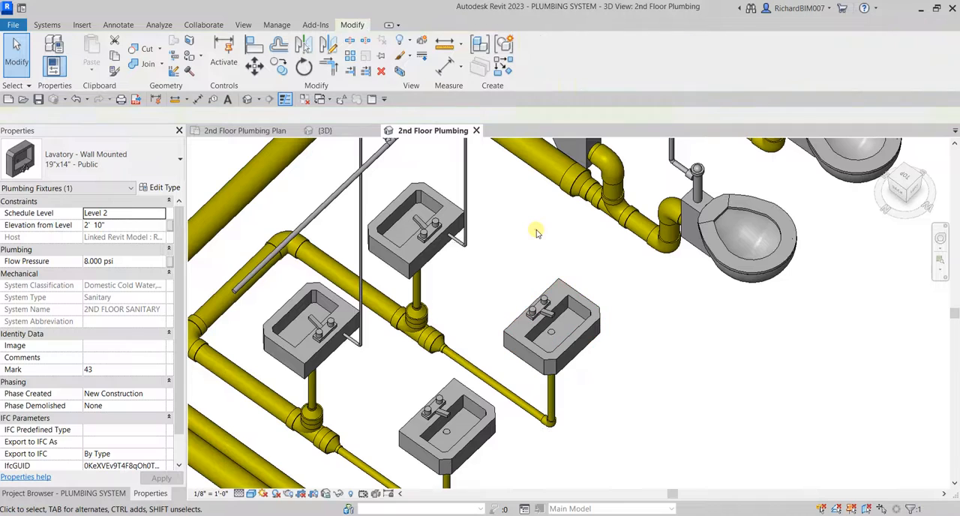
Select the complete cold water riser assemblies of the two connected lavatories, including lower pipes, elbows, risers and short top pipes.
scroll(422, 369, "up", 5)
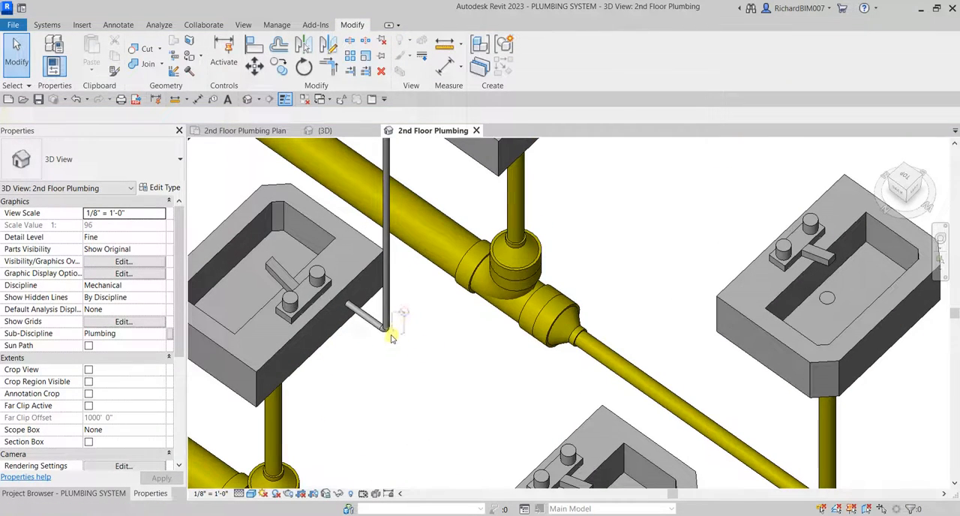
scroll(403, 346, "down", 3)
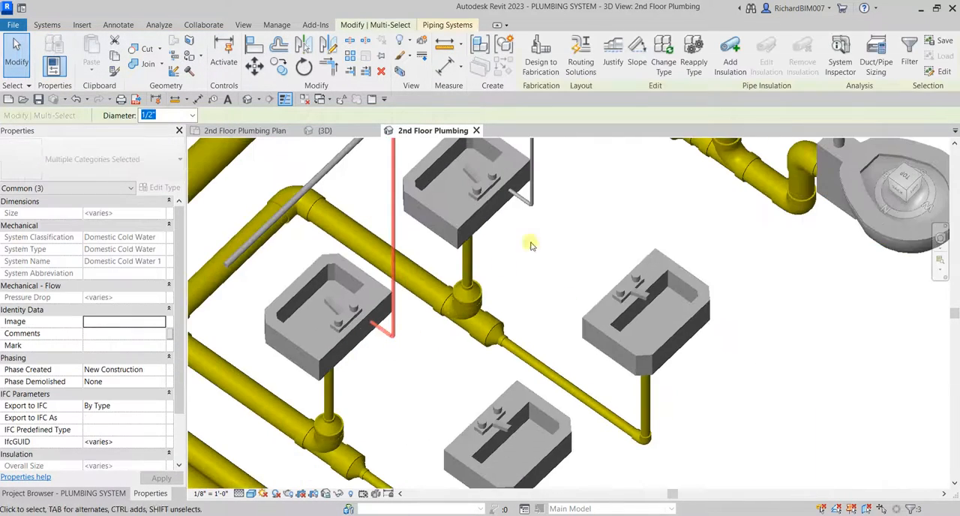
middle_click_drag(531, 241, 435, 366)
scroll(439, 357, "up", 4)
left_click_drag(461, 325, 426, 366)
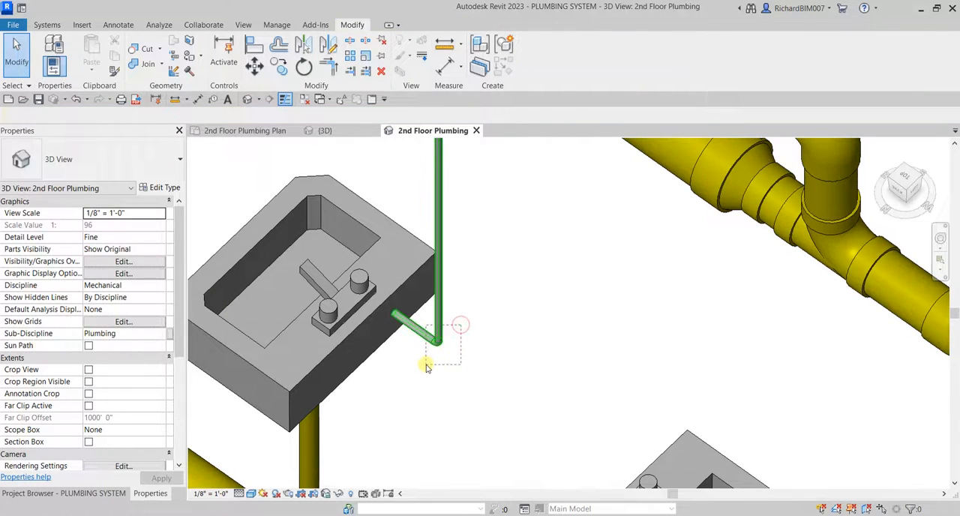
scroll(439, 396, "down", 4)
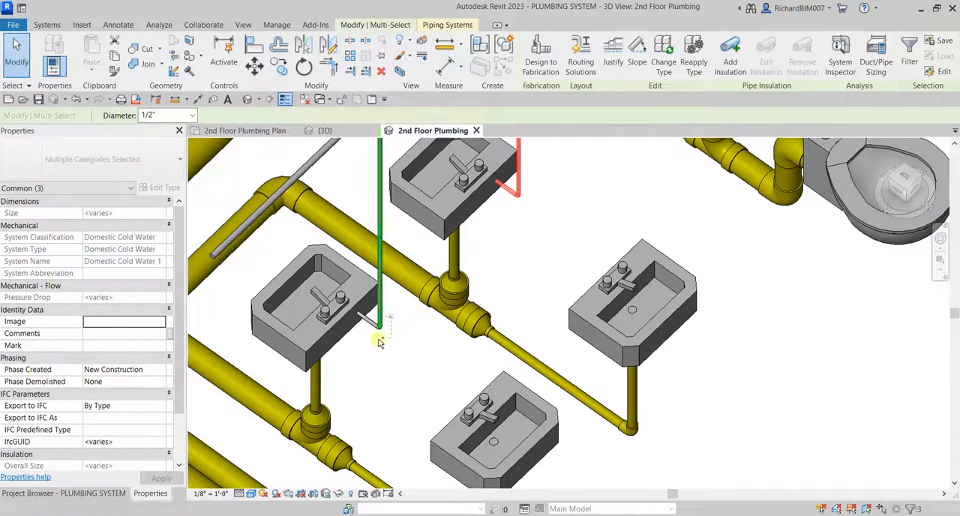
left_click_drag(377, 344, 375, 346, "ctrl")
middle_click_drag(537, 249, 484, 482)
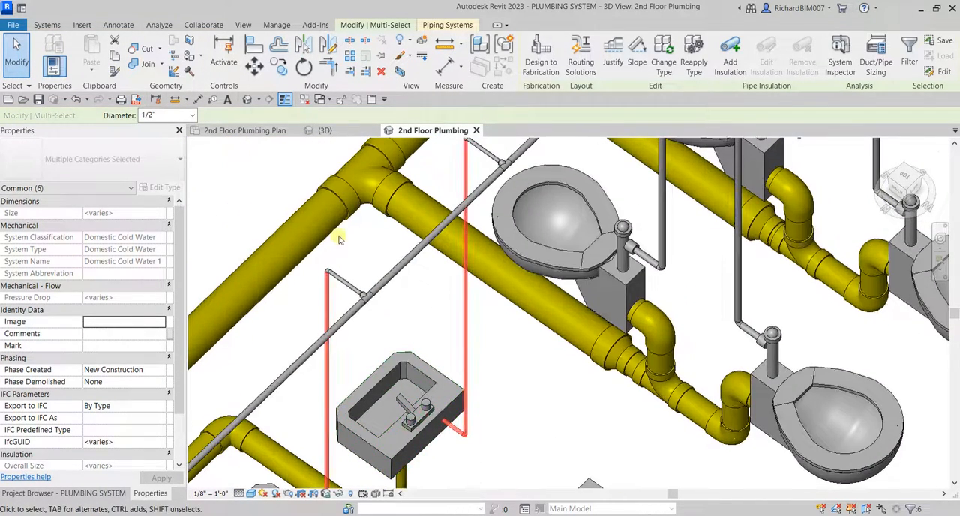
scroll(341, 267, "up", 2)
left_click_drag(336, 281, 316, 306, "ctrl")
middle_click_drag(518, 333, 418, 510)
scroll(519, 204, "up", 2)
left_click_drag(422, 282, 423, 279, "ctrl")
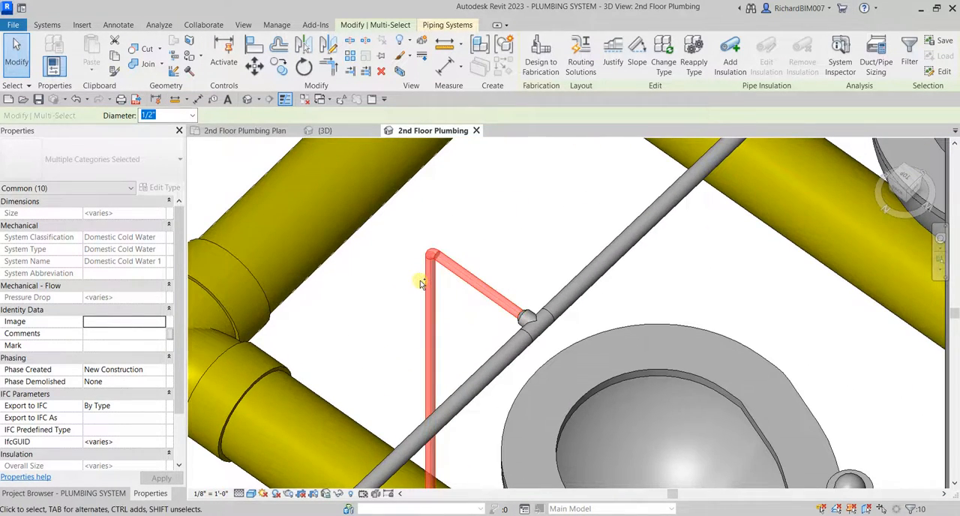
scroll(786, 294, "down", 3)
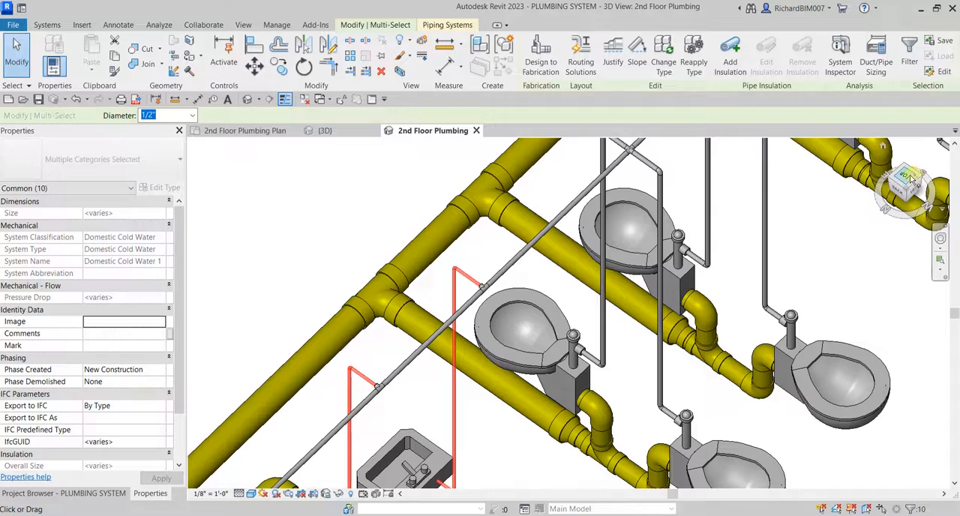
Mirror a copy of both riser assemblies to the opposite lavatories about an axis drawn along the overhead branch's centerline.
left_click(910, 177)
middle_click_drag(658, 317, 592, 300)
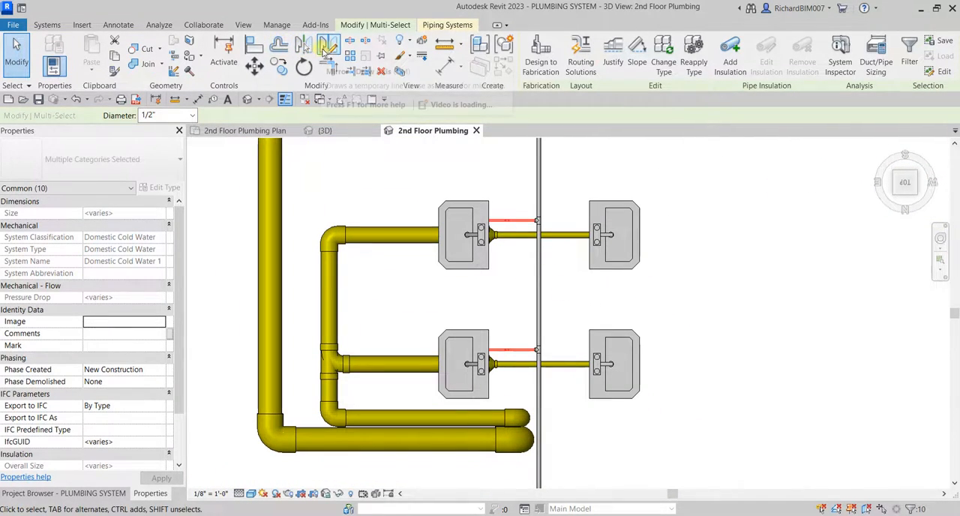
left_click(330, 48)
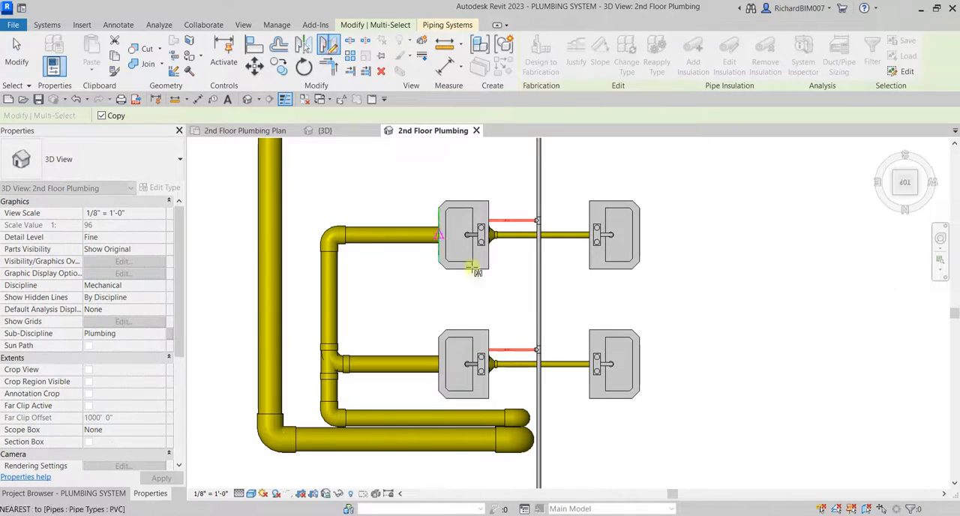
scroll(555, 242, "up", 5)
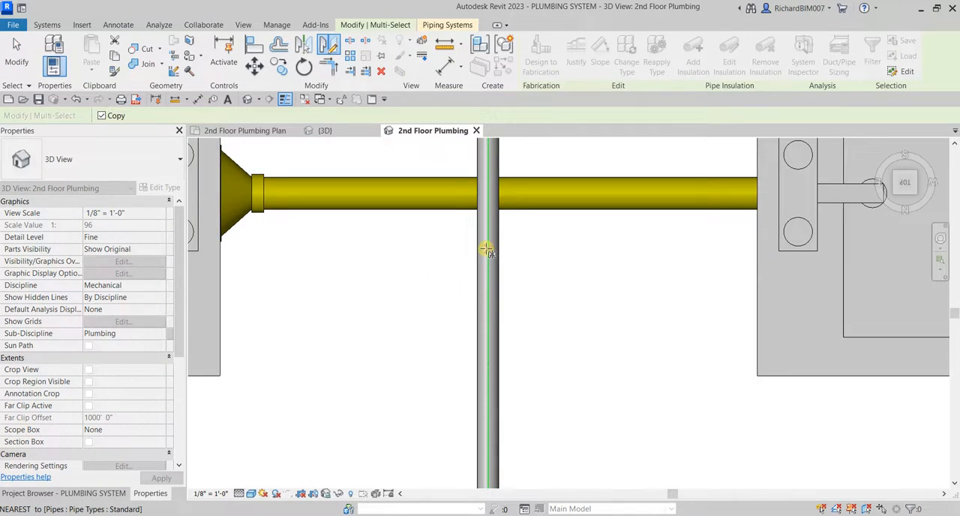
left_click(487, 249)
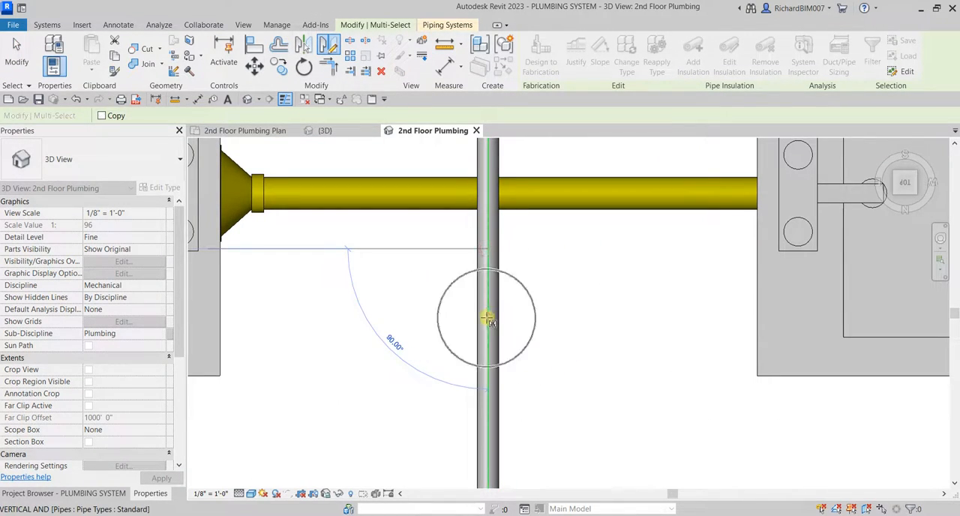
key("ctrl")
left_click(487, 319)
middle_click_drag(567, 317, 630, 263, "shift")
scroll(657, 343, "up", 4)
left_click(427, 348)
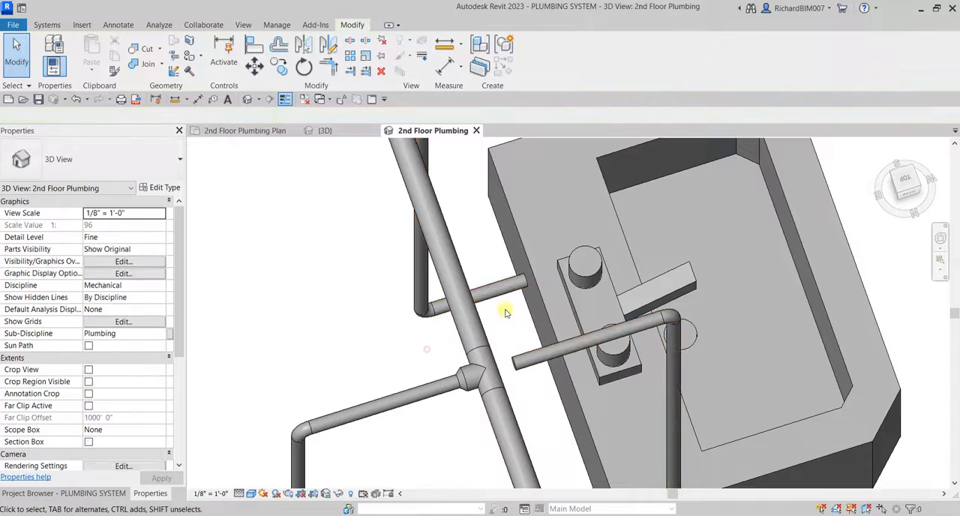
Connect the free end of one mirrored lower horizontal pipe to its lavatory's cold water connector.
scroll(507, 305, "up", 2)
left_click(496, 297)
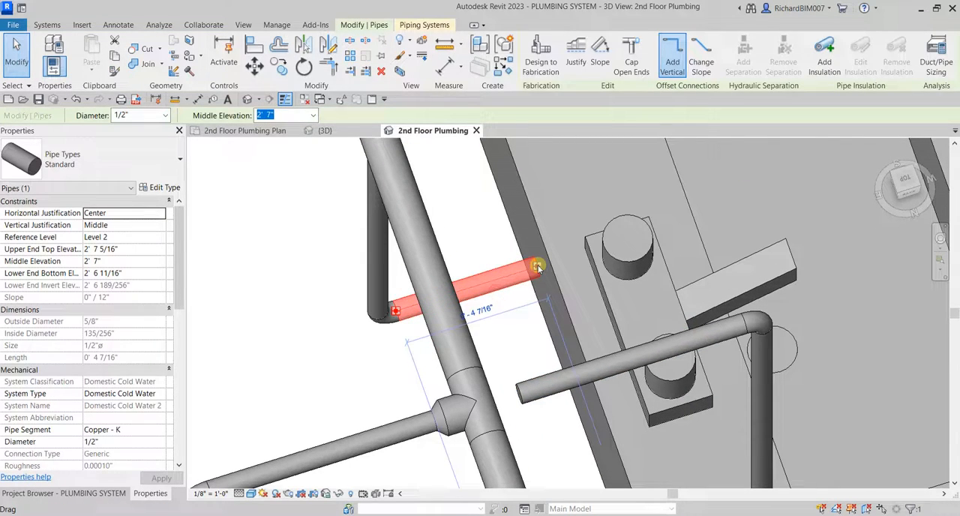
left_click_drag(537, 267, 531, 291)
scroll(520, 301, "down", 5)
middle_click_drag(576, 341, 588, 210)
left_click(599, 205)
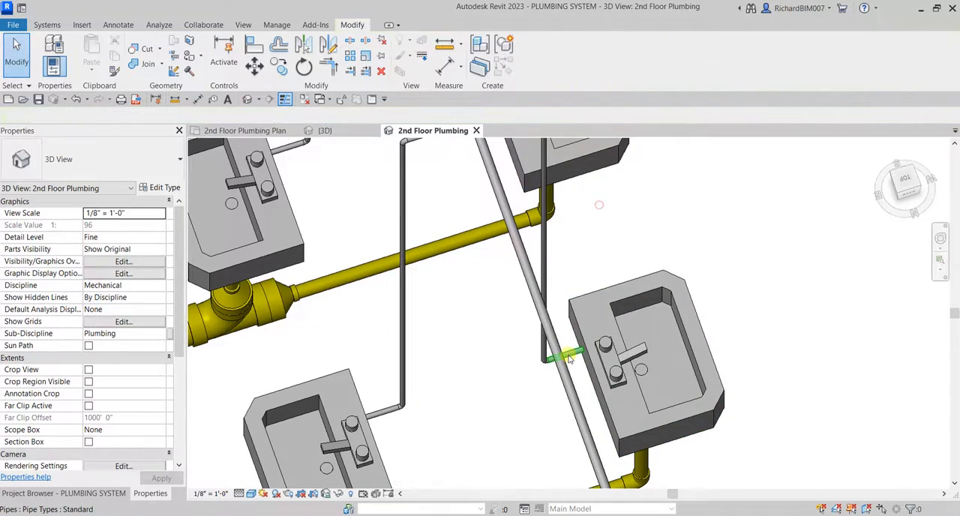
Connect the other mirrored lower horizontal pipe's free end to the remaining lavatory's cold water connector.
scroll(569, 360, "up", 5)
left_click(569, 358)
scroll(569, 359, "up", 3)
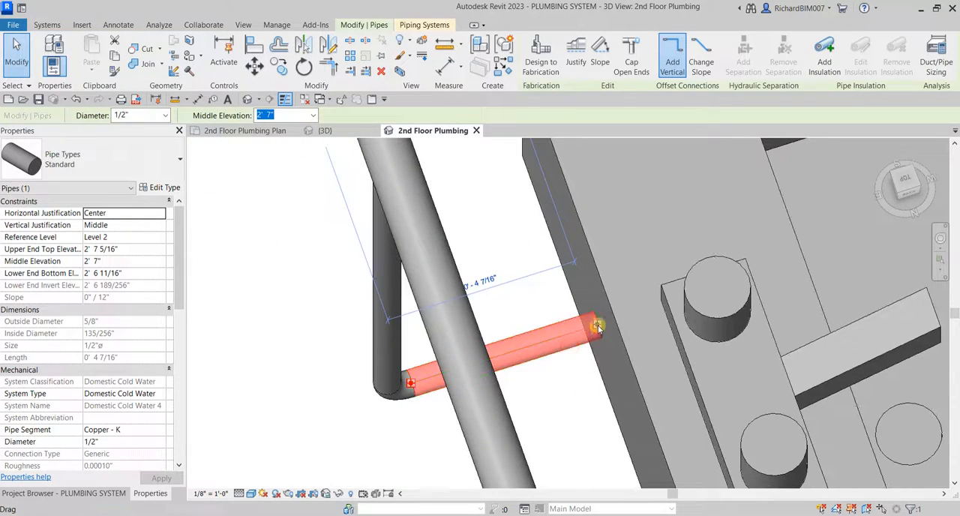
left_click_drag(598, 327, 599, 325)
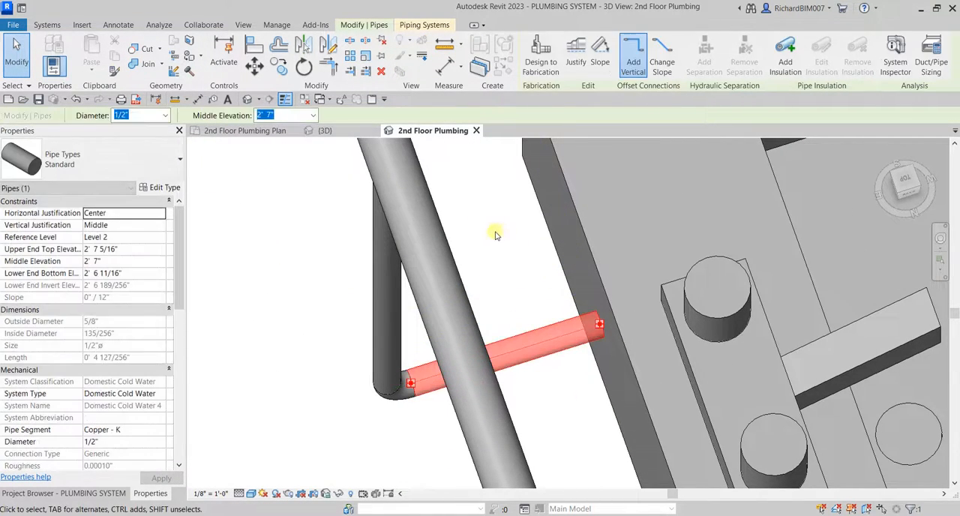
left_click(494, 239)
Check both new lavatory connections by selecting each fixture's whole pipe branch as a network.
scroll(491, 254, "down", 10)
middle_click_drag(580, 248, 524, 324)
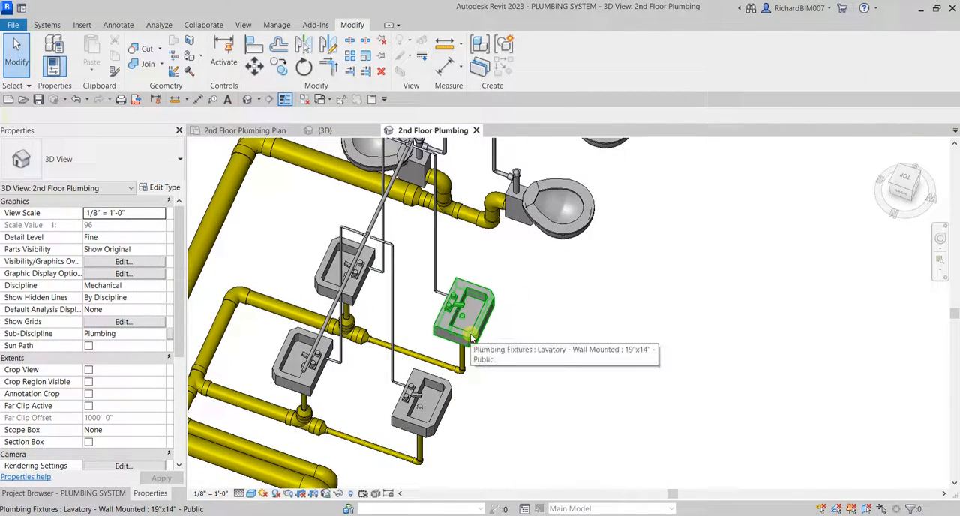
key("Tab")
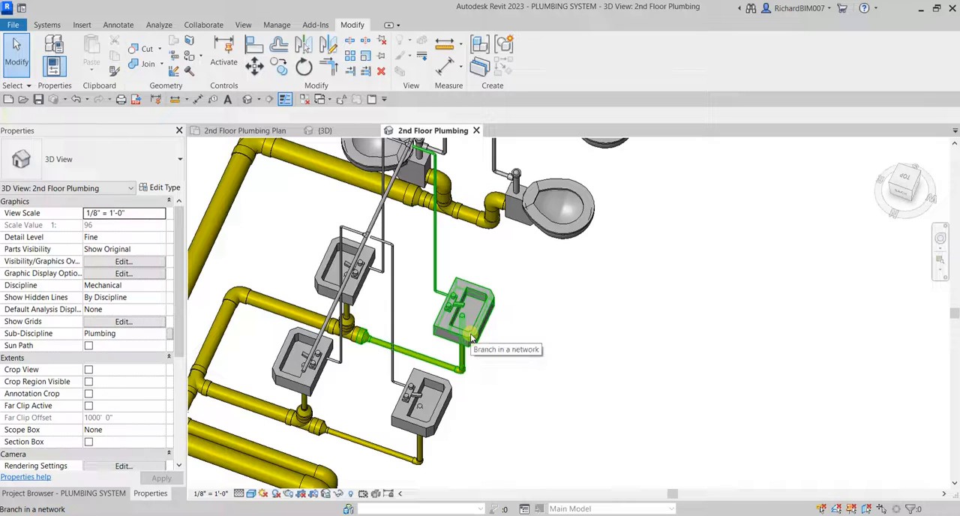
key("Tab")
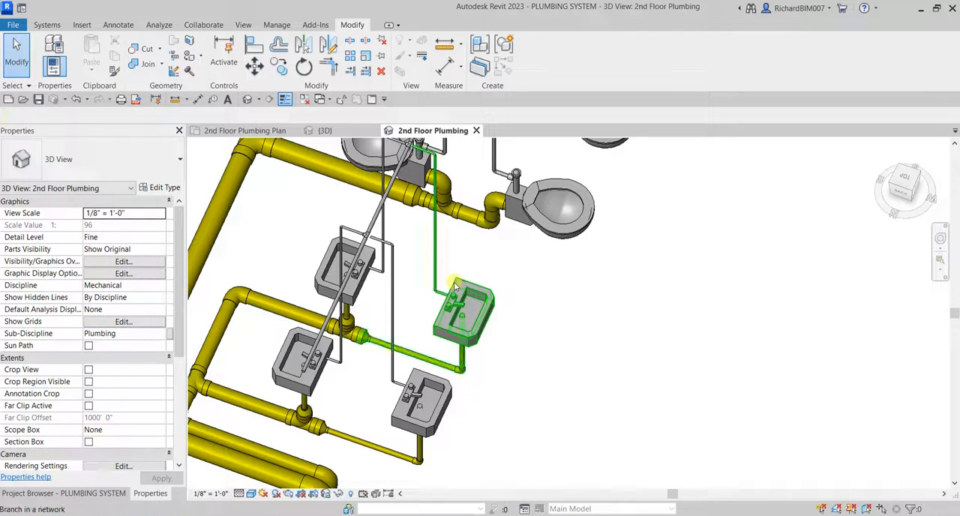
left_click(455, 286)
left_click(572, 334)
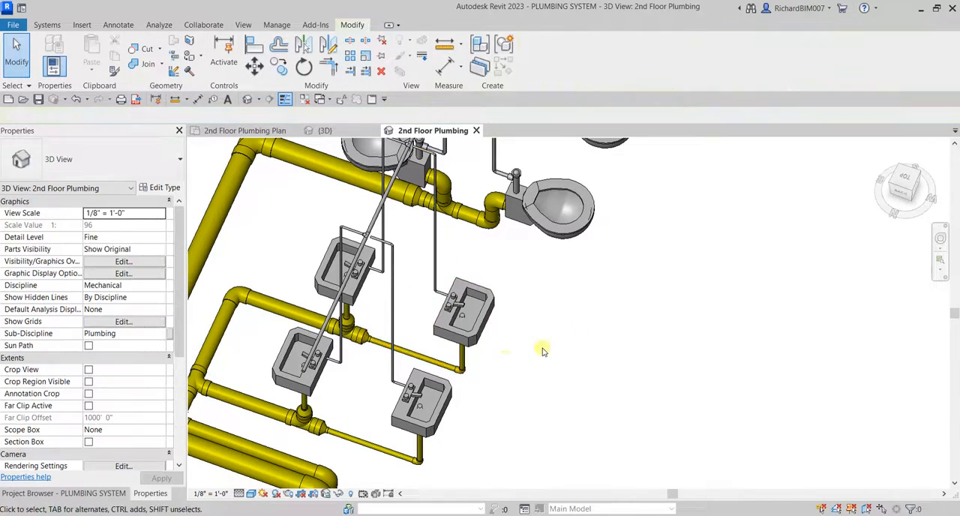
key("Tab")
left_click(420, 386)
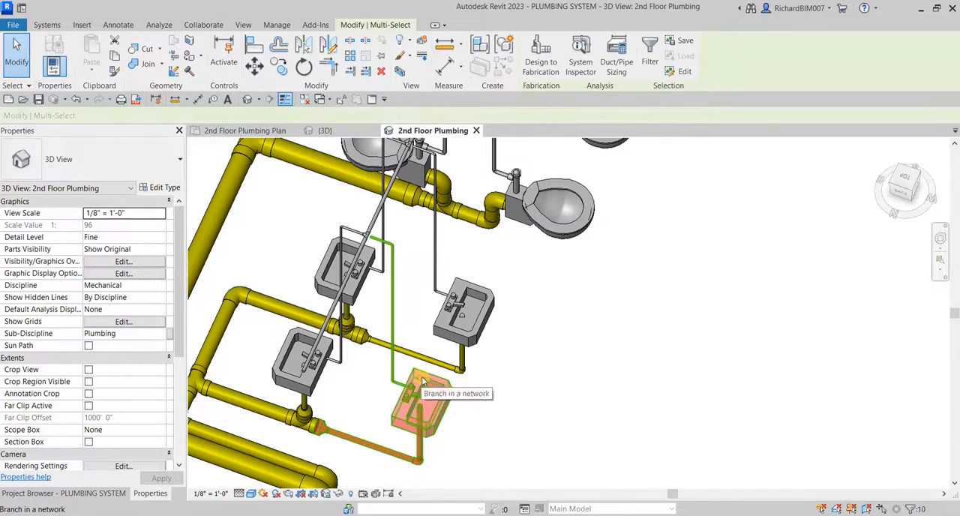
left_click(542, 338)
Convert the tee nearest the overhead branch's free end to a cross and connect the mirrored riser's short top pipe to it.
scroll(354, 283, "up", 5)
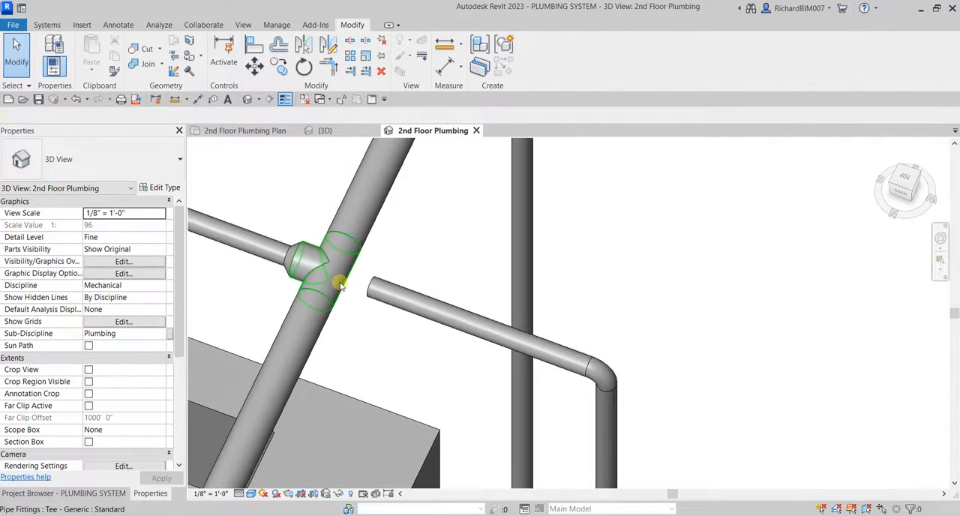
left_click(340, 285)
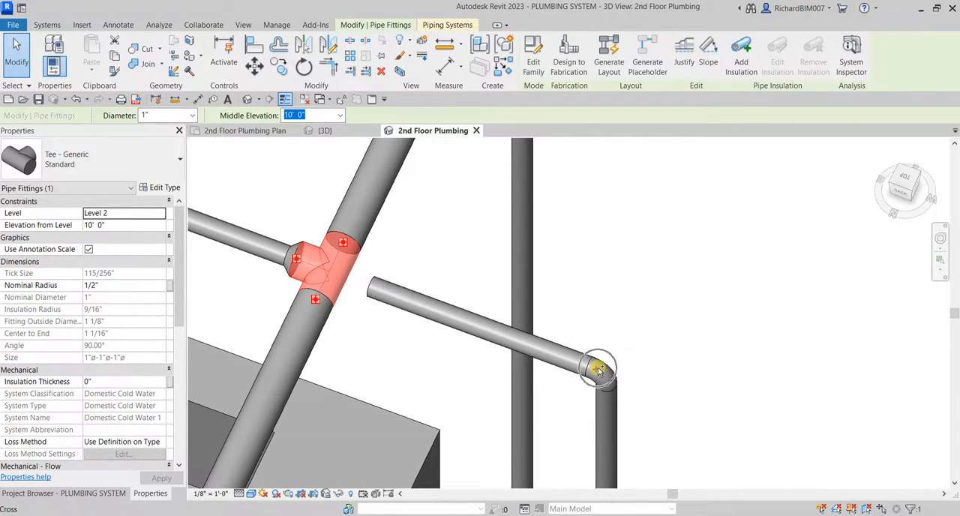
key("Escape")
left_click(392, 304)
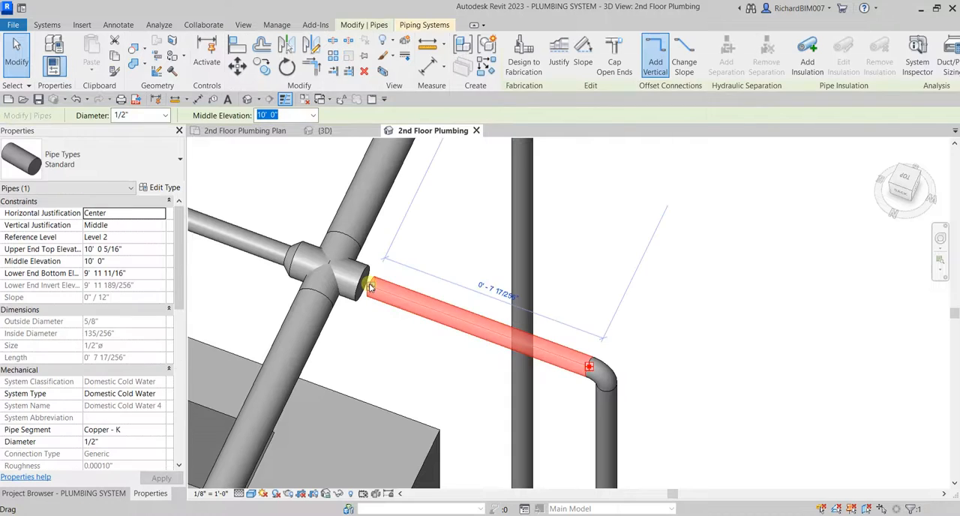
left_click_drag(370, 285, 362, 283)
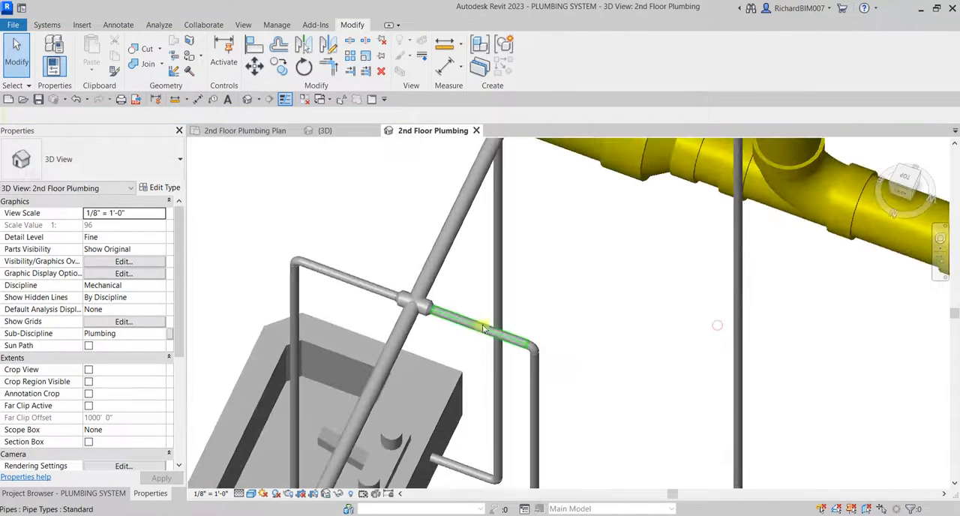
Convert the other lavatory pair's branch tee, nearer the water closets, to a cross and connect its mirrored top pipe.
scroll(523, 218, "up", 5)
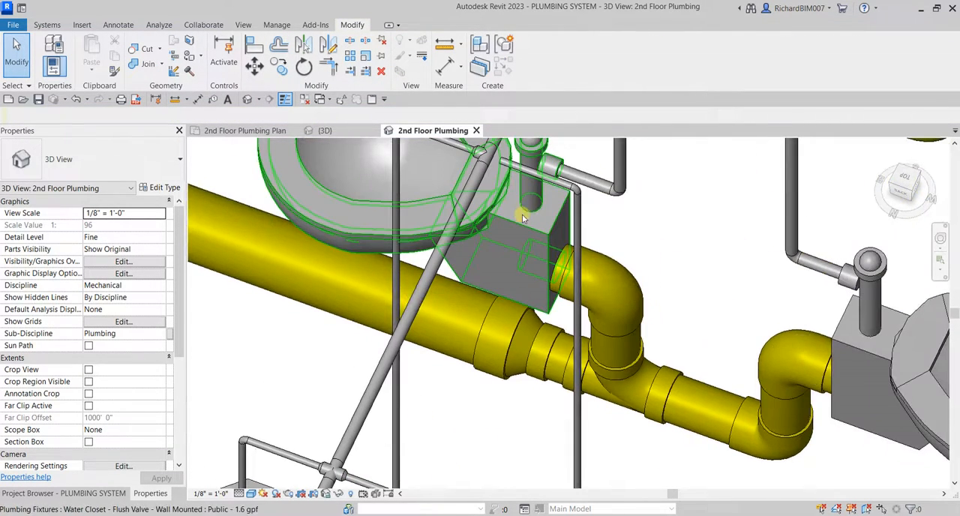
scroll(524, 218, "down", 3)
scroll(431, 342, "up", 9)
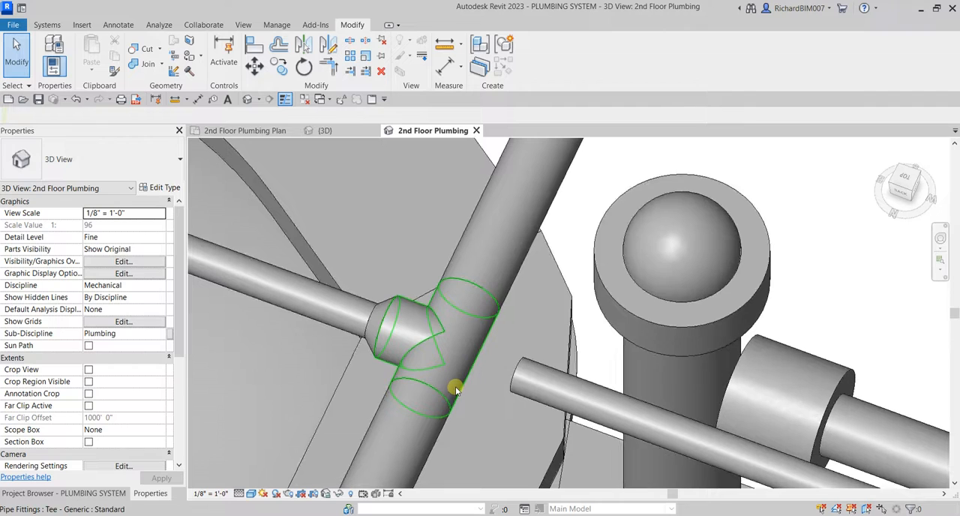
left_click(454, 389)
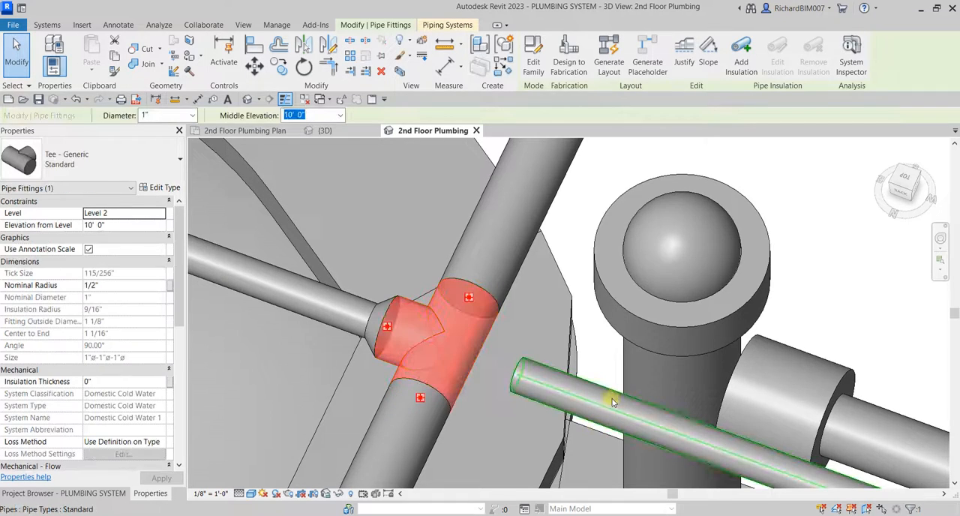
scroll(513, 369, "down", 3)
scroll(627, 401, "down", 1)
middle_click_drag(694, 410, 591, 302)
scroll(593, 304, "up", 2)
scroll(663, 370, "up", 1)
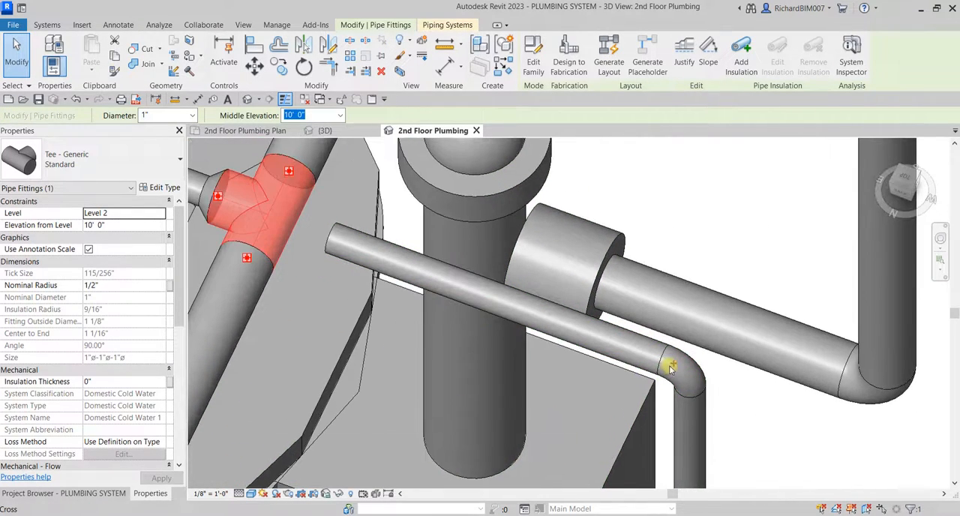
key("Escape")
left_click_drag(347, 258, 321, 234)
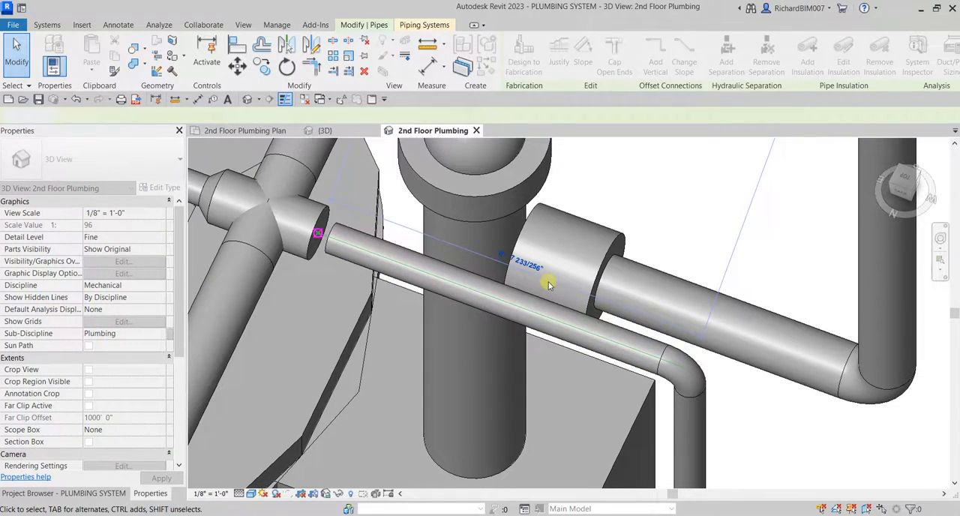
scroll(444, 275, "down", 10)
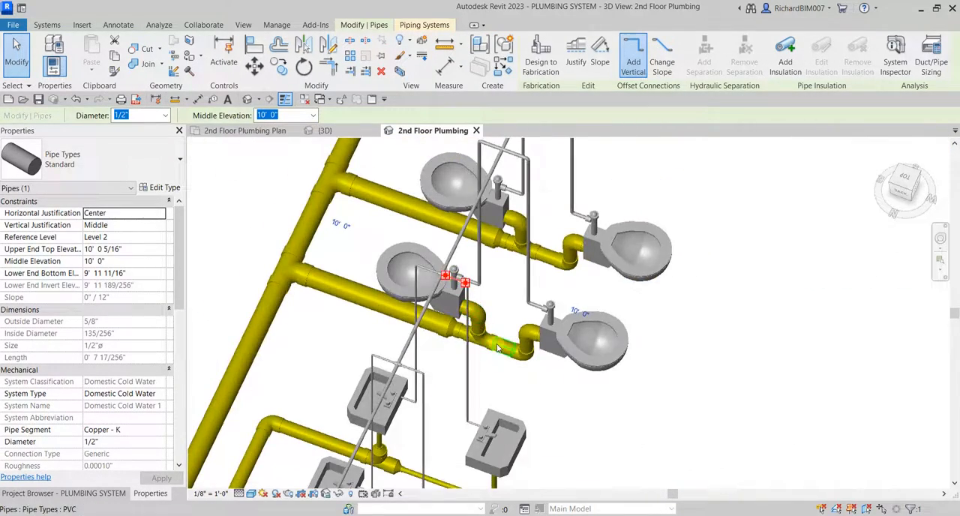
Start drawing a pipe from the free end of the overhead branch beyond the lavatories.
middle_click_drag(497, 343, 391, 267, "shift")
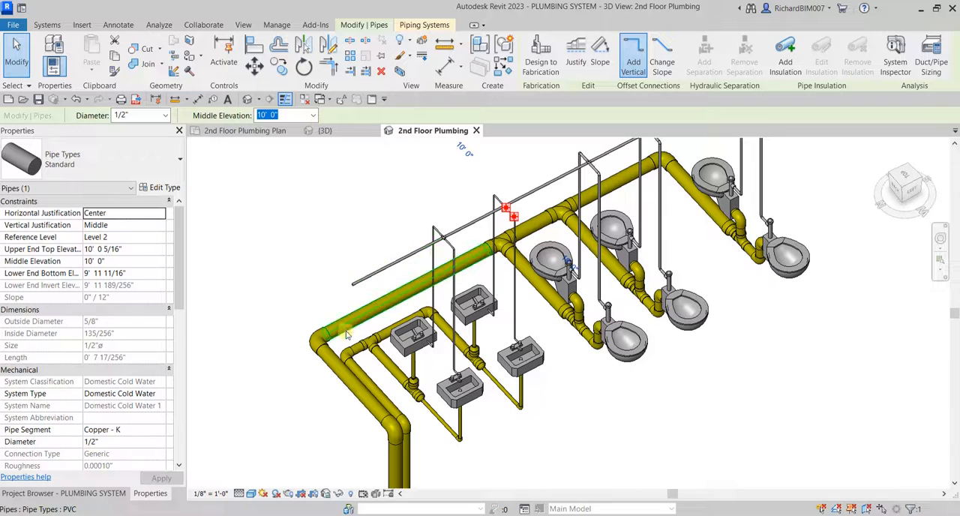
scroll(346, 335, "up", 3)
middle_click_drag(413, 410, 299, 239, "shift")
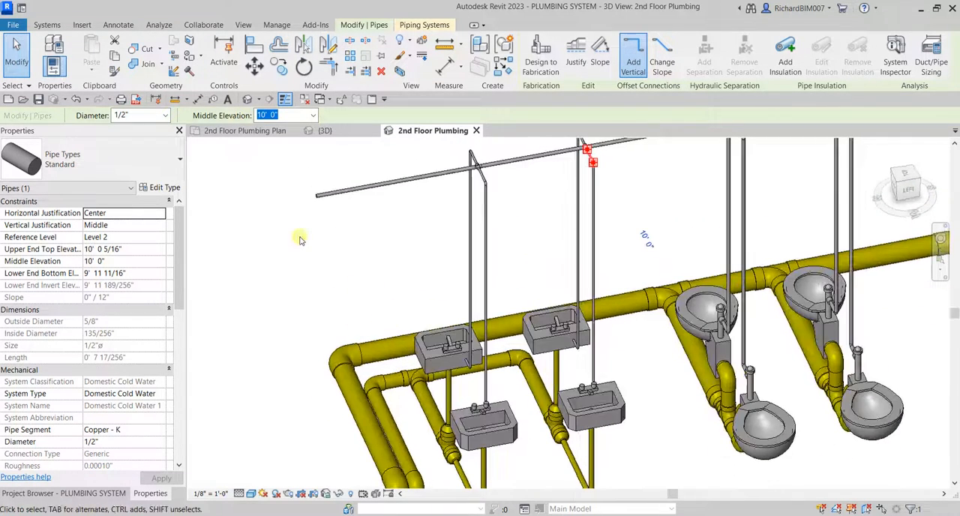
right_click(319, 198)
left_click(354, 232)
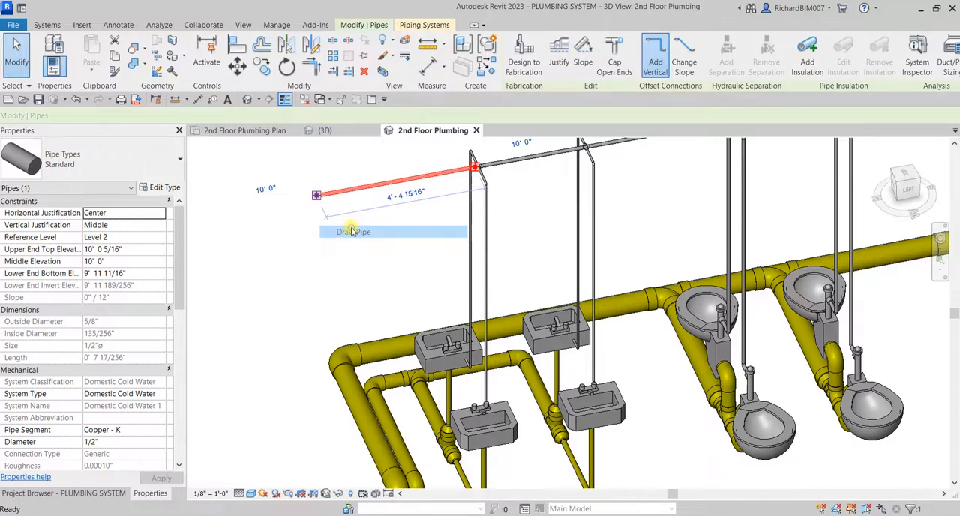
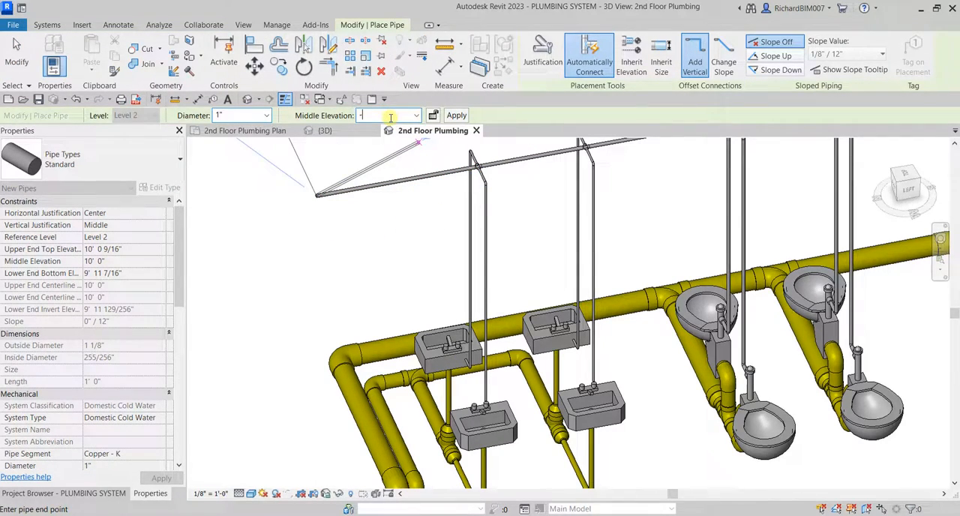
Set the pipe's middle elevation to -5' 0" and apply it to create a vertical drop at the overhead branch's free end.
key("Return")
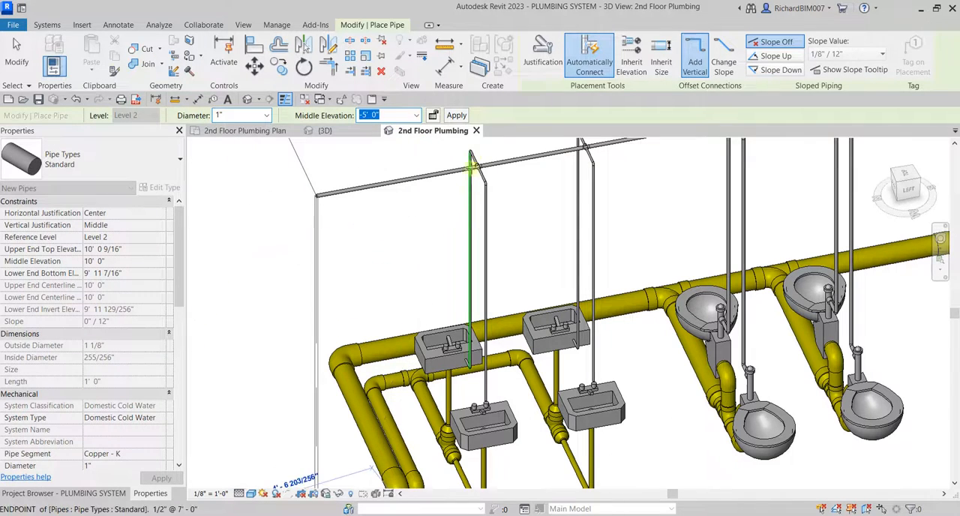
left_click(458, 116)
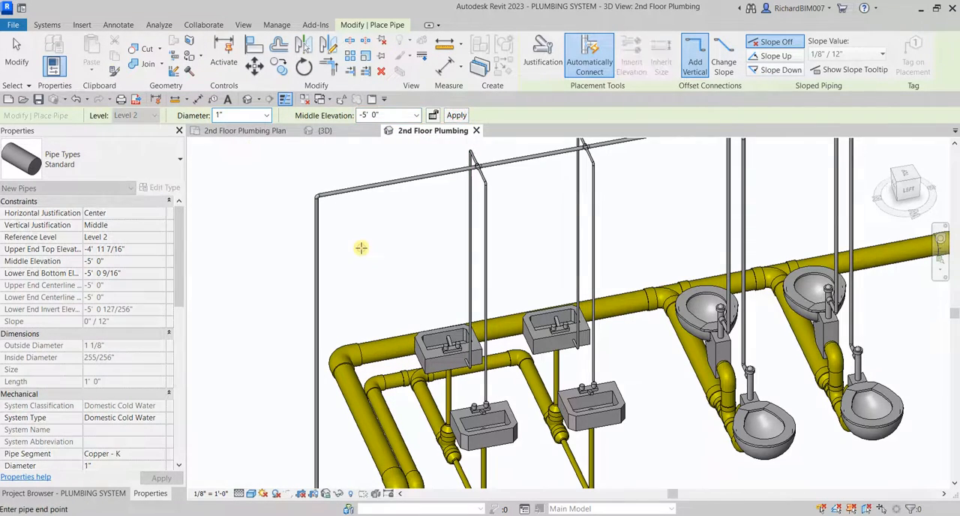
left_click(362, 251)
key("Escape")
key("Escape")
scroll(495, 335, "down", 3)
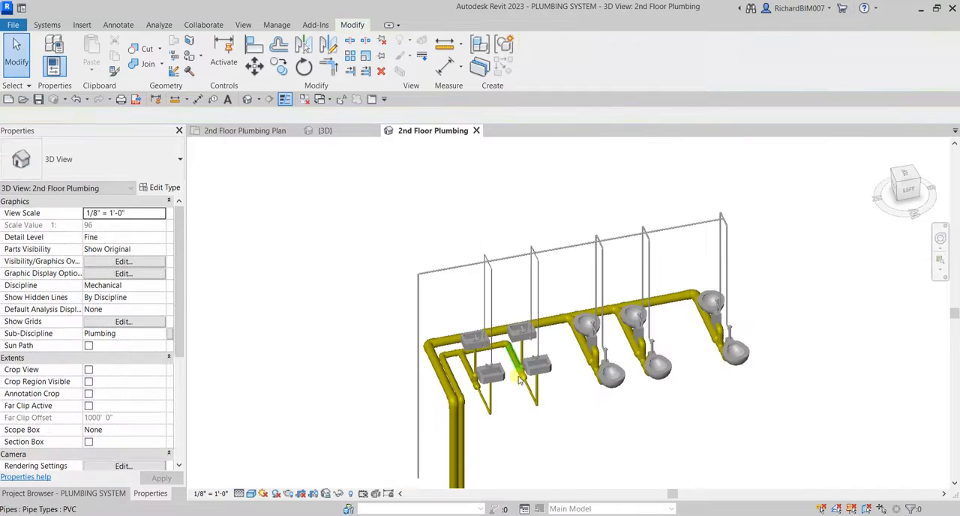
Nudge the vertical cold water drop toward the lavatories until it is close to the yellow drain stacks.
middle_click_drag(525, 374, 491, 269)
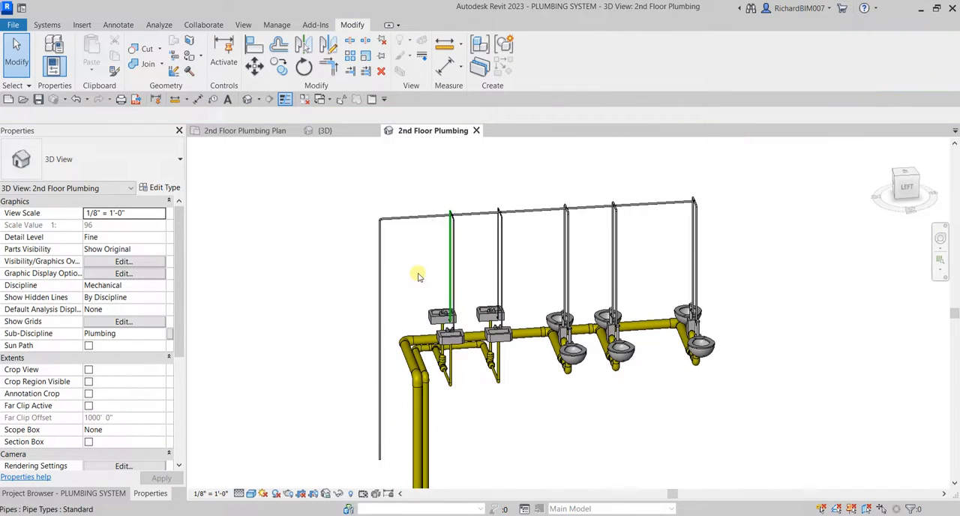
left_click(380, 253)
left_click(909, 182)
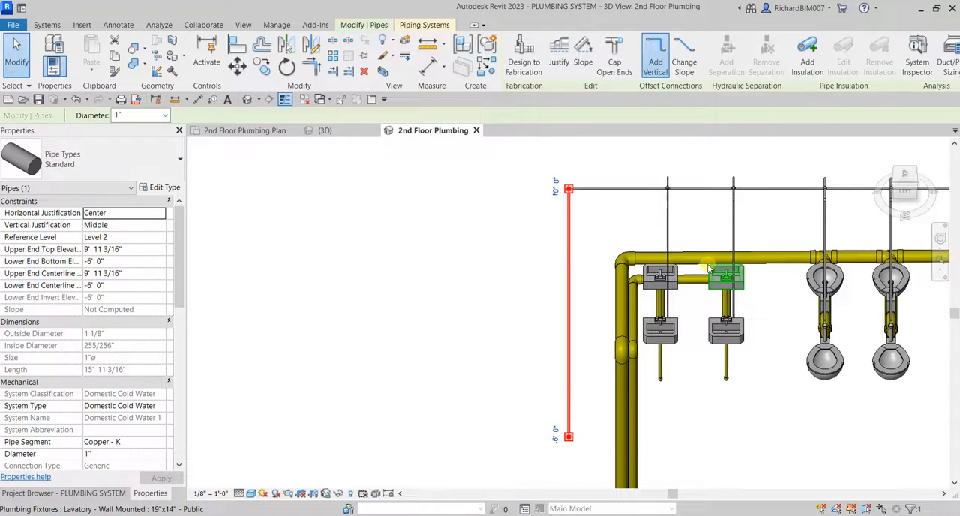
key("Right")
key("Right")
key("Right")
key("Right")
key("Right")
key("Right")
key("Right")
key("Right")
key("Right")
key("Right")
key("Right")
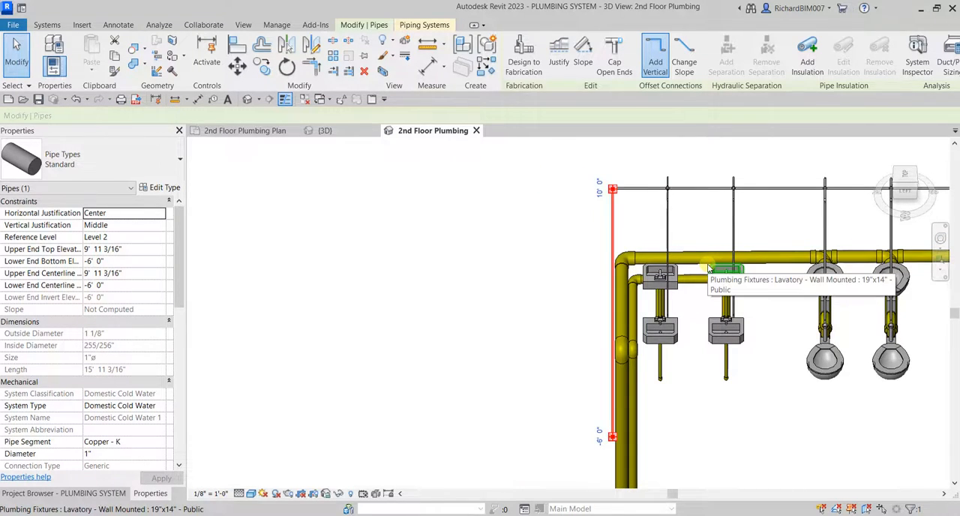
left_click(512, 369)
middle_click_drag(512, 369, 600, 379, "shift")
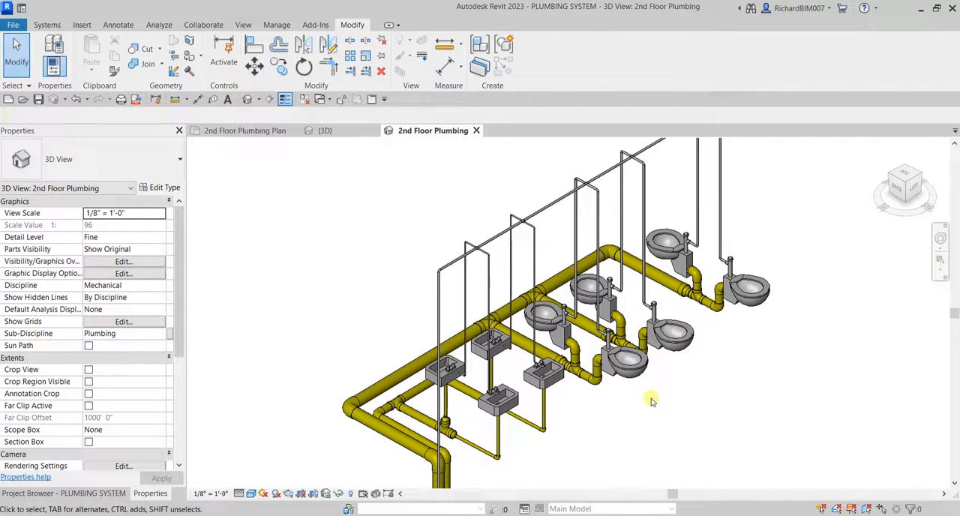
Dismiss the save reminder and draw a short 1/2" domestic hot water stub from the rear lavatory nearer the water closets.
scroll(465, 381, "up", 4)
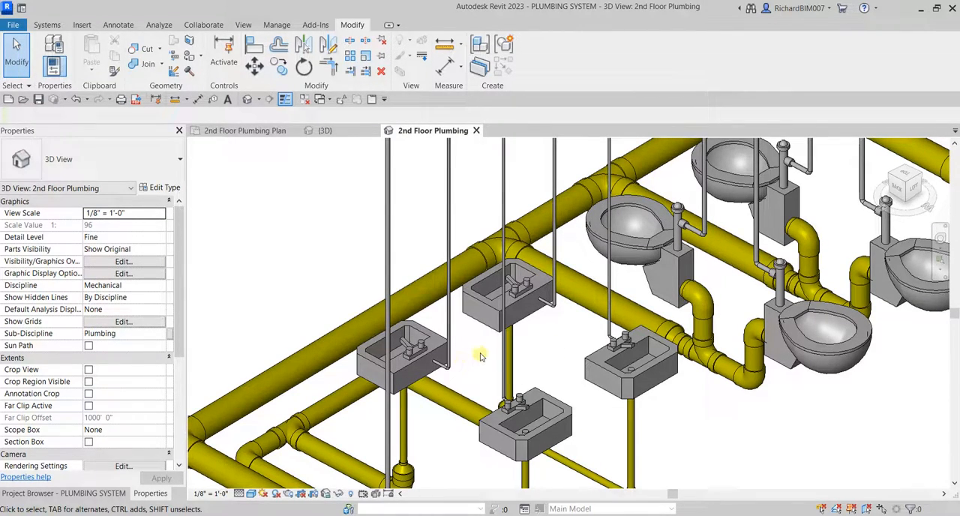
middle_click_drag(481, 357, 485, 360)
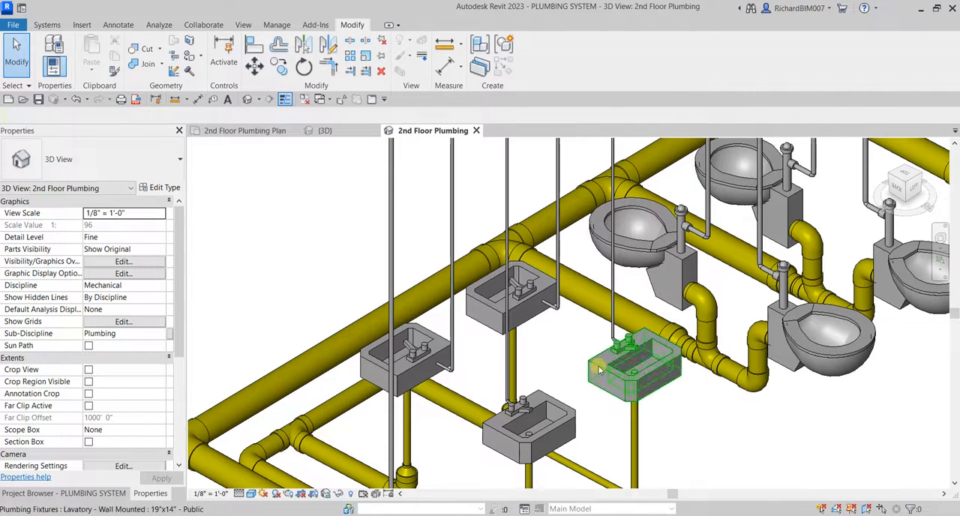
middle_click_drag(579, 368, 585, 391, "shift")
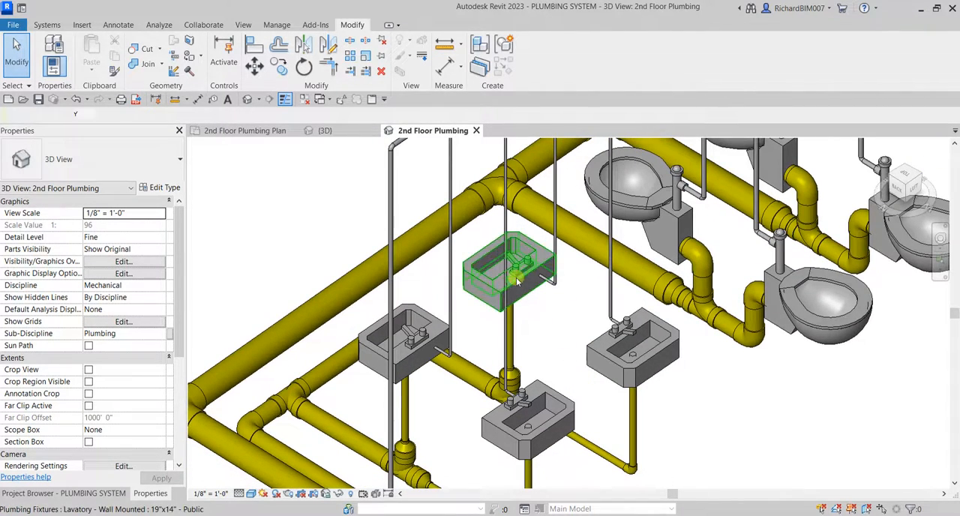
left_click(516, 278)
scroll(577, 330, "up", 6)
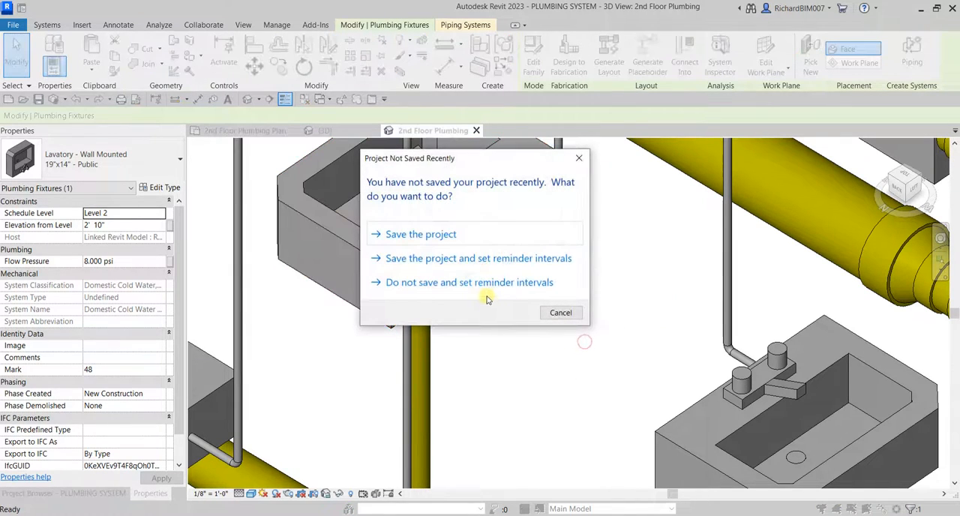
left_click(569, 313)
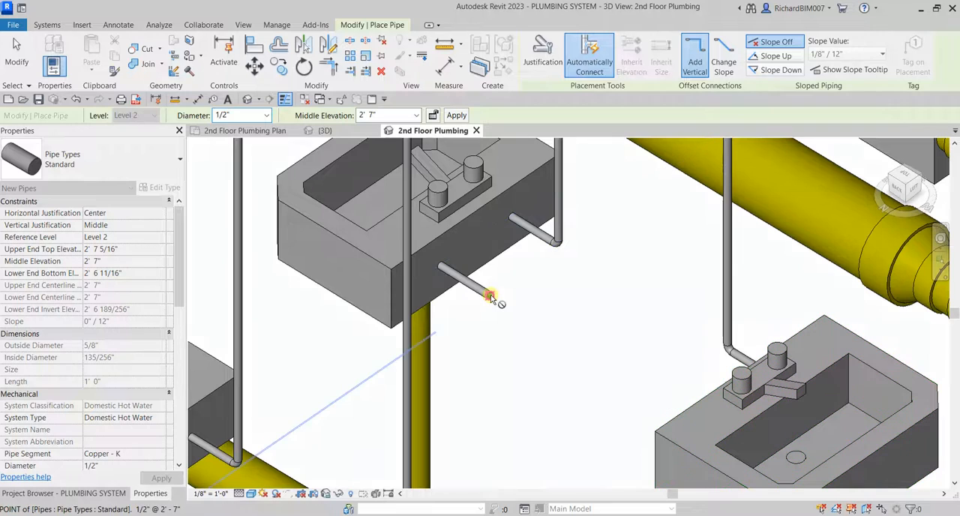
left_click(490, 294)
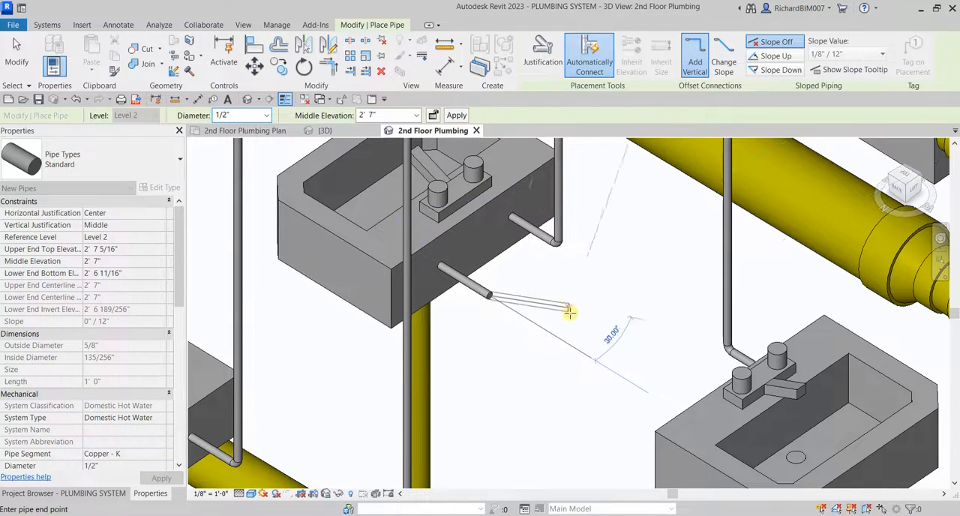
Raise the lavatory's hot water pipe to a 9' 0" middle elevation and finish it with a horizontal run about 5" long.
left_click(386, 114)
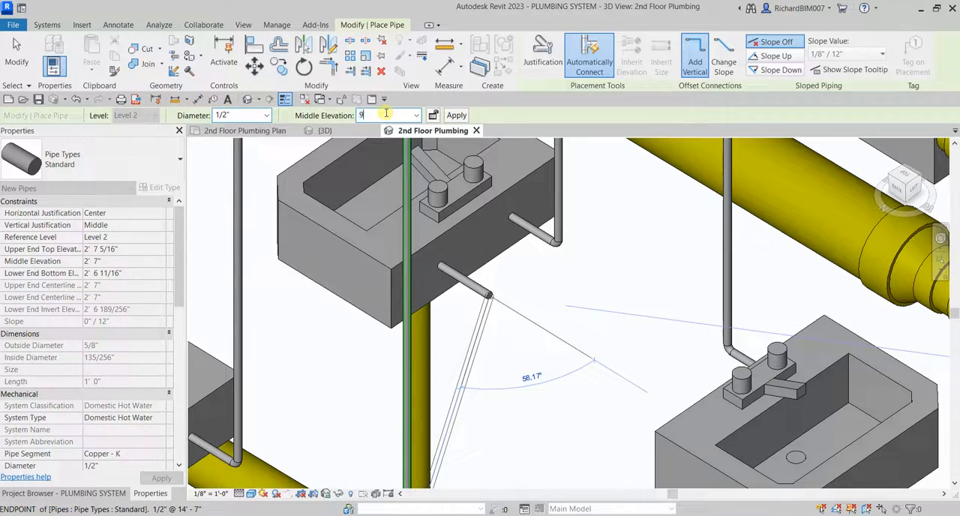
key("Return")
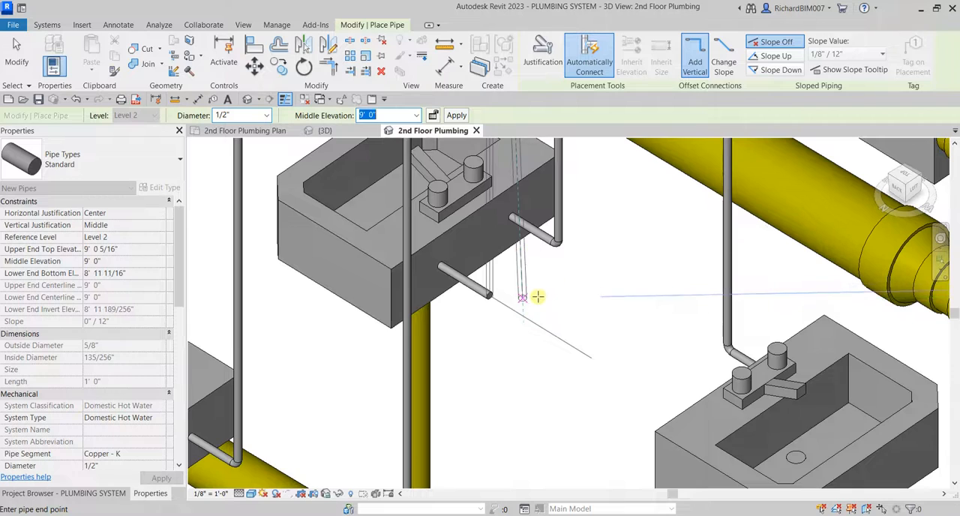
scroll(538, 298, "down", 3)
middle_click_drag(576, 301, 579, 491)
middle_click_drag(566, 249, 549, 410)
middle_click_drag(543, 313, 573, 287, "shift")
scroll(369, 264, "up", 4)
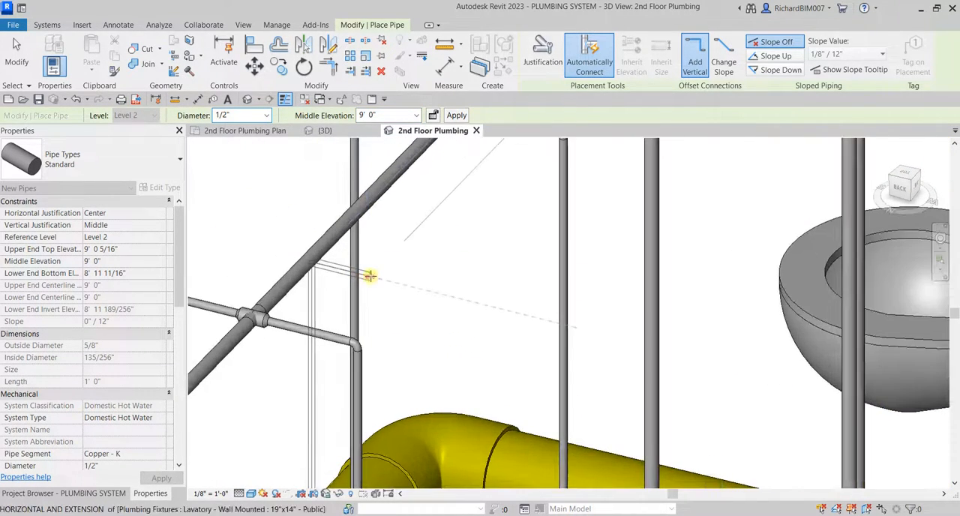
key("Escape")
key("Escape")
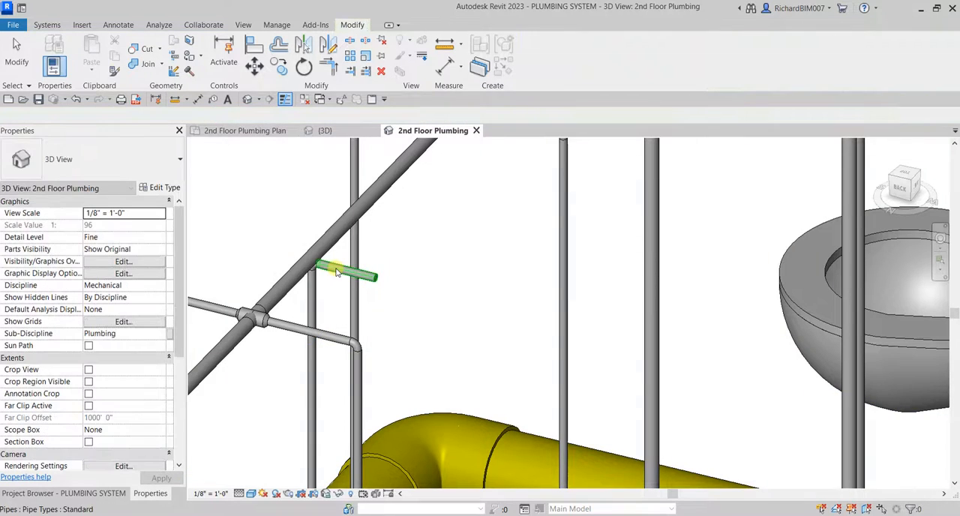
Set the overhead cold water branch's middle elevation to 9' 8" and nudge it down further to 9' 4".
left_click(336, 269)
middle_click_drag(368, 301, 797, 173, "shift")
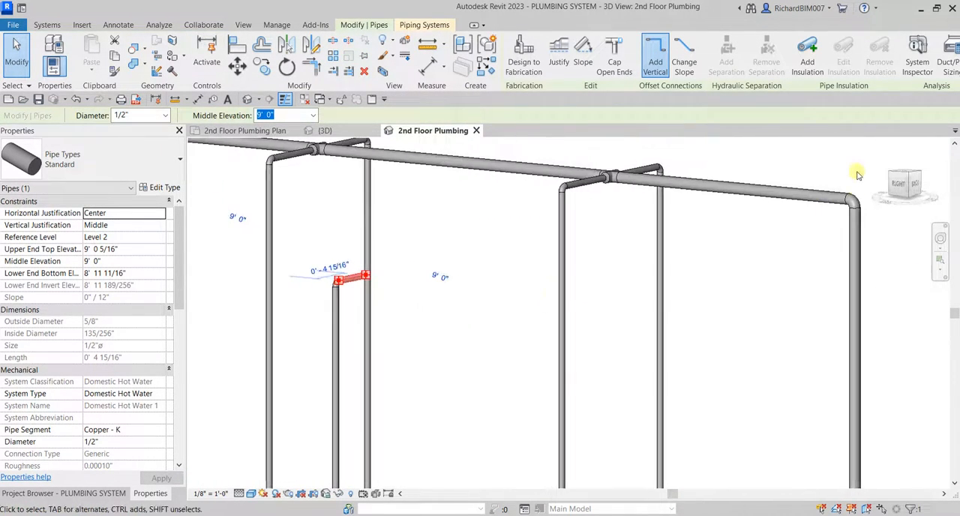
left_click(897, 185)
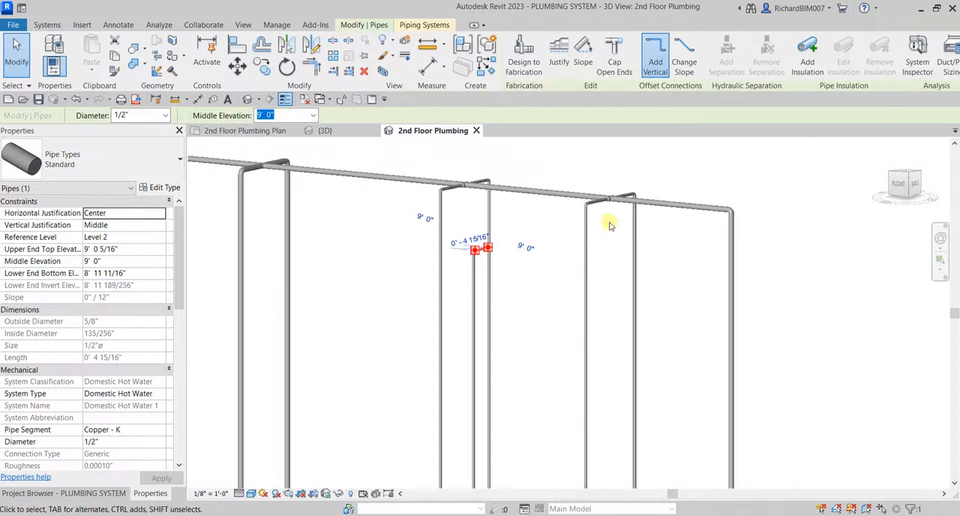
left_click(549, 204)
left_click(883, 204)
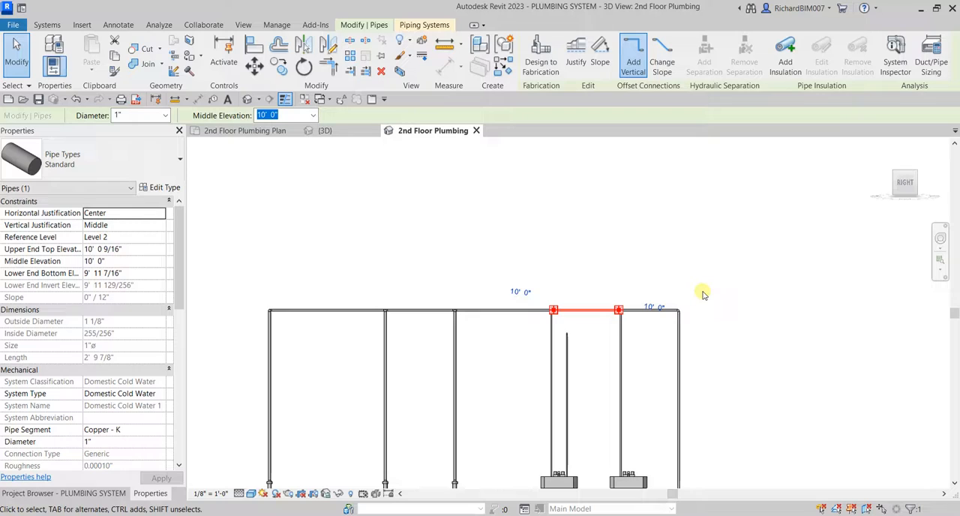
type("9 10")
key("Return")
type("9 8")
key("Return")
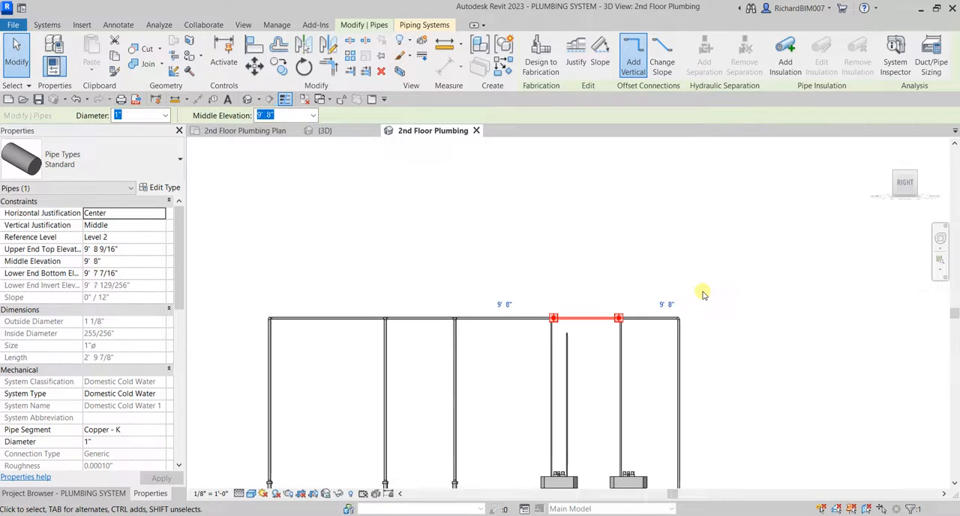
key("Down")
key("Down")
key("Down")
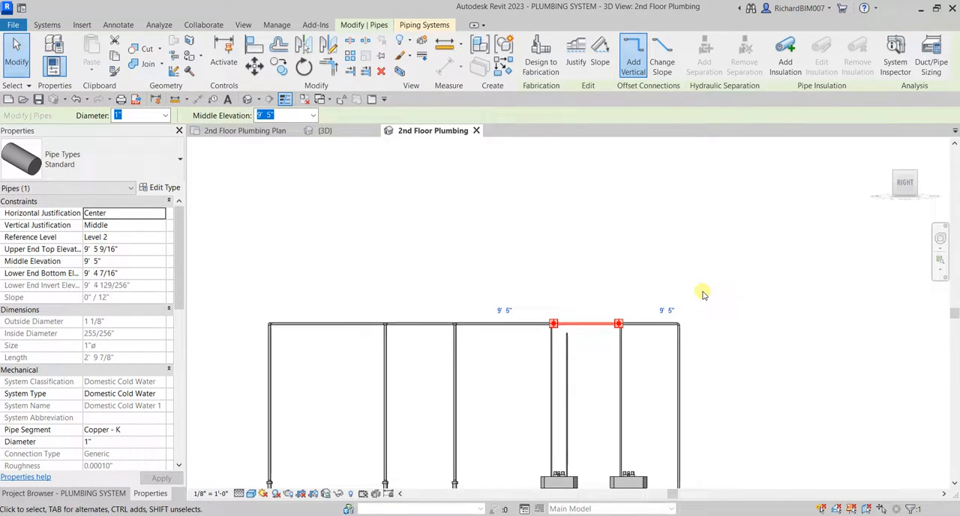
key("Down")
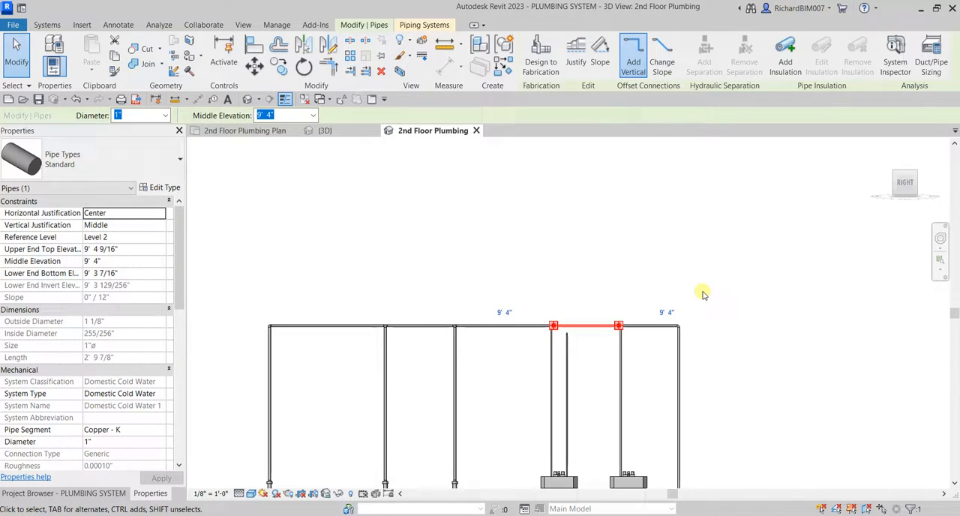
left_click(750, 361)
Check the system type of the new hot water riser behind the lavatory.
middle_click_drag(590, 355, 677, 285, "shift")
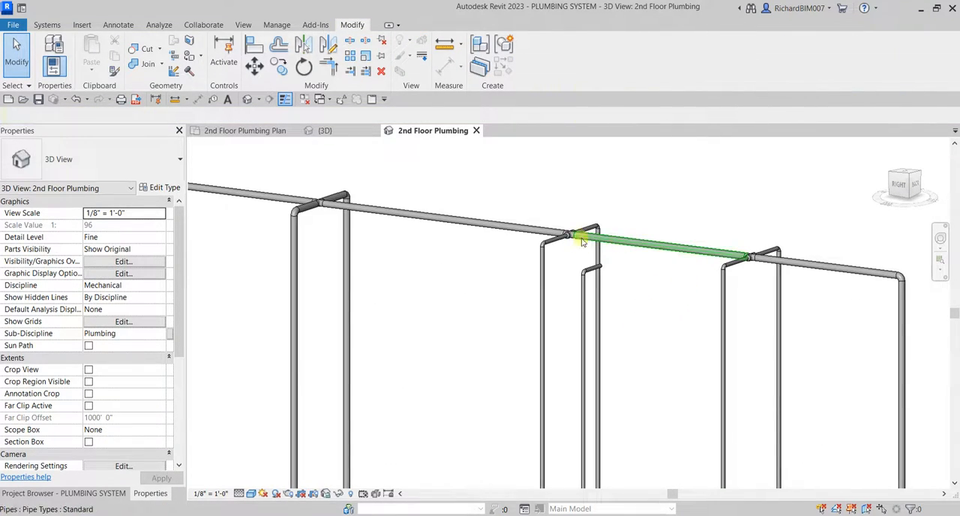
middle_click_drag(445, 224, 619, 330, "shift")
scroll(613, 324, "up", 3)
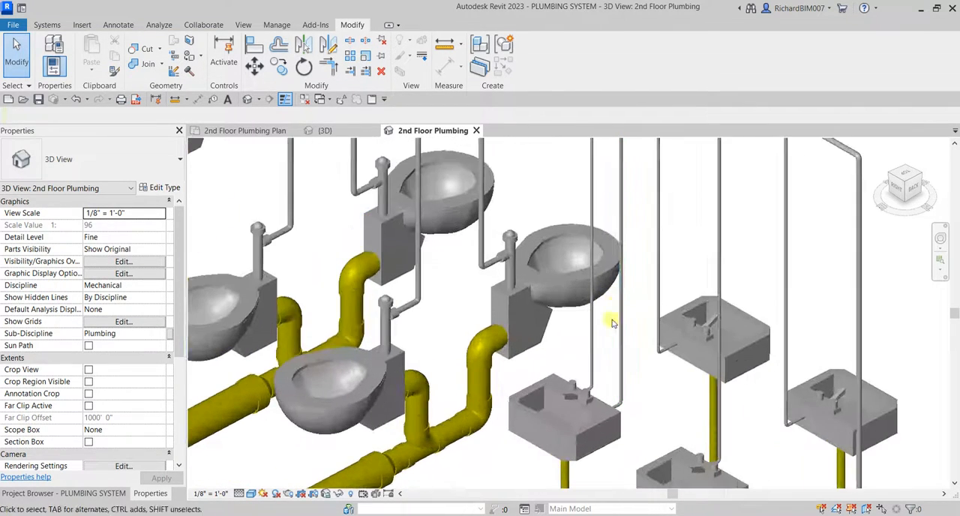
left_click(618, 339)
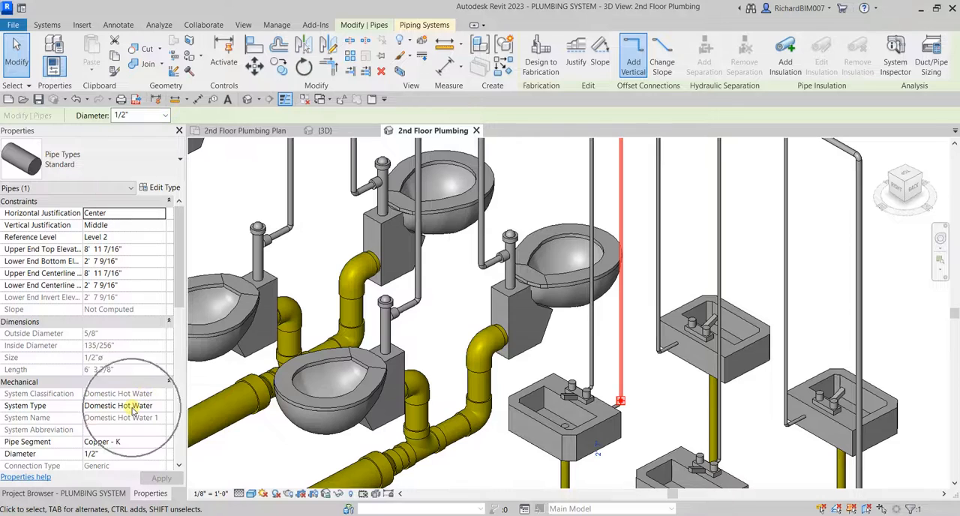
scroll(705, 360, "up", 3)
key("Escape")
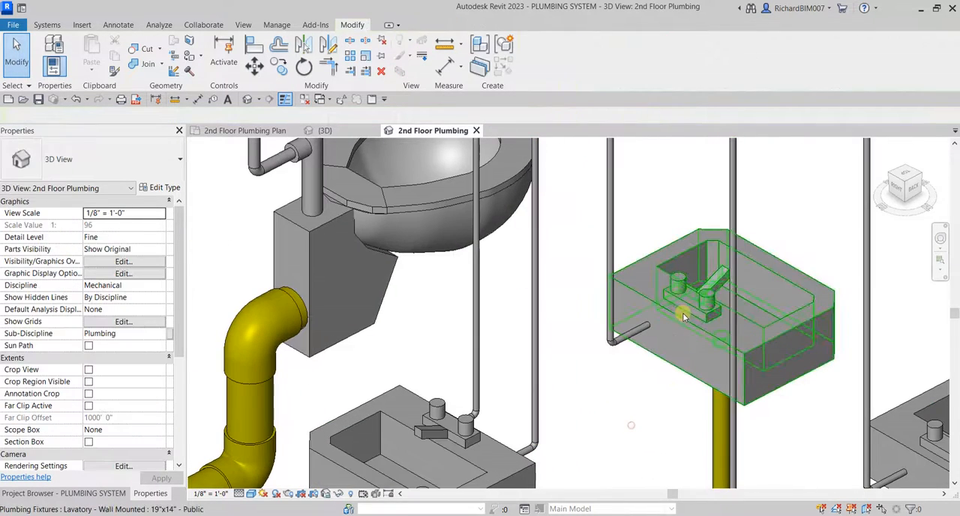
left_click(683, 312)
scroll(677, 390, "down", 2)
scroll(621, 383, "up", 3)
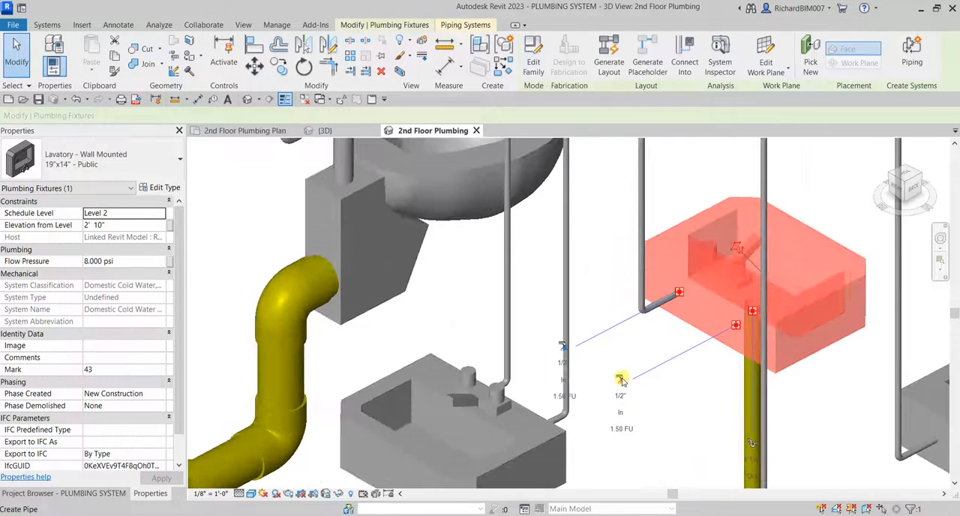
left_click(620, 380)
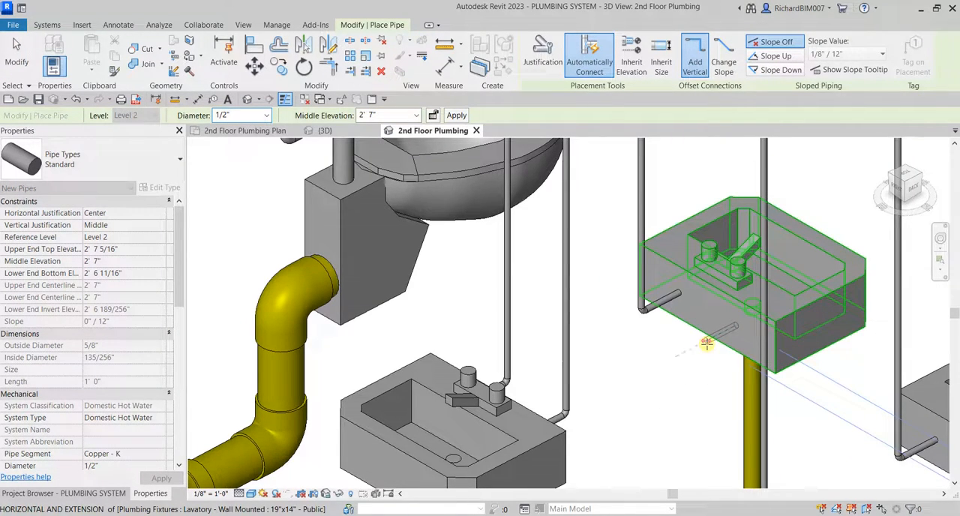
key("Escape")
key("Escape")
scroll(587, 362, "down", 3)
mouse_move(583, 365)
middle_mouse_down("shift")
mouse_move(573, 385)
mouse_move(585, 356)
middle_mouse_up("shift")
scroll(584, 355, "up", 3)
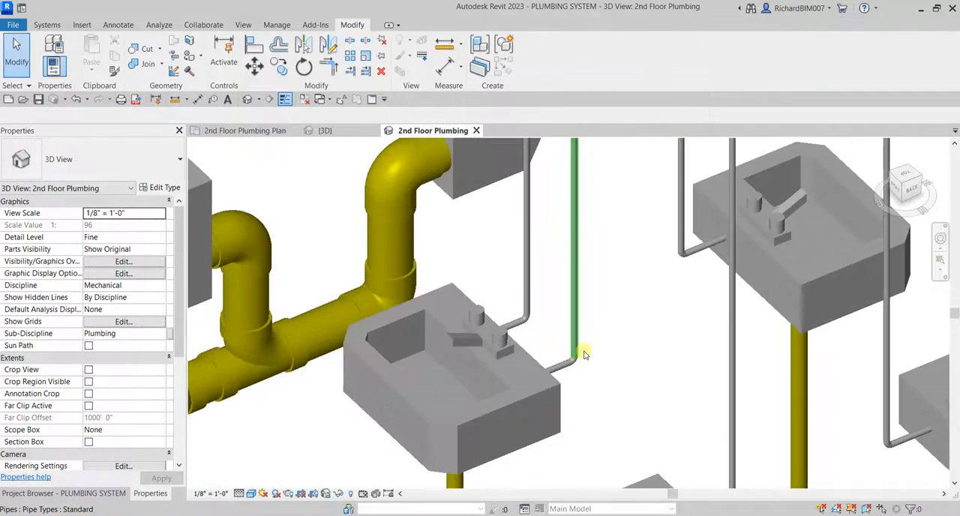
Copy the whole rear lavatory hot water riser, including elbows and end pipes, 3' 0" to the adjacent rear lavatory, referencing matching faucet-base corners.
scroll(585, 356, "down", 3)
scroll(619, 272, "up", 1)
middle_click_drag(619, 281, 619, 364)
middle_click_drag(618, 364, 596, 304, "shift")
mouse_move(597, 304)
middle_mouse_down()
mouse_move(598, 380)
mouse_move(522, 245)
mouse_move(523, 212)
mouse_move(606, 292)
middle_mouse_up()
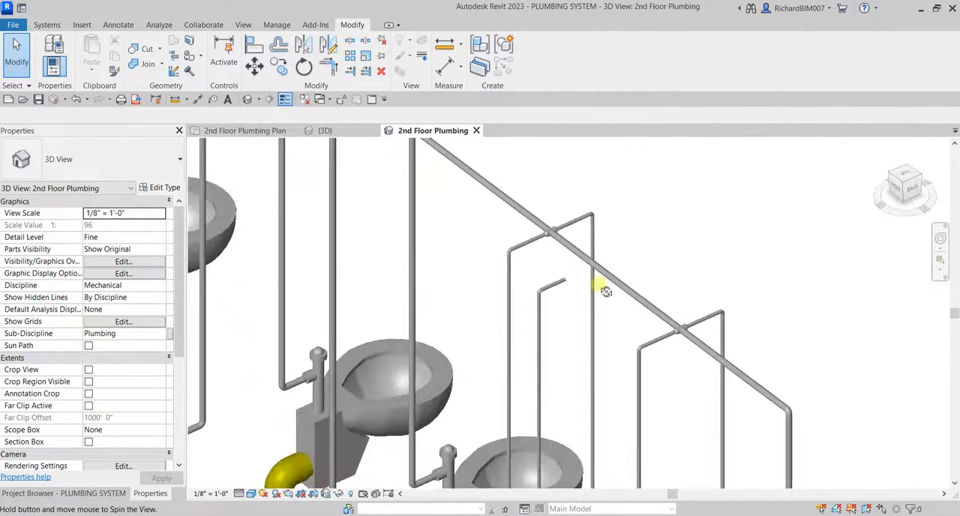
middle_click_drag(606, 364, 646, 105)
scroll(590, 411, "up", 3)
left_click_drag(633, 337, 615, 373)
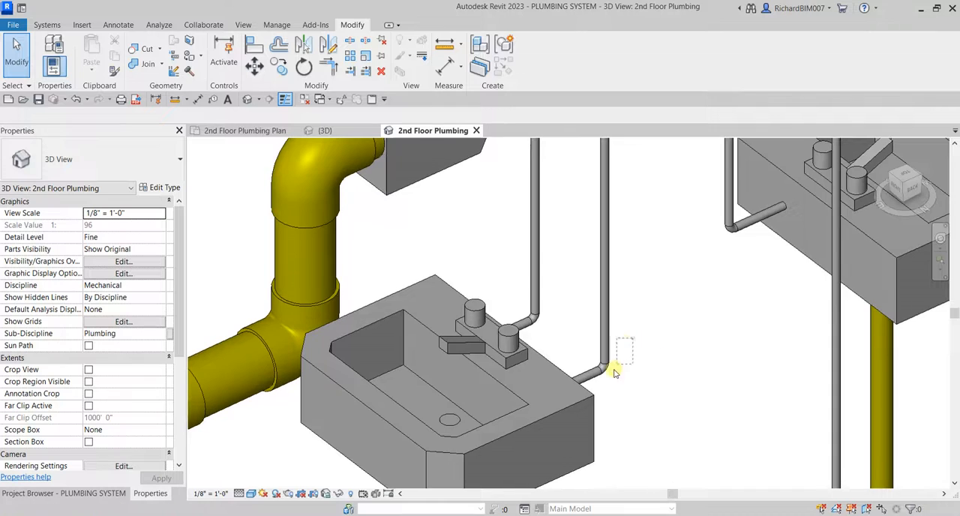
scroll(644, 332, "down", 2)
middle_click_drag(643, 333, 652, 514)
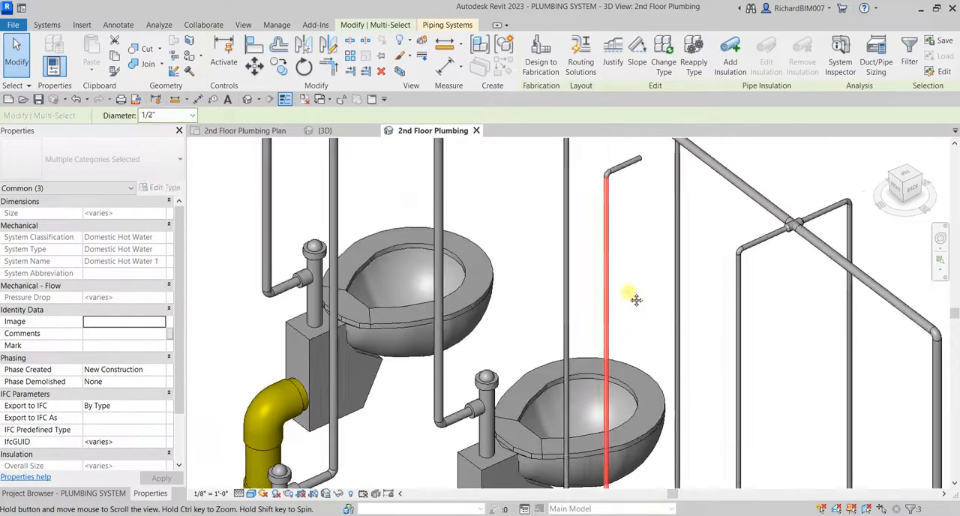
middle_click_drag(633, 297, 634, 429)
scroll(617, 276, "up", 3)
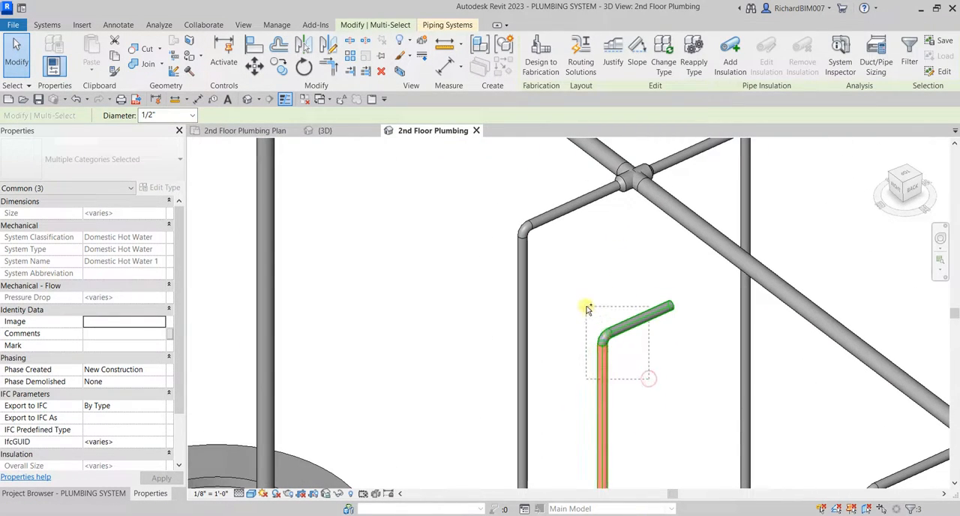
left_click_drag(587, 308, 587, 307, "ctrl")
scroll(611, 301, "down", 4)
middle_click_drag(634, 301, 548, 285, "shift")
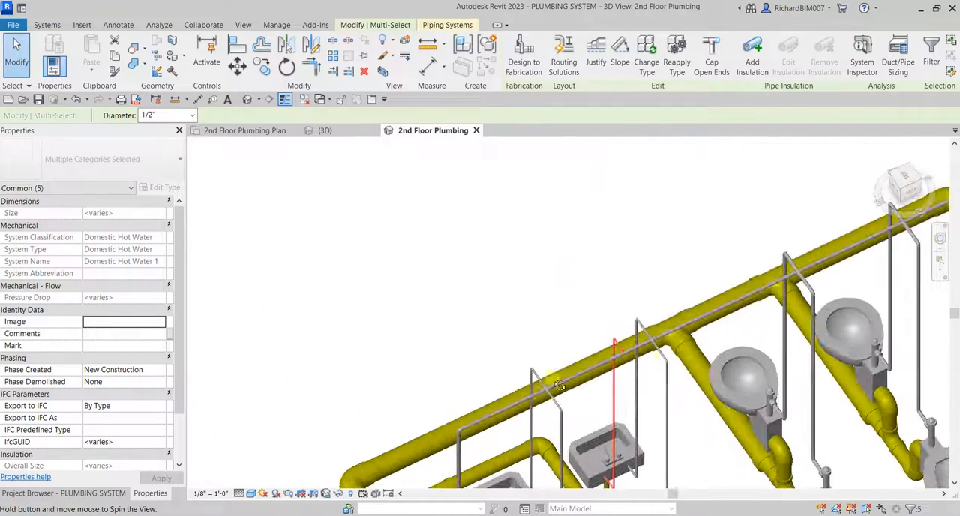
left_click(906, 179)
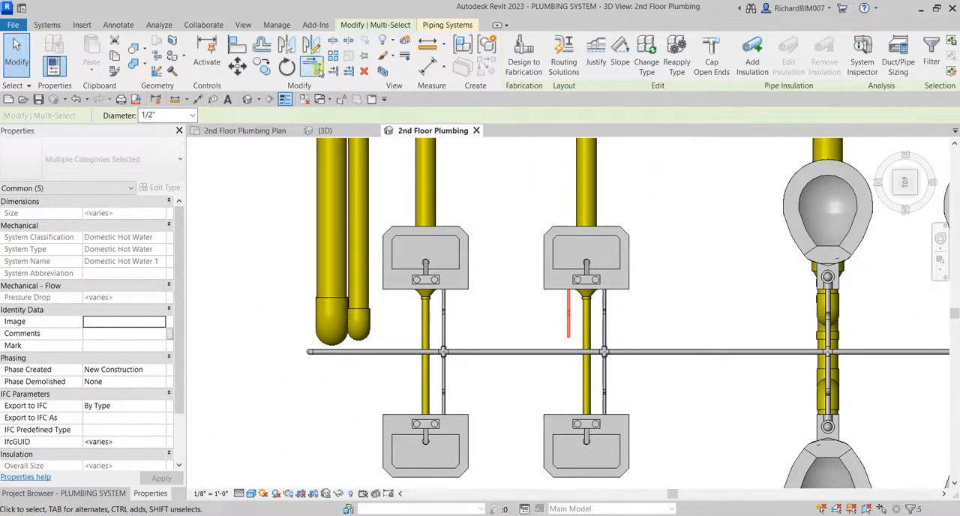
left_click(265, 66)
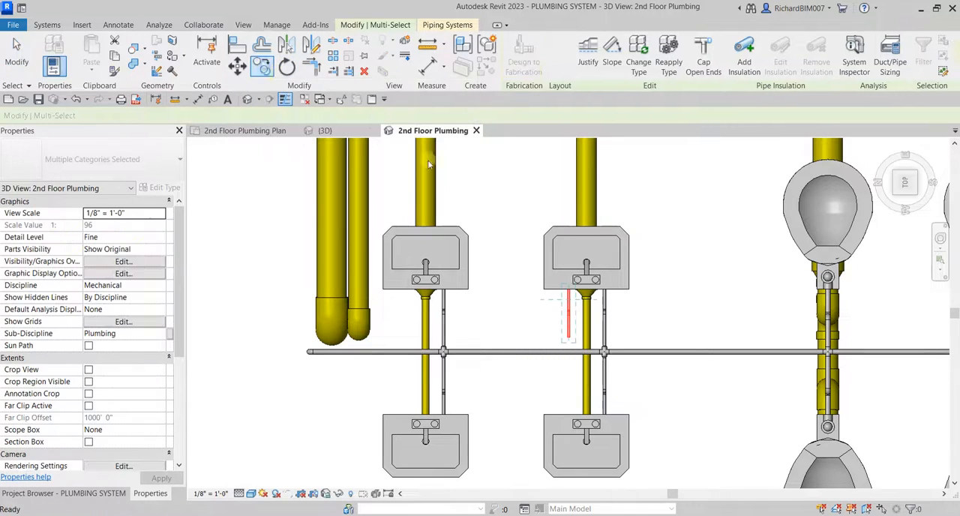
scroll(579, 306, "up", 5)
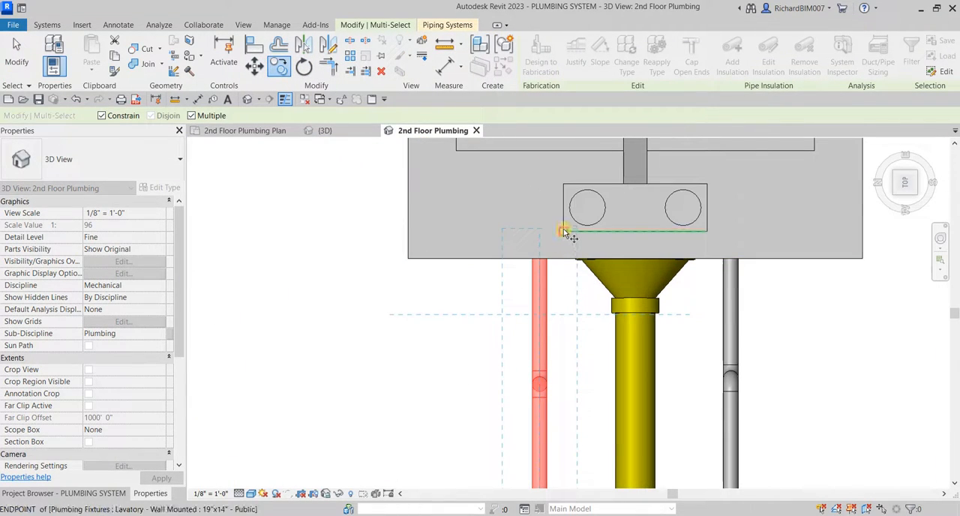
middle_click_drag(389, 290, 831, 300)
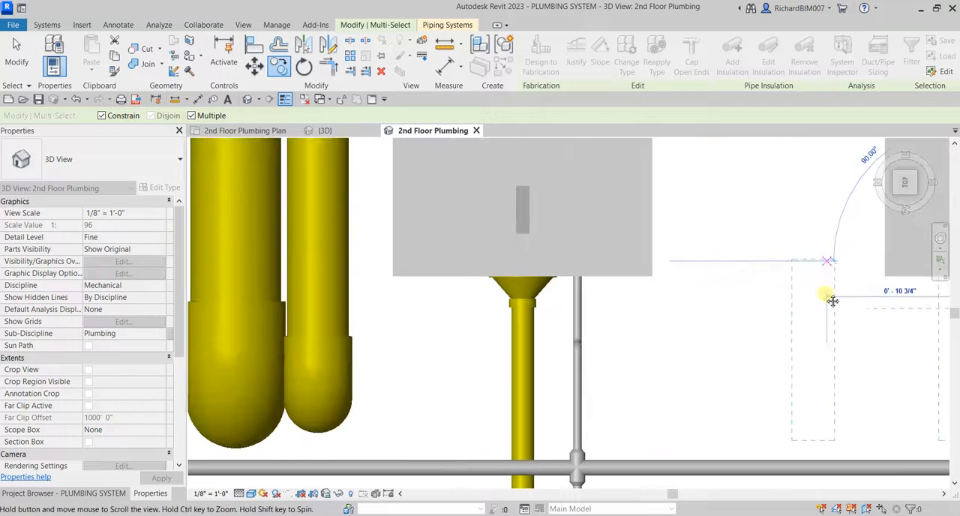
scroll(475, 270, "up", 2)
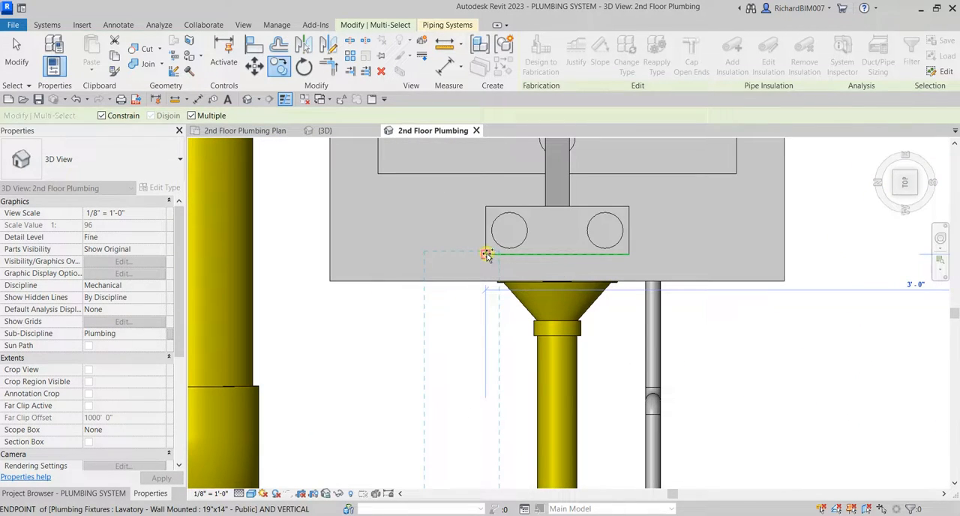
left_click(487, 255)
left_click(16, 46)
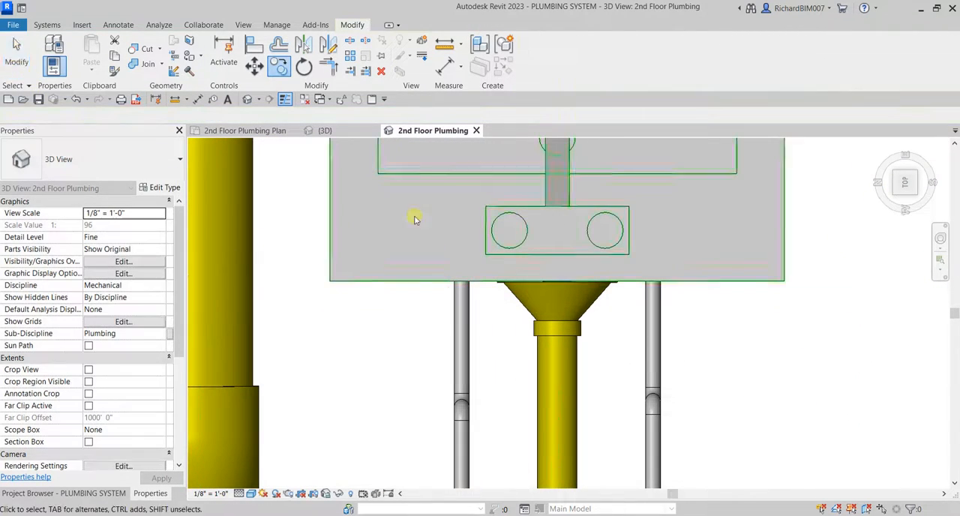
Attach the free end of the copied riser's lower 1/2" stub to the lavatory's hot water connection.
left_click(462, 315)
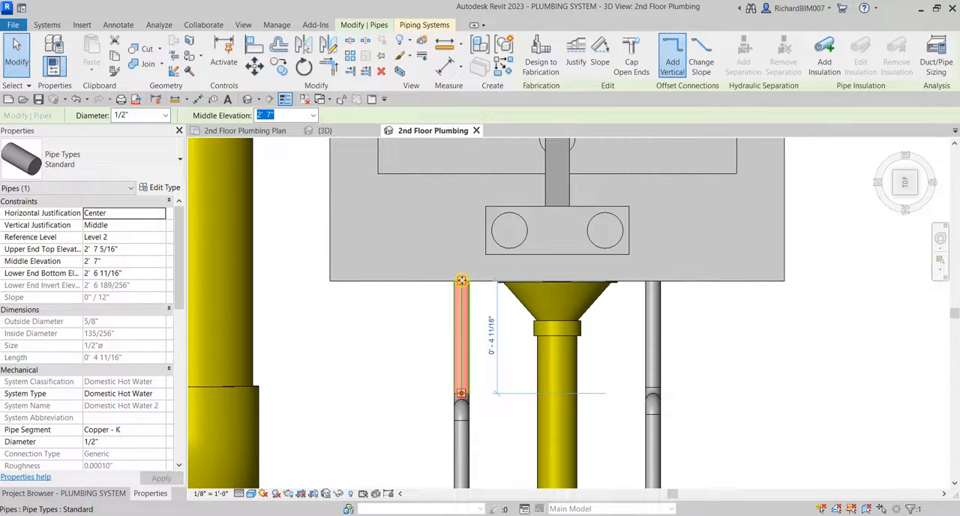
left_click_drag(462, 282, 460, 279)
left_click(400, 328)
scroll(400, 328, "down", 5)
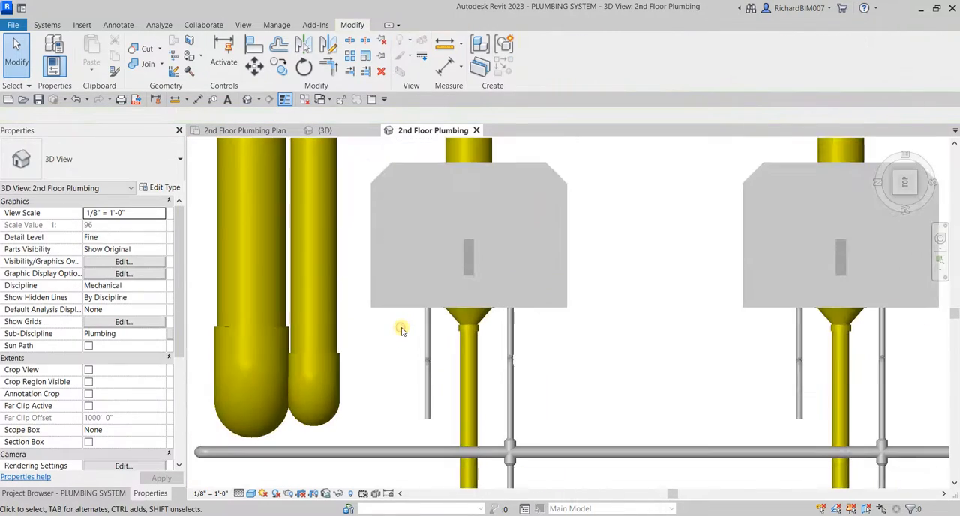
Copy the 1" overhead cold water segment between the two lavatory crosses straight down to a 9' 0" middle elevation, level with the hot water stubs.
middle_click_drag(400, 328, 480, 345, "shift")
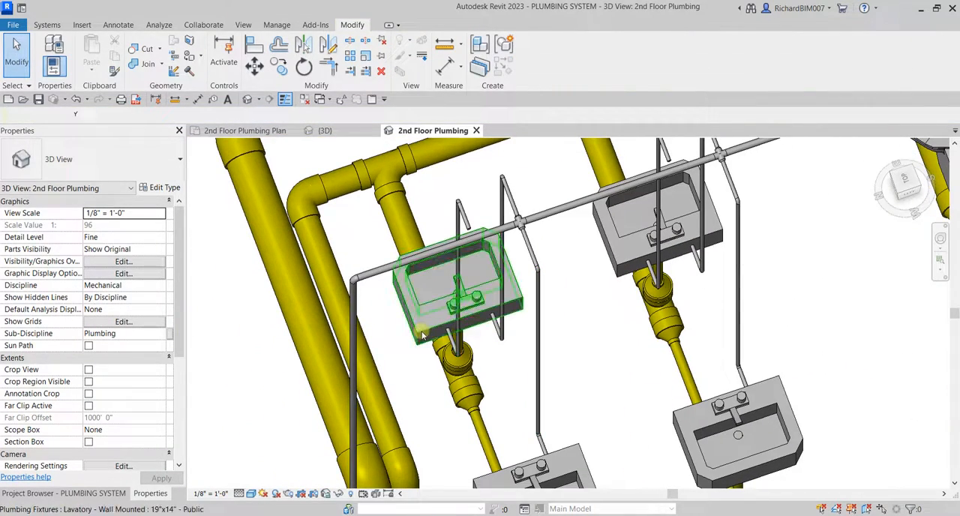
left_click(515, 345)
scroll(515, 345, "down", 3)
left_click(497, 399)
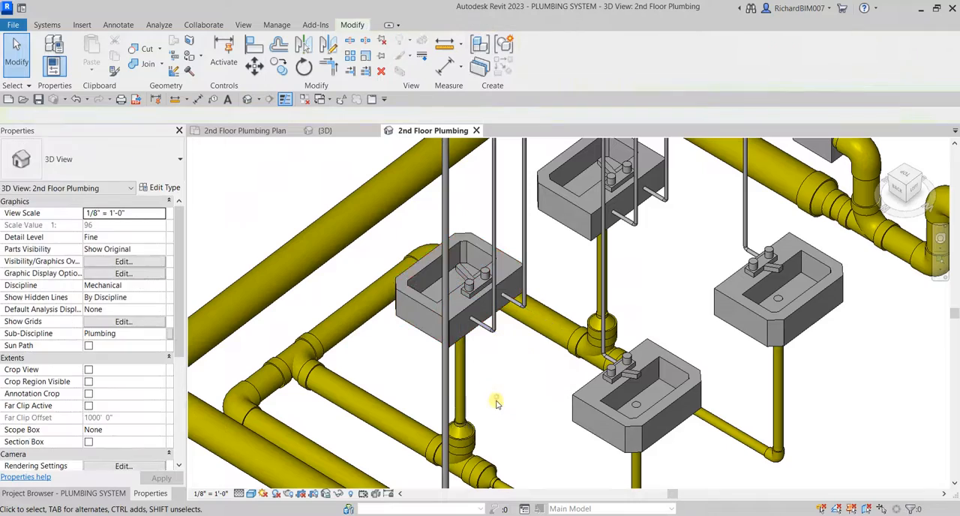
middle_click_drag(497, 399, 544, 283, "shift")
scroll(497, 180, "up", 4)
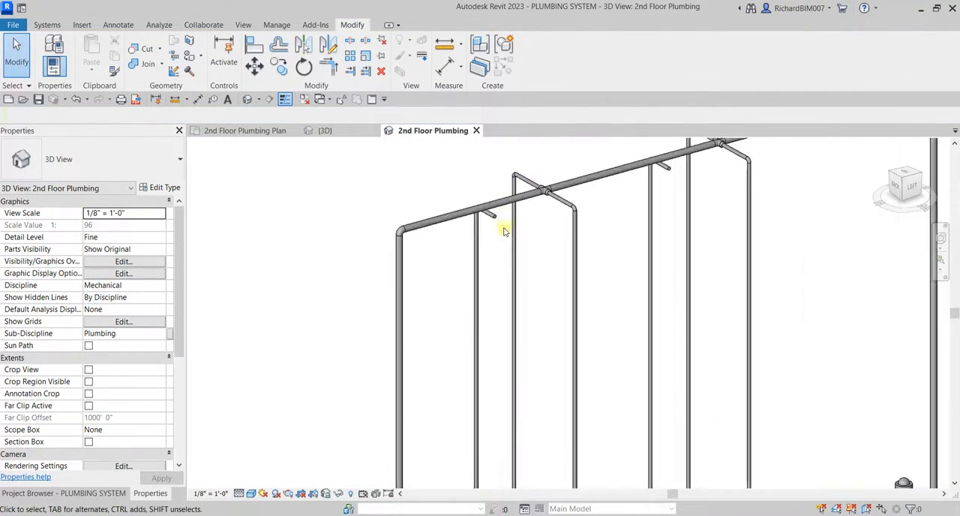
scroll(567, 240, "down", 2)
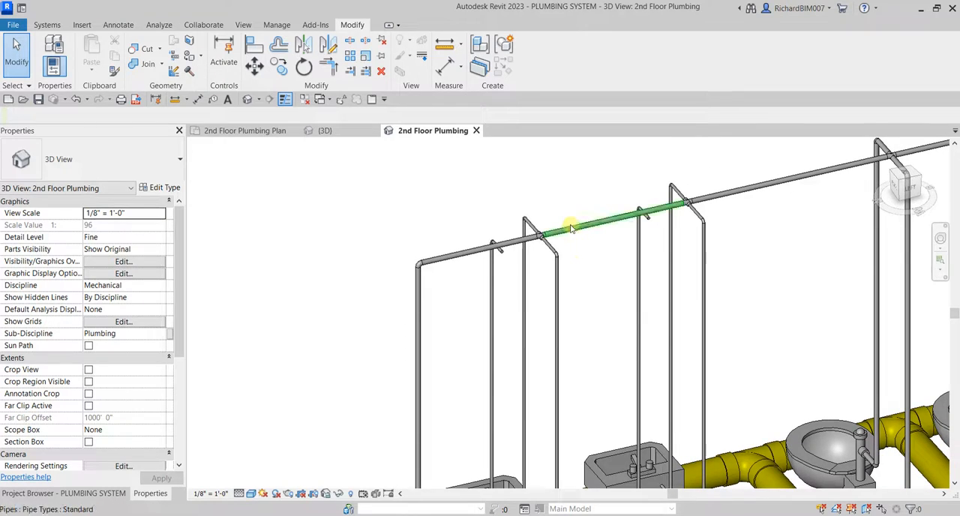
left_click(570, 227)
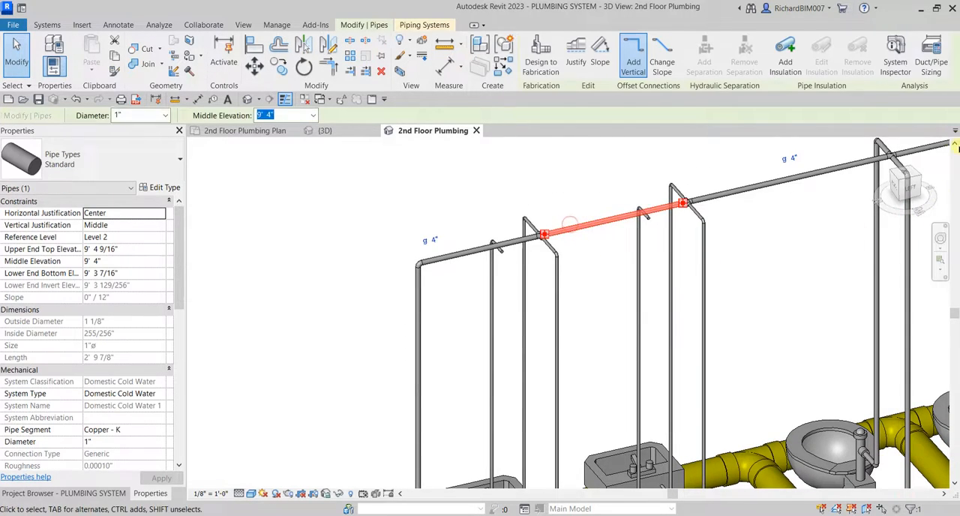
left_click(909, 189)
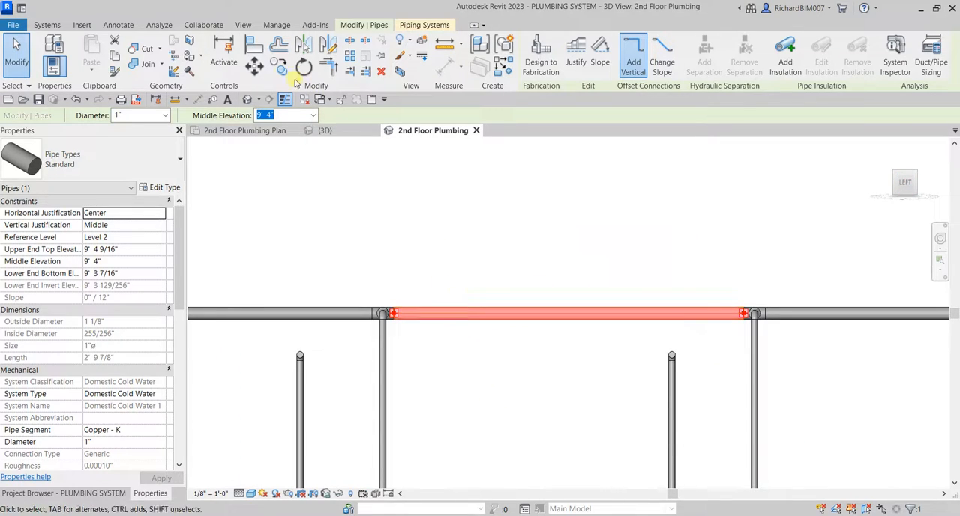
left_click(277, 66)
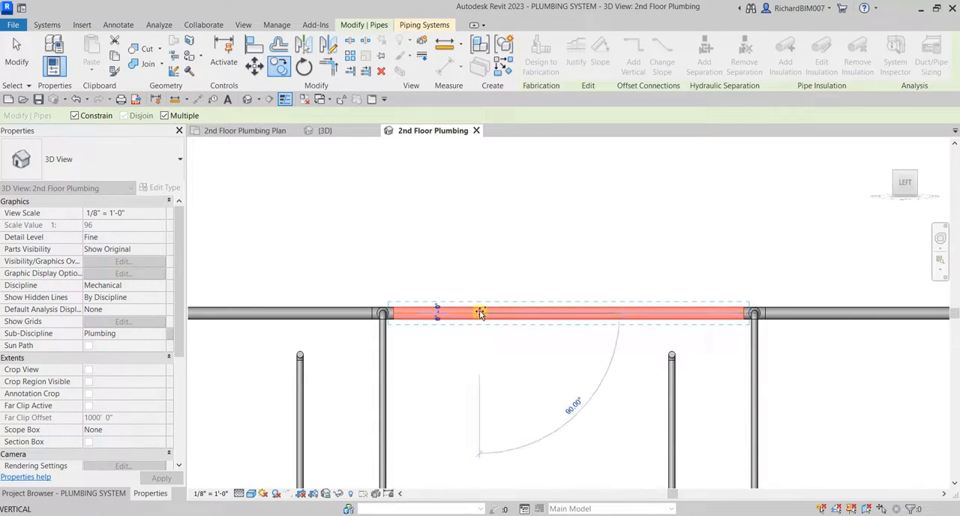
left_click(477, 350)
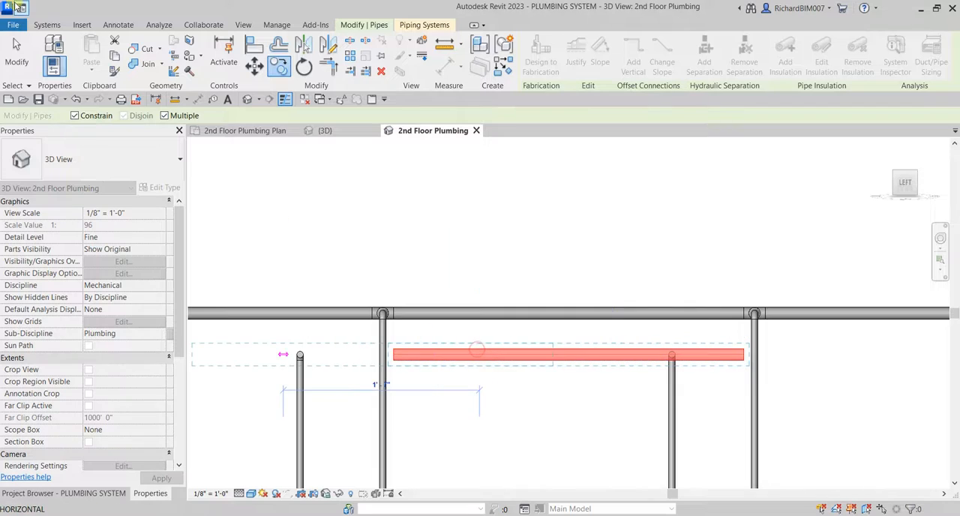
left_click(16, 65)
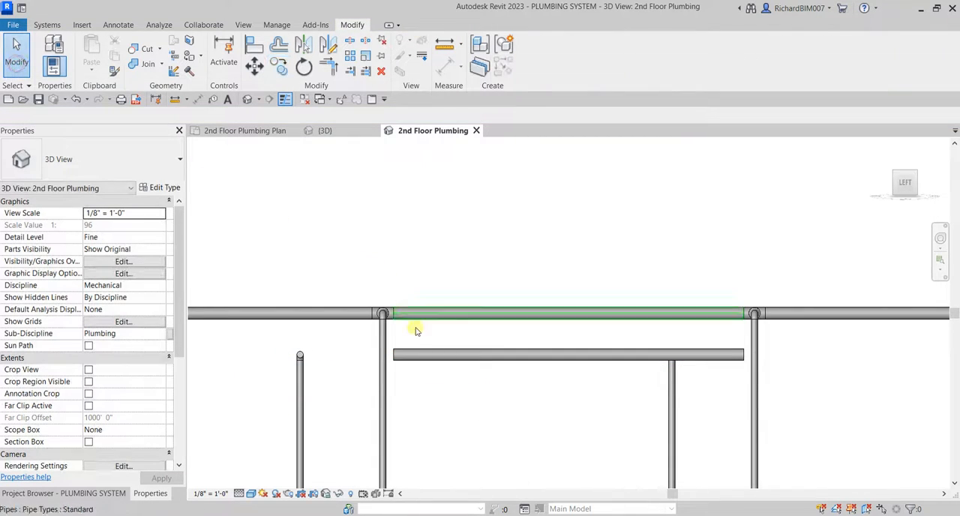
Change the copied 1" pipe's system type to Domestic Hot Water.
left_click(421, 353)
middle_click_drag(455, 304, 504, 372, "shift")
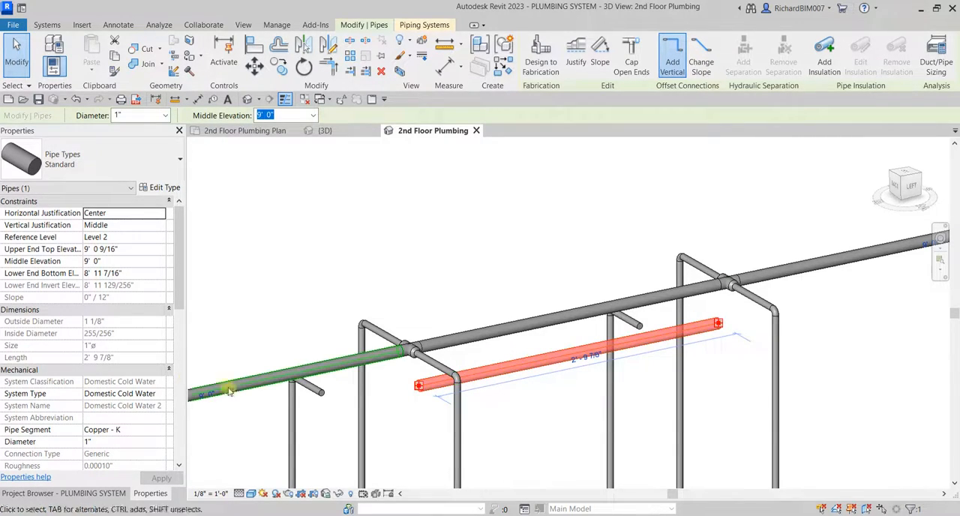
left_click(159, 395)
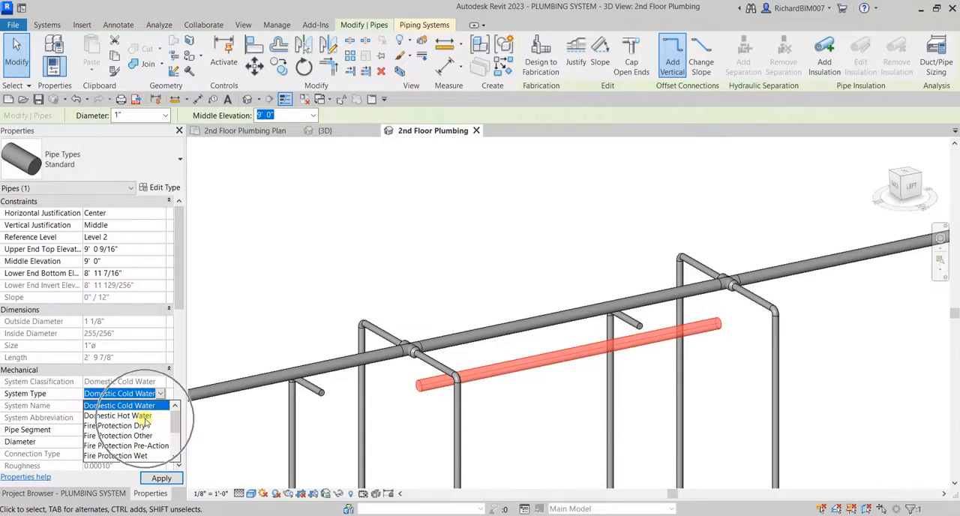
left_click(120, 415)
left_click(544, 228)
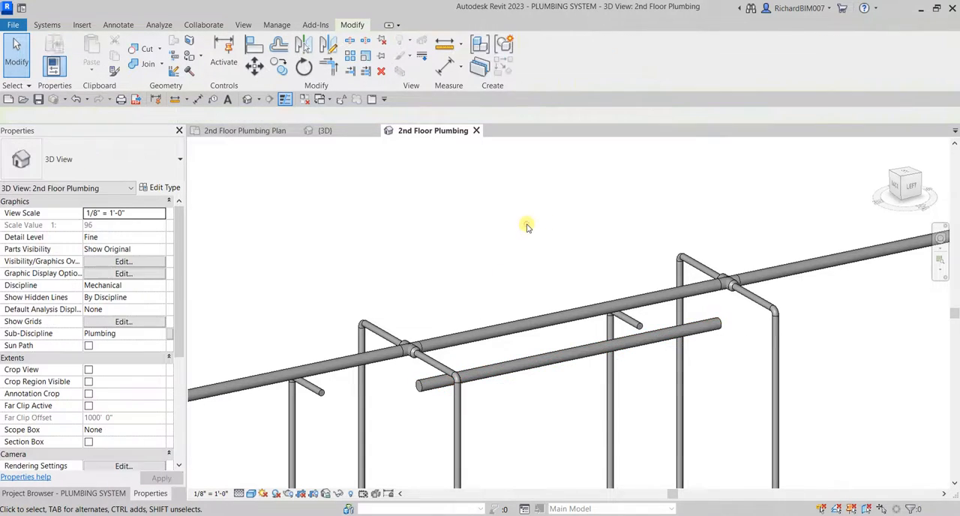
Compare the elevations of the hot water stubs and copied main, and join the main to the stub nearer the water closets with Trim/Extend to Corner.
scroll(355, 368, "up", 3)
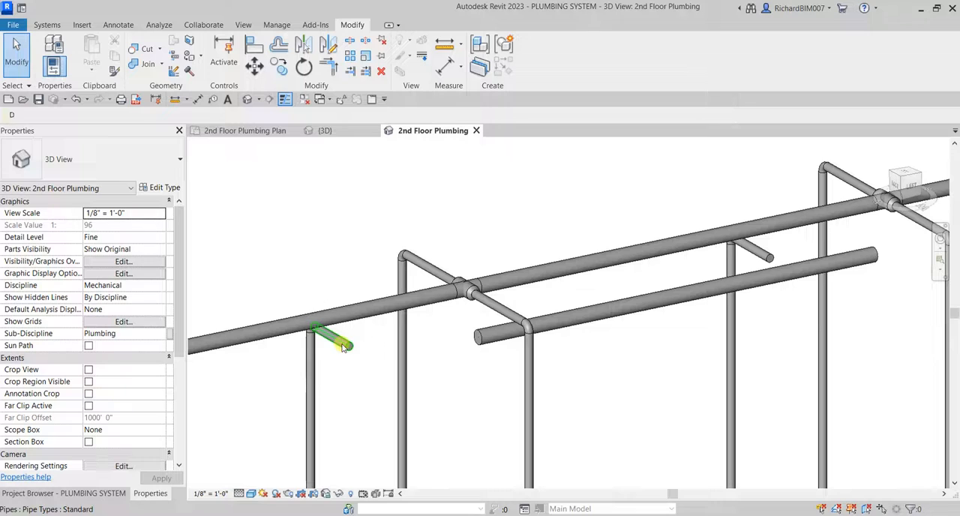
left_click(342, 346)
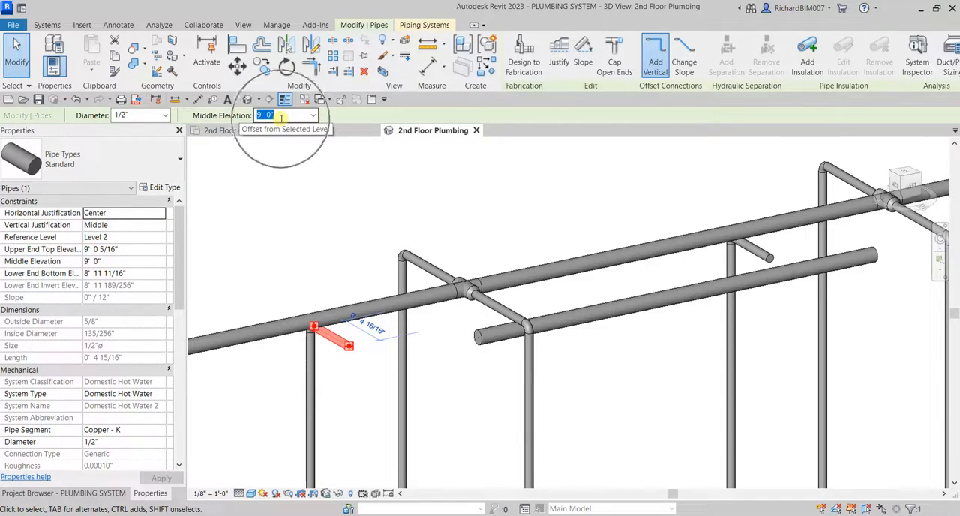
left_click(588, 324)
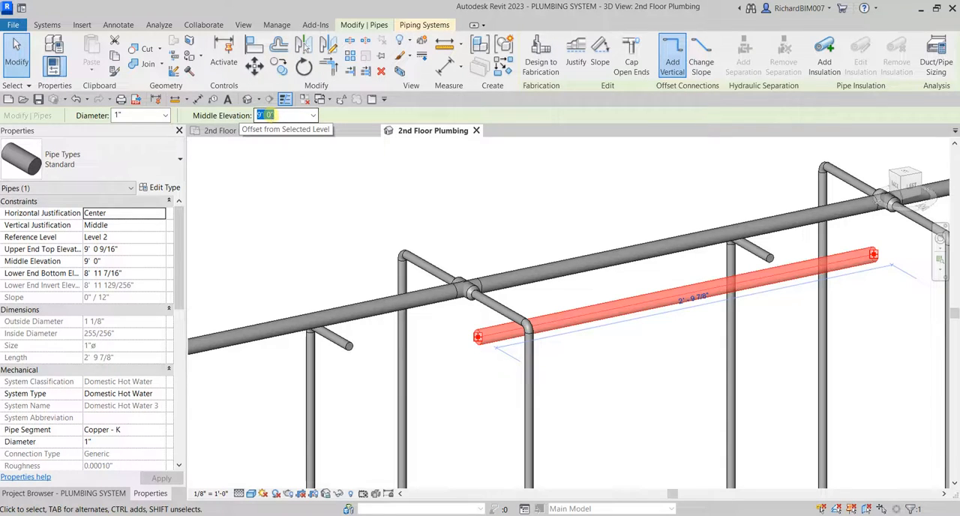
left_click(569, 192)
middle_click_drag(570, 193, 730, 265, "shift")
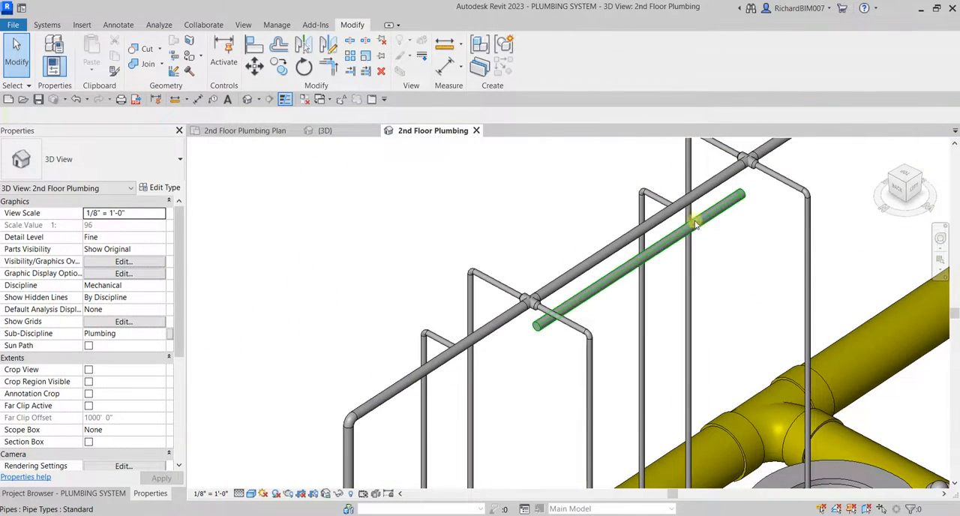
middle_click_drag(695, 223, 846, 252, "shift")
scroll(575, 232, "up", 3)
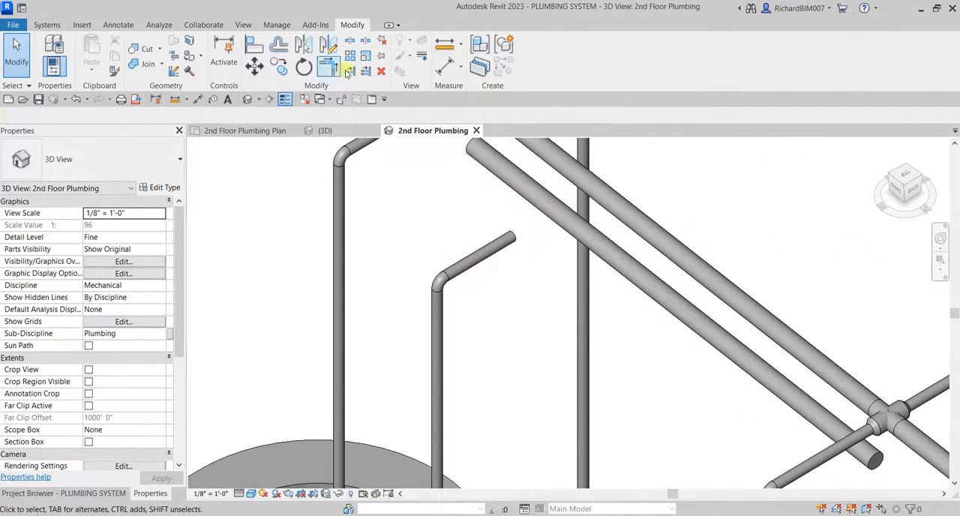
left_click(328, 67)
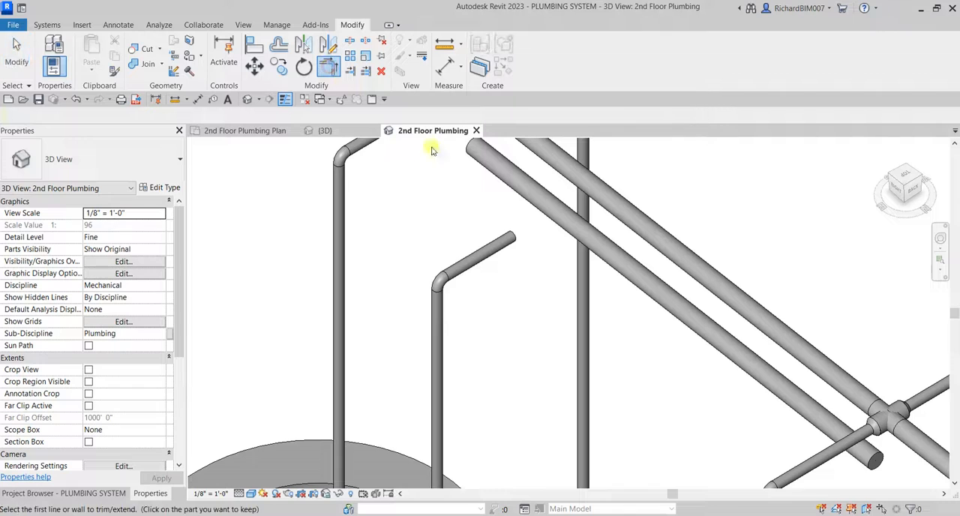
left_click(627, 276)
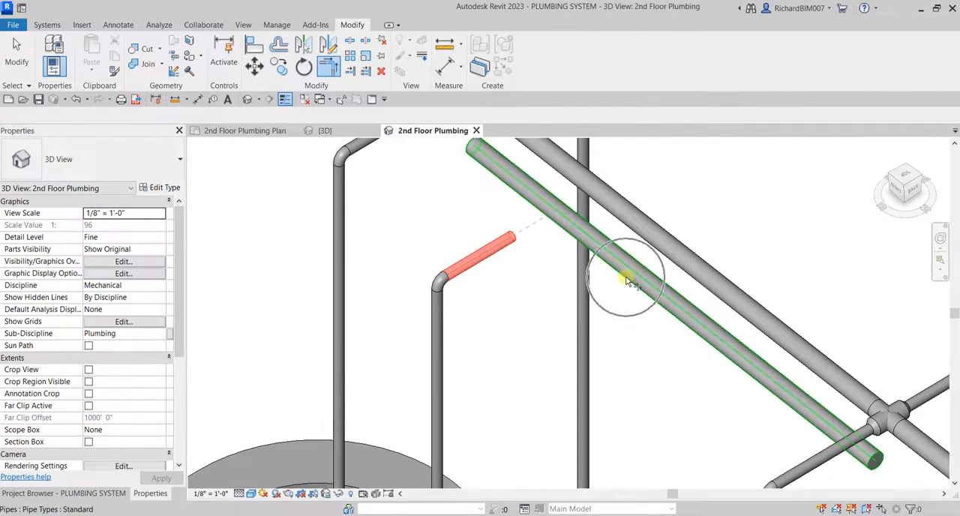
scroll(529, 293, "down", 5)
middle_click_drag(576, 290, 582, 313, "shift")
key("Escape")
Convert the elbow joining the 1" hot water main and the riser's upper stub into a tee.
scroll(588, 312, "up", 10)
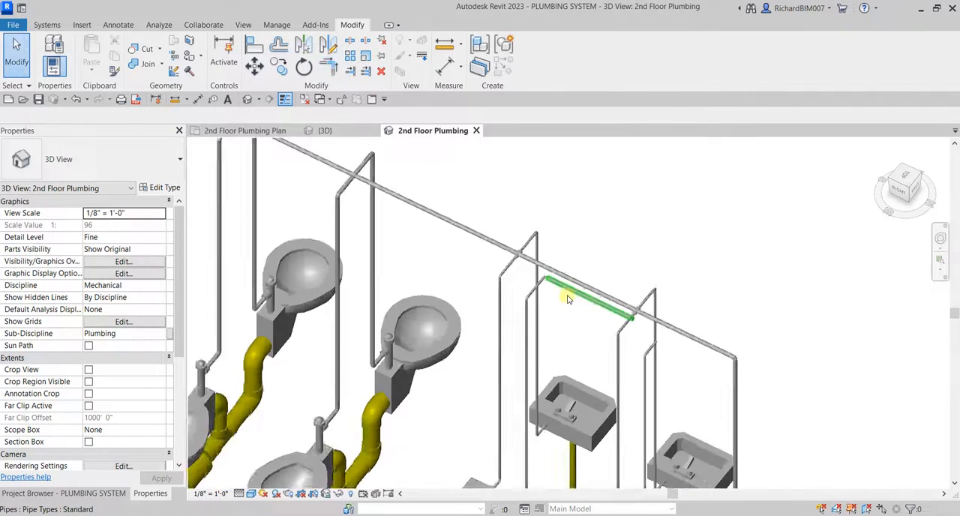
left_click(523, 257)
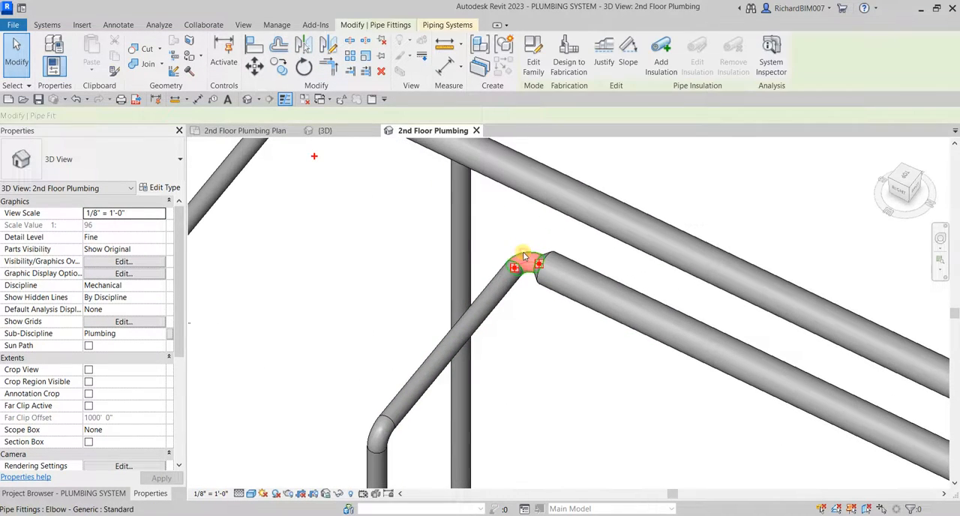
middle_click_drag(525, 259, 630, 234, "shift")
left_click(602, 207)
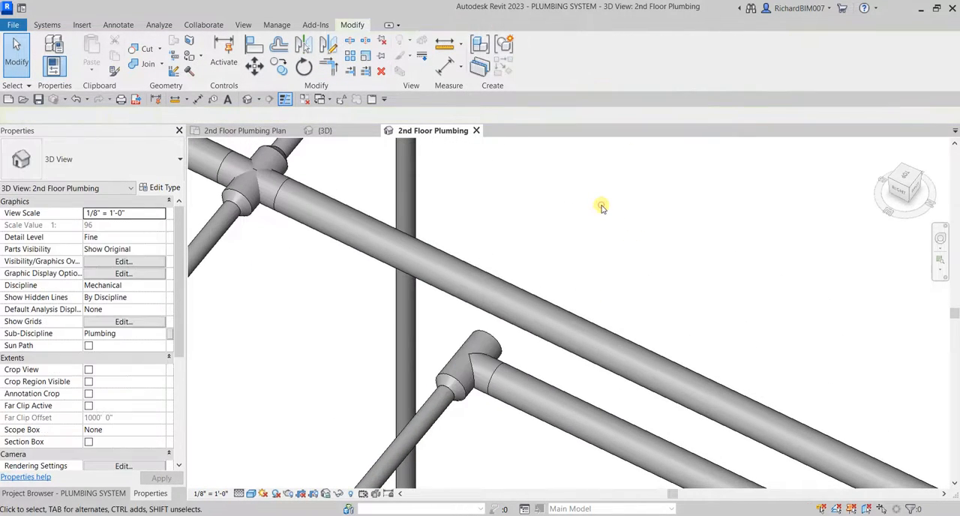
Lengthen the 1" hot water main to about 4' 3", parallel to the cold main and past the second riser's stub, short of the cold water drop.
middle_click_drag(484, 317, 494, 335, "shift")
scroll(493, 335, "down", 4)
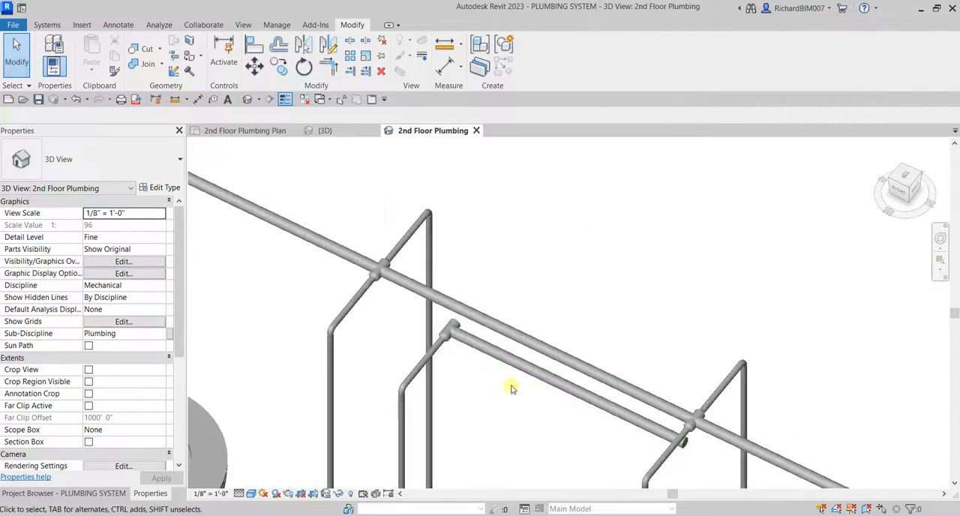
middle_click_drag(522, 398, 490, 197)
scroll(502, 228, "down", 2)
middle_click_drag(534, 324, 499, 291)
scroll(490, 226, "down", 2)
middle_click_drag(457, 174, 507, 302)
scroll(513, 230, "up", 3)
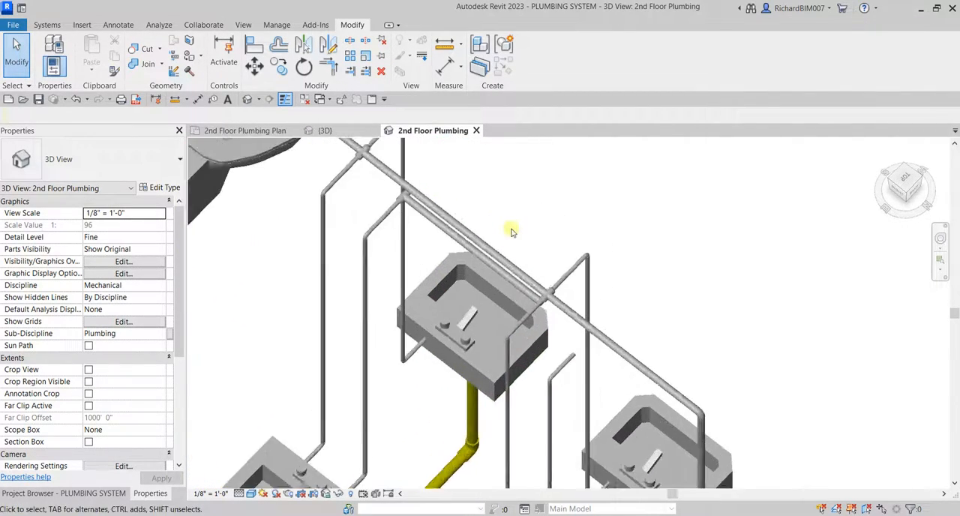
middle_click_drag(551, 261, 530, 292, "shift")
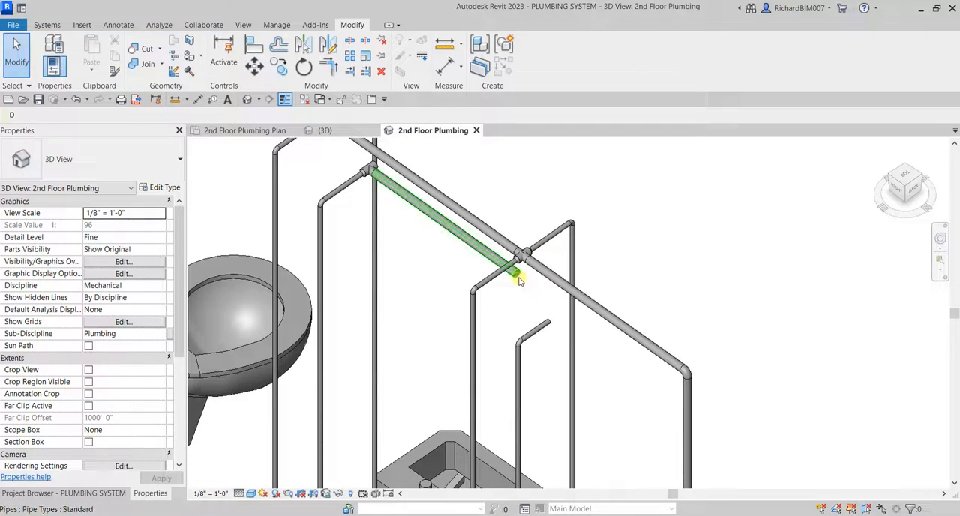
left_click(518, 274)
left_click_drag(516, 271, 563, 306)
left_click_drag(647, 366, 655, 369)
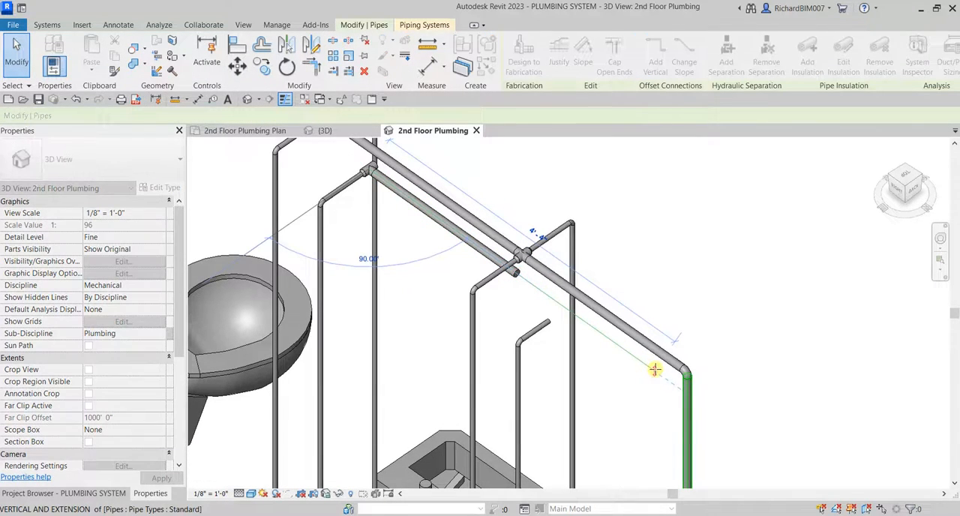
left_click_drag(566, 342, 555, 336)
scroll(555, 336, "up", 3)
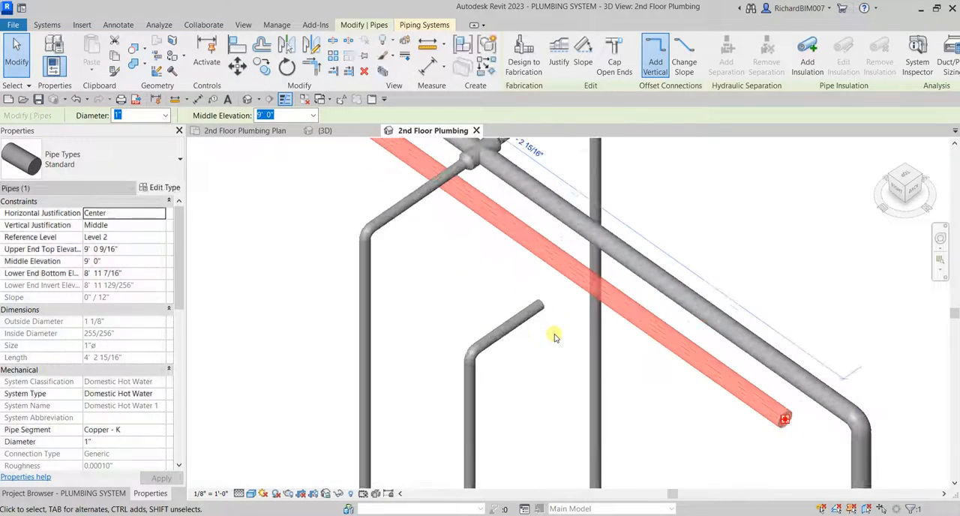
Extend the second hot water riser's upper stub to the hot water main with Trim/Extend Single Element.
left_click(336, 71)
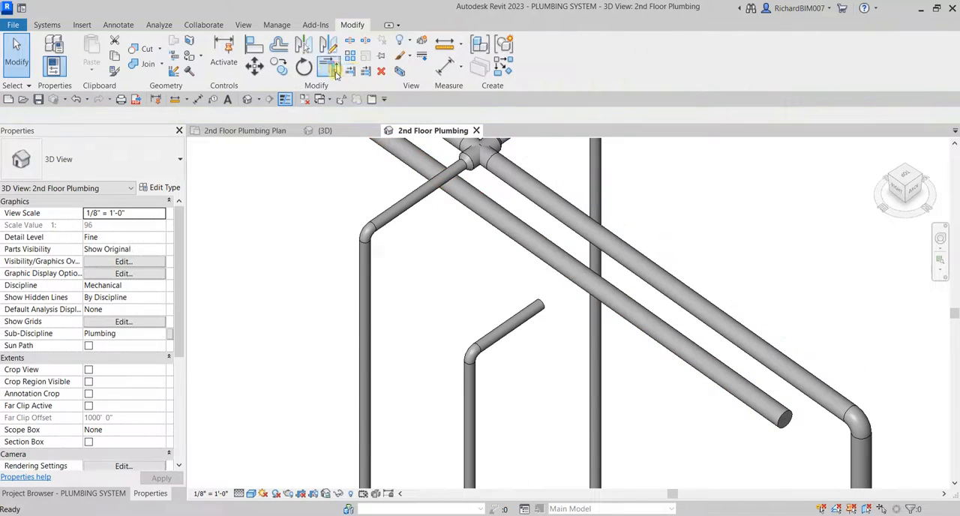
left_click(550, 270)
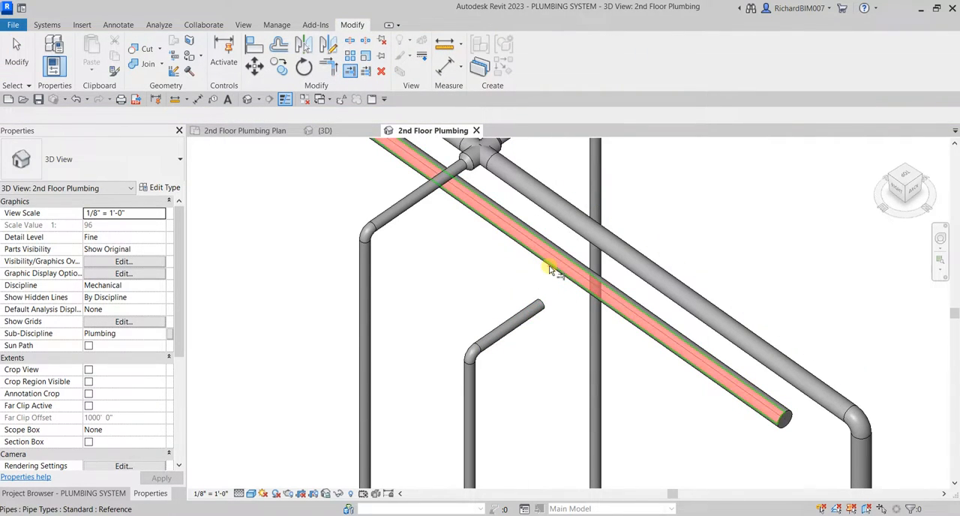
left_click(539, 317)
scroll(539, 318, "down", 3)
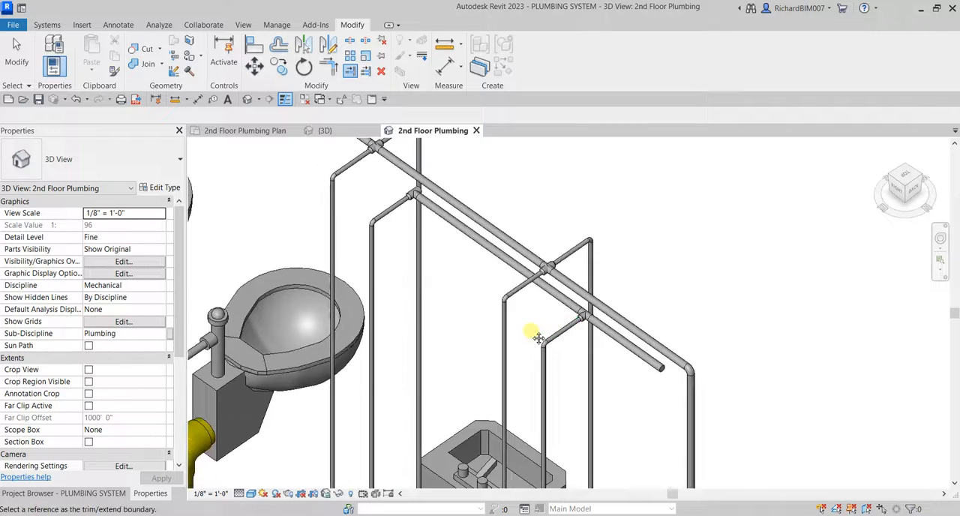
key("Escape")
Mirror copies of both 1/2" hot water risers, with their elbows and horizontal stubs, across the overhead main's centerline to the opposite lavatories.
scroll(445, 233, "down", 3)
middle_click_drag(581, 358, 681, 306, "shift")
middle_click_drag(578, 265, 572, 383)
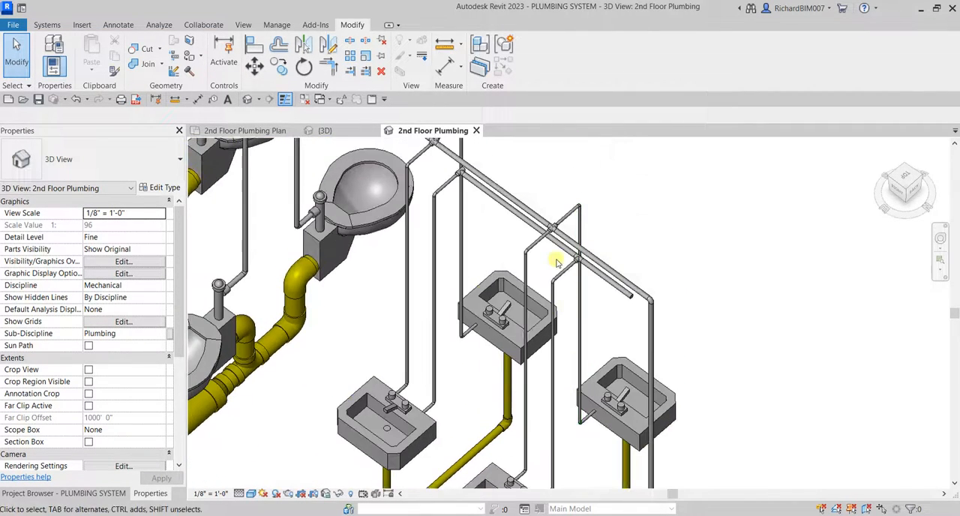
scroll(558, 261, "up", 4)
scroll(574, 290, "up", 2)
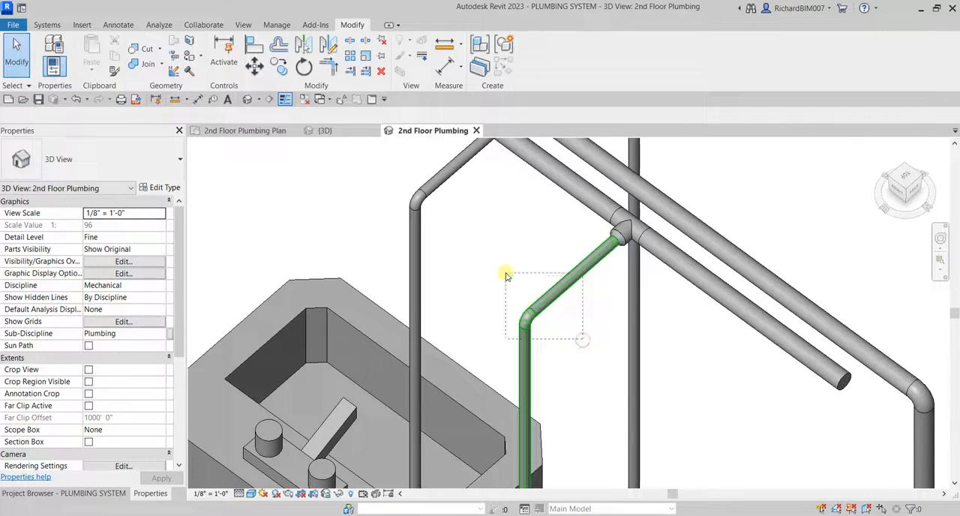
left_click_drag(582, 340, 505, 273)
scroll(565, 315, "down", 3)
middle_click_drag(603, 438, 606, 120)
middle_click_drag(574, 412, 565, 236)
scroll(546, 267, "up", 3)
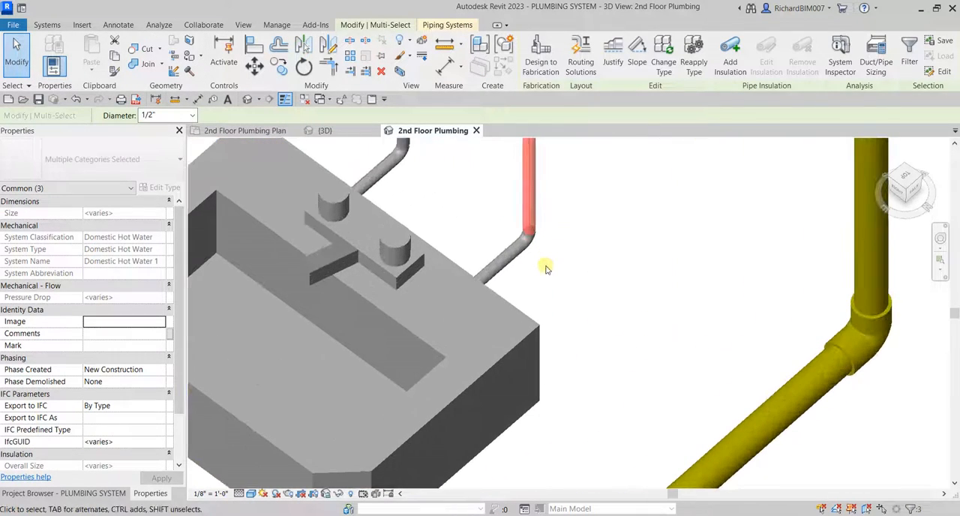
scroll(513, 211, "down", 4)
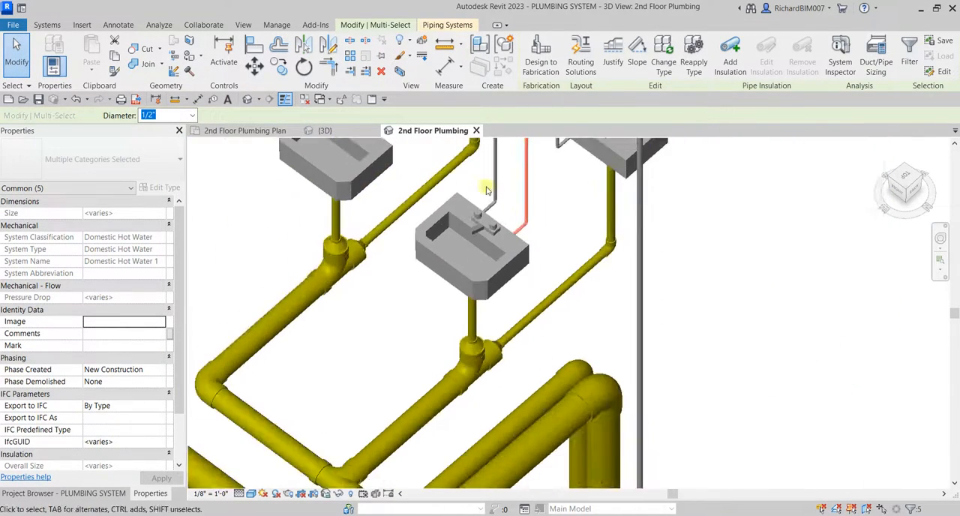
scroll(504, 229, "up", 5)
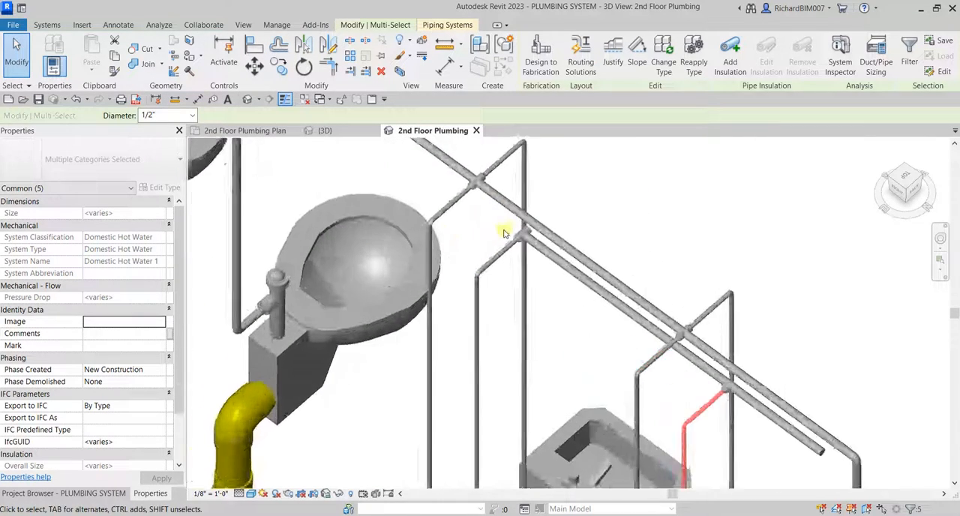
left_click_drag(490, 326, 458, 273, "ctrl")
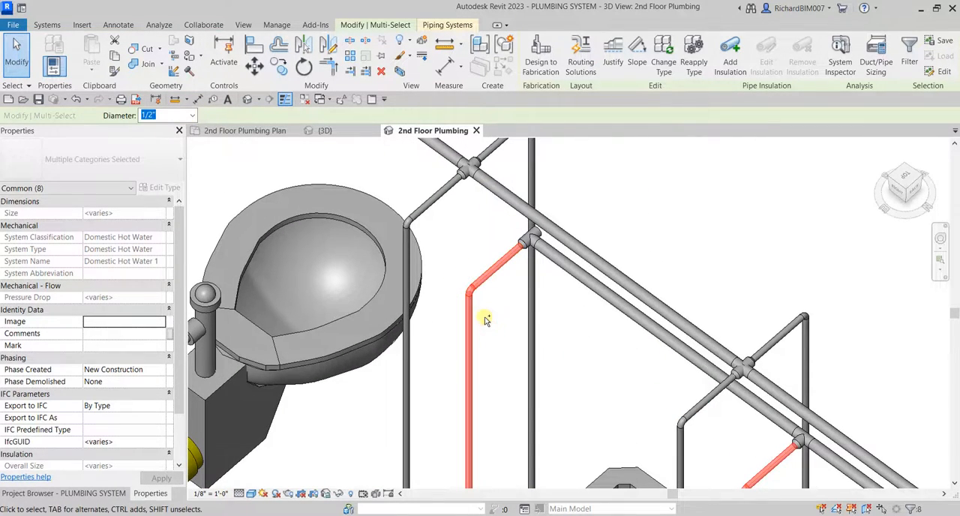
middle_click_drag(499, 405, 515, 144)
middle_click_drag(504, 441, 517, 208)
scroll(510, 260, "up", 3)
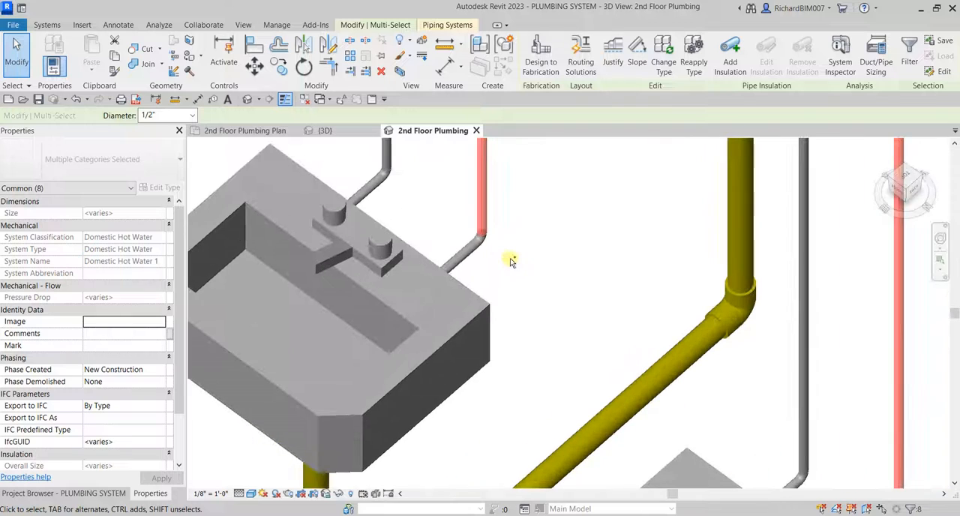
scroll(563, 284, "down", 5)
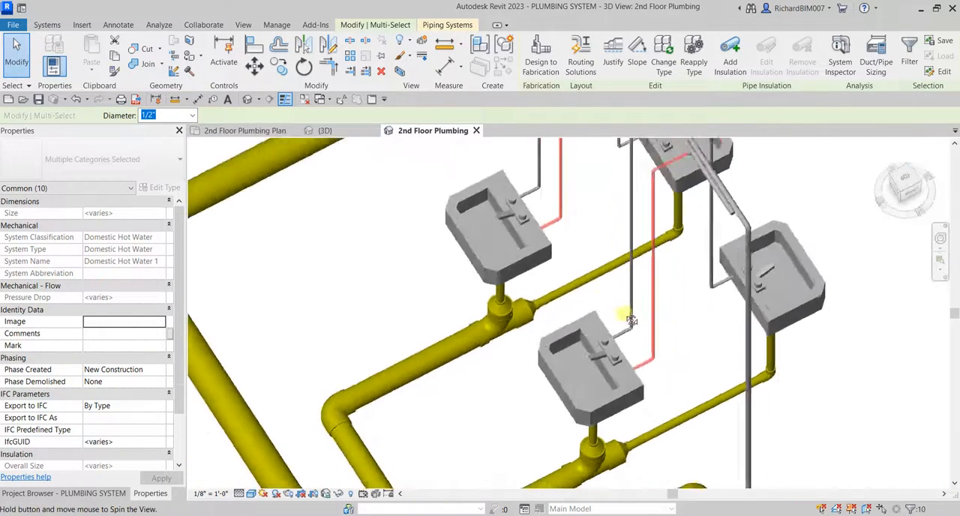
left_click(909, 181)
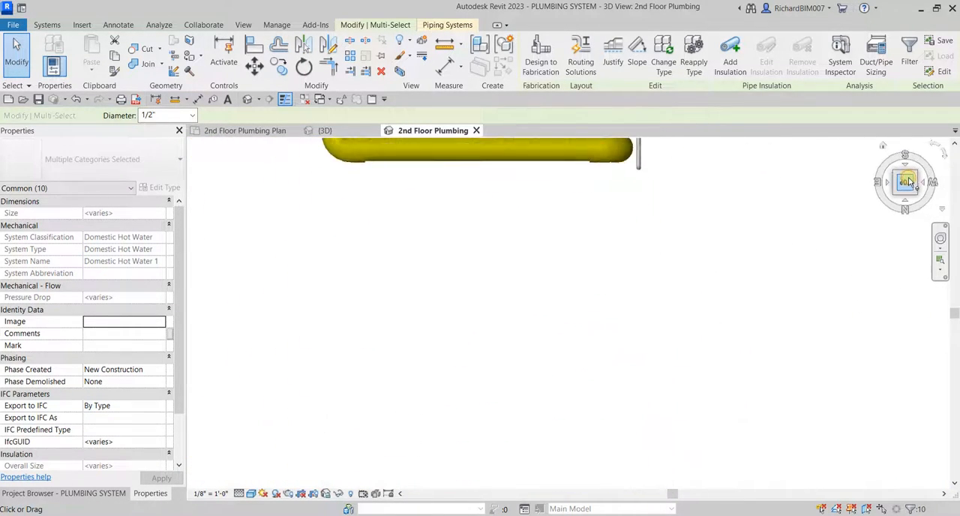
scroll(608, 297, "up", 1)
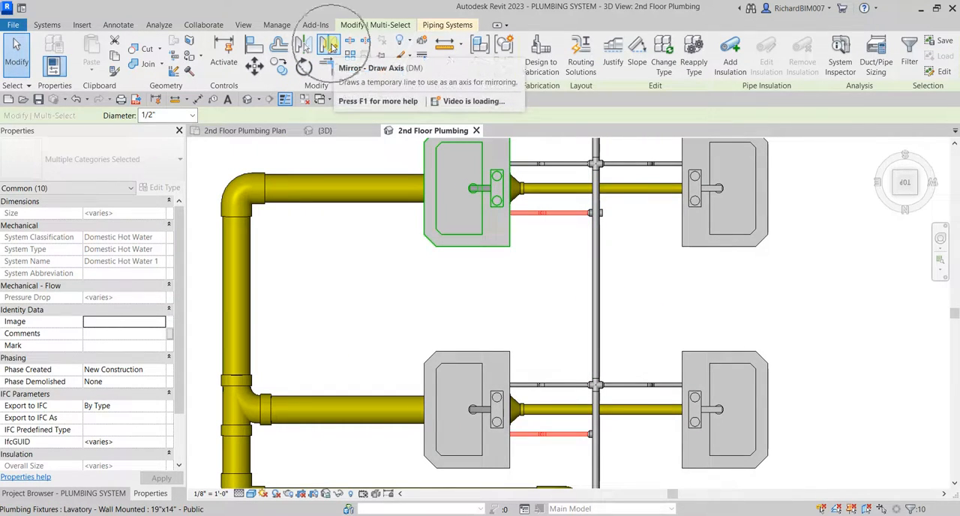
left_click(330, 46)
scroll(589, 215, "up", 6)
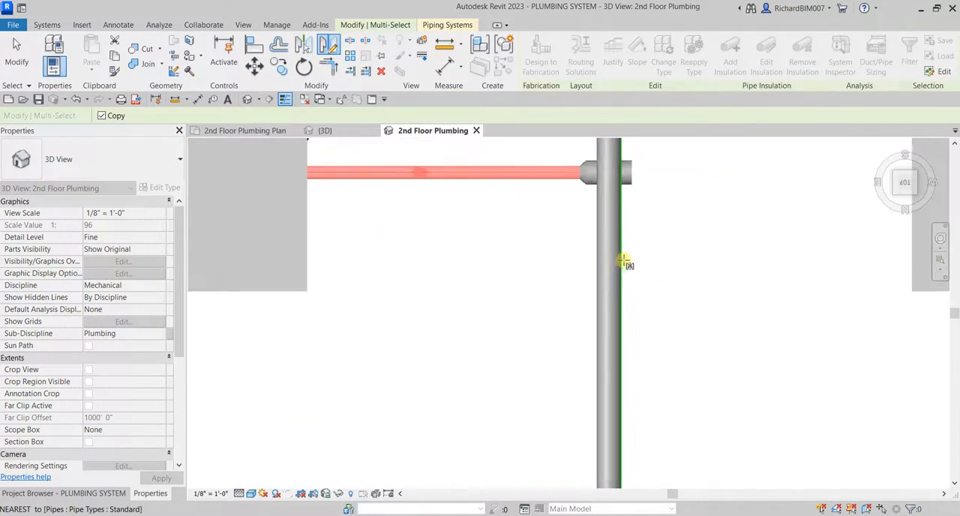
left_click(602, 217)
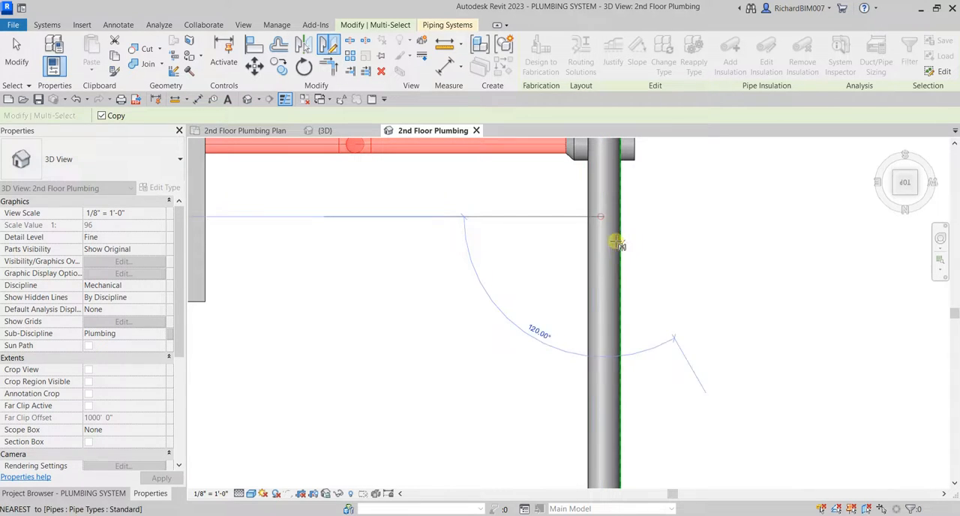
left_click(605, 290)
scroll(605, 290, "down", 6)
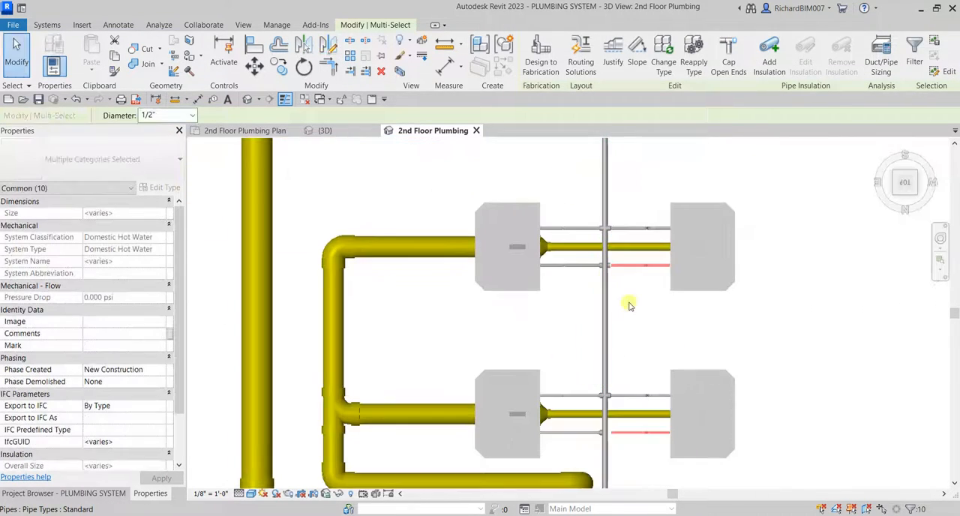
Connect the mirrored upper branch nearer the water closets to the open end of the tee on the hot water main.
middle_click_drag(628, 303, 559, 140, "shift")
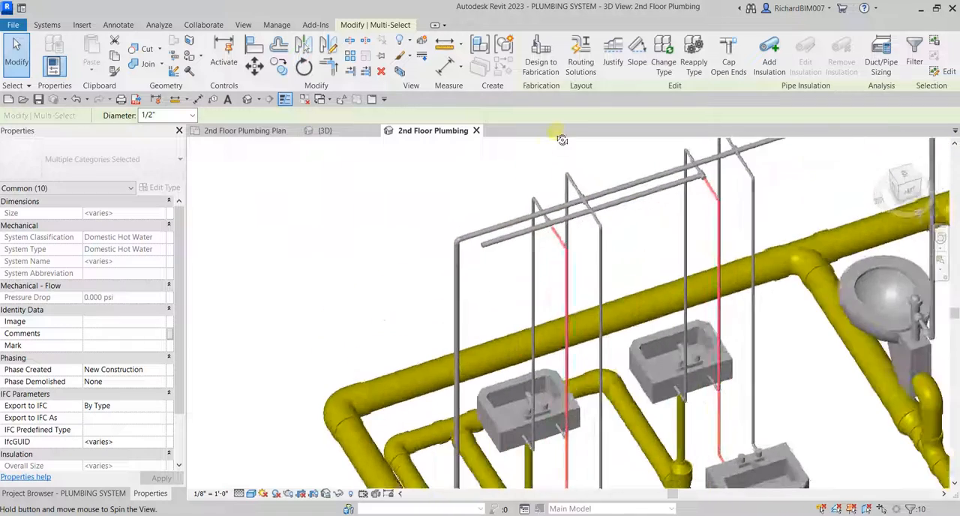
scroll(714, 175, "up", 4)
scroll(715, 176, "up", 3)
middle_click_drag(715, 175, 707, 312)
left_click(290, 204)
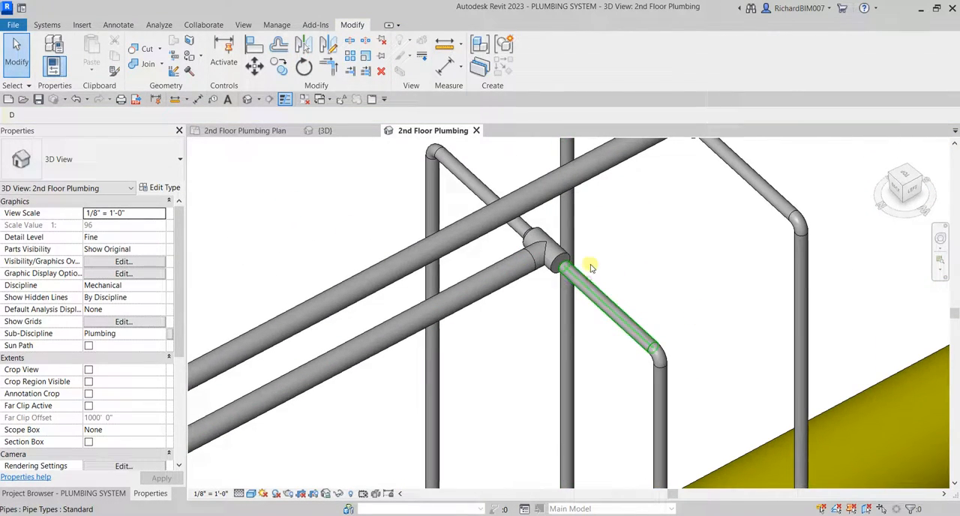
left_click(592, 288)
scroll(591, 268, "up", 3)
left_click_drag(533, 269, 529, 267)
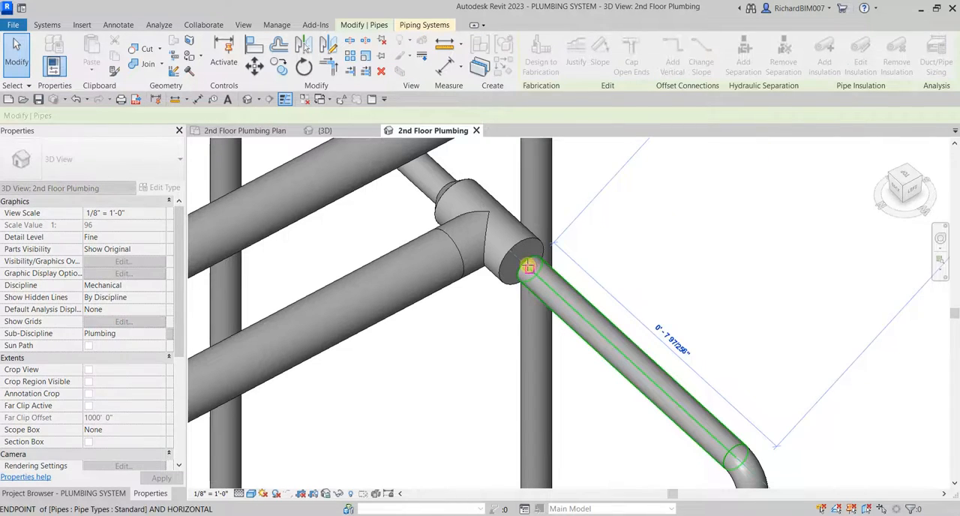
left_click(705, 237)
scroll(708, 234, "down", 6)
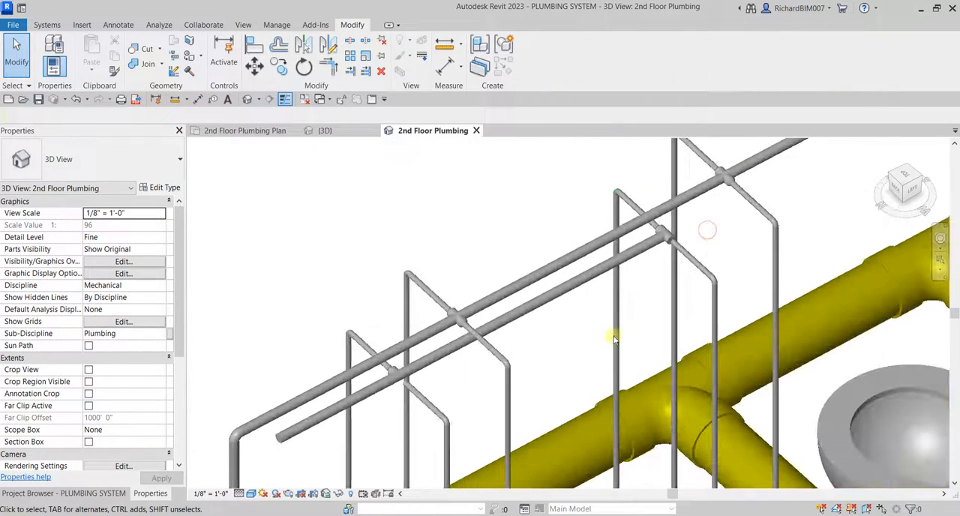
Convert the other tee on the hot water main into a cross and connect the second mirrored branch to it.
middle_click_drag(602, 358, 670, 245)
scroll(480, 255, "up", 2)
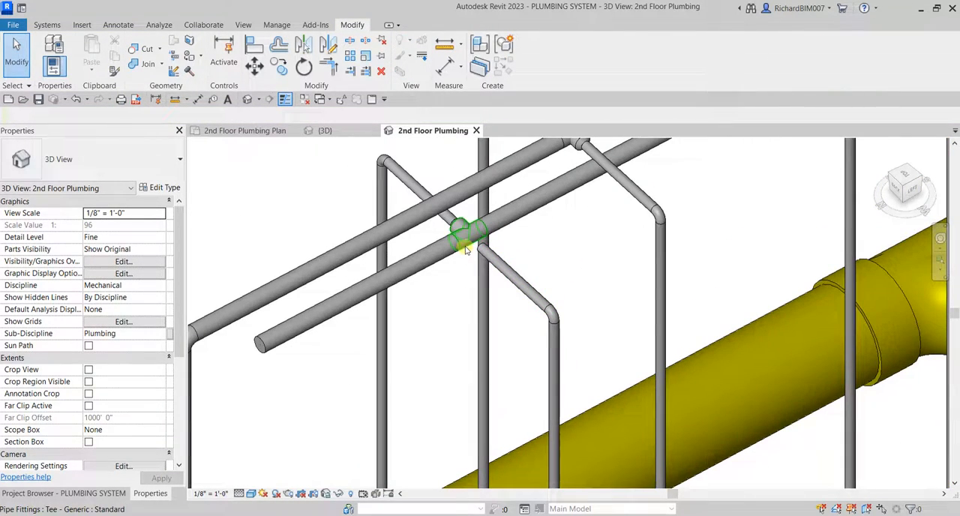
left_click(466, 251)
scroll(580, 327, "up", 2)
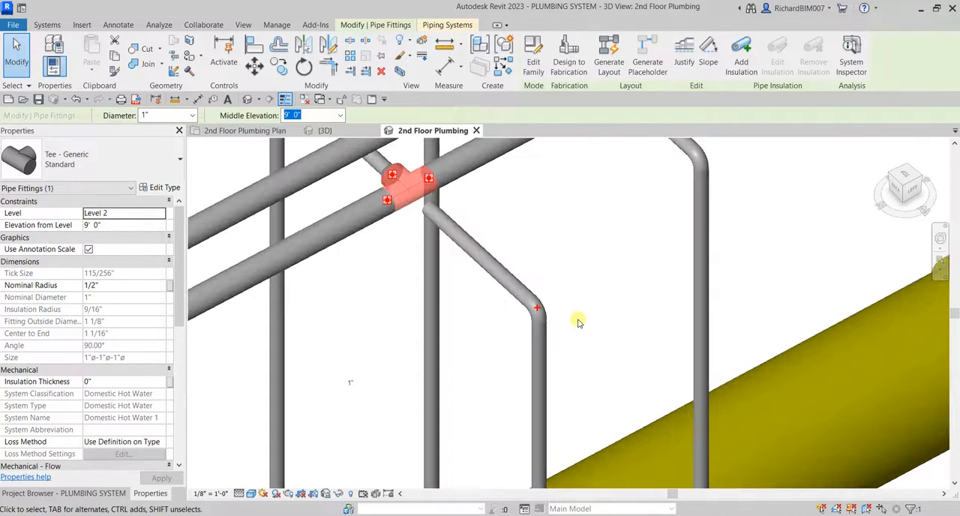
key("Escape")
scroll(535, 303, "up", 2)
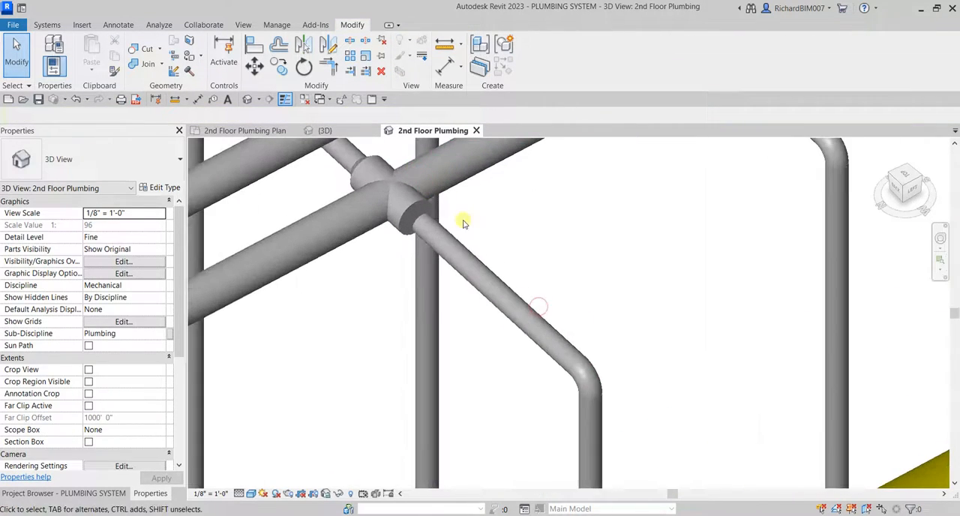
left_click(422, 223)
left_click_drag(422, 223, 418, 220)
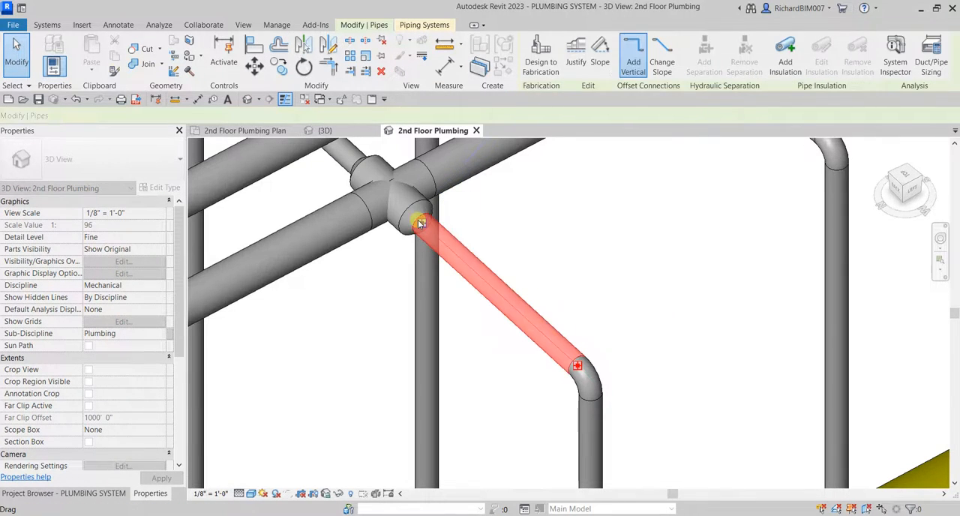
scroll(610, 264, "down", 3)
left_click(631, 253)
scroll(632, 254, "down", 5)
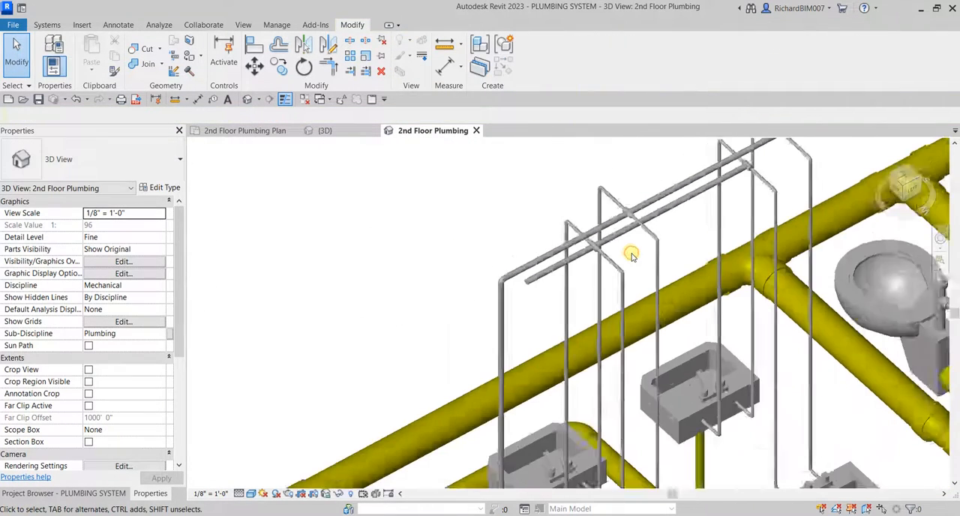
Draw a 1" hot water drop from the main's open end to a -5' 0" middle elevation, and switch to the {3D} view.
middle_click_drag(651, 259, 658, 232, "shift")
scroll(580, 162, "up", 3)
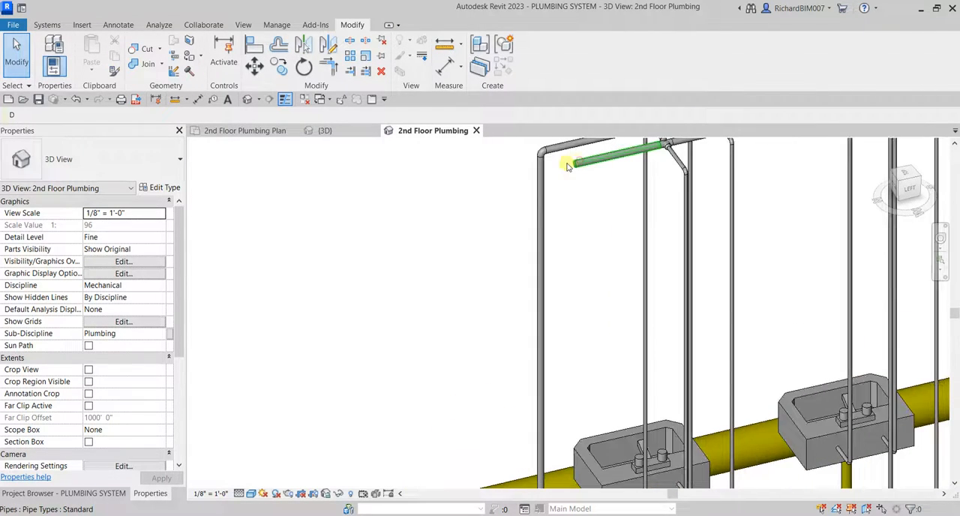
left_click(576, 162)
right_click(572, 163)
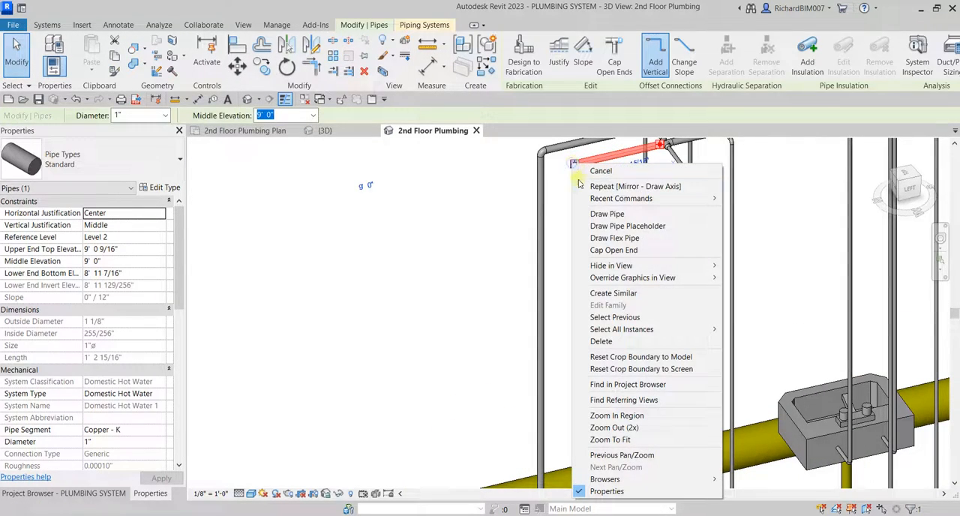
left_click(607, 214)
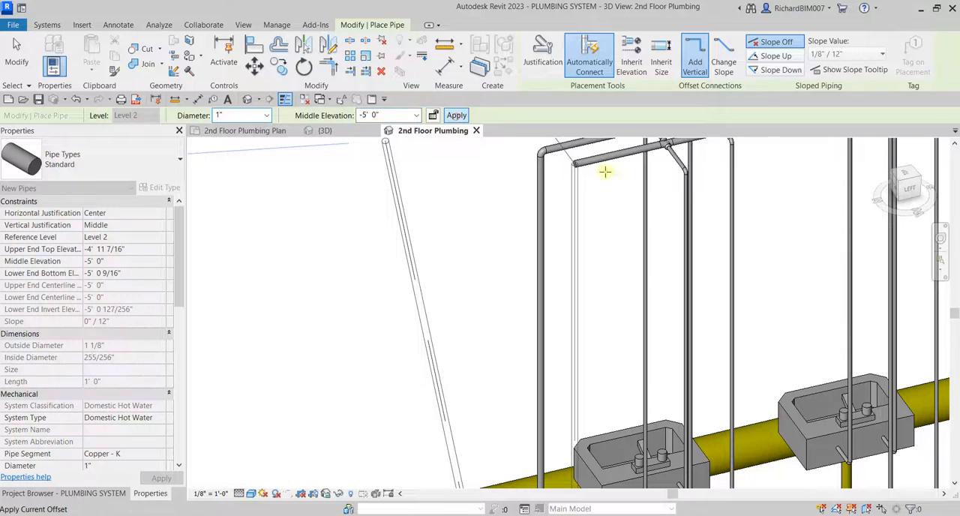
middle_click_drag(606, 176, 616, 306, "shift")
key("Escape")
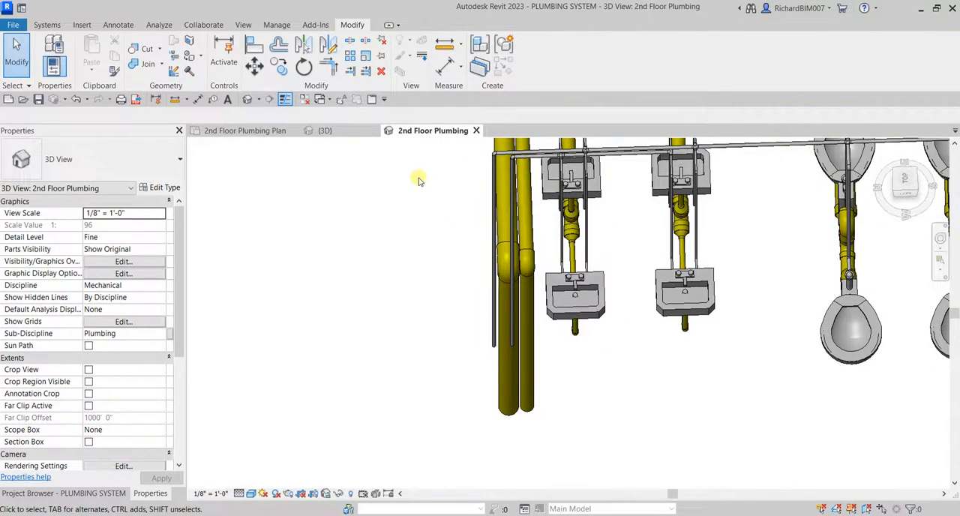
left_click(324, 130)
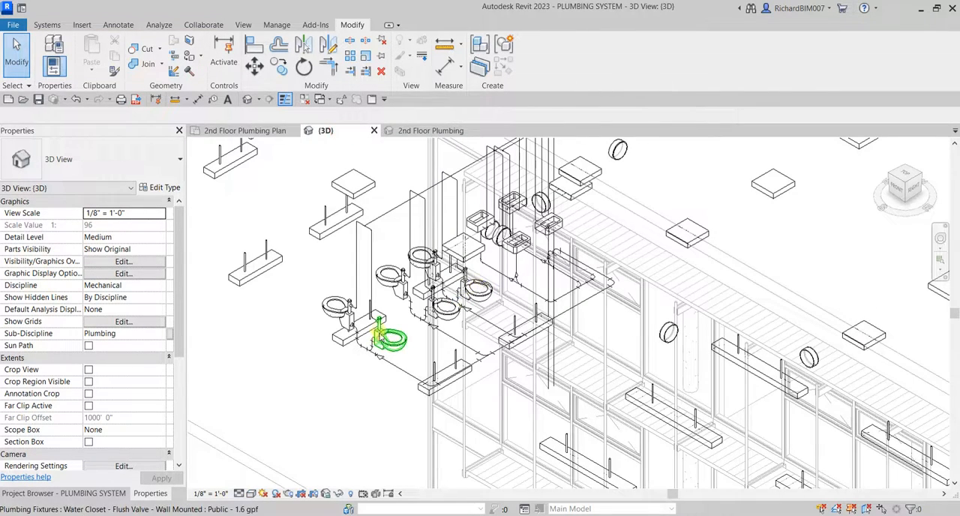
Set the 3D view's detail level to Fine and inspect the supply risers and drain piping around the fixtures.
scroll(360, 237, "up", 5)
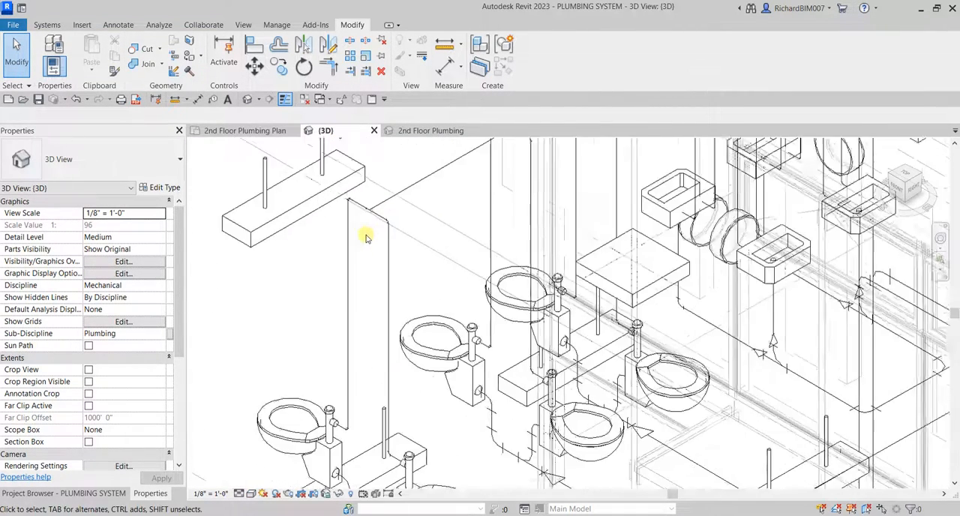
scroll(356, 241, "down", 3)
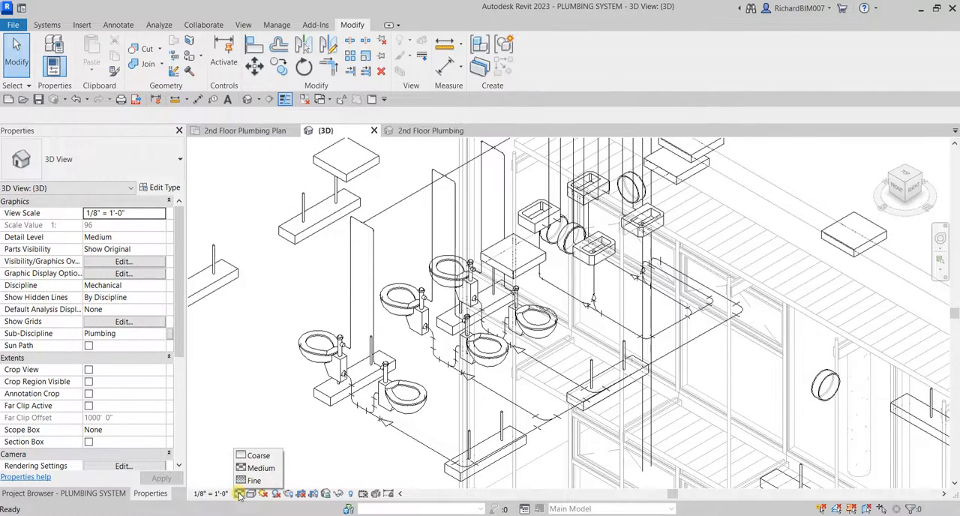
left_click(253, 480)
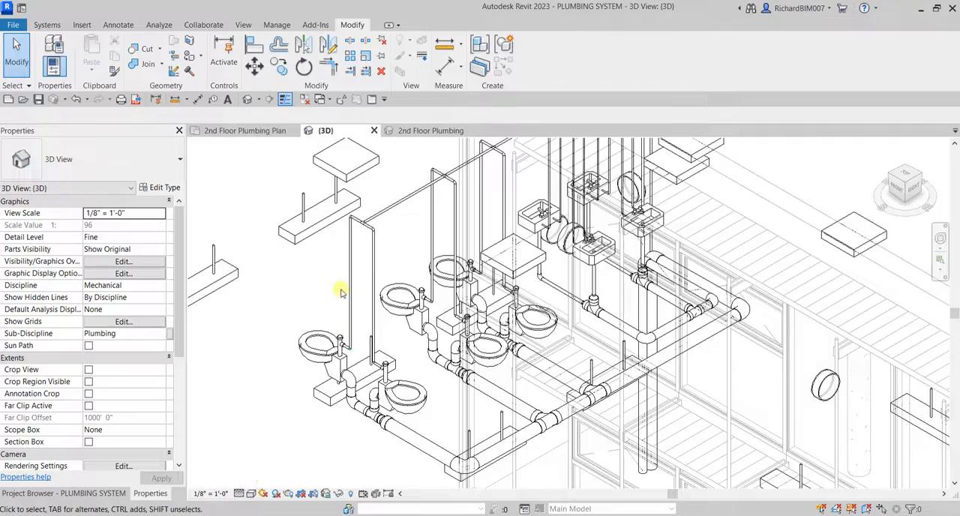
scroll(341, 293, "down", 4)
middle_click_drag(358, 294, 431, 238, "shift")
middle_click_drag(679, 329, 468, 346)
scroll(468, 347, "up", 2)
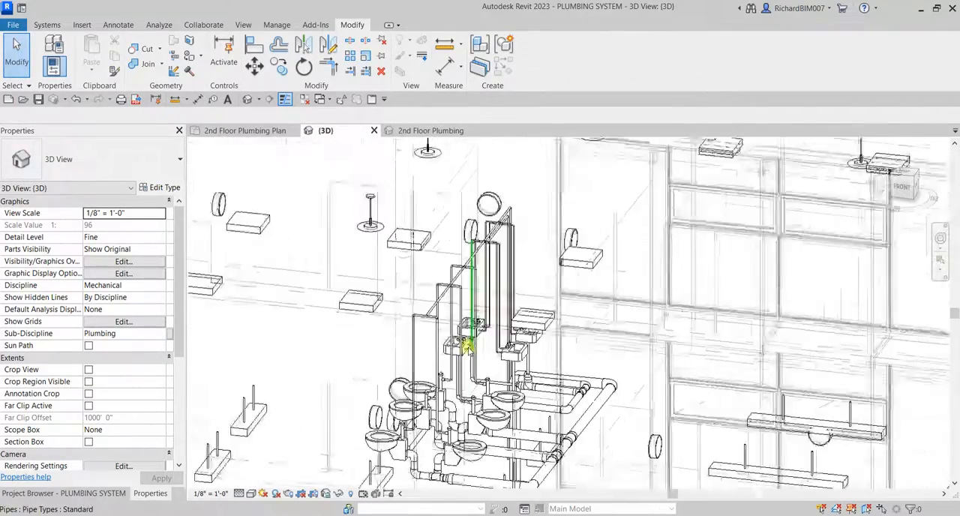
Isolate the overhead water mains and their branches in the 3D view with a selection box.
scroll(467, 347, "up", 3)
left_click(416, 292)
middle_click_drag(427, 324, 491, 268, "shift")
scroll(369, 220, "down", 3)
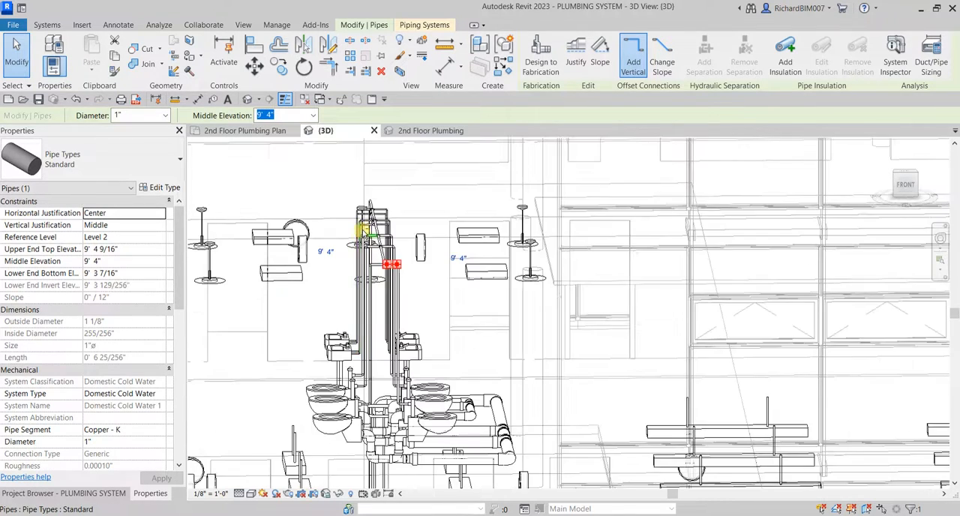
middle_click_drag(365, 230, 355, 240, "shift")
left_click_drag(347, 170, 400, 250)
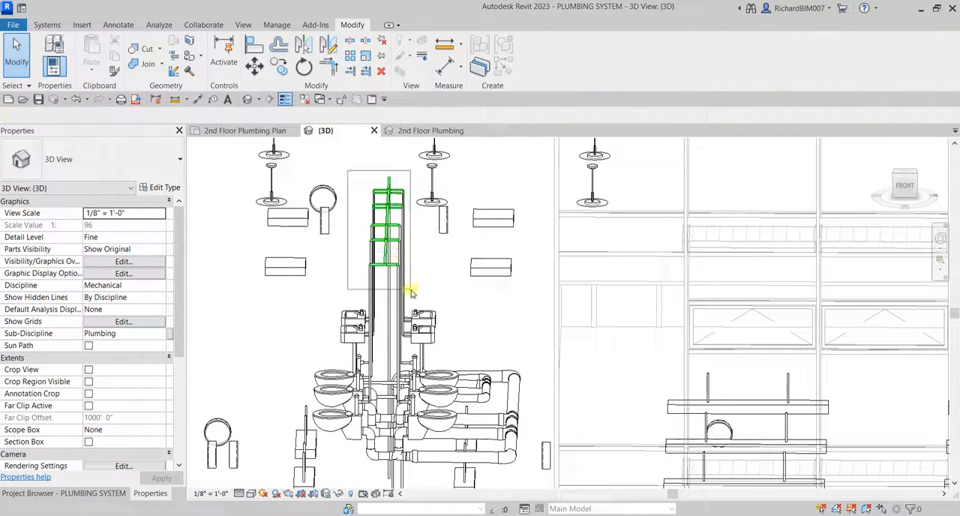
left_click_drag(411, 291, 412, 291)
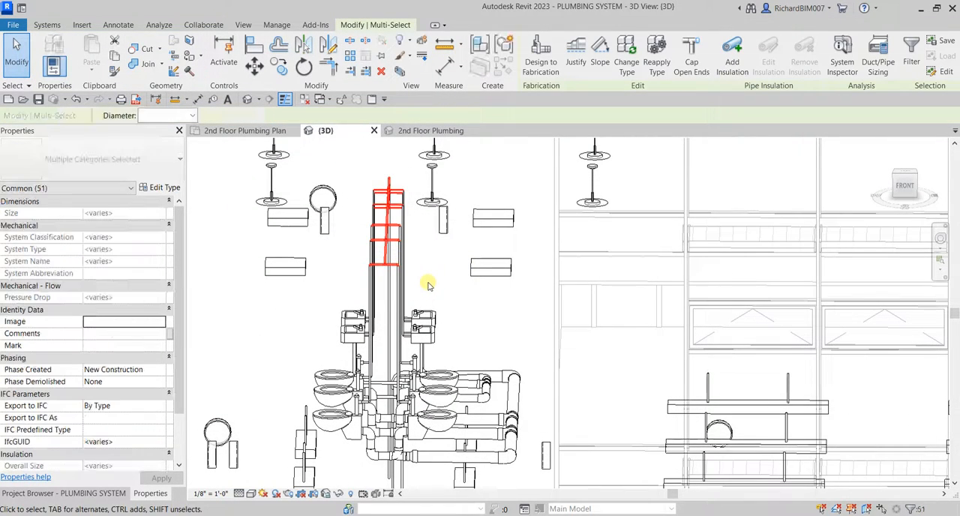
left_click(402, 71)
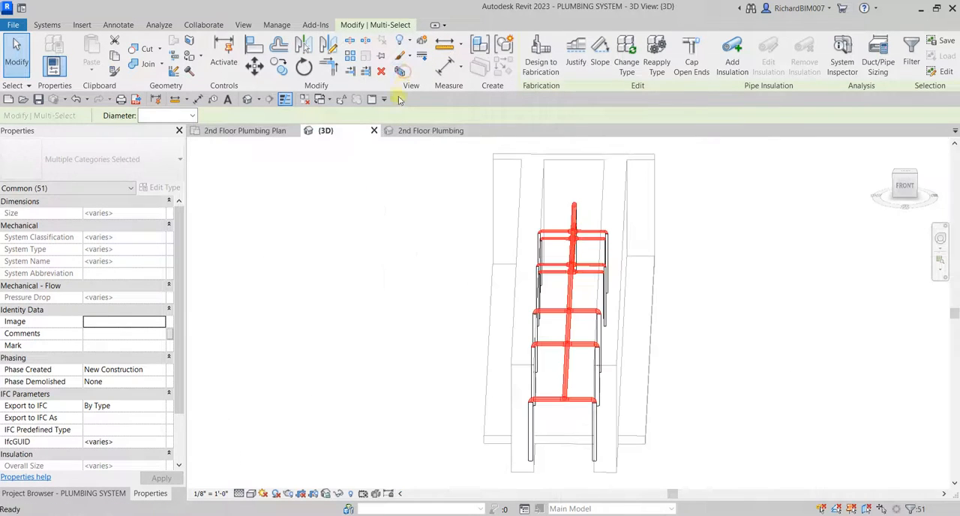
left_click(660, 306)
middle_click_drag(696, 295, 561, 289, "shift")
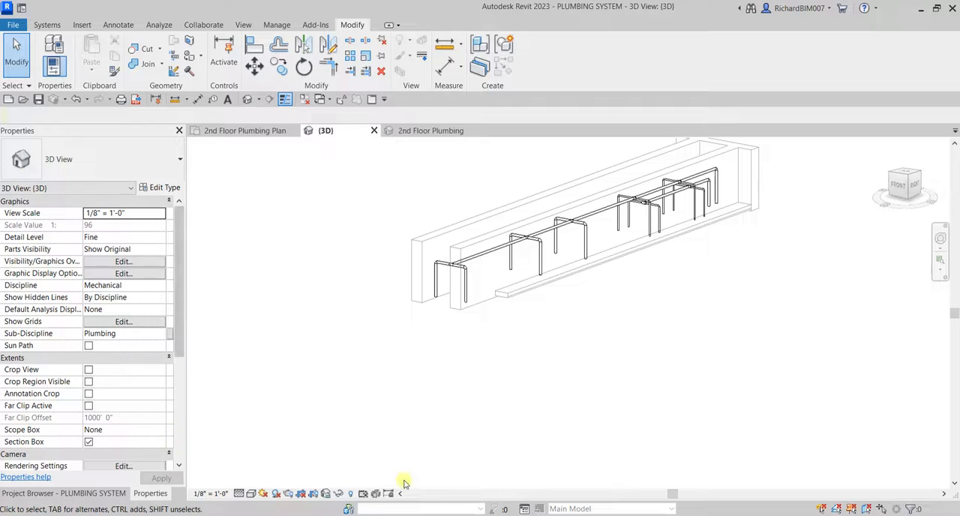
Reveal hidden elements, unhide the Section Boxes category, and leave the reveal mode with the section box selected.
left_click(356, 492)
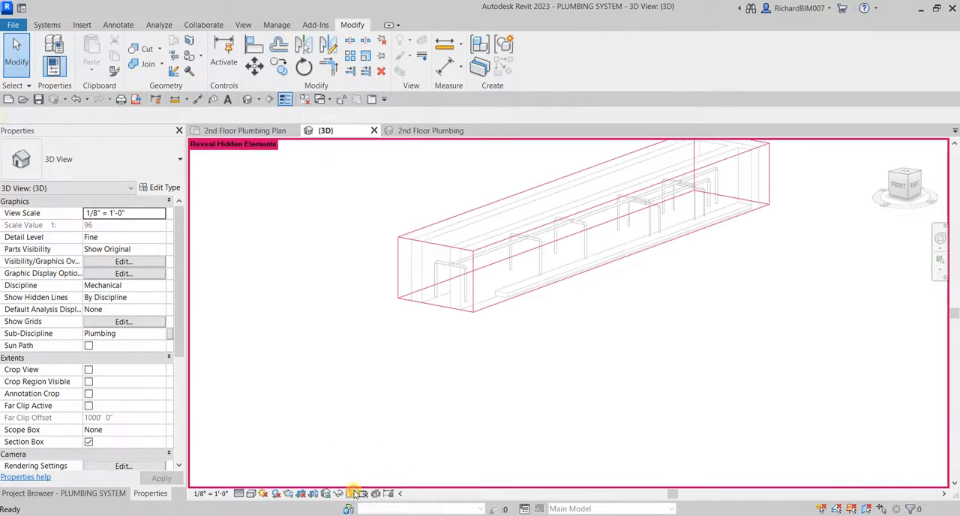
left_click(478, 313)
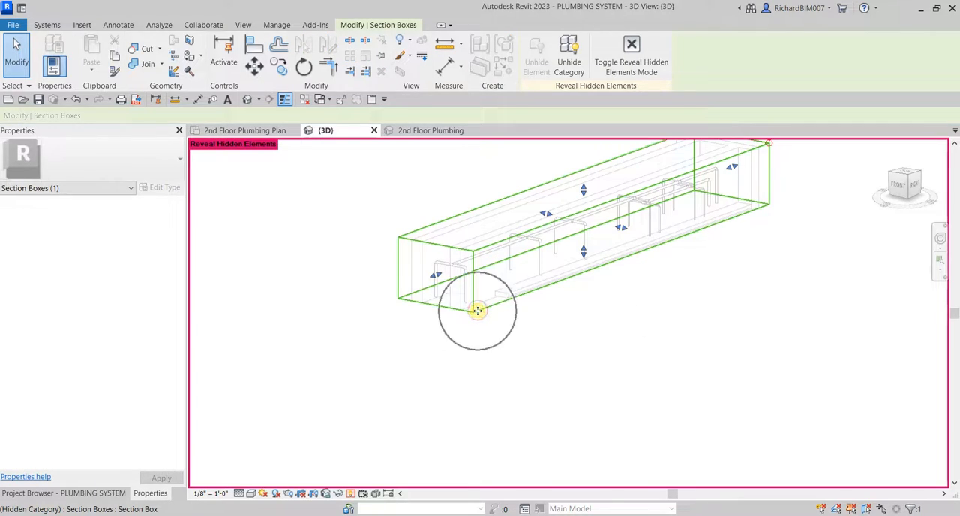
left_click(570, 65)
left_click(638, 54)
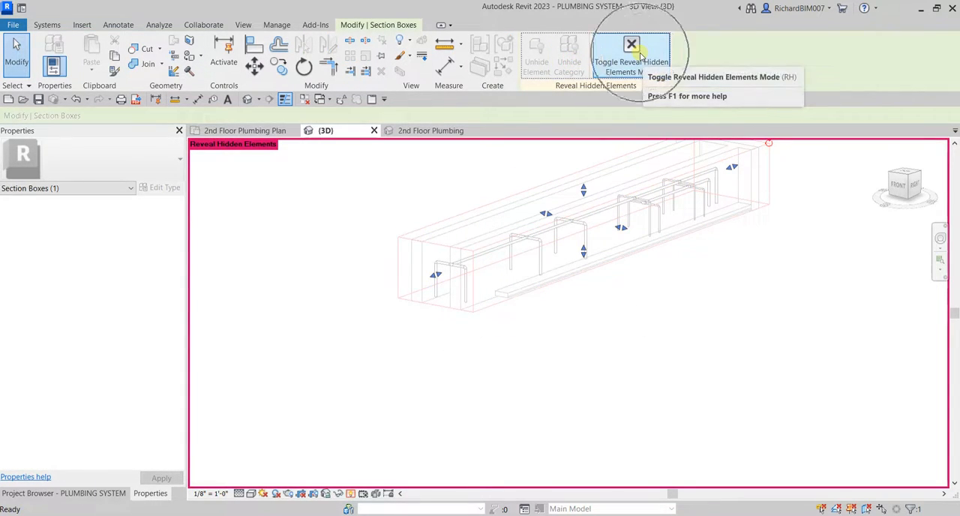
left_click(491, 308)
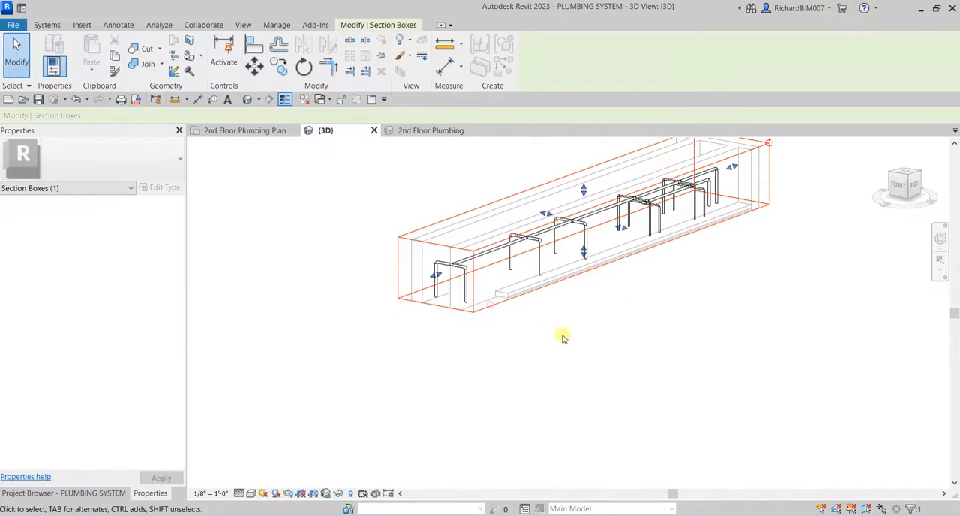
Stretch the section box downward and sideways to enclose the lavatories, water closets and drain piping.
left_click_drag(583, 253, 602, 437)
middle_click_drag(602, 436, 587, 324, "shift")
left_click_drag(584, 323, 584, 387)
middle_click_drag(598, 381, 640, 383, "shift")
left_click_drag(609, 276, 675, 285)
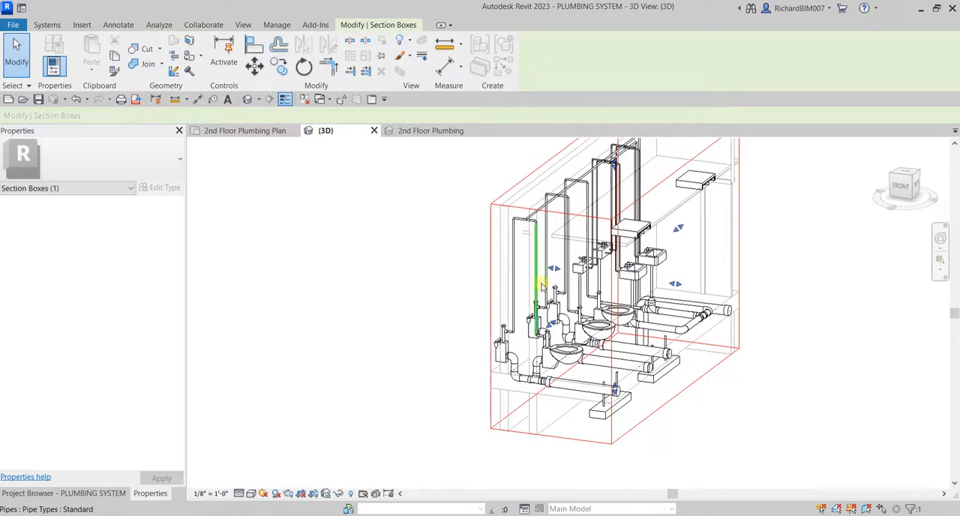
middle_click_drag(557, 269, 631, 340, "shift")
scroll(547, 265, "up", 3)
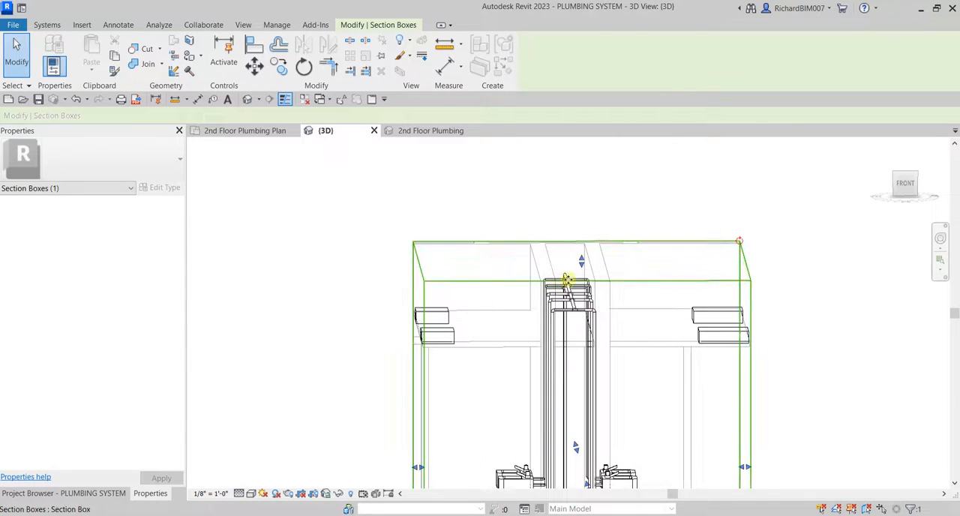
mouse_move(568, 280)
middle_mouse_down("shift")
mouse_move(575, 311)
mouse_move(545, 270)
mouse_move(564, 320)
mouse_move(578, 272)
mouse_move(568, 243)
mouse_move(575, 275)
middle_mouse_up("shift")
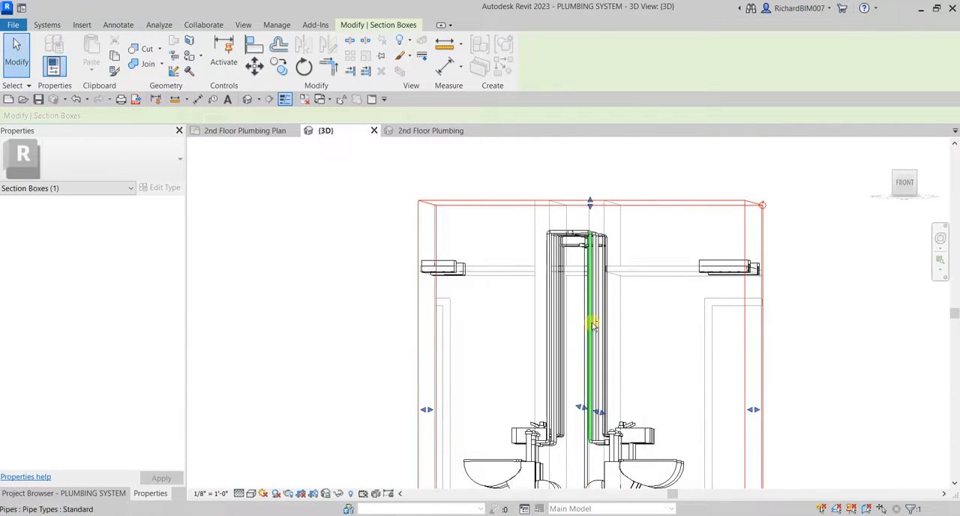
middle_click_drag(590, 323, 596, 343, "shift")
middle_click_drag(597, 289, 536, 272, "shift")
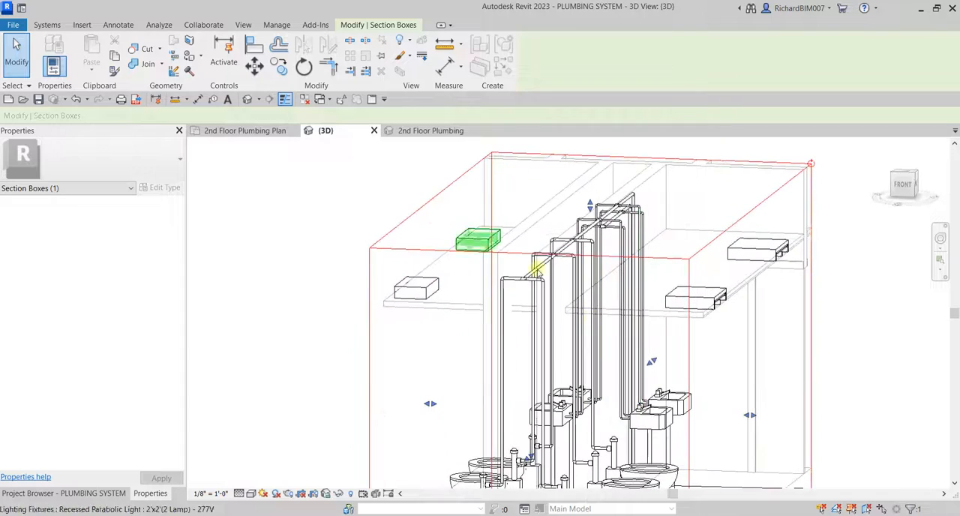
Deselect the section box and set the 3D view's discipline to Coordination.
left_click(390, 186)
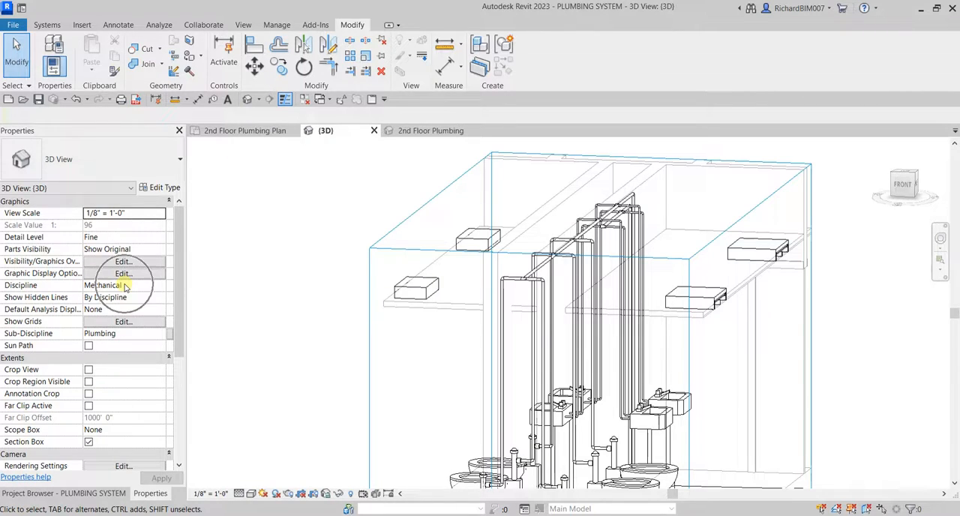
left_click(160, 285)
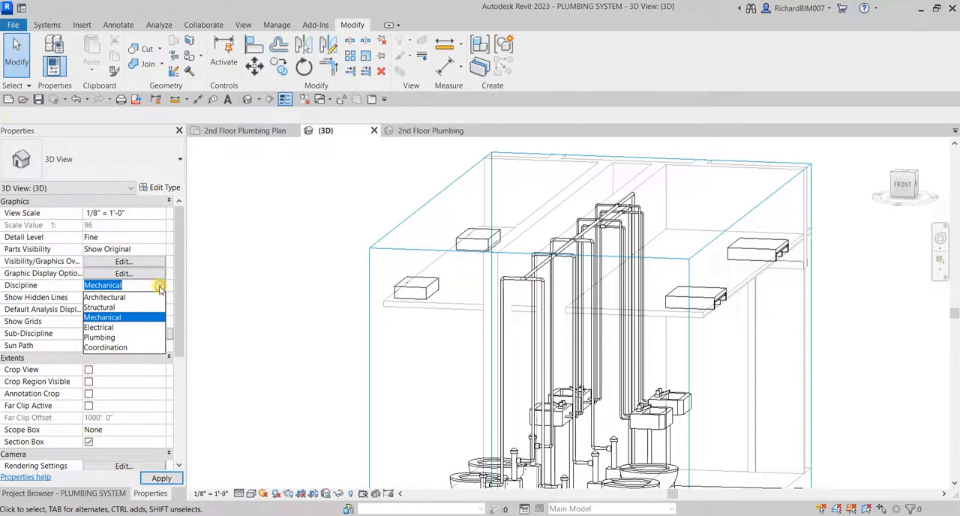
left_click(119, 347)
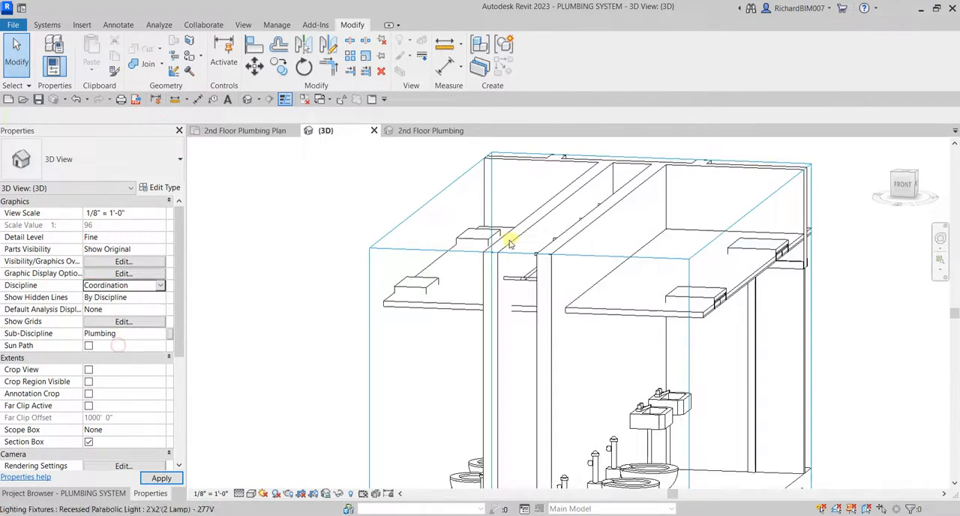
middle_click_drag(553, 259, 565, 282, "shift")
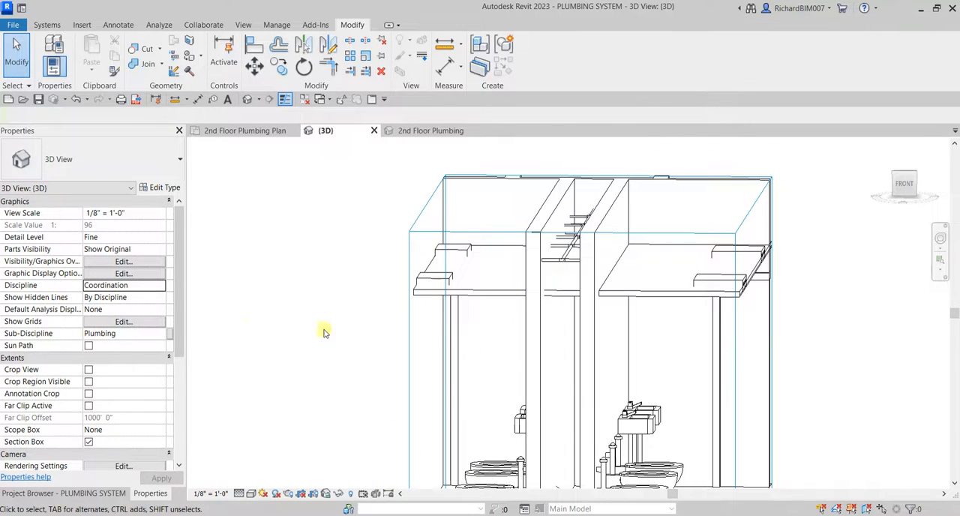
Set the visual style to Shaded and examine the overhead main and branches between the two chase walls.
left_click(251, 494)
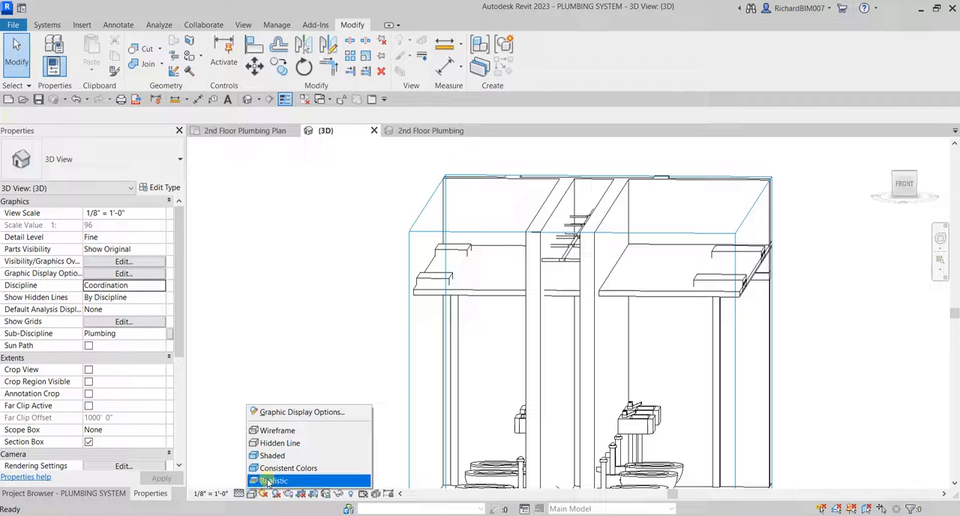
left_click(275, 456)
middle_click_drag(659, 251, 630, 251, "shift")
scroll(619, 187, "up", 2)
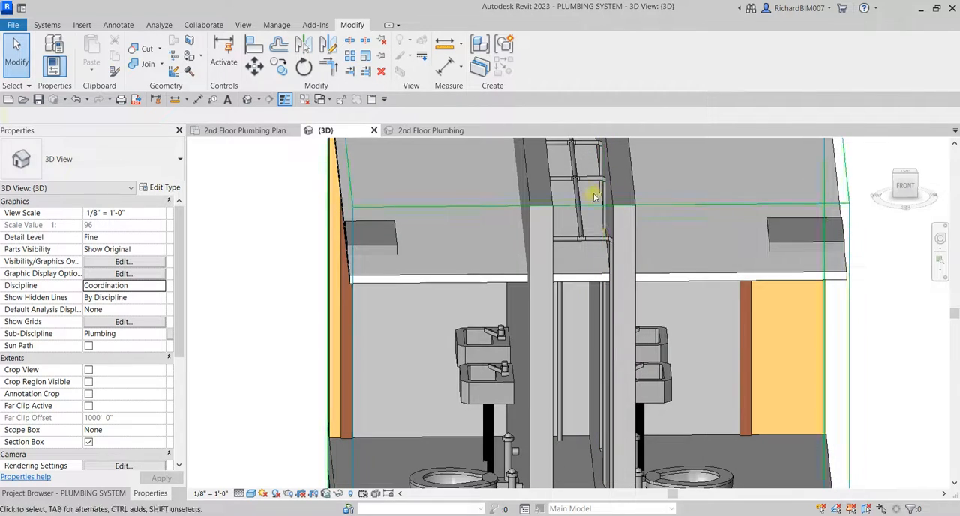
middle_click_drag(592, 188, 635, 192, "shift")
scroll(635, 192, "up", 3)
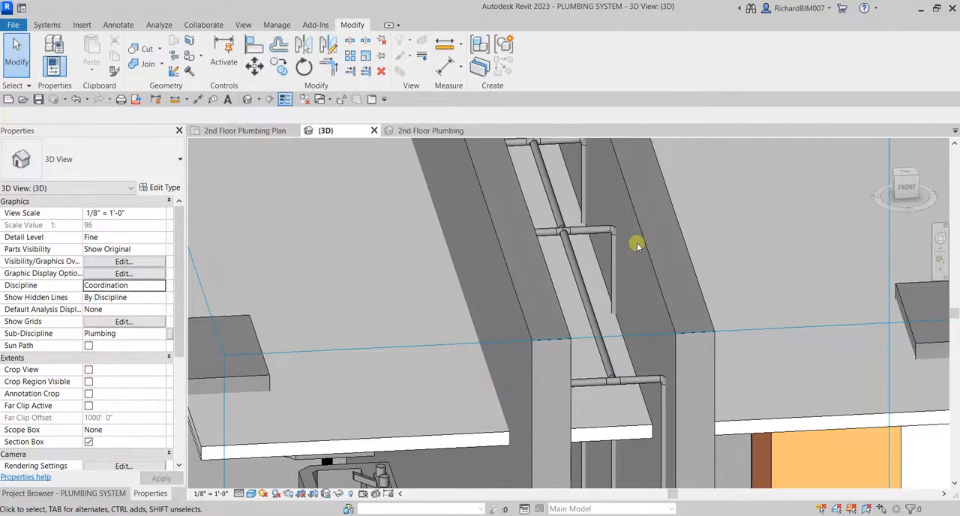
scroll(636, 242, "down", 3)
Pull the section box's end face in past the end wall to expose the pipe chase by the water closets.
left_click(699, 291)
scroll(699, 294, "down", 2)
mouse_move(699, 297)
middle_mouse_down()
mouse_move(660, 265)
mouse_move(694, 300)
middle_mouse_up()
left_click_drag(657, 381, 682, 396)
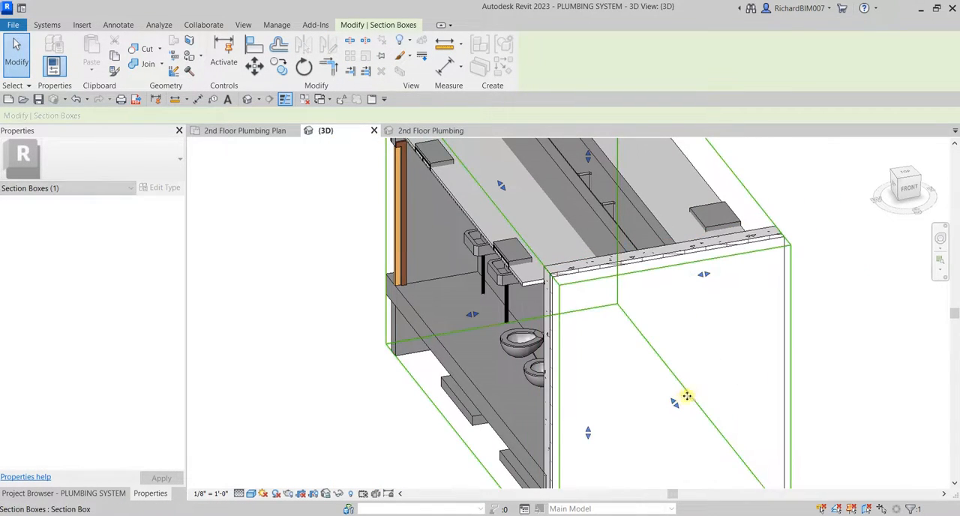
middle_click_drag(682, 396, 837, 273, "shift")
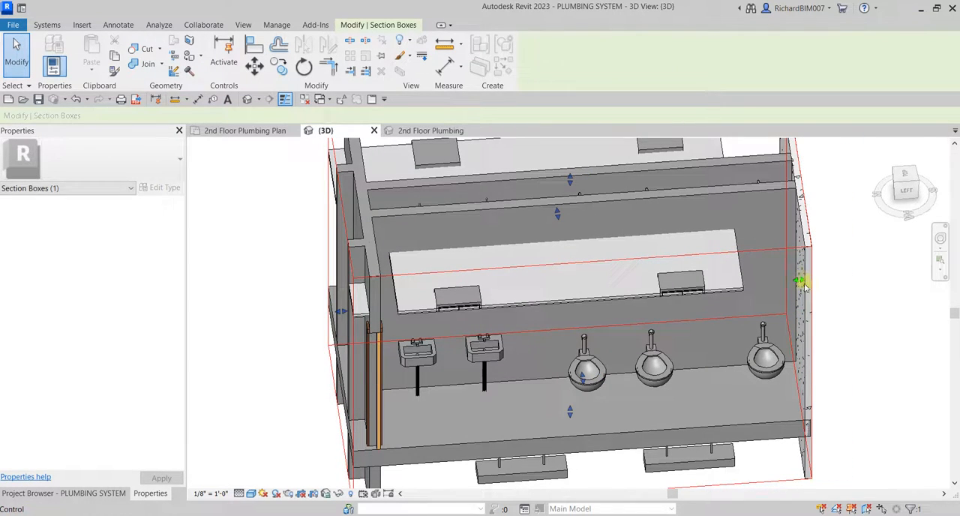
left_click_drag(799, 280, 788, 283)
middle_click_drag(788, 282, 641, 306, "shift")
scroll(720, 312, "up", 3)
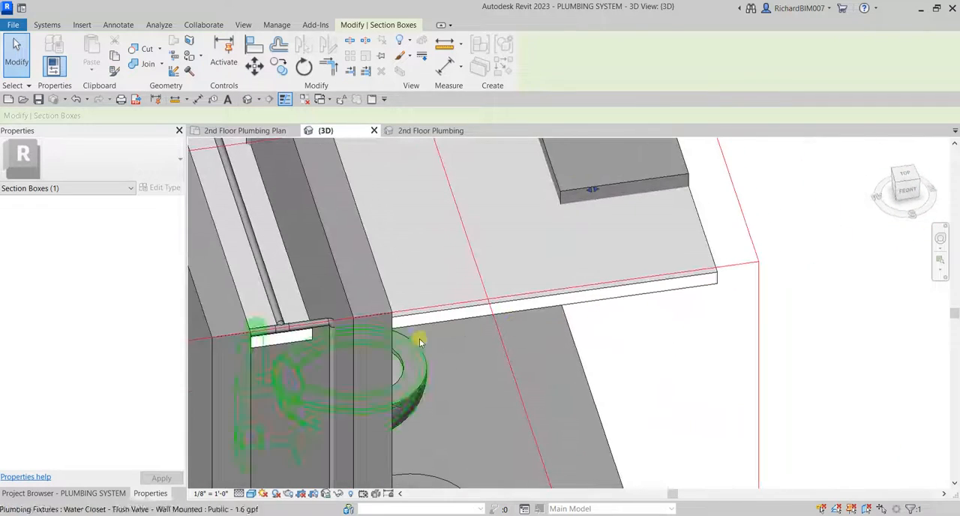
Select the three 1" cold water risers serving the water closets along one chase wall.
scroll(335, 336, "up", 2)
left_click(330, 343)
scroll(365, 333, "down", 1)
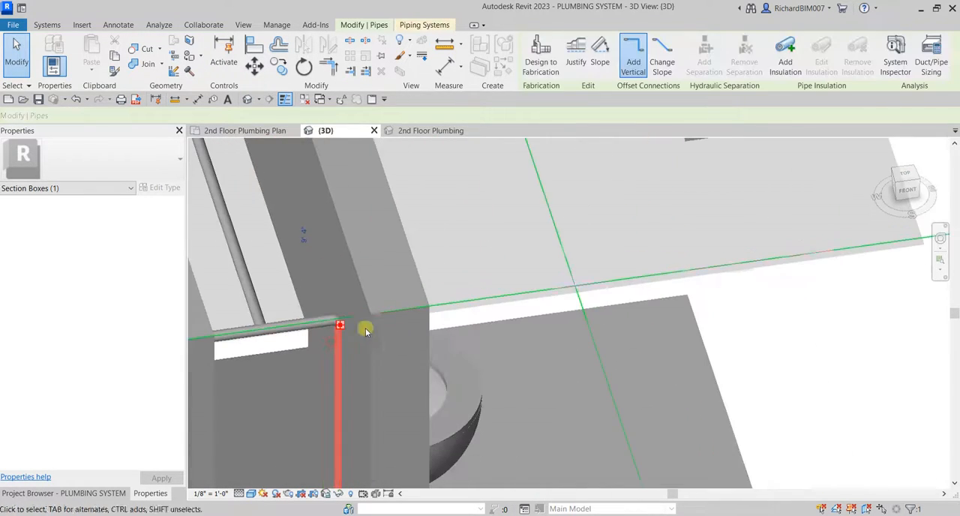
middle_click_drag(354, 241, 535, 460)
left_click(395, 209, "ctrl")
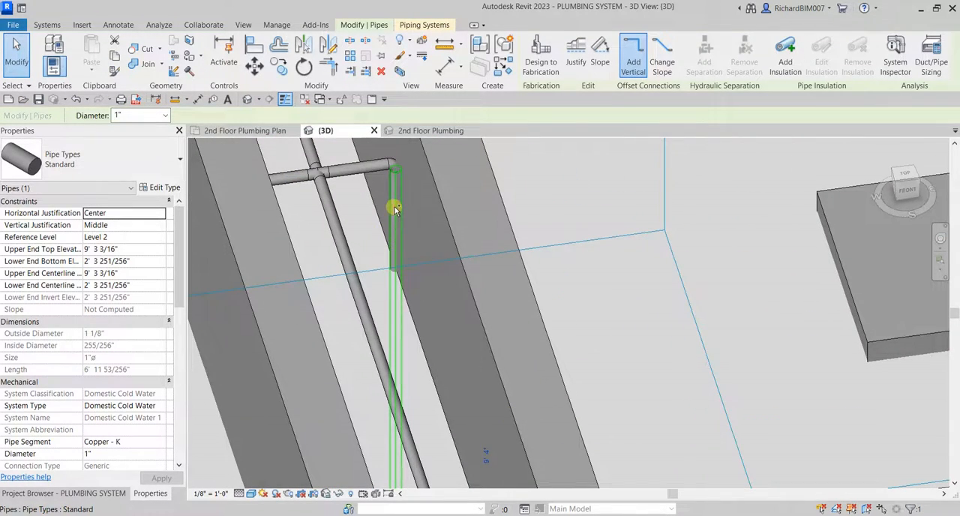
middle_click_drag(440, 204, 606, 513)
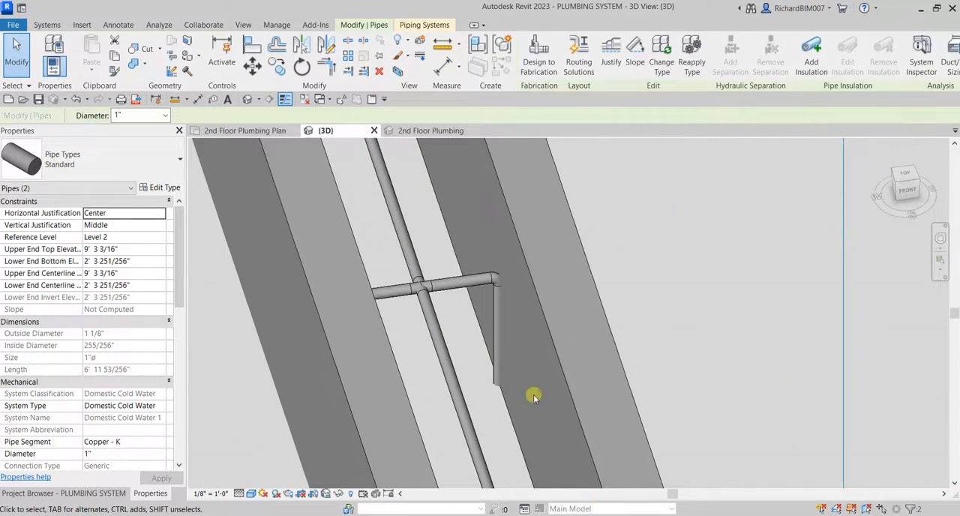
left_click(493, 315, "ctrl")
scroll(535, 353, "down", 4)
middle_click_drag(537, 309, 563, 435)
scroll(521, 377, "down", 2)
middle_click_drag(521, 377, 486, 207)
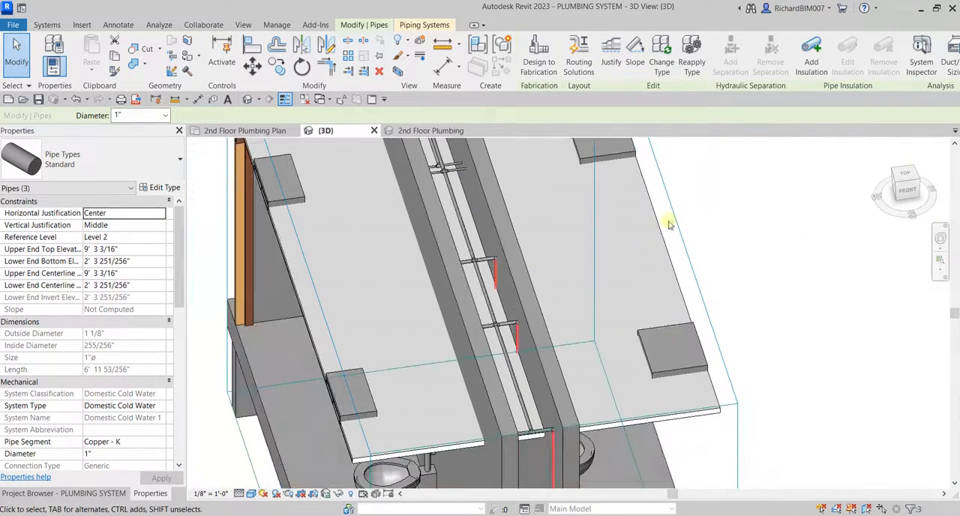
Check the selected risers against the chase wall from the front, and clear the selection.
left_click(908, 193)
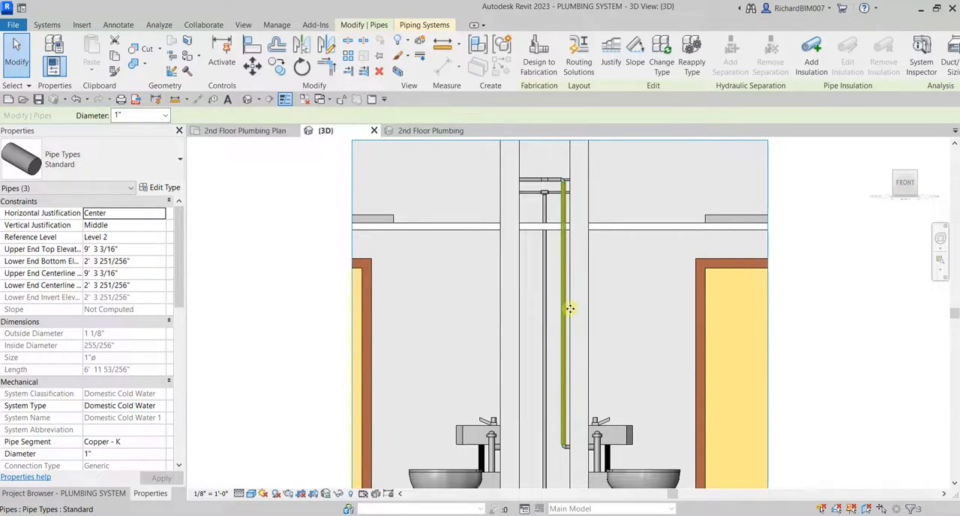
middle_click_drag(570, 308, 529, 334, "shift")
left_click(281, 298)
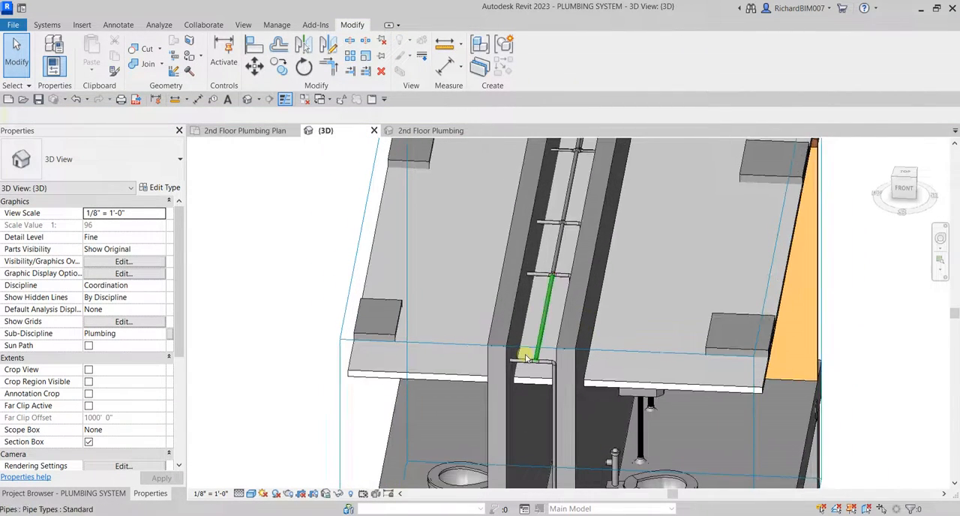
Set the visual style to Wireframe and select the three 1" cold water risers serving the water closets along one chase wall.
left_click(251, 494)
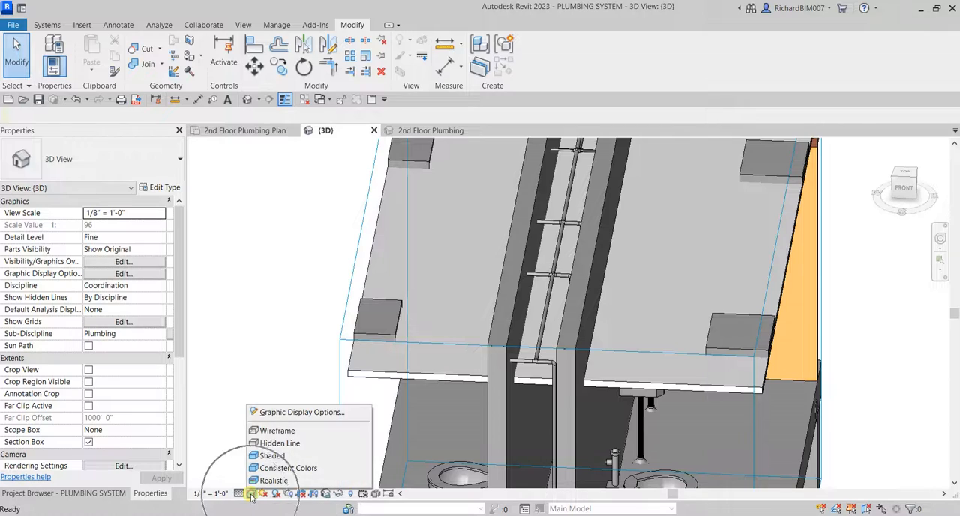
left_click(277, 431)
middle_click_drag(600, 247, 544, 225, "shift")
left_click(501, 334)
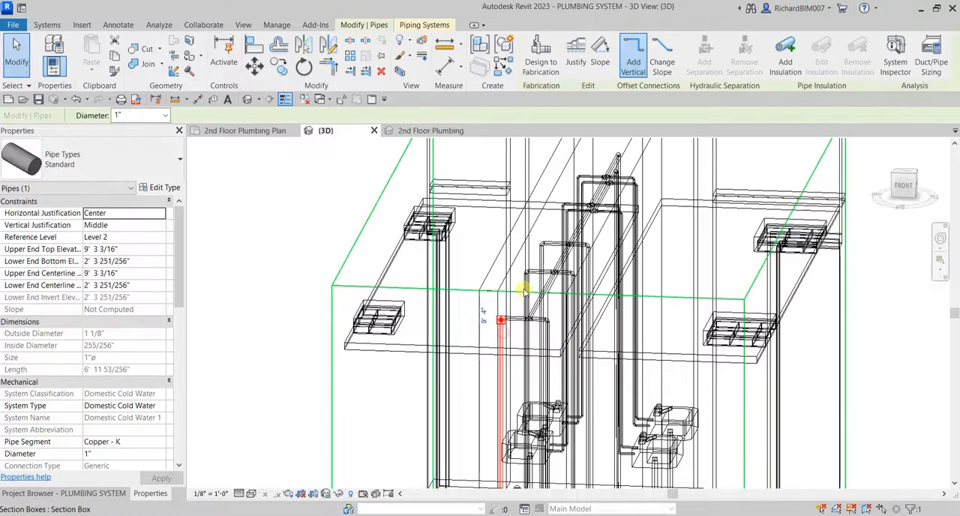
left_click(541, 258, "ctrl")
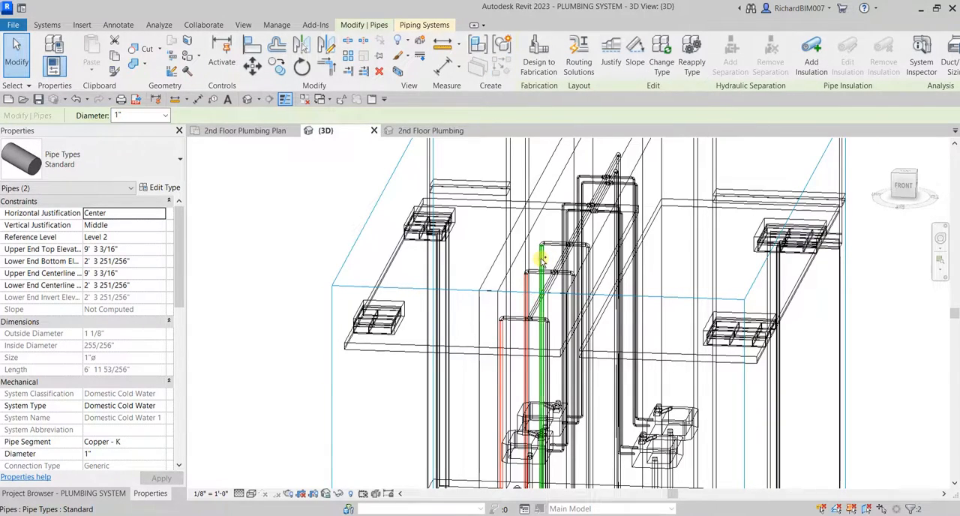
left_click(541, 260, "ctrl")
Add the four lavatory supply risers along the same chase wall to the selection.
mouse_move(568, 270)
middle_mouse_down("shift")
mouse_move(582, 284)
mouse_move(568, 283)
middle_mouse_up("shift")
scroll(553, 182, "up", 3)
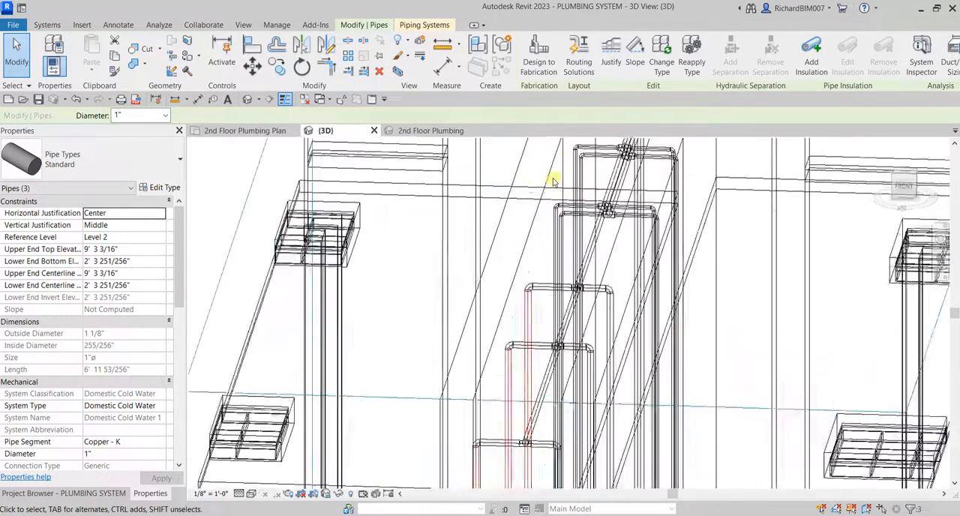
scroll(553, 182, "up", 3)
left_click(549, 268, "ctrl")
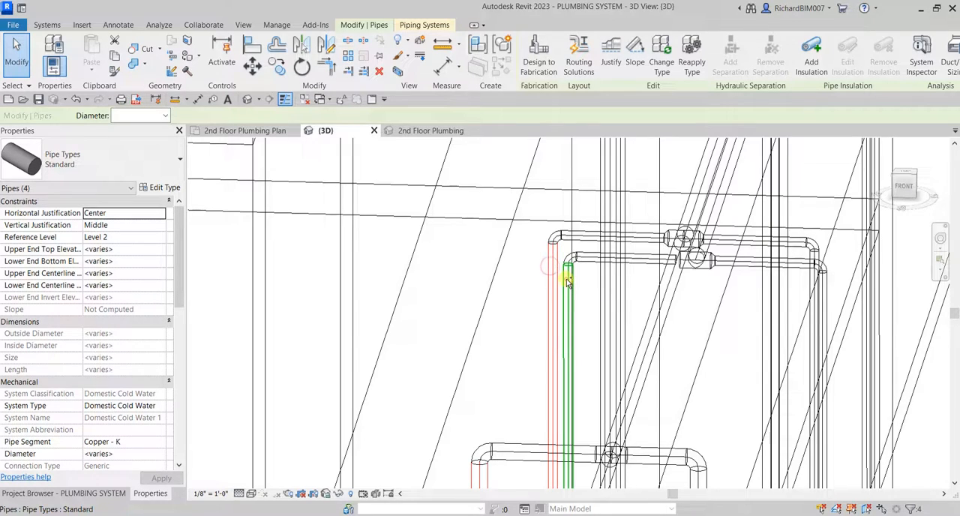
left_click(568, 281, "ctrl")
middle_click_drag(608, 193, 566, 347)
left_click(576, 280, "ctrl")
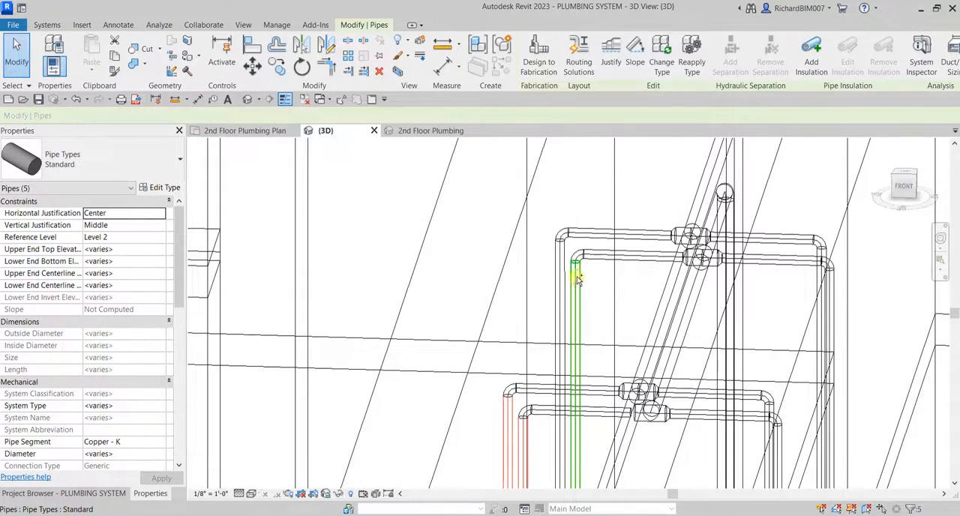
left_click(564, 266, "ctrl")
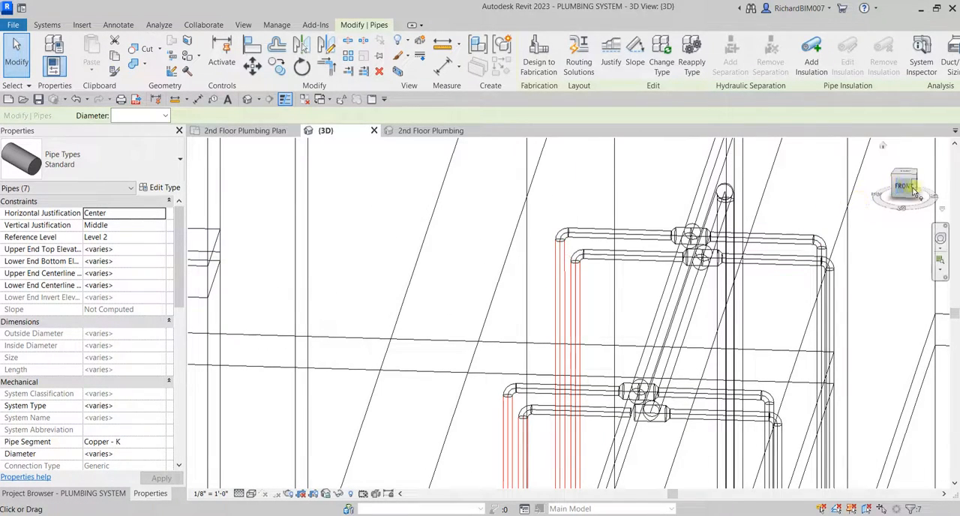
Nudge the selected risers off the chase wall towards the chase centre in the front view, and clear the selection.
left_click(912, 190)
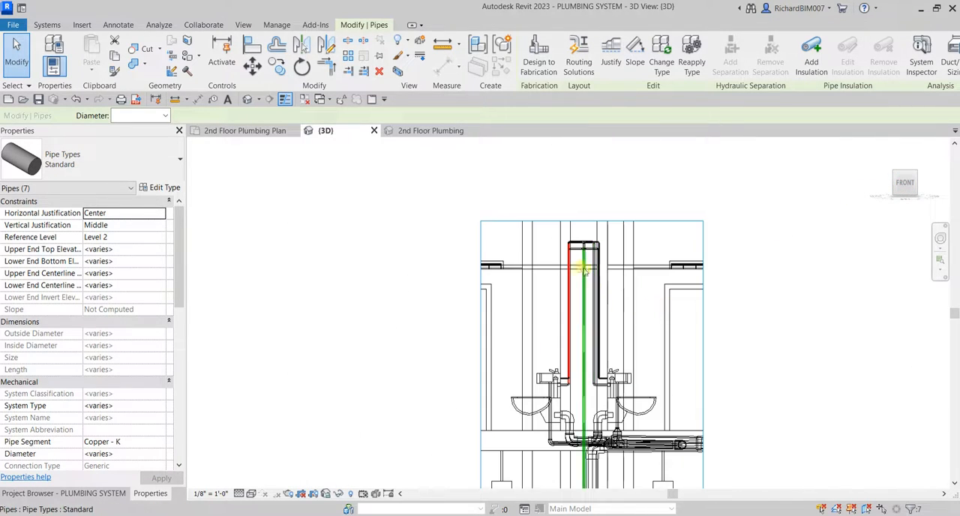
scroll(583, 270, "up", 2)
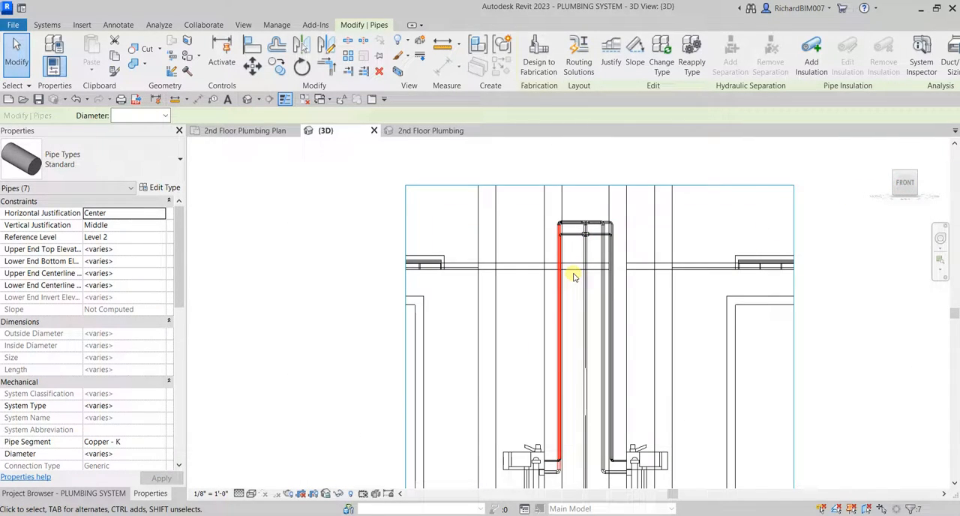
key("Right")
key("Right")
key("Right")
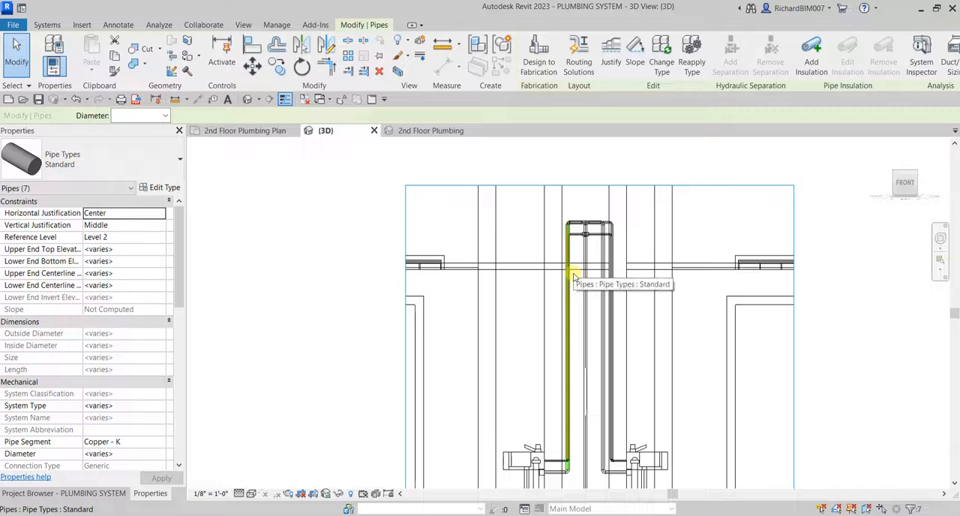
scroll(613, 225, "up", 4)
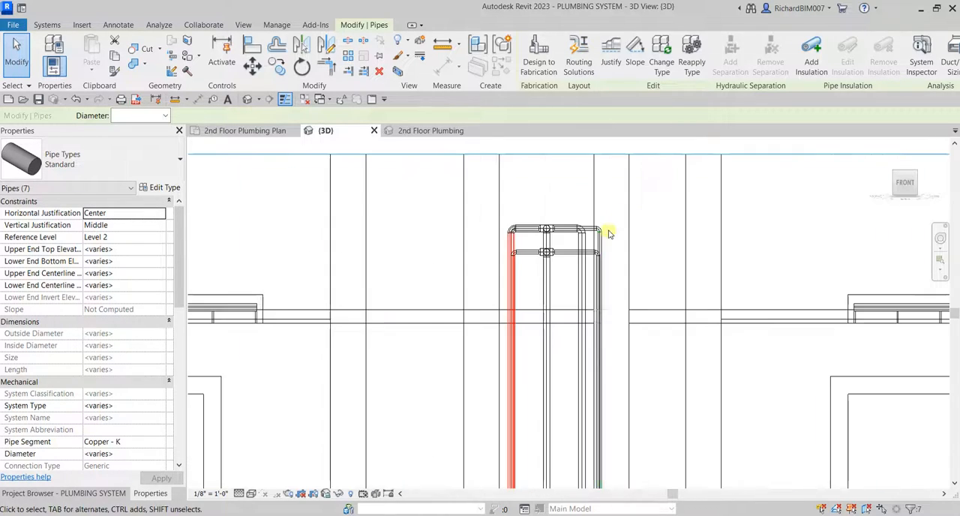
left_click(615, 215)
Window-select the lavatory risers and elbows embedded in the opposite chase wall, nudge them into the chase, and clear the selection.
left_click_drag(581, 193, 613, 320)
scroll(597, 267, "down", 2)
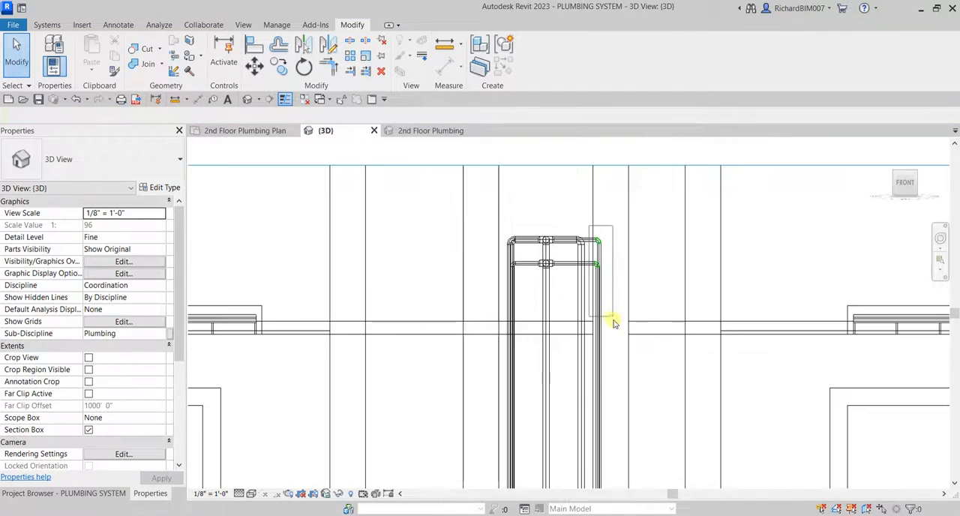
scroll(614, 323, "up", 2)
middle_click_drag(615, 327, 641, 220)
left_click_drag(613, 320, 639, 368)
middle_click_drag(643, 367, 639, 368)
scroll(637, 366, "down", 3)
left_click_drag(641, 369, 634, 364)
middle_click_drag(640, 365, 640, 281)
left_click_drag(635, 365, 641, 280)
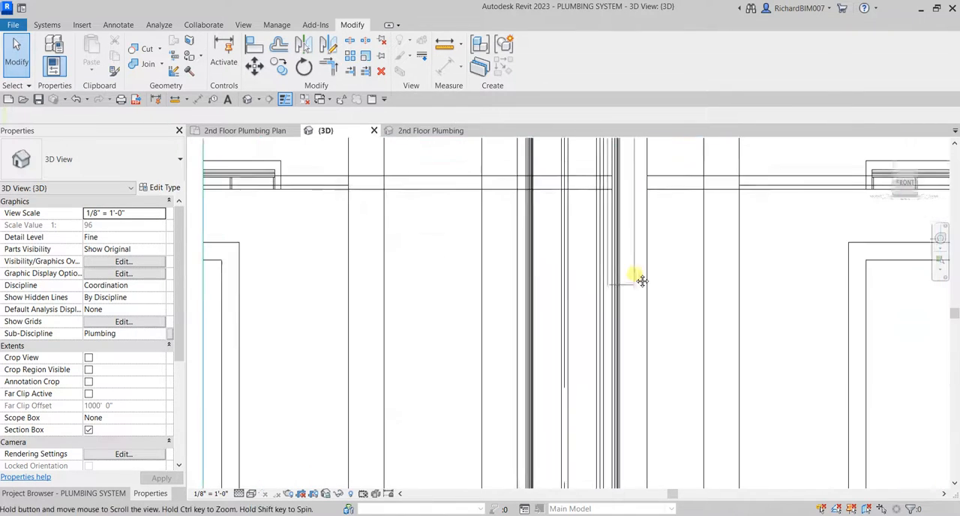
middle_click_drag(641, 281, 640, 246)
left_click_drag(641, 280, 634, 360)
scroll(634, 360, "down", 2)
middle_click_drag(638, 362, 640, 307)
left_click_drag(640, 338, 629, 431)
scroll(637, 455, "up", 2)
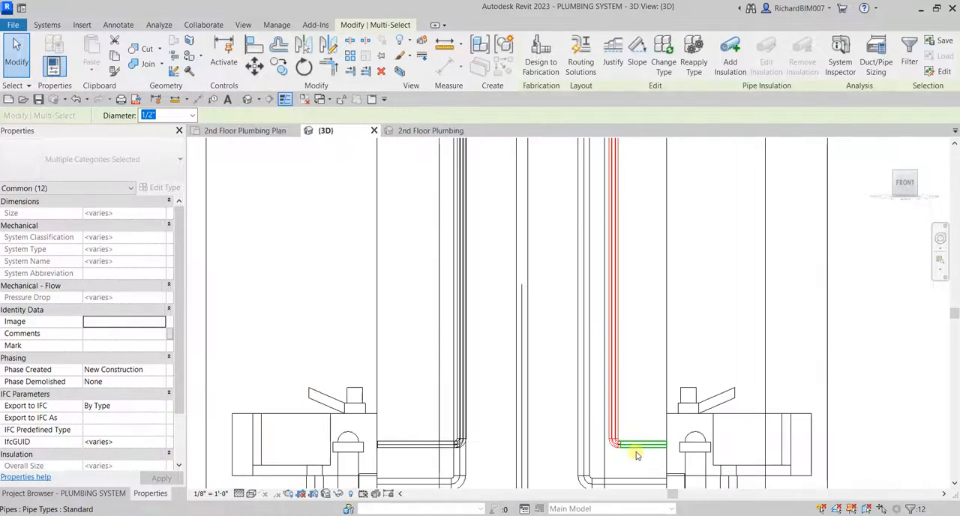
key("Left")
key("Left")
key("Left")
key("Left")
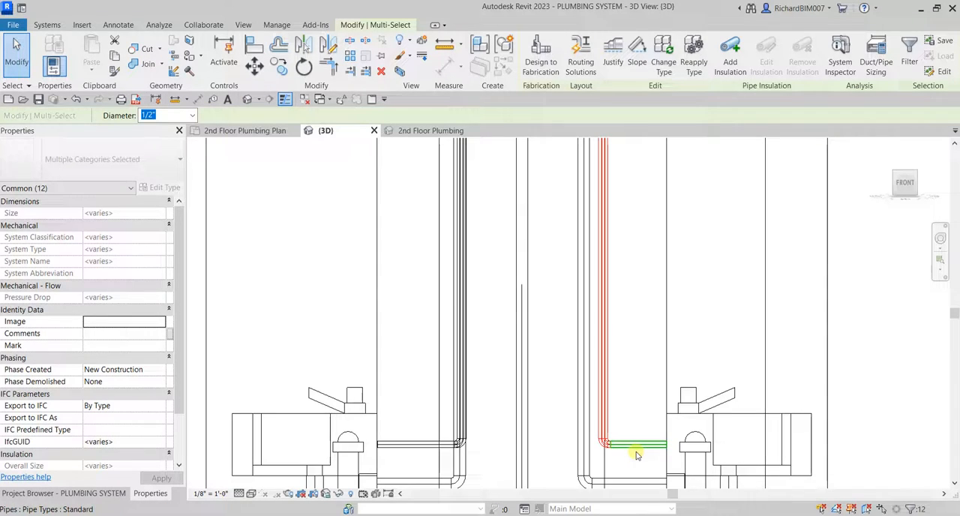
key("Left")
key("Left")
key("Left")
key("Left")
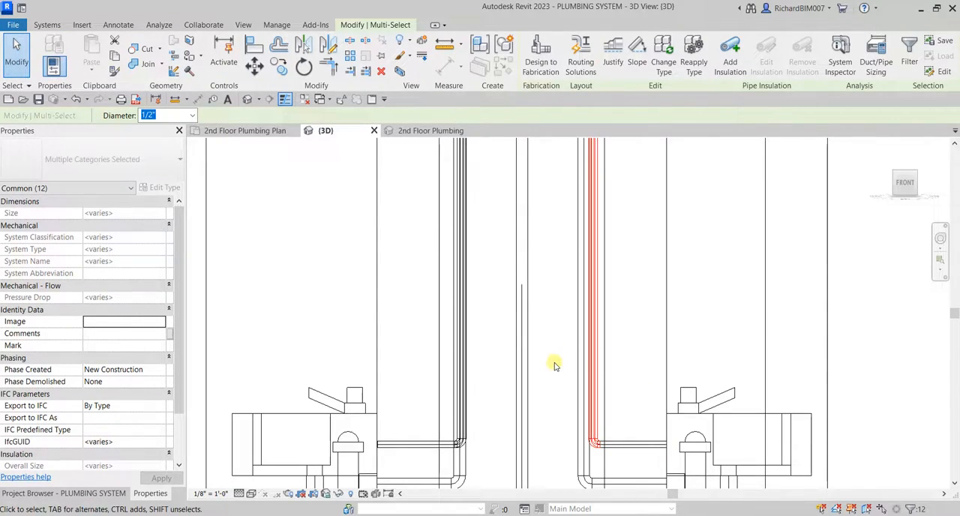
key("Escape")
Set the visual style to Shaded and examine the repositioned risers between the two chase walls.
scroll(555, 366, "down", 5)
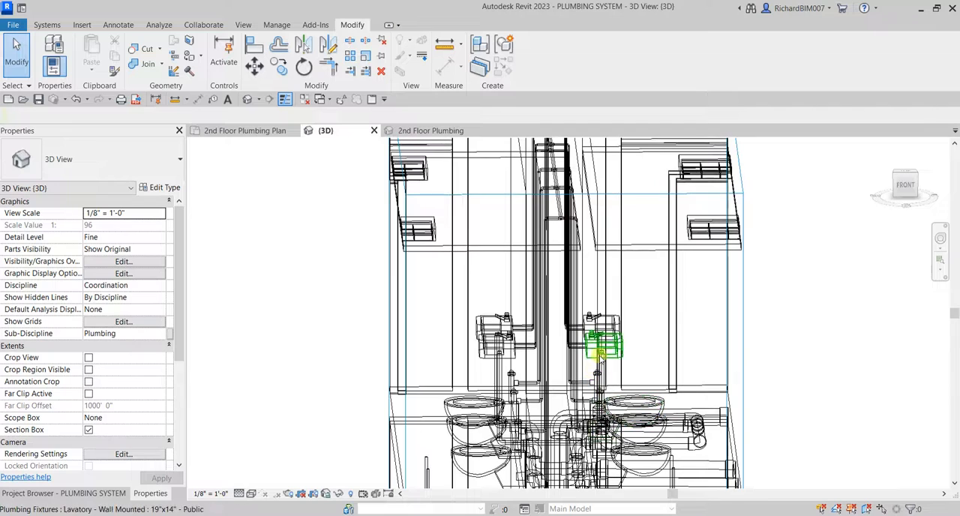
key("s")
key("d")
middle_click_drag(664, 297, 609, 180, "shift")
scroll(629, 253, "up", 3)
middle_click_drag(628, 252, 650, 318, "shift")
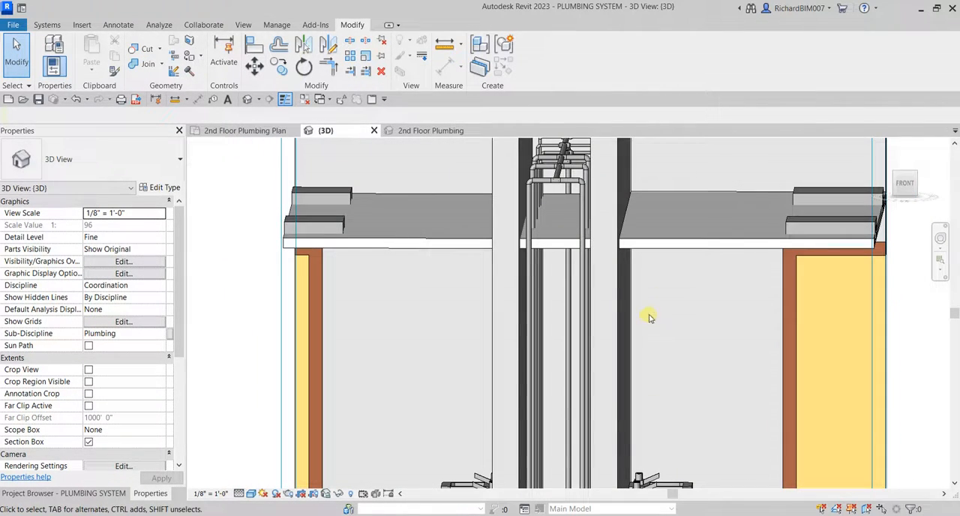
Switch to the 2nd Floor Plumbing 3D view and examine the water mains, fixture risers and sanitary piping.
left_click(430, 133)
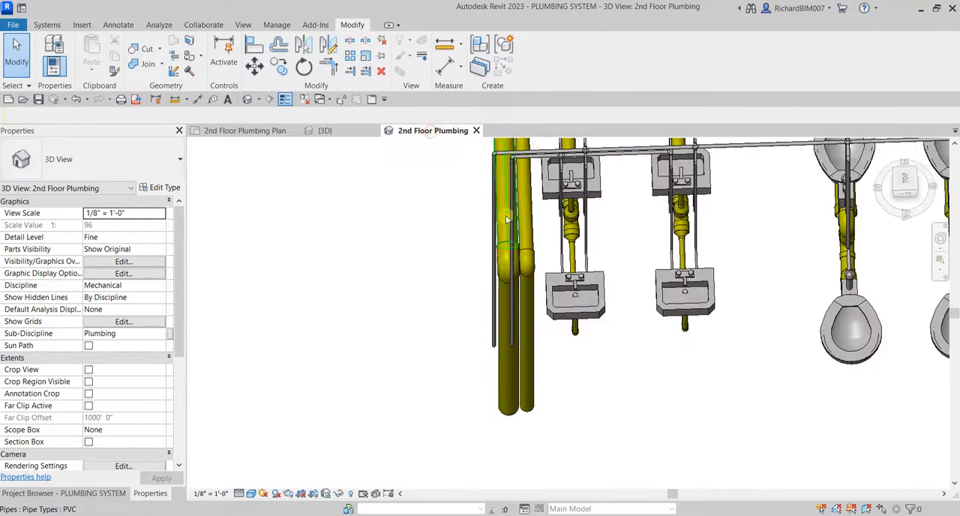
scroll(506, 219, "down", 3)
middle_click_drag(506, 219, 663, 242, "shift")
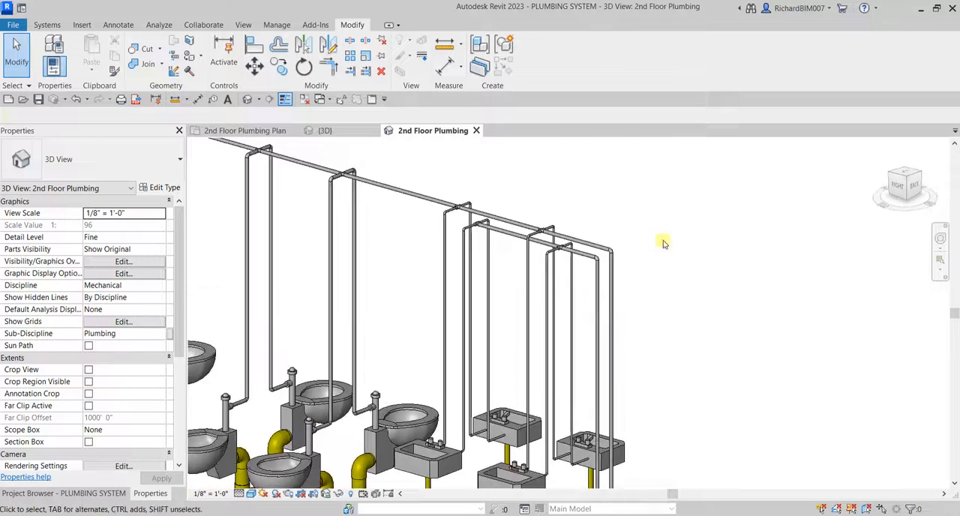
middle_click_drag(623, 320, 688, 299)
middle_click_drag(521, 230, 618, 294)
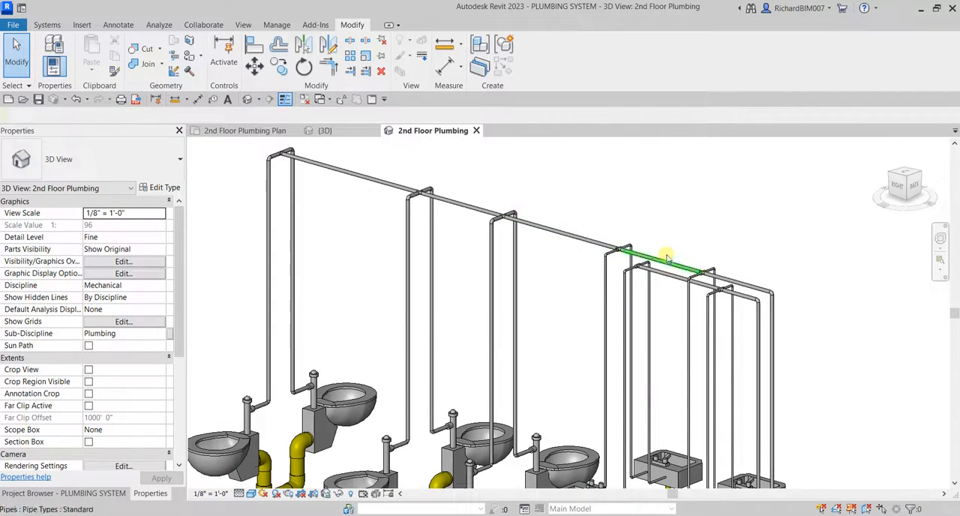
middle_click_drag(668, 259, 610, 216)
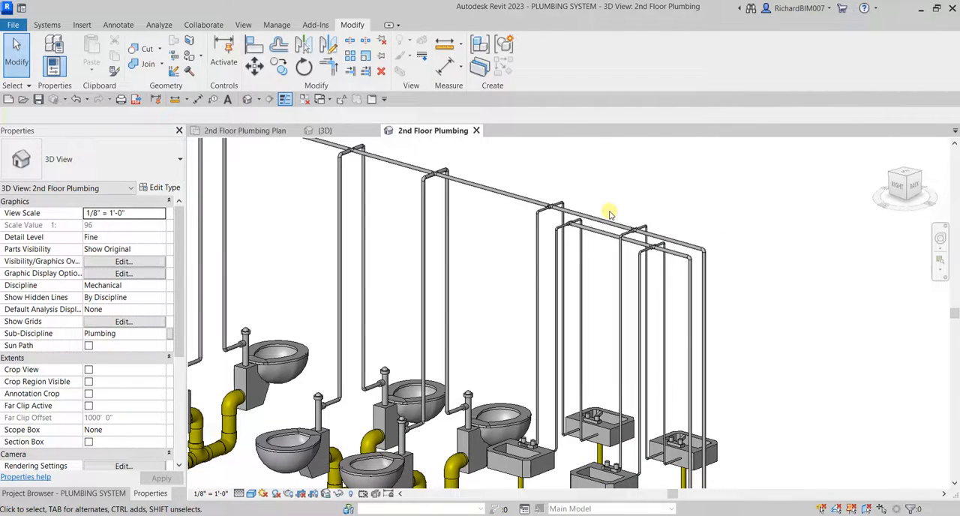
scroll(609, 300, "down", 2)
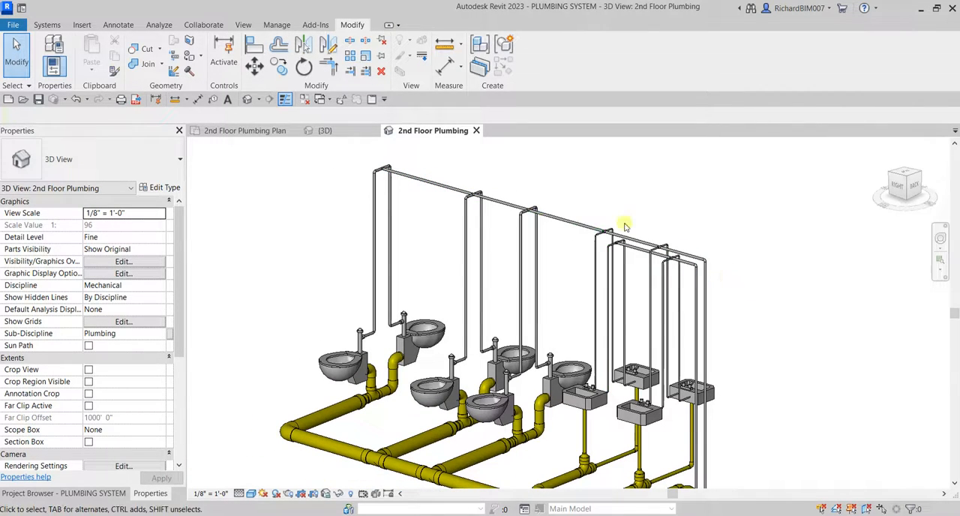
middle_click_drag(616, 296, 604, 185)
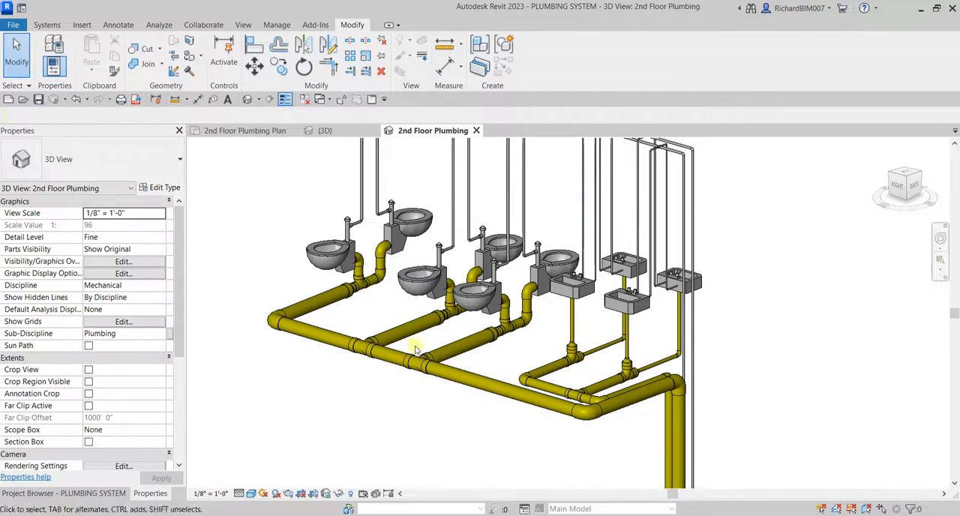
middle_click_drag(581, 269, 562, 400)
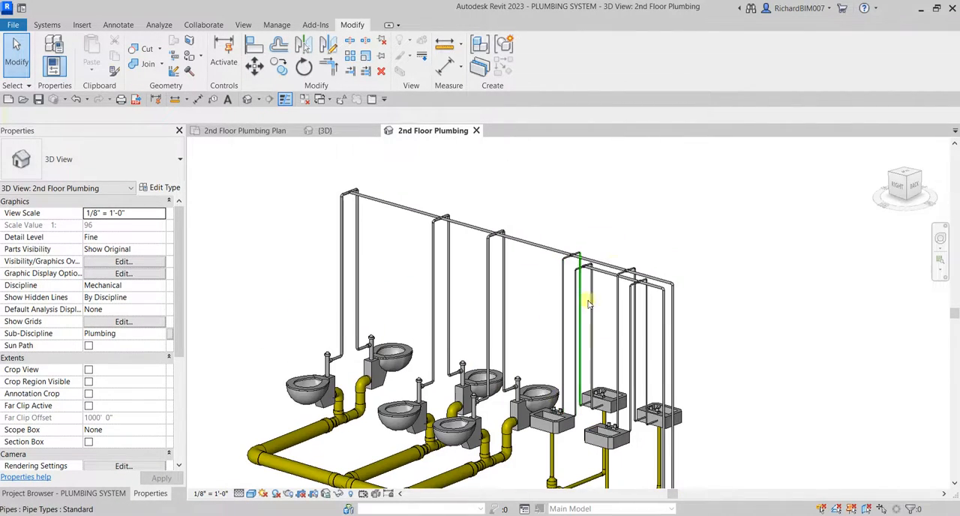
scroll(624, 253, "up", 1)
scroll(518, 260, "up", 1)
middle_click_drag(522, 267, 546, 258)
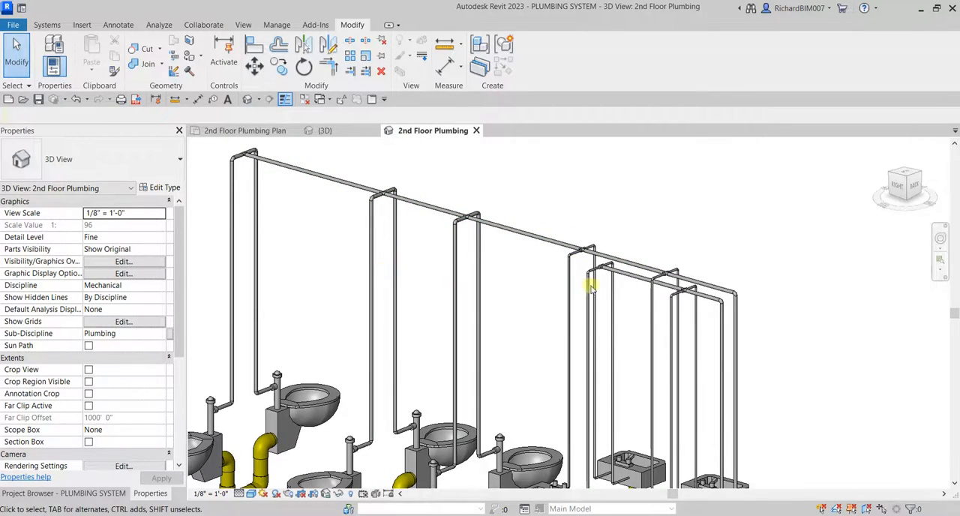
middle_click_drag(666, 306, 618, 279)
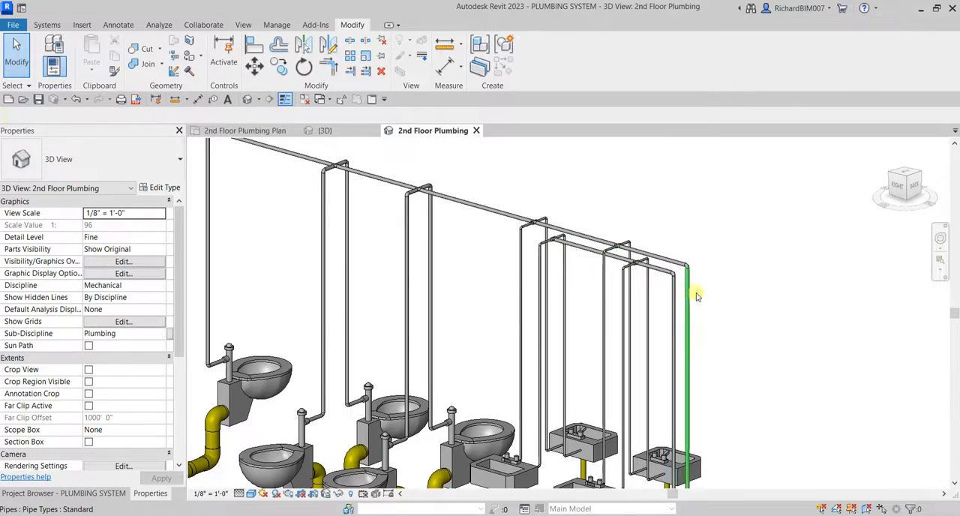
scroll(697, 296, "down", 3)
mouse_move(677, 300)
middle_mouse_down("shift")
mouse_move(684, 322)
mouse_move(691, 287)
middle_mouse_up("shift")
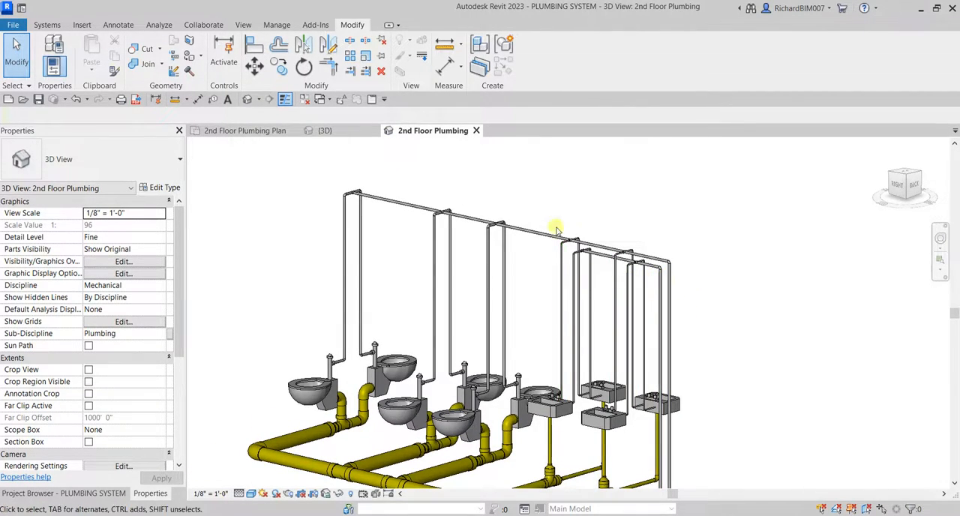
scroll(713, 274, "up", 3)
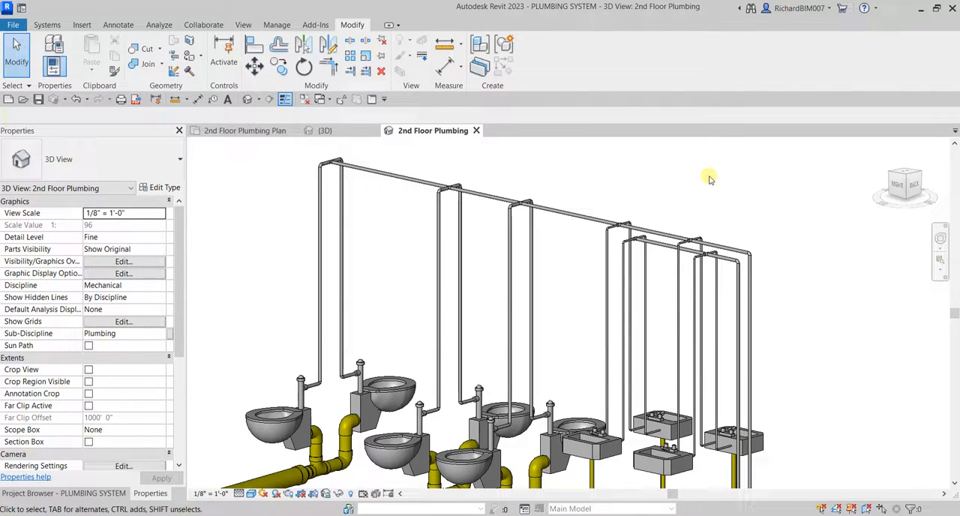
mouse_move(648, 186)
middle_mouse_down("shift")
mouse_move(658, 197)
mouse_move(659, 186)
middle_mouse_up("shift")
middle_click_drag(659, 185, 636, 197)
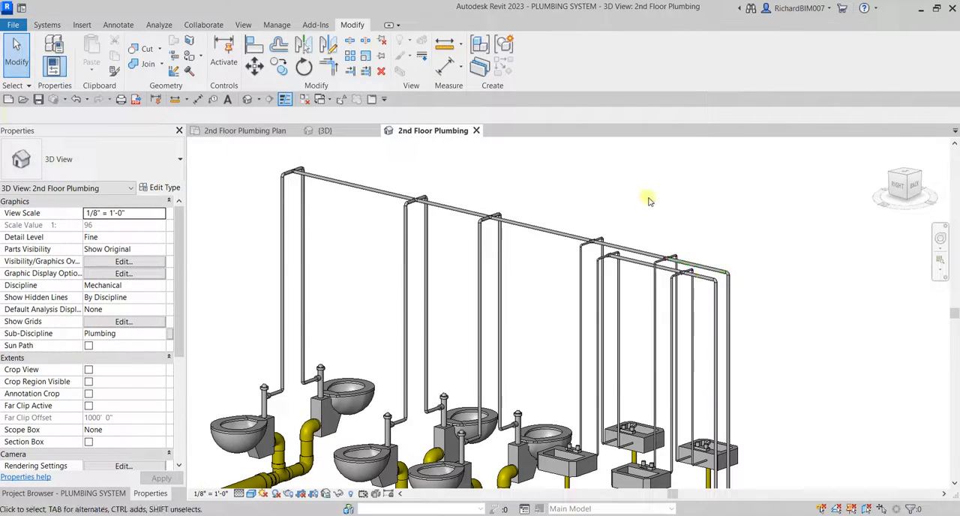
Add the Domestic Cold Water and Domestic Hot Water filters to the visibility/graphic overrides of the 2nd Floor Plumbing 3D view.
left_click(123, 262)
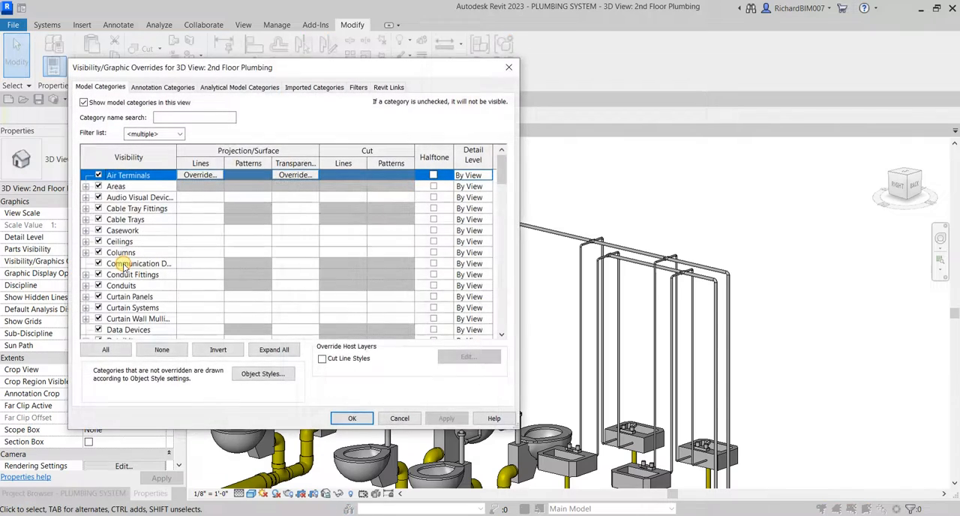
left_click(359, 88)
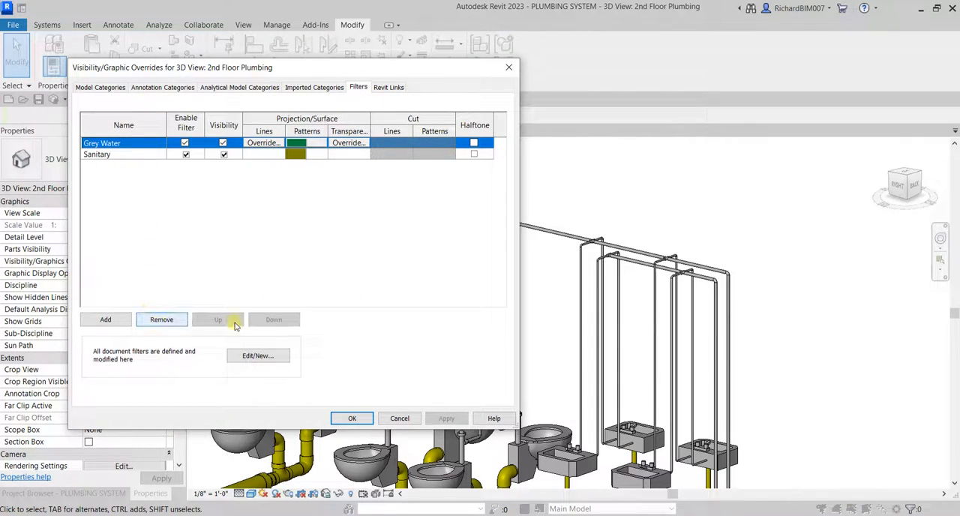
left_click(109, 320)
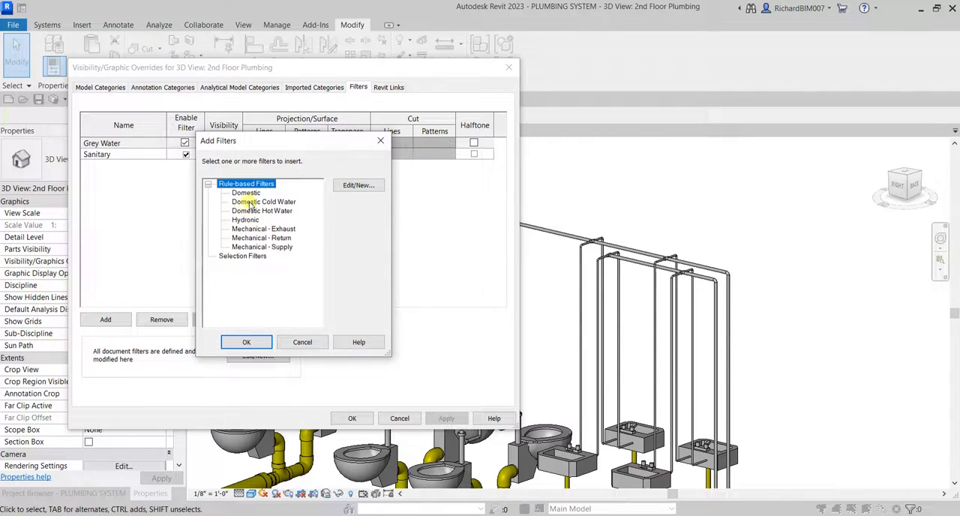
left_click(251, 203)
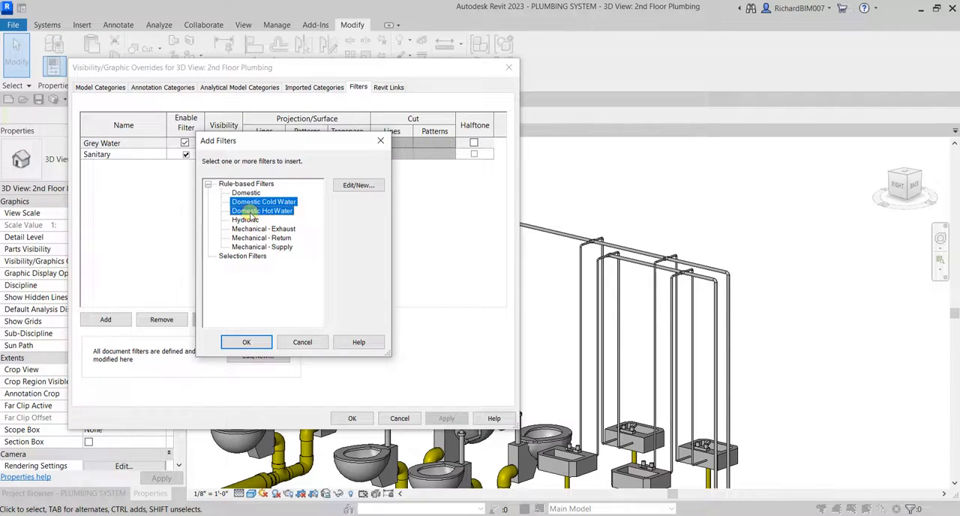
left_click(259, 344)
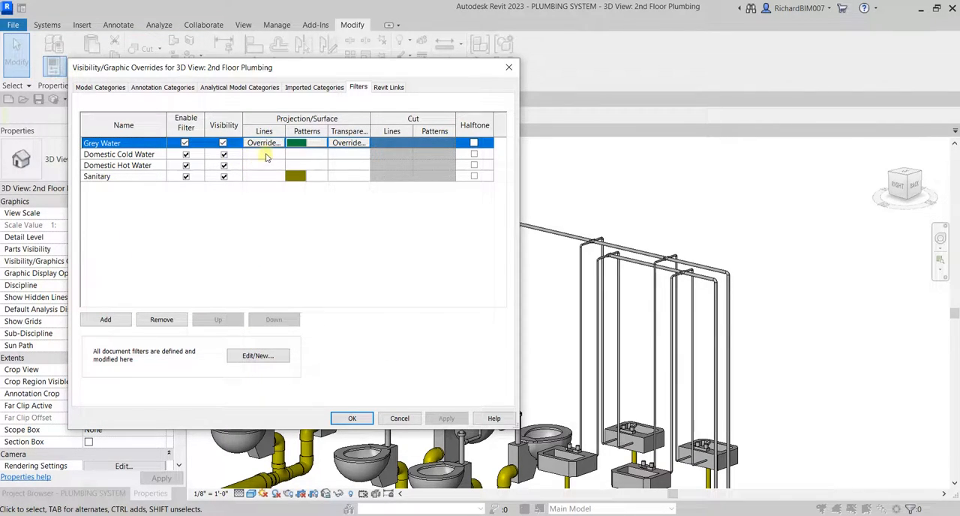
left_click(266, 155)
left_click(264, 154)
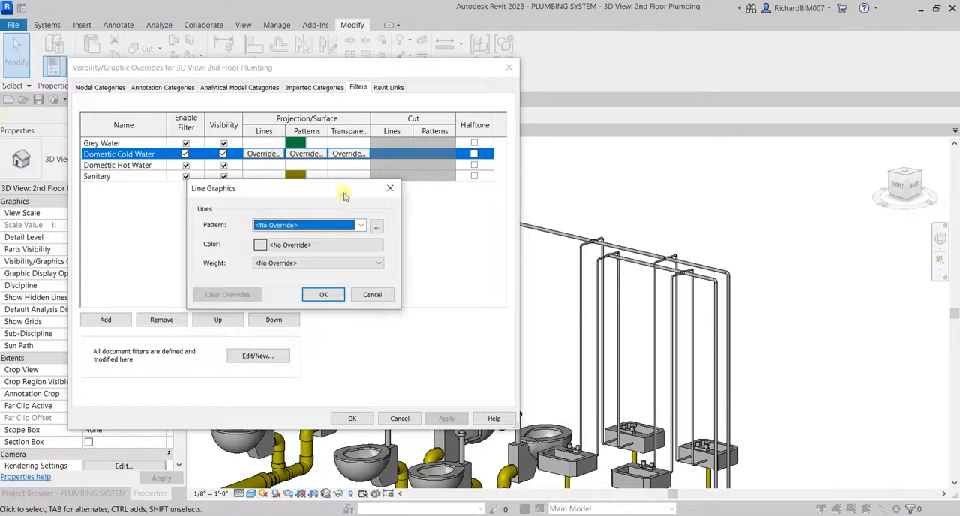
left_click(391, 188)
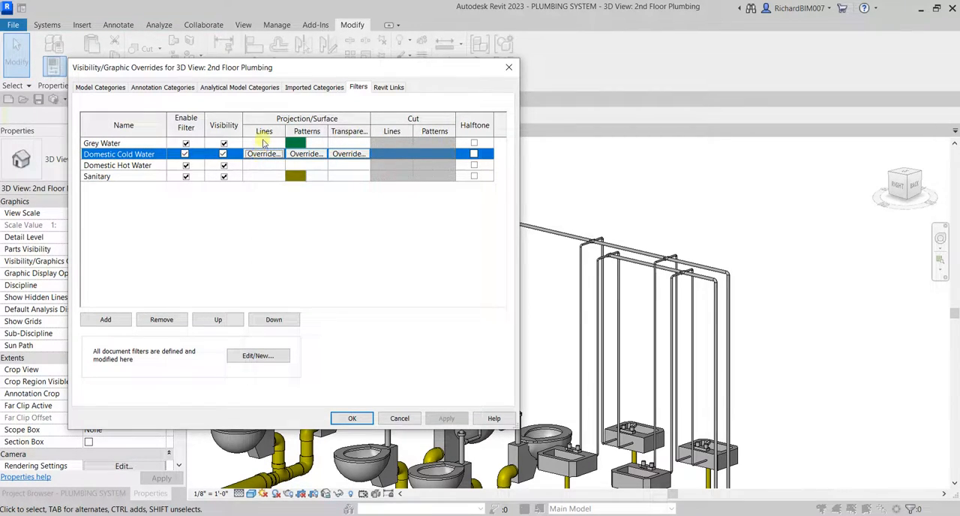
Override the Domestic Cold Water filter's projection surface pattern with a Solid fill foreground in Blue.
left_click(304, 154)
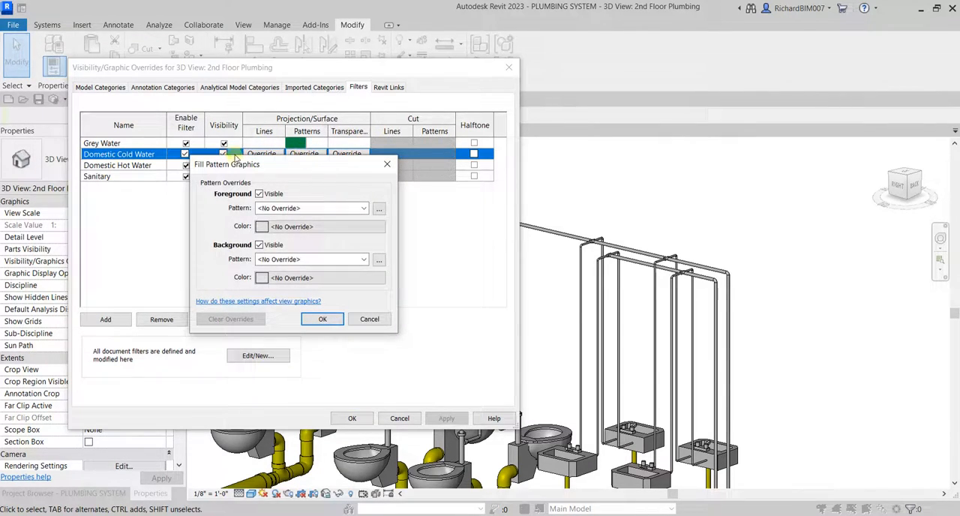
left_click(321, 208)
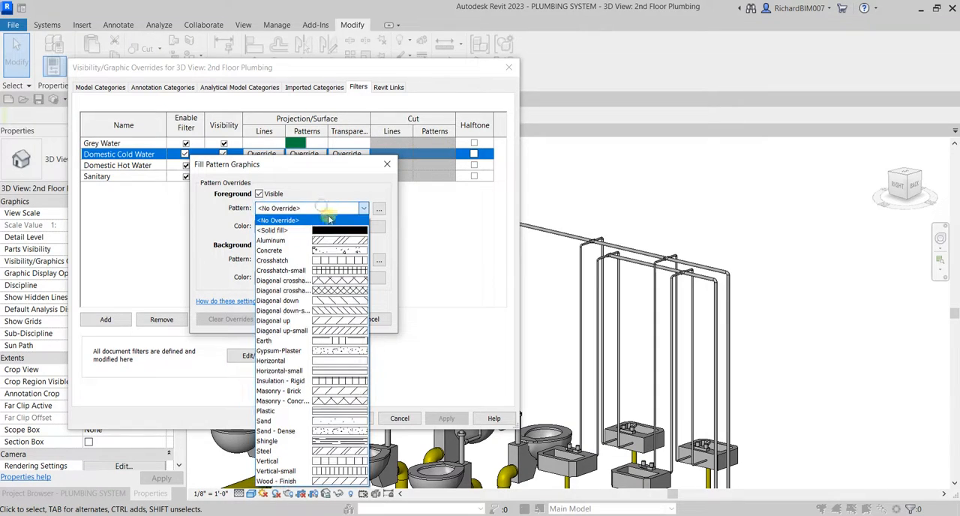
left_click(336, 231)
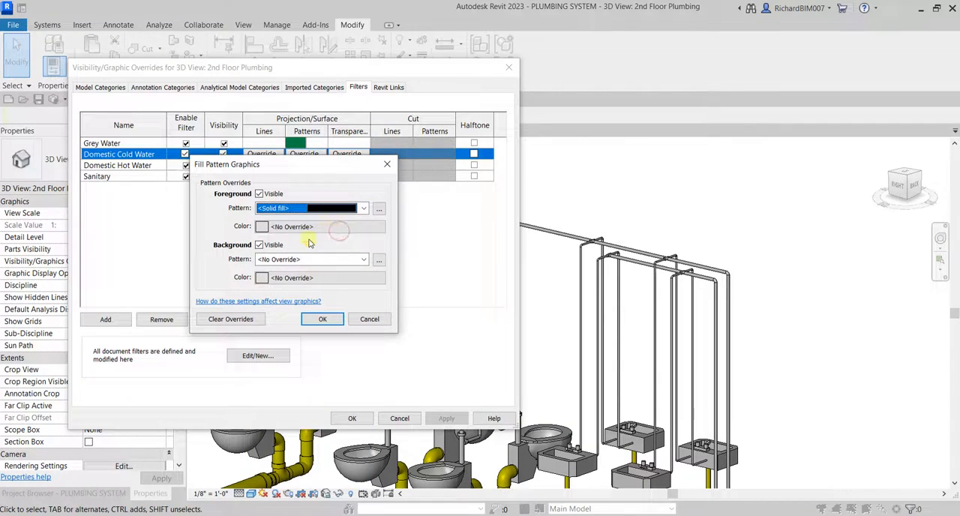
left_click(311, 226)
left_click(247, 259)
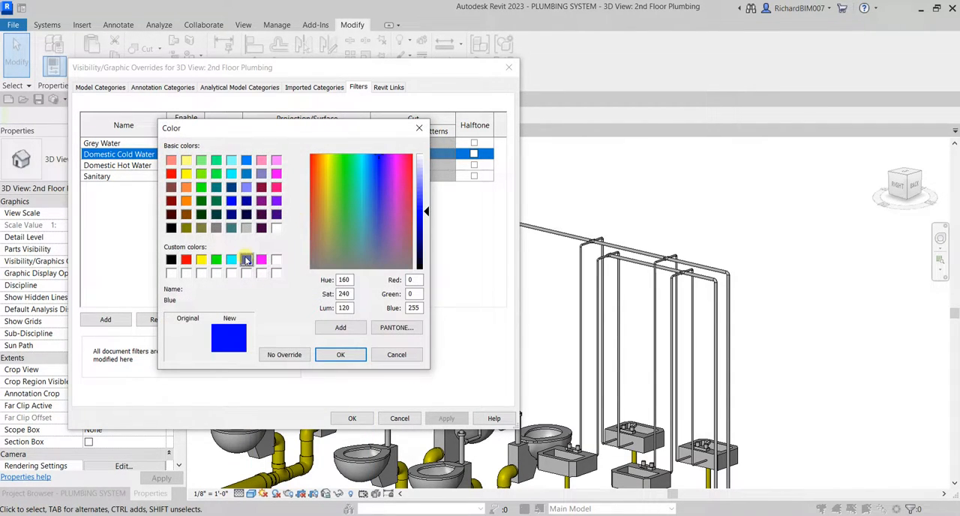
left_click(341, 355)
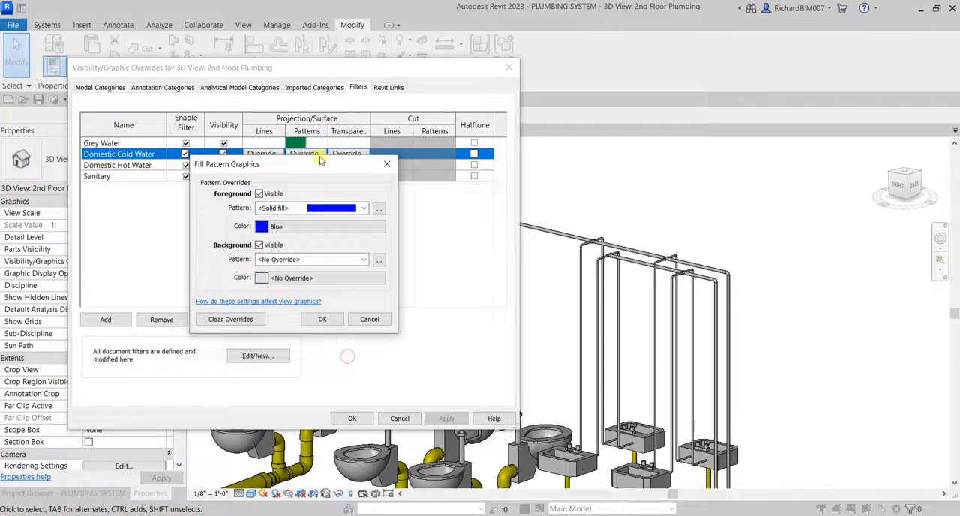
left_click(322, 320)
left_click(307, 154)
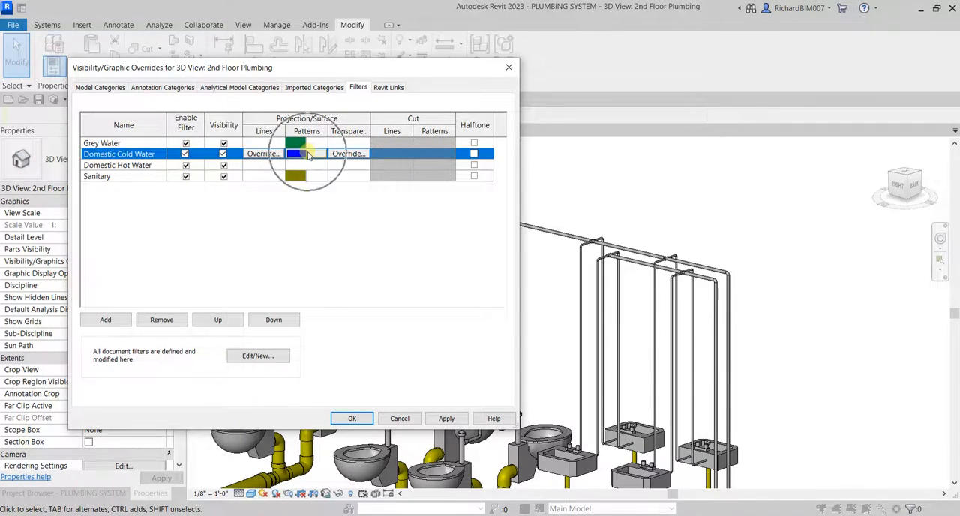
Override the Domestic Hot Water filter's surface pattern with a Solid fill foreground in Red and apply the view overrides.
left_click(306, 165)
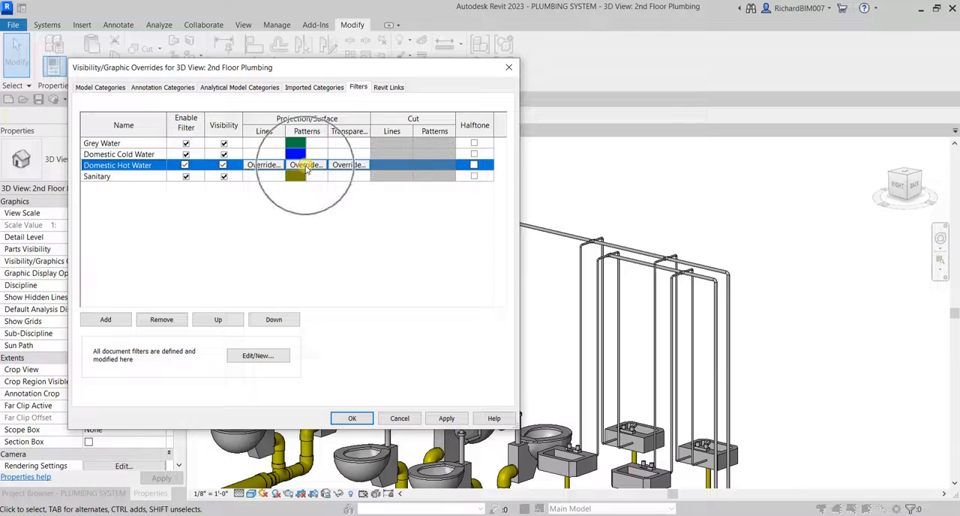
left_click(306, 166)
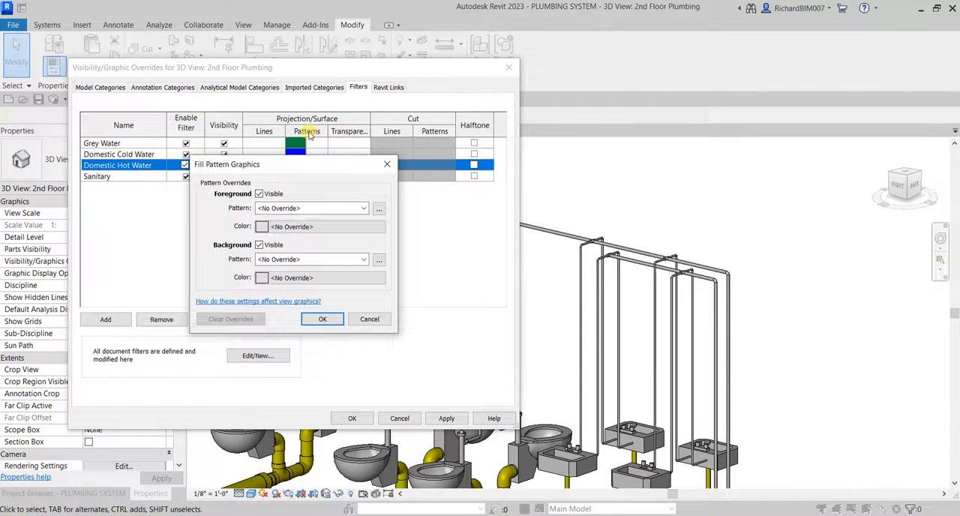
left_click(304, 208)
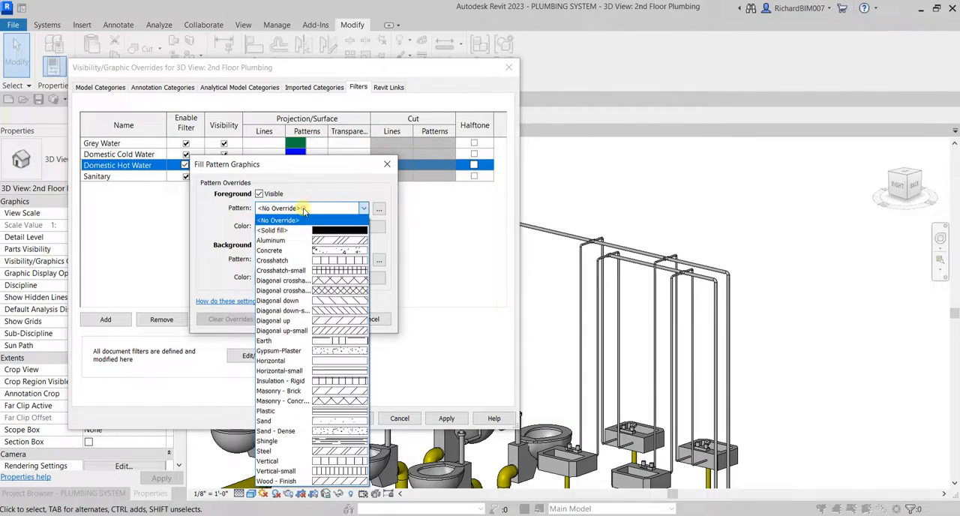
left_click(325, 227)
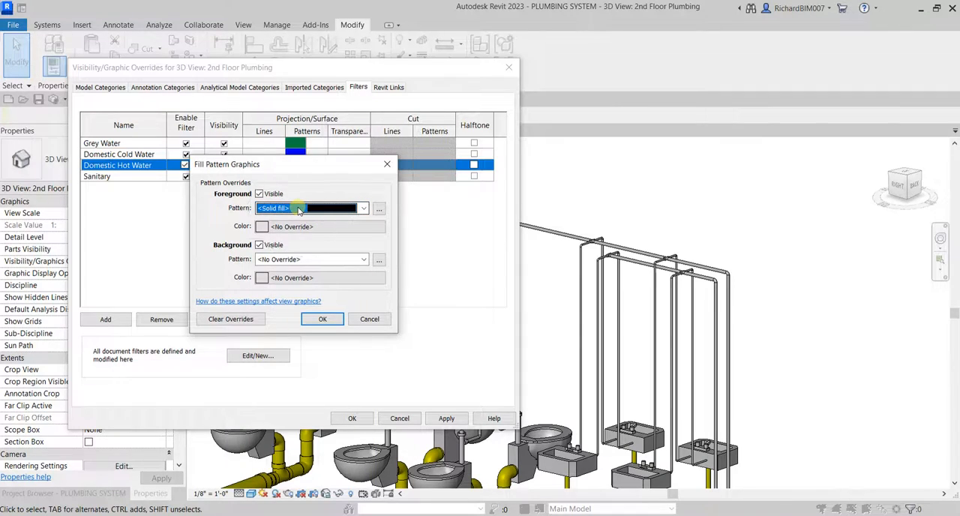
left_click(309, 228)
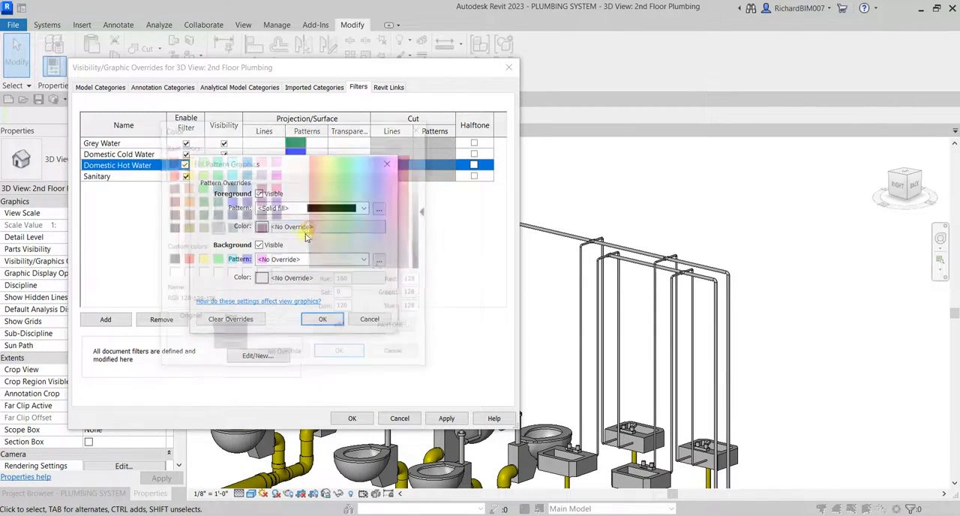
left_click(186, 259)
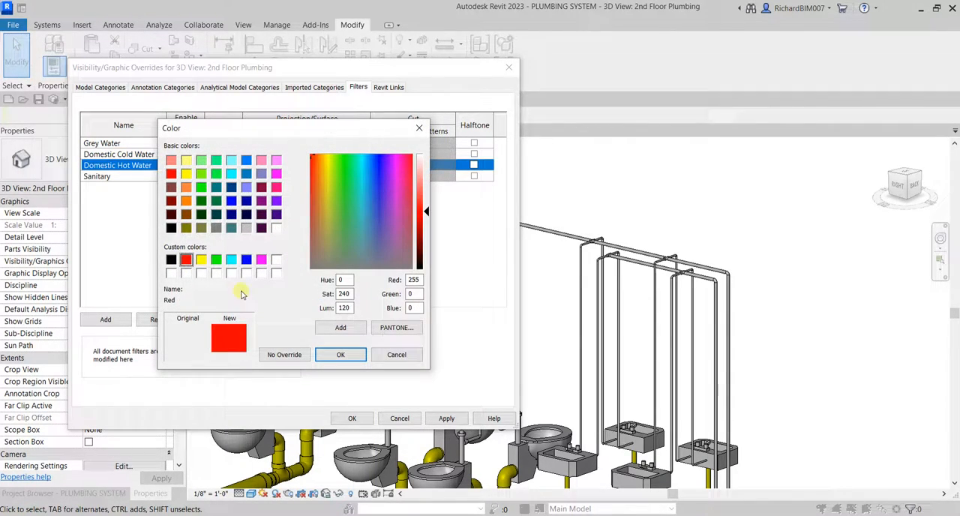
left_click(337, 354)
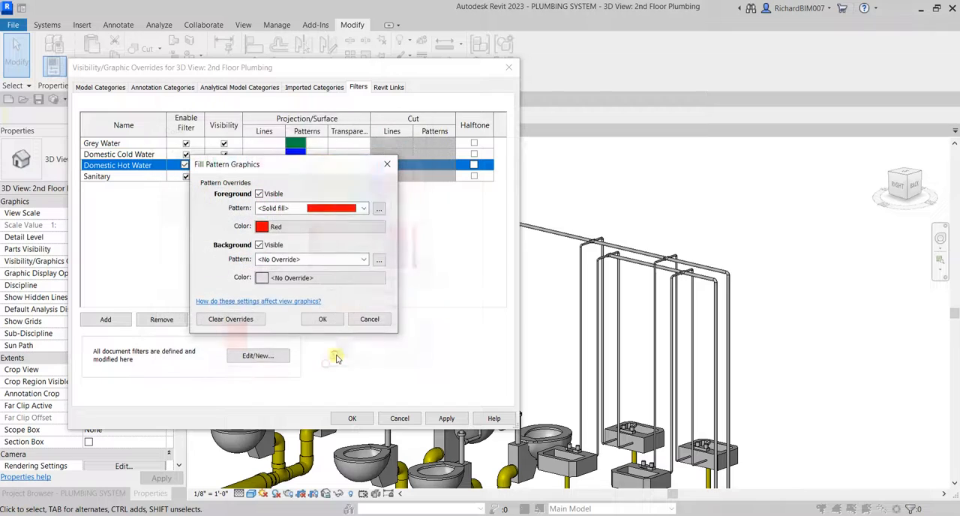
left_click(324, 318)
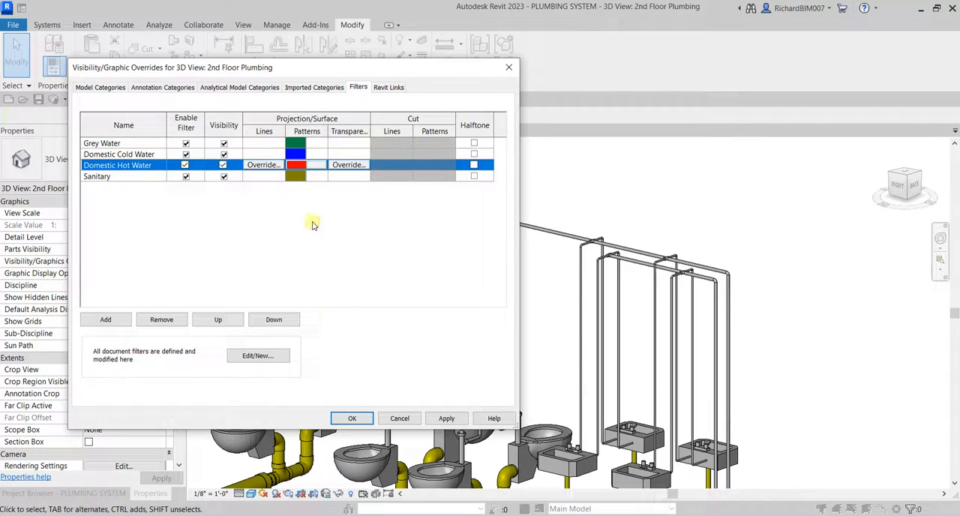
left_click(363, 420)
Examine the color-coded water and sanitary piping from several corner orientations of the 3D view.
middle_click_drag(581, 194, 435, 253, "shift")
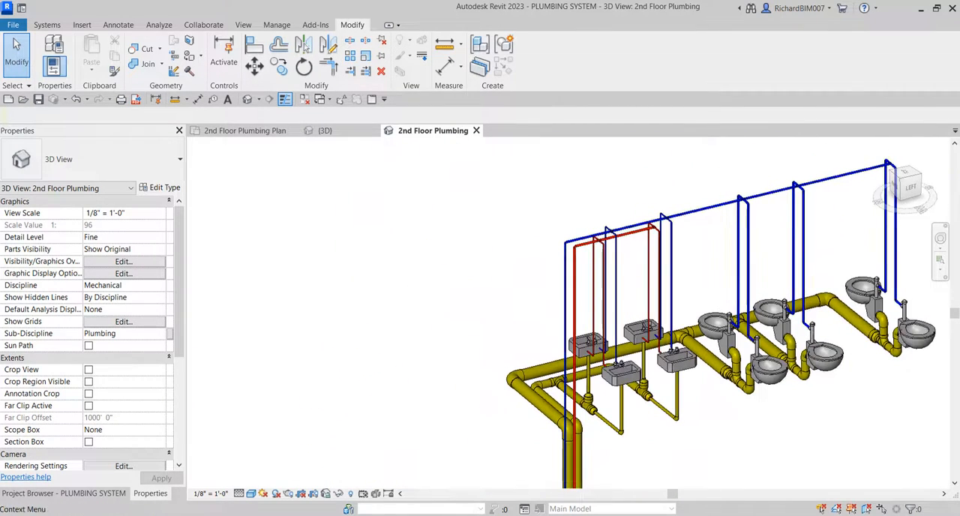
left_click(908, 186)
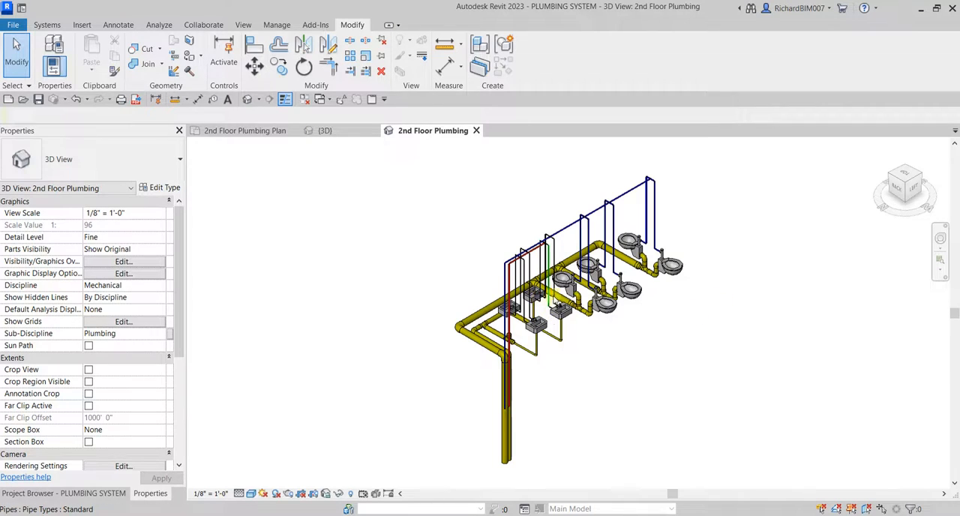
scroll(556, 275, "up", 4)
middle_click_drag(698, 301, 624, 277, "shift")
left_click(912, 183)
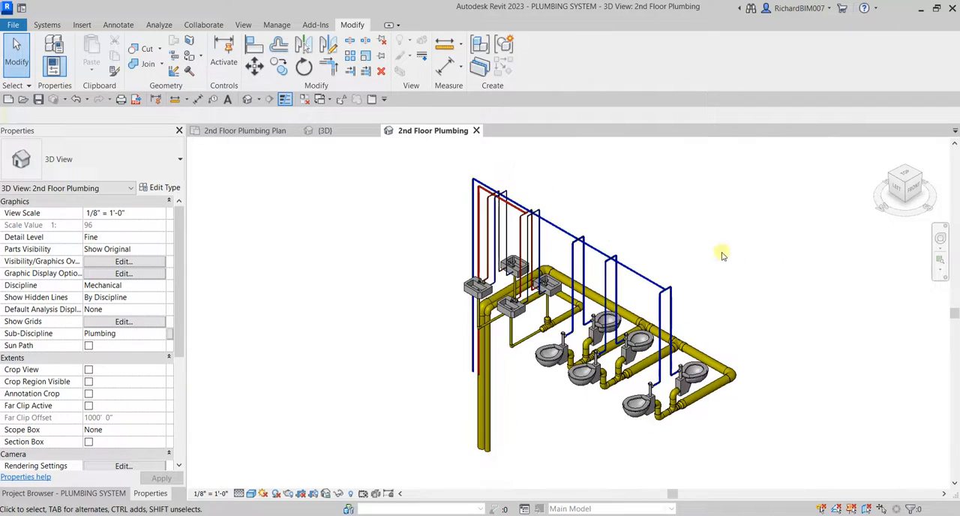
scroll(705, 255, "up", 2)
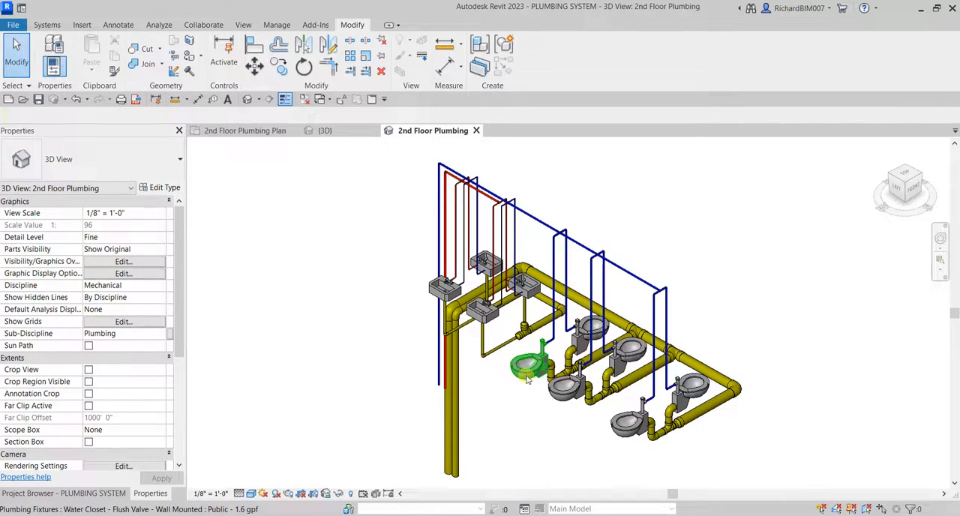
Select the entire network connected to a water closet and inspect the lavatory hot water branch left out of the selection.
key("Tab")
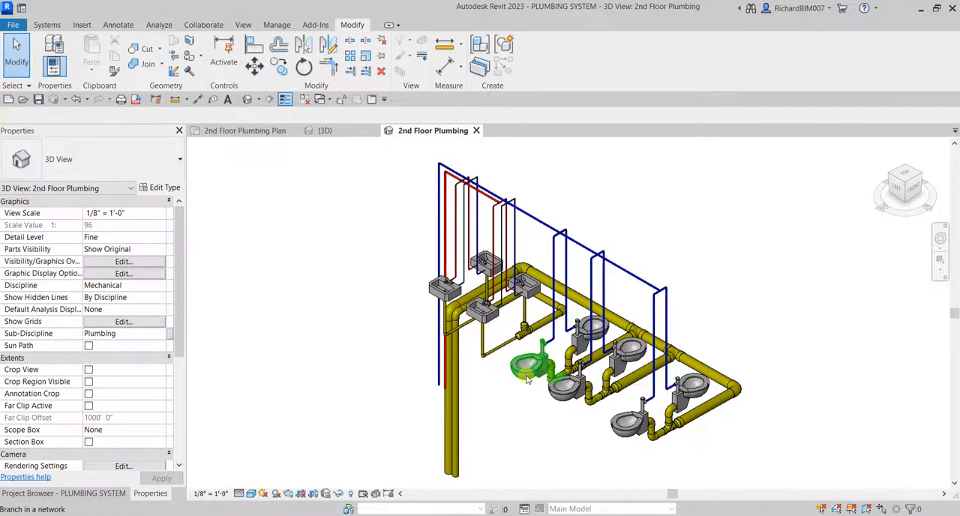
key("Tab")
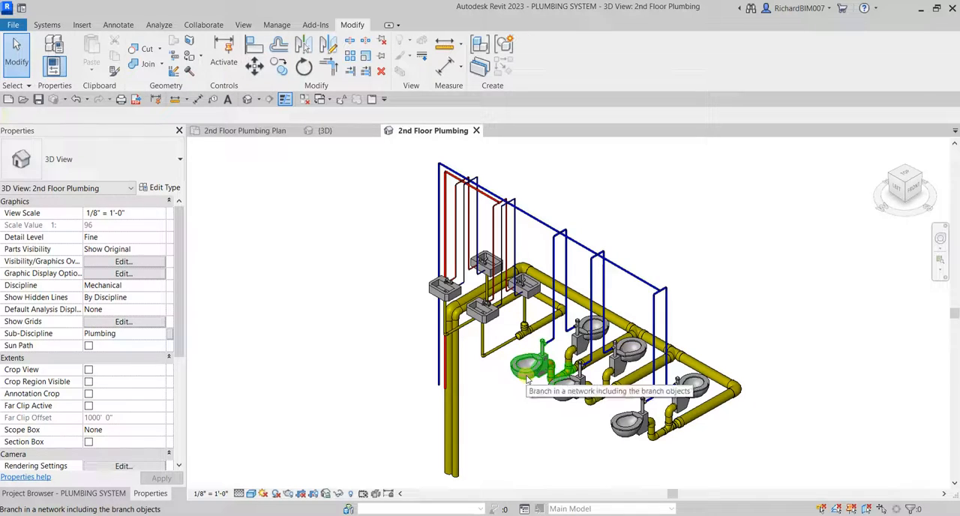
key("Tab")
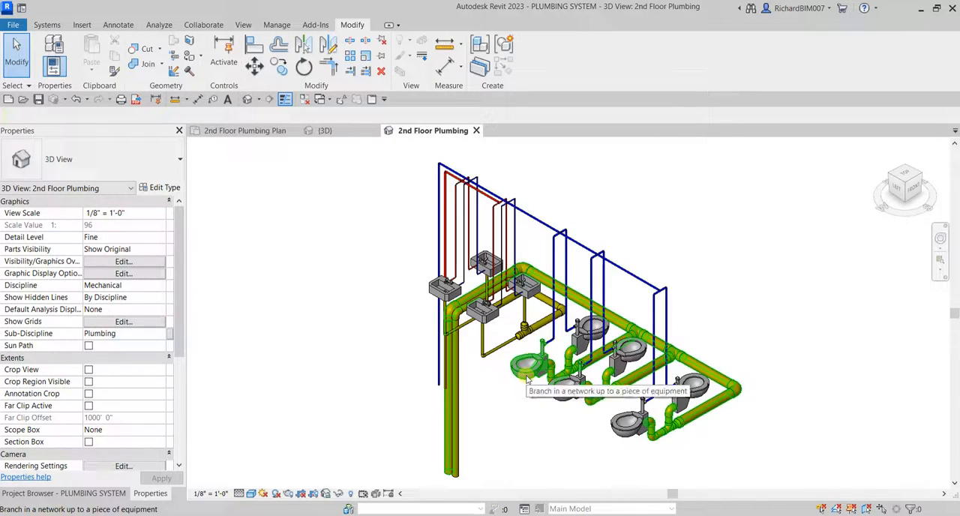
key("Tab")
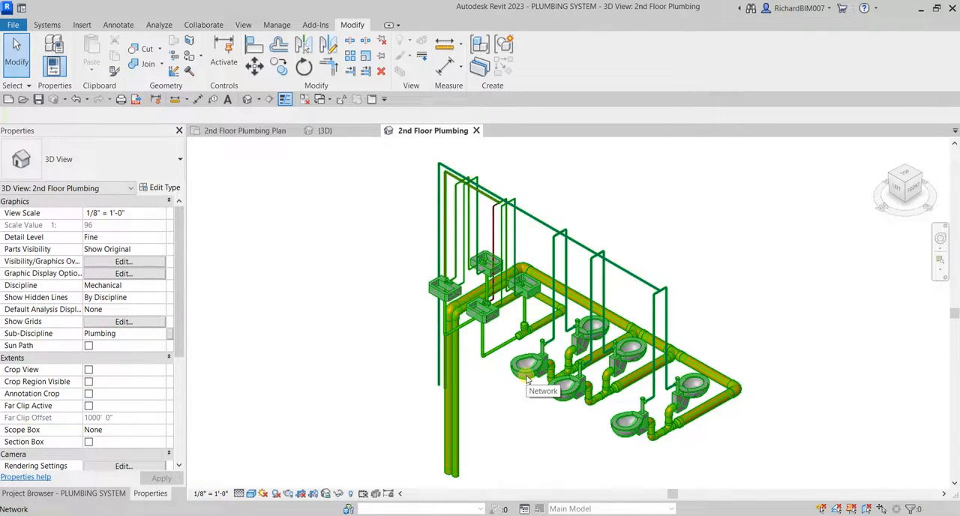
left_click(526, 378)
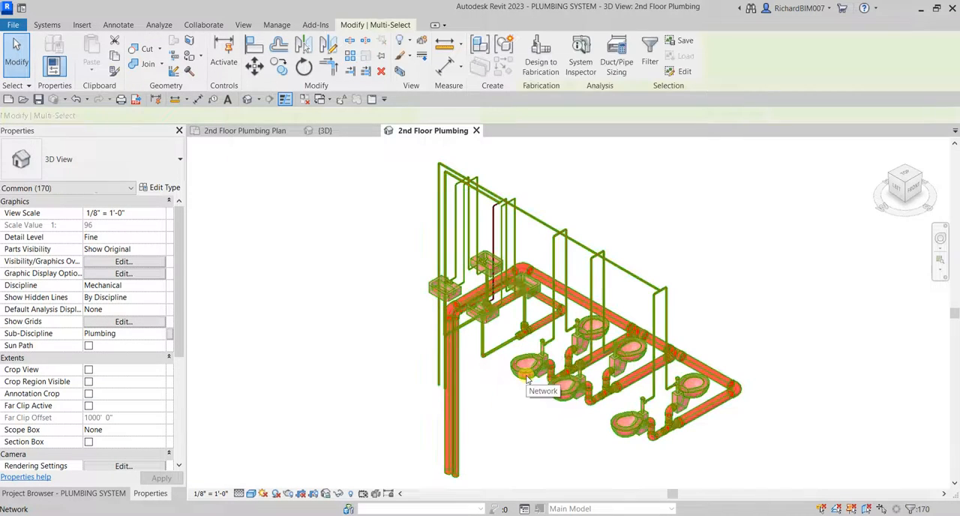
scroll(513, 236, "up", 3)
scroll(513, 236, "up", 3)
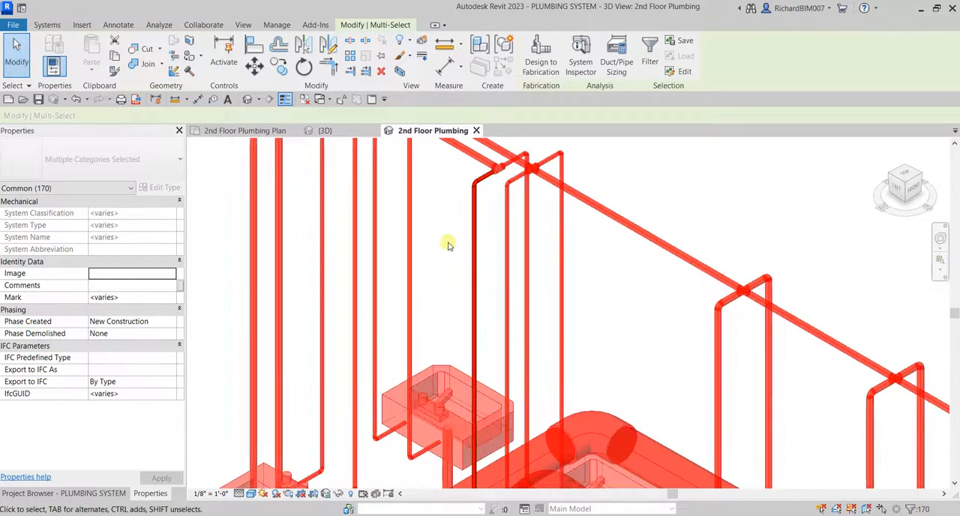
scroll(495, 163, "up", 3)
scroll(486, 178, "up", 5)
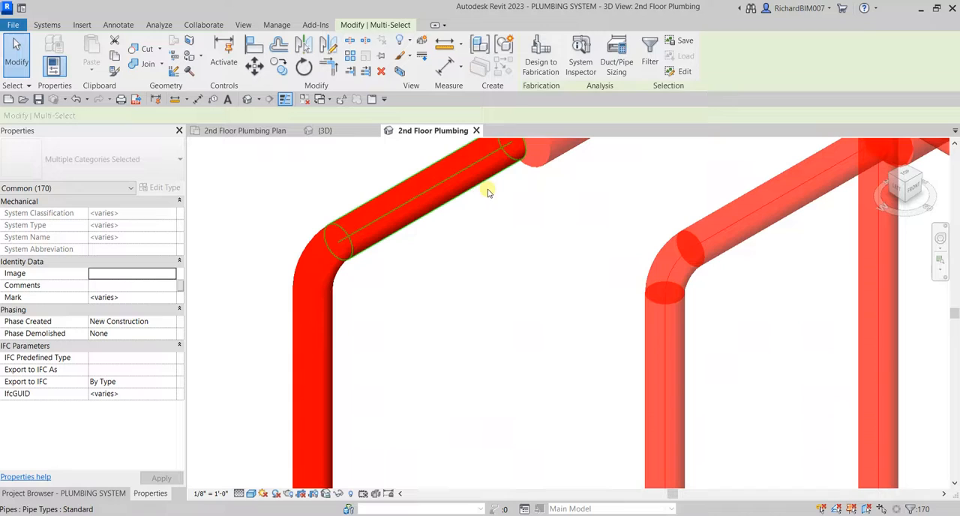
Clear the network selection and reconnect the short hot water branch pipe's end to the tee on the hot water main.
left_click(520, 240)
scroll(522, 237, "down", 2)
middle_click_drag(523, 236, 549, 354)
left_click(519, 323)
scroll(535, 300, "up", 2)
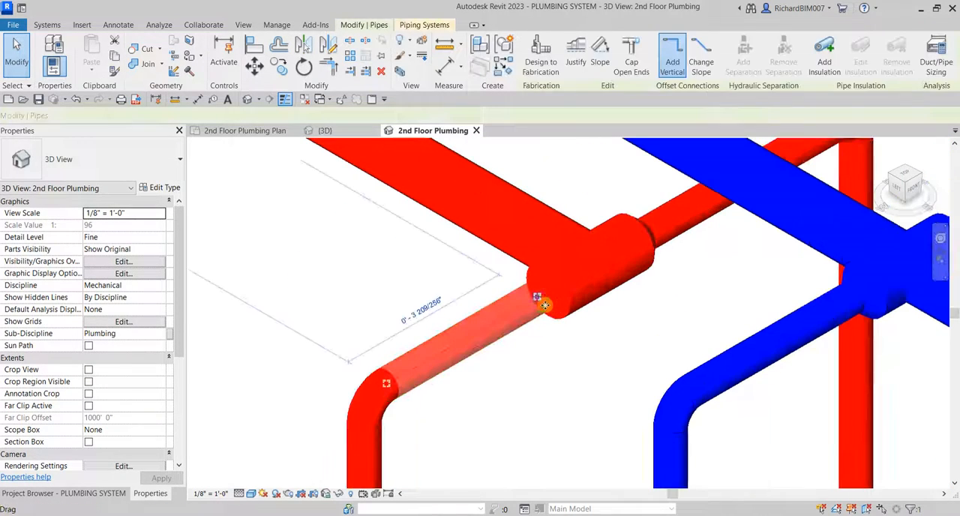
left_click_drag(537, 298, 539, 295)
key("Escape")
Check the piping's connectivity by highlighting the network branches from the cold water main between the lavatories and water closets.
scroll(553, 385, "down", 5)
middle_click_drag(553, 386, 549, 125)
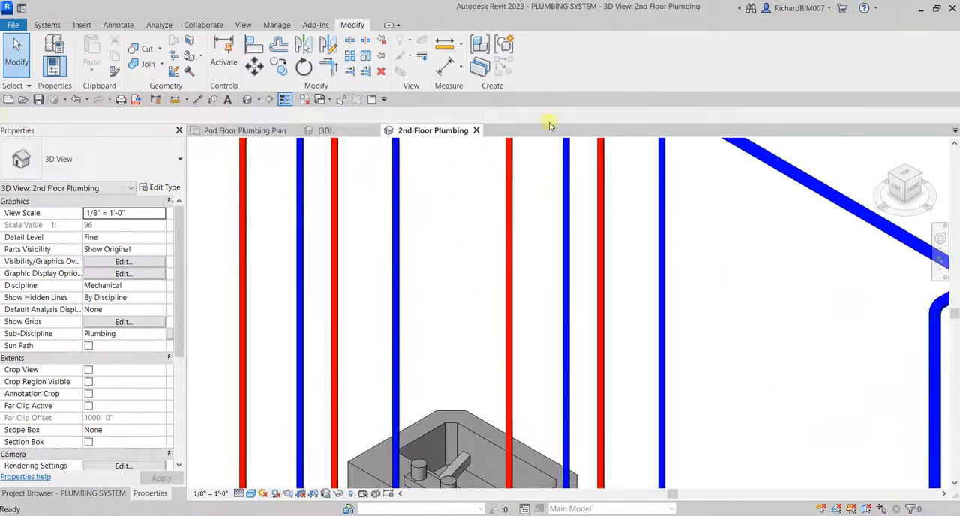
scroll(598, 220, "down", 6)
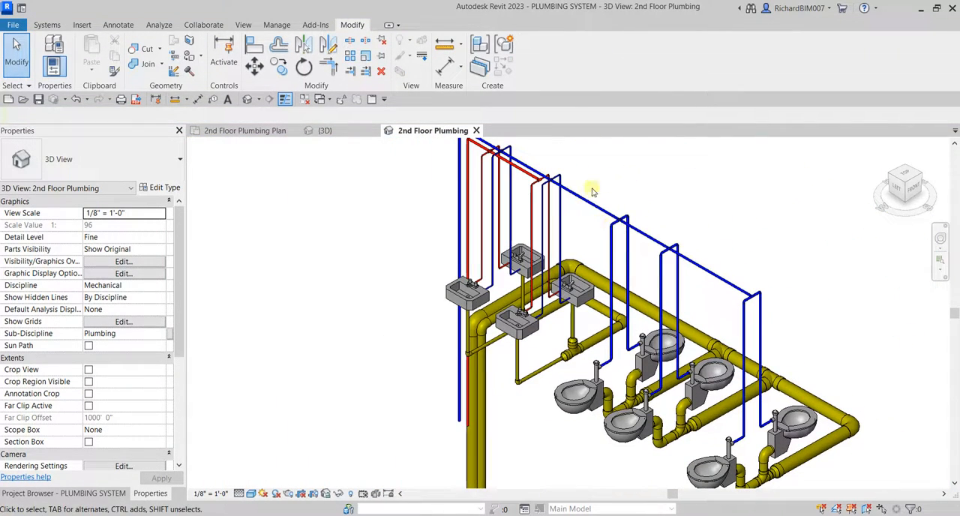
key("Tab")
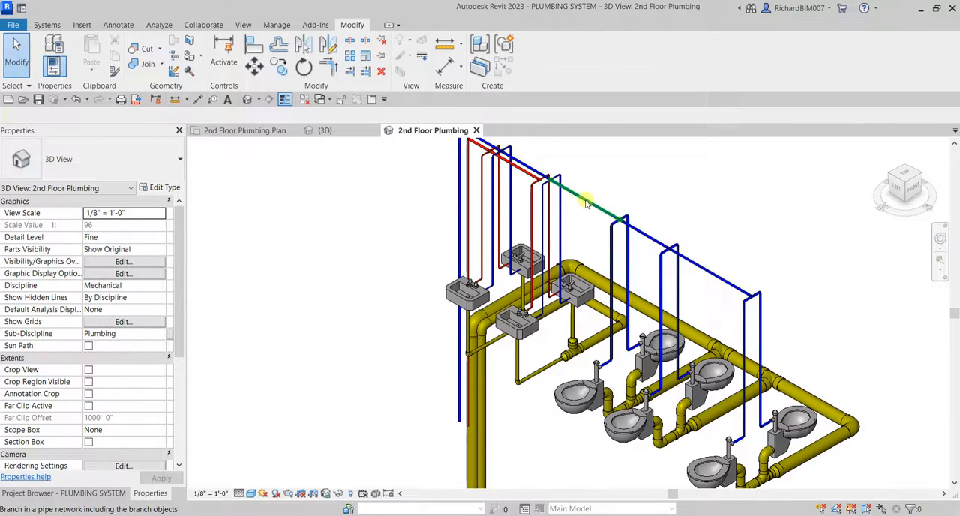
key("Tab")
key("Tab")
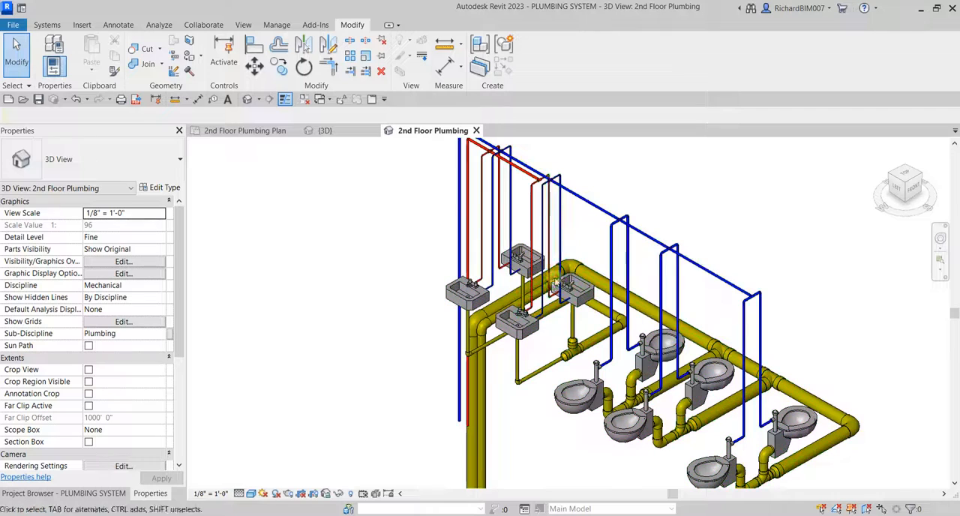
Reconnect the end of the 1/2" horizontal hot water pipe to the lavatory's hot water connector and clear the selection.
scroll(525, 342, "up", 6)
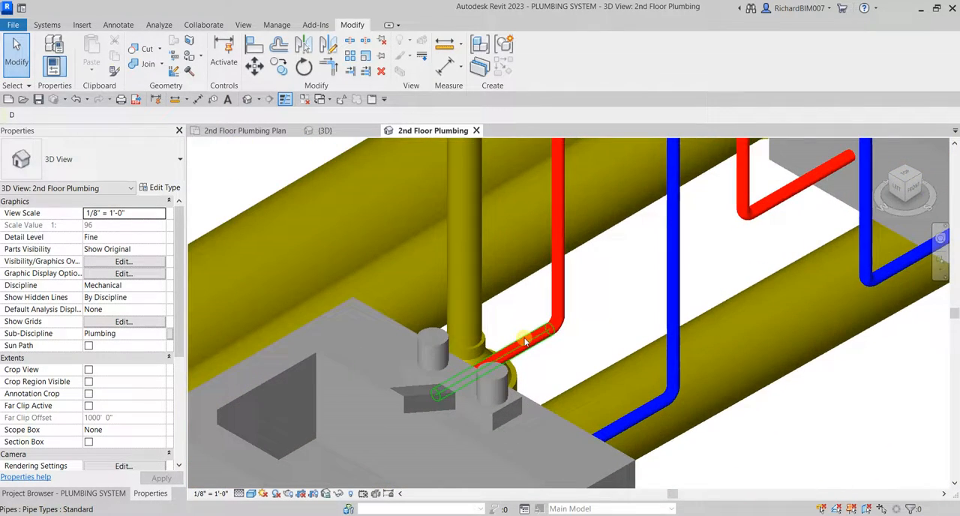
left_click(525, 342)
middle_click_drag(525, 342, 415, 346, "shift")
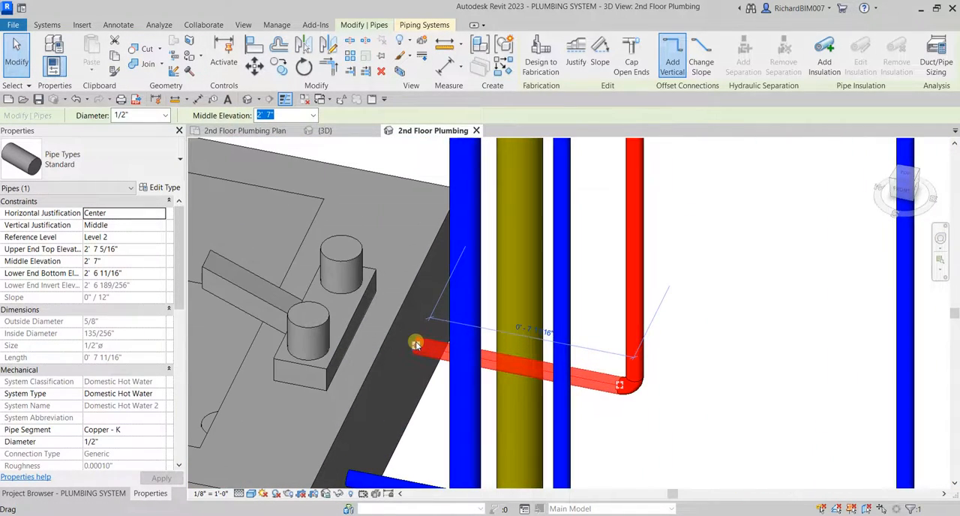
left_click_drag(415, 346, 412, 342)
middle_click_drag(412, 343, 448, 335, "shift")
scroll(448, 335, "down", 7)
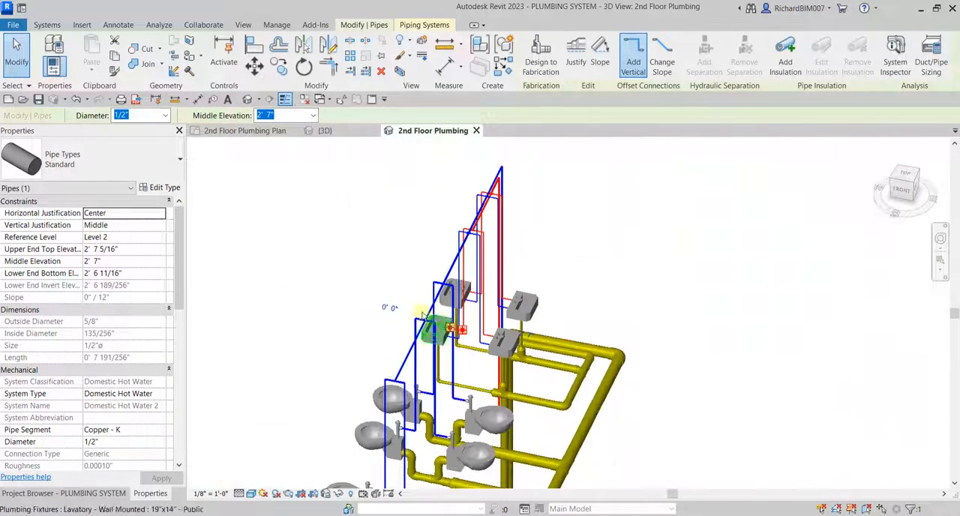
left_click(381, 253)
Select the entire pipe network from the cold water main between the lavatories and water closets to verify its connectivity, and clear the selection.
scroll(409, 243, "down", 3)
middle_click_drag(553, 273, 454, 306, "shift")
scroll(430, 324, "up", 5)
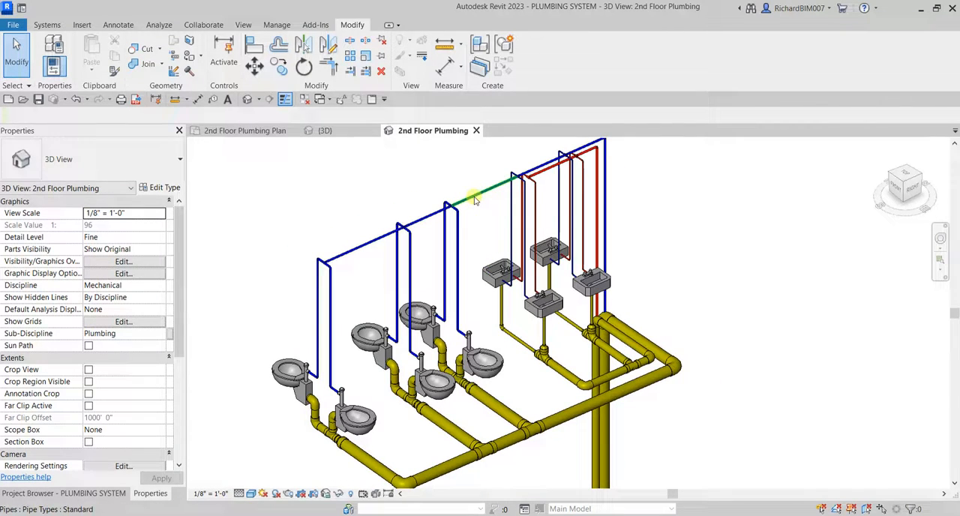
key("Tab")
key("Tab")
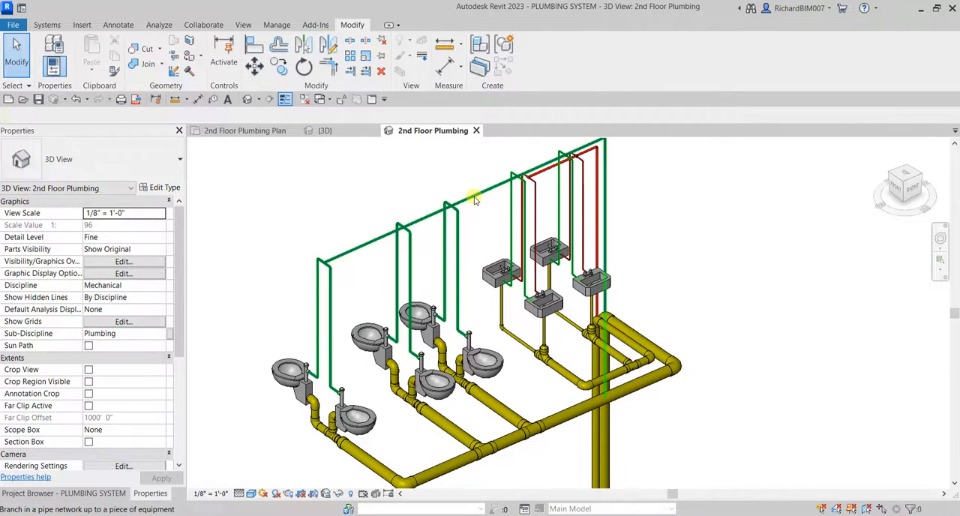
key("Tab")
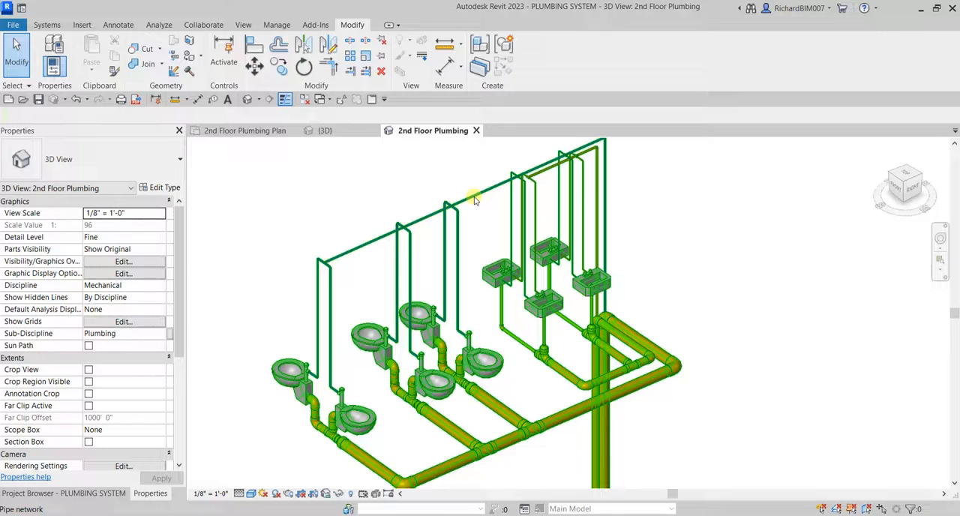
left_click(474, 198)
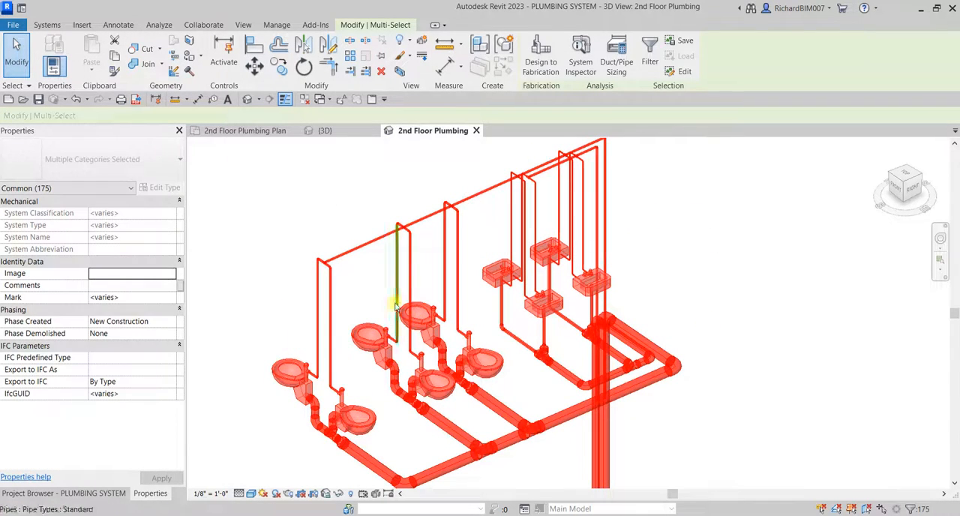
left_click(779, 303)
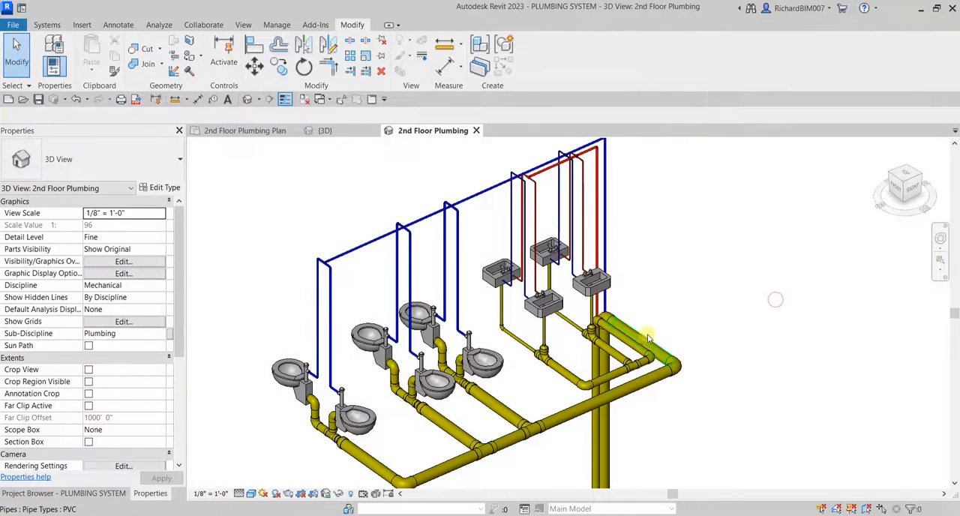
Select the network branch connected to the lavatory nearest the water closets to check its piping, and clear the selection.
middle_click_drag(642, 333, 551, 332, "shift")
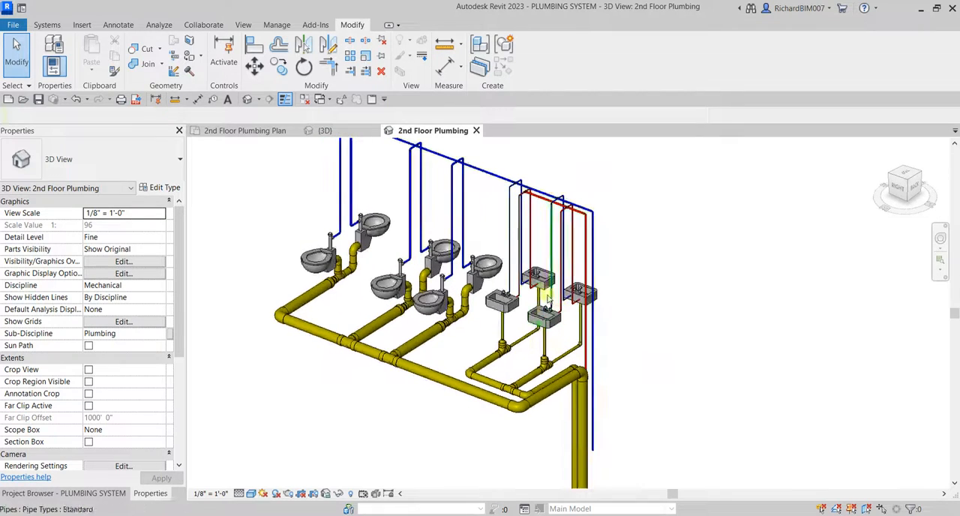
scroll(544, 297, "up", 1)
middle_click_drag(542, 264, 566, 347)
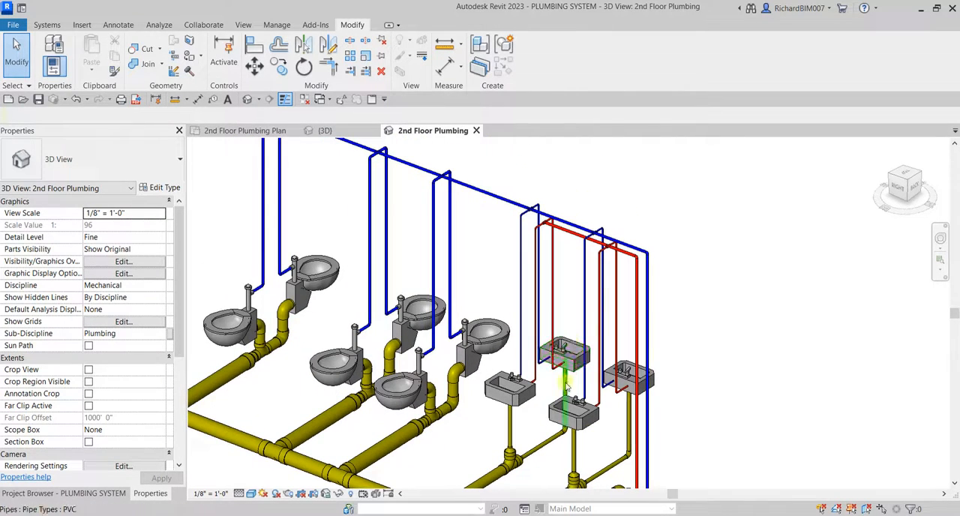
key("Tab")
left_click(525, 390)
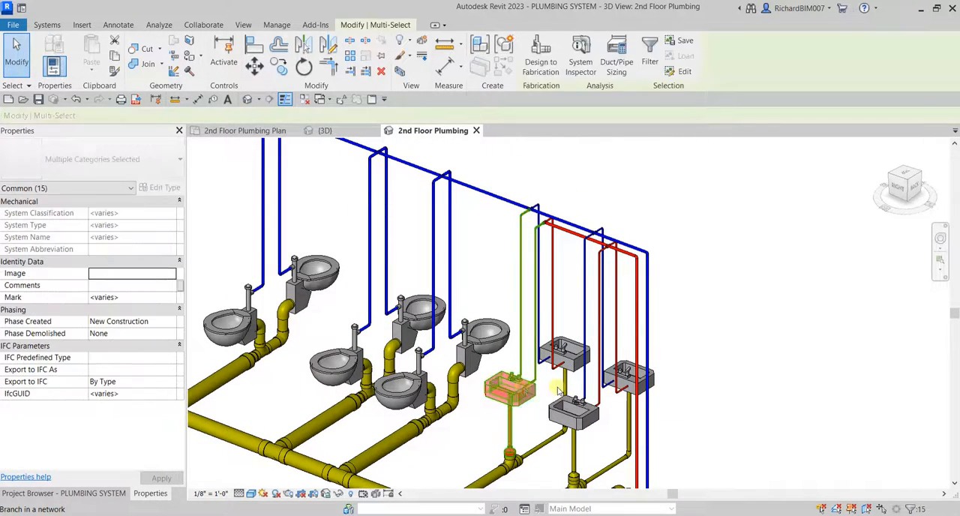
left_click(797, 363)
Select the entire pipe network starting from the same lavatory to check its connectivity, and clear the selection.
key("Tab")
key("Tab")
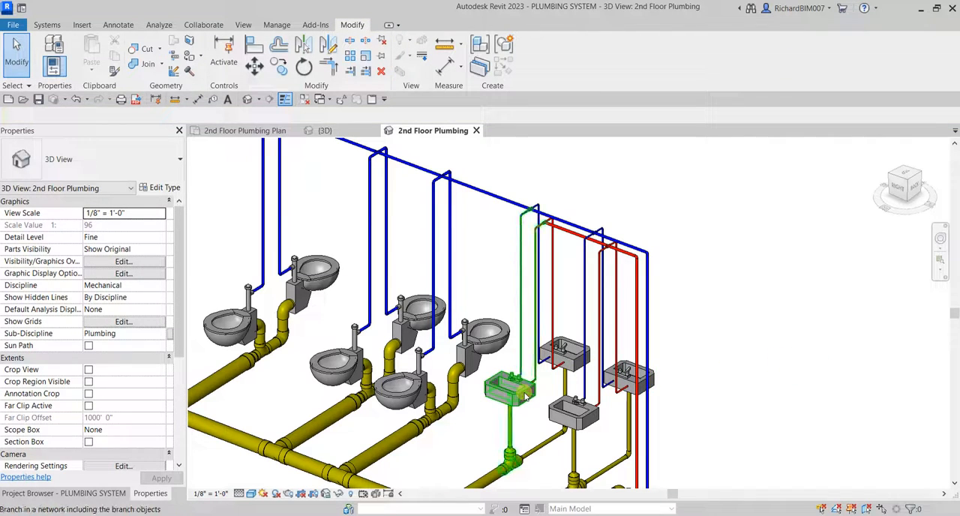
key("Tab")
left_click(526, 396)
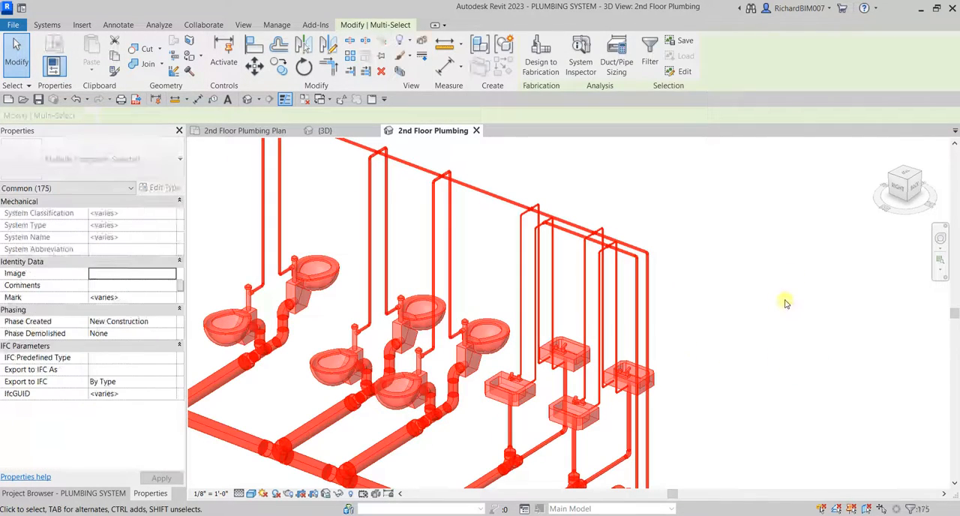
left_click(786, 301)
scroll(788, 299, "down", 1)
left_click(911, 182)
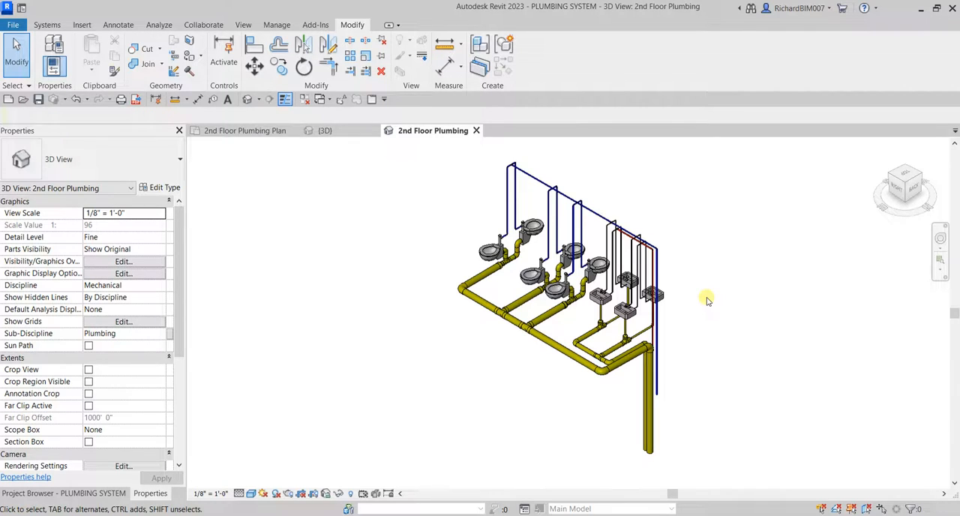
scroll(697, 285, "up", 3)
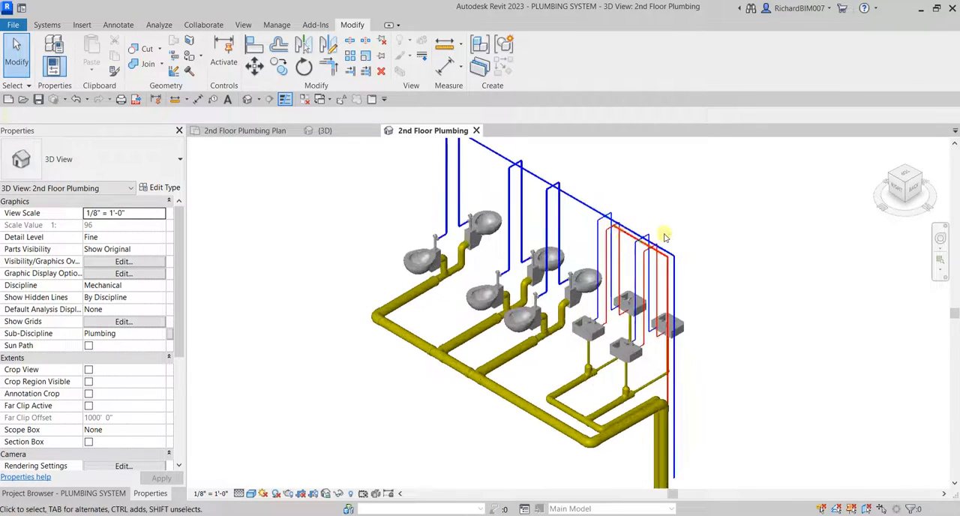
middle_click_drag(668, 229, 681, 267)
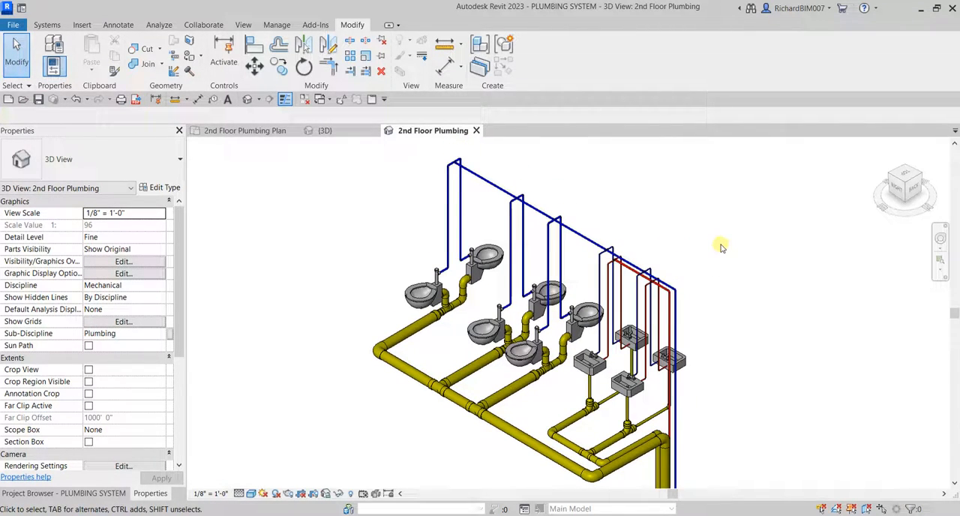